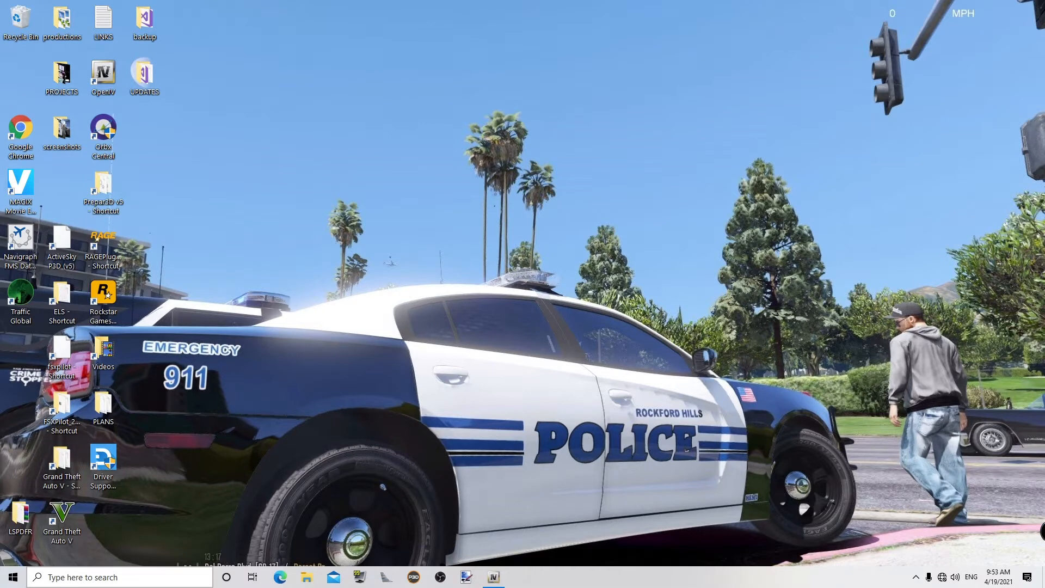
- Search for the Videos folder and open its Grand Theft Auto V subfolder
{"action": "left_click", "coordinate": [125, 577]}
{"action": "type", "text": "VIDEO"}
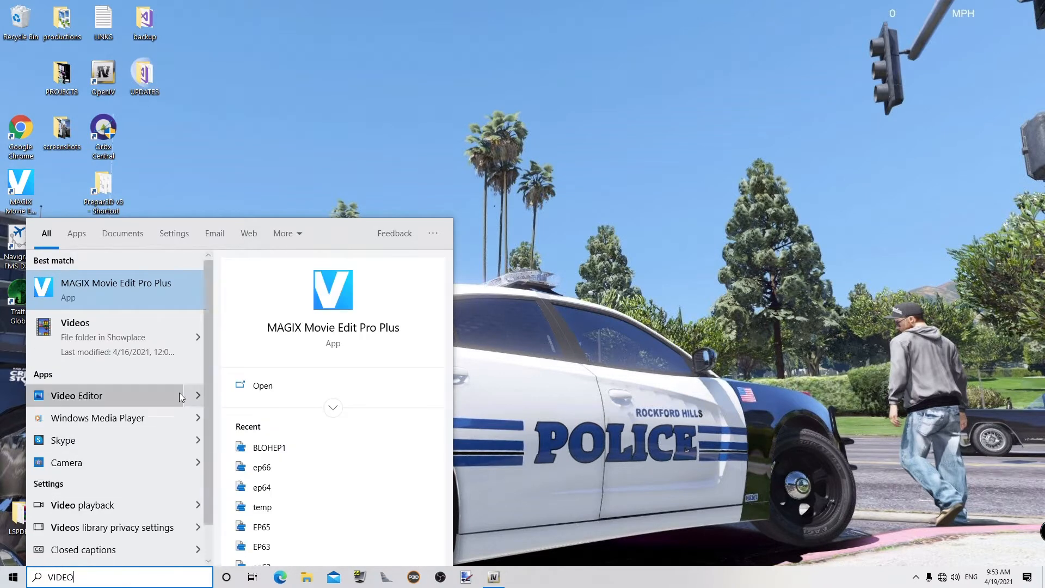
{"action": "left_click", "coordinate": [170, 339]}
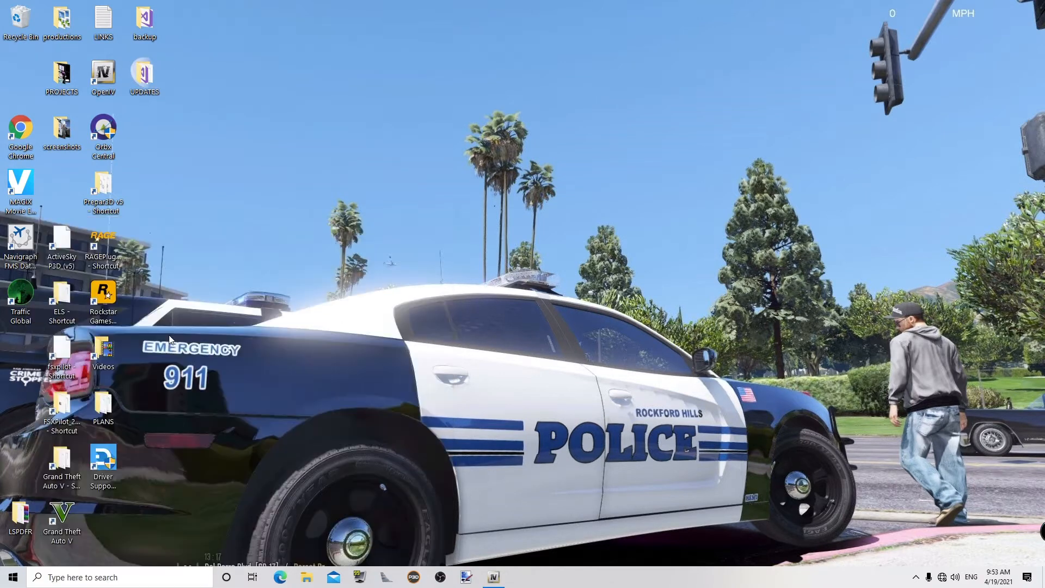
{"action": "double_click", "coordinate": [508, 94]}
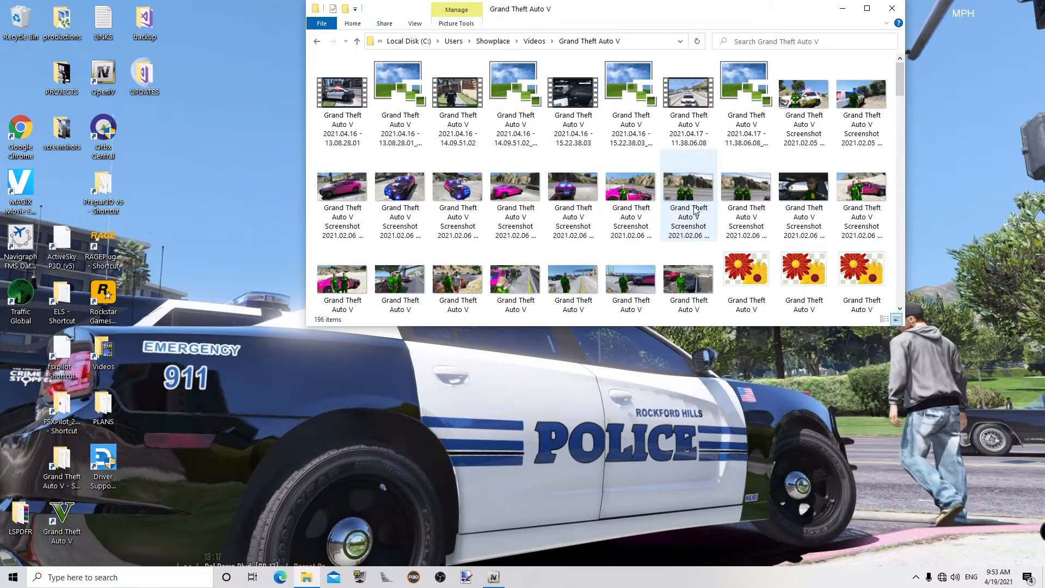
- Look through the game screenshots, view the 2021.04.03 image of the Los Santos Metropolitan K9 SUV, and close it
{"action": "scroll", "coordinate": [695, 211], "scroll_direction": "down", "scroll_amount": 5}
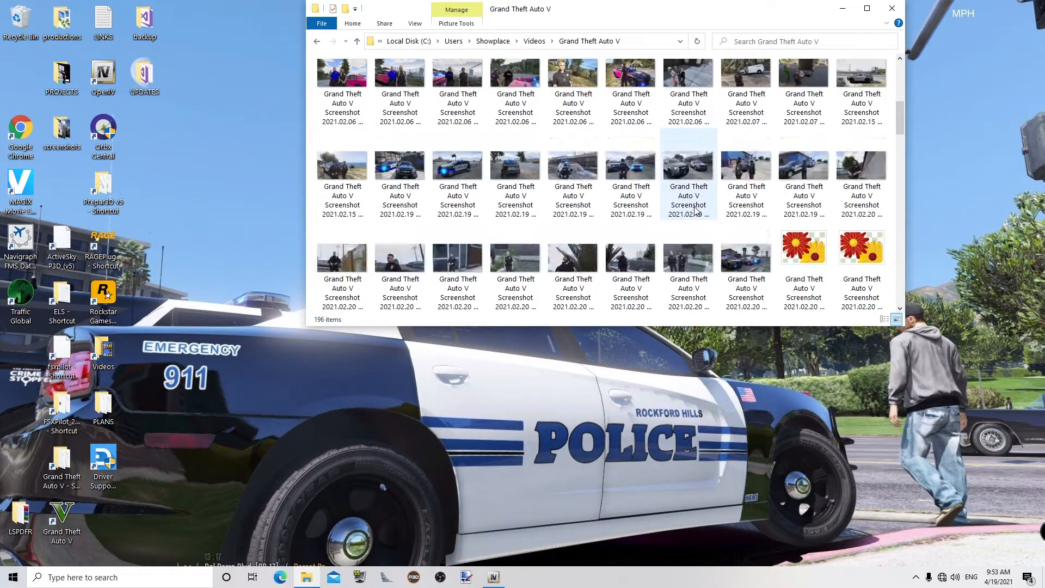
{"action": "scroll", "coordinate": [695, 211], "scroll_direction": "down", "scroll_amount": 3}
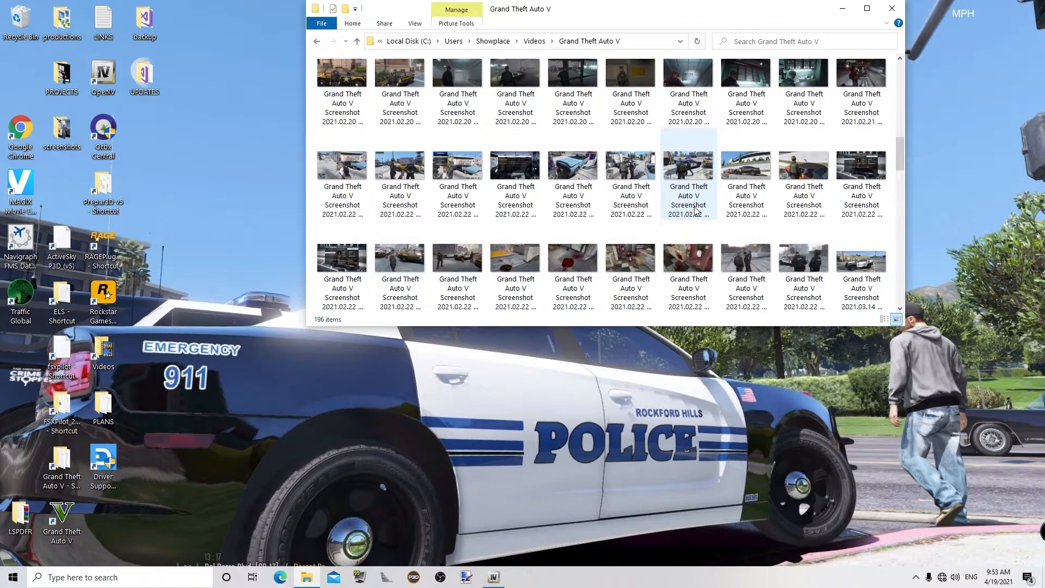
{"action": "scroll", "coordinate": [695, 211], "scroll_direction": "down", "scroll_amount": 3}
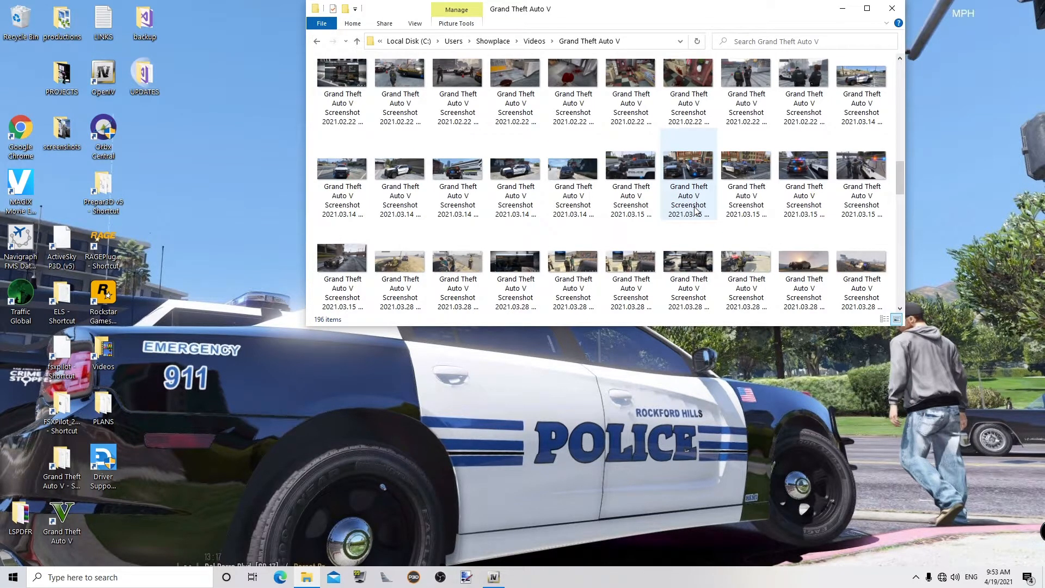
{"action": "scroll", "coordinate": [695, 211], "scroll_direction": "up", "scroll_amount": 1}
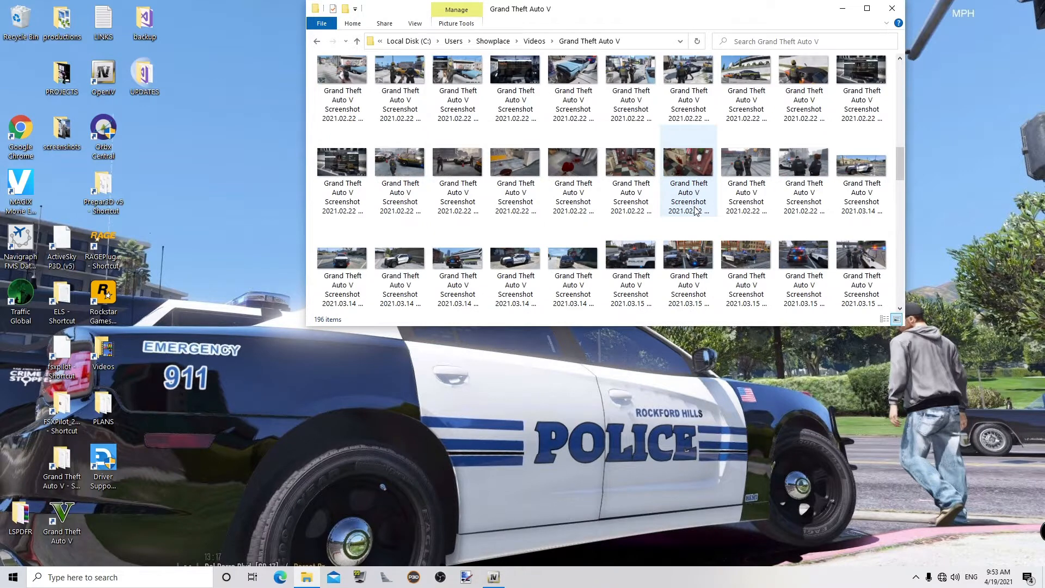
{"action": "scroll", "coordinate": [695, 211], "scroll_direction": "down", "scroll_amount": 1}
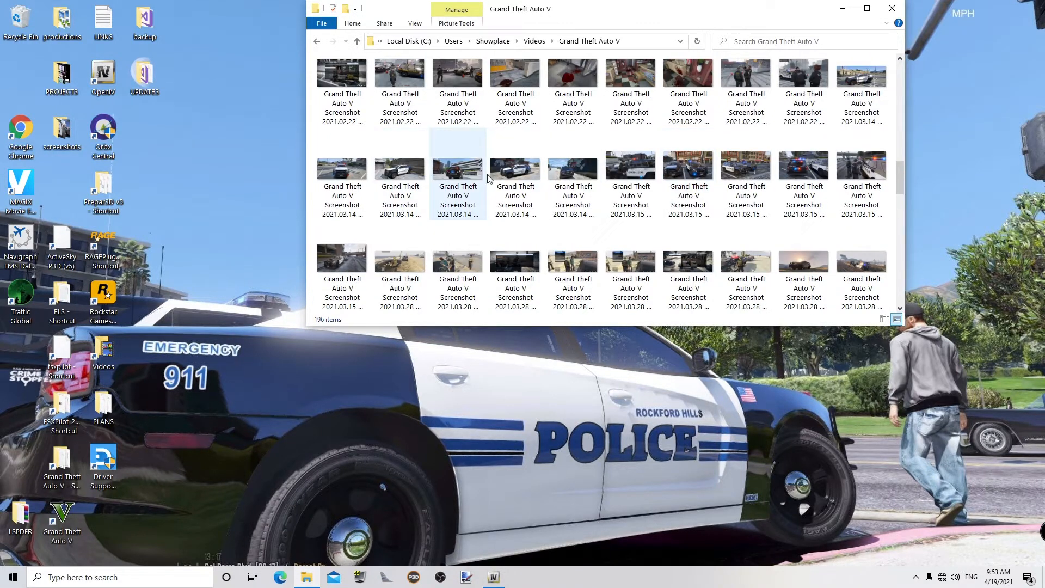
{"action": "left_click_drag", "start_coordinate": [901, 167], "coordinate": [909, 217]}
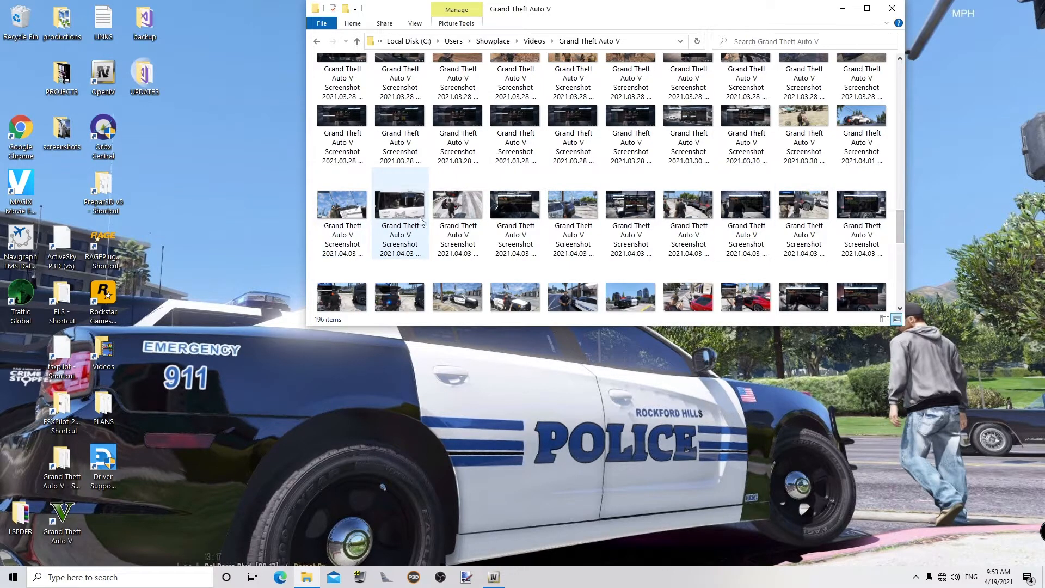
{"action": "scroll", "coordinate": [615, 213], "scroll_direction": "down", "scroll_amount": 2}
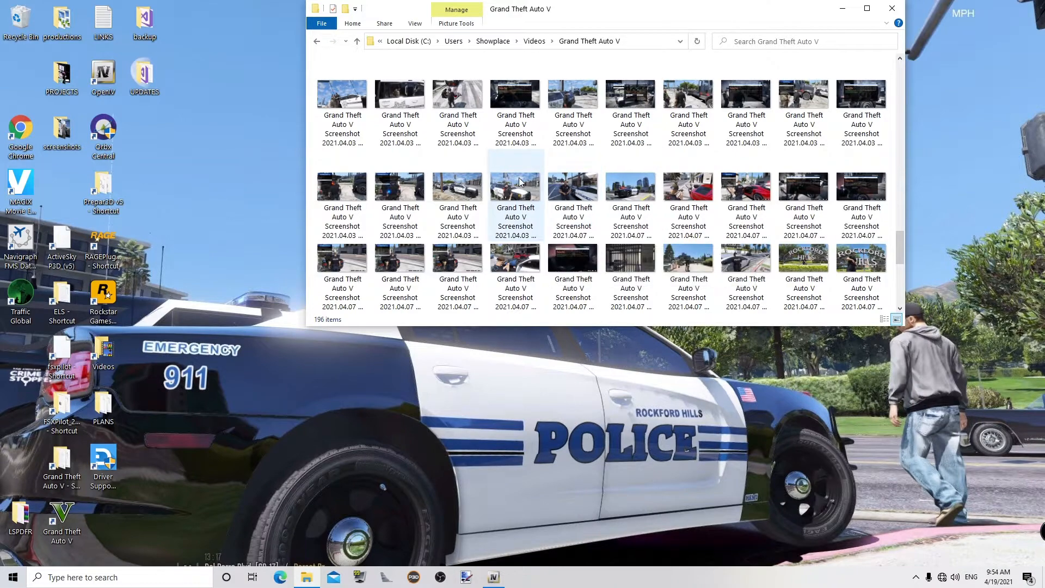
{"action": "left_click", "coordinate": [458, 184]}
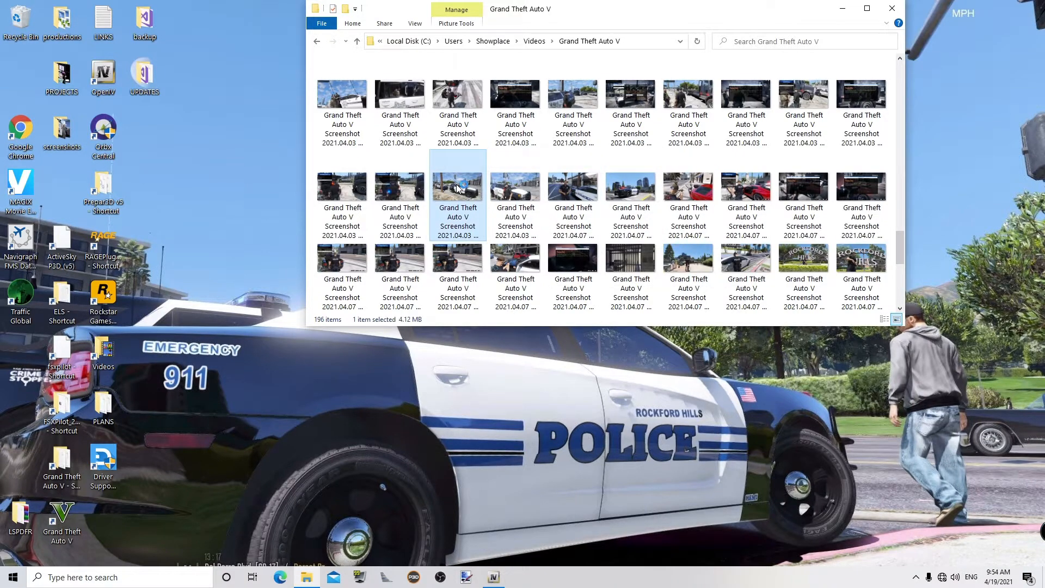
{"action": "double_click", "coordinate": [456, 179]}
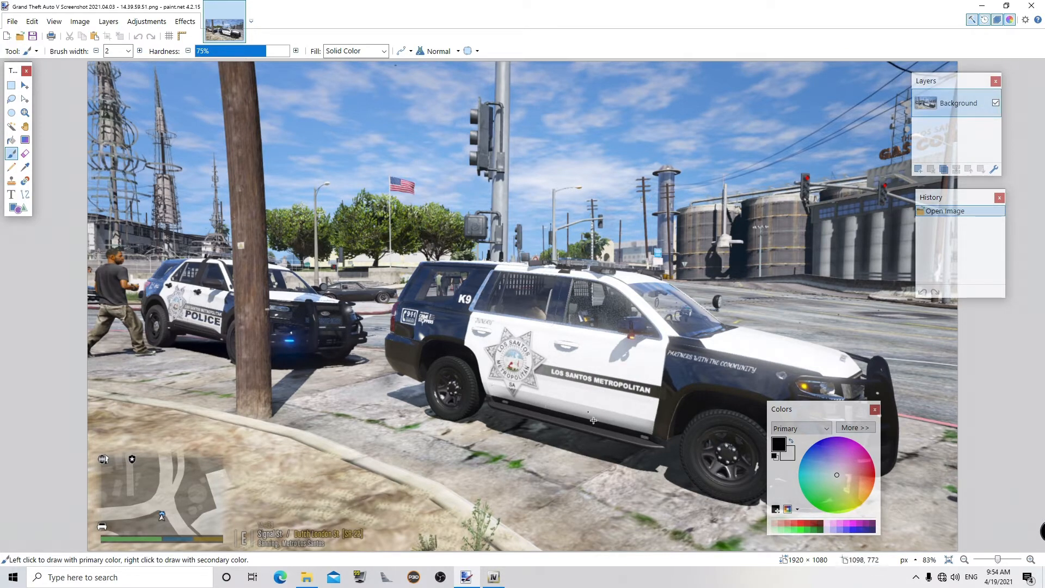
{"action": "left_click", "coordinate": [1037, 6]}
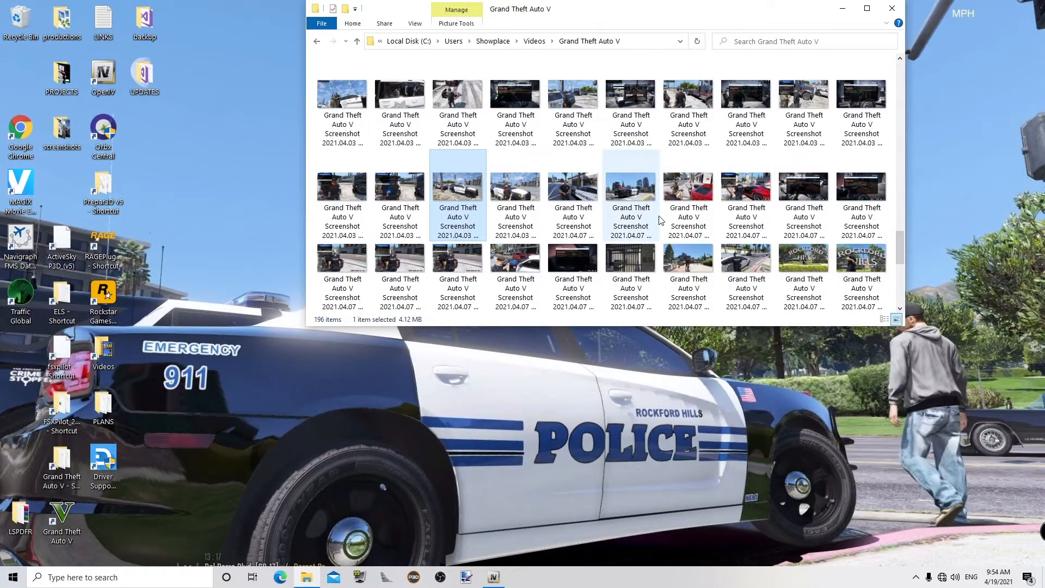
- Find and view the two 2021.03.14 screenshots of the Los Santos Metropolitan Supervisor SUV as livery references, and close them
{"action": "scroll", "coordinate": [661, 219], "scroll_direction": "up", "scroll_amount": 5}
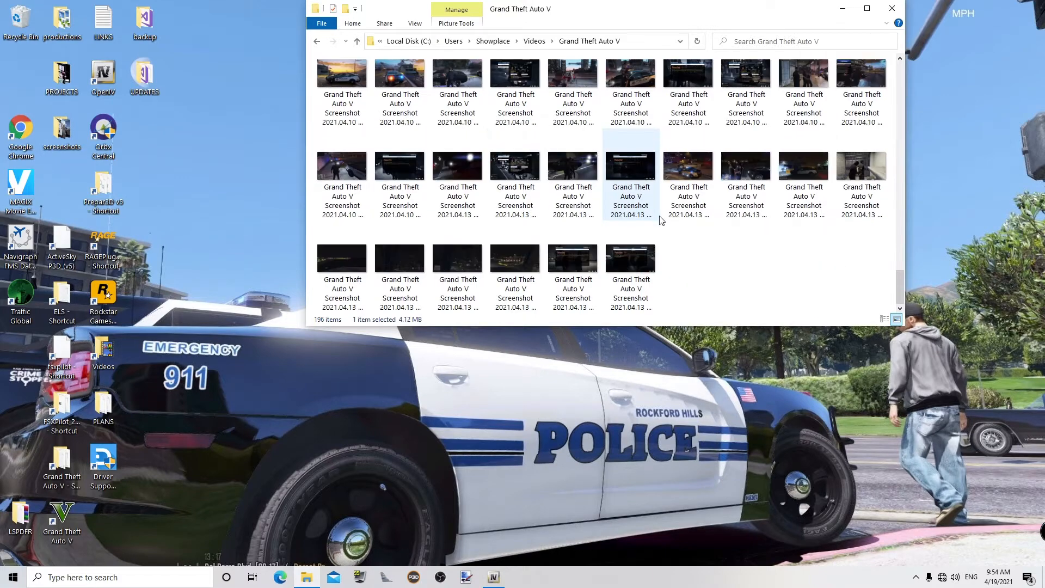
{"action": "scroll", "coordinate": [661, 219], "scroll_direction": "up", "scroll_amount": 5}
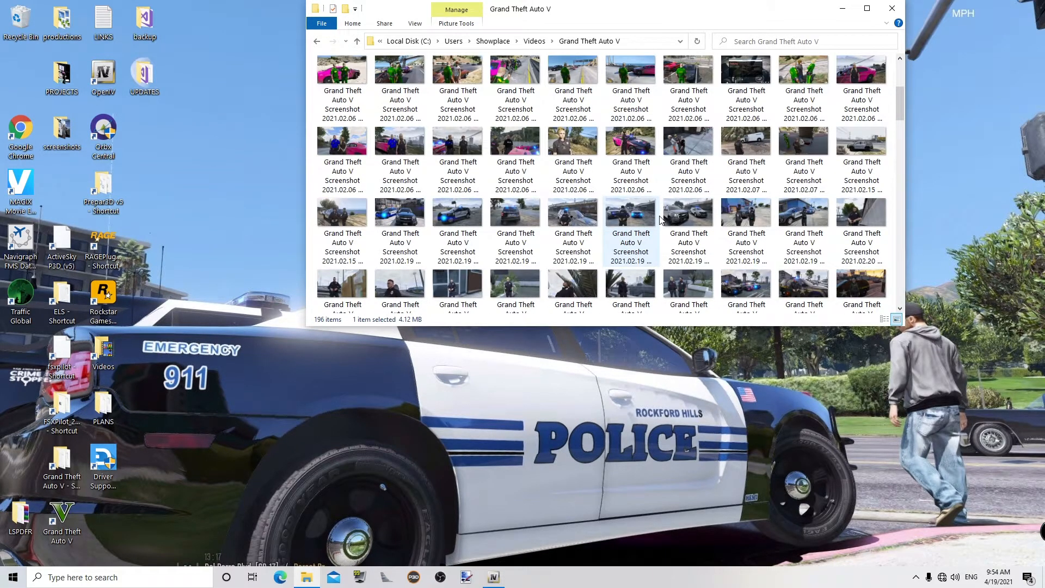
{"action": "scroll", "coordinate": [587, 215], "scroll_direction": "up", "scroll_amount": 3}
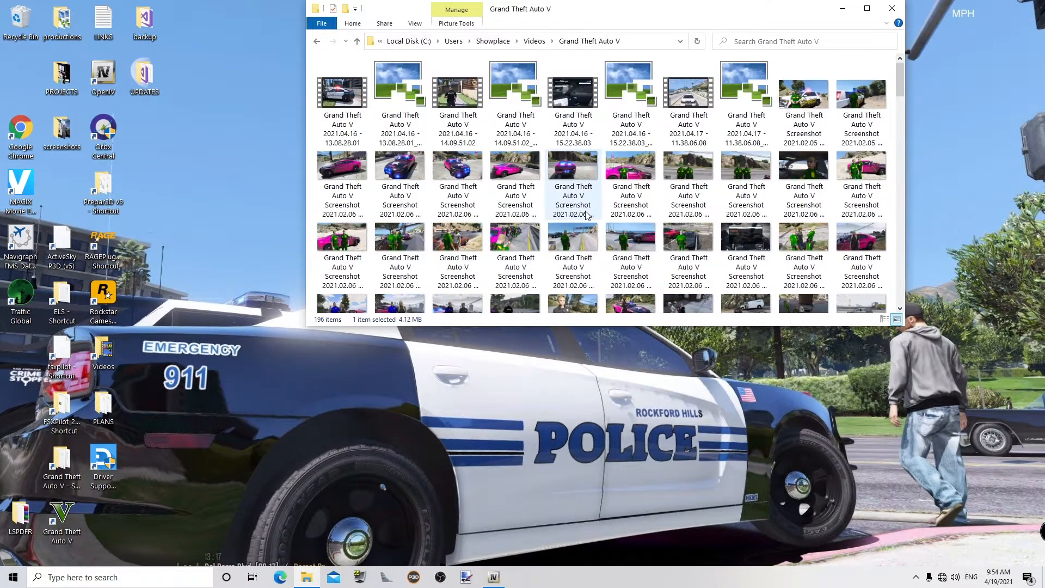
{"action": "scroll", "coordinate": [587, 215], "scroll_direction": "down", "scroll_amount": 5}
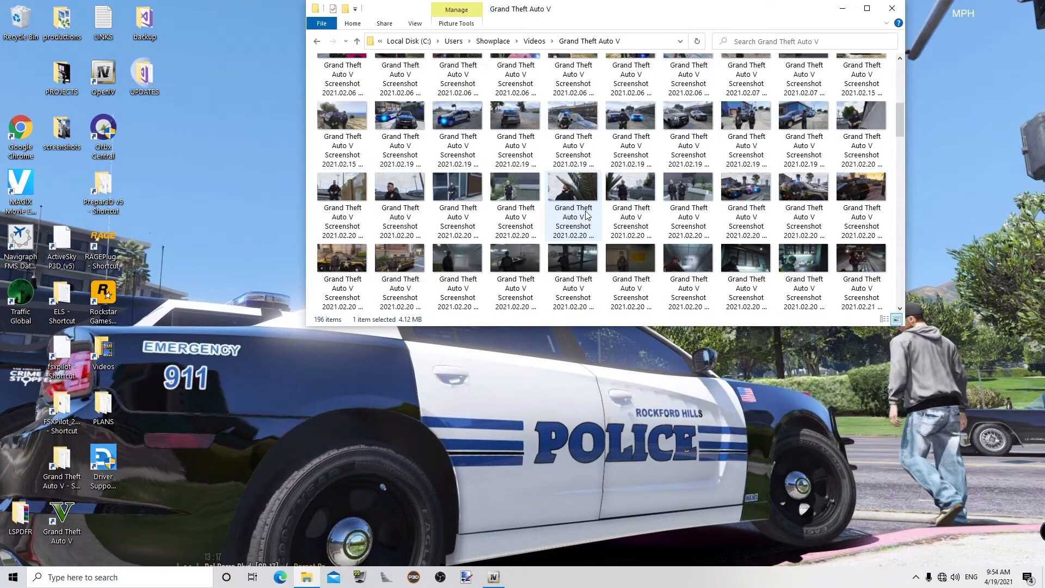
{"action": "scroll", "coordinate": [586, 215], "scroll_direction": "down", "scroll_amount": 2}
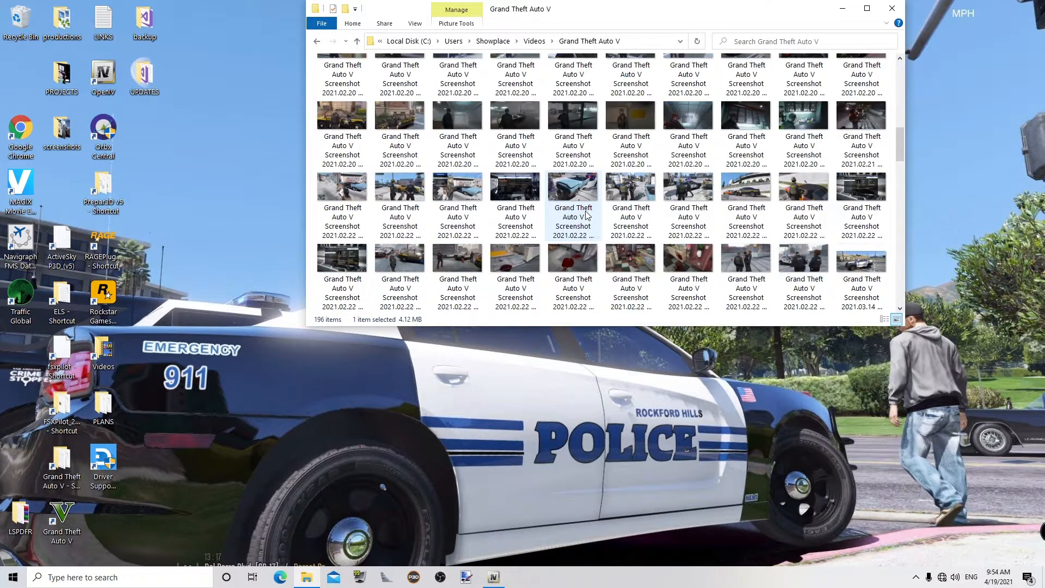
{"action": "scroll", "coordinate": [615, 212], "scroll_direction": "down", "scroll_amount": 2}
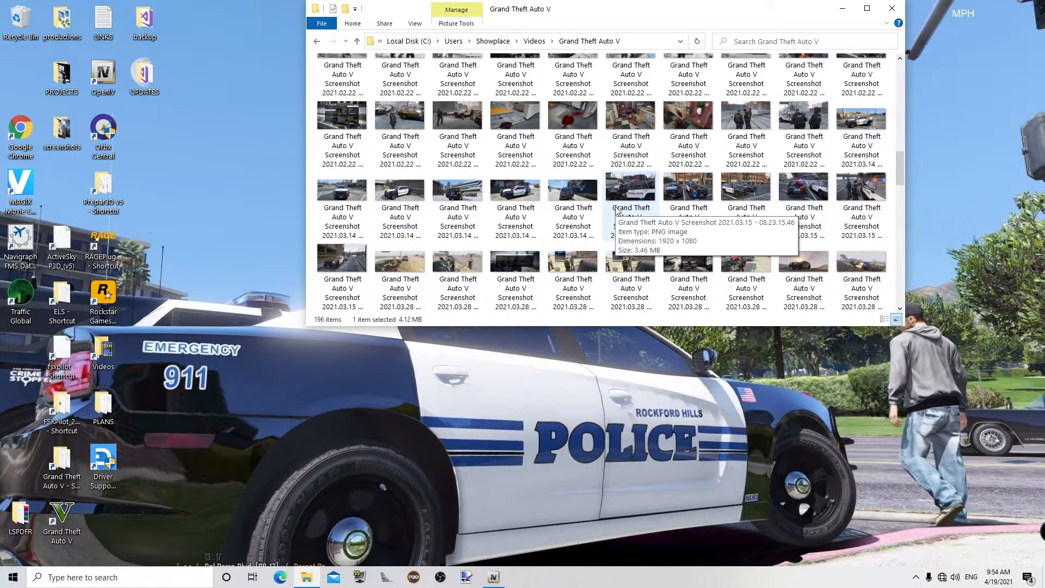
{"action": "scroll", "coordinate": [617, 209], "scroll_direction": "down", "scroll_amount": 2}
{"action": "scroll", "coordinate": [617, 209], "scroll_direction": "up", "scroll_amount": 2}
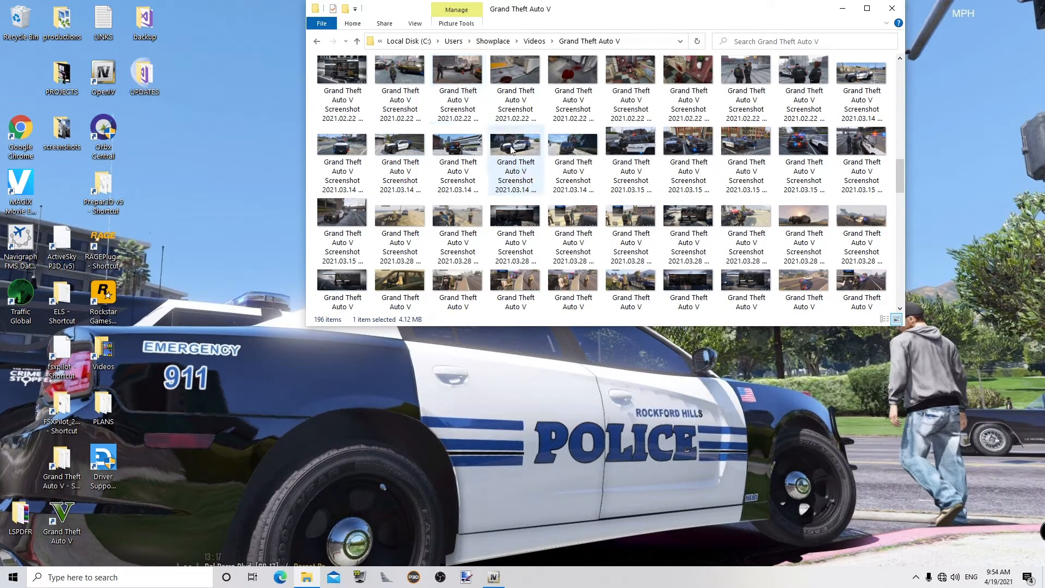
{"action": "double_click", "coordinate": [412, 150]}
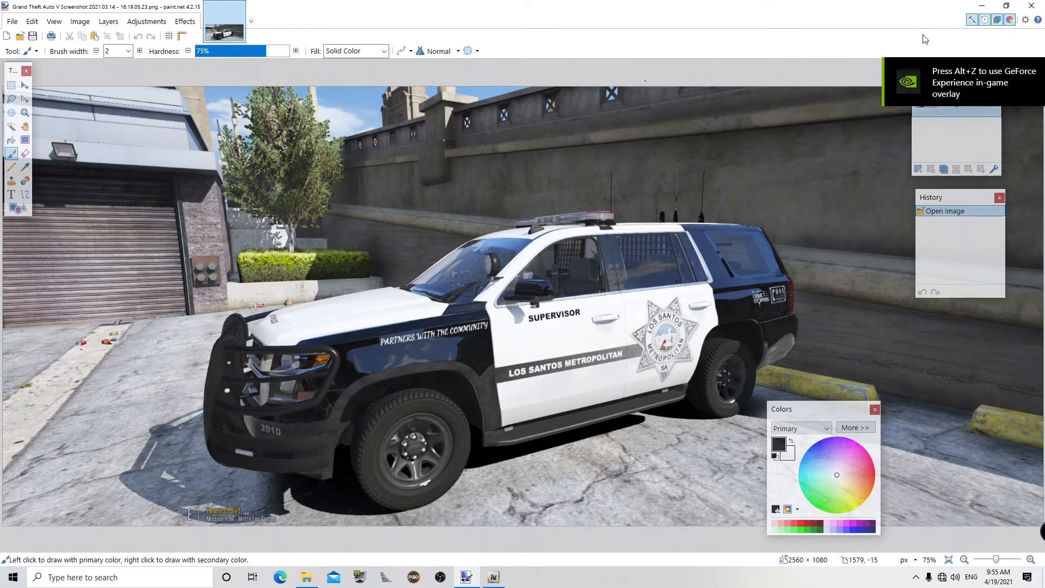
{"action": "left_click", "coordinate": [979, 6]}
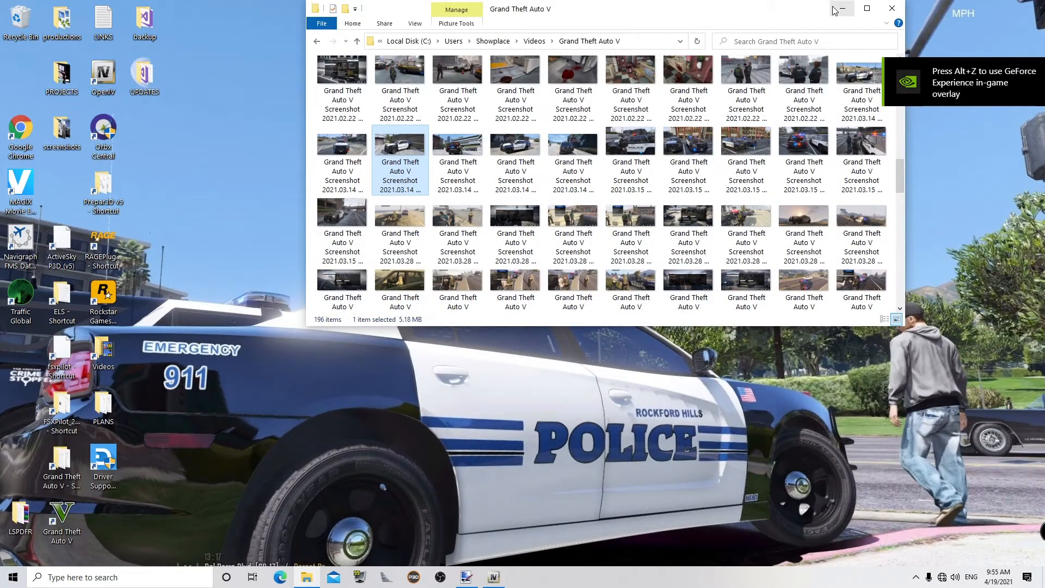
{"action": "double_click", "coordinate": [860, 70]}
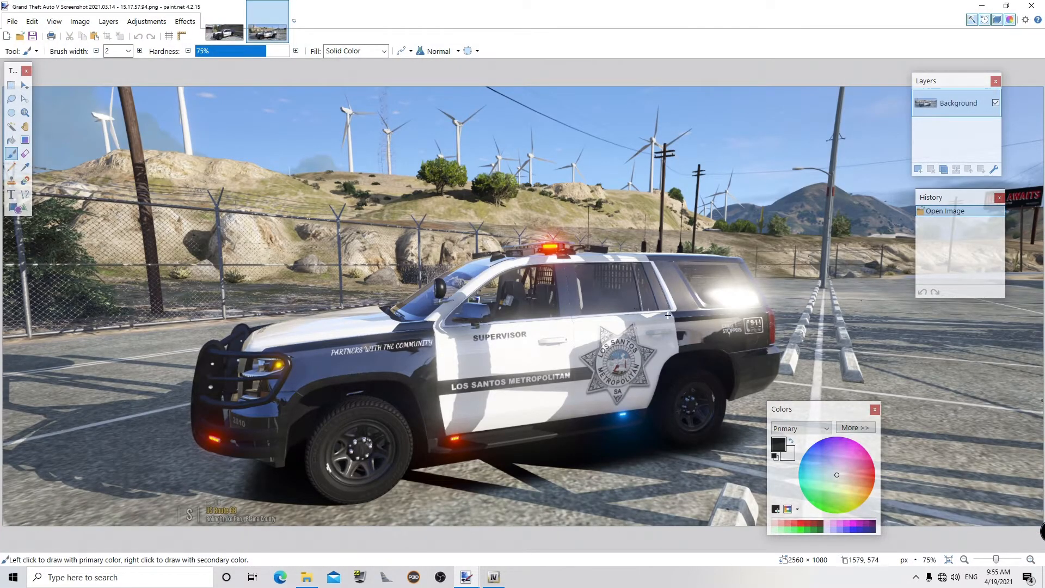
{"action": "left_click", "coordinate": [1030, 5]}
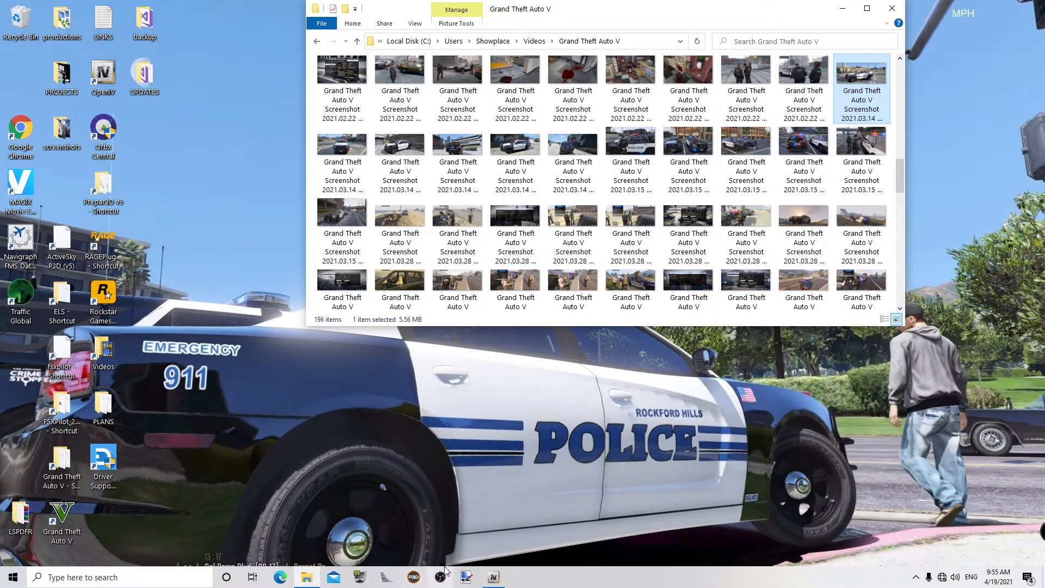
- Switch to paint.net, move the Colors window clear of the canvas, and open exp_sign_1.png from the 2016explorer folder in PROJECTS > TEMPLATES
{"action": "left_click", "coordinate": [464, 576]}
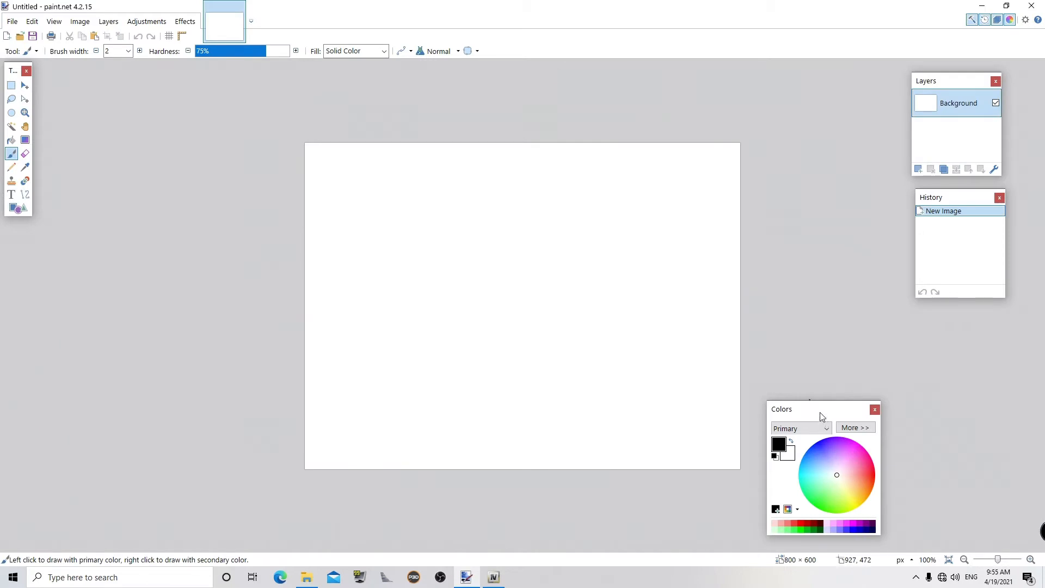
{"action": "left_click_drag", "start_coordinate": [821, 417], "coordinate": [952, 341]}
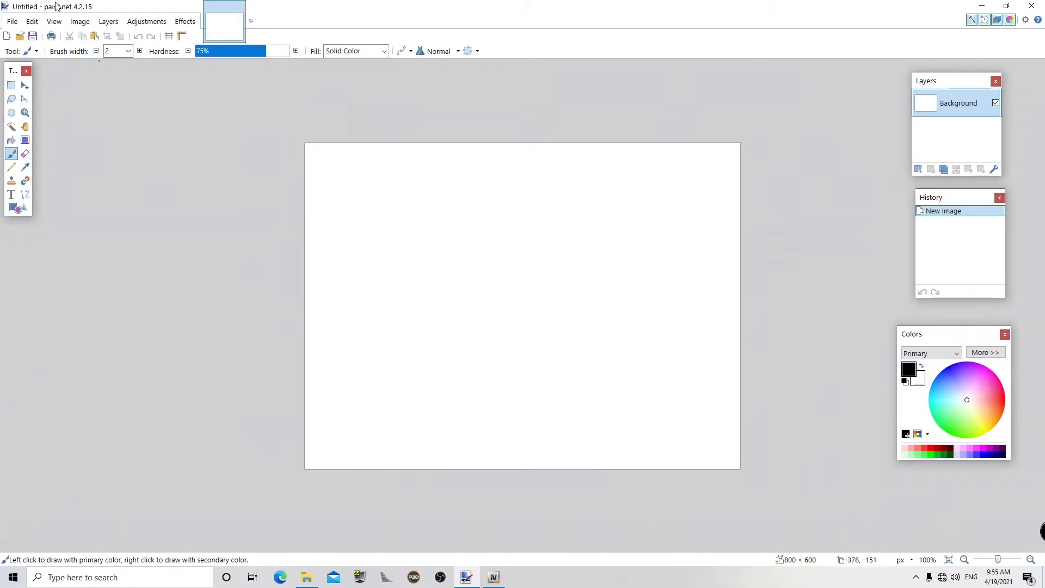
{"action": "left_click", "coordinate": [17, 18]}
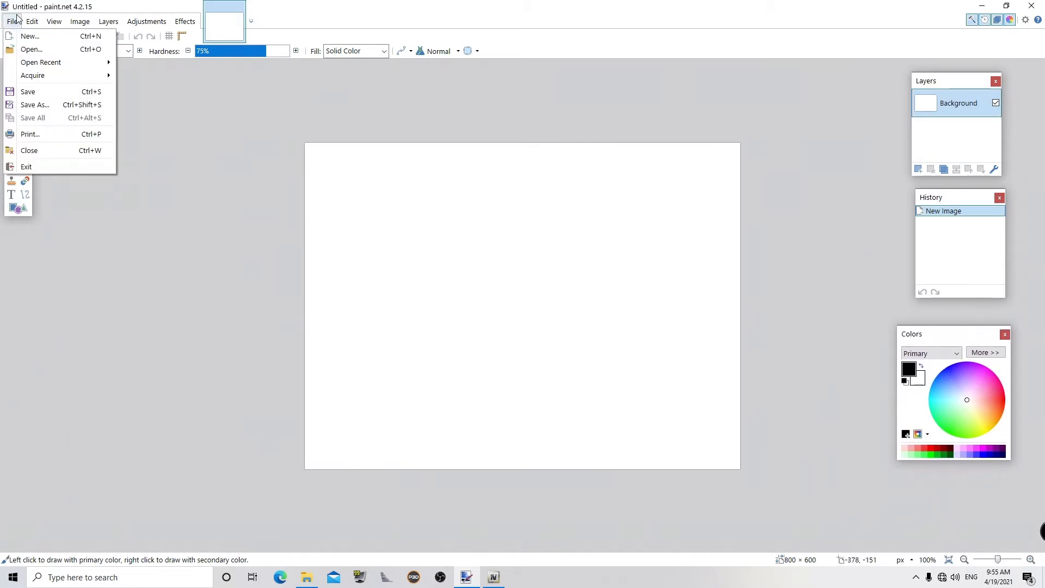
{"action": "left_click", "coordinate": [24, 49]}
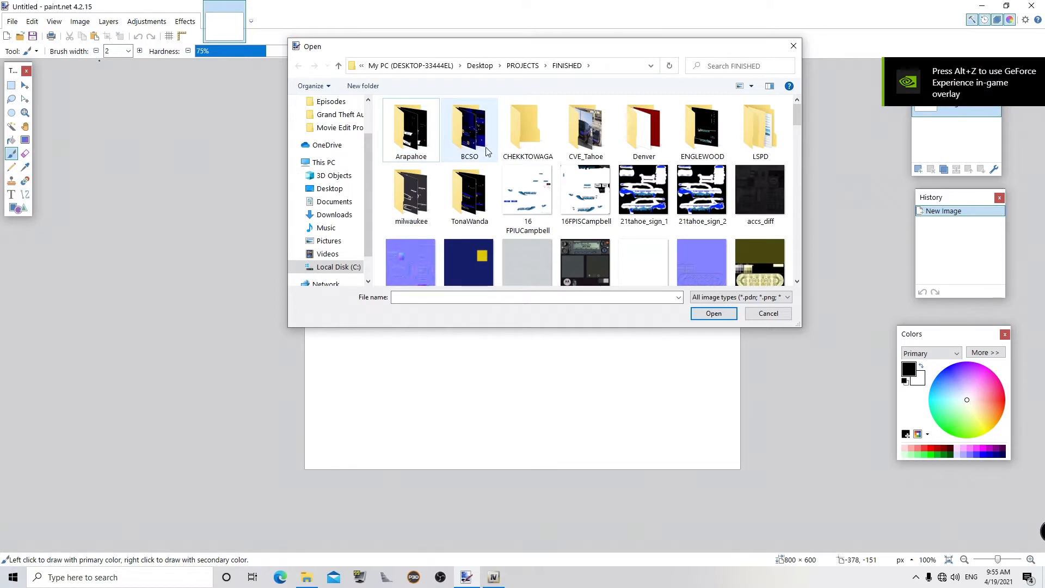
{"action": "left_click", "coordinate": [532, 68]}
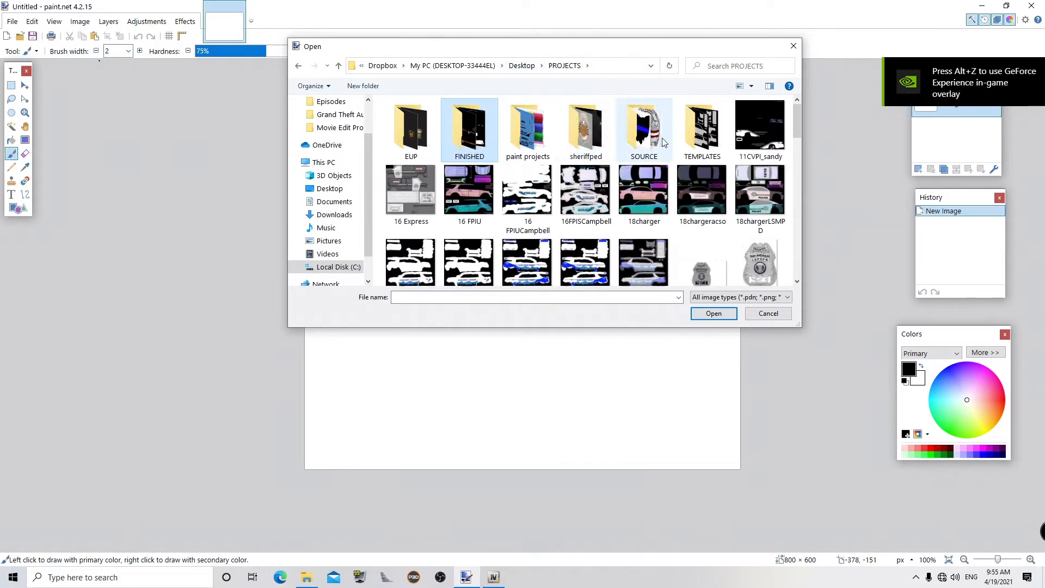
{"action": "double_click", "coordinate": [691, 139]}
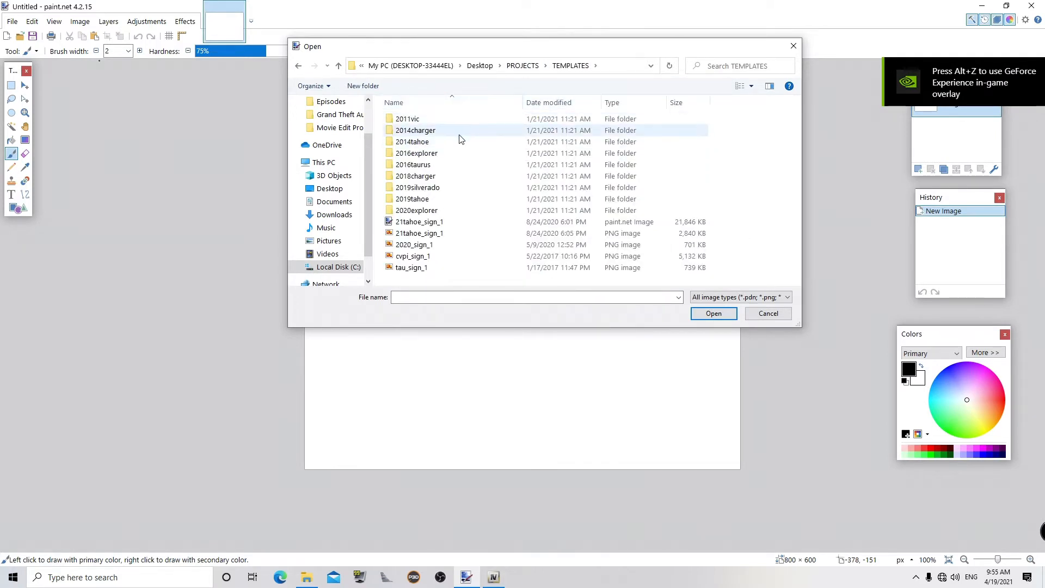
{"action": "double_click", "coordinate": [439, 152]}
{"action": "double_click", "coordinate": [403, 145]}
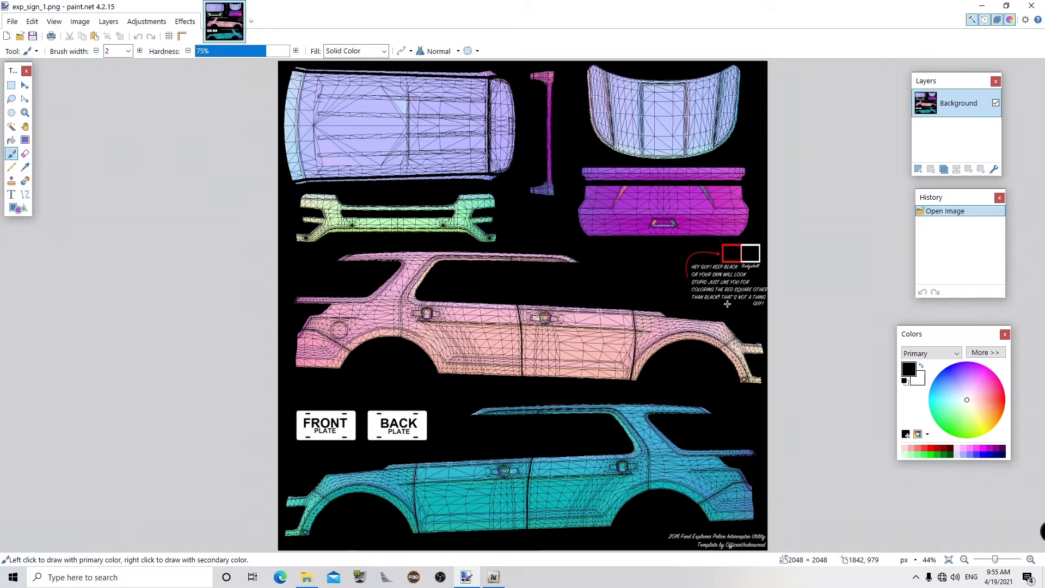
- Add a new layer above the vehicle template and expand the Colors window to its full settings, shifting it further into view
{"action": "left_click", "coordinate": [108, 22]}
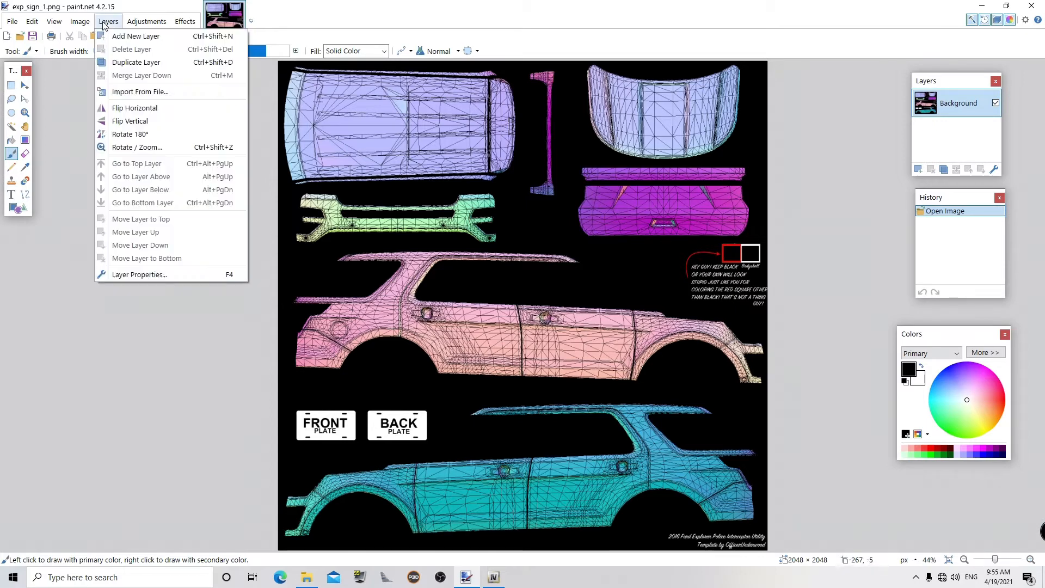
{"action": "left_click", "coordinate": [130, 31]}
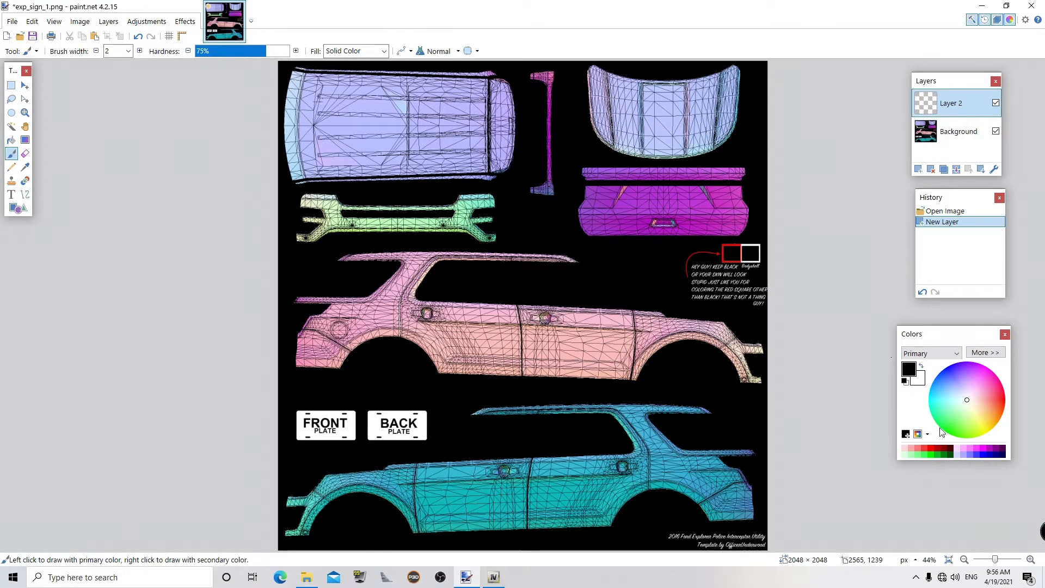
{"action": "left_click", "coordinate": [986, 353]}
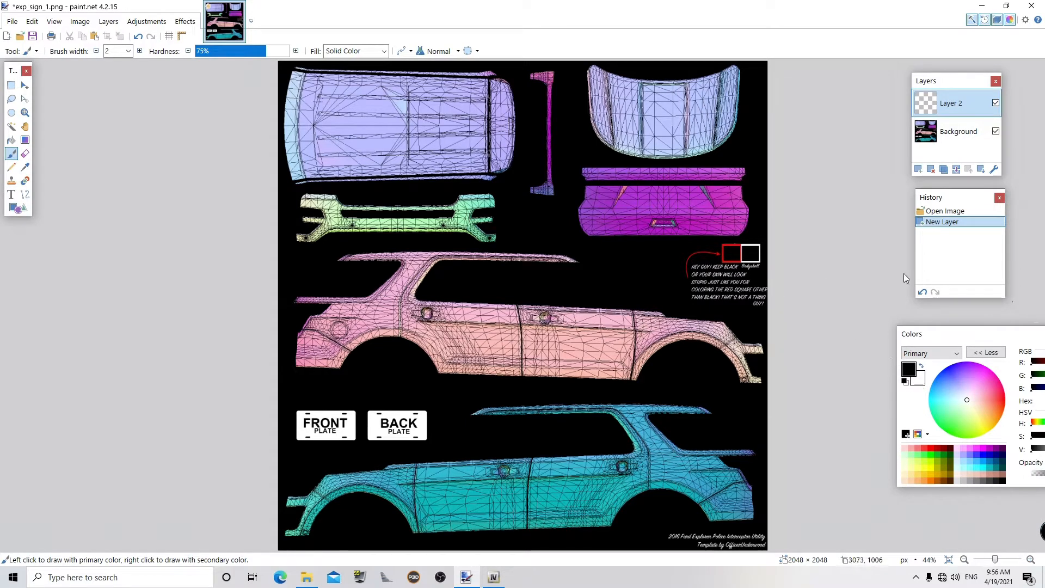
{"action": "left_click_drag", "start_coordinate": [939, 341], "coordinate": [912, 334]}
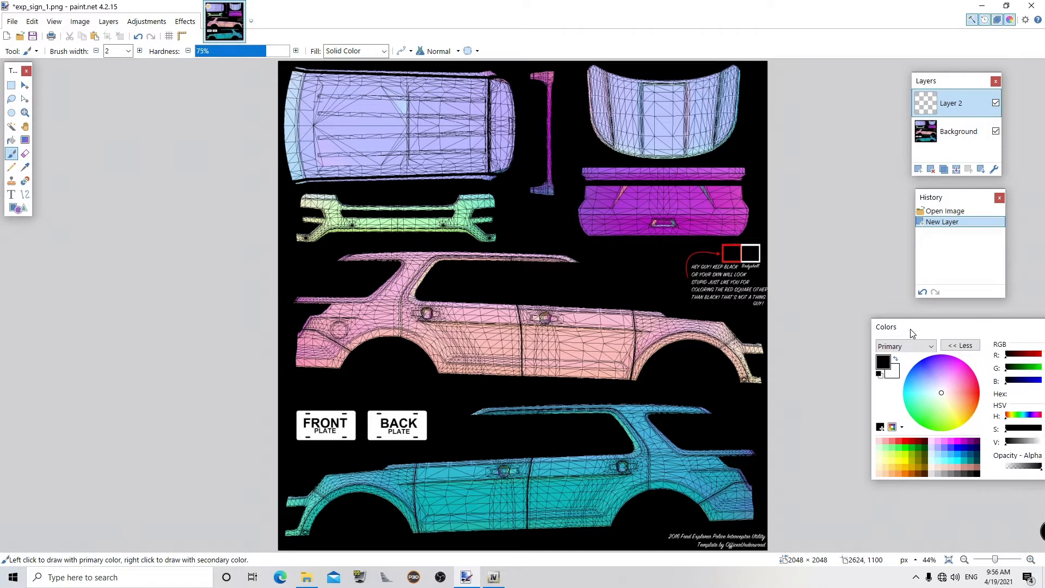
- Draw a filled black rectangle, about 2077 × 748 px, over the roof, hood, bumper and tailgate area of the template
{"action": "left_click", "coordinate": [9, 211]}
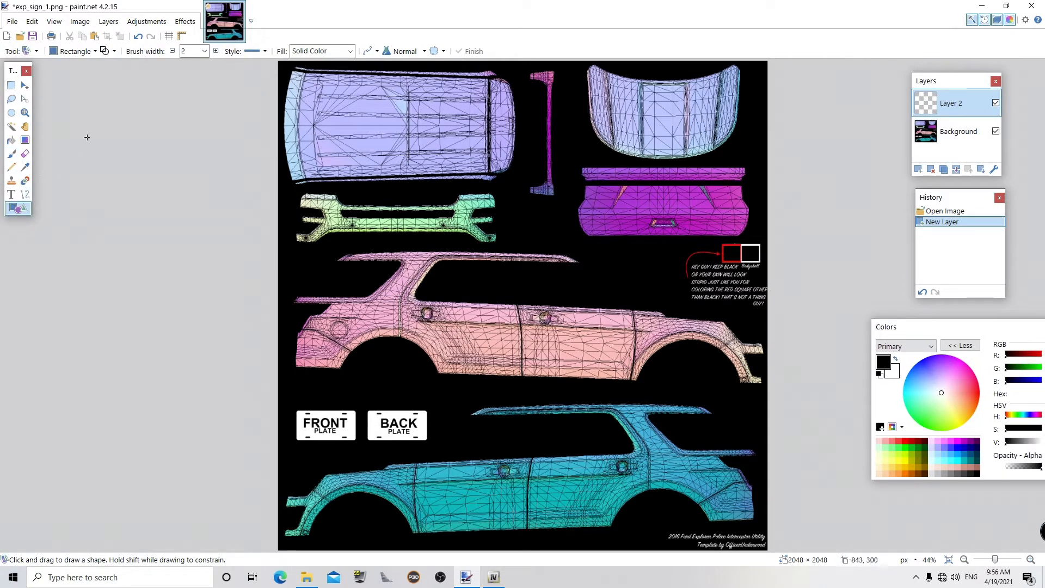
{"action": "left_click", "coordinate": [114, 51]}
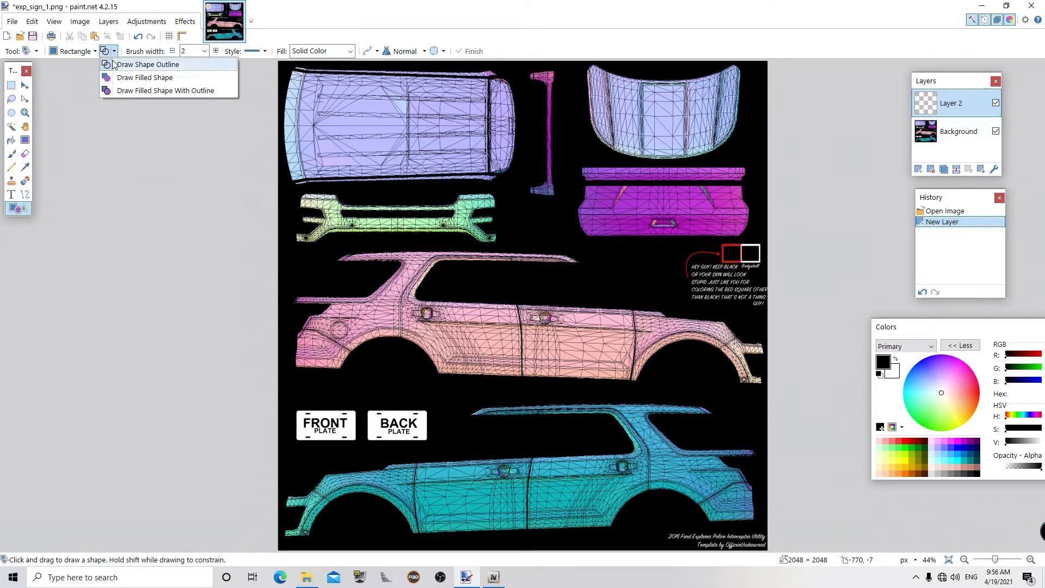
{"action": "left_click", "coordinate": [135, 80]}
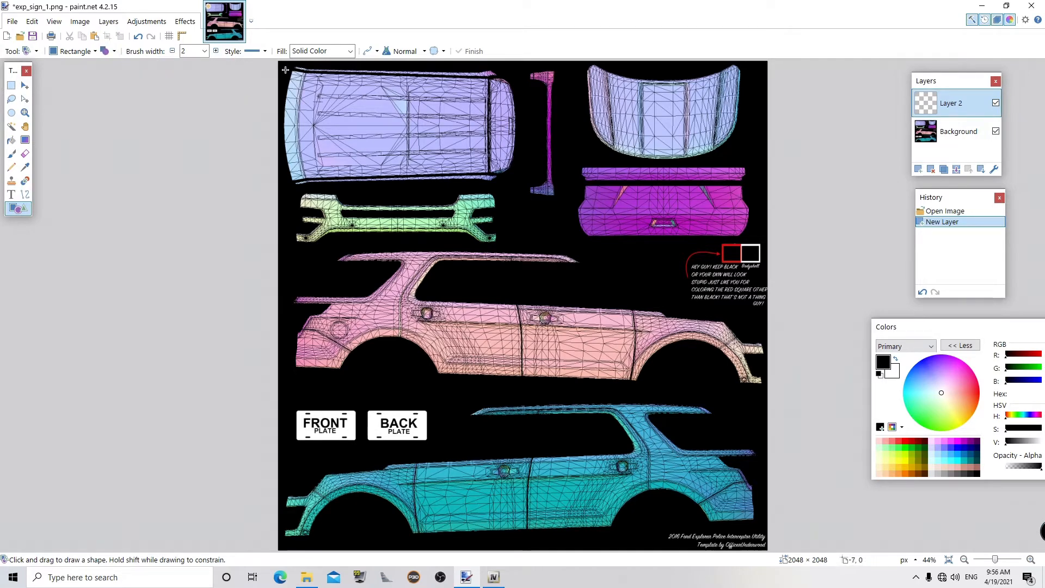
{"action": "mouse_move", "coordinate": [282, 67]}
{"action": "left_mouse_down"}
{"action": "mouse_move", "coordinate": [480, 152]}
{"action": "mouse_move", "coordinate": [751, 218]}
{"action": "mouse_move", "coordinate": [782, 248]}
{"action": "left_mouse_up"}
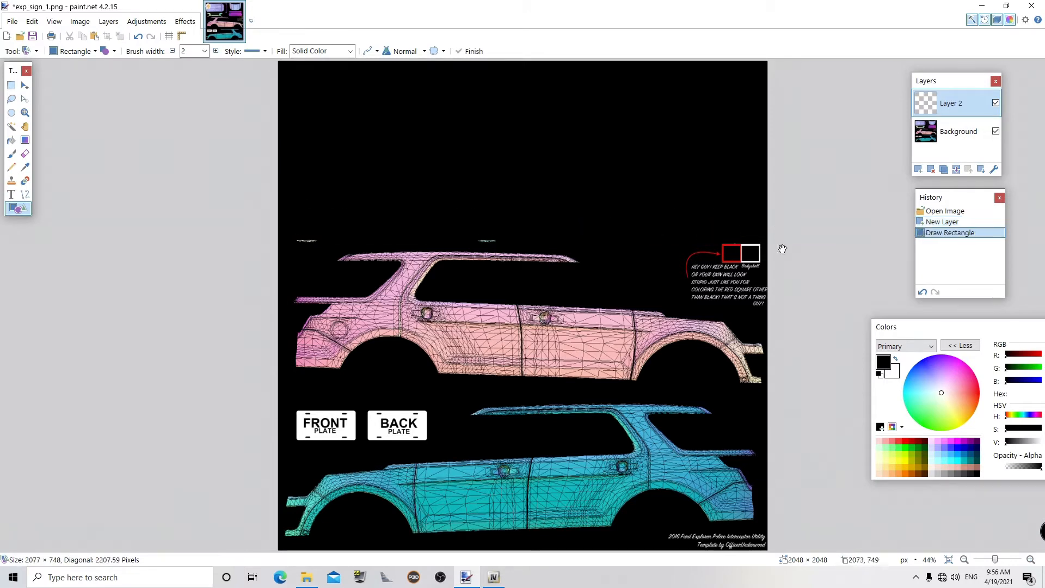
- Reduce the opacity of Layer 2 to 146 in its layer properties
{"action": "double_click", "coordinate": [969, 100]}
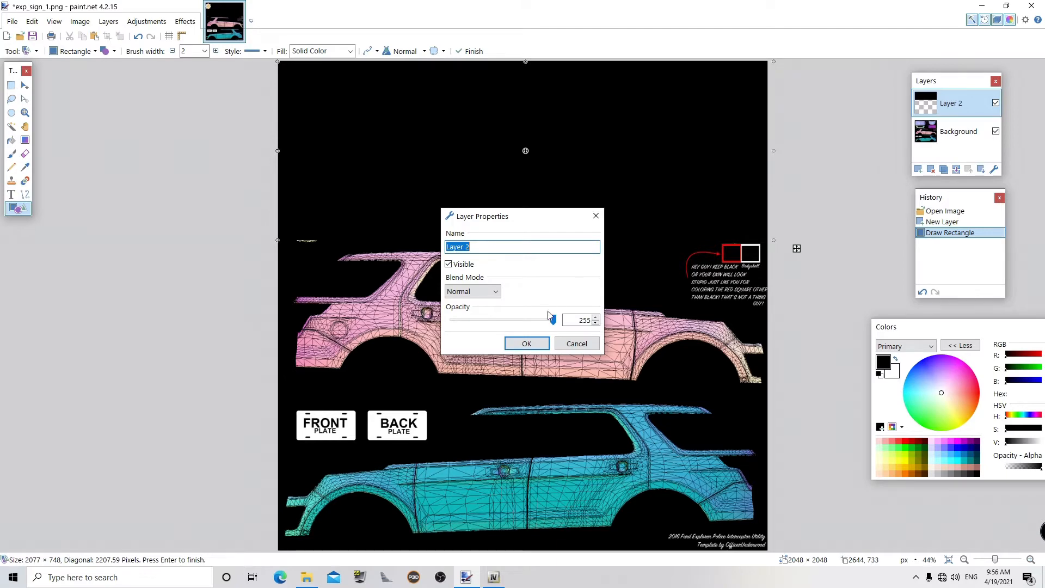
{"action": "left_click_drag", "start_coordinate": [554, 320], "coordinate": [511, 321]}
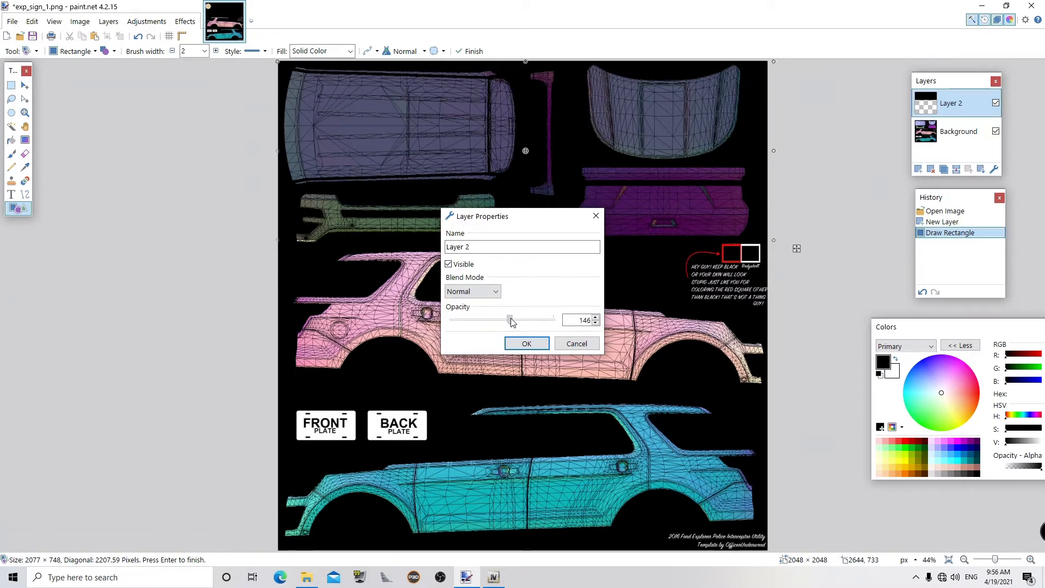
{"action": "left_click", "coordinate": [527, 343]}
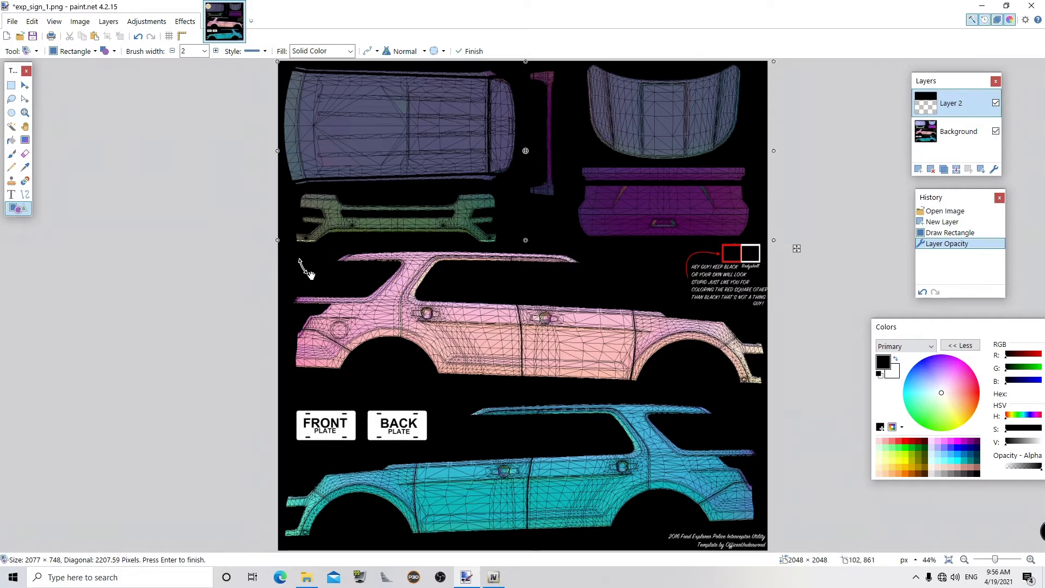
- Cover both vehicle sides and the plates with two more filled black rectangles, leaving the color squares and warning note uncovered
{"action": "left_click", "coordinate": [11, 85]}
{"action": "left_click", "coordinate": [18, 208]}
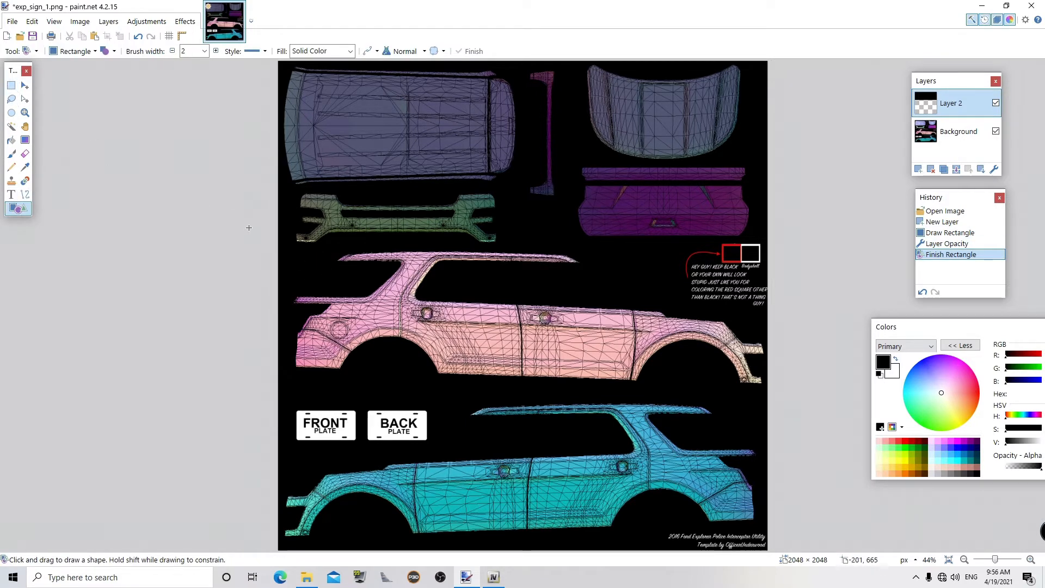
{"action": "mouse_move", "coordinate": [291, 234]}
{"action": "left_mouse_down"}
{"action": "mouse_move", "coordinate": [482, 349]}
{"action": "mouse_move", "coordinate": [623, 500]}
{"action": "mouse_move", "coordinate": [625, 536]}
{"action": "mouse_move", "coordinate": [691, 569]}
{"action": "left_mouse_up"}
{"action": "left_click", "coordinate": [295, 292]}
{"action": "mouse_move", "coordinate": [656, 316]}
{"action": "left_mouse_down"}
{"action": "mouse_move", "coordinate": [738, 360]}
{"action": "mouse_move", "coordinate": [778, 519]}
{"action": "mouse_move", "coordinate": [826, 546]}
{"action": "mouse_move", "coordinate": [821, 537]}
{"action": "left_mouse_up"}
{"action": "left_click", "coordinate": [578, 445]}
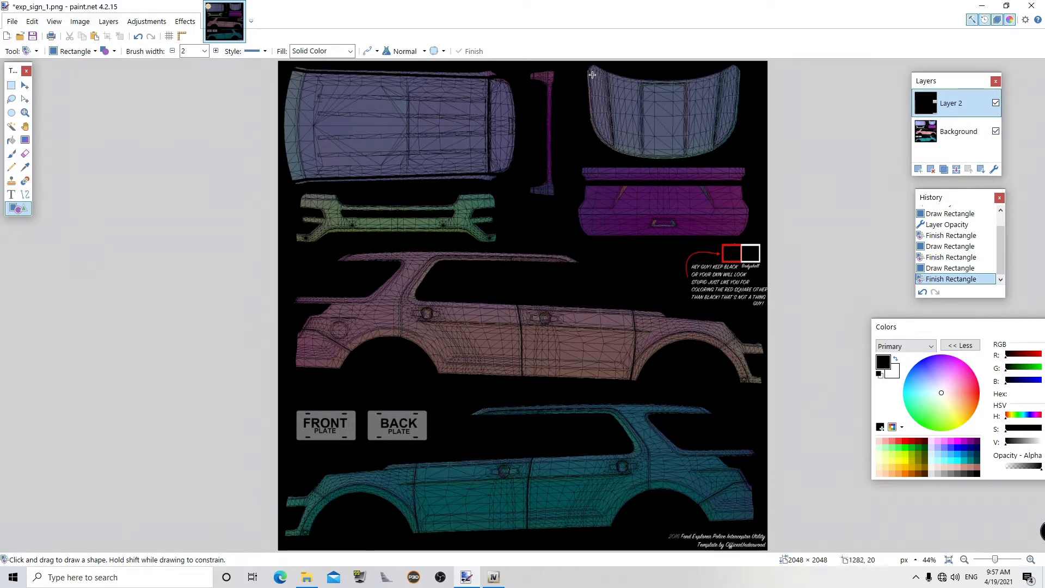
- Draw filled white rectangles over the hood, about 714 × 414 px, and over the roof, about 999 × 525 px
{"action": "mouse_move", "coordinate": [589, 71]}
{"action": "left_mouse_down"}
{"action": "mouse_move", "coordinate": [625, 106]}
{"action": "mouse_move", "coordinate": [759, 170]}
{"action": "left_mouse_up"}
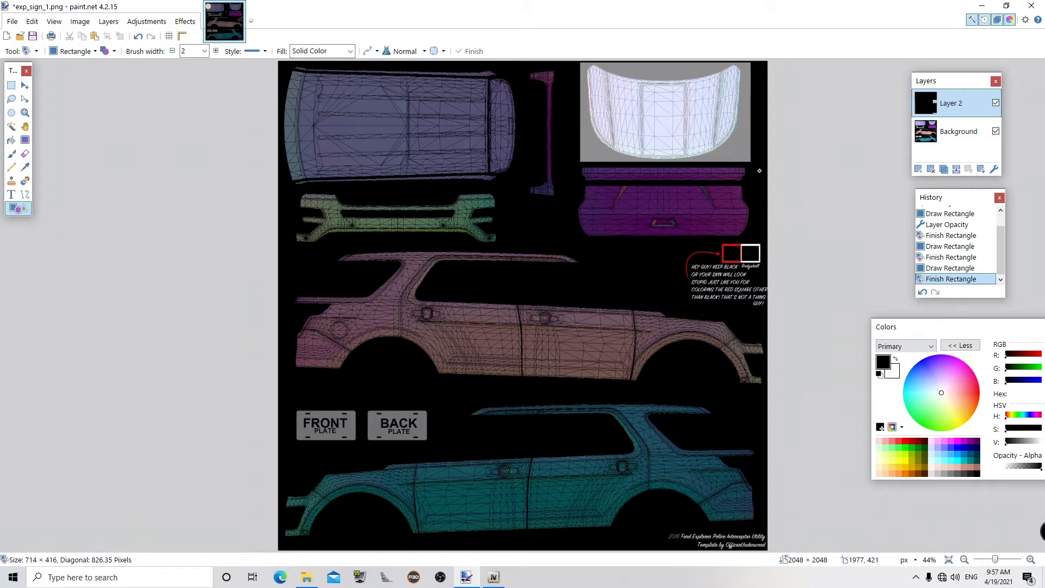
{"action": "left_click_drag", "start_coordinate": [759, 171], "coordinate": [759, 169]}
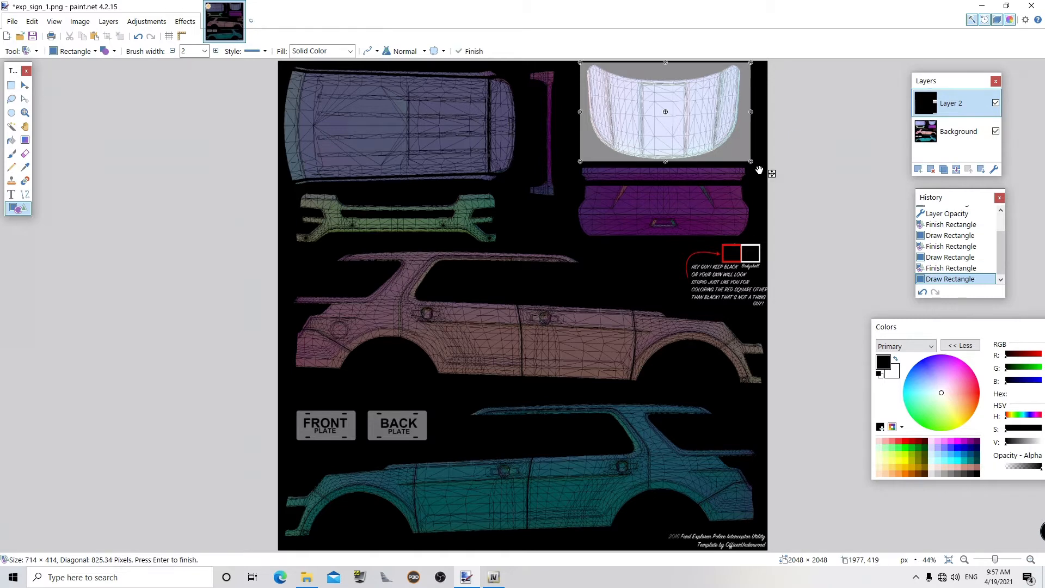
{"action": "left_click", "coordinate": [305, 286]}
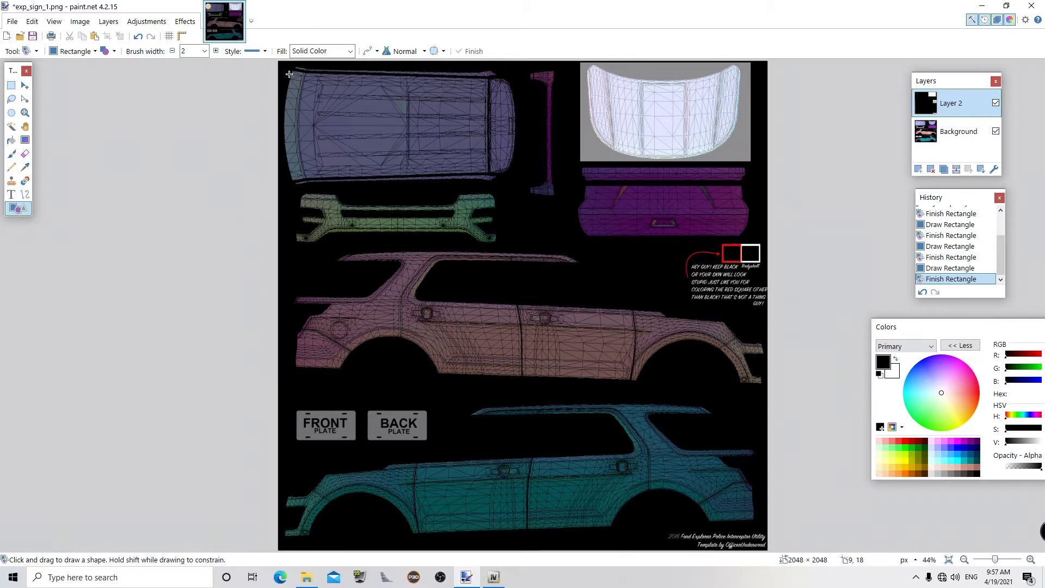
{"action": "mouse_move", "coordinate": [290, 72]}
{"action": "left_mouse_down"}
{"action": "mouse_move", "coordinate": [317, 133]}
{"action": "mouse_move", "coordinate": [386, 174]}
{"action": "mouse_move", "coordinate": [464, 197]}
{"action": "mouse_move", "coordinate": [529, 197]}
{"action": "left_mouse_up"}
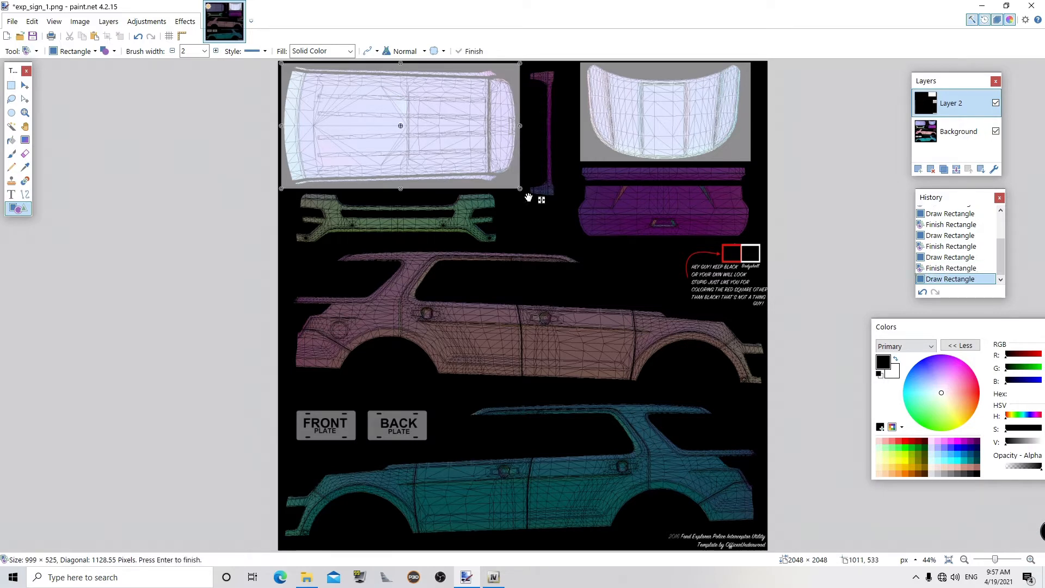
{"action": "left_click", "coordinate": [616, 270]}
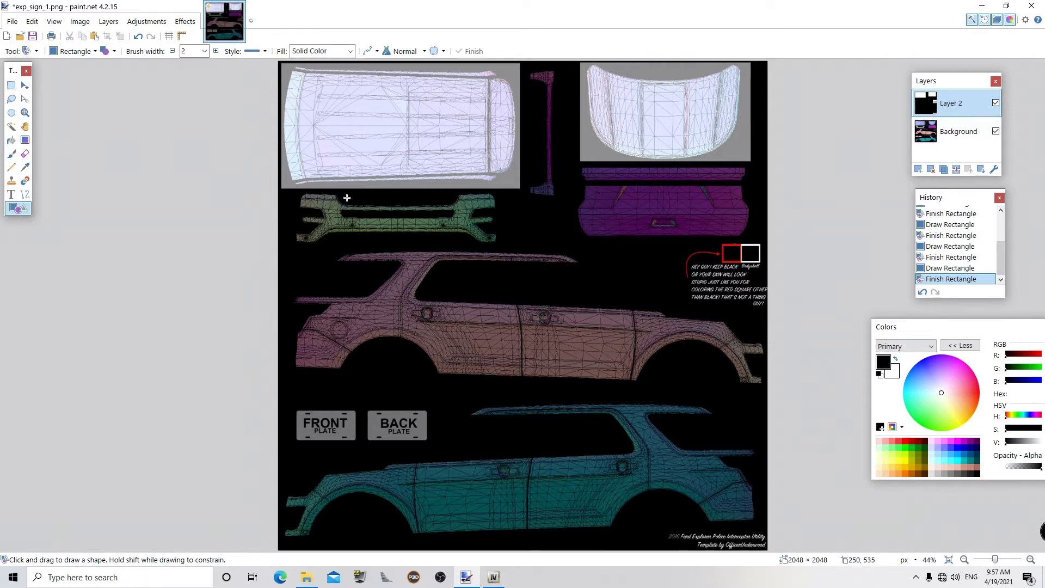
- Save the livery as a paint.net file named LSMPD_16FPIU in the PROJECTS folder
{"action": "left_click", "coordinate": [12, 21]}
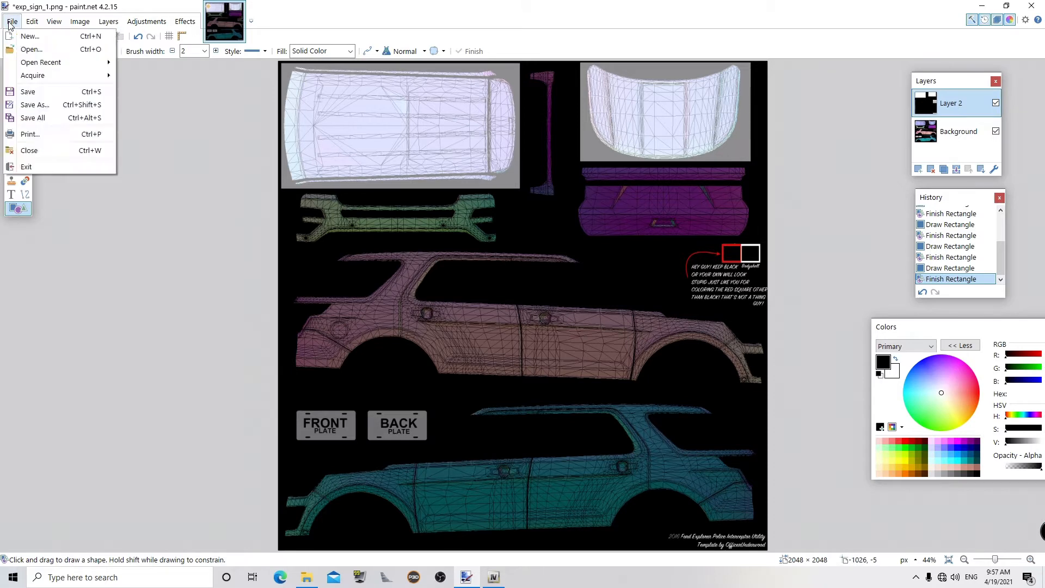
{"action": "left_click", "coordinate": [31, 104]}
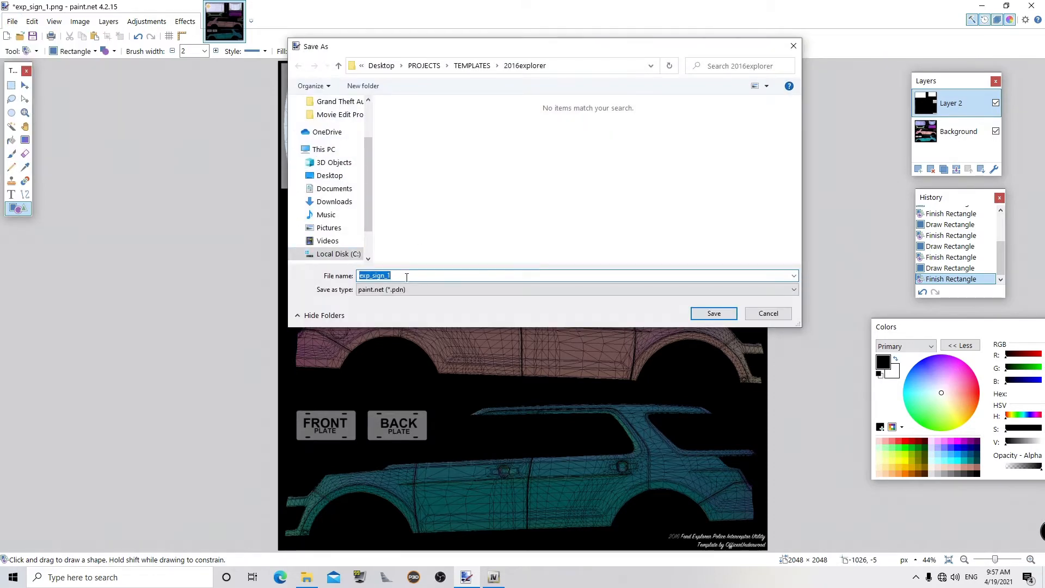
{"action": "left_click", "coordinate": [424, 65]}
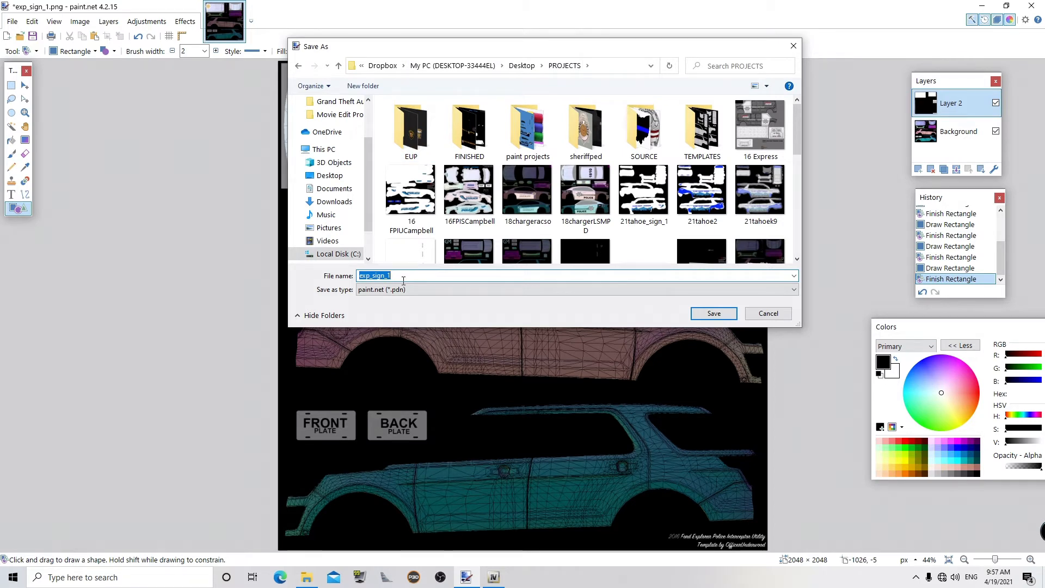
{"action": "type", "text": "L"}
{"action": "key", "text": "BackSpace"}
{"action": "type", "text": "LSMPD_"}
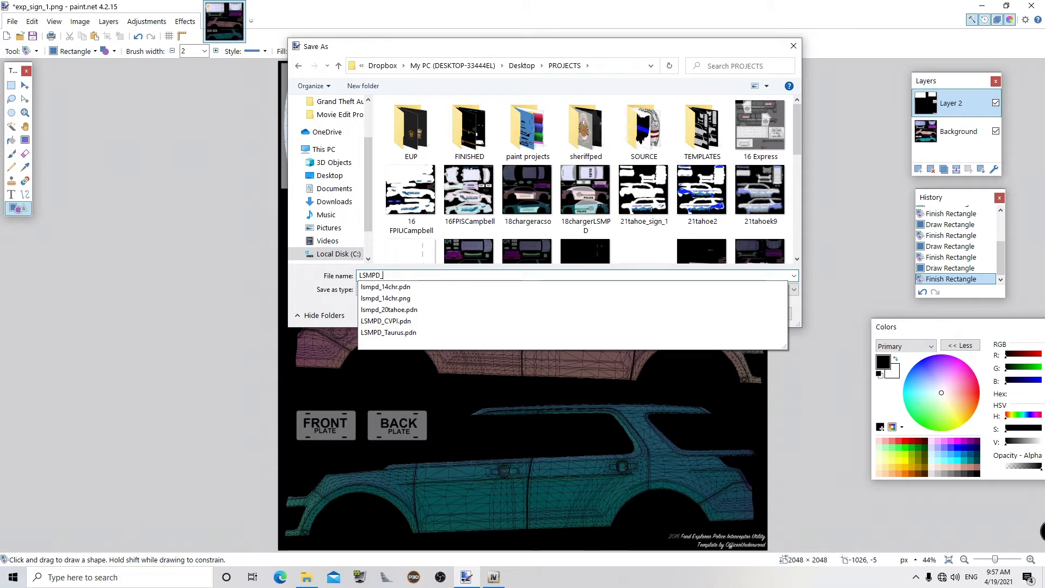
{"action": "type", "text": "16FPIU"}
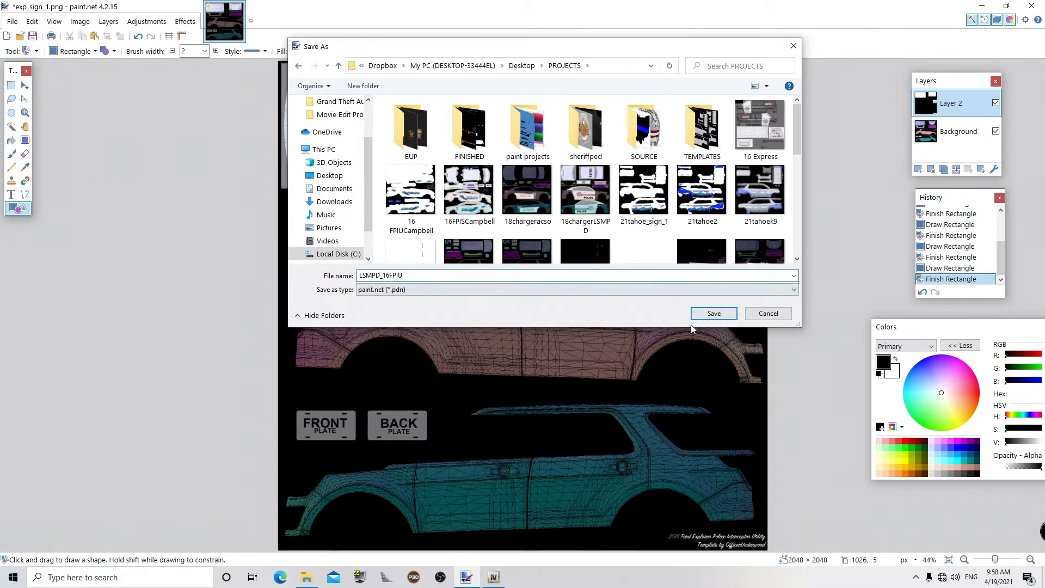
{"action": "left_click", "coordinate": [707, 314]}
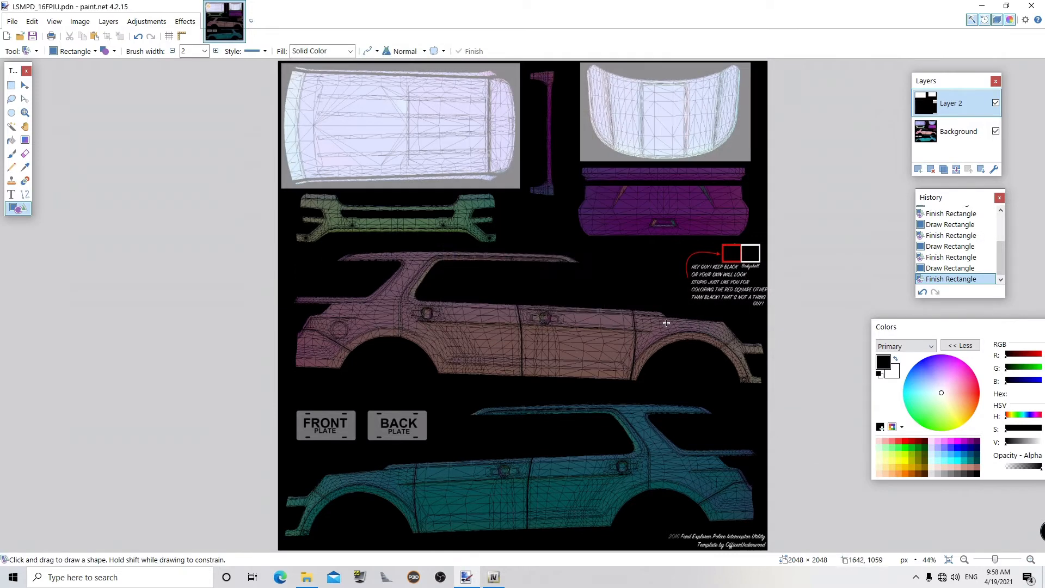
- Bring the whole Colors window into view and enlarge the template around the two vehicle sides
{"action": "left_click_drag", "start_coordinate": [1015, 338], "coordinate": [965, 335]}
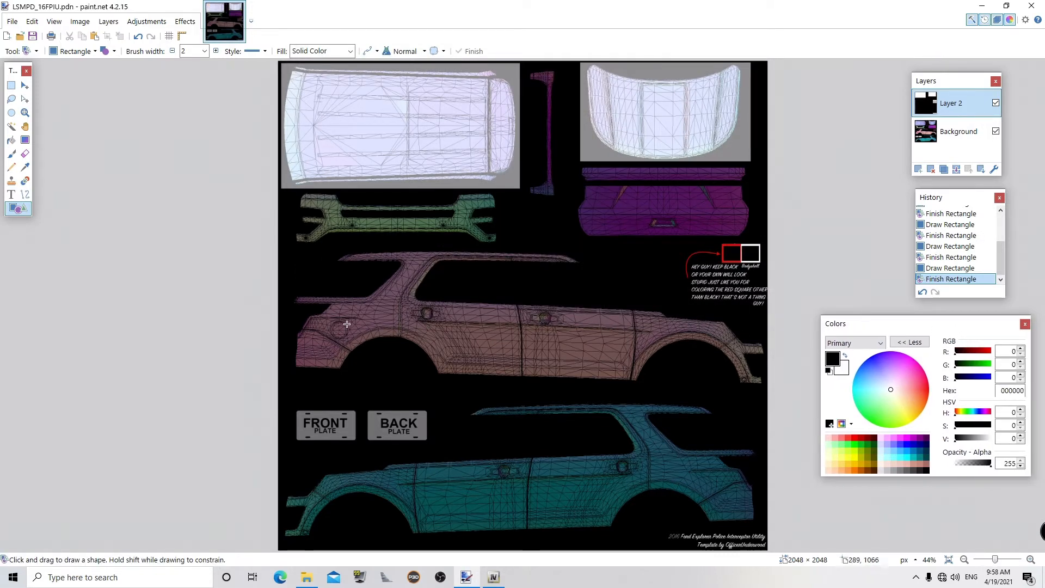
{"action": "left_click", "coordinate": [24, 112]}
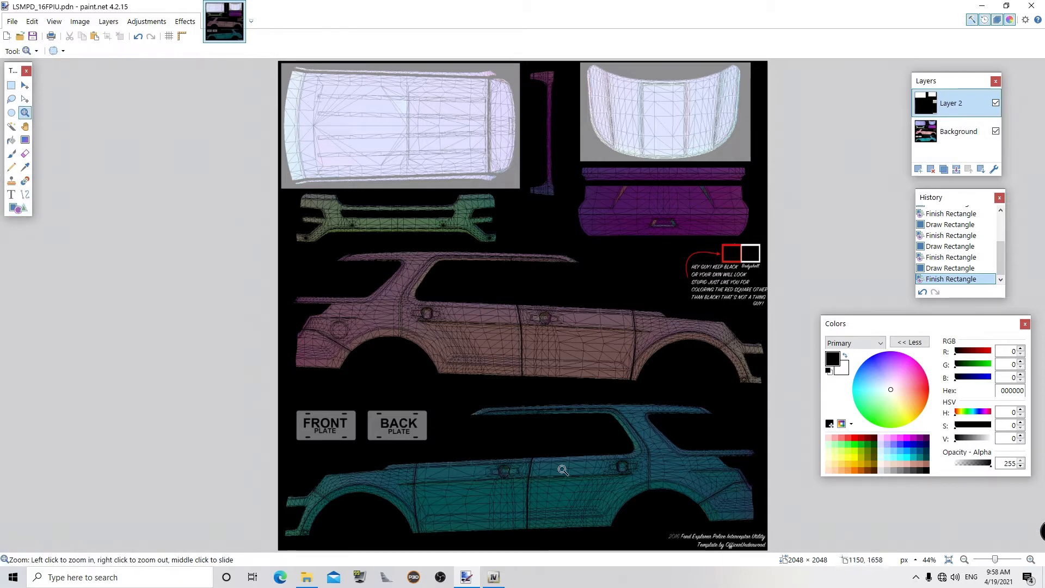
{"action": "left_click", "coordinate": [540, 495]}
{"action": "left_click", "coordinate": [541, 364]}
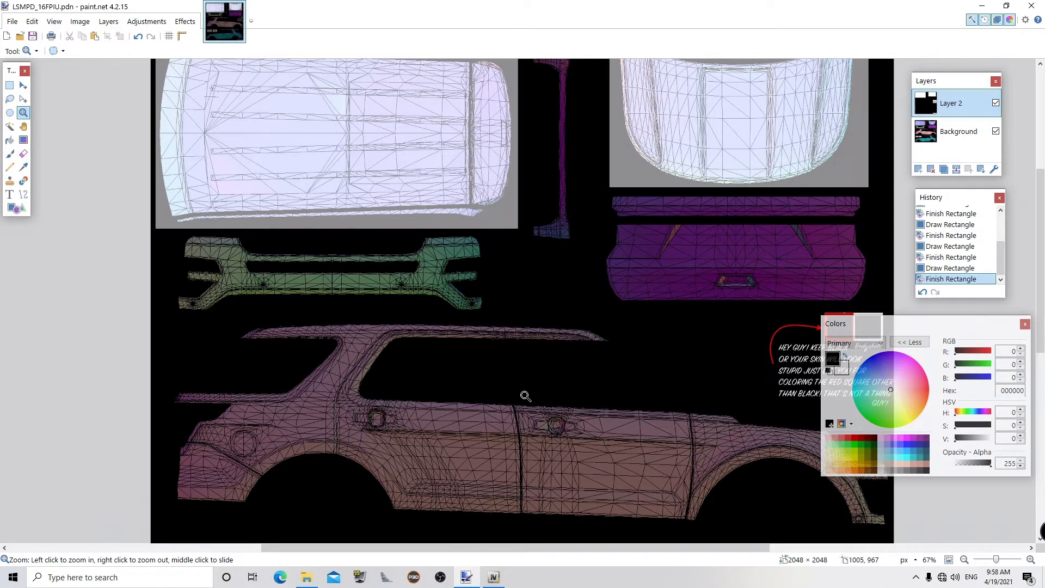
{"action": "left_click_drag", "start_coordinate": [1040, 272], "coordinate": [1042, 361]}
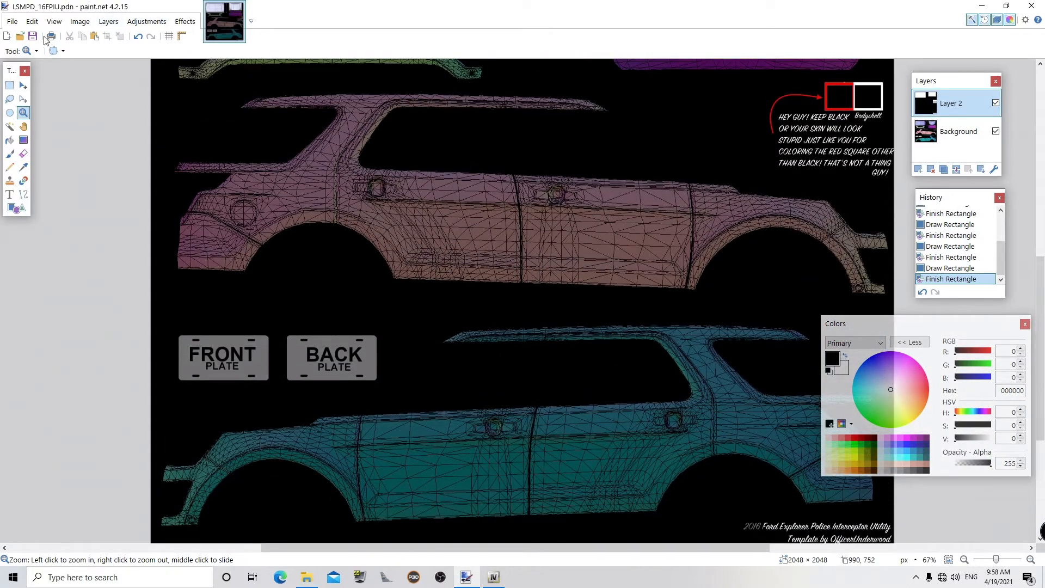
- Open the 2021.04.03 - 14.39.59.51 game screenshot of the Los Santos Metropolitan SUVs from the Grand Theft Auto V folder in Videos
{"action": "left_click", "coordinate": [10, 23]}
{"action": "left_click", "coordinate": [24, 51]}
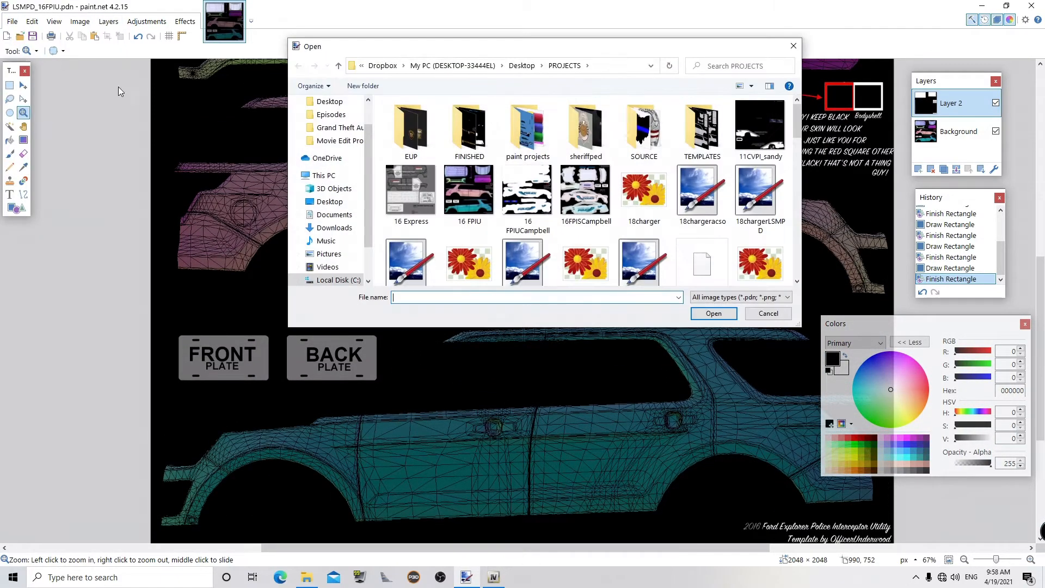
{"action": "left_click", "coordinate": [328, 267]}
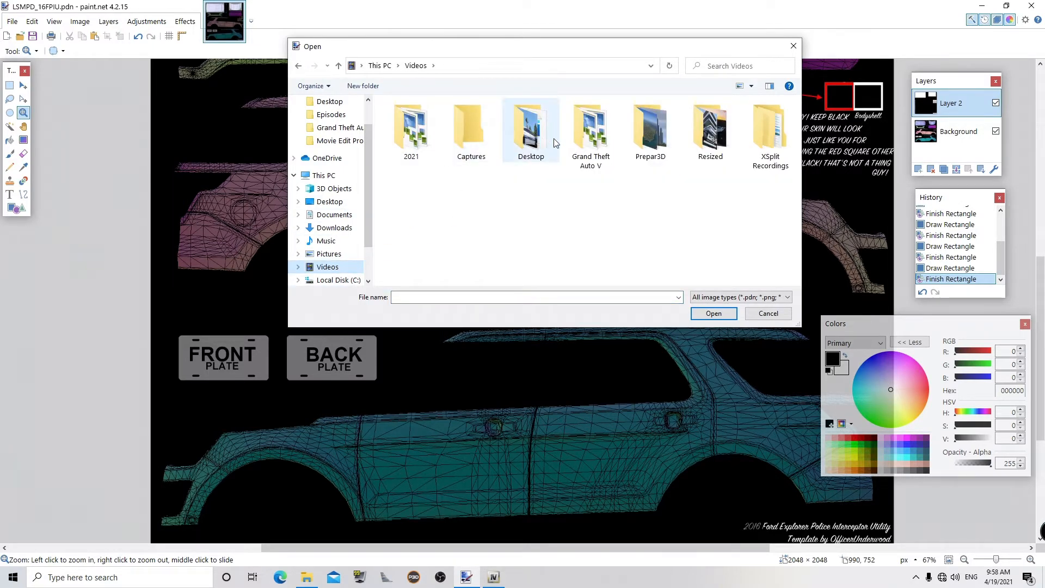
{"action": "double_click", "coordinate": [590, 130]}
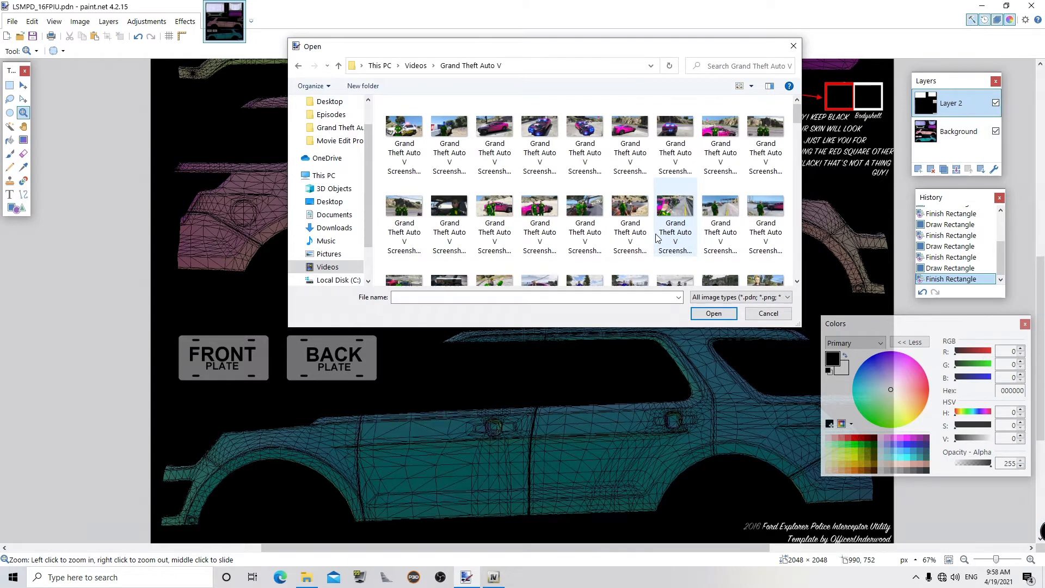
{"action": "scroll", "coordinate": [656, 235], "scroll_direction": "down", "scroll_amount": 3}
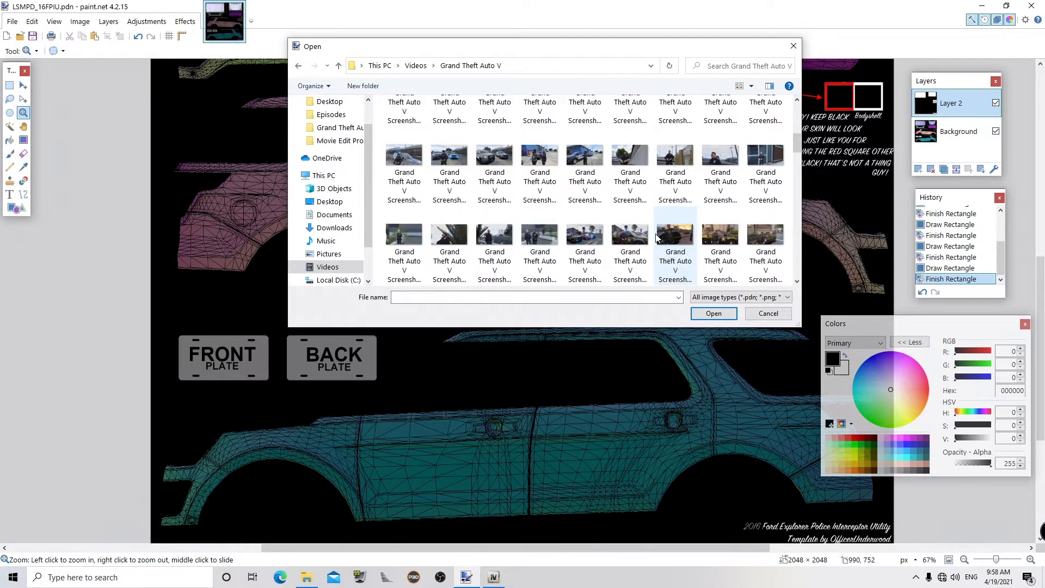
{"action": "scroll", "coordinate": [656, 233], "scroll_direction": "down", "scroll_amount": 3}
{"action": "scroll", "coordinate": [655, 233], "scroll_direction": "down", "scroll_amount": 3}
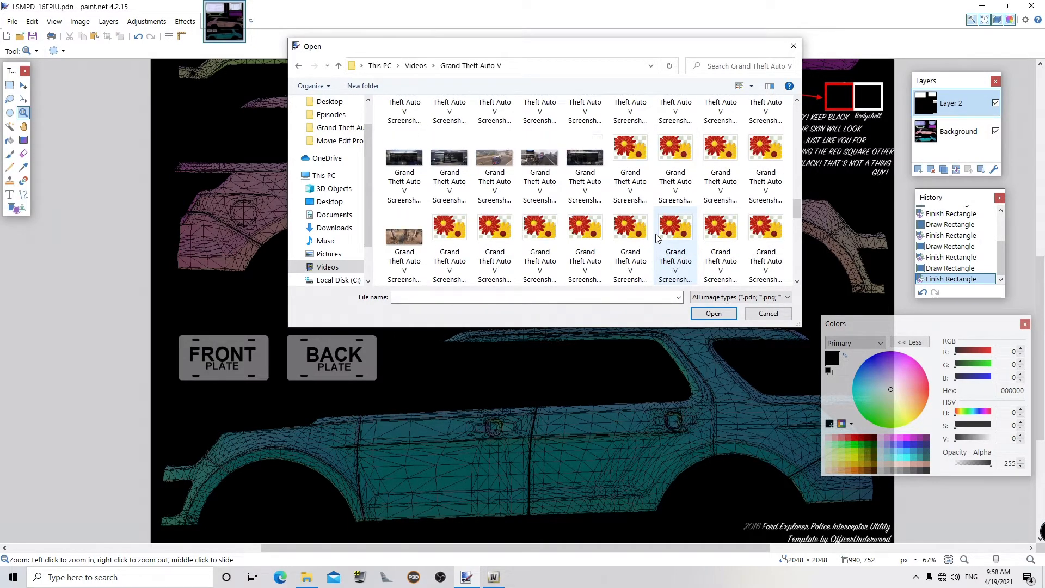
{"action": "scroll", "coordinate": [656, 235], "scroll_direction": "down", "scroll_amount": 3}
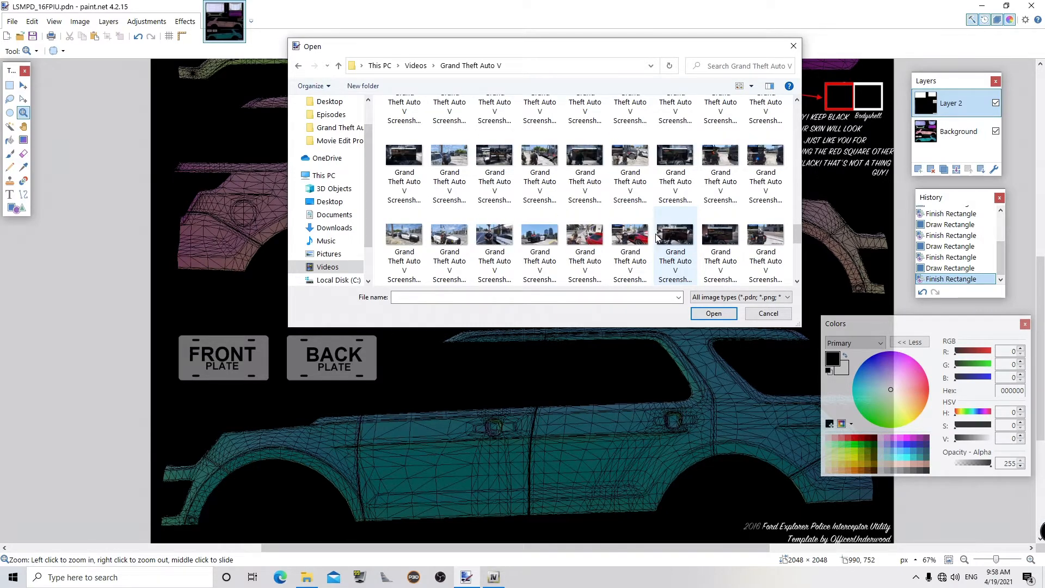
{"action": "double_click", "coordinate": [409, 238]}
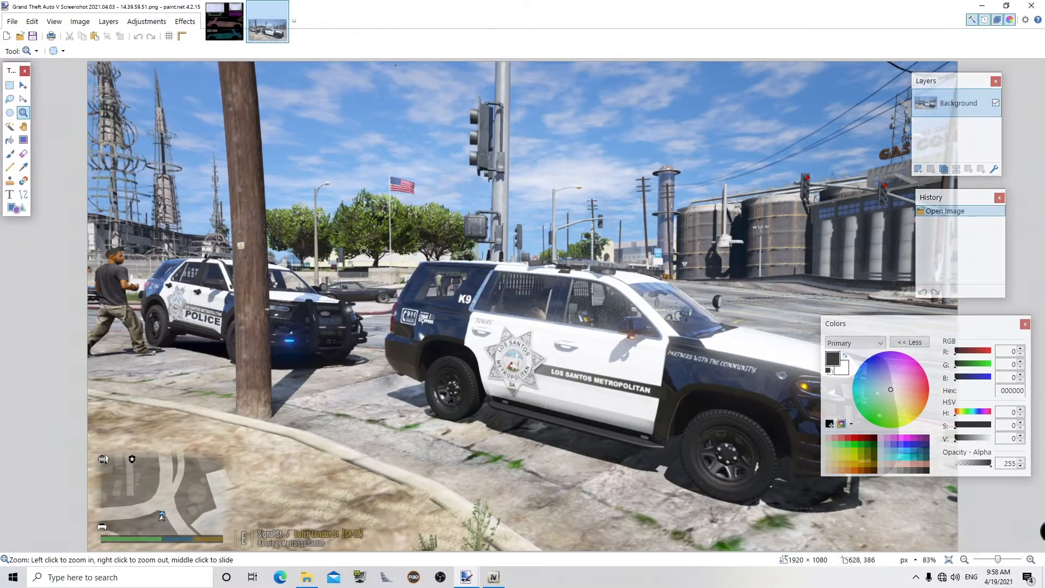
- Examine the livery layout on the Los Santos Metropolitan police and K9 SUVs in the screenshot up close
{"action": "left_click", "coordinate": [198, 279]}
{"action": "left_click", "coordinate": [198, 280]}
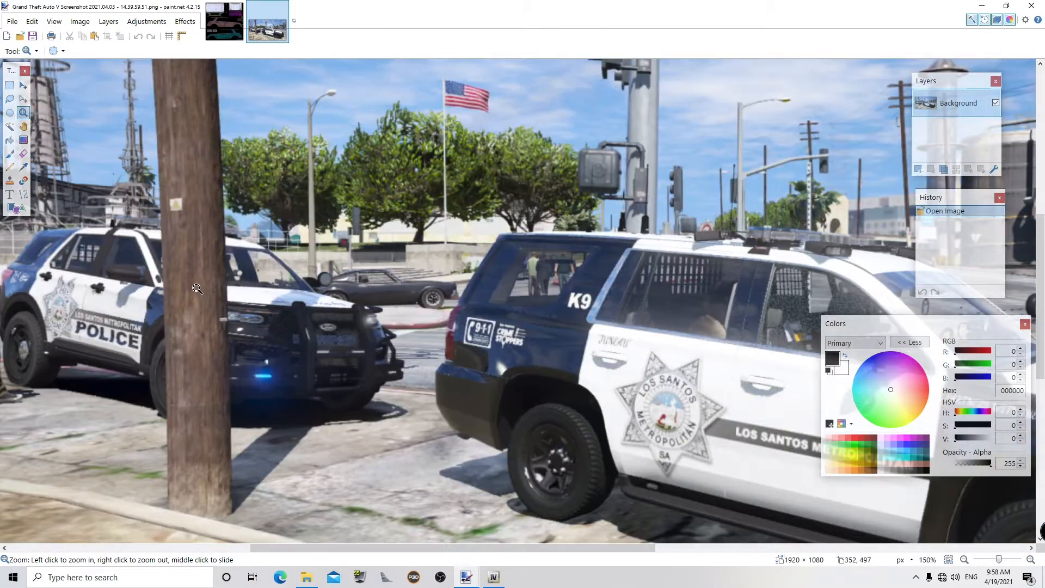
{"action": "left_click", "coordinate": [197, 280]}
{"action": "left_click", "coordinate": [112, 259]}
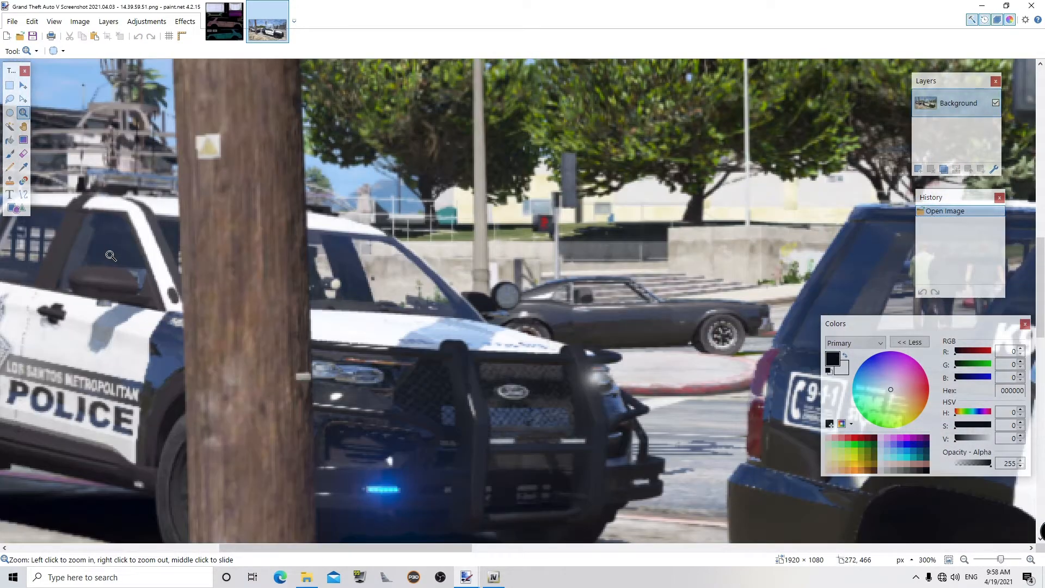
{"action": "right_click", "coordinate": [110, 256]}
{"action": "right_click", "coordinate": [110, 256]}
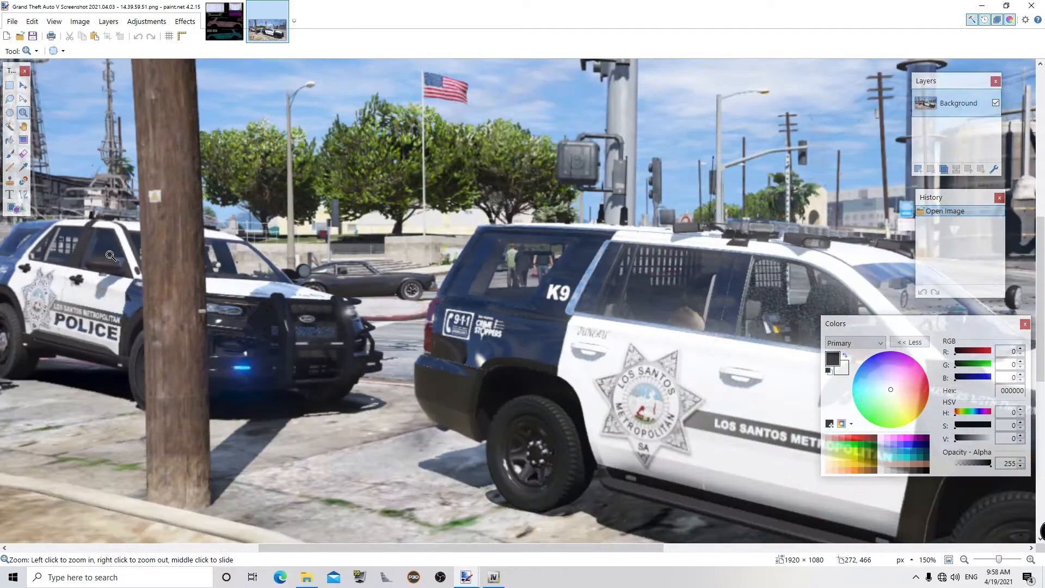
{"action": "right_click", "coordinate": [281, 346]}
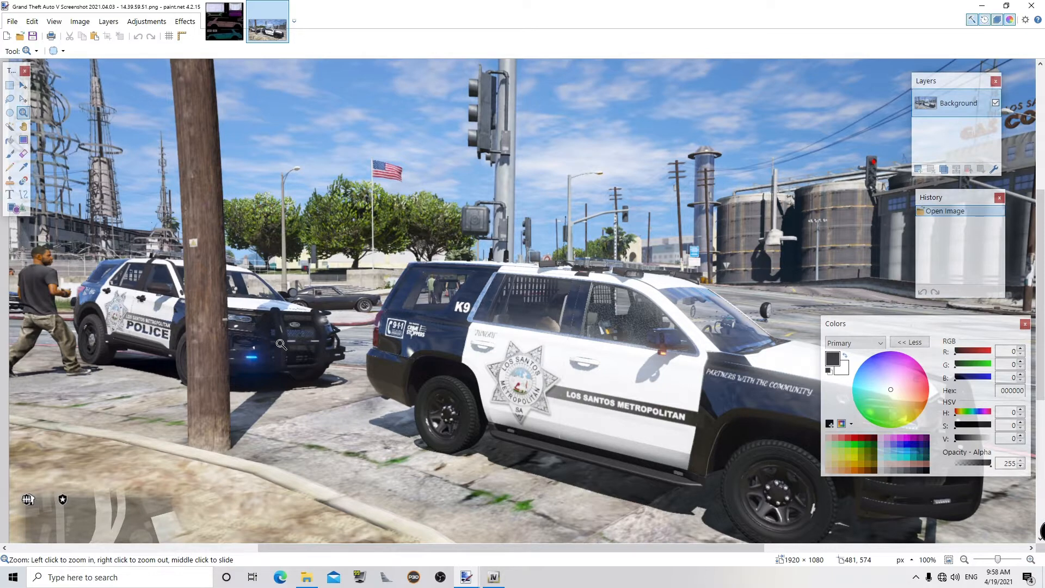
- Return to the LSMPD_16FPIU template and set up the Line/Curve tool with a brush width of 5
{"action": "left_click", "coordinate": [225, 22]}
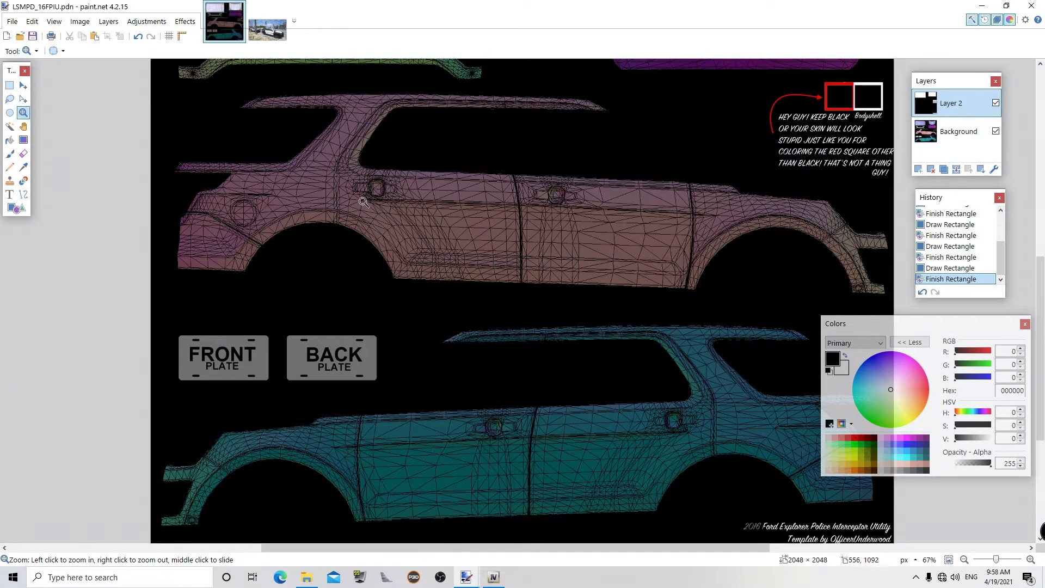
{"action": "left_click", "coordinate": [371, 173]}
{"action": "right_click", "coordinate": [370, 170]}
{"action": "left_click", "coordinate": [360, 168]}
{"action": "right_click", "coordinate": [360, 169]}
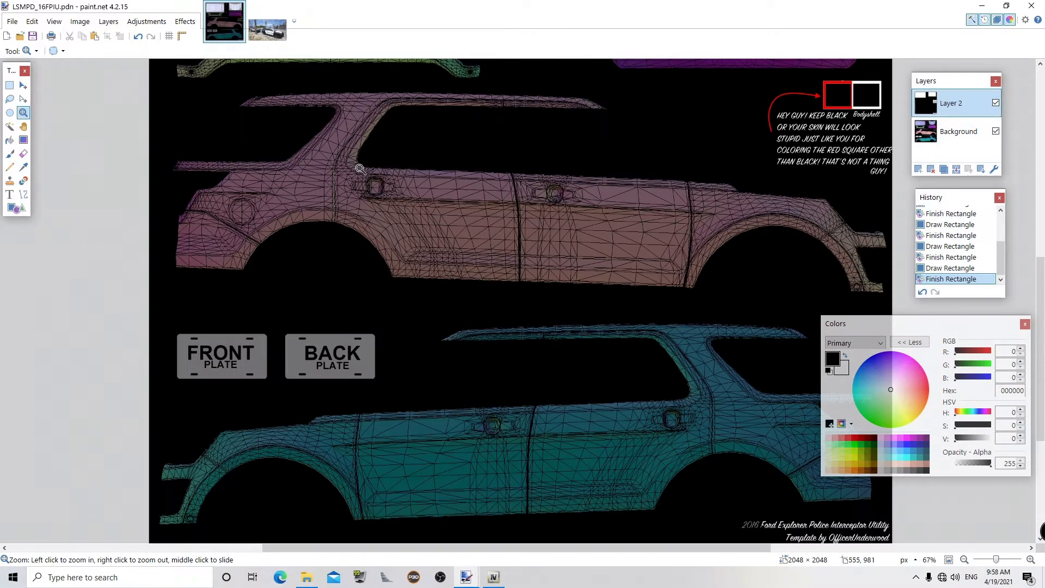
{"action": "left_click", "coordinate": [24, 195]}
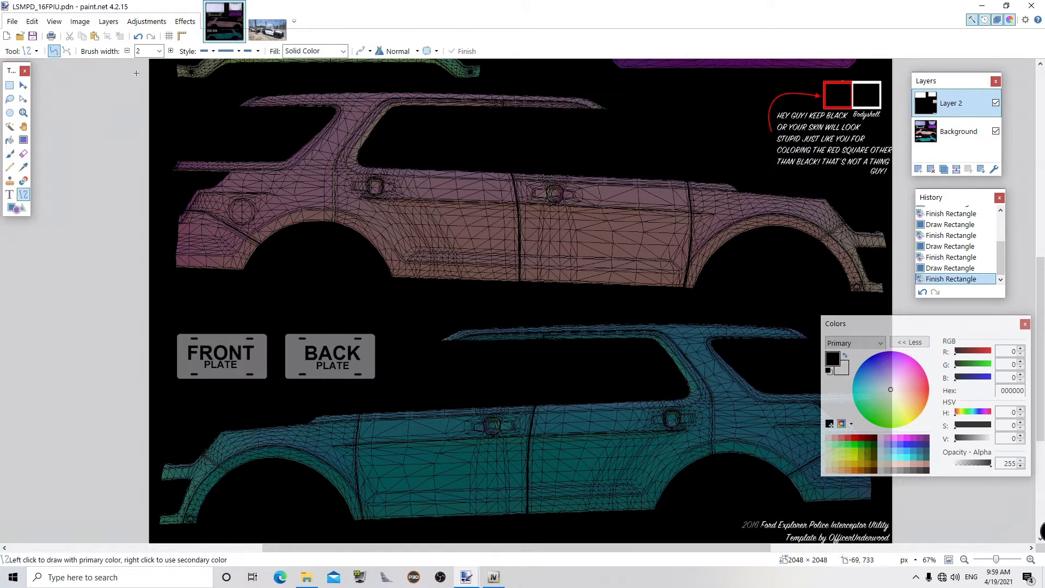
{"action": "left_click", "coordinate": [159, 50]}
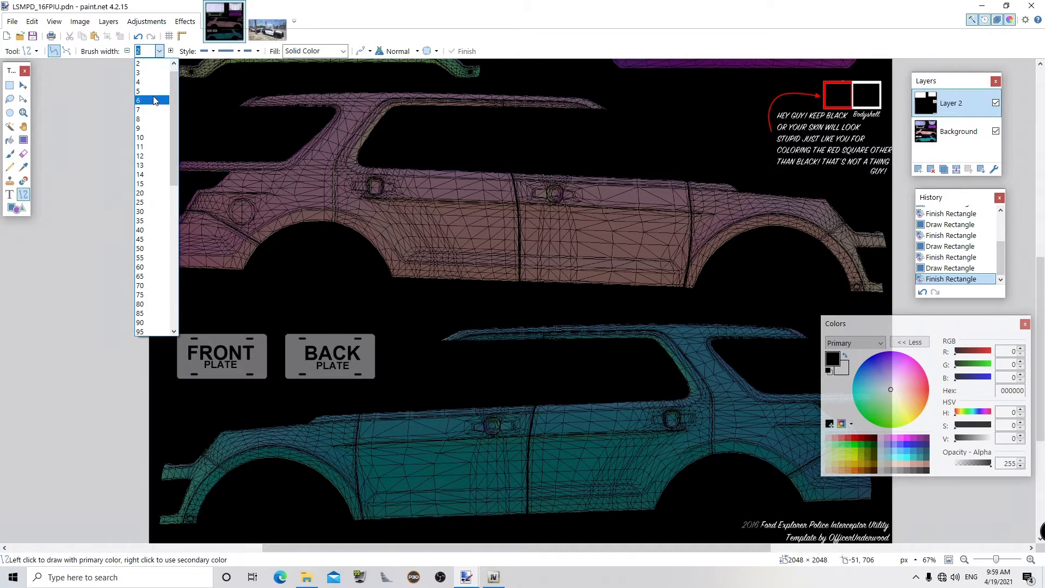
{"action": "left_click", "coordinate": [155, 91]}
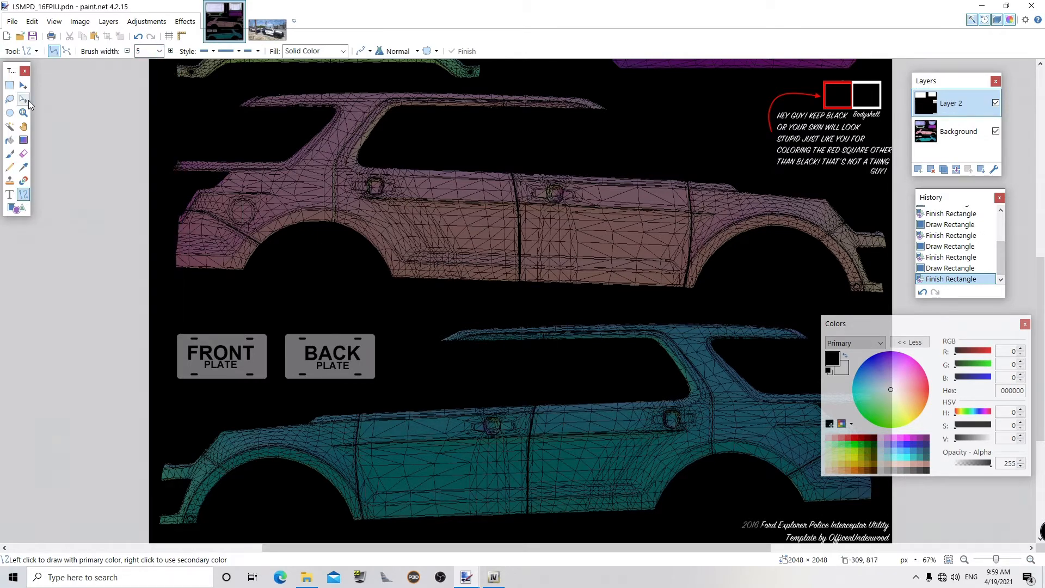
- Draw a slanted white line about 423 px long on the upper vehicle side, from the rear wheel arch past the roof edge
{"action": "left_click", "coordinate": [23, 112]}
{"action": "left_click", "coordinate": [301, 173]}
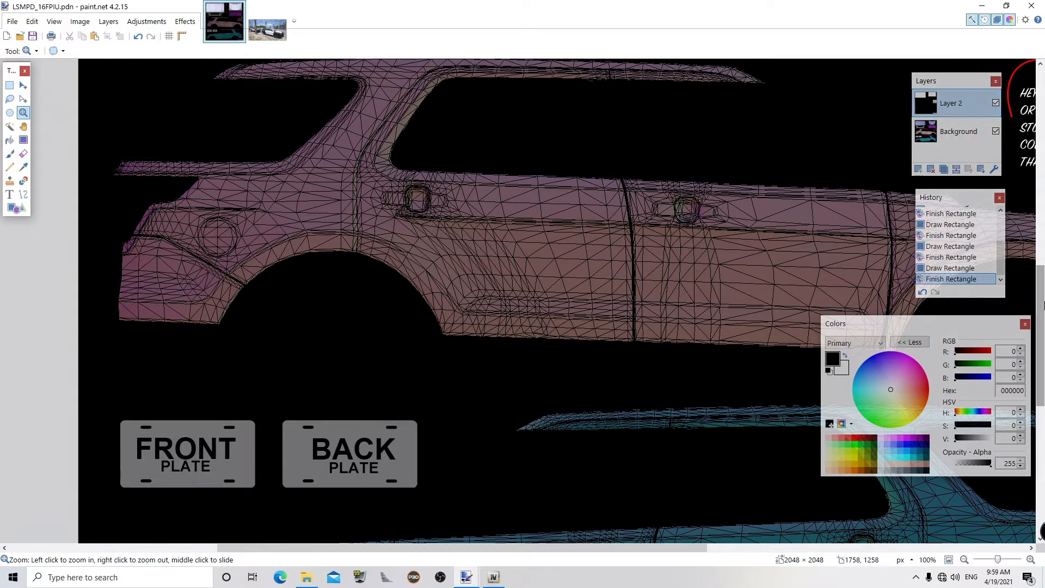
{"action": "scroll", "coordinate": [580, 301], "scroll_direction": "up", "scroll_amount": 2}
{"action": "left_click", "coordinate": [22, 195]}
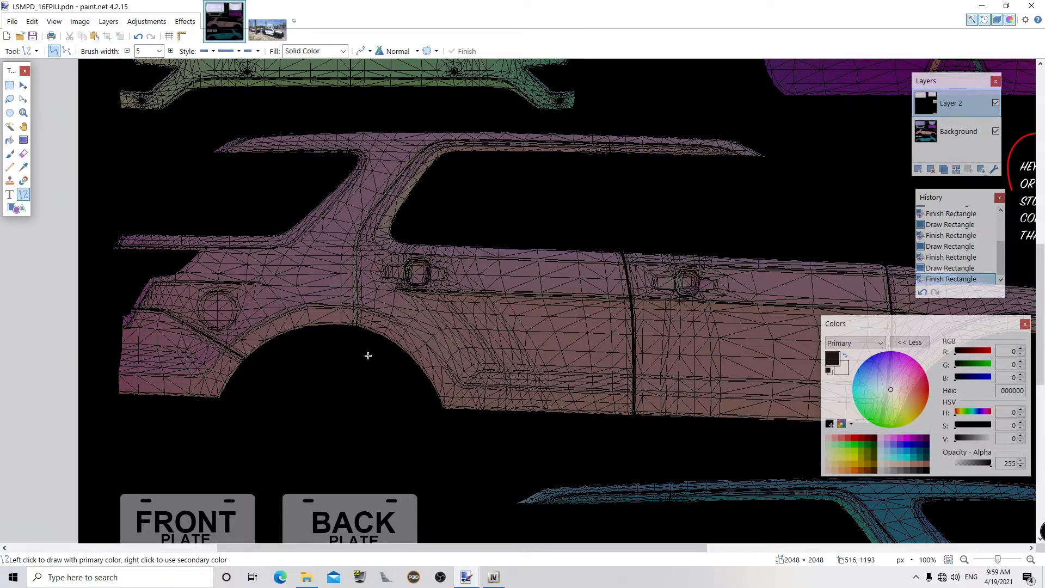
{"action": "left_click_drag", "start_coordinate": [357, 334], "coordinate": [383, 129]}
{"action": "left_click_drag", "start_coordinate": [408, 132], "coordinate": [453, 131]}
- Reopen the slanted line for editing and bend its lower part along the rear door seam above the wheel arch
{"action": "left_click", "coordinate": [24, 112]}
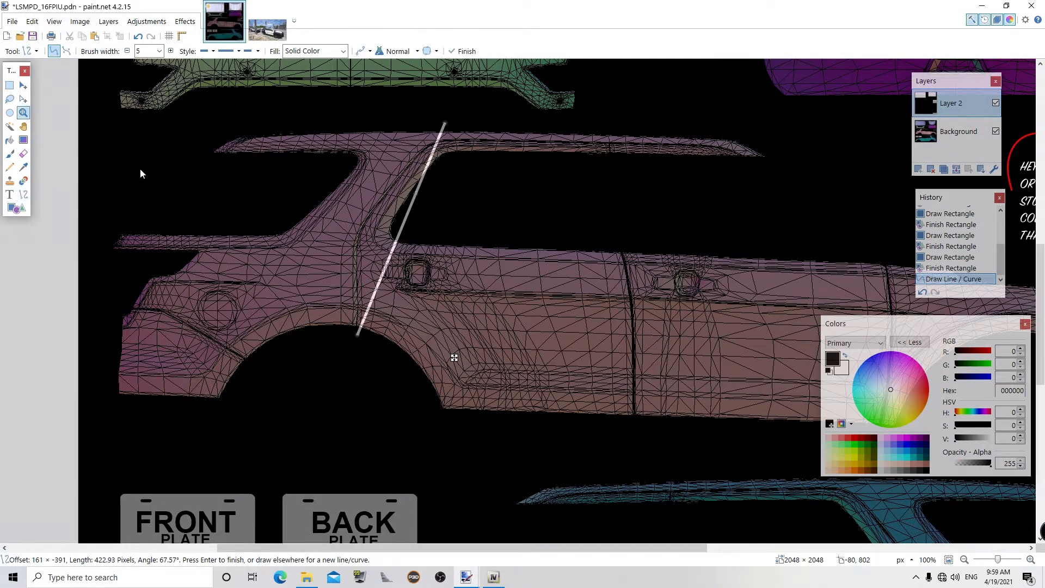
{"action": "left_click", "coordinate": [262, 233]}
{"action": "left_click", "coordinate": [358, 241]}
{"action": "right_click", "coordinate": [370, 249]}
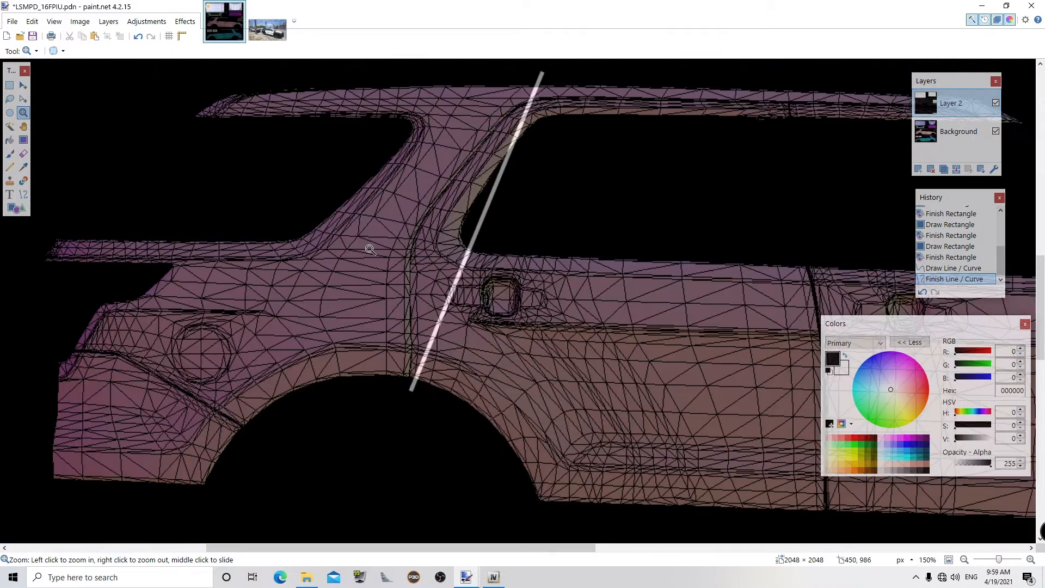
{"action": "key", "text": "ctrl+z"}
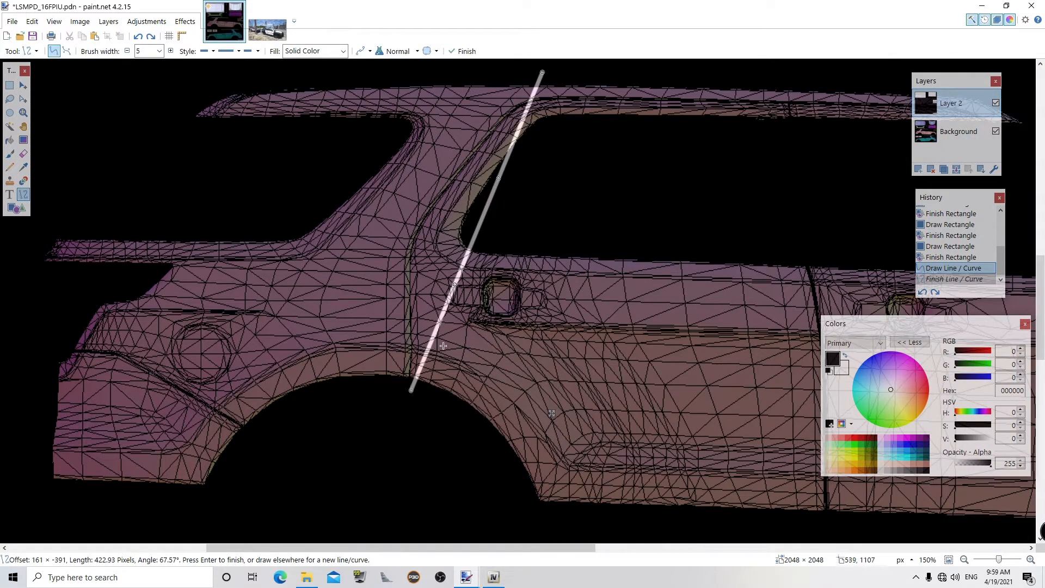
{"action": "left_click_drag", "start_coordinate": [464, 294], "coordinate": [434, 331]}
{"action": "left_click_drag", "start_coordinate": [419, 401], "coordinate": [420, 403]}
{"action": "left_click_drag", "start_coordinate": [434, 329], "coordinate": [434, 228]}
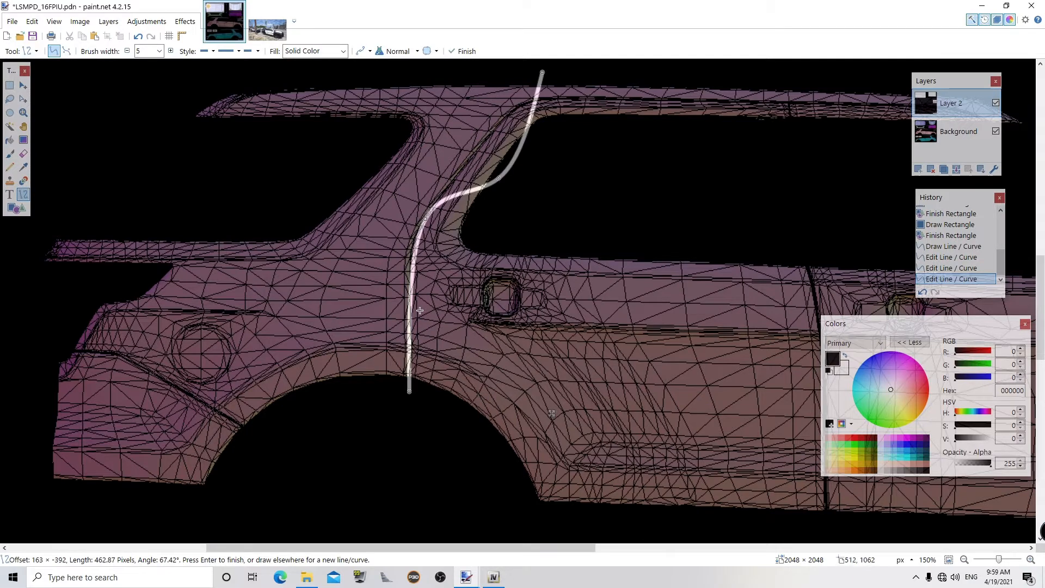
{"action": "left_click_drag", "start_coordinate": [411, 302], "coordinate": [422, 302]}
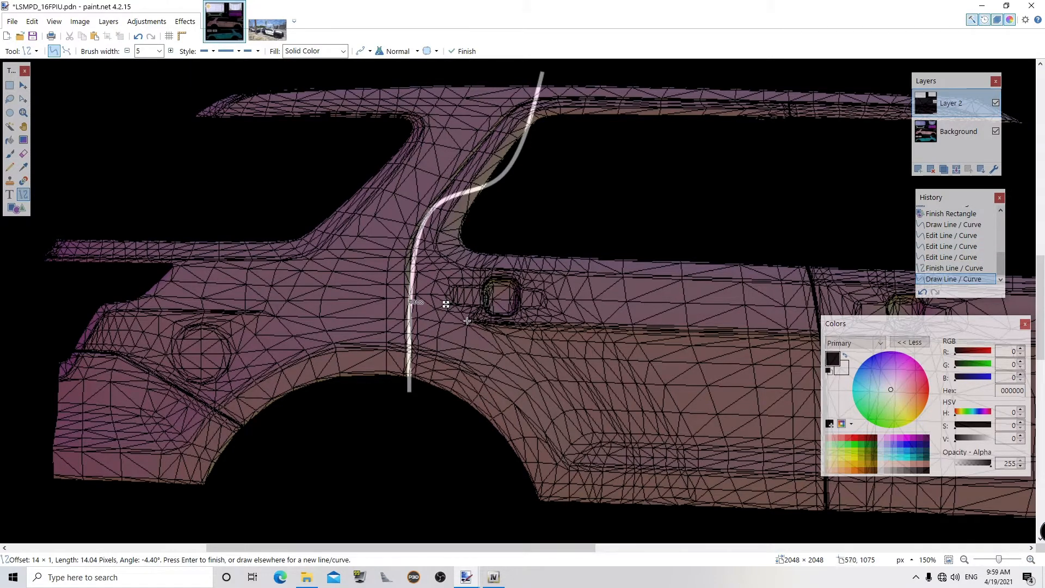
{"action": "key", "text": "ctrl+z"}
{"action": "key", "text": "ctrl+z"}
- Reshape the curve to follow the rear door edge and pillar up to the roof, about 426 px end to end, and finish it
{"action": "mouse_move", "coordinate": [437, 226]}
{"action": "left_mouse_down"}
{"action": "mouse_move", "coordinate": [432, 257]}
{"action": "mouse_move", "coordinate": [449, 260]}
{"action": "mouse_move", "coordinate": [449, 238]}
{"action": "mouse_move", "coordinate": [439, 302]}
{"action": "mouse_move", "coordinate": [427, 303]}
{"action": "mouse_move", "coordinate": [431, 238]}
{"action": "left_mouse_up"}
{"action": "mouse_move", "coordinate": [418, 398]}
{"action": "left_mouse_down"}
{"action": "mouse_move", "coordinate": [434, 408]}
{"action": "mouse_move", "coordinate": [438, 387]}
{"action": "mouse_move", "coordinate": [427, 383]}
{"action": "left_mouse_up"}
{"action": "left_click_drag", "start_coordinate": [509, 188], "coordinate": [501, 144]}
{"action": "mouse_move", "coordinate": [551, 85]}
{"action": "left_mouse_down"}
{"action": "mouse_move", "coordinate": [562, 86]}
{"action": "mouse_move", "coordinate": [538, 91]}
{"action": "mouse_move", "coordinate": [555, 96]}
{"action": "mouse_move", "coordinate": [547, 106]}
{"action": "mouse_move", "coordinate": [519, 119]}
{"action": "mouse_move", "coordinate": [557, 91]}
{"action": "left_mouse_up"}
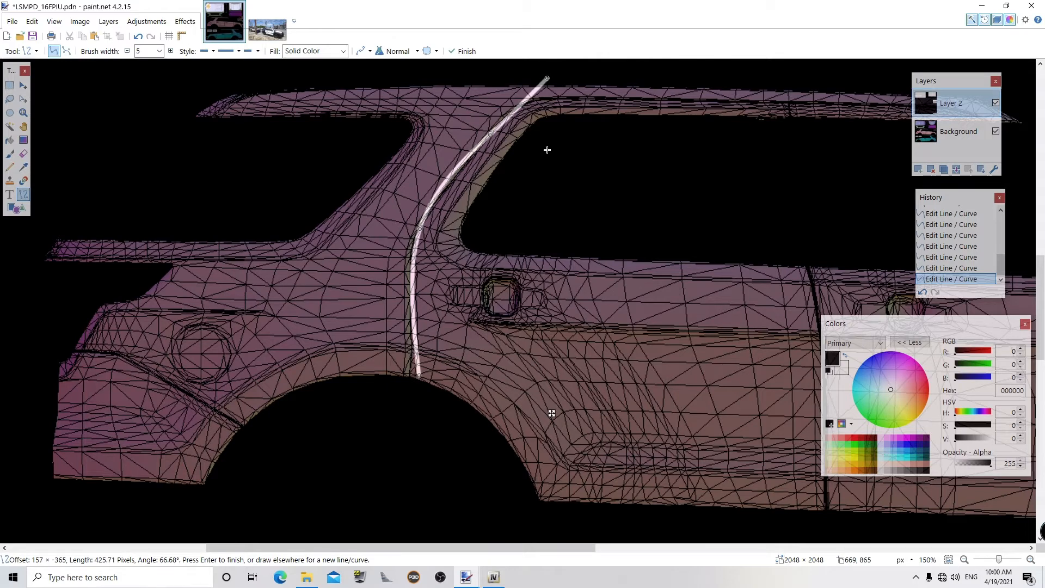
{"action": "key", "text": "Return"}
- Add a short white line about 84 px long at the curve's lower end, extending it into the rear wheel arch
{"action": "left_click_drag", "start_coordinate": [412, 400], "coordinate": [415, 331]}
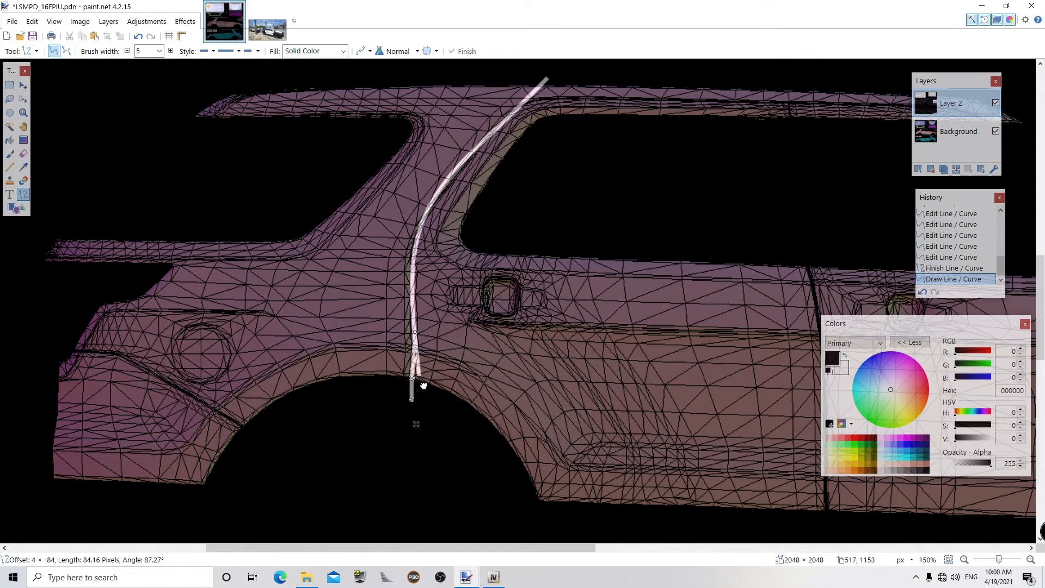
{"action": "left_click_drag", "start_coordinate": [422, 386], "coordinate": [423, 385]}
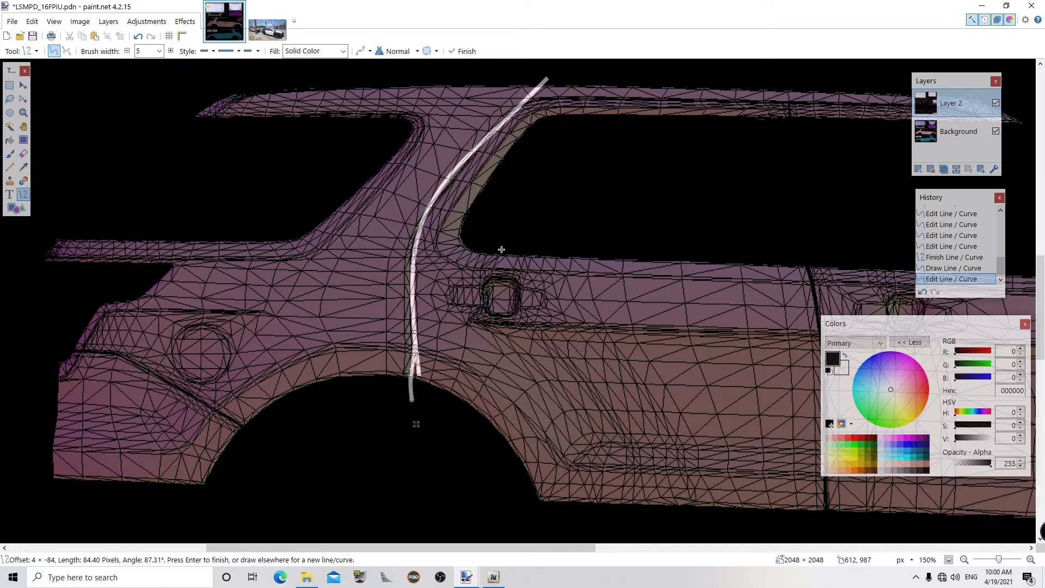
{"action": "scroll", "coordinate": [531, 240], "scroll_direction": "up", "scroll_amount": 3}
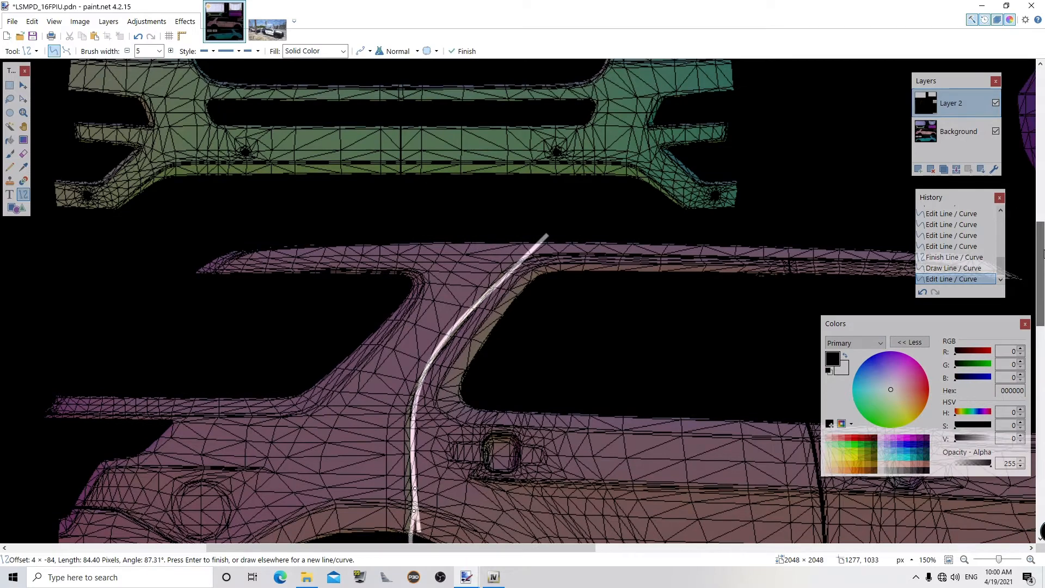
{"action": "key", "text": "Return"}
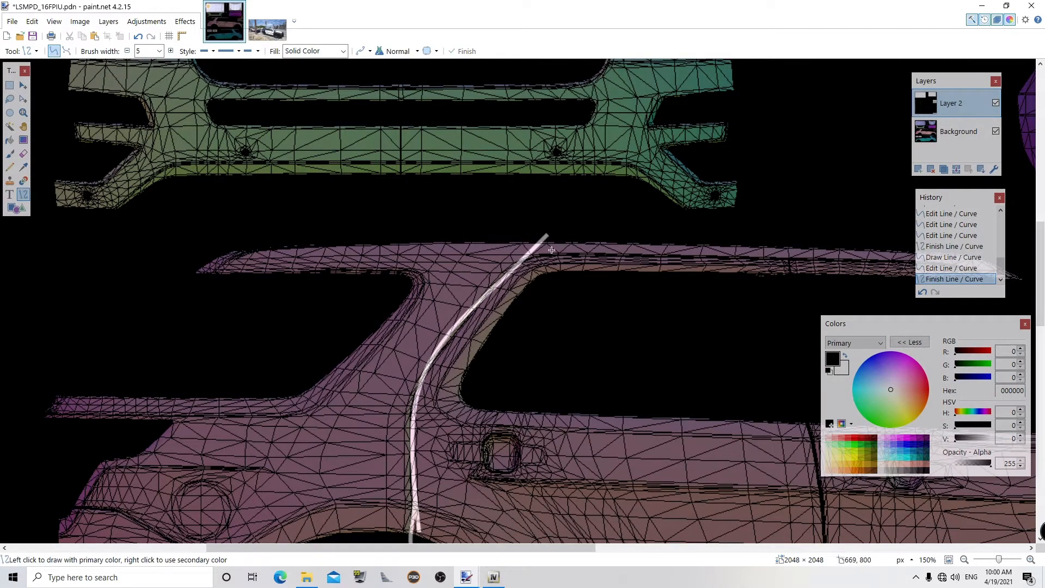
- Add a short white line about 82 px long where the curve meets the roof, following the rear door's upper corner
{"action": "left_click", "coordinate": [23, 112]}
{"action": "left_click", "coordinate": [478, 245]}
{"action": "left_click", "coordinate": [598, 288]}
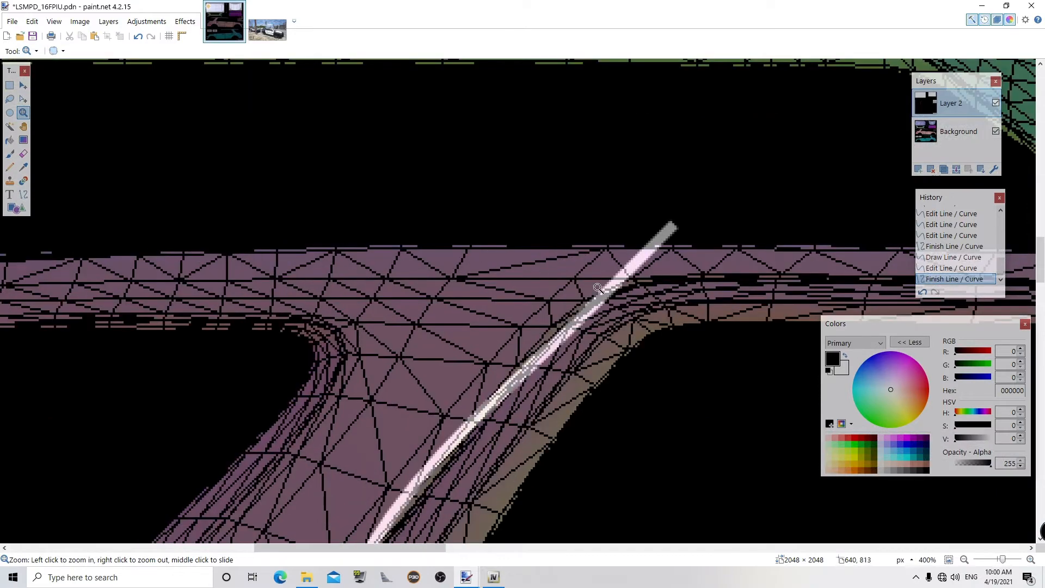
{"action": "right_click", "coordinate": [598, 288]}
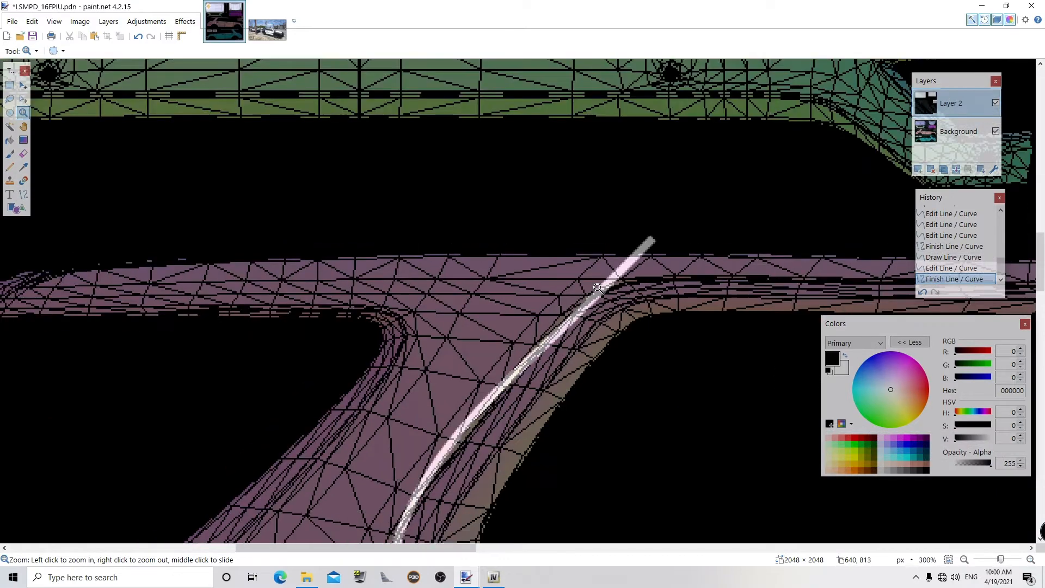
{"action": "left_click", "coordinate": [23, 194]}
{"action": "mouse_move", "coordinate": [537, 364]}
{"action": "left_mouse_down"}
{"action": "mouse_move", "coordinate": [555, 317]}
{"action": "mouse_move", "coordinate": [601, 287]}
{"action": "mouse_move", "coordinate": [608, 294]}
{"action": "left_mouse_up"}
{"action": "left_click_drag", "start_coordinate": [535, 374], "coordinate": [535, 373]}
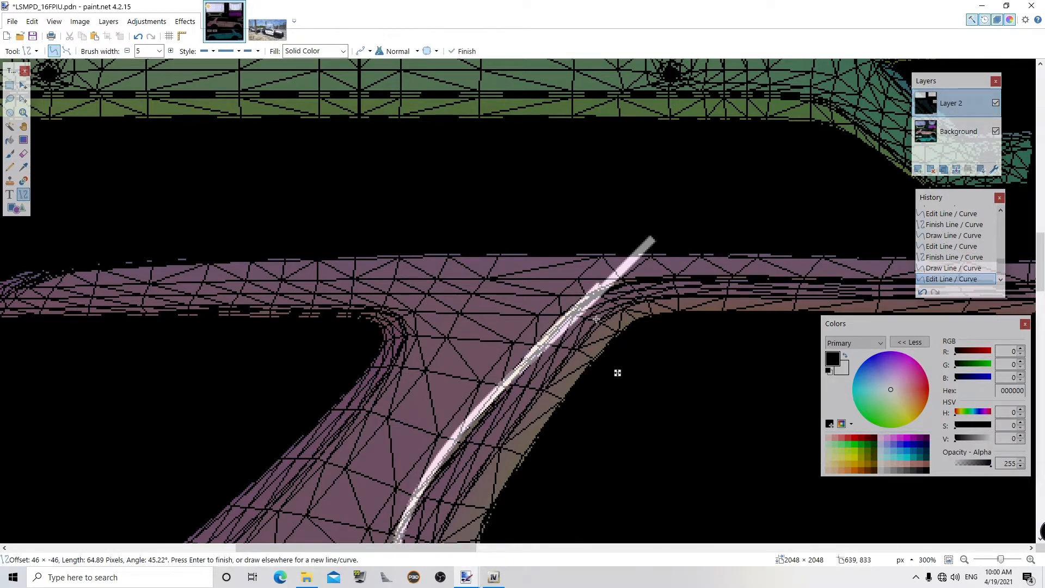
{"action": "left_click_drag", "start_coordinate": [604, 294], "coordinate": [637, 292]}
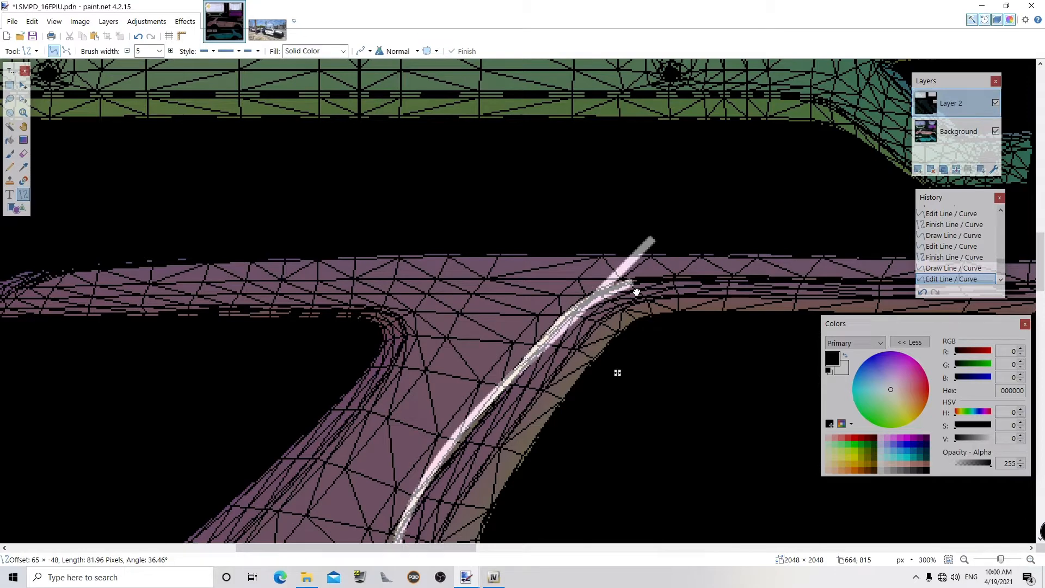
{"action": "left_click_drag", "start_coordinate": [636, 292], "coordinate": [635, 292]}
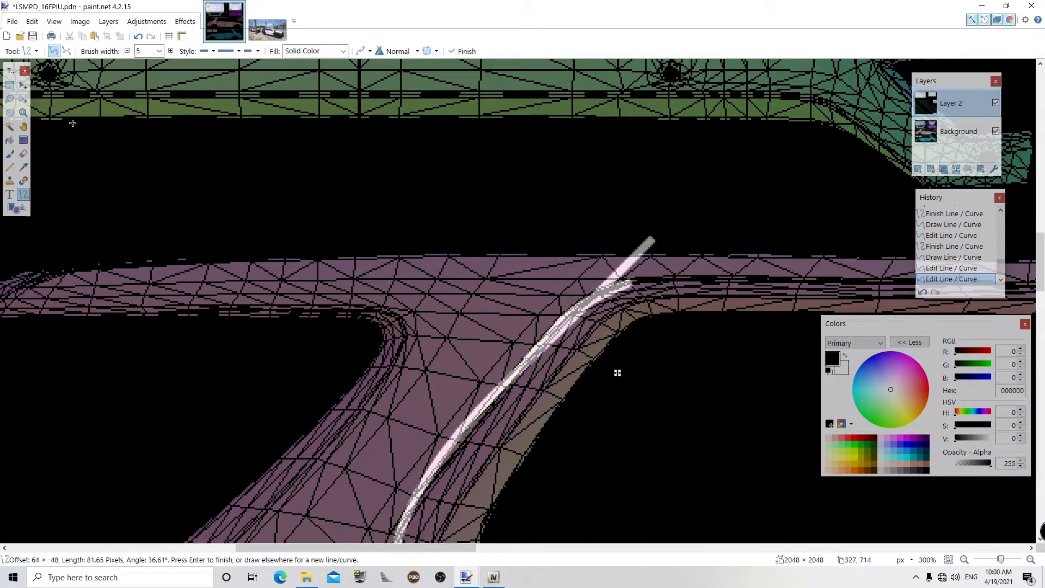
- Draw straight white lines from the curve's upper end along the top of the roof and down the windshield slope to the front door seam
{"action": "key", "text": "z"}
{"action": "right_click", "coordinate": [508, 259]}
{"action": "right_click", "coordinate": [508, 259]}
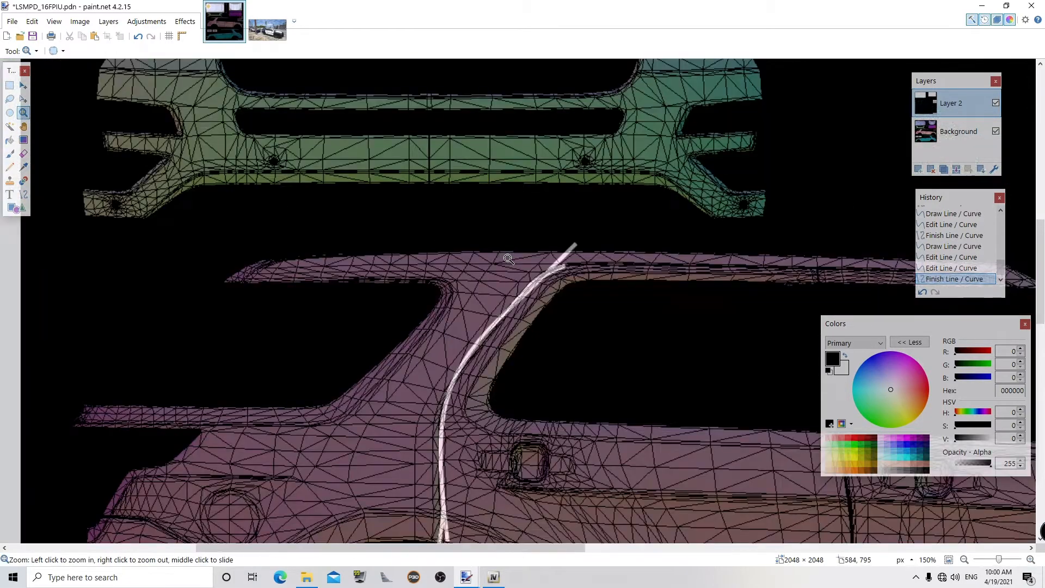
{"action": "right_click", "coordinate": [644, 363]}
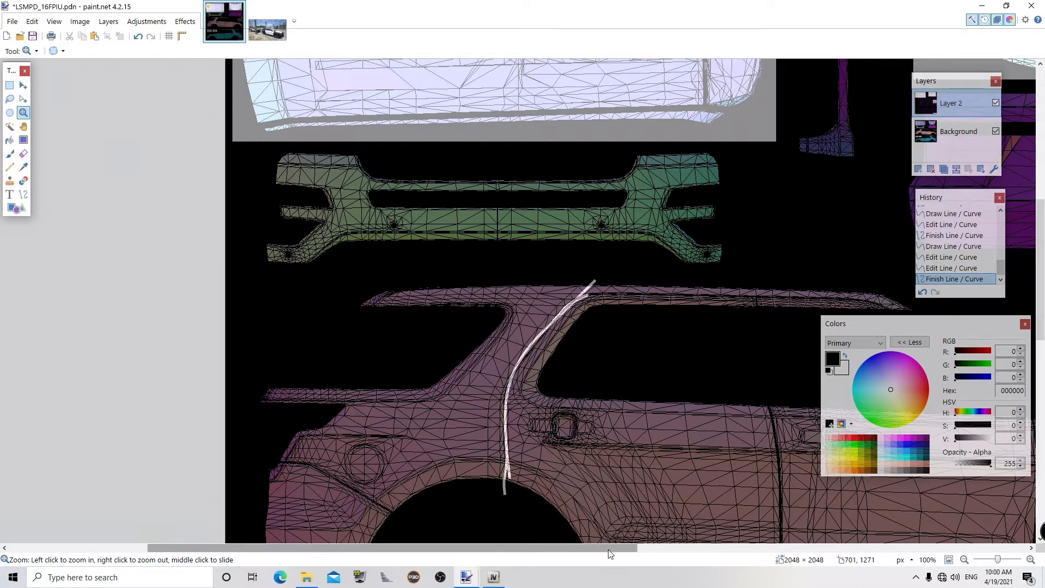
{"action": "left_click_drag", "start_coordinate": [608, 549], "coordinate": [753, 550]}
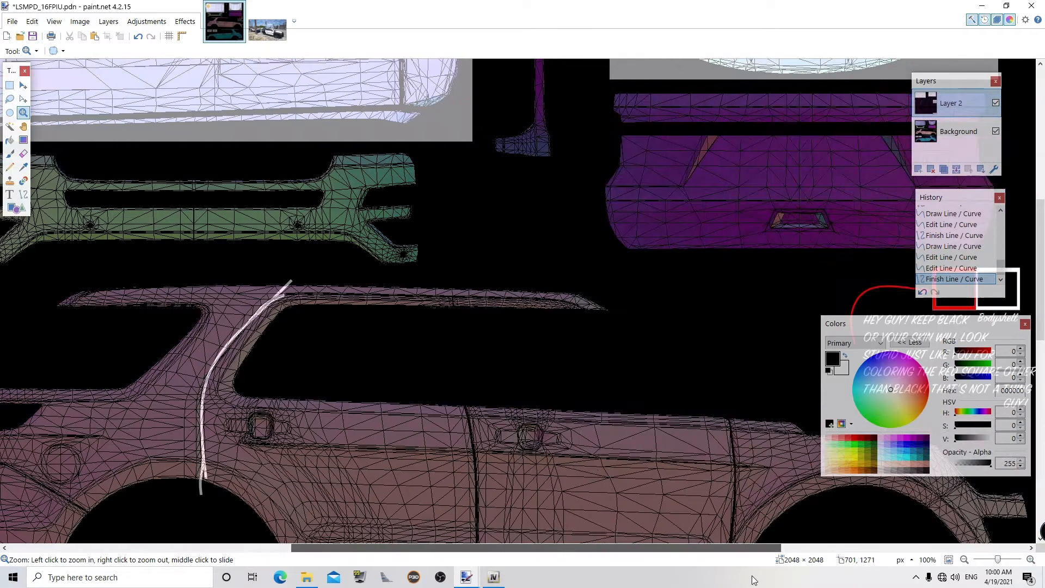
{"action": "left_click", "coordinate": [23, 194]}
{"action": "left_click_drag", "start_coordinate": [290, 280], "coordinate": [614, 297]}
{"action": "key", "text": "Return"}
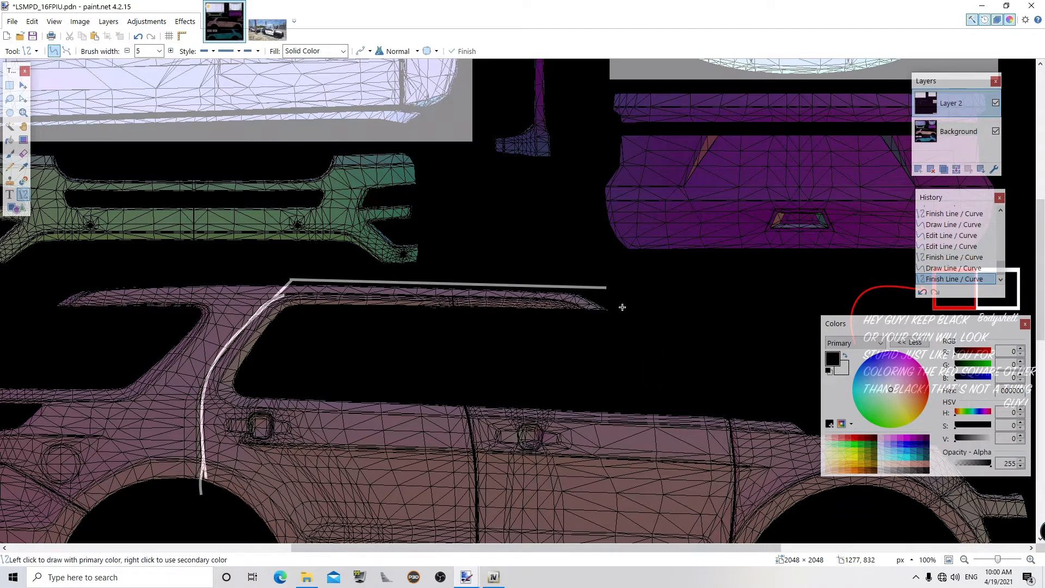
{"action": "mouse_move", "coordinate": [613, 296]}
{"action": "left_mouse_down"}
{"action": "mouse_move", "coordinate": [740, 397]}
{"action": "mouse_move", "coordinate": [737, 427]}
{"action": "left_mouse_up"}
{"action": "key", "text": "Return"}
- Draw a near-vertical white line about 327 px long along the front door's leading edge, from below the sill to the windshield line
{"action": "scroll", "coordinate": [751, 427], "scroll_direction": "down", "scroll_amount": 3}
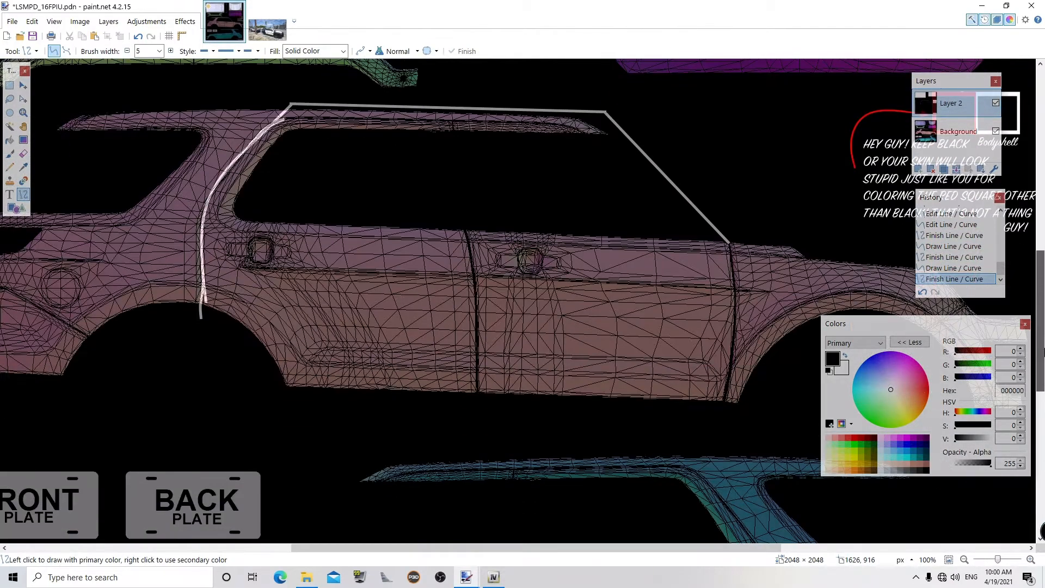
{"action": "mouse_move", "coordinate": [728, 423]}
{"action": "left_mouse_down"}
{"action": "mouse_move", "coordinate": [759, 242]}
{"action": "mouse_move", "coordinate": [745, 231]}
{"action": "mouse_move", "coordinate": [738, 245]}
{"action": "left_mouse_up"}
{"action": "key", "text": "z"}
{"action": "left_click", "coordinate": [710, 303]}
{"action": "left_click", "coordinate": [714, 306]}
{"action": "left_click", "coordinate": [714, 306]}
{"action": "right_click", "coordinate": [744, 293]}
{"action": "right_click", "coordinate": [744, 292]}
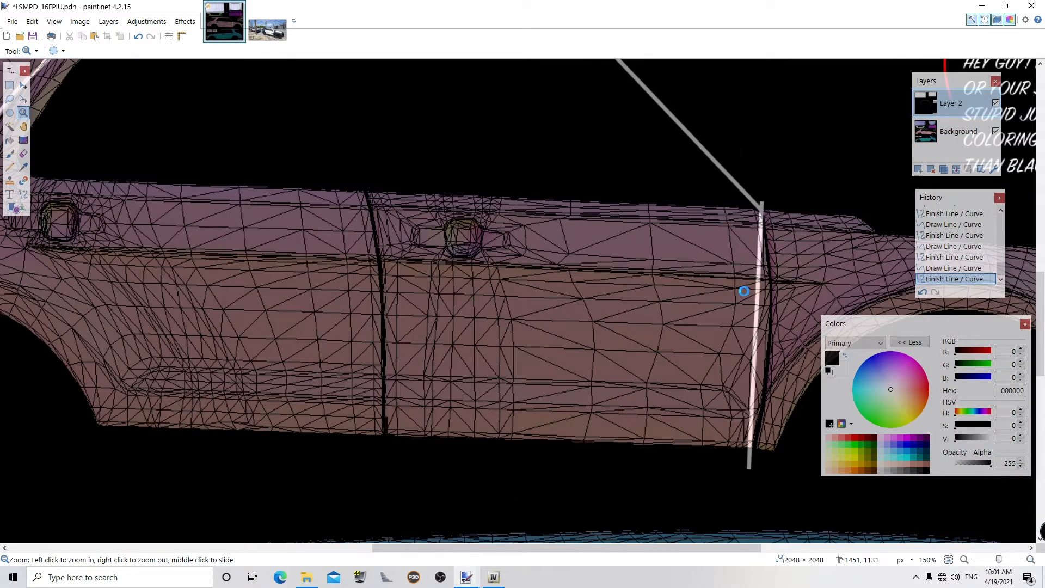
- Reopen the front door line, bend it to follow the door seam, trim its lower end and finish it
{"action": "key", "text": "ctrl+z"}
{"action": "left_click_drag", "start_coordinate": [763, 303], "coordinate": [777, 308]}
{"action": "left_click_drag", "start_coordinate": [769, 210], "coordinate": [768, 214]}
{"action": "mouse_move", "coordinate": [778, 302]}
{"action": "left_mouse_down"}
{"action": "mouse_move", "coordinate": [764, 311]}
{"action": "mouse_move", "coordinate": [775, 316]}
{"action": "left_mouse_up"}
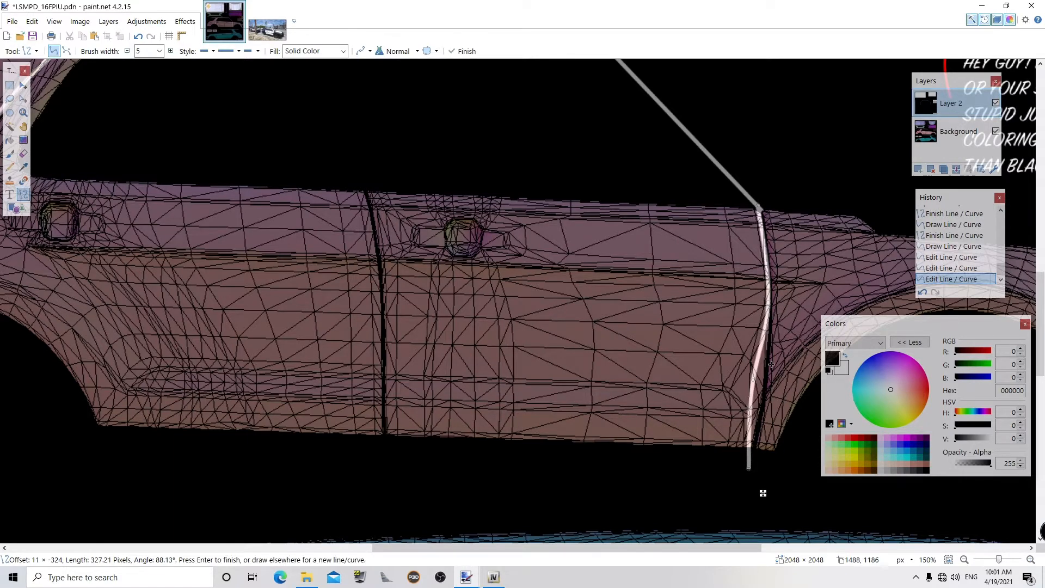
{"action": "left_click_drag", "start_coordinate": [757, 387], "coordinate": [772, 393]}
{"action": "left_click_drag", "start_coordinate": [759, 477], "coordinate": [757, 469]}
{"action": "key", "text": "Return"}
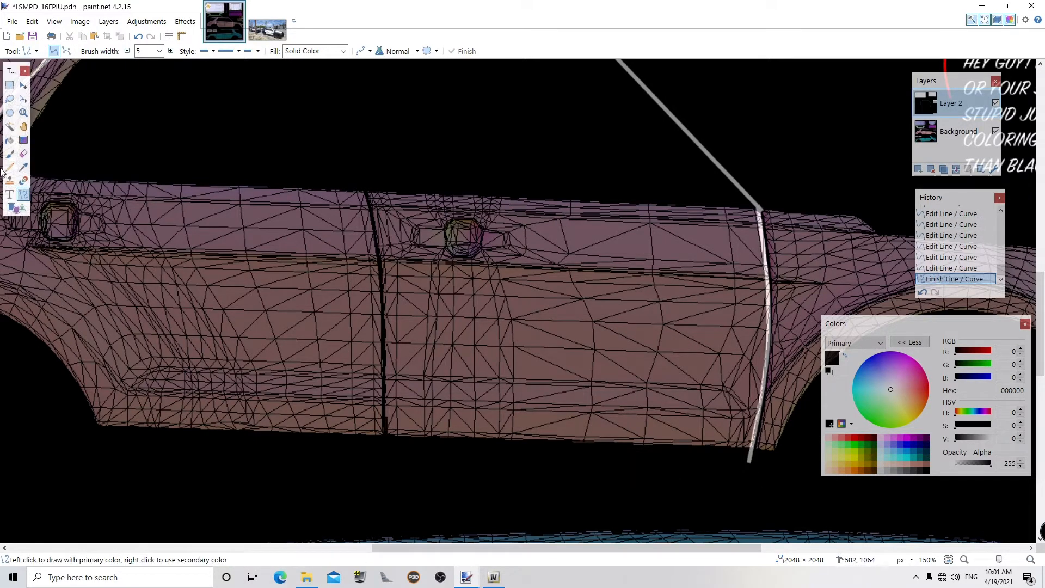
- Close the door outline with white lines across the rear wheel arch and beneath the doors to the front door line
{"action": "left_click", "coordinate": [23, 113]}
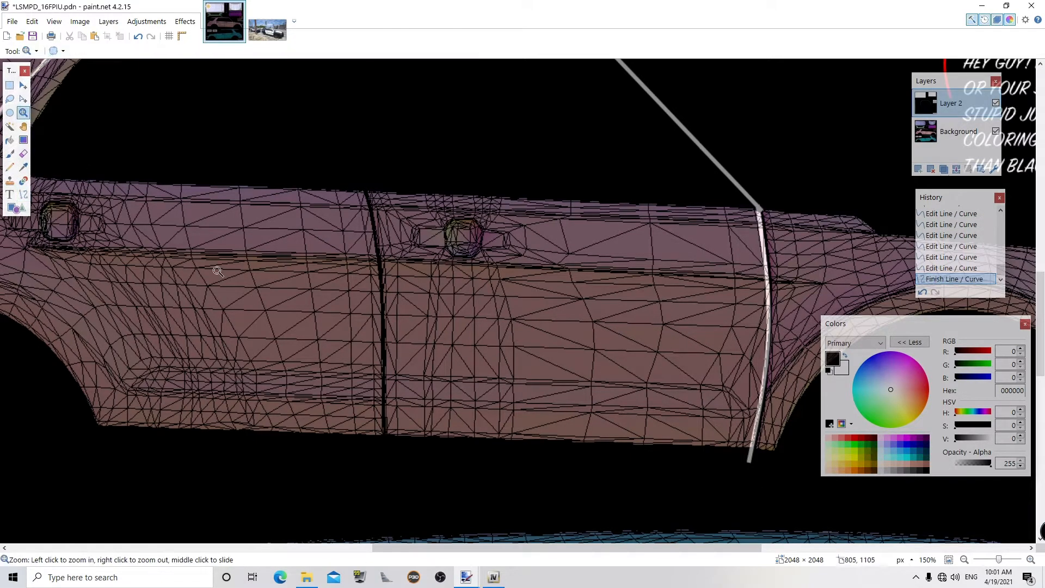
{"action": "right_click", "coordinate": [274, 270]}
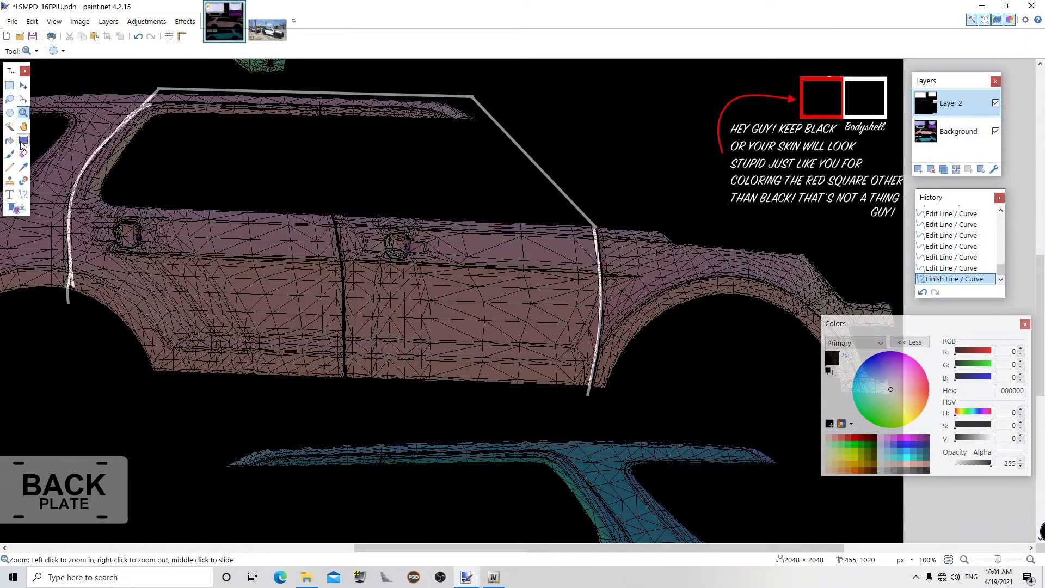
{"action": "left_click", "coordinate": [23, 194]}
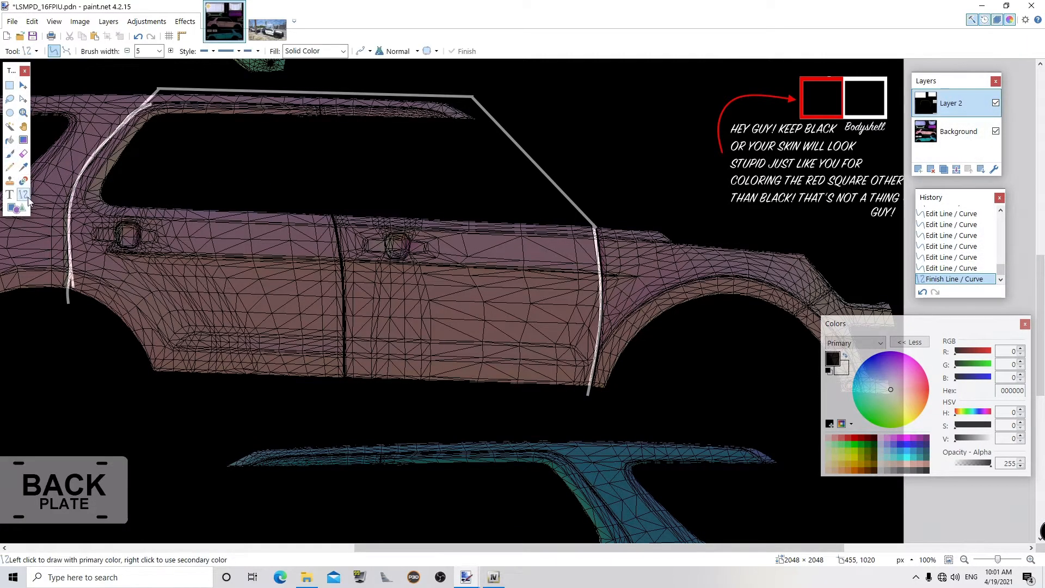
{"action": "mouse_move", "coordinate": [67, 300]}
{"action": "left_mouse_down"}
{"action": "mouse_move", "coordinate": [108, 361]}
{"action": "mouse_move", "coordinate": [170, 390]}
{"action": "mouse_move", "coordinate": [599, 402]}
{"action": "left_mouse_up"}
{"action": "key", "text": "Return"}
{"action": "key", "text": "Return"}
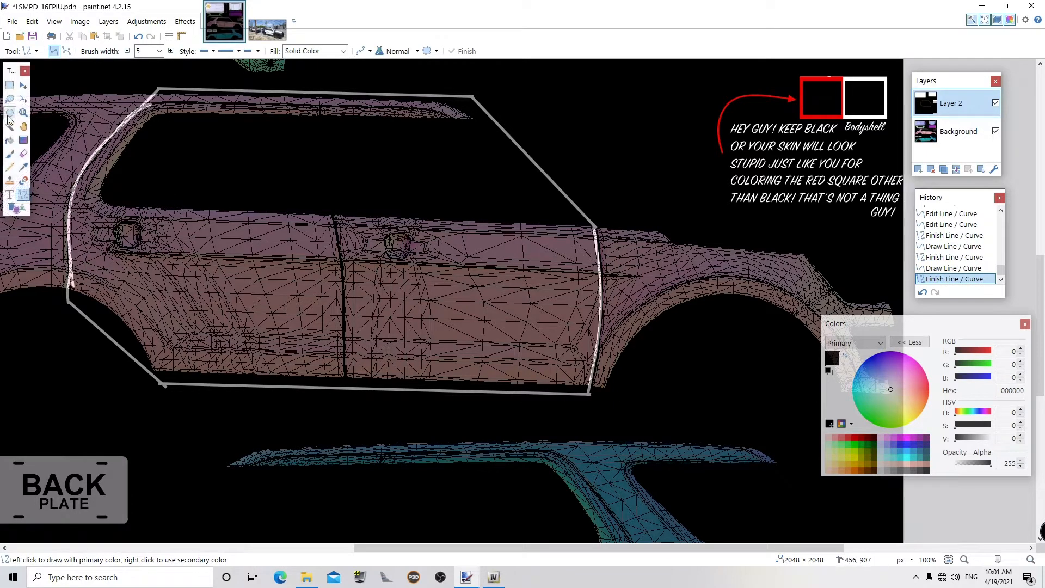
- Fill the outlined door area with white using the Paint Bucket
{"action": "left_click", "coordinate": [10, 140]}
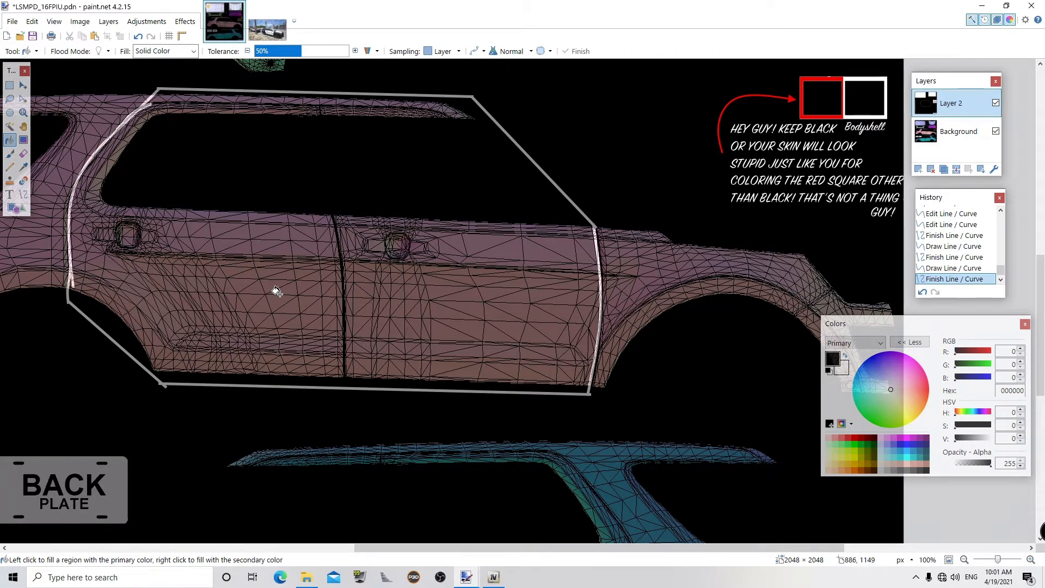
{"action": "left_click", "coordinate": [281, 294]}
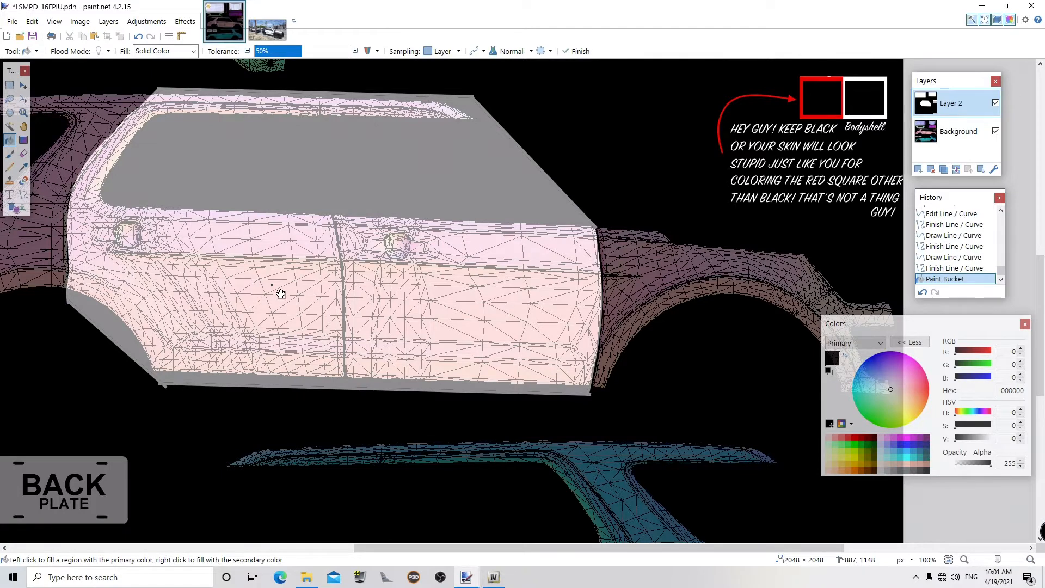
{"action": "left_click", "coordinate": [183, 268]}
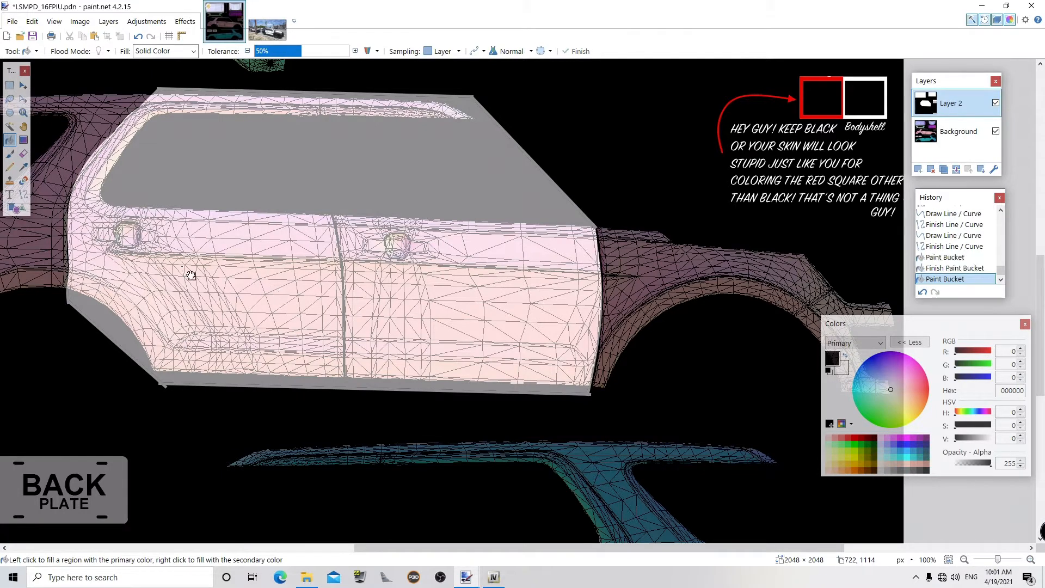
- Examine the white fill's edge along the rear window pillar and door handles for inaccuracies against the body seam
{"action": "left_click", "coordinate": [23, 113]}
{"action": "left_click", "coordinate": [101, 186]}
{"action": "left_click", "coordinate": [101, 188]}
{"action": "left_click", "coordinate": [100, 189]}
{"action": "left_click", "coordinate": [100, 192]}
{"action": "left_click", "coordinate": [99, 194]}
{"action": "right_click", "coordinate": [100, 194]}
{"action": "right_click", "coordinate": [99, 194]}
{"action": "right_click", "coordinate": [100, 194]}
{"action": "right_click", "coordinate": [100, 194]}
{"action": "left_click", "coordinate": [112, 143]}
{"action": "left_click", "coordinate": [112, 143]}
{"action": "left_click", "coordinate": [112, 142]}
{"action": "left_click", "coordinate": [116, 143]}
{"action": "right_click", "coordinate": [115, 141]}
{"action": "right_click", "coordinate": [116, 140]}
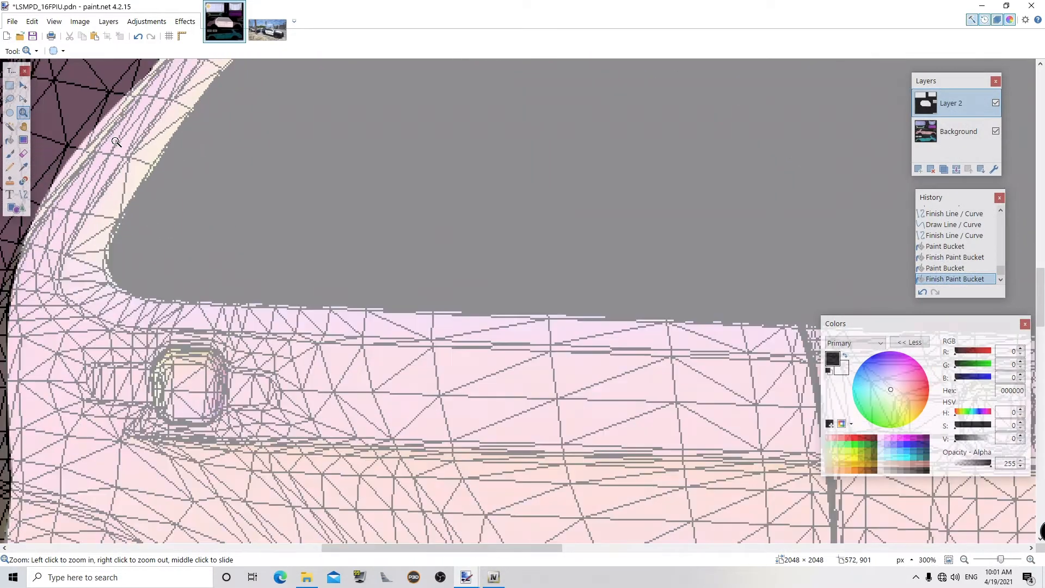
{"action": "right_click", "coordinate": [116, 141]}
{"action": "right_click", "coordinate": [116, 140]}
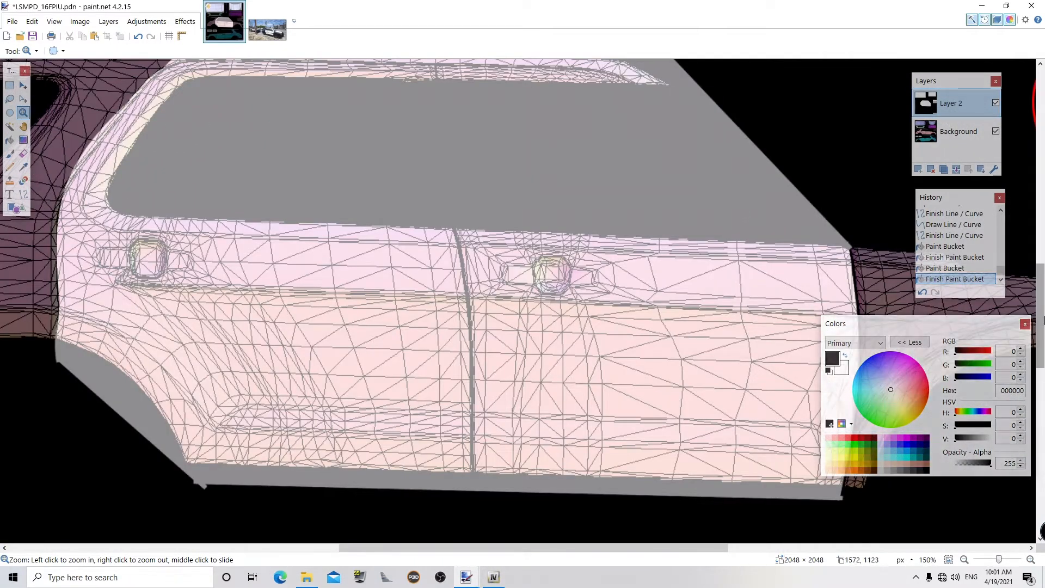
{"action": "scroll", "coordinate": [394, 262], "scroll_direction": "up", "scroll_amount": 3}
{"action": "left_click", "coordinate": [142, 240]}
{"action": "left_click", "coordinate": [141, 240]}
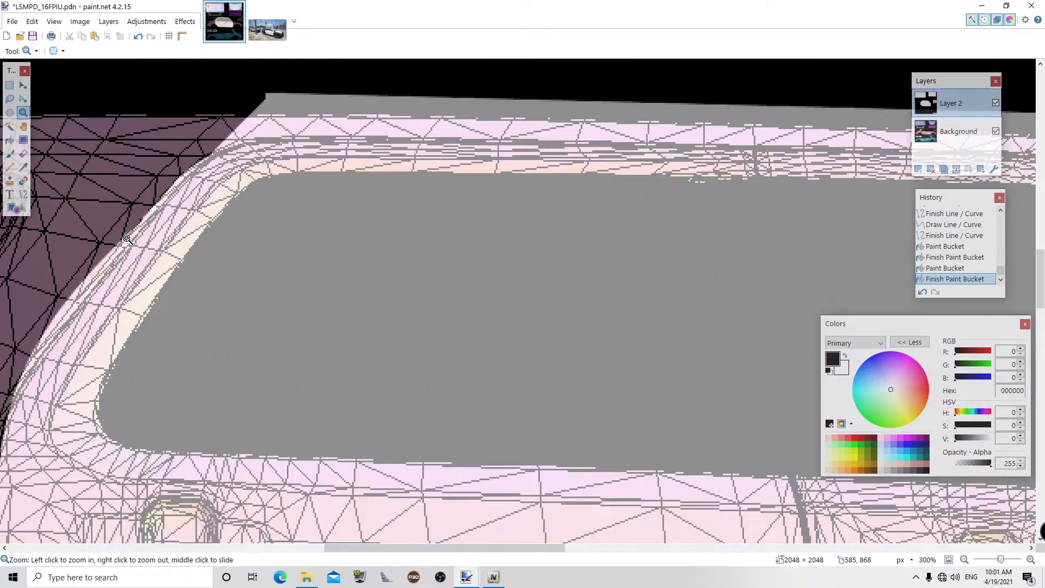
{"action": "left_click", "coordinate": [144, 240]}
{"action": "left_click", "coordinate": [143, 240]}
{"action": "right_click", "coordinate": [155, 242]}
{"action": "right_click", "coordinate": [155, 242]}
{"action": "right_click", "coordinate": [155, 242]}
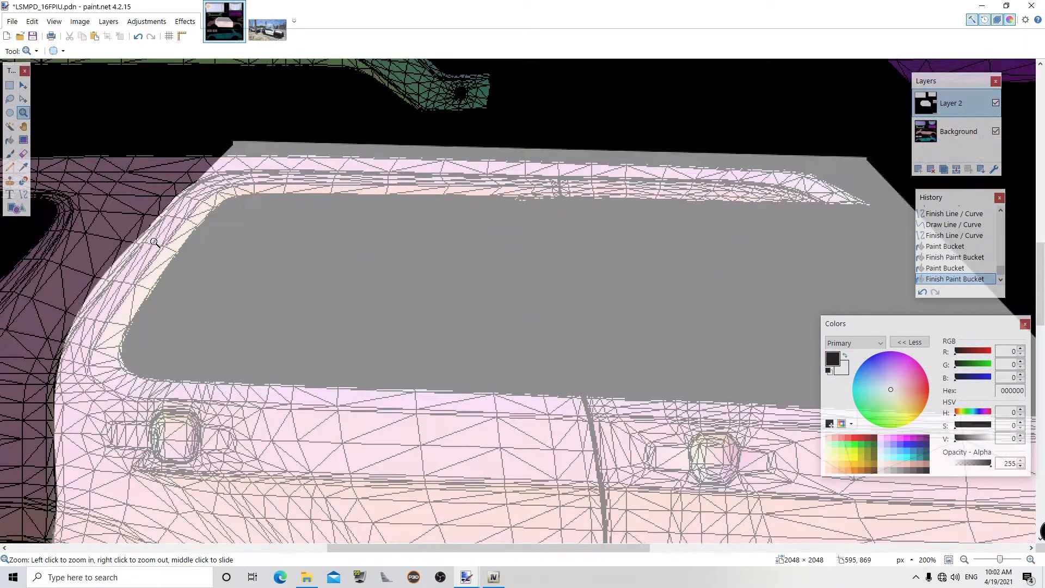
- Draw a line along the fill's rear pillar edge, bend it to match the seam, move its lower end inward and finish it
{"action": "left_click", "coordinate": [134, 270]}
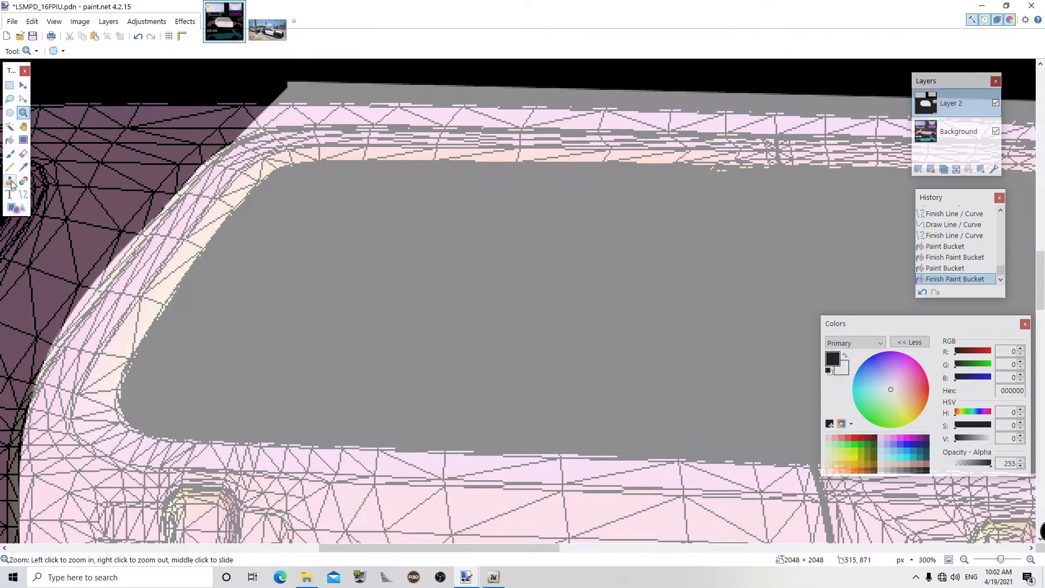
{"action": "left_click", "coordinate": [23, 194]}
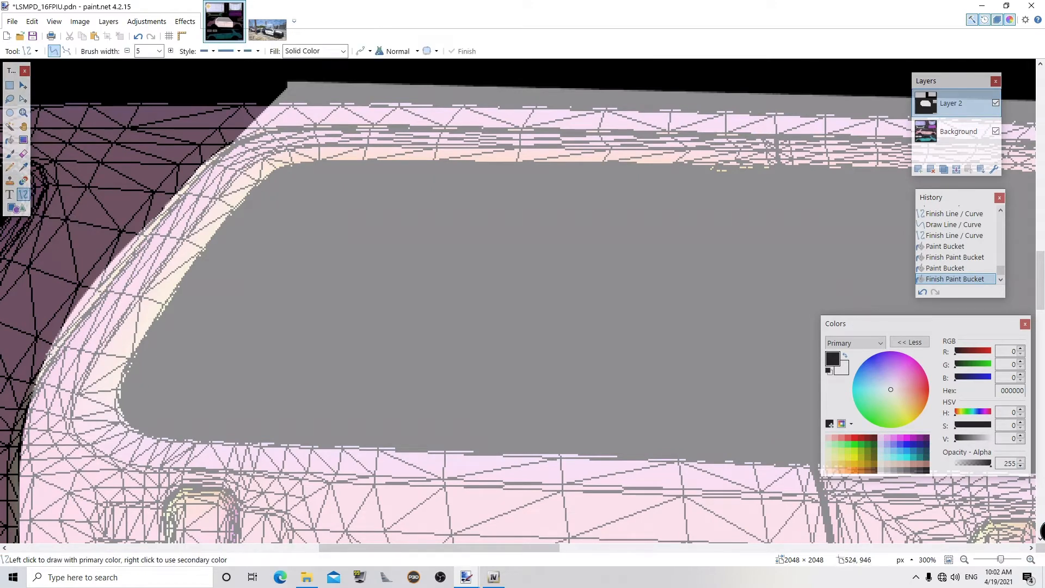
{"action": "mouse_move", "coordinate": [45, 351]}
{"action": "left_mouse_down"}
{"action": "mouse_move", "coordinate": [226, 145]}
{"action": "mouse_move", "coordinate": [232, 121]}
{"action": "left_mouse_up"}
{"action": "left_click_drag", "start_coordinate": [113, 276], "coordinate": [110, 287]}
{"action": "left_click_drag", "start_coordinate": [45, 350], "coordinate": [58, 346]}
{"action": "key", "text": "Return"}
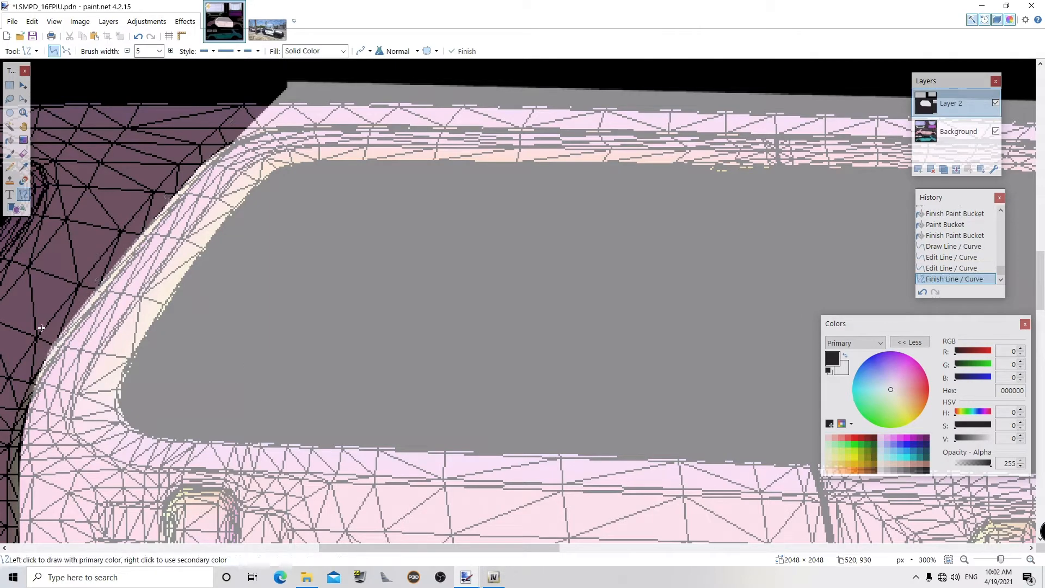
- Check the lower part of the white door fill and save the livery file
{"action": "scroll", "coordinate": [1041, 292], "scroll_direction": "down", "scroll_amount": 3}
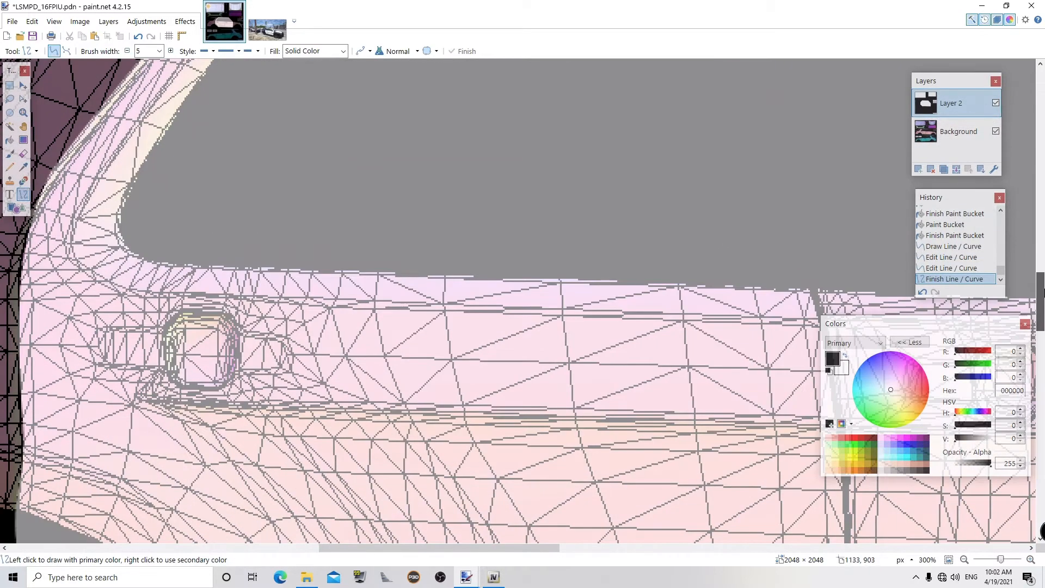
{"action": "scroll", "coordinate": [1040, 292], "scroll_direction": "down", "scroll_amount": 1}
{"action": "key", "text": "z"}
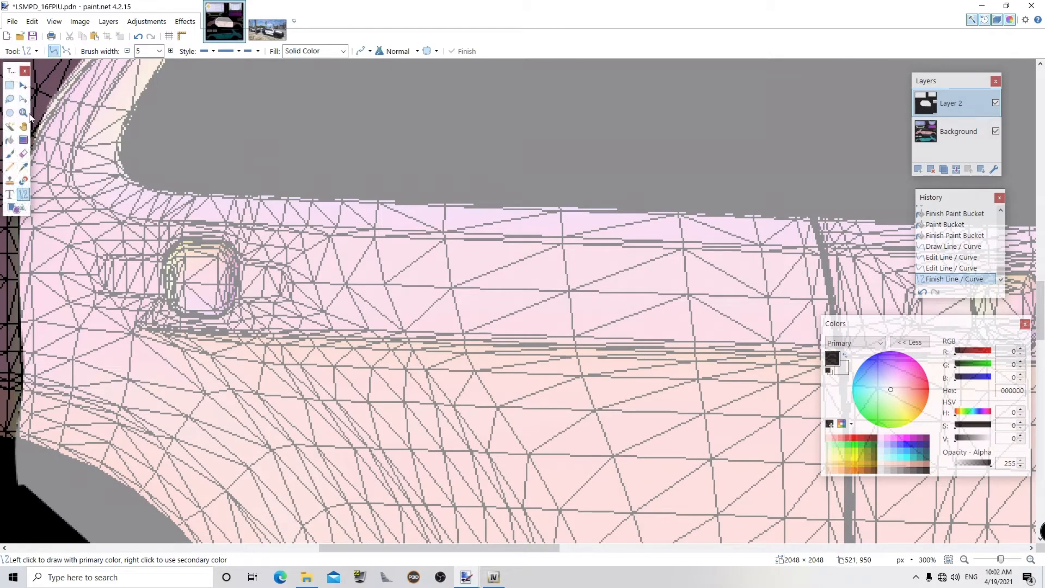
{"action": "right_click", "coordinate": [286, 223]}
{"action": "right_click", "coordinate": [287, 223]}
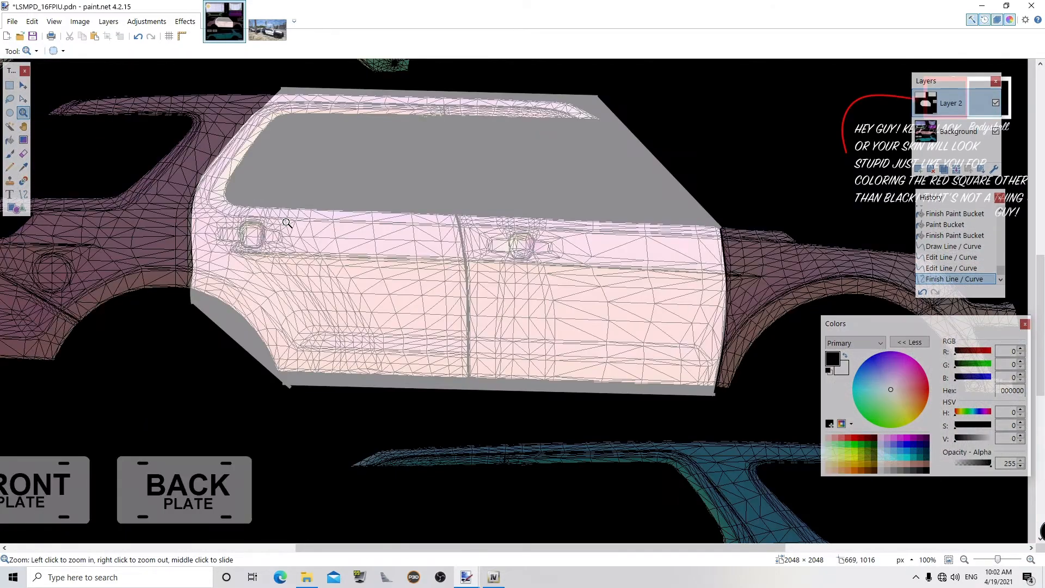
{"action": "key", "text": "ctrl+s"}
- Draw a near-vertical white line about 344 px long along the front door's leading edge on the teal side
{"action": "right_click", "coordinate": [457, 253]}
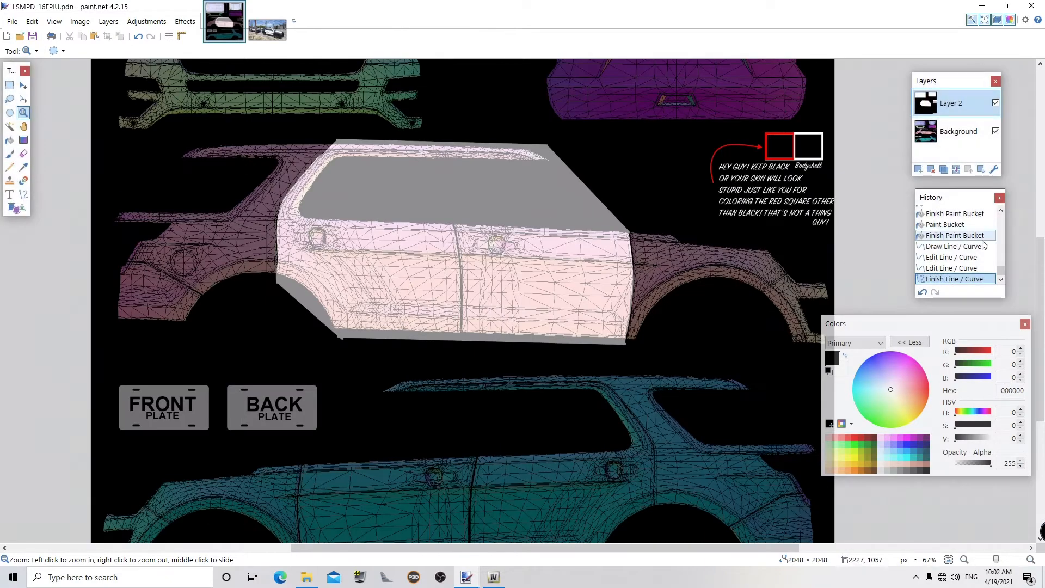
{"action": "left_click_drag", "start_coordinate": [1040, 270], "coordinate": [1041, 342]}
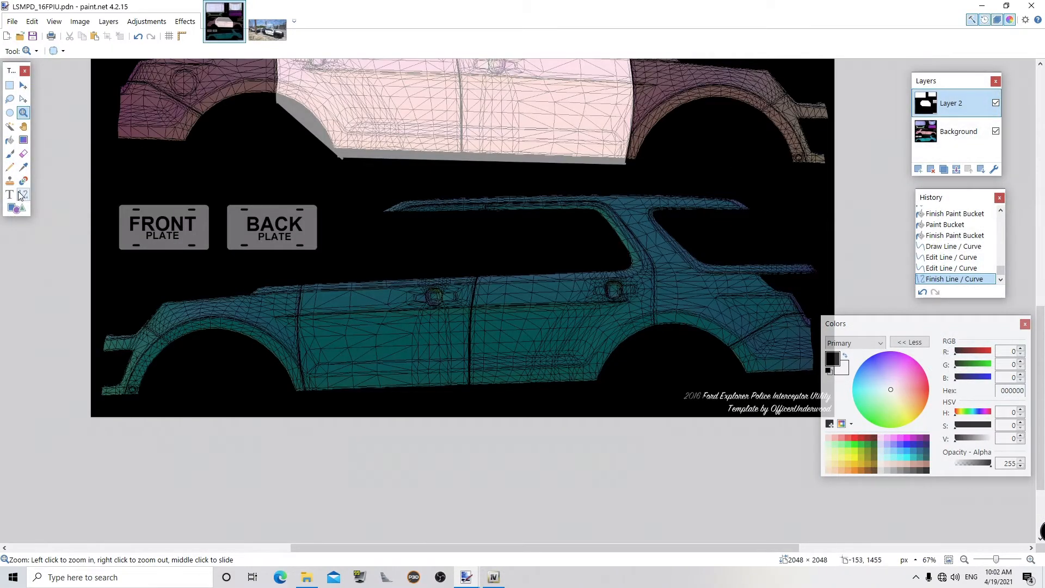
{"action": "left_click", "coordinate": [22, 195]}
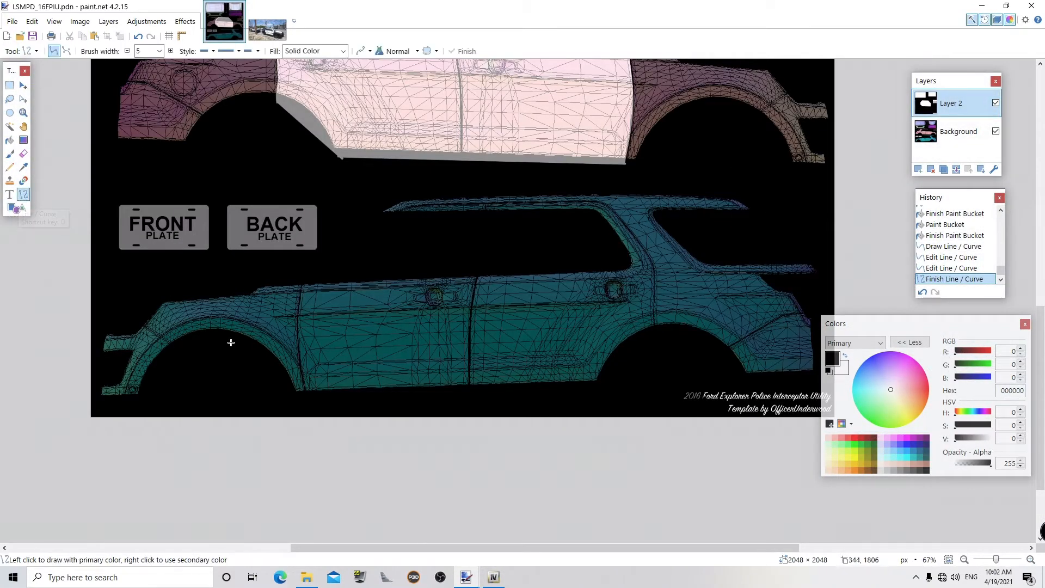
{"action": "left_click_drag", "start_coordinate": [310, 283], "coordinate": [314, 407]}
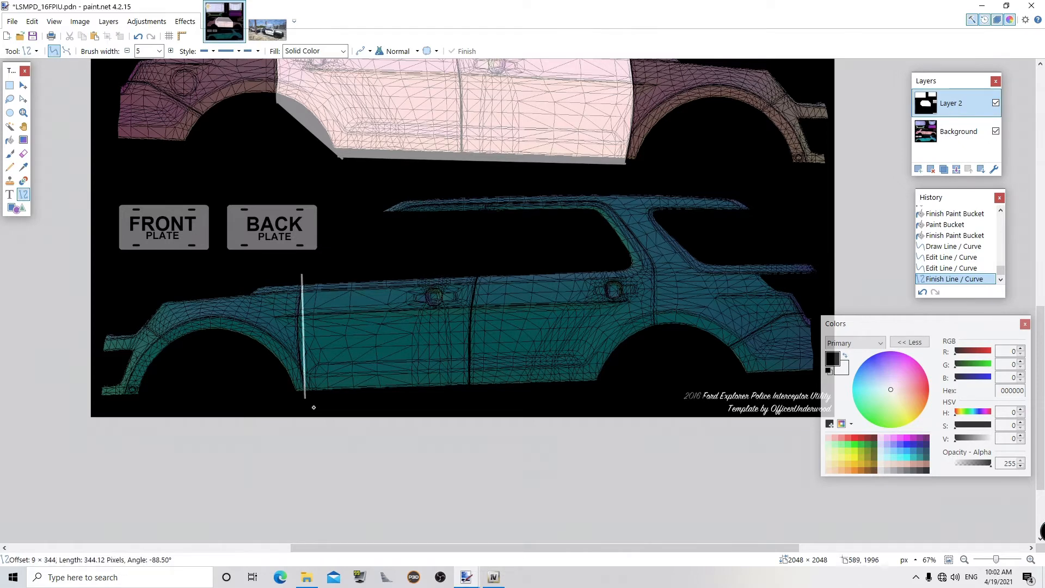
{"action": "left_click_drag", "start_coordinate": [314, 407], "coordinate": [305, 398]}
- Reopen the teal side's front door line, bend it to follow the door seam, adjust both ends and finish it
{"action": "left_click", "coordinate": [23, 115]}
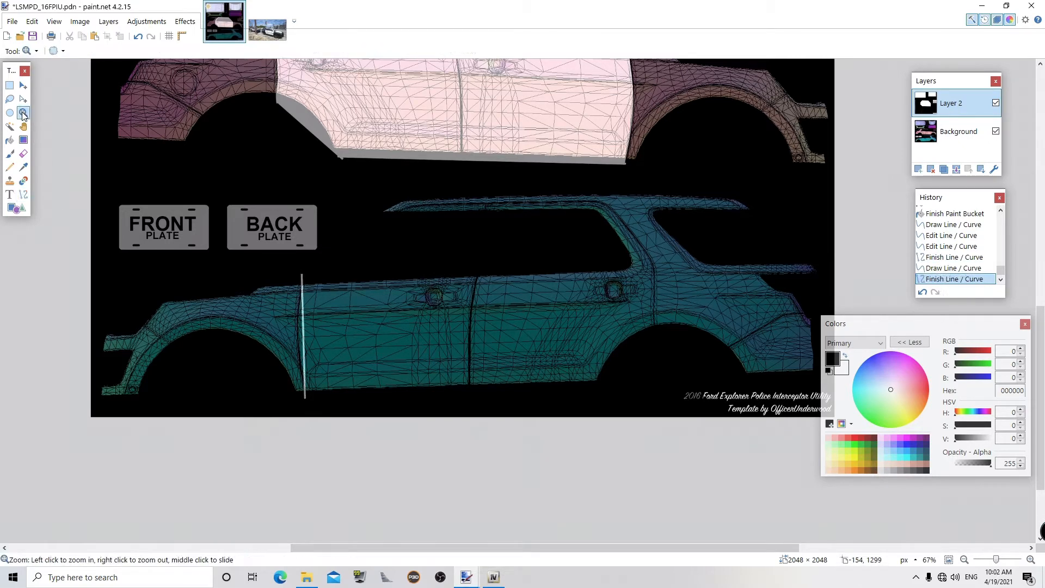
{"action": "left_click", "coordinate": [306, 327]}
{"action": "left_click", "coordinate": [306, 327]}
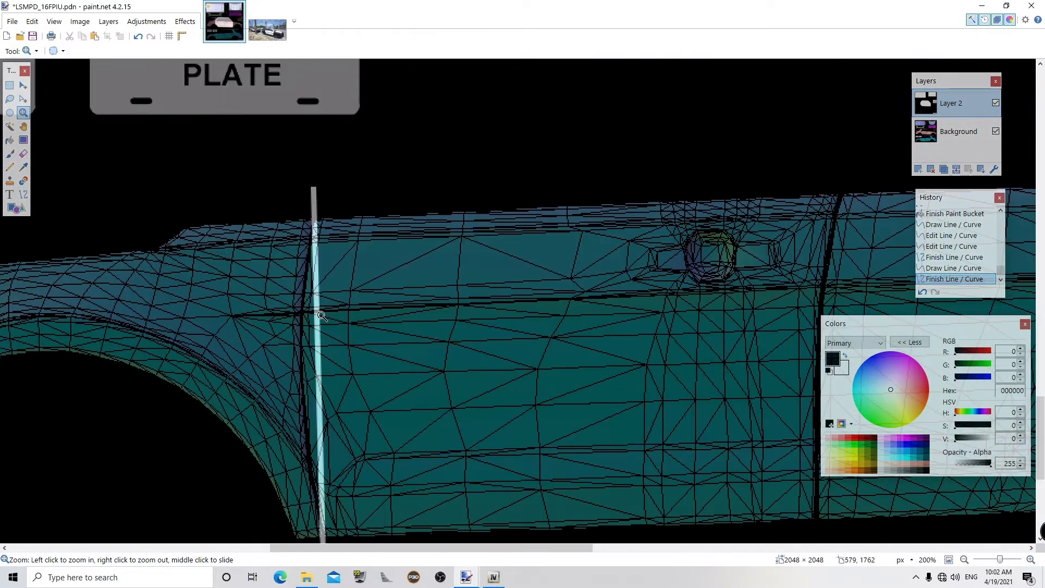
{"action": "right_click", "coordinate": [323, 316]}
{"action": "key", "text": "ctrl+z"}
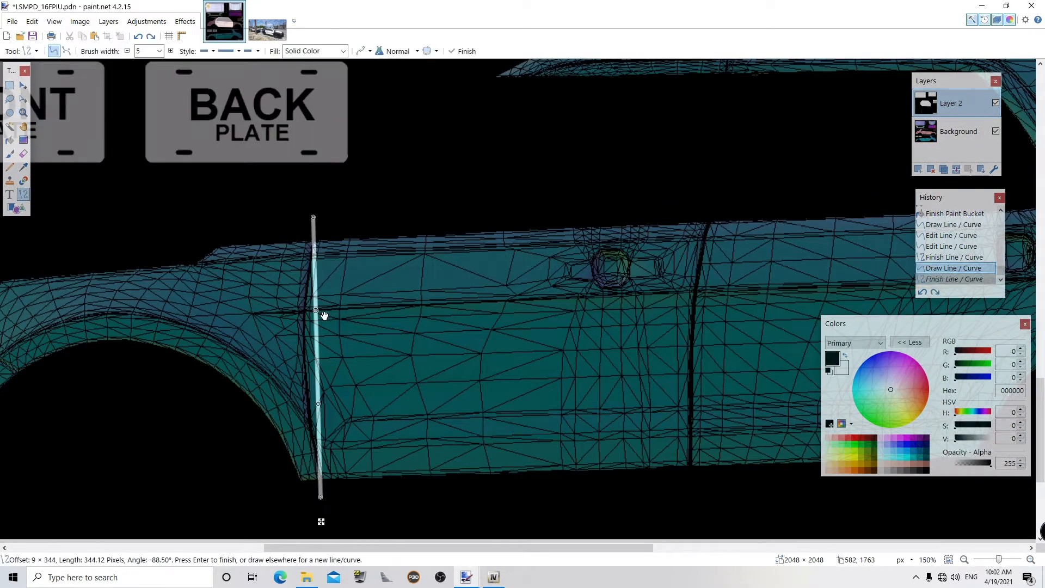
{"action": "left_click_drag", "start_coordinate": [322, 414], "coordinate": [313, 376]}
{"action": "left_click_drag", "start_coordinate": [327, 317], "coordinate": [308, 304]}
{"action": "mouse_move", "coordinate": [323, 225]}
{"action": "left_mouse_down"}
{"action": "mouse_move", "coordinate": [338, 226]}
{"action": "mouse_move", "coordinate": [327, 223]}
{"action": "left_mouse_up"}
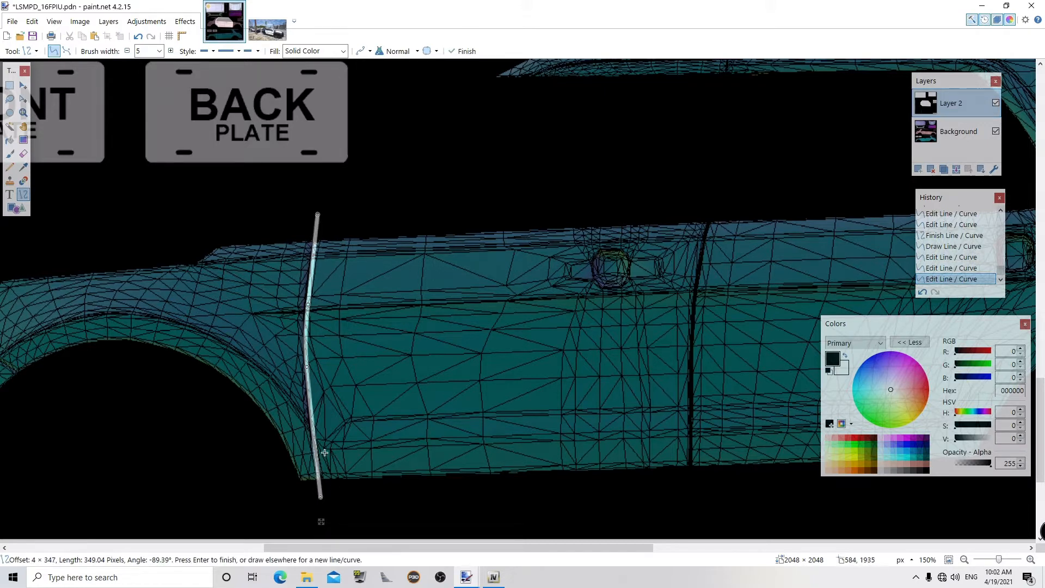
{"action": "mouse_move", "coordinate": [330, 499]}
{"action": "left_mouse_down"}
{"action": "mouse_move", "coordinate": [343, 504]}
{"action": "mouse_move", "coordinate": [332, 496]}
{"action": "left_mouse_up"}
{"action": "left_click_drag", "start_coordinate": [316, 376], "coordinate": [316, 381]}
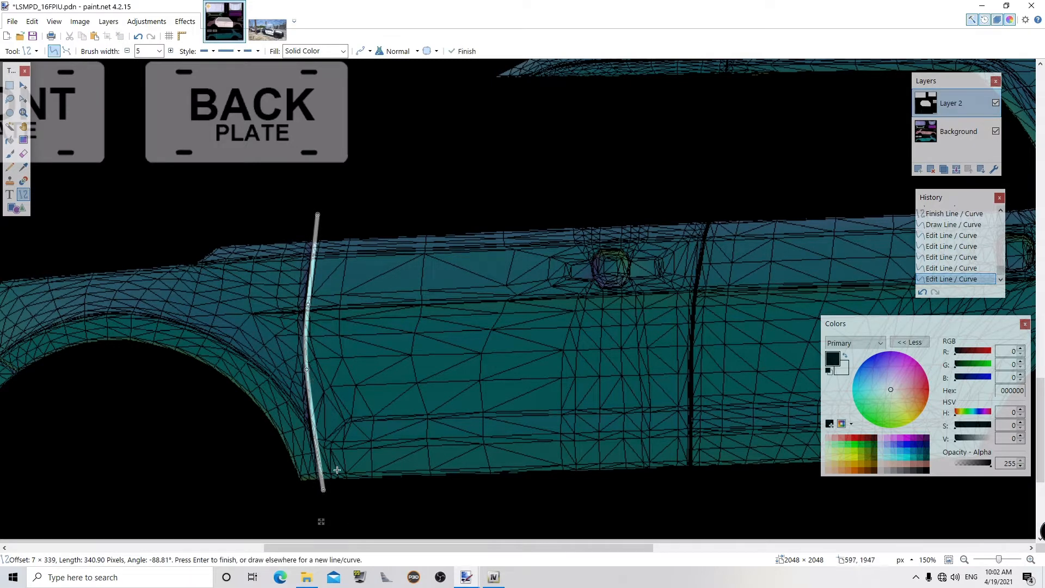
{"action": "key", "text": "Return"}
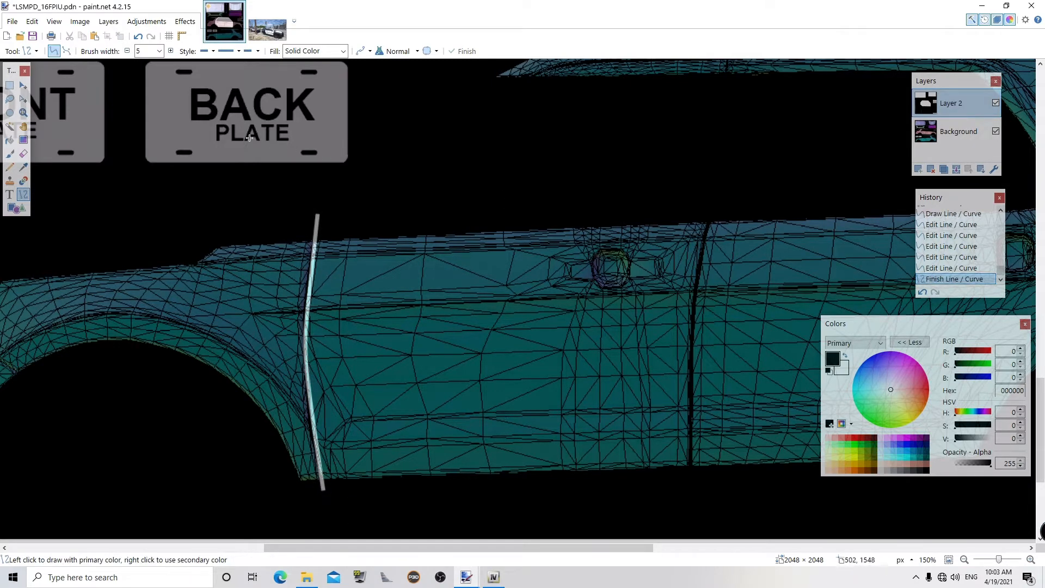
- Draw white lines on the teal side up the windshield slope, about 361 px long, and above the roof, about 581 px long
{"action": "left_click", "coordinate": [23, 113]}
{"action": "right_click", "coordinate": [417, 152]}
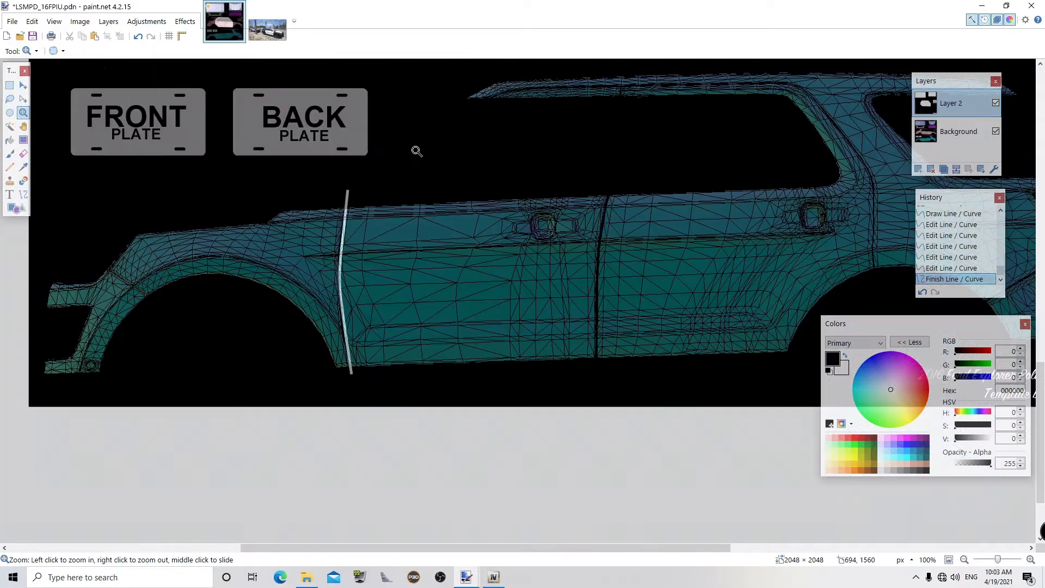
{"action": "scroll", "coordinate": [1041, 349], "scroll_direction": "up", "scroll_amount": 2}
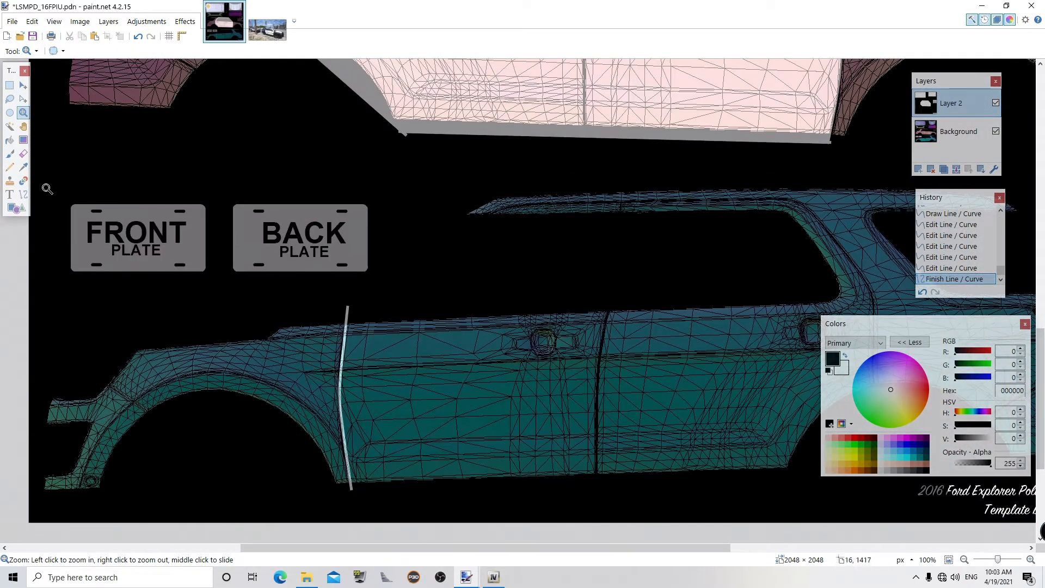
{"action": "left_click", "coordinate": [23, 194]}
{"action": "mouse_move", "coordinate": [347, 308]}
{"action": "left_mouse_down"}
{"action": "mouse_move", "coordinate": [486, 180]}
{"action": "mouse_move", "coordinate": [499, 187]}
{"action": "left_mouse_up"}
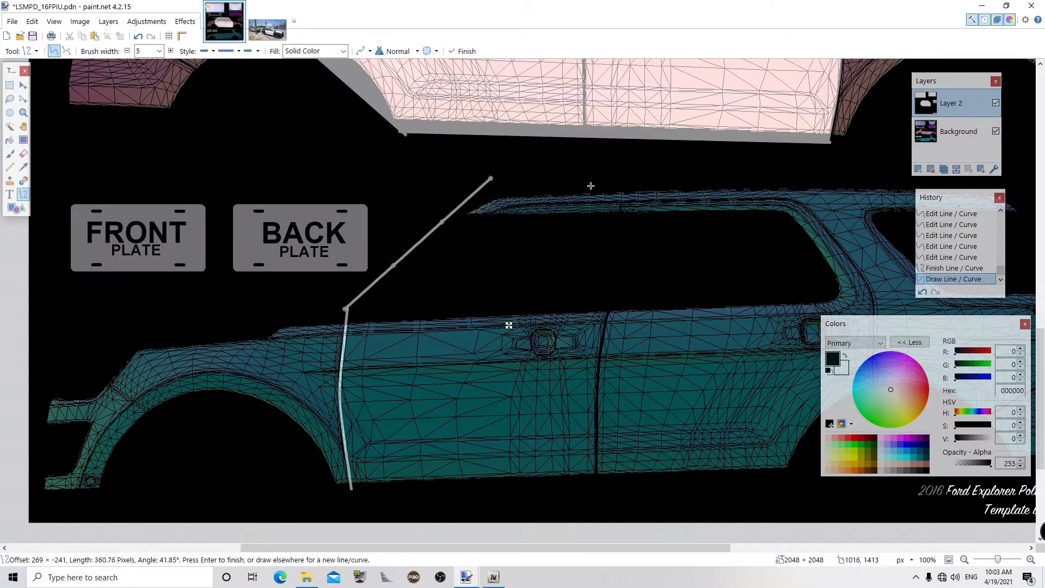
{"action": "key", "text": "Return"}
{"action": "left_click_drag", "start_coordinate": [484, 190], "coordinate": [816, 182]}
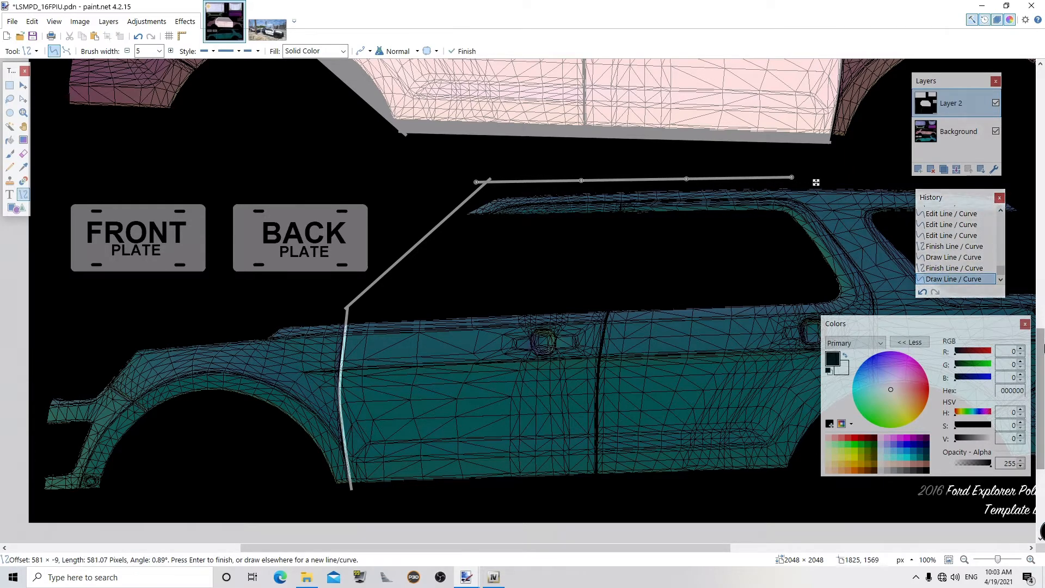
{"action": "scroll", "coordinate": [816, 182], "scroll_direction": "down", "scroll_amount": 3}
{"action": "key", "text": "Return"}
- Draw a white line about 822 px long beneath the teal doors, save the file, and continue about 218 px across the rear wheel arch
{"action": "left_click_drag", "start_coordinate": [349, 439], "coordinate": [796, 425]}
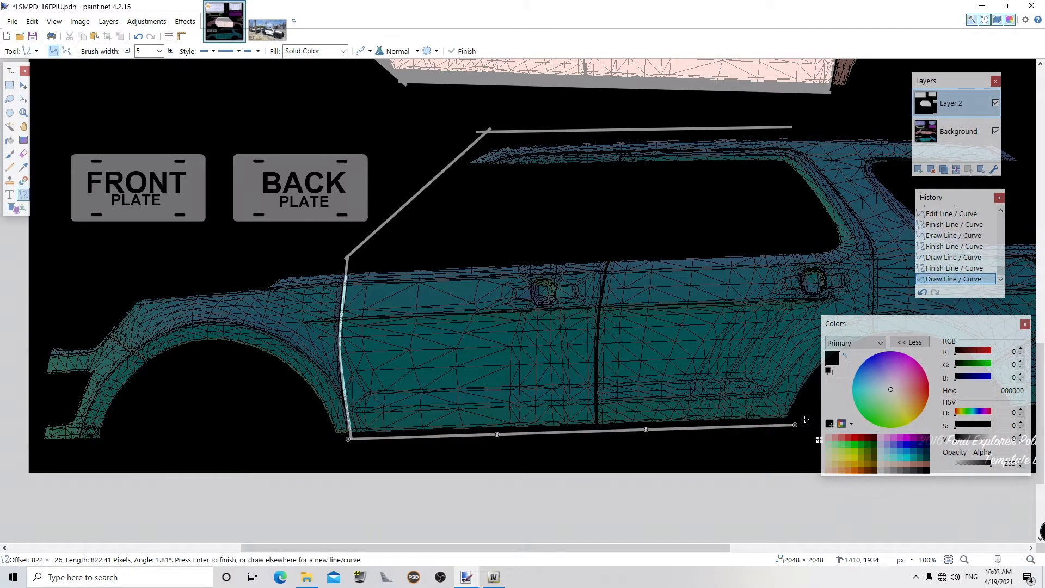
{"action": "key", "text": "ctrl+s"}
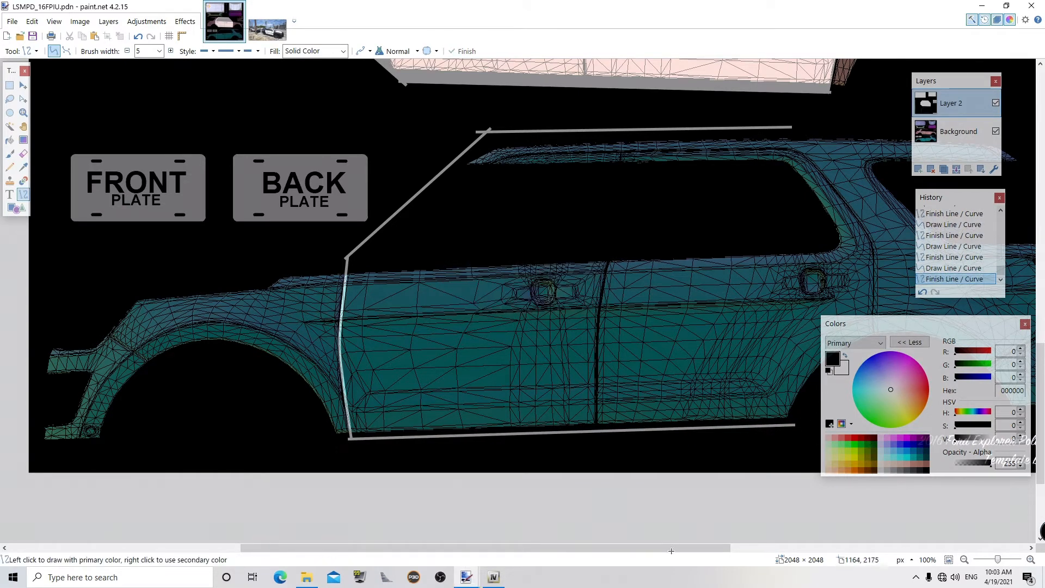
{"action": "left_click_drag", "start_coordinate": [670, 549], "coordinate": [809, 553]}
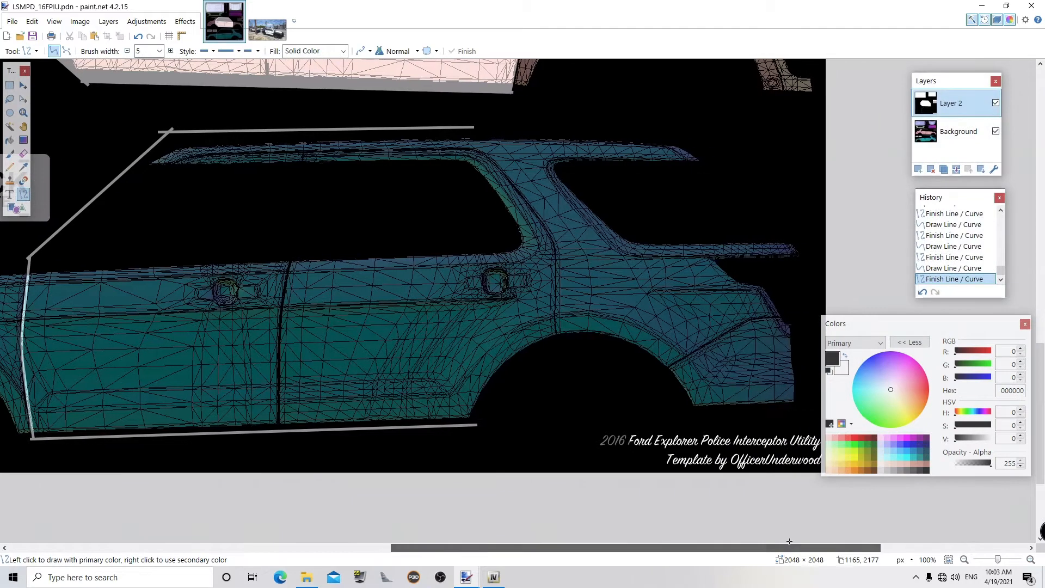
{"action": "left_click_drag", "start_coordinate": [477, 425], "coordinate": [556, 338]}
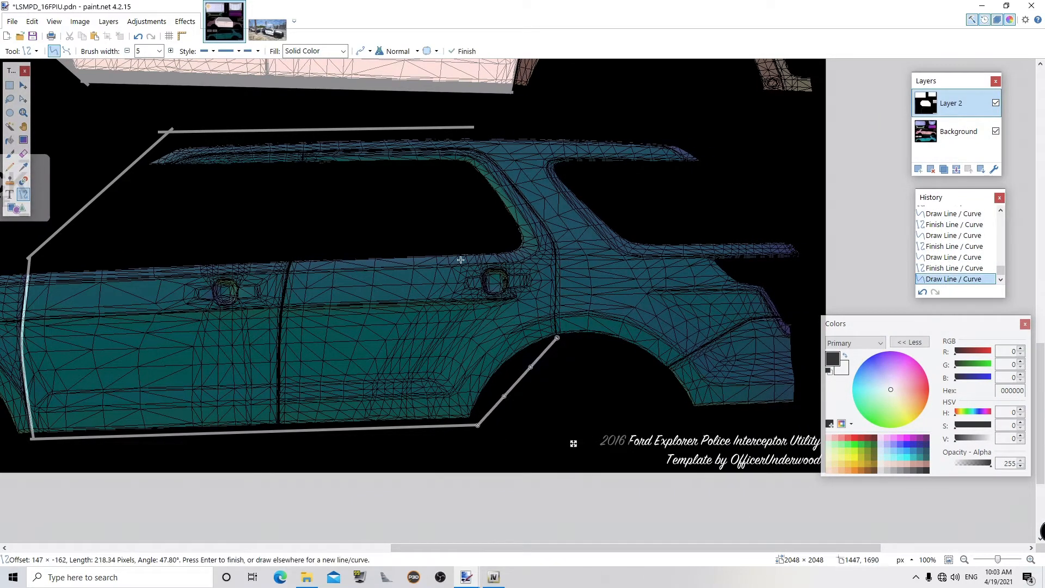
{"action": "left_click_drag", "start_coordinate": [504, 240], "coordinate": [506, 240]}
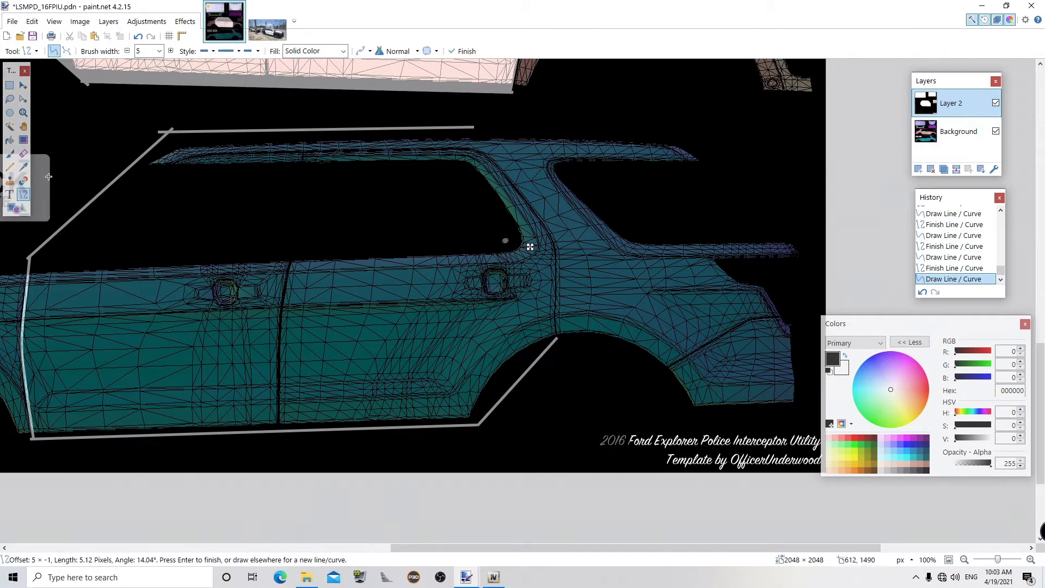
- Draw a near-vertical white line about 213 px long from the teal side's rear wheel arch up along the rear door seam
{"action": "left_click", "coordinate": [23, 112]}
{"action": "left_click", "coordinate": [549, 260]}
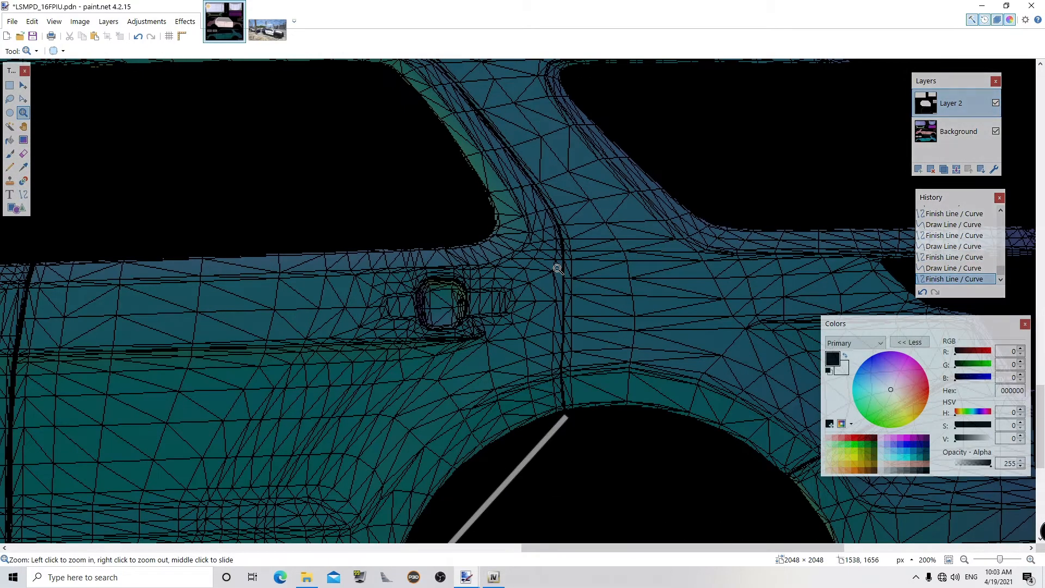
{"action": "right_click", "coordinate": [558, 269]}
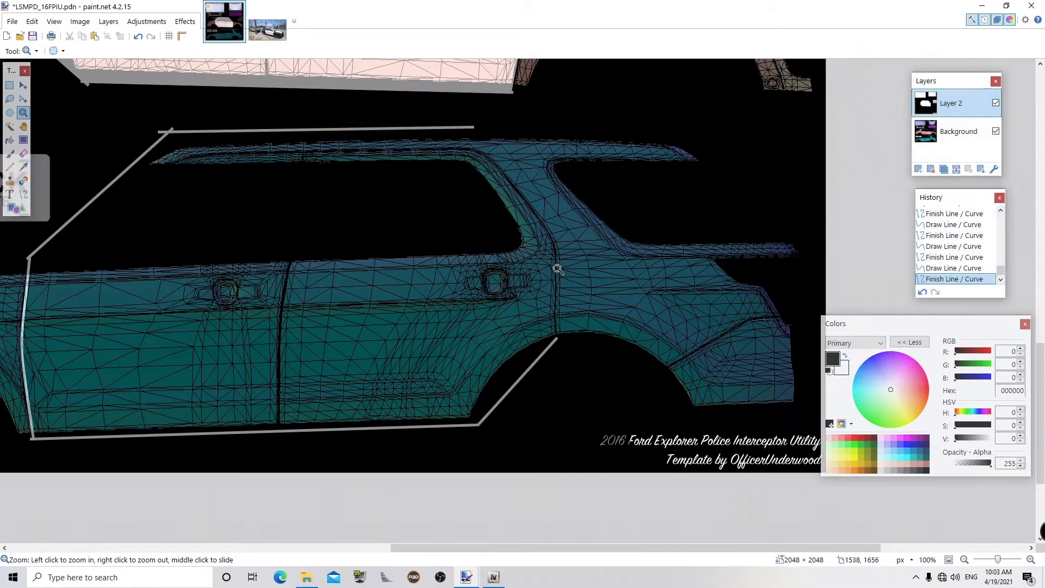
{"action": "left_click", "coordinate": [23, 194]}
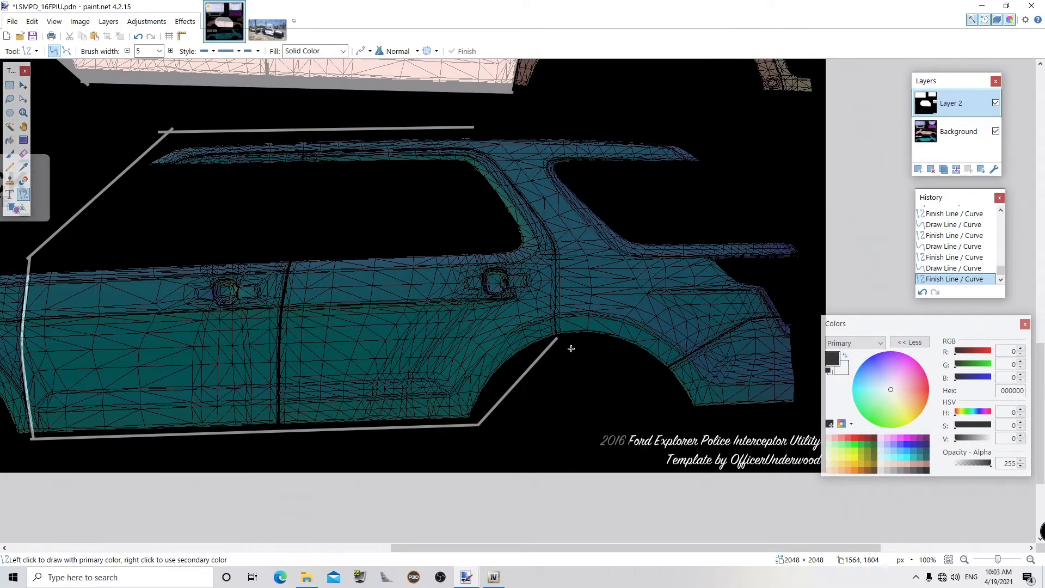
{"action": "left_click_drag", "start_coordinate": [558, 338], "coordinate": [554, 225]}
{"action": "key", "text": "z"}
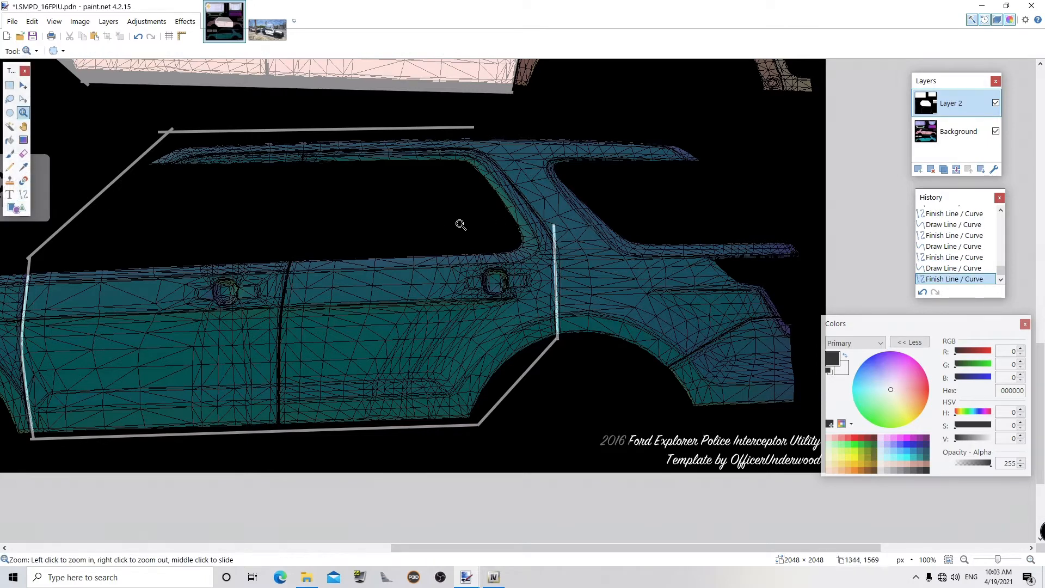
- Reopen the teal side's rear door line, shift its lower end onto the seam and bend its lower part along the door edge
{"action": "left_click", "coordinate": [551, 266]}
{"action": "left_click", "coordinate": [555, 273]}
{"action": "left_click", "coordinate": [556, 272]}
{"action": "right_click", "coordinate": [556, 271]}
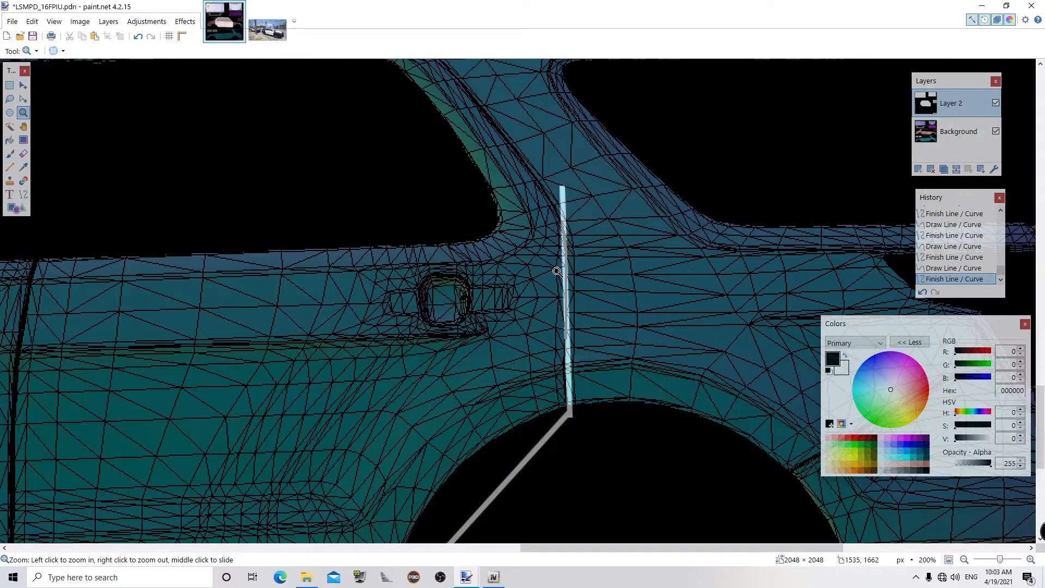
{"action": "key", "text": "ctrl+z"}
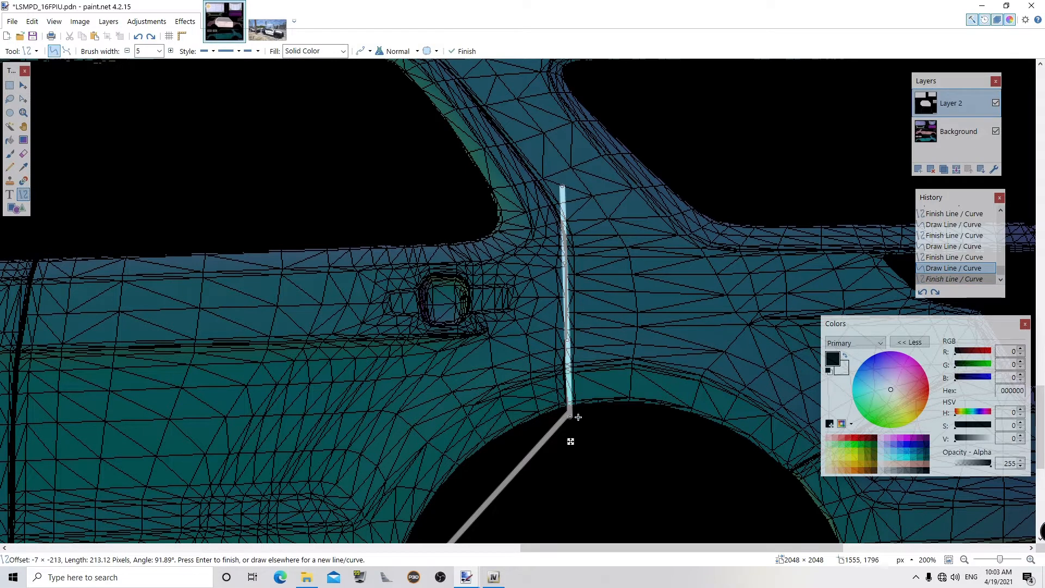
{"action": "left_click_drag", "start_coordinate": [576, 423], "coordinate": [570, 421]}
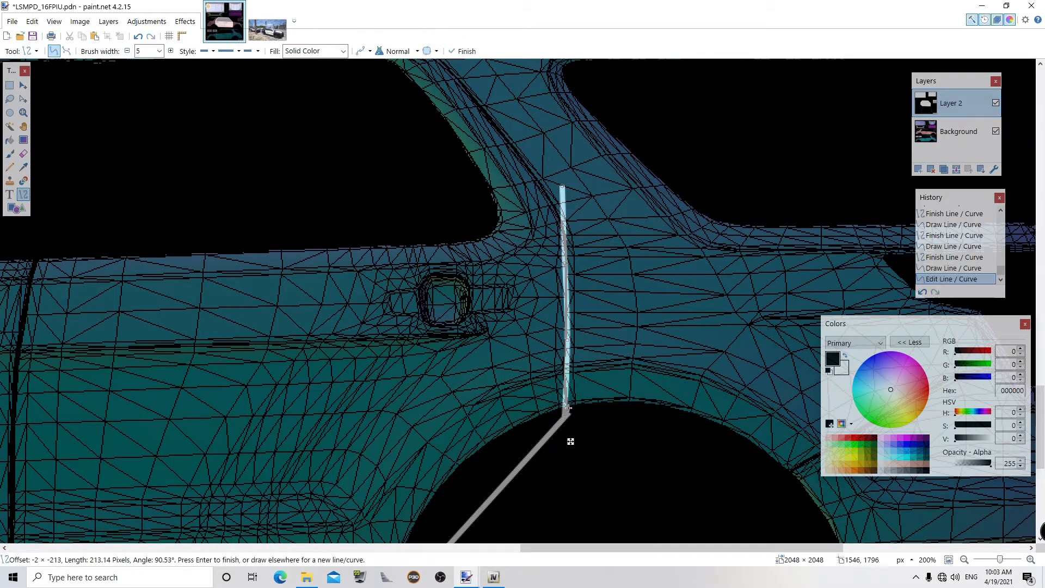
{"action": "mouse_move", "coordinate": [573, 344]}
{"action": "left_mouse_down"}
{"action": "mouse_move", "coordinate": [560, 343]}
{"action": "mouse_move", "coordinate": [572, 345]}
{"action": "left_mouse_up"}
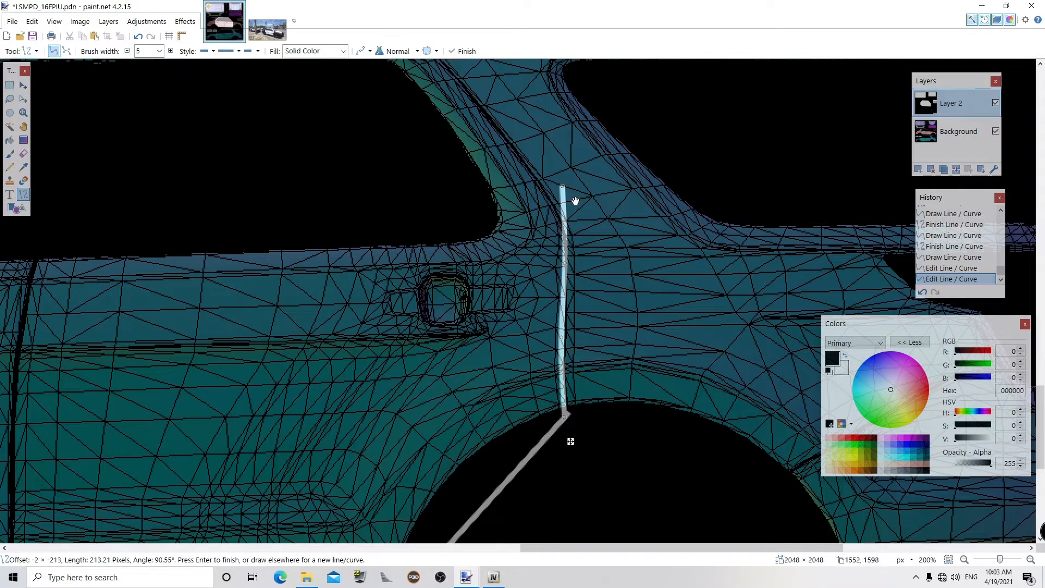
- Shorten the rear door line from its upper end to about 178 px, refine its bend along the seam and finish it
{"action": "left_click_drag", "start_coordinate": [571, 197], "coordinate": [568, 227]}
{"action": "left_click_drag", "start_coordinate": [574, 276], "coordinate": [572, 276]}
{"action": "mouse_move", "coordinate": [566, 346]}
{"action": "left_mouse_down"}
{"action": "mouse_move", "coordinate": [556, 346]}
{"action": "mouse_move", "coordinate": [569, 348]}
{"action": "left_mouse_up"}
{"action": "mouse_move", "coordinate": [568, 227]}
{"action": "left_mouse_down"}
{"action": "mouse_move", "coordinate": [561, 221]}
{"action": "mouse_move", "coordinate": [565, 231]}
{"action": "left_mouse_up"}
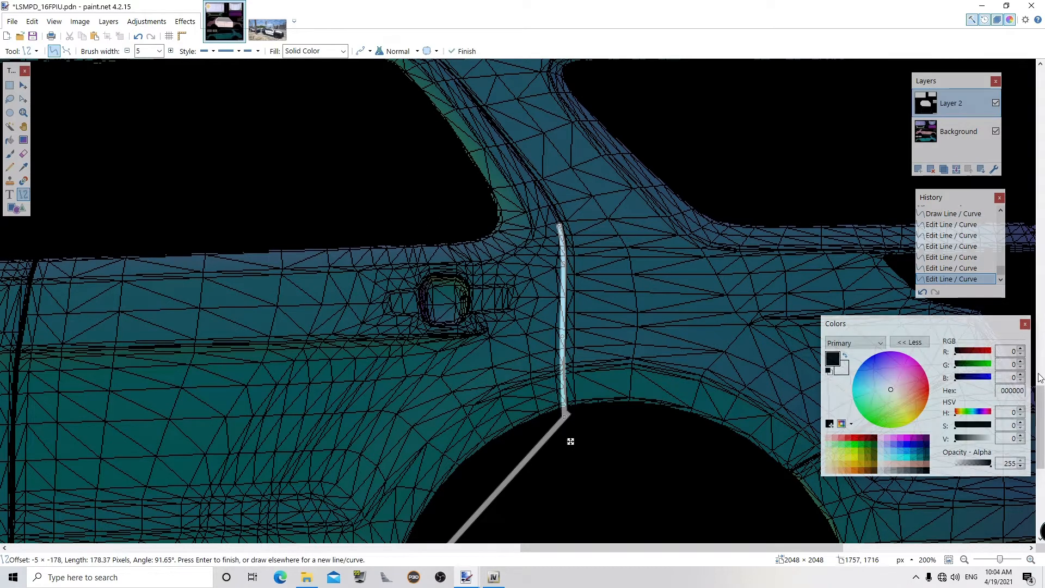
{"action": "scroll", "coordinate": [470, 300], "scroll_direction": "up", "scroll_amount": 3}
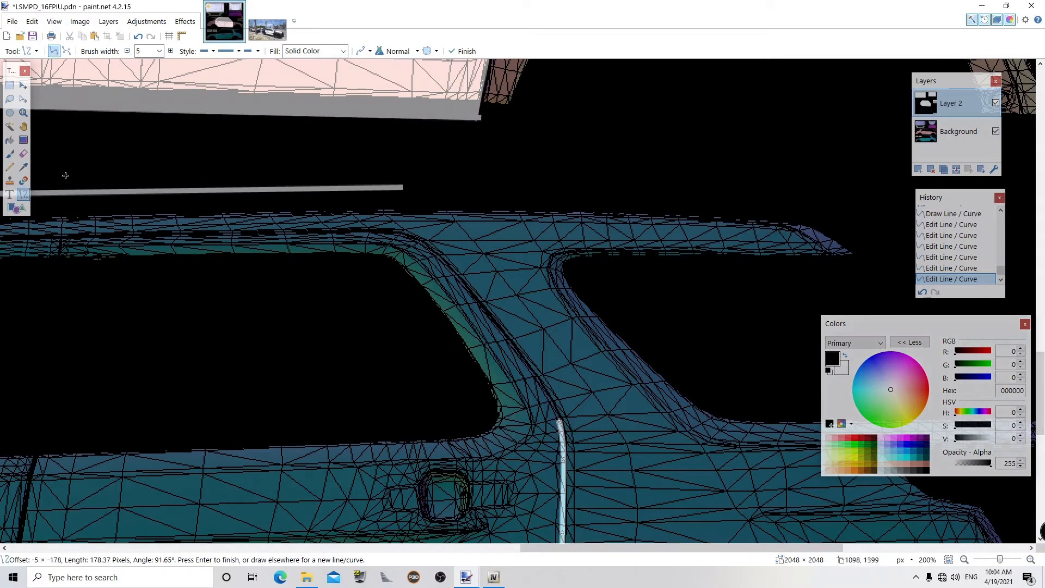
{"action": "left_click_drag", "start_coordinate": [399, 194], "coordinate": [429, 249]}
{"action": "key", "text": "Return"}
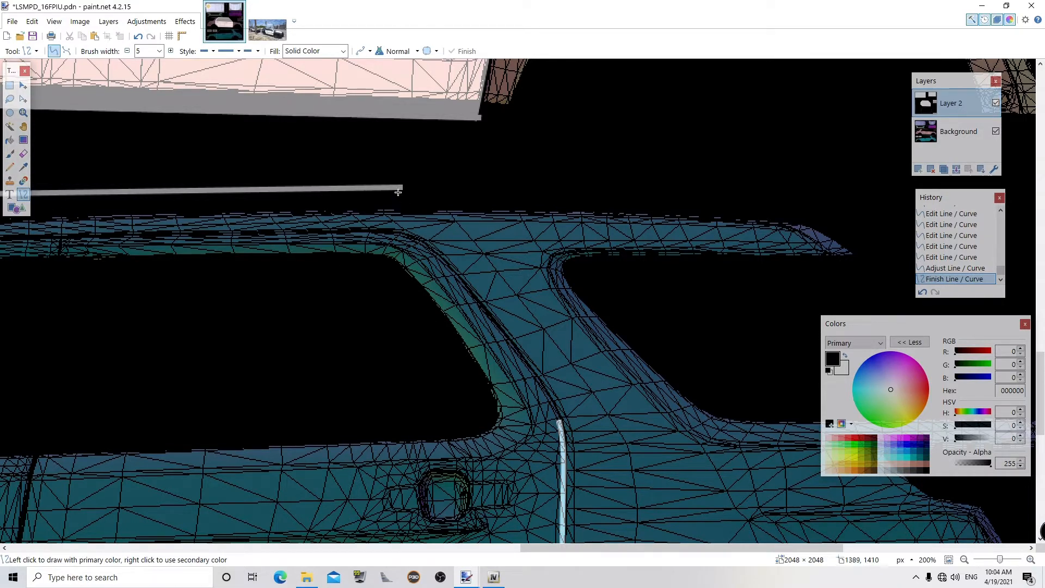
- Draw a white line about 275 px long from the roof line to the rear door line, bent to follow the rear pillar seam
{"action": "left_click_drag", "start_coordinate": [393, 190], "coordinate": [569, 431]}
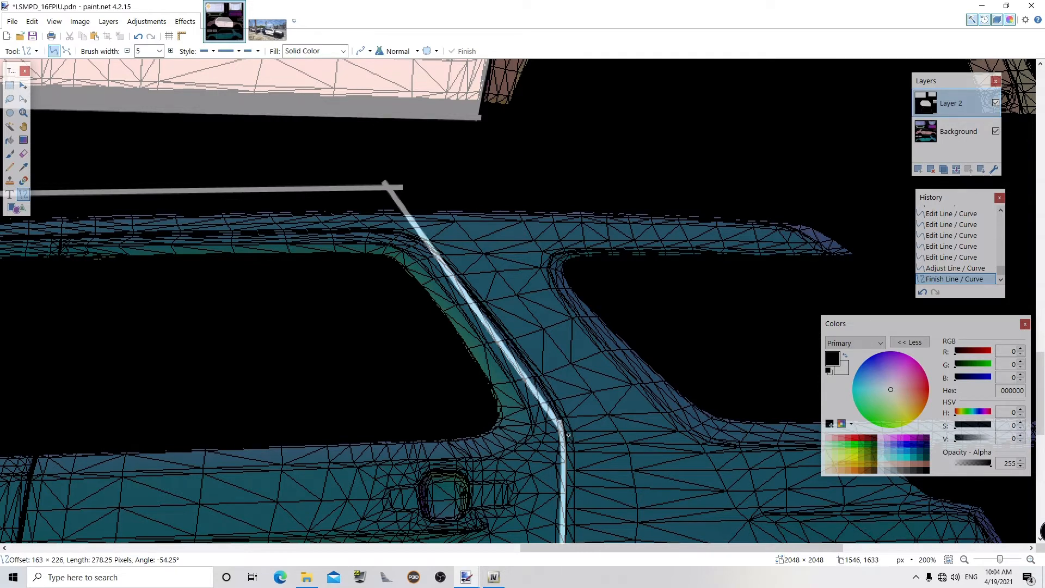
{"action": "left_click_drag", "start_coordinate": [568, 431], "coordinate": [568, 431]}
{"action": "left_click_drag", "start_coordinate": [504, 346], "coordinate": [509, 344]}
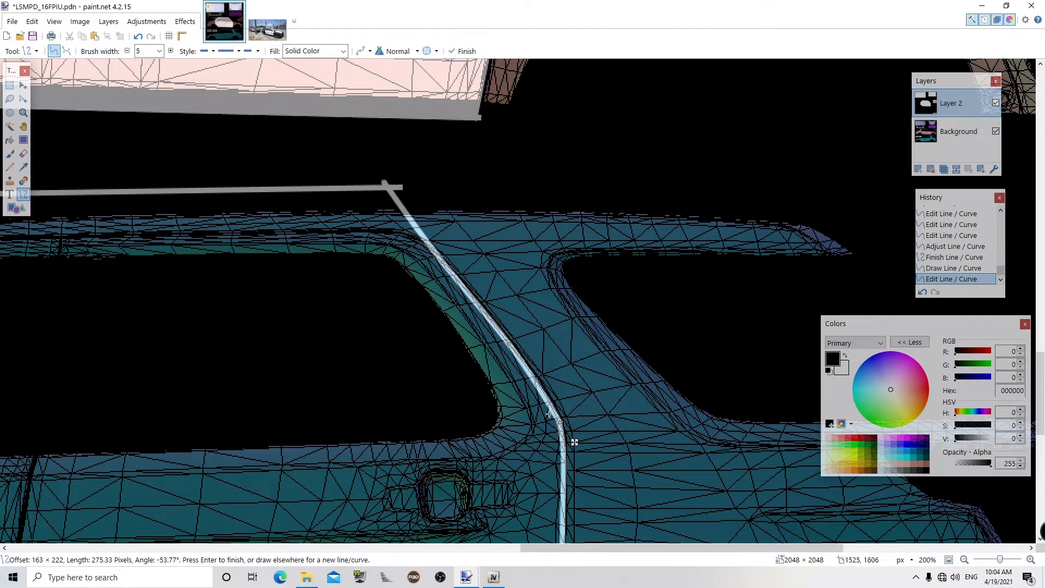
{"action": "left_click_drag", "start_coordinate": [513, 349], "coordinate": [540, 384]}
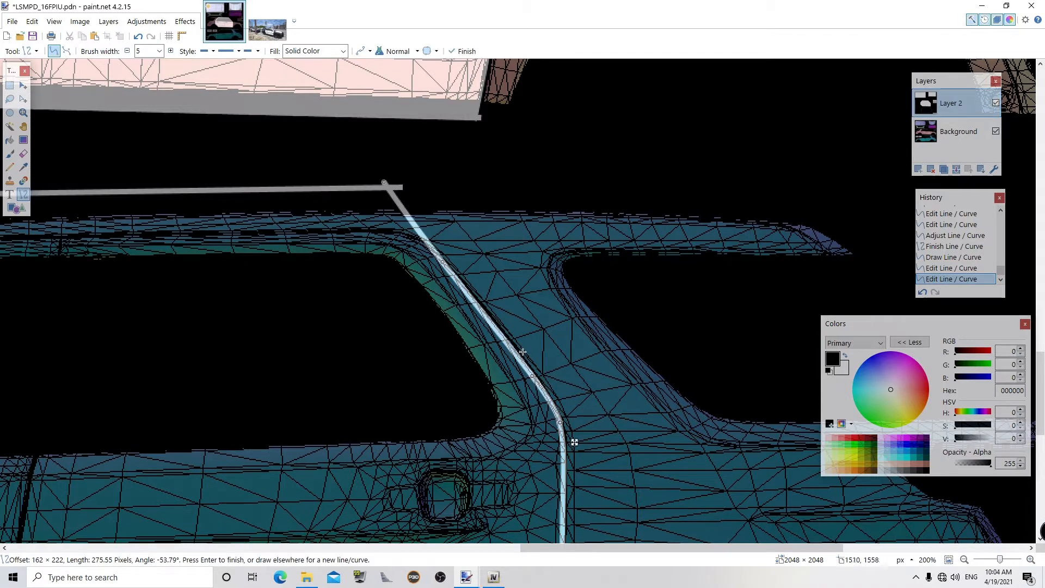
{"action": "left_click_drag", "start_coordinate": [449, 269], "coordinate": [455, 274]}
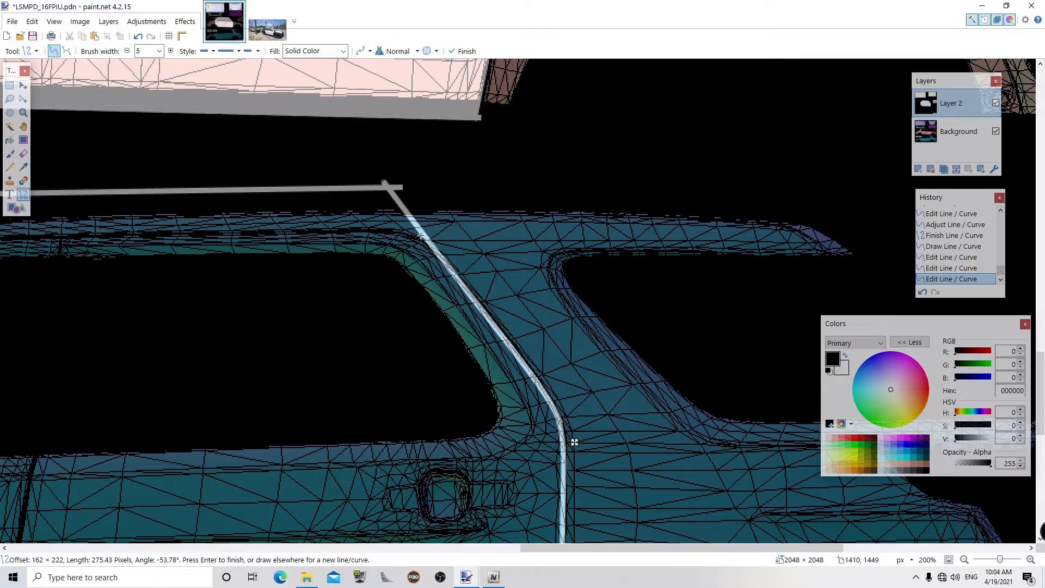
{"action": "left_click", "coordinate": [23, 112]}
- Check the closed outline around the teal doors and fill its interior white at 50% tolerance
{"action": "right_click", "coordinate": [321, 251]}
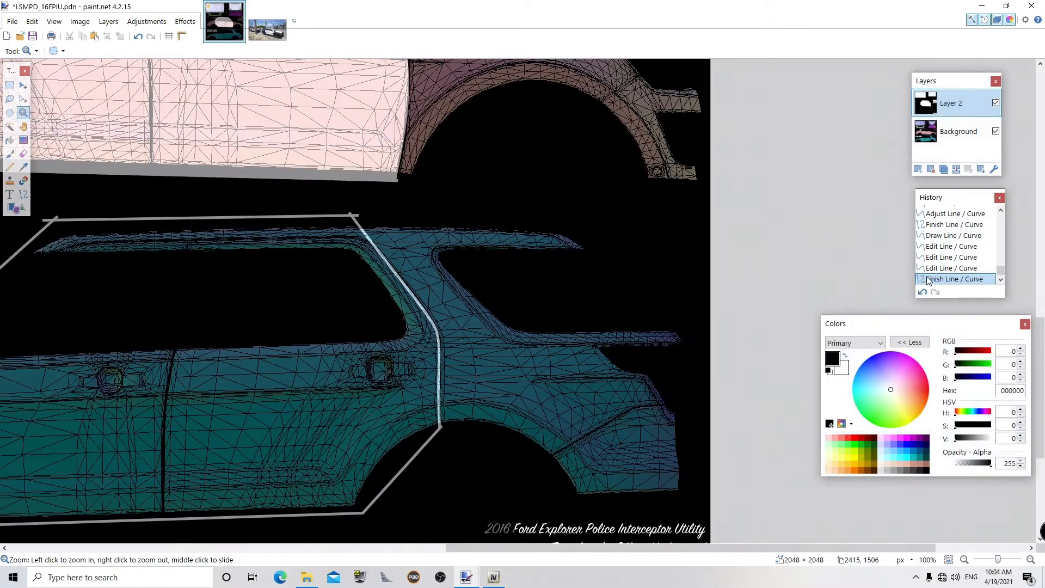
{"action": "scroll", "coordinate": [1041, 325], "scroll_direction": "down", "scroll_amount": 3}
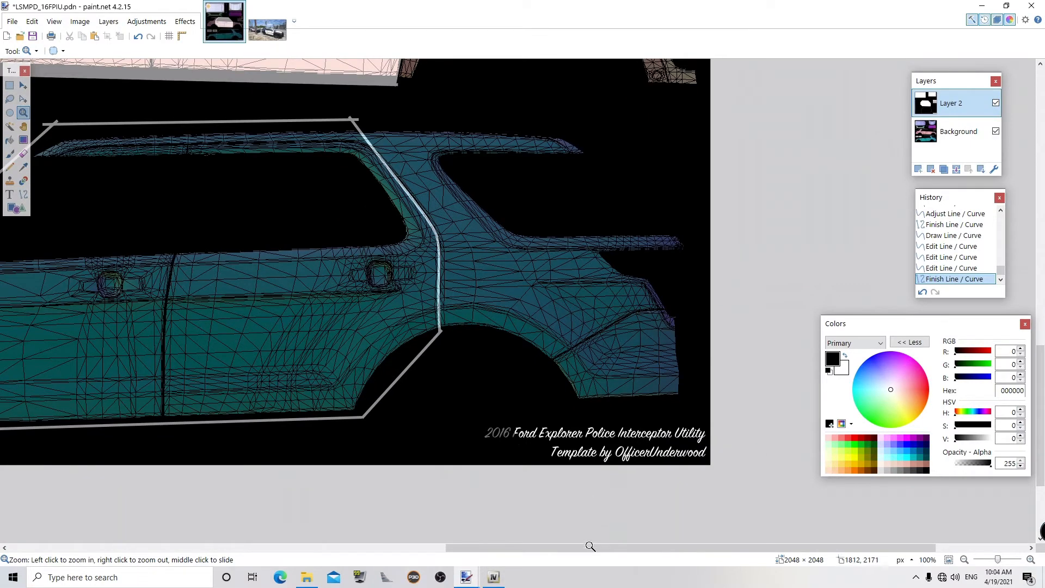
{"action": "left_click_drag", "start_coordinate": [575, 548], "coordinate": [451, 549]}
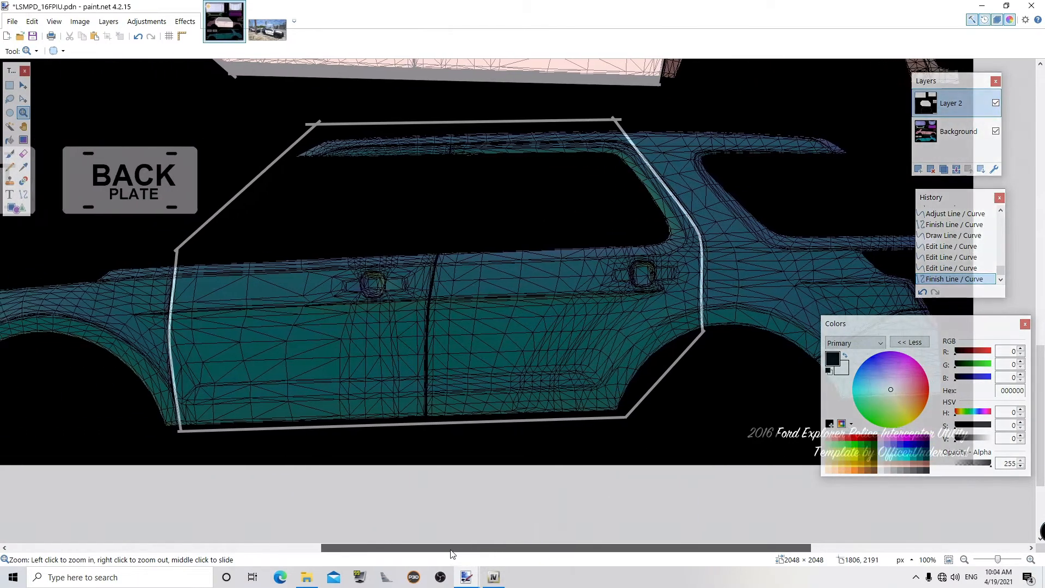
{"action": "left_click", "coordinate": [172, 299]}
{"action": "left_click", "coordinate": [172, 300]}
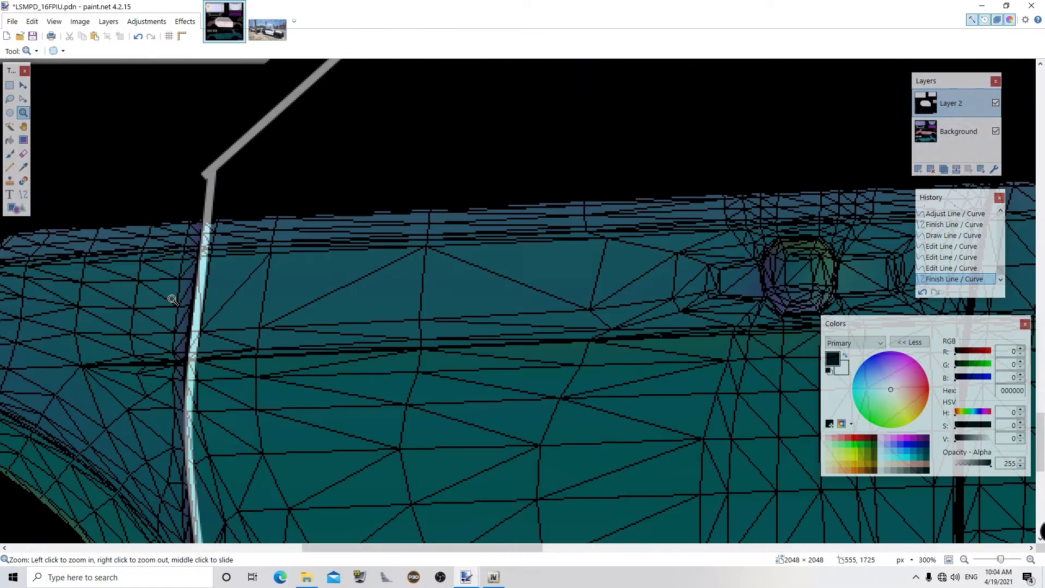
{"action": "right_click", "coordinate": [205, 293]}
{"action": "right_click", "coordinate": [205, 294]}
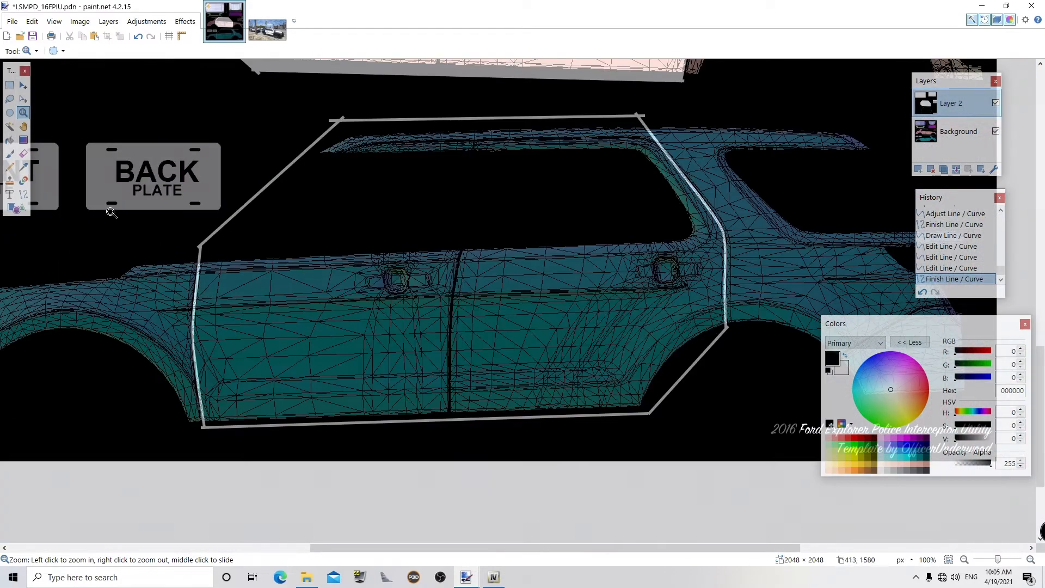
{"action": "left_click", "coordinate": [10, 140]}
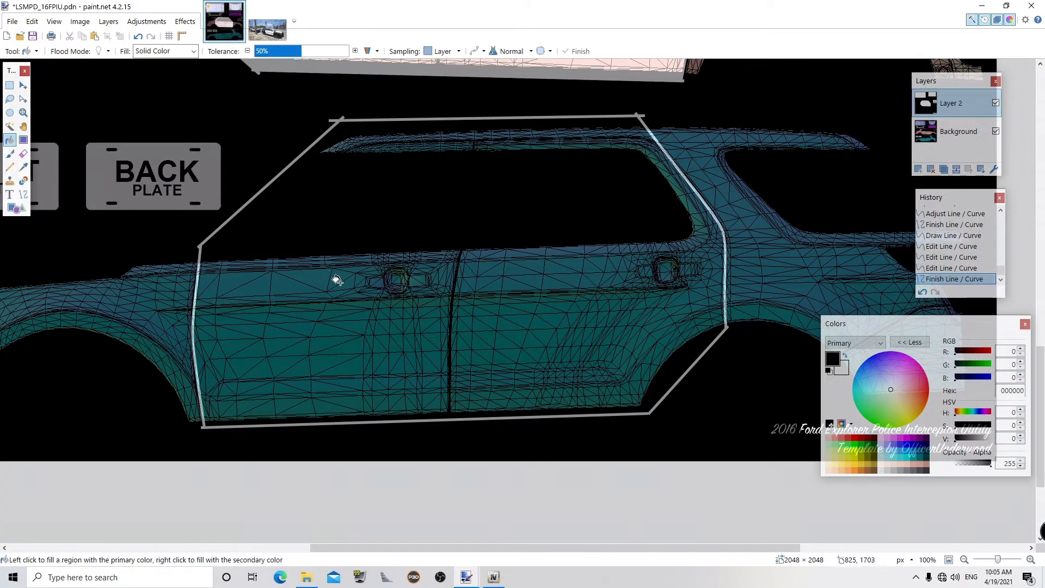
{"action": "left_click", "coordinate": [340, 295]}
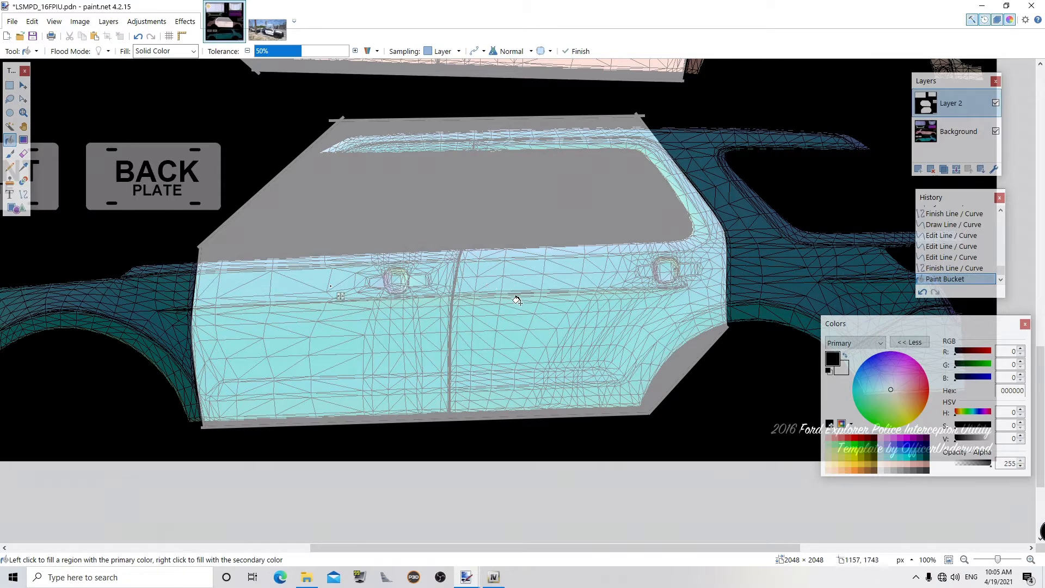
- Inspect the front edge of the teal side's fill and refill the door area white to cover the thin gaps along its outline
{"action": "left_click", "coordinate": [23, 113]}
{"action": "left_click", "coordinate": [221, 298]}
{"action": "left_click", "coordinate": [198, 289]}
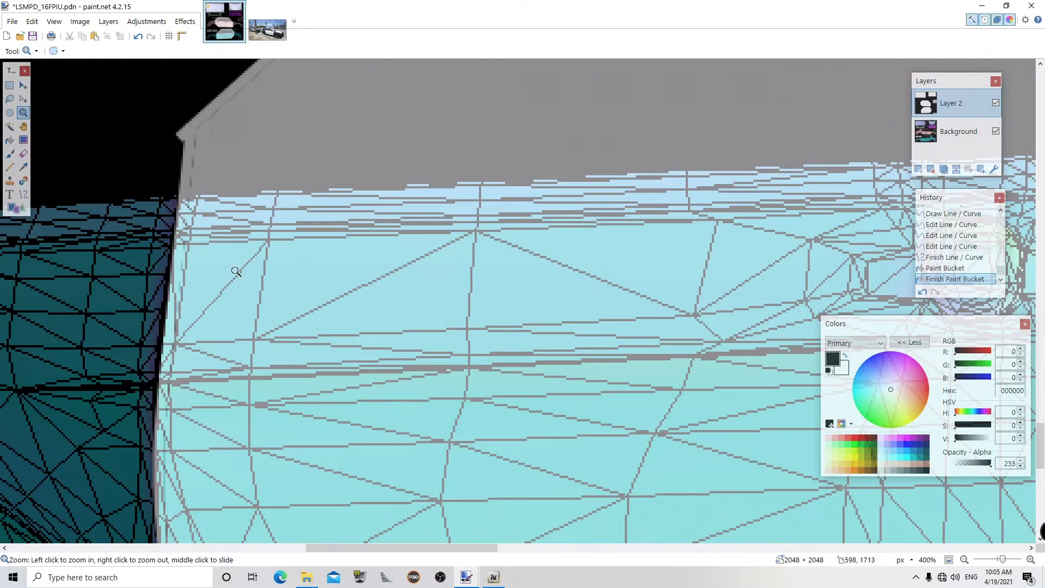
{"action": "right_click", "coordinate": [162, 238]}
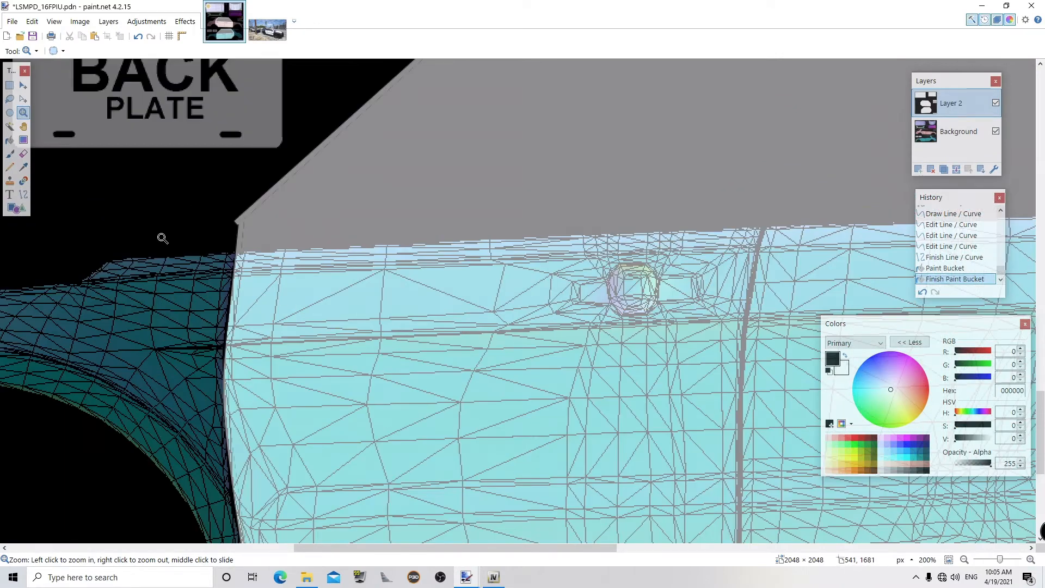
{"action": "left_click", "coordinate": [10, 139]}
{"action": "left_click", "coordinate": [309, 270]}
{"action": "left_click", "coordinate": [576, 375]}
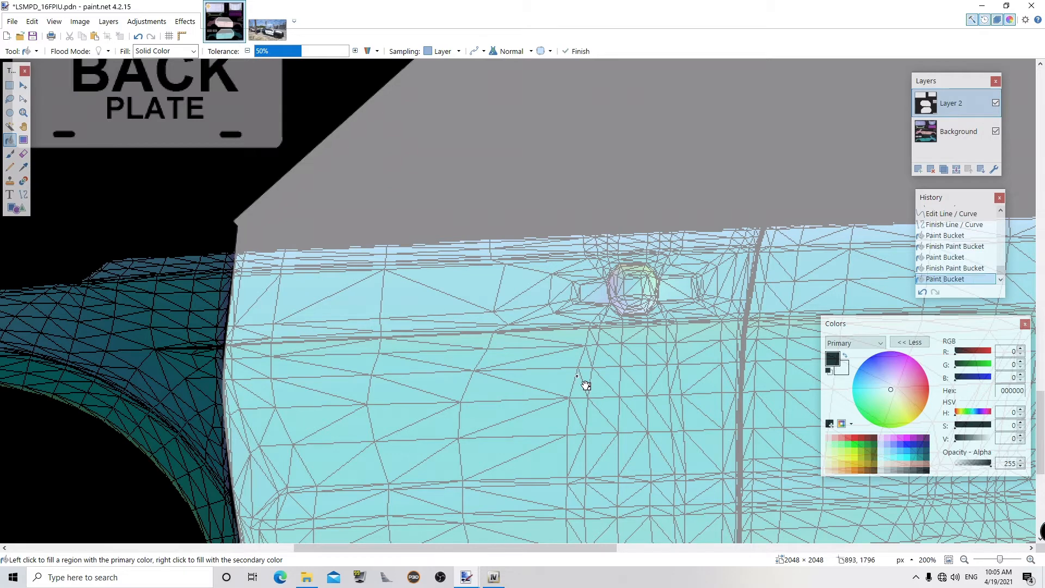
{"action": "left_click", "coordinate": [23, 113]}
- Review the filled door areas on both sides of the vehicle and save the file
{"action": "right_click", "coordinate": [497, 346]}
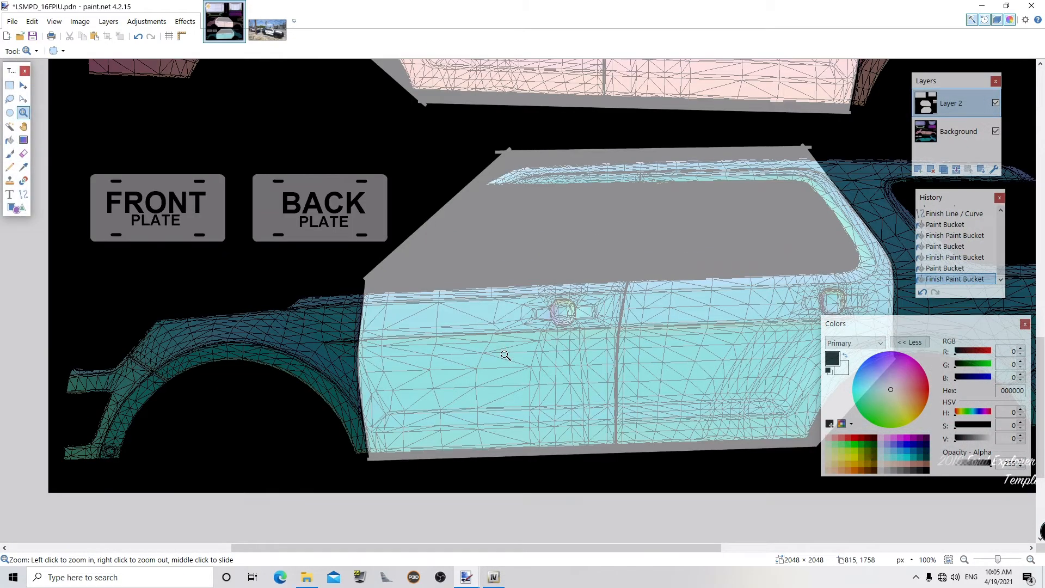
{"action": "left_click_drag", "start_coordinate": [551, 554], "coordinate": [622, 566]}
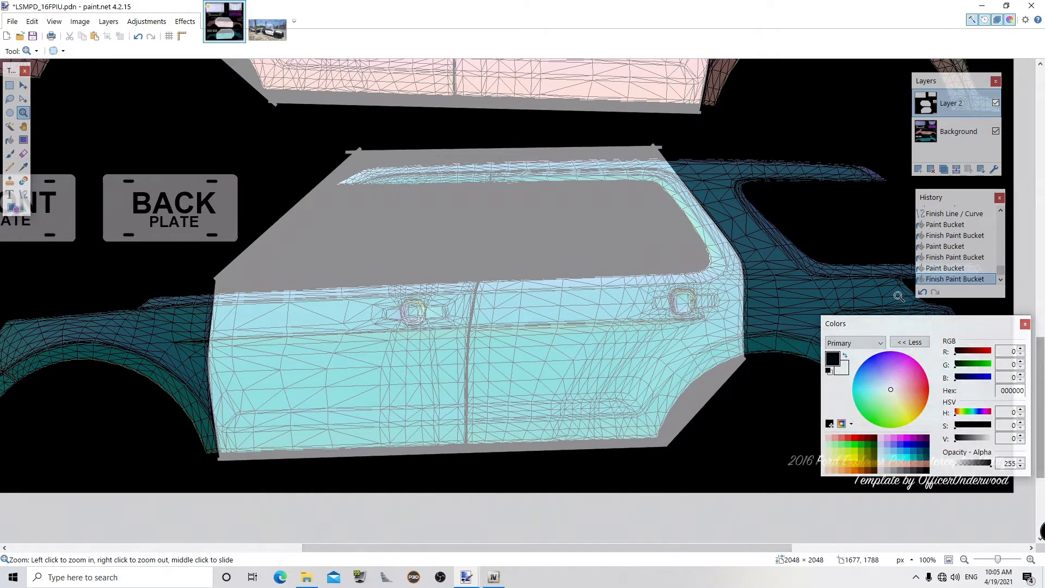
{"action": "right_click", "coordinate": [768, 263]}
{"action": "right_click", "coordinate": [768, 264]}
{"action": "left_click", "coordinate": [717, 265]}
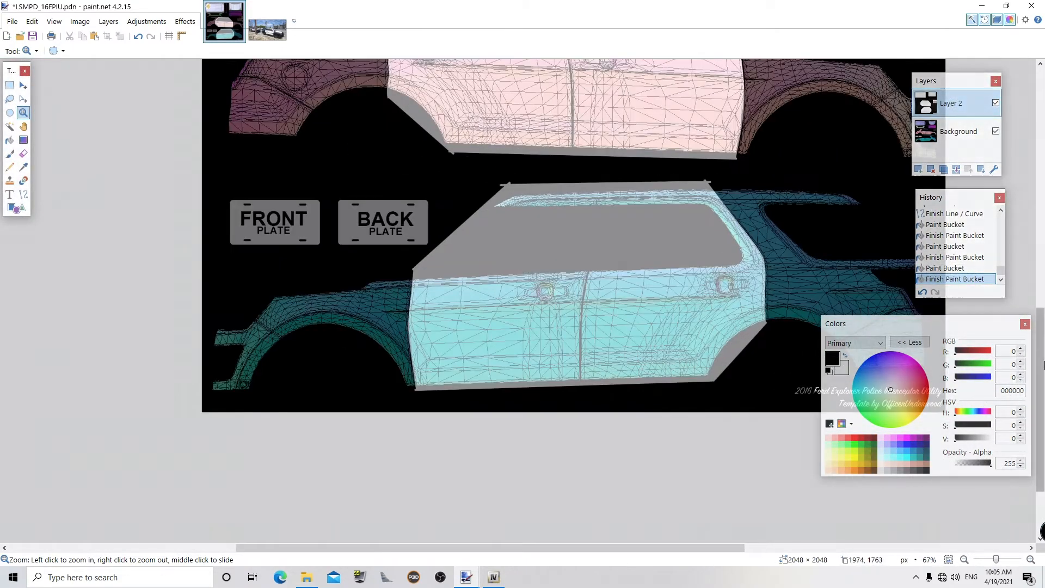
{"action": "left_click_drag", "start_coordinate": [1044, 357], "coordinate": [1042, 283]}
{"action": "key", "text": "ctrl+s"}
- Set the opacity of Layer 2 to 255
{"action": "double_click", "coordinate": [951, 104]}
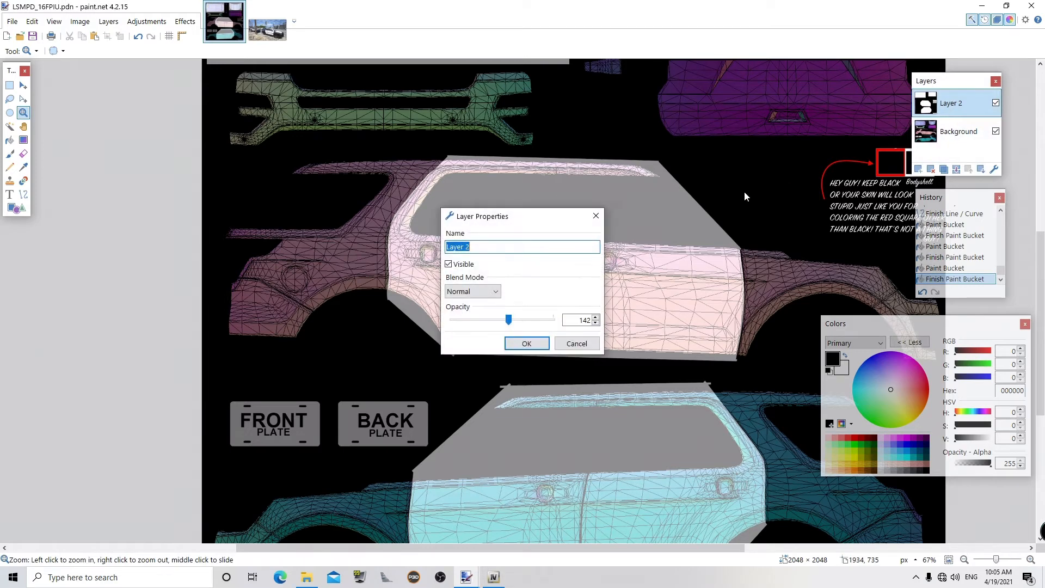
{"action": "left_click_drag", "start_coordinate": [509, 320], "coordinate": [637, 331]}
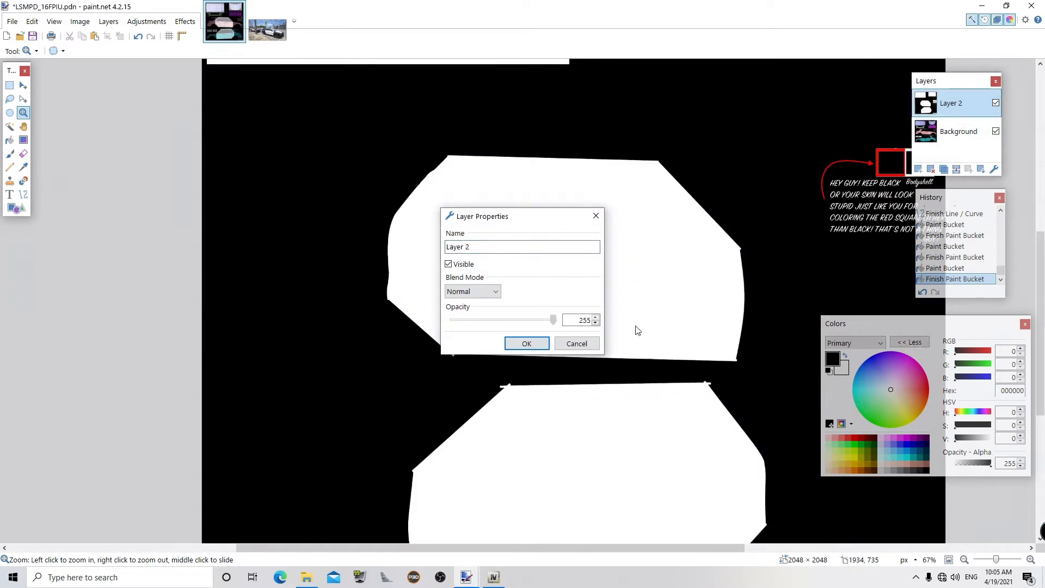
{"action": "left_click", "coordinate": [526, 343]}
- Start saving a copy of the livery and create a folder named 16FPIU inside the FINISHED > LSPD folder
{"action": "left_click", "coordinate": [6, 24]}
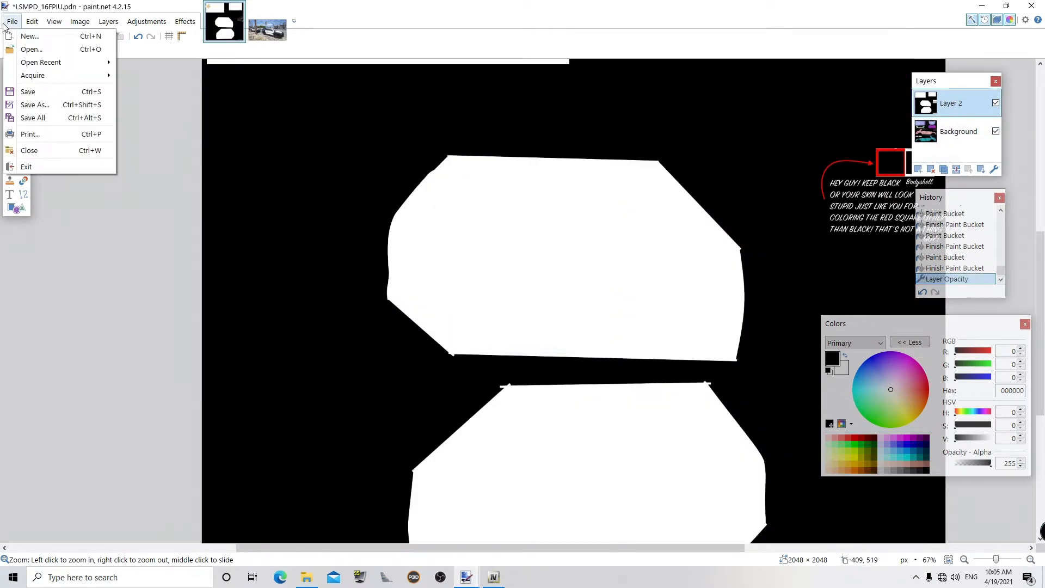
{"action": "left_click", "coordinate": [34, 104]}
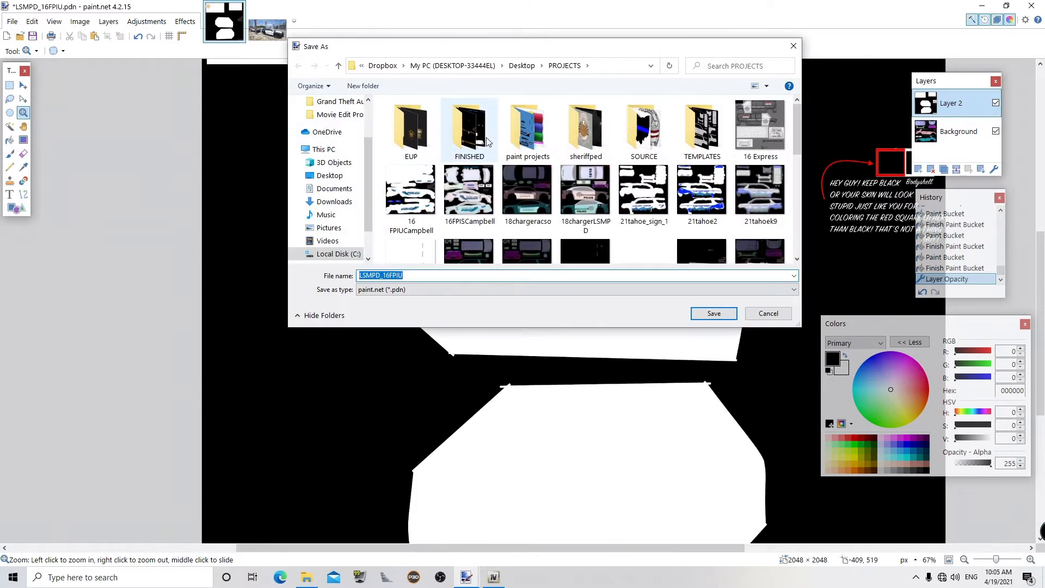
{"action": "double_click", "coordinate": [469, 134]}
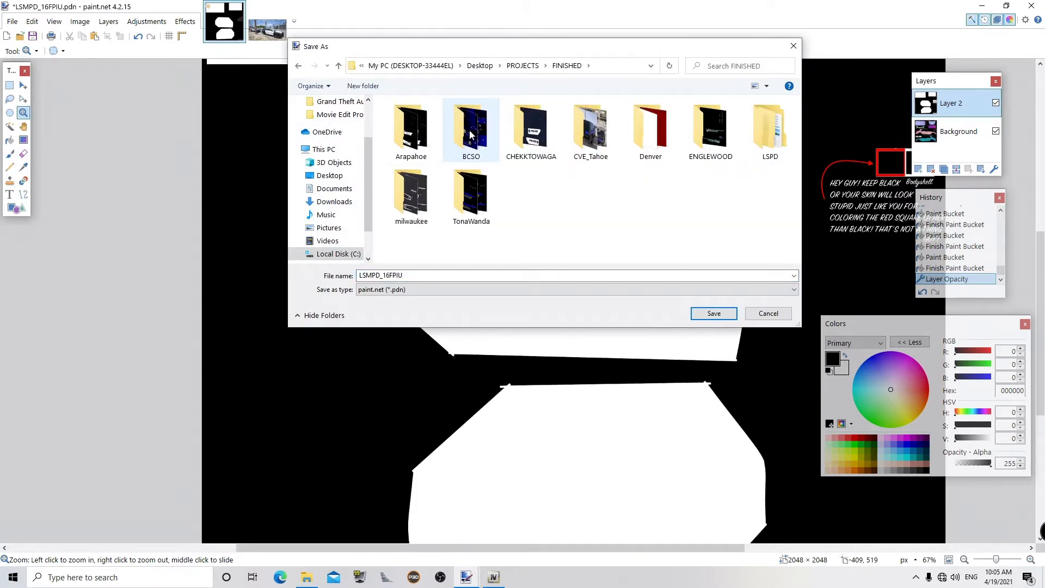
{"action": "double_click", "coordinate": [761, 134]}
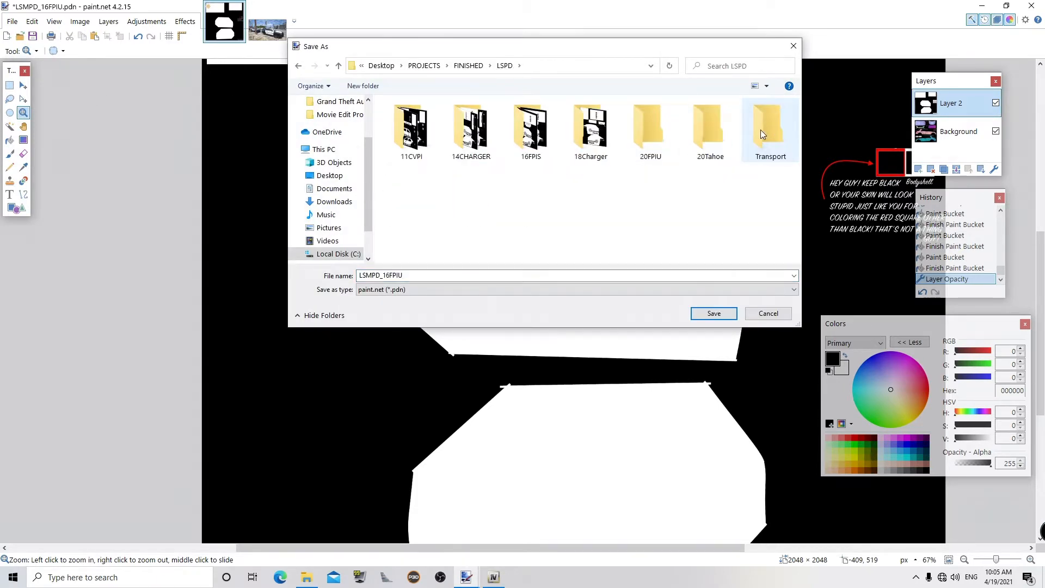
{"action": "right_click", "coordinate": [568, 196]}
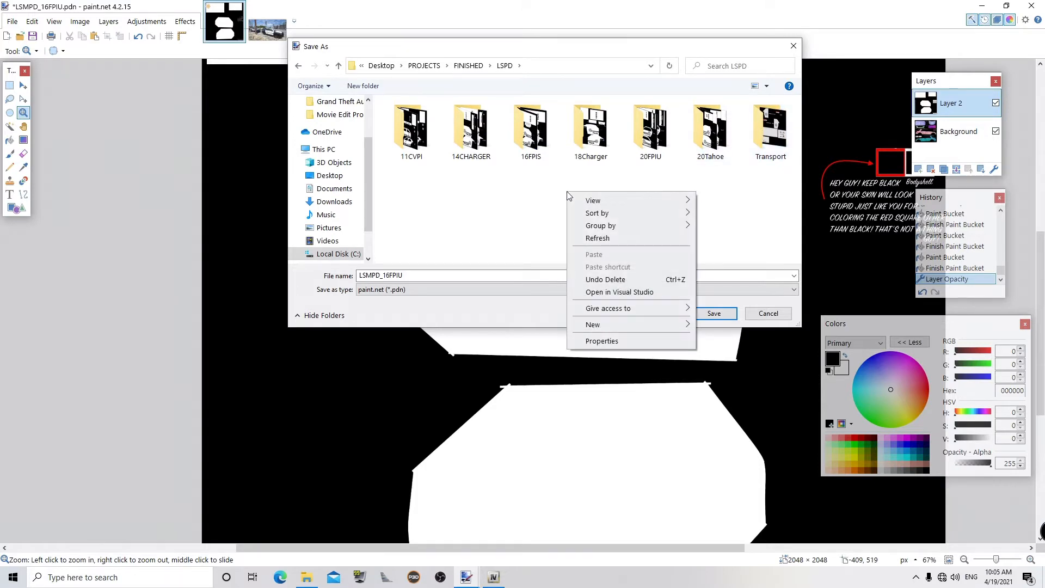
{"action": "mouse_move", "coordinate": [648, 325]}
{"action": "left_click", "coordinate": [712, 325]}
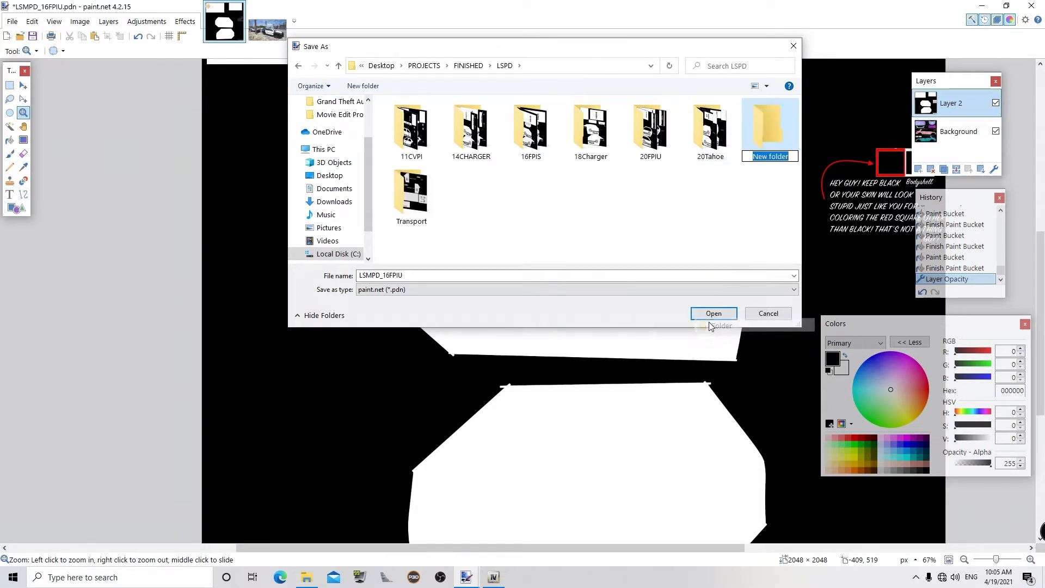
{"action": "type", "text": "16FPIU"}
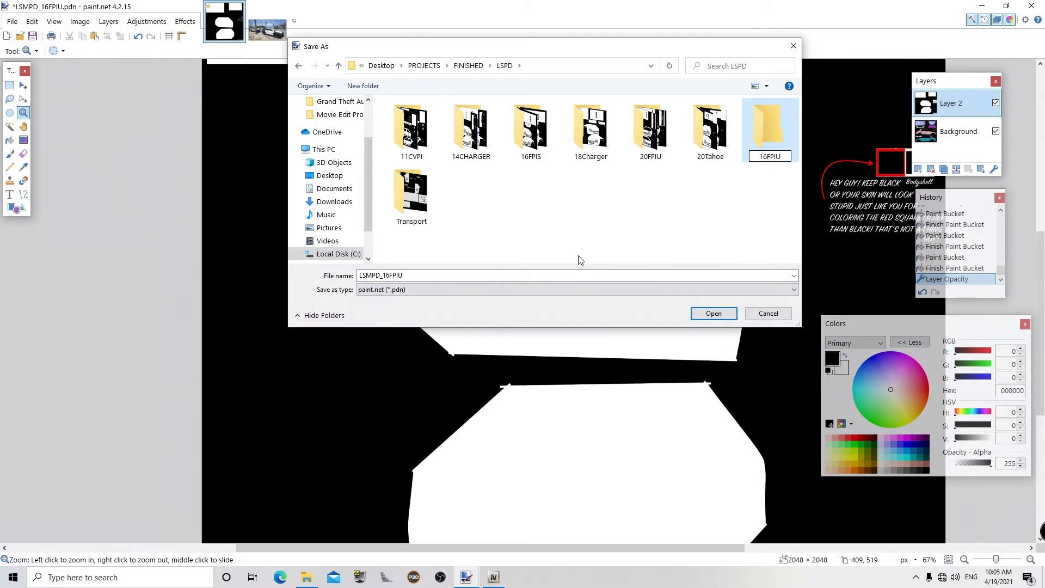
{"action": "key", "text": "Return"}
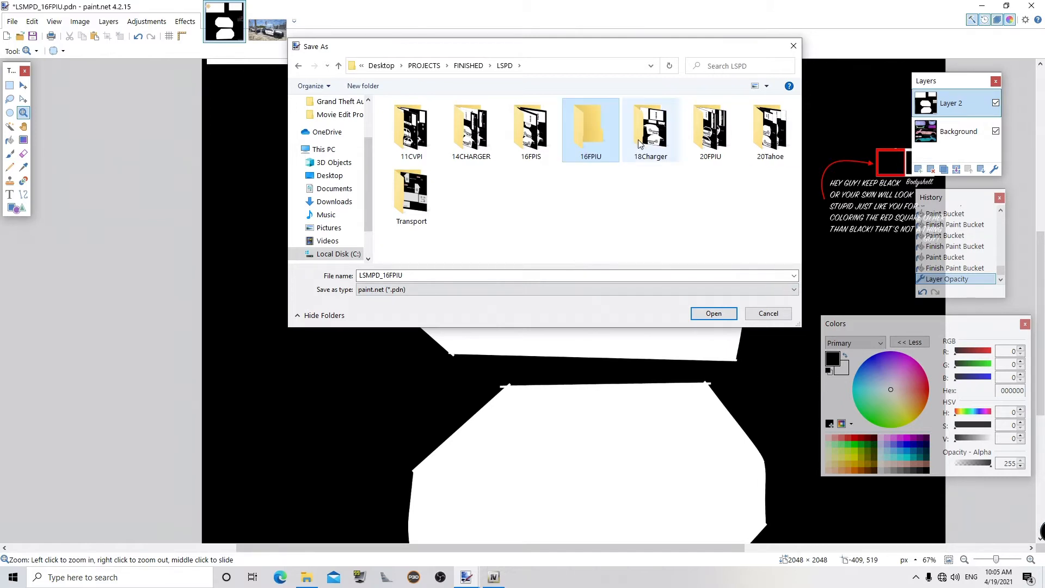
- Save the livery in the 16FPIU folder as a flattened PNG named exp_sign1 with the default save settings
{"action": "key", "text": "Return"}
{"action": "double_click", "coordinate": [441, 280]}
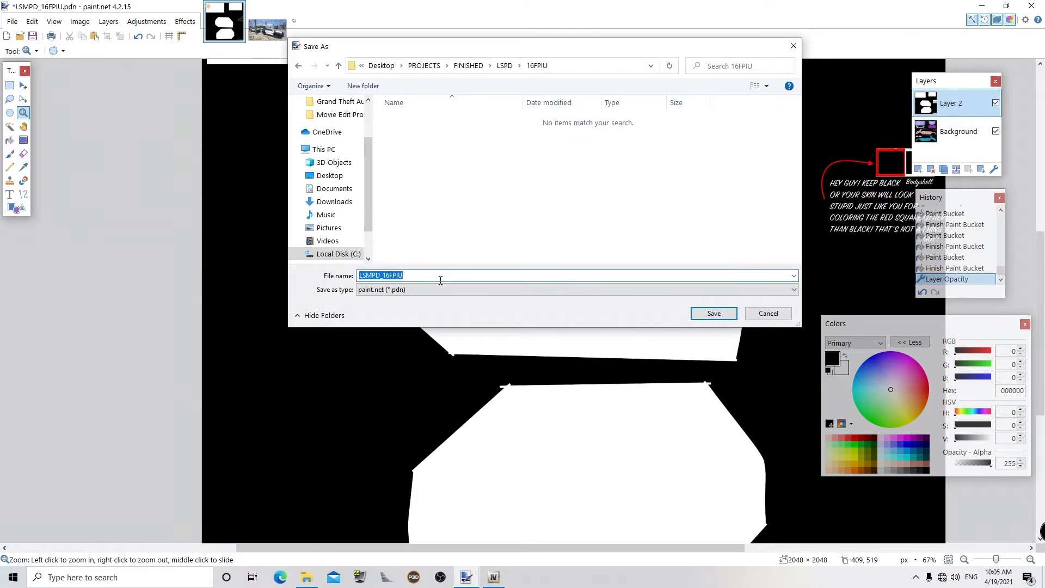
{"action": "type", "text": "e"}
{"action": "left_click", "coordinate": [412, 291]}
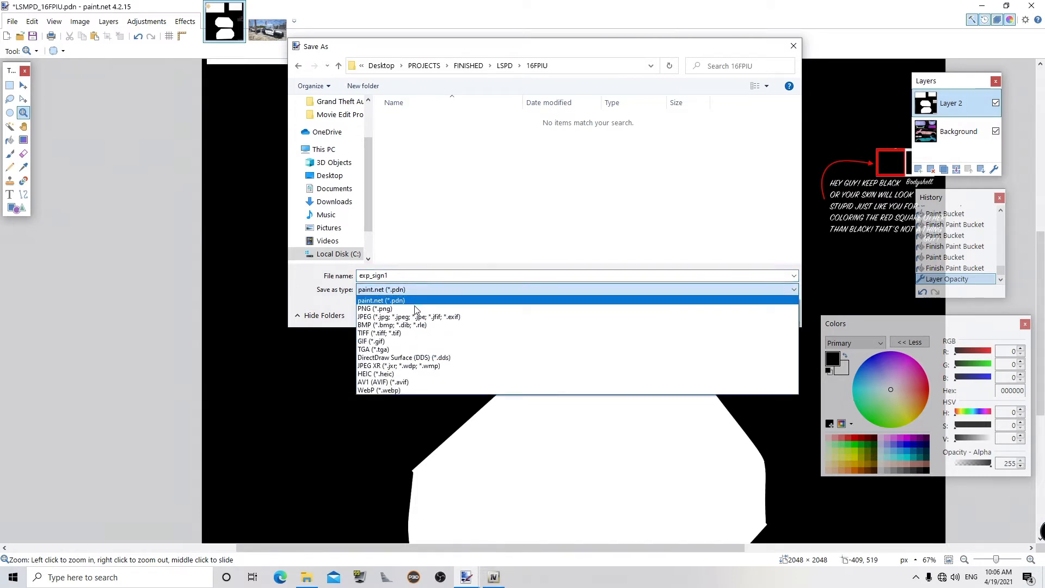
{"action": "left_click", "coordinate": [416, 308]}
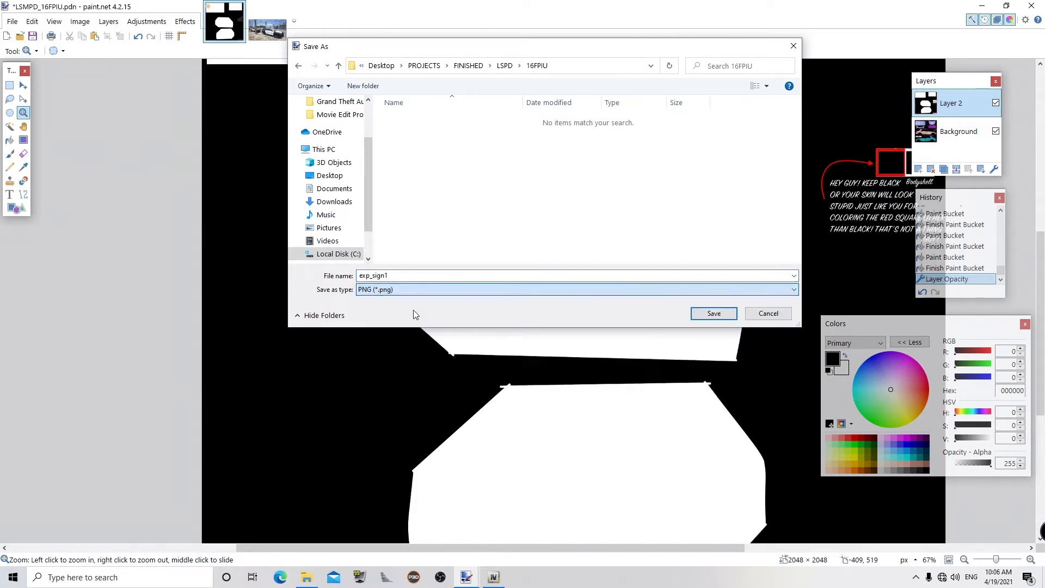
{"action": "left_click", "coordinate": [713, 314]}
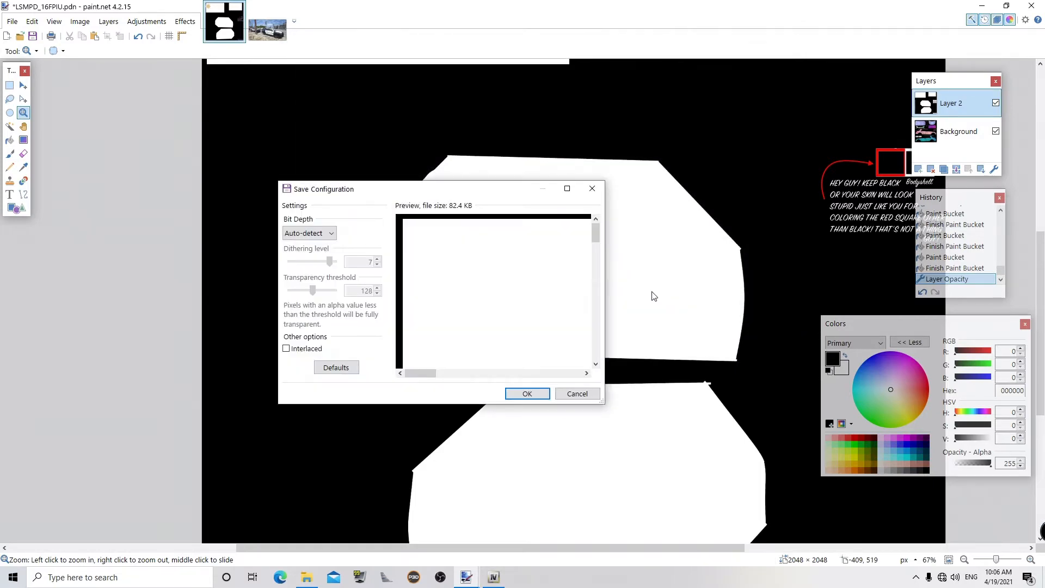
{"action": "left_click", "coordinate": [537, 393]}
{"action": "left_click", "coordinate": [529, 327]}
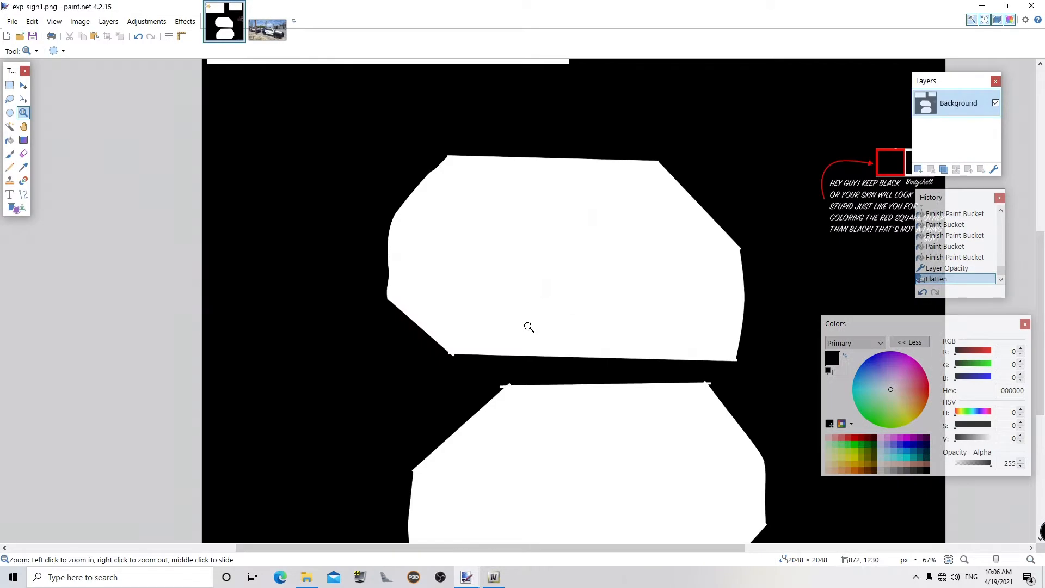
- In OpenIV, replace the exp_sign_1 texture in police.ytd with exp_sign1 from the LSPD > 16FPIU folder and save the dictionary
{"action": "left_click", "coordinate": [492, 577]}
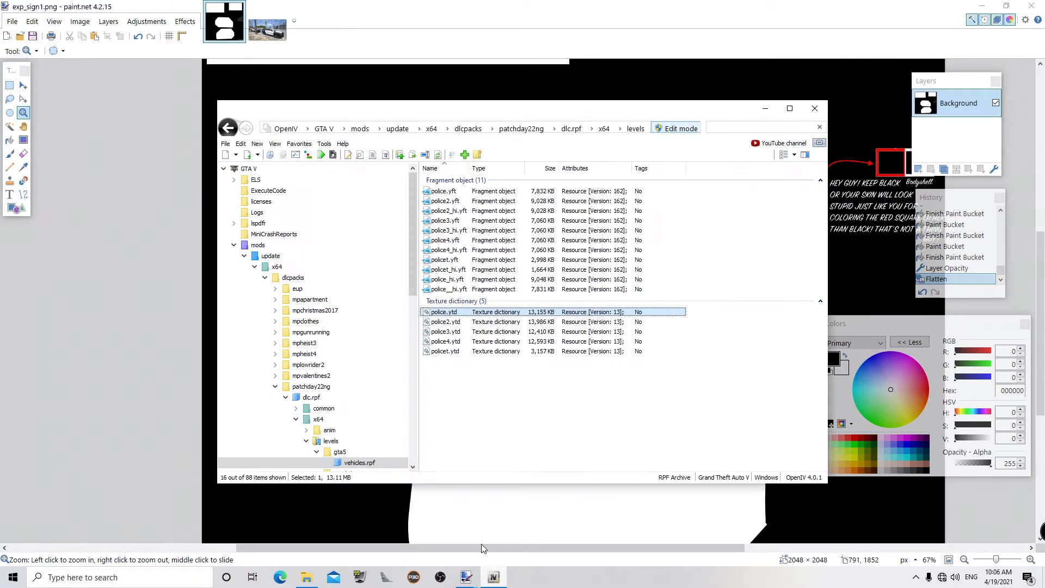
{"action": "double_click", "coordinate": [463, 315]}
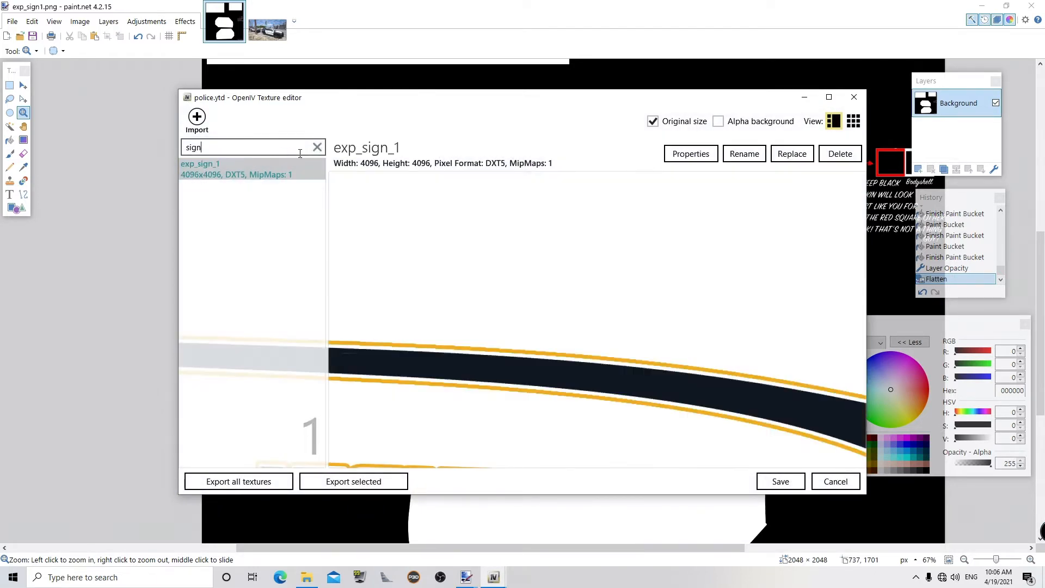
{"action": "left_click", "coordinate": [790, 154]}
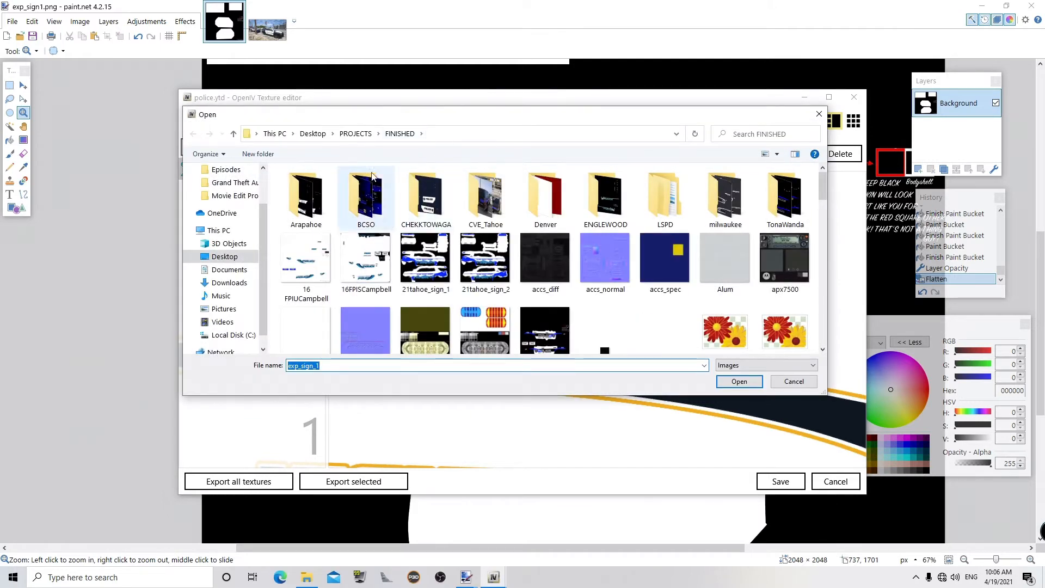
{"action": "double_click", "coordinate": [667, 220]}
{"action": "double_click", "coordinate": [498, 210]}
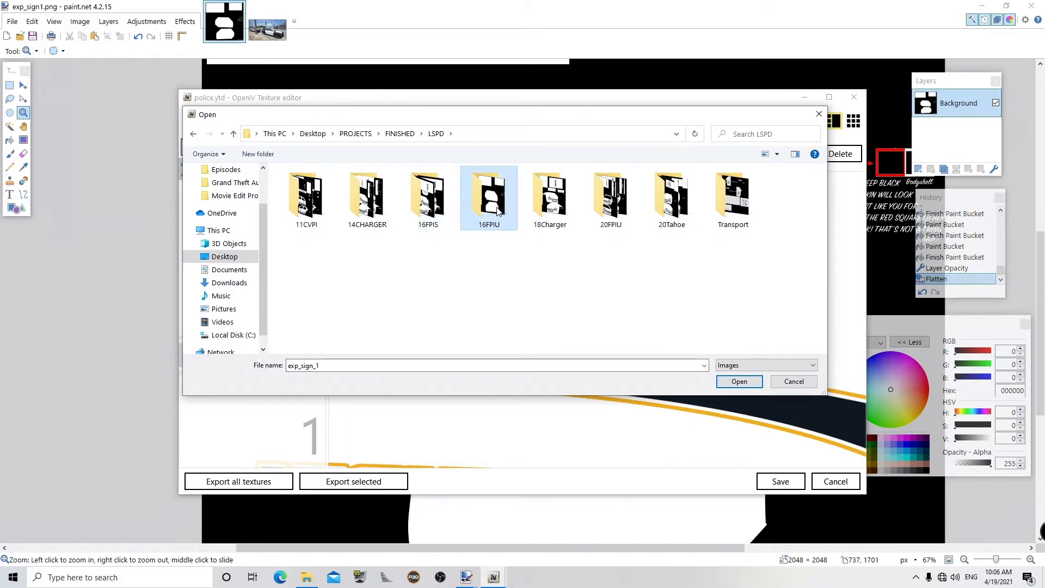
{"action": "left_click", "coordinate": [315, 199]}
{"action": "double_click", "coordinate": [314, 197]}
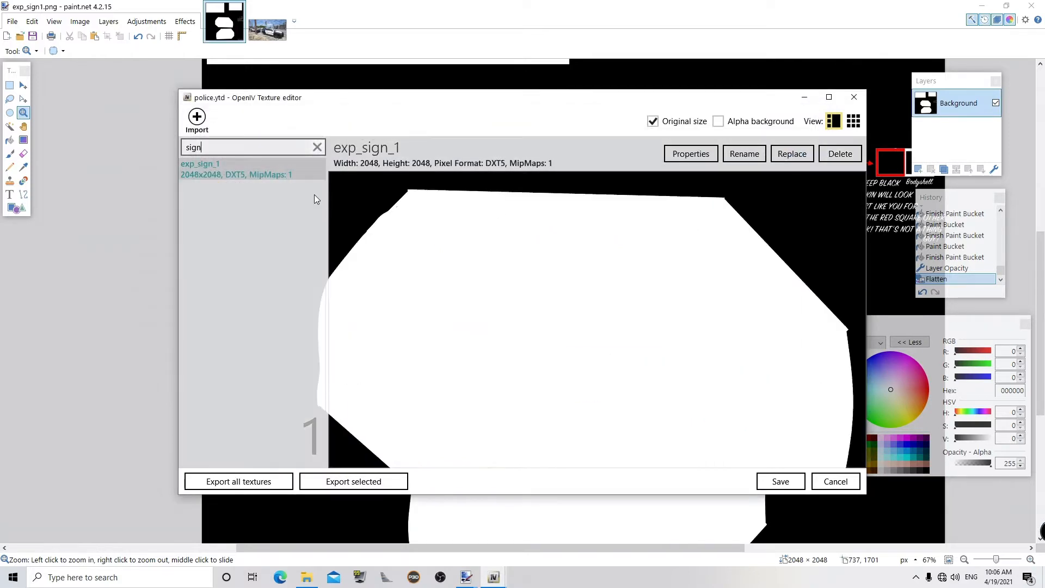
{"action": "left_click", "coordinate": [778, 482]}
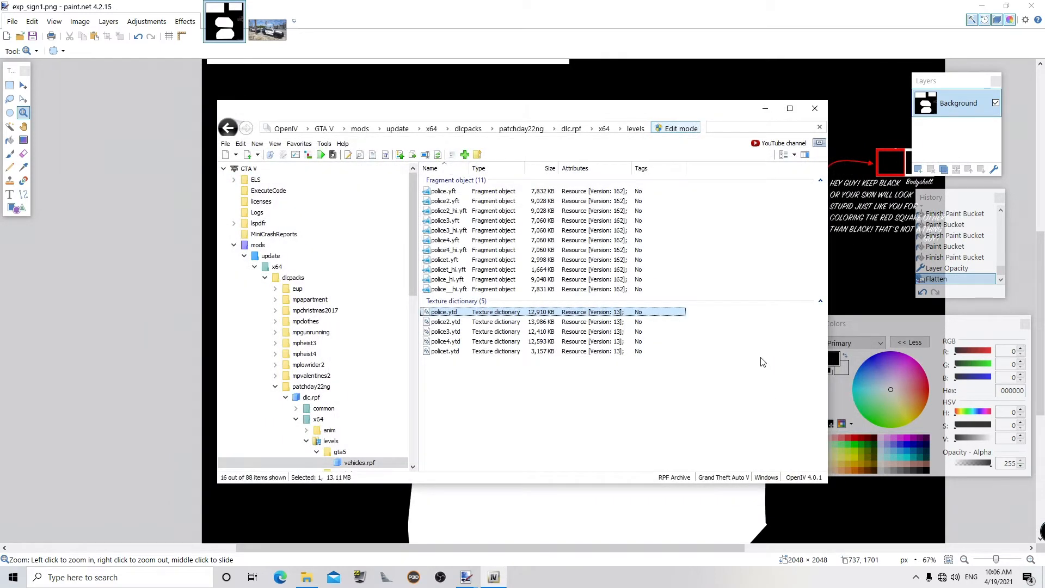
- Open the police.yft model and examine the edges of the white door area on the driver's side
{"action": "double_click", "coordinate": [512, 191]}
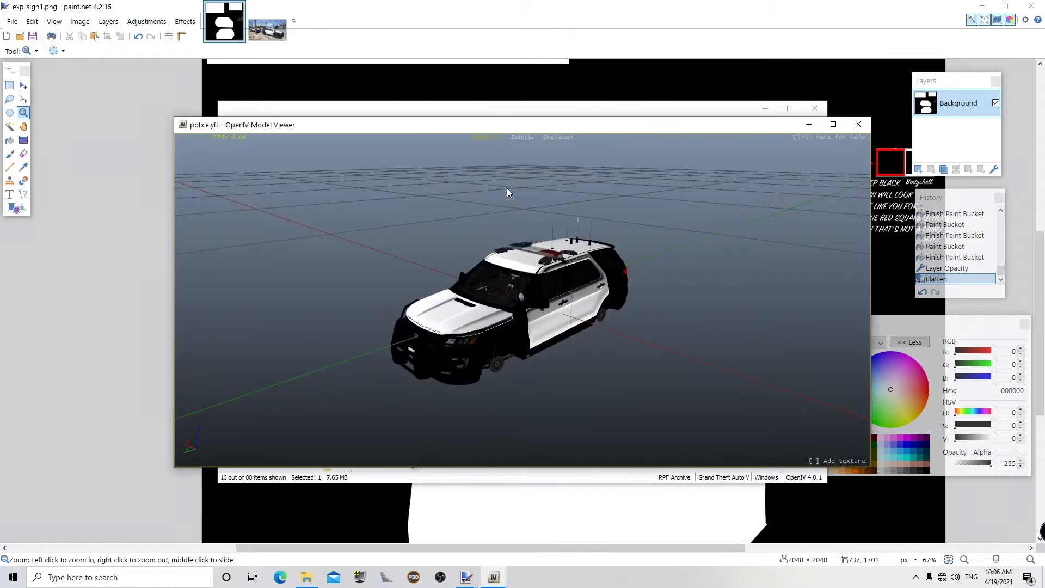
{"action": "left_click_drag", "start_coordinate": [570, 329], "coordinate": [400, 272]}
{"action": "scroll", "coordinate": [452, 282], "scroll_direction": "up", "scroll_amount": 5}
{"action": "scroll", "coordinate": [495, 286], "scroll_direction": "down", "scroll_amount": 5}
{"action": "scroll", "coordinate": [495, 286], "scroll_direction": "up", "scroll_amount": 5}
{"action": "scroll", "coordinate": [396, 272], "scroll_direction": "down", "scroll_amount": 5}
{"action": "scroll", "coordinate": [397, 272], "scroll_direction": "up", "scroll_amount": 5}
{"action": "scroll", "coordinate": [397, 272], "scroll_direction": "down", "scroll_amount": 2}
{"action": "left_click_drag", "start_coordinate": [396, 273], "coordinate": [348, 270]}
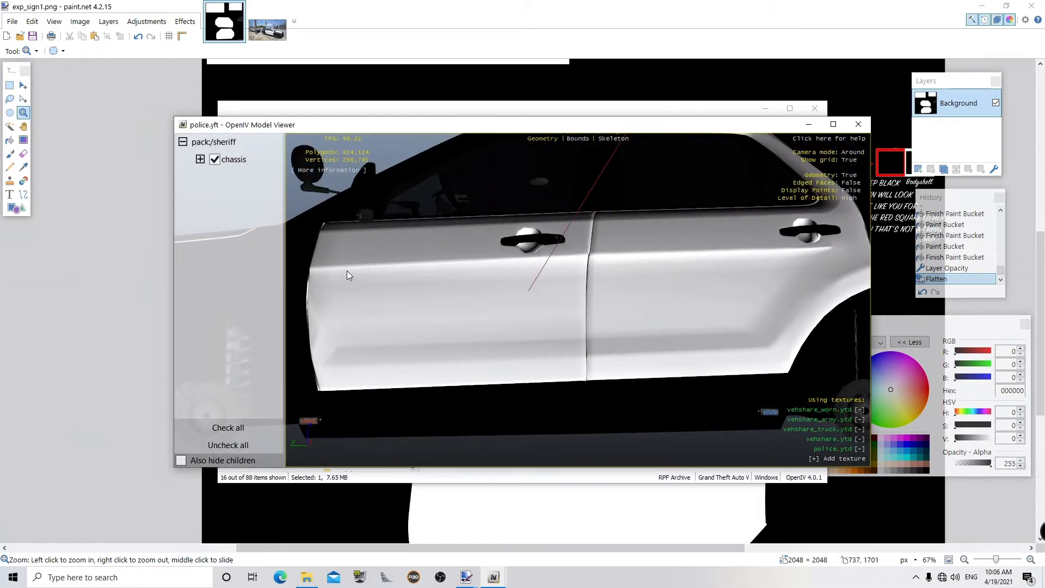
- Examine the passenger side of the model, checking the white area's rear edge near the wheel arch and the front door edge
{"action": "left_click_drag", "start_coordinate": [348, 270], "coordinate": [474, 331]}
{"action": "scroll", "coordinate": [397, 232], "scroll_direction": "up", "scroll_amount": 4}
{"action": "scroll", "coordinate": [357, 232], "scroll_direction": "down", "scroll_amount": 2}
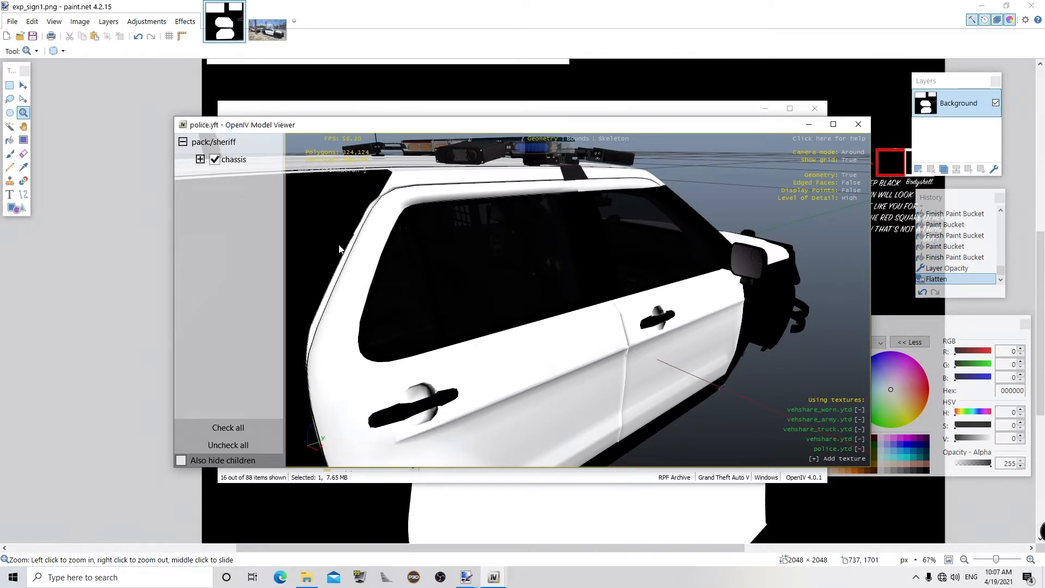
{"action": "scroll", "coordinate": [357, 275], "scroll_direction": "up", "scroll_amount": 1}
{"action": "scroll", "coordinate": [357, 275], "scroll_direction": "down", "scroll_amount": 1}
{"action": "left_click_drag", "start_coordinate": [355, 266], "coordinate": [351, 214]}
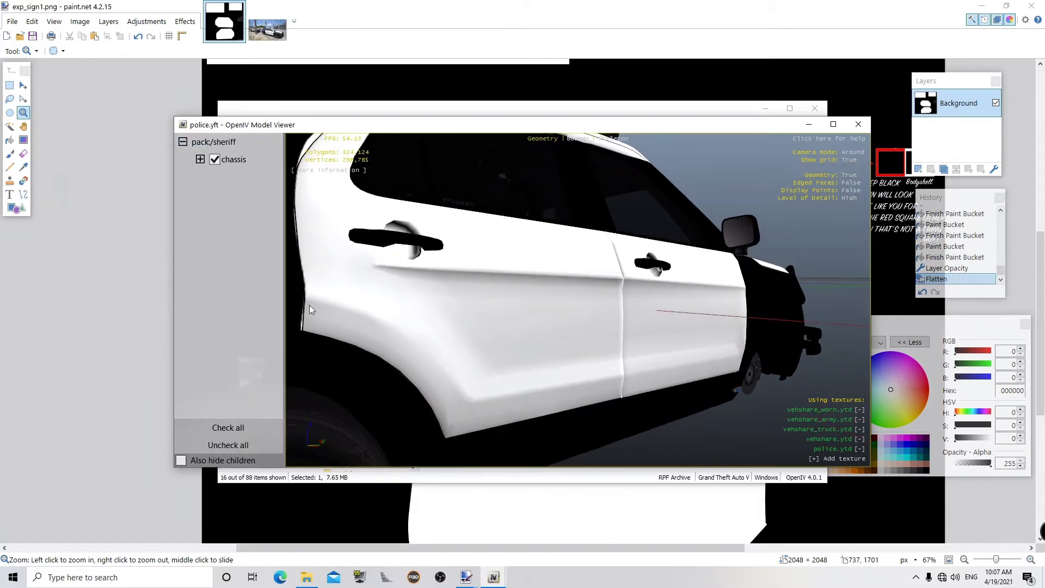
{"action": "left_click_drag", "start_coordinate": [322, 312], "coordinate": [325, 321]}
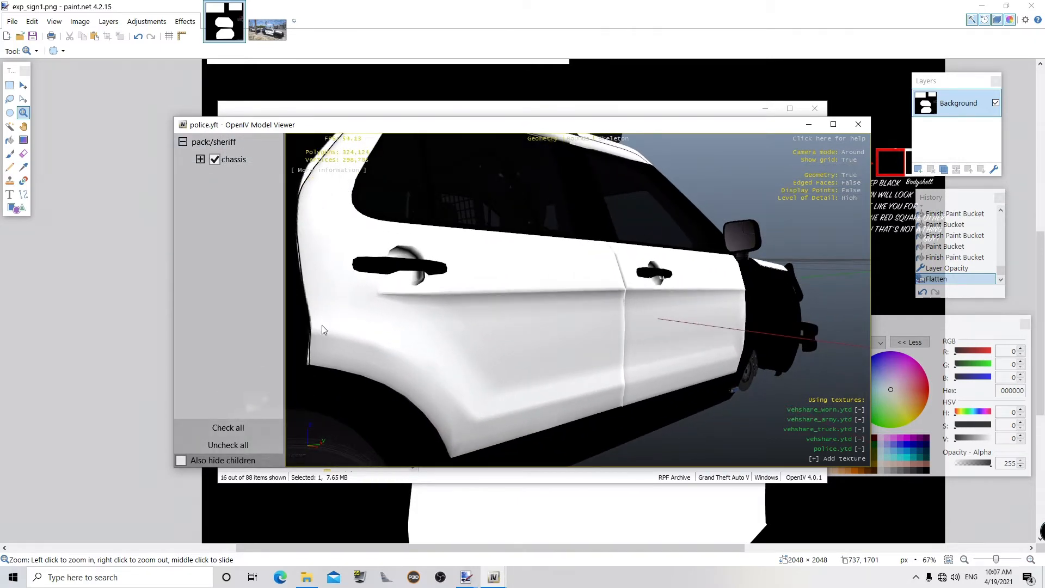
{"action": "scroll", "coordinate": [322, 324], "scroll_direction": "down", "scroll_amount": 5}
{"action": "left_click_drag", "start_coordinate": [460, 307], "coordinate": [311, 301]}
{"action": "scroll", "coordinate": [568, 344], "scroll_direction": "up", "scroll_amount": 5}
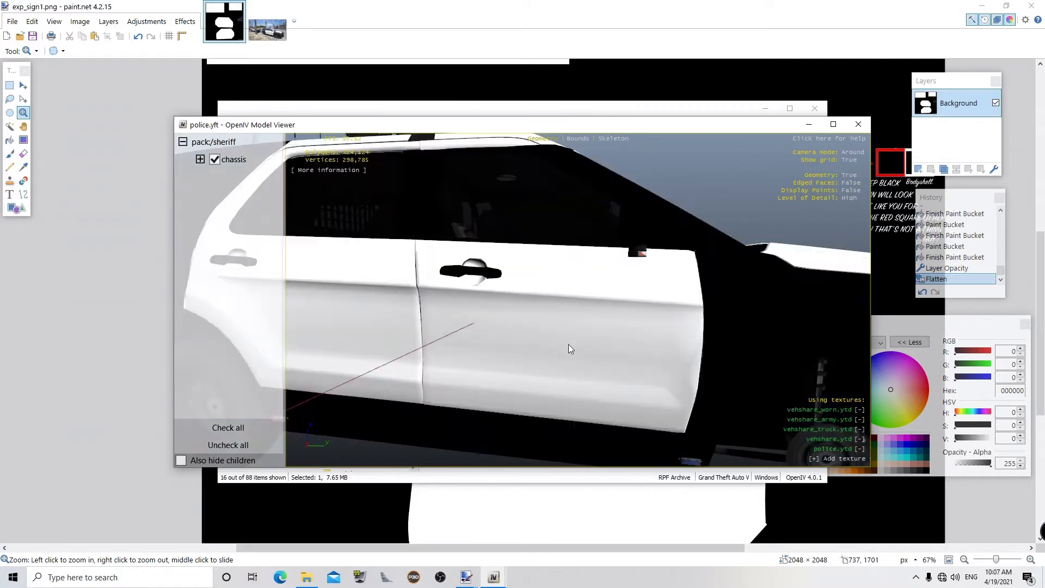
- Compare the front and rear edges of the white doors on both sides of the model, and close the model viewer
{"action": "left_click_drag", "start_coordinate": [611, 329], "coordinate": [334, 301]}
{"action": "scroll", "coordinate": [398, 273], "scroll_direction": "up", "scroll_amount": 3}
{"action": "scroll", "coordinate": [398, 273], "scroll_direction": "down", "scroll_amount": 3}
{"action": "left_click_drag", "start_coordinate": [398, 273], "coordinate": [311, 300]}
{"action": "scroll", "coordinate": [334, 280], "scroll_direction": "down", "scroll_amount": 3}
{"action": "scroll", "coordinate": [363, 275], "scroll_direction": "up", "scroll_amount": 3}
{"action": "scroll", "coordinate": [363, 280], "scroll_direction": "down", "scroll_amount": 3}
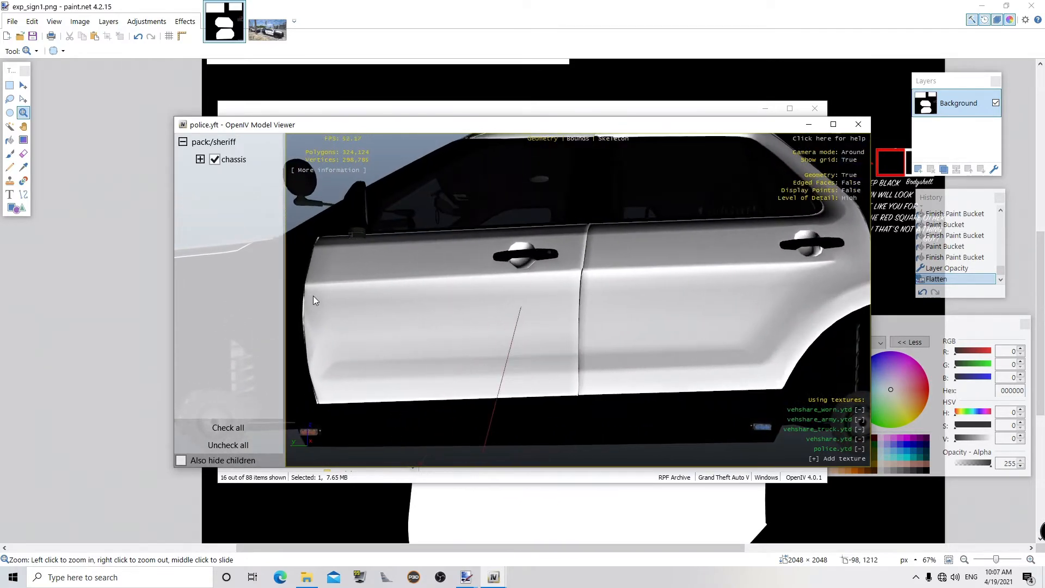
{"action": "left_click_drag", "start_coordinate": [314, 297], "coordinate": [197, 307]}
{"action": "left_click_drag", "start_coordinate": [468, 306], "coordinate": [656, 341]}
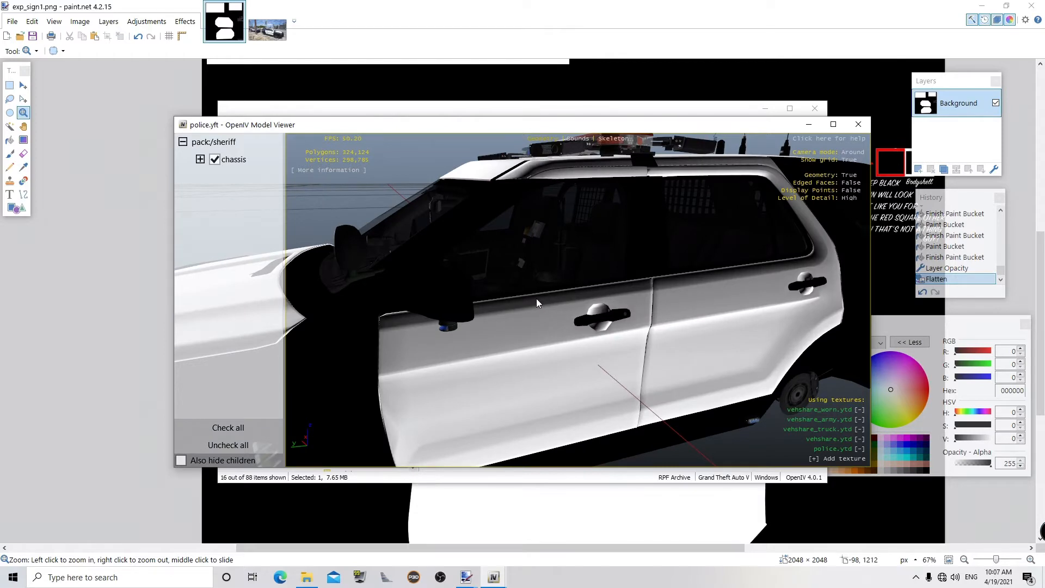
{"action": "left_click_drag", "start_coordinate": [430, 269], "coordinate": [869, 281]}
{"action": "left_click_drag", "start_coordinate": [470, 260], "coordinate": [610, 253]}
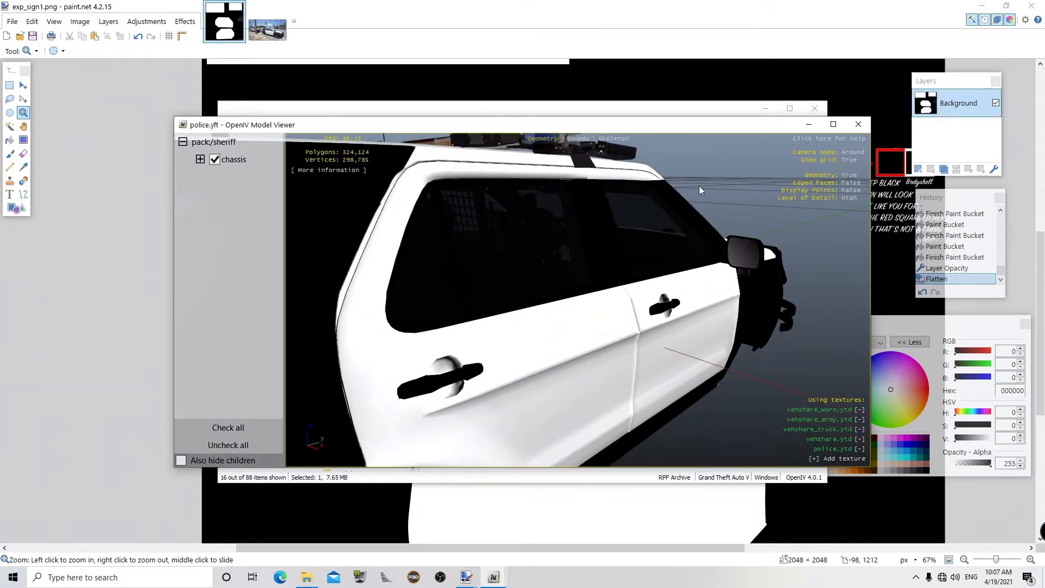
{"action": "left_click", "coordinate": [858, 124]}
- Return to paint.net, close the flattened exp_sign1 image and open LSMPD_16FPIU.pdn from the PROJECTS folder
{"action": "left_click", "coordinate": [514, 10]}
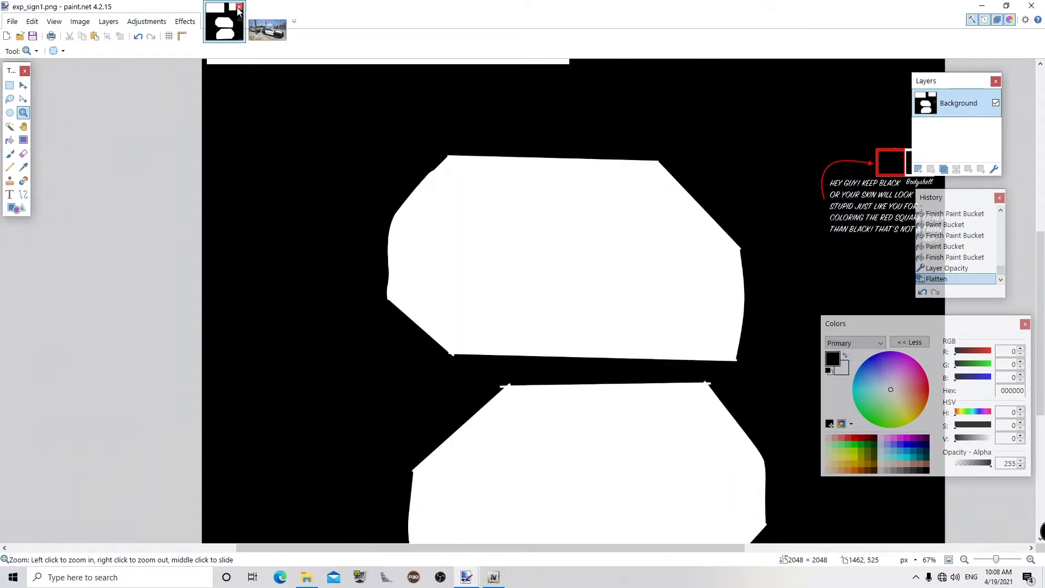
{"action": "left_click", "coordinate": [238, 8]}
{"action": "left_click", "coordinate": [12, 21]}
{"action": "left_click", "coordinate": [21, 47]}
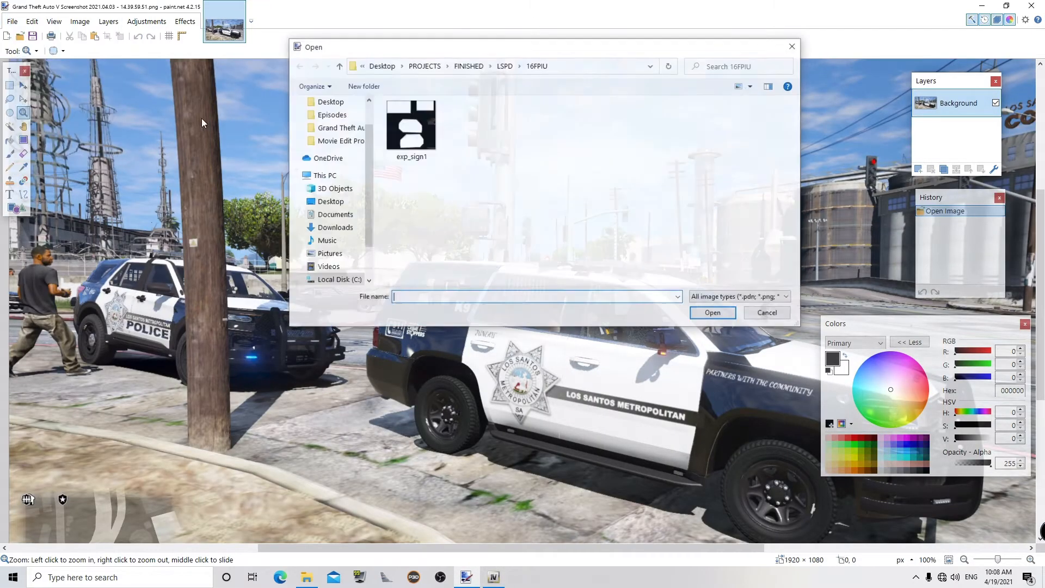
{"action": "left_click", "coordinate": [432, 66]}
{"action": "scroll", "coordinate": [664, 206], "scroll_direction": "down", "scroll_amount": 3}
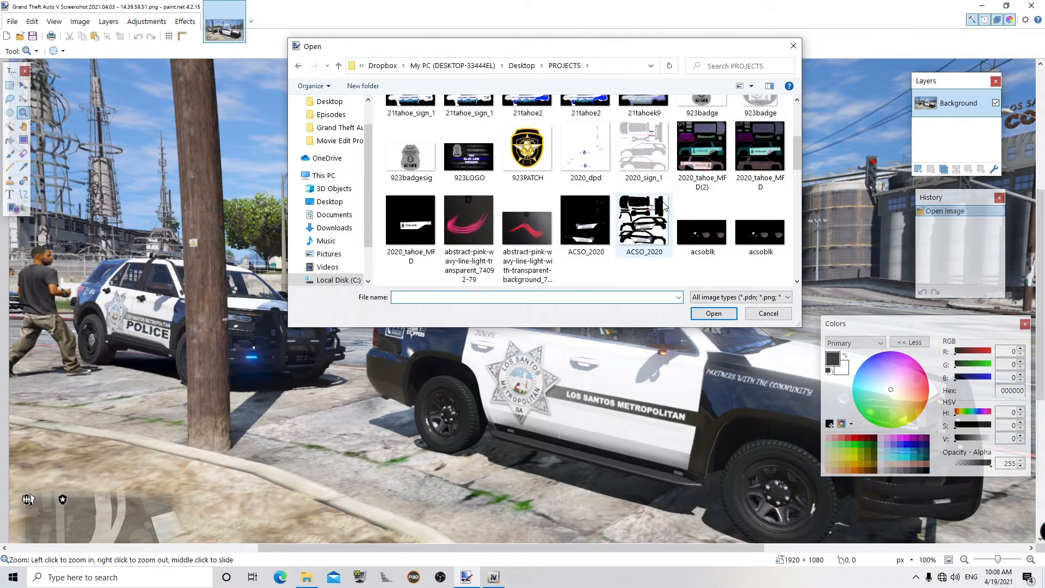
{"action": "scroll", "coordinate": [664, 206], "scroll_direction": "down", "scroll_amount": 10}
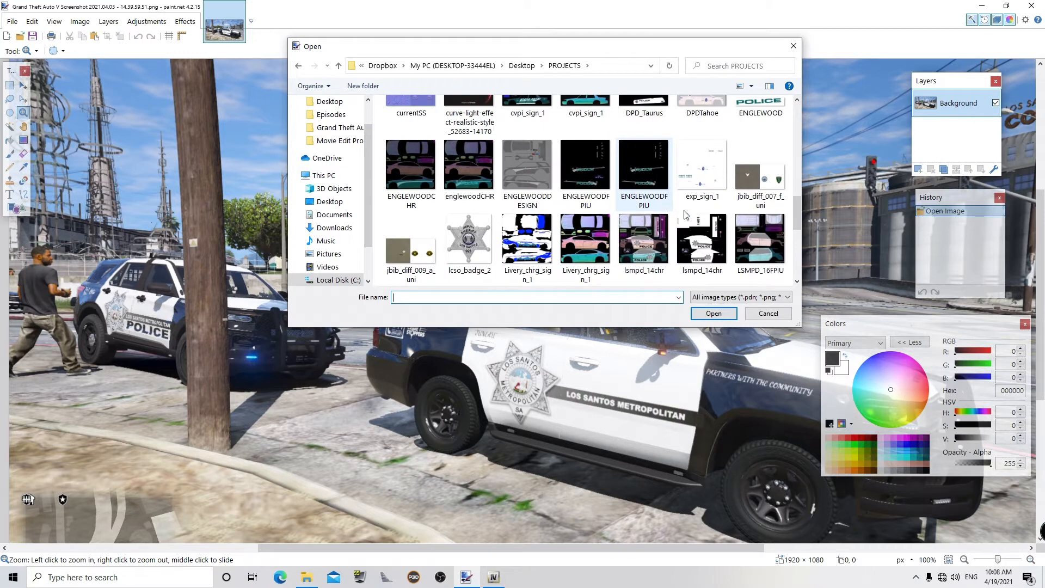
{"action": "double_click", "coordinate": [763, 223]}
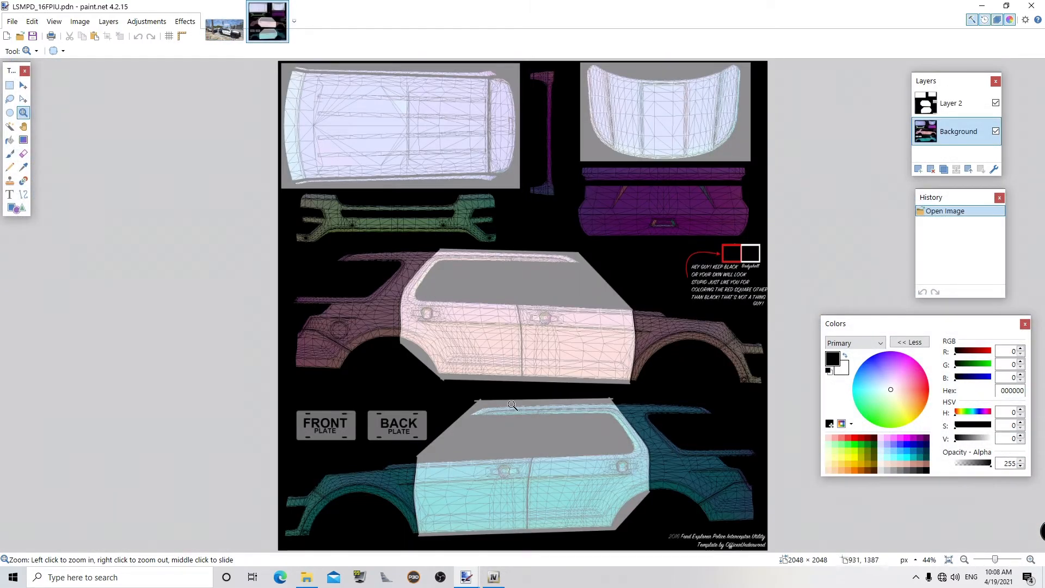
- Examine the rear edge of the upper template side's white door area around the window pillar and roof line
{"action": "scroll", "coordinate": [420, 288], "scroll_direction": "up", "scroll_amount": 16}
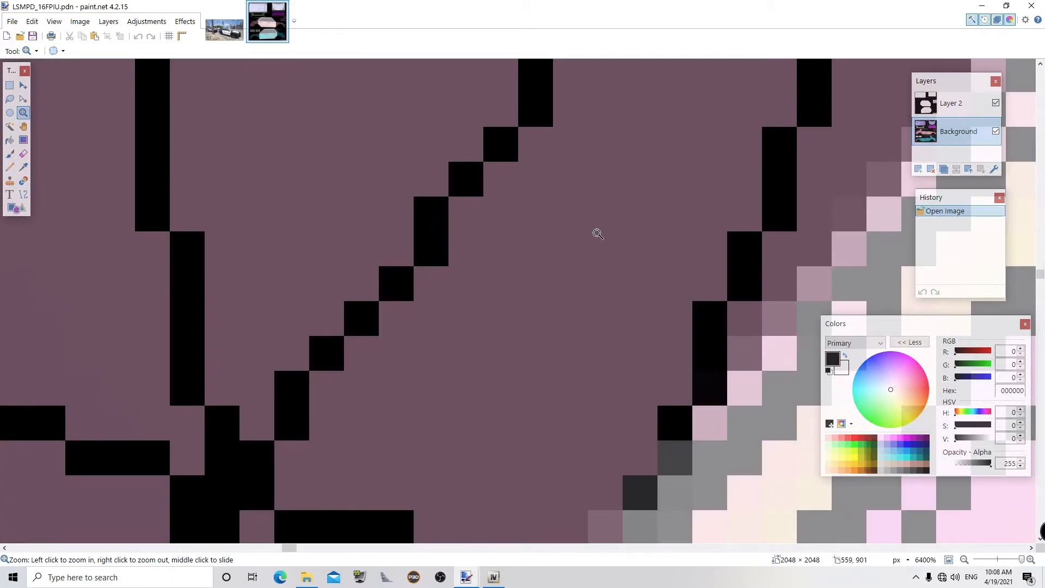
{"action": "scroll", "coordinate": [597, 234], "scroll_direction": "down", "scroll_amount": 5}
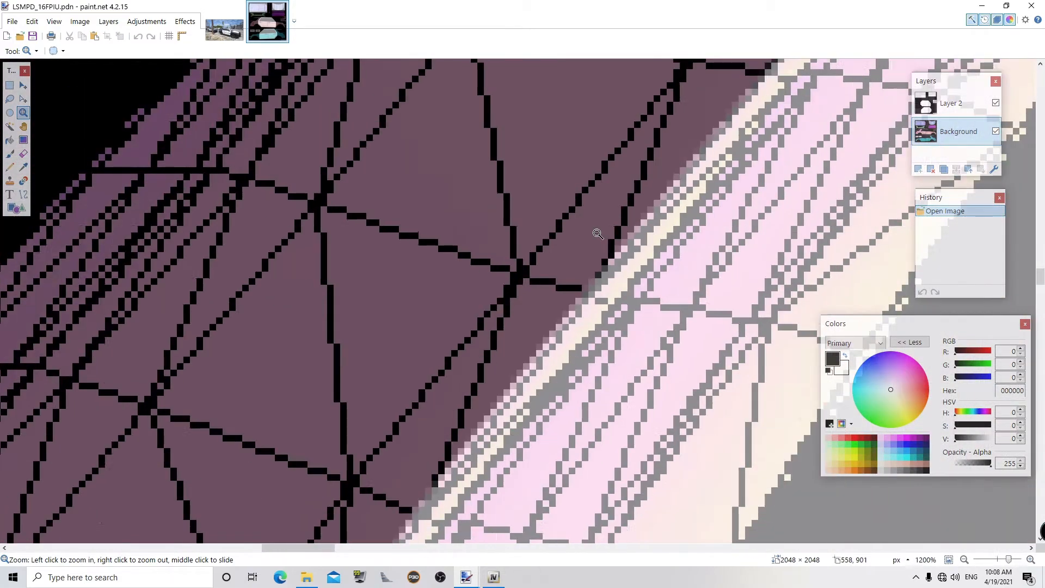
{"action": "scroll", "coordinate": [597, 234], "scroll_direction": "down", "scroll_amount": 6}
{"action": "scroll", "coordinate": [680, 179], "scroll_direction": "down", "scroll_amount": 4}
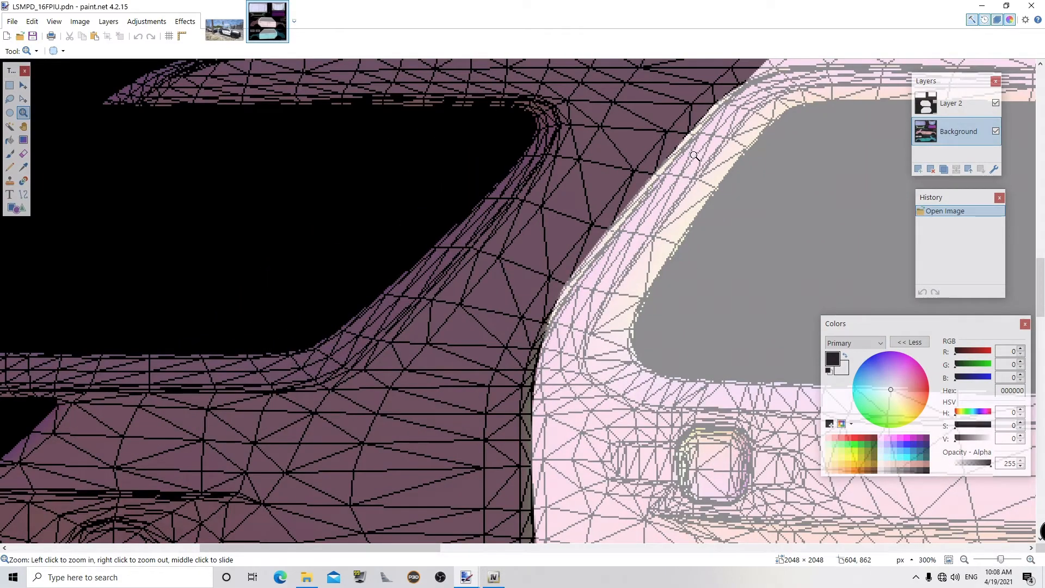
{"action": "scroll", "coordinate": [694, 158], "scroll_direction": "up", "scroll_amount": 5}
{"action": "scroll", "coordinate": [697, 156], "scroll_direction": "down", "scroll_amount": 1}
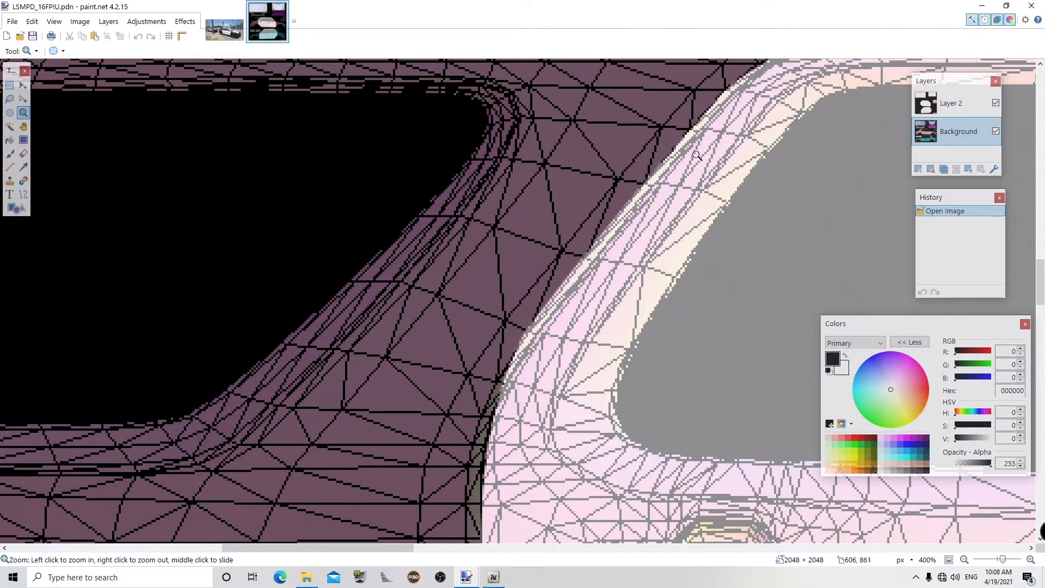
{"action": "scroll", "coordinate": [810, 219], "scroll_direction": "up", "scroll_amount": 3}
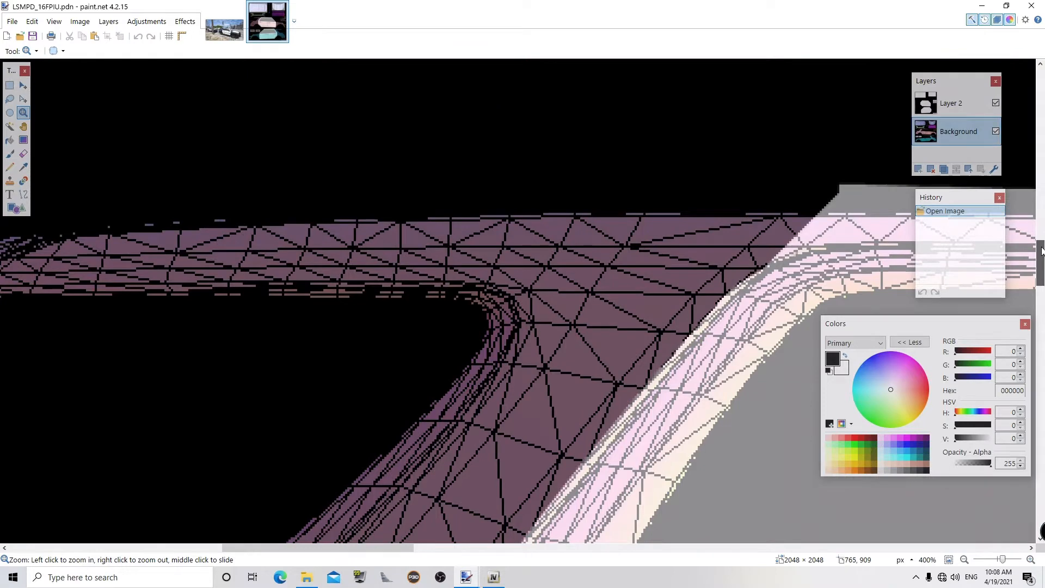
{"action": "scroll", "coordinate": [720, 266], "scroll_direction": "up", "scroll_amount": 2}
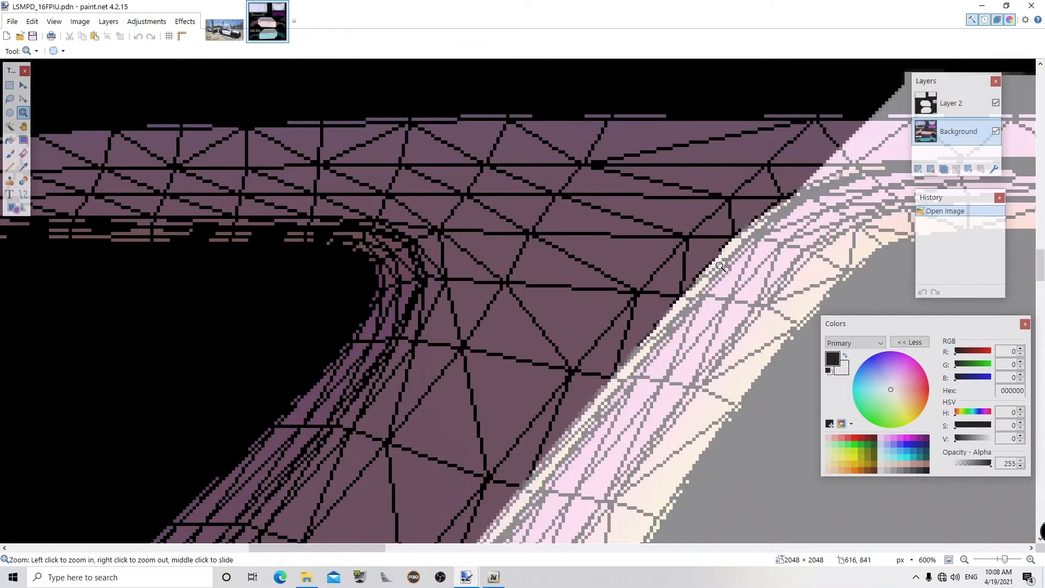
{"action": "scroll", "coordinate": [720, 266], "scroll_direction": "down", "scroll_amount": 3}
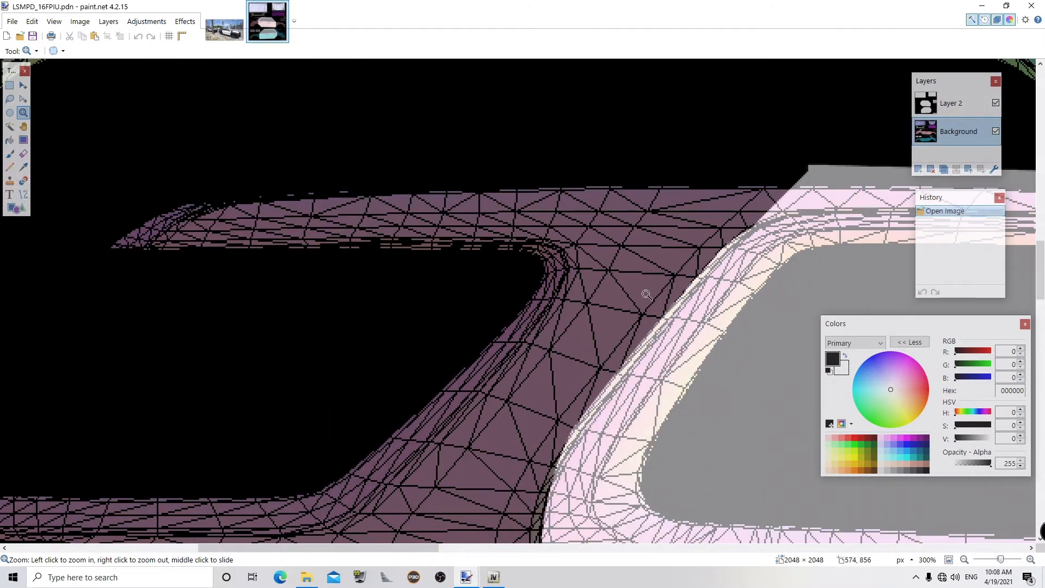
{"action": "scroll", "coordinate": [690, 328], "scroll_direction": "up", "scroll_amount": 1}
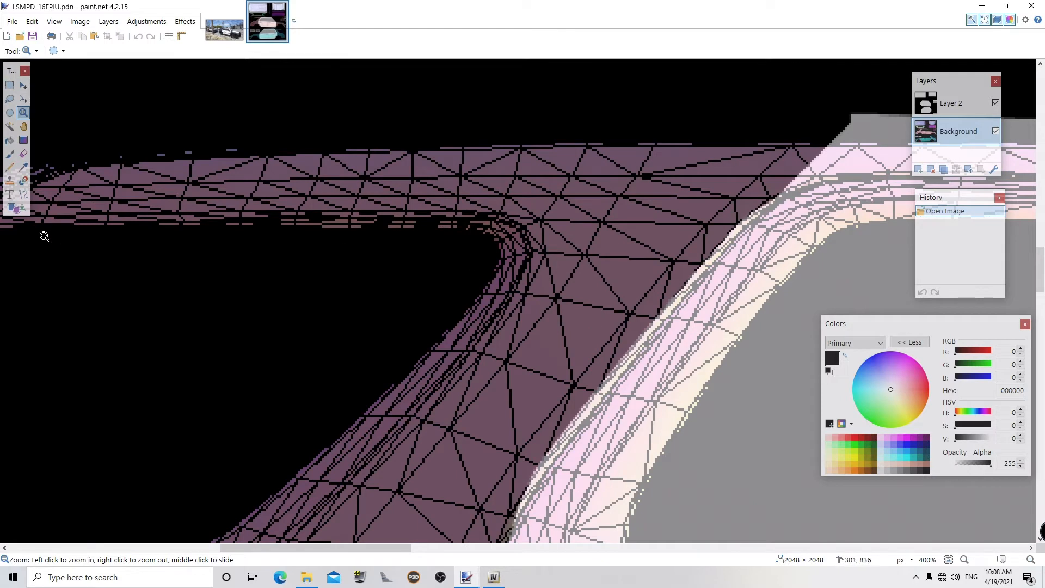
- On Layer 2, draw a black curve with brush width 5 along the white door area's rear edge beside the window pillar
{"action": "left_click", "coordinate": [23, 194]}
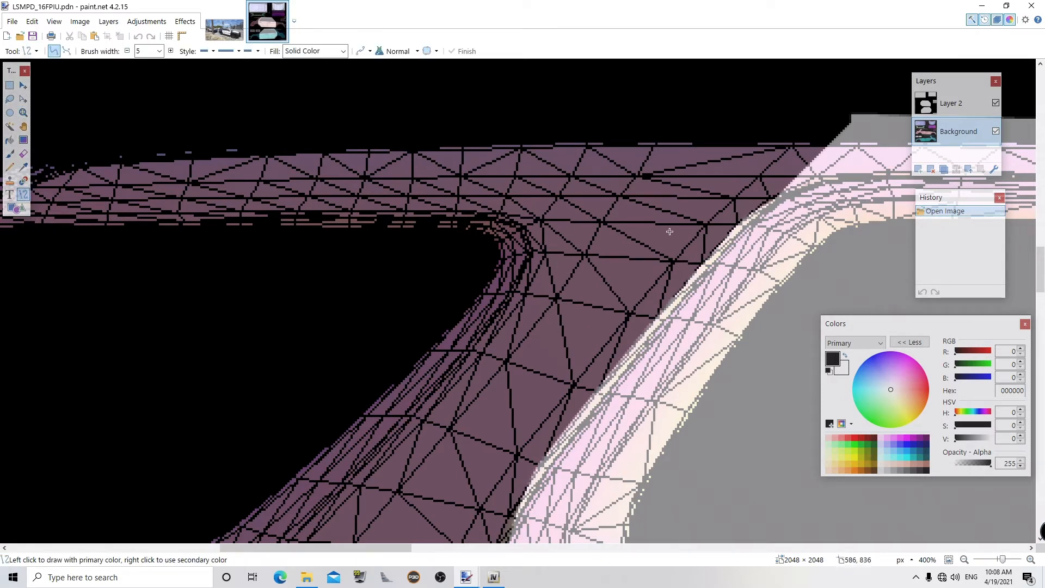
{"action": "left_click_drag", "start_coordinate": [778, 198], "coordinate": [722, 251]}
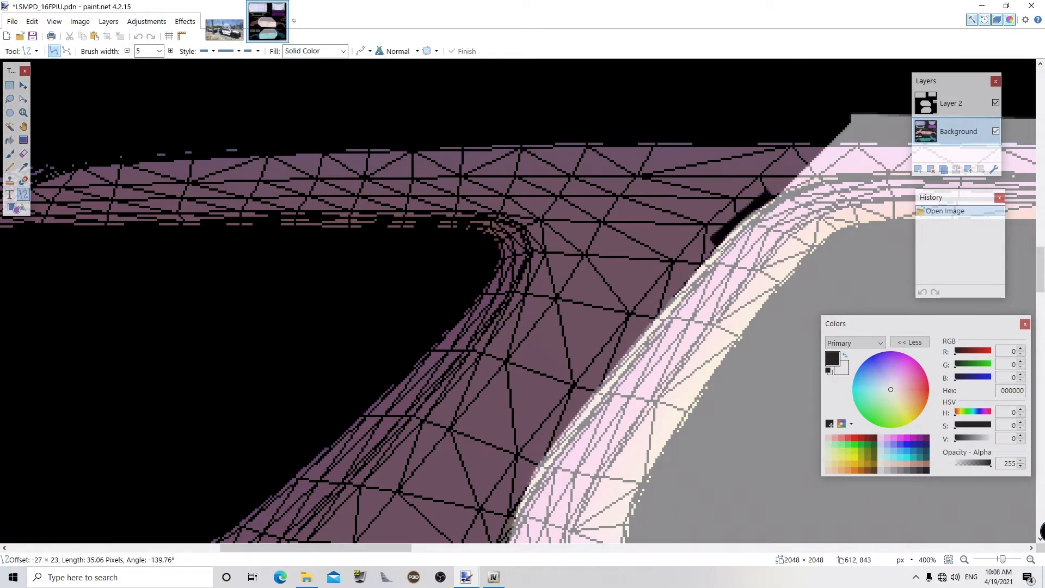
{"action": "key", "text": "ctrl+z"}
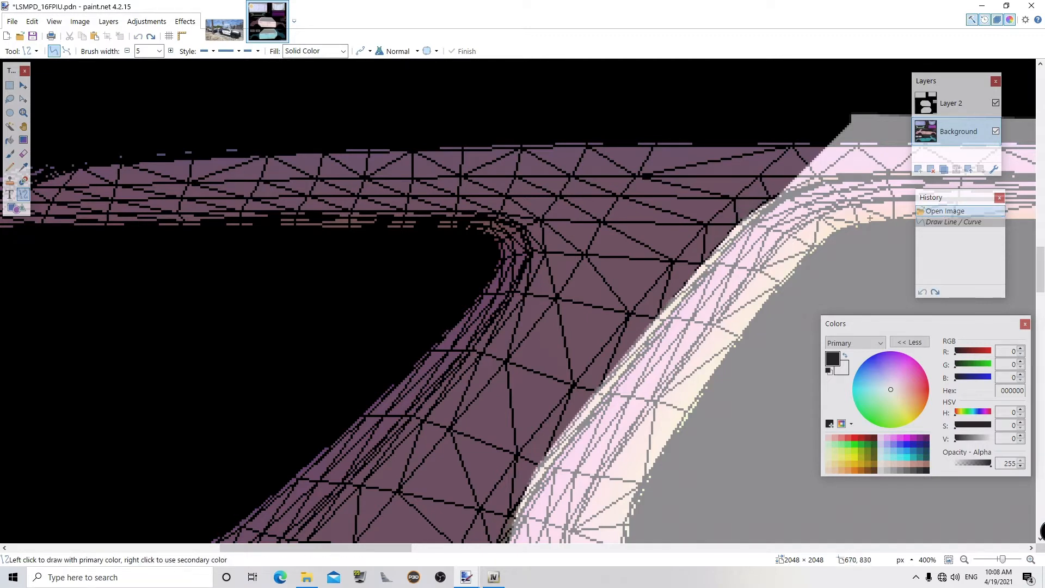
{"action": "left_click", "coordinate": [953, 101]}
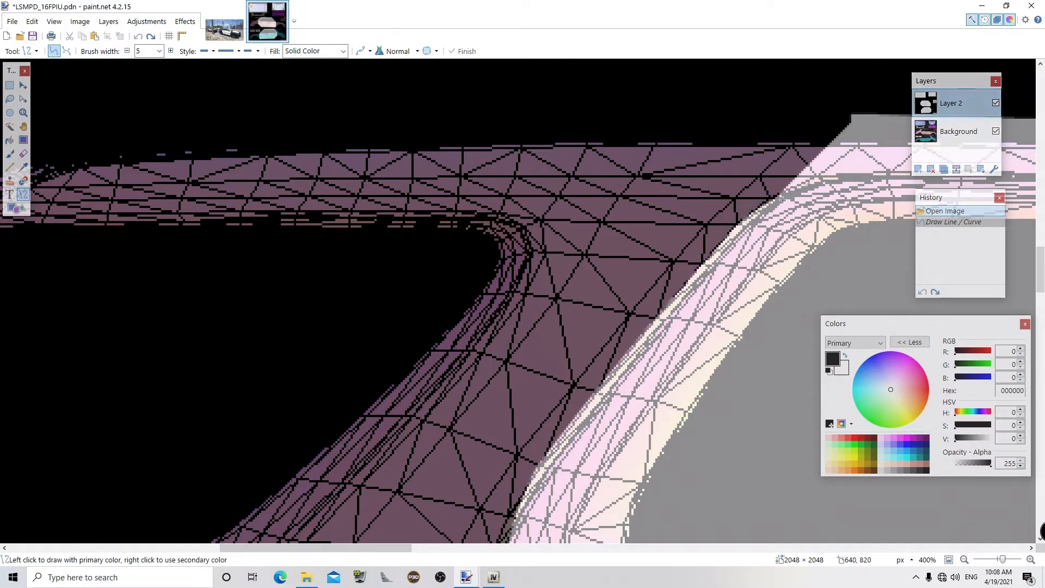
{"action": "mouse_move", "coordinate": [646, 326]}
{"action": "left_mouse_down"}
{"action": "mouse_move", "coordinate": [514, 521]}
{"action": "mouse_move", "coordinate": [510, 510]}
{"action": "left_mouse_up"}
{"action": "left_click_drag", "start_coordinate": [602, 405], "coordinate": [601, 404]}
{"action": "left_click_drag", "start_coordinate": [692, 301], "coordinate": [689, 291]}
{"action": "left_click_drag", "start_coordinate": [780, 204], "coordinate": [796, 189]}
{"action": "key", "text": "Return"}
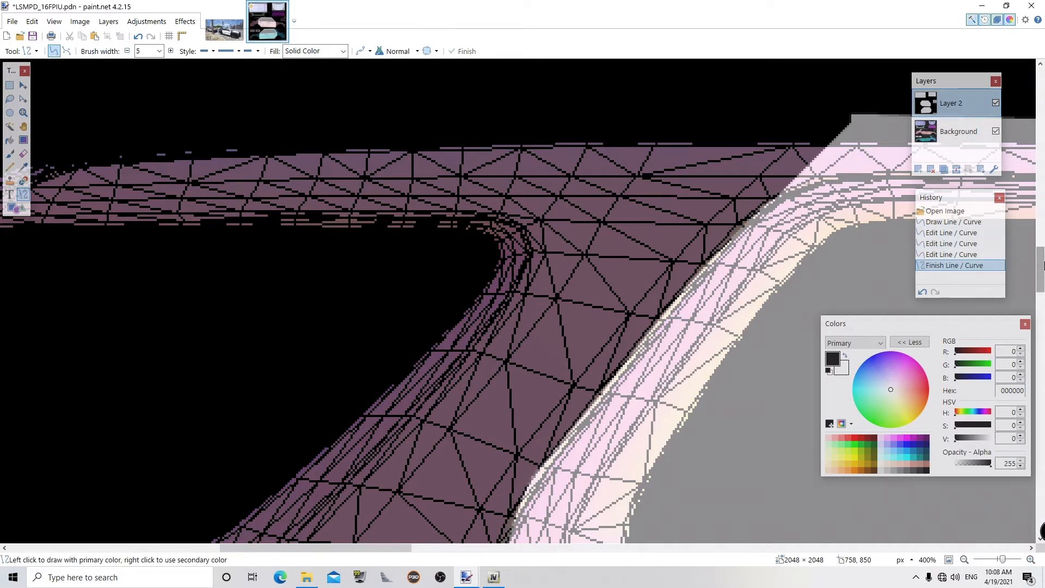
- Draw a second black curve continuing down the rear door edge below the pillar, and save the project
{"action": "left_click_drag", "start_coordinate": [1042, 264], "coordinate": [1042, 285]}
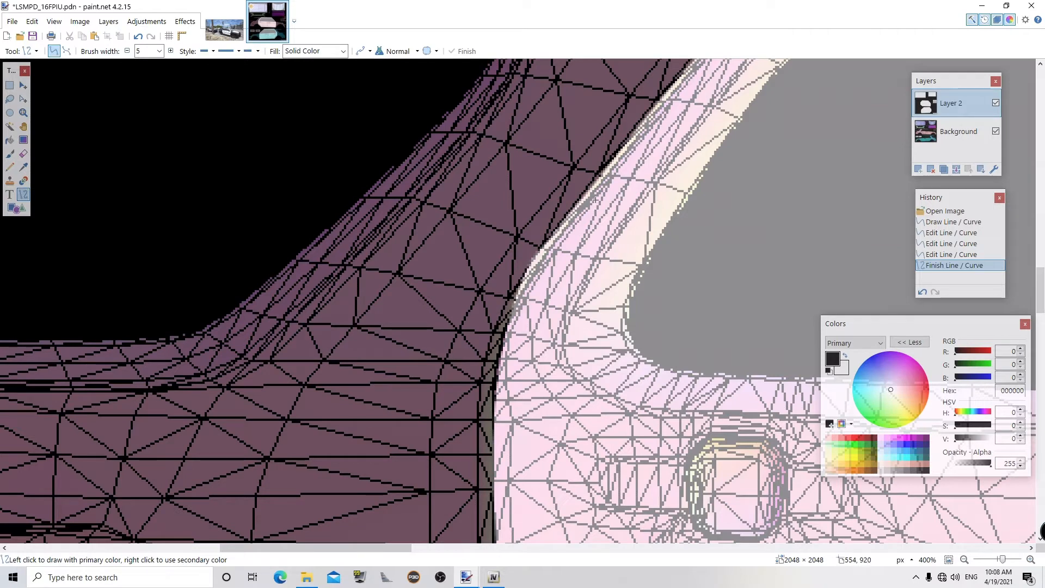
{"action": "mouse_move", "coordinate": [591, 195]}
{"action": "left_mouse_down"}
{"action": "mouse_move", "coordinate": [525, 273]}
{"action": "mouse_move", "coordinate": [504, 333]}
{"action": "mouse_move", "coordinate": [590, 202]}
{"action": "left_mouse_up"}
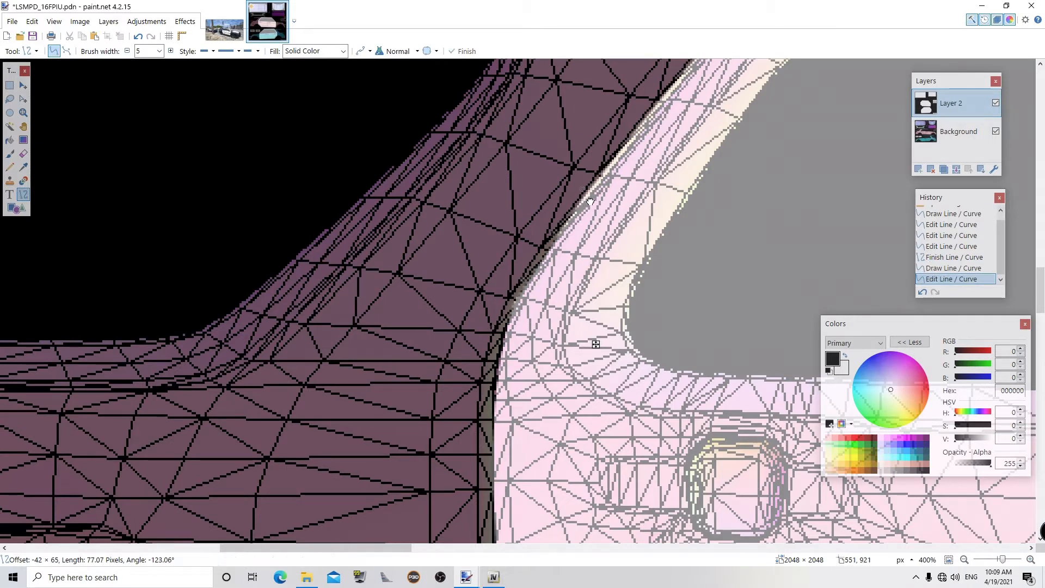
{"action": "key", "text": "Return"}
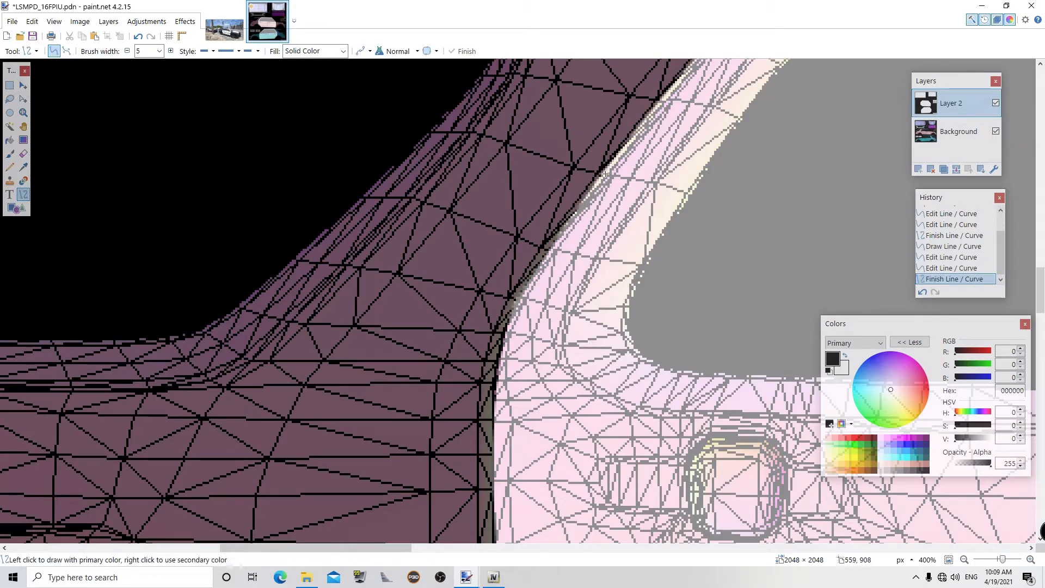
{"action": "key", "text": "ctrl+s"}
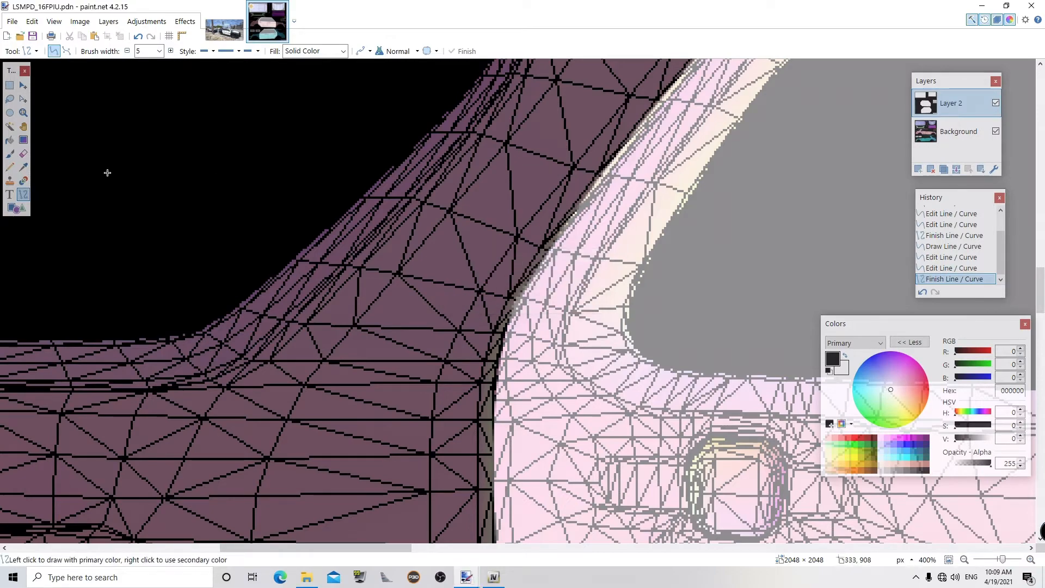
- Examine the white area's rear edge on the template where it meets the rear wheel arch
{"action": "left_click", "coordinate": [23, 112]}
{"action": "right_click", "coordinate": [384, 350]}
{"action": "left_click_drag", "start_coordinate": [1039, 290], "coordinate": [1033, 330]}
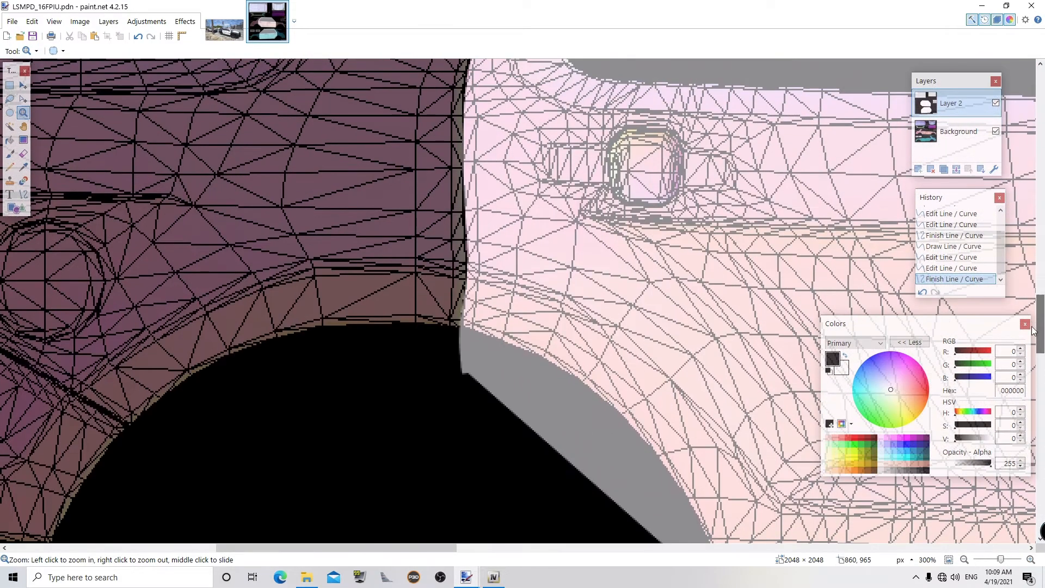
{"action": "left_click", "coordinate": [461, 293]}
{"action": "left_click", "coordinate": [462, 293]}
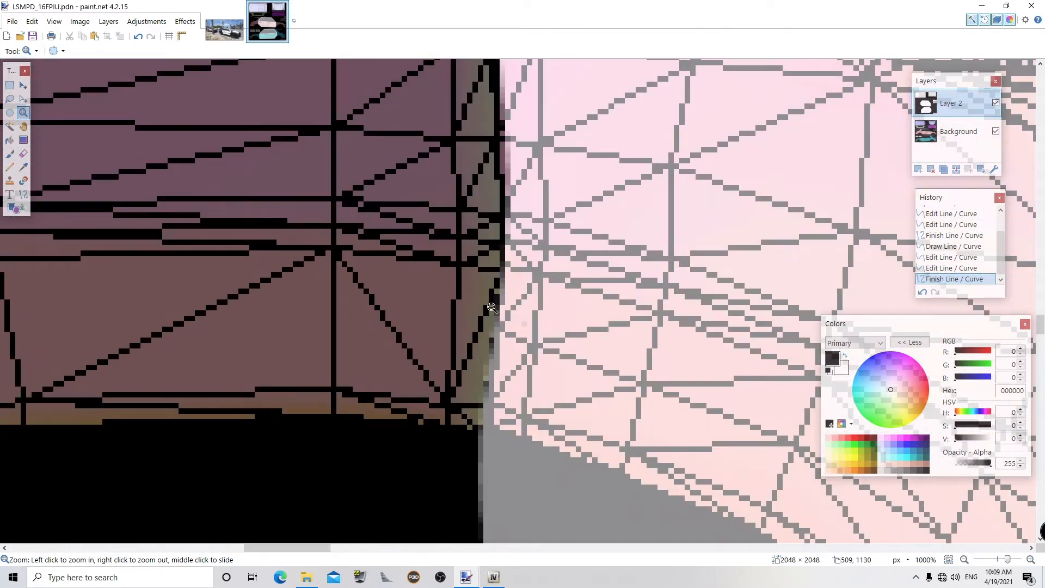
{"action": "right_click", "coordinate": [491, 308]}
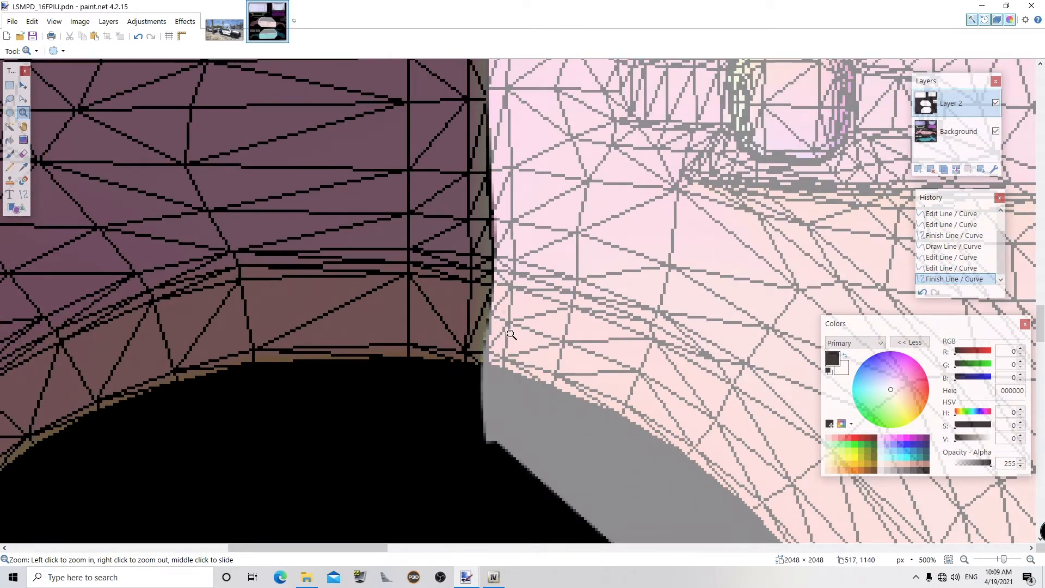
{"action": "left_click", "coordinate": [509, 334]}
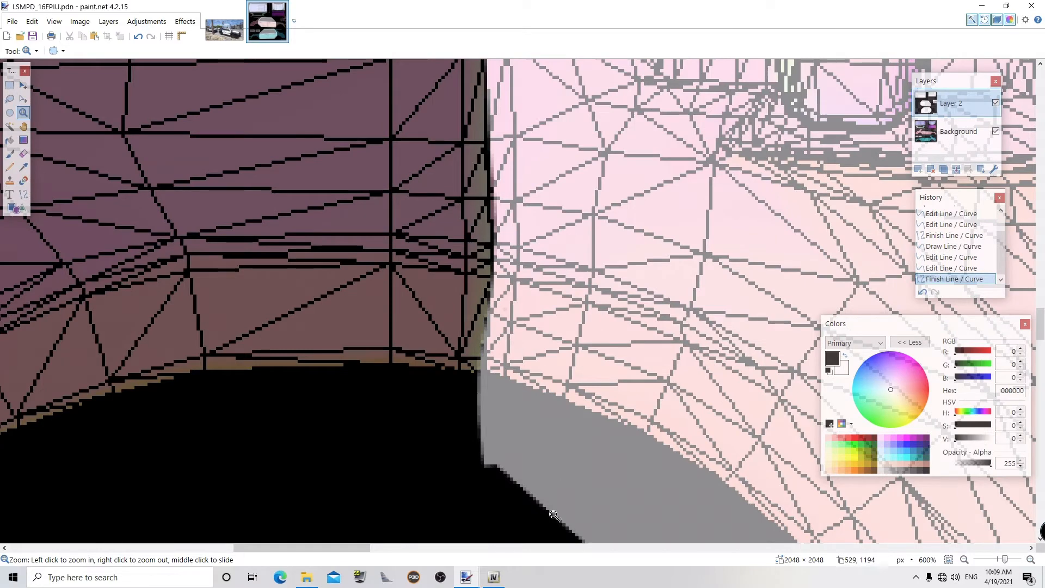
- Switch to the OpenIV model viewer and examine the passenger-side rear door edge near the wheel arch
{"action": "left_click", "coordinate": [501, 575]}
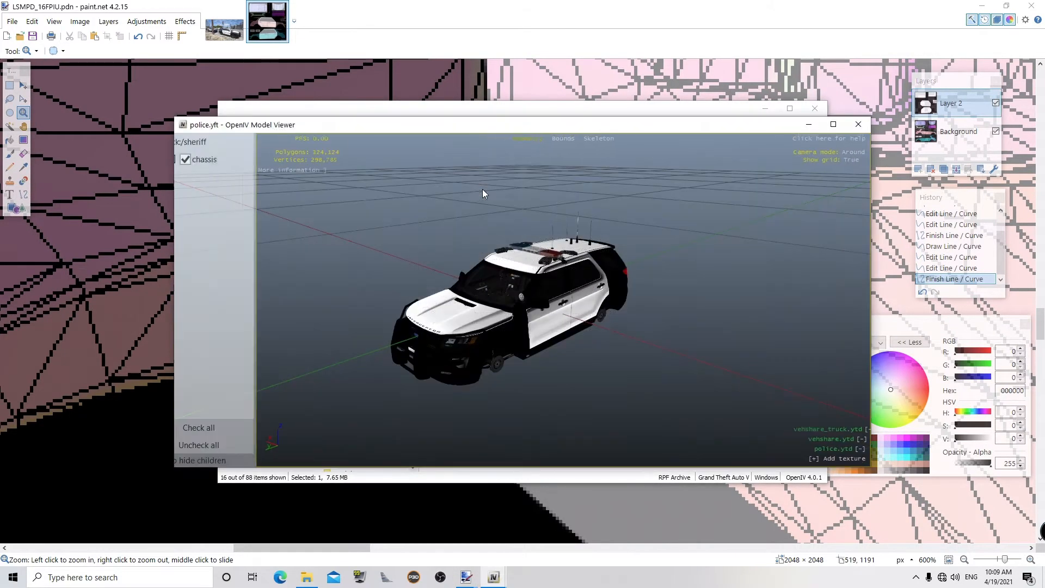
{"action": "left_click_drag", "start_coordinate": [207, 312], "coordinate": [800, 319]}
{"action": "left_click_drag", "start_coordinate": [394, 320], "coordinate": [517, 307]}
{"action": "scroll", "coordinate": [383, 287], "scroll_direction": "up", "scroll_amount": 6}
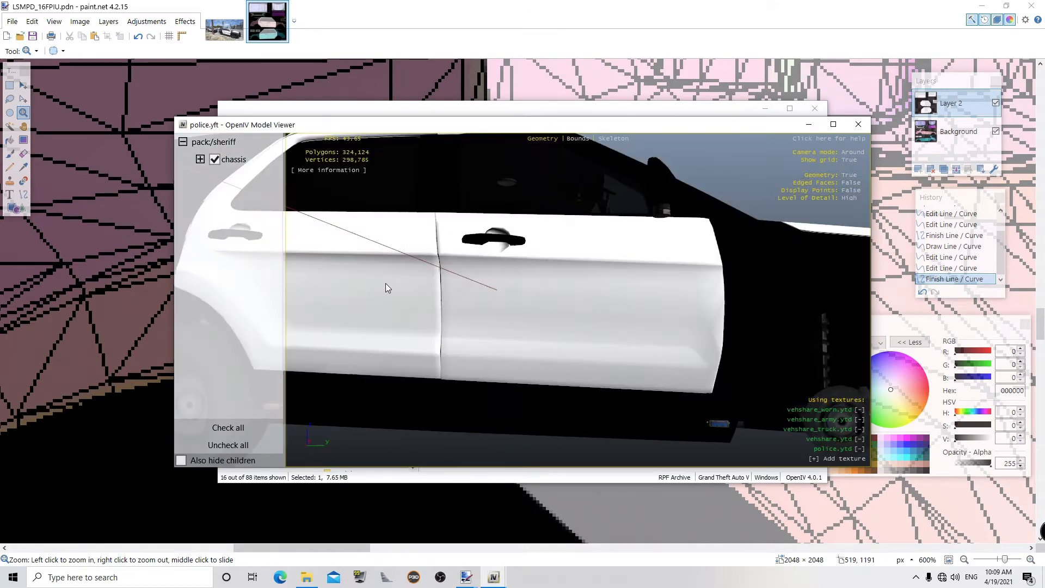
{"action": "left_click_drag", "start_coordinate": [386, 287], "coordinate": [470, 306]}
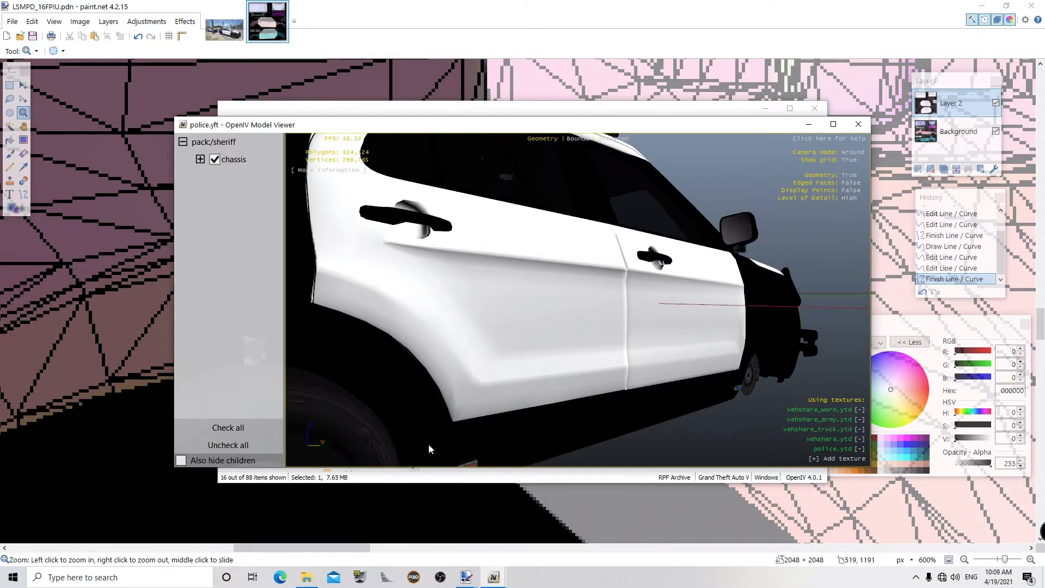
- Return to paint.net, draw a short black line along the white rear door edge above the wheel arch, and save
{"action": "left_click", "coordinate": [677, 21]}
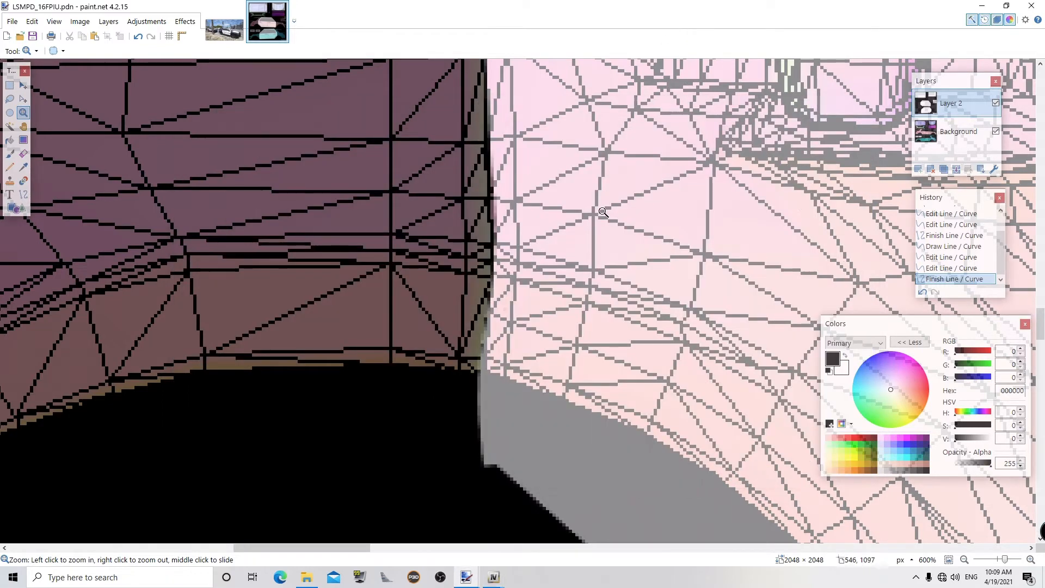
{"action": "left_click", "coordinate": [23, 194]}
{"action": "left_click_drag", "start_coordinate": [494, 294], "coordinate": [478, 412]}
{"action": "key", "text": "Return"}
{"action": "left_click", "coordinate": [23, 112]}
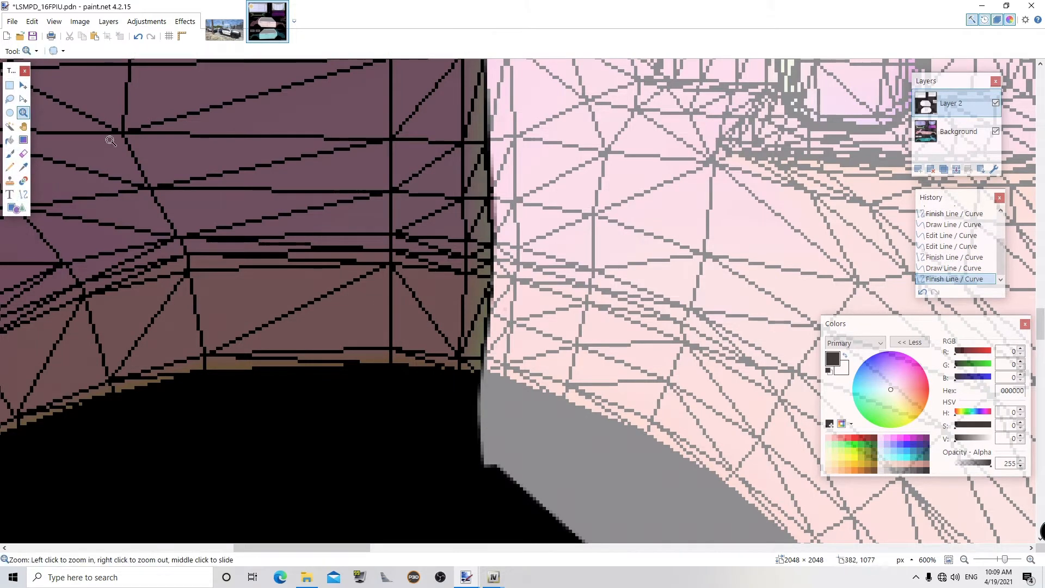
{"action": "right_click", "coordinate": [383, 203]}
{"action": "key", "text": "ctrl+s"}
- View the front door edge on the template, and switch to the OpenIV model viewer to view the driver's side doors
{"action": "right_click", "coordinate": [427, 171]}
{"action": "mouse_move", "coordinate": [545, 547]}
{"action": "left_mouse_down"}
{"action": "mouse_move", "coordinate": [748, 561]}
{"action": "mouse_move", "coordinate": [771, 549]}
{"action": "left_mouse_up"}
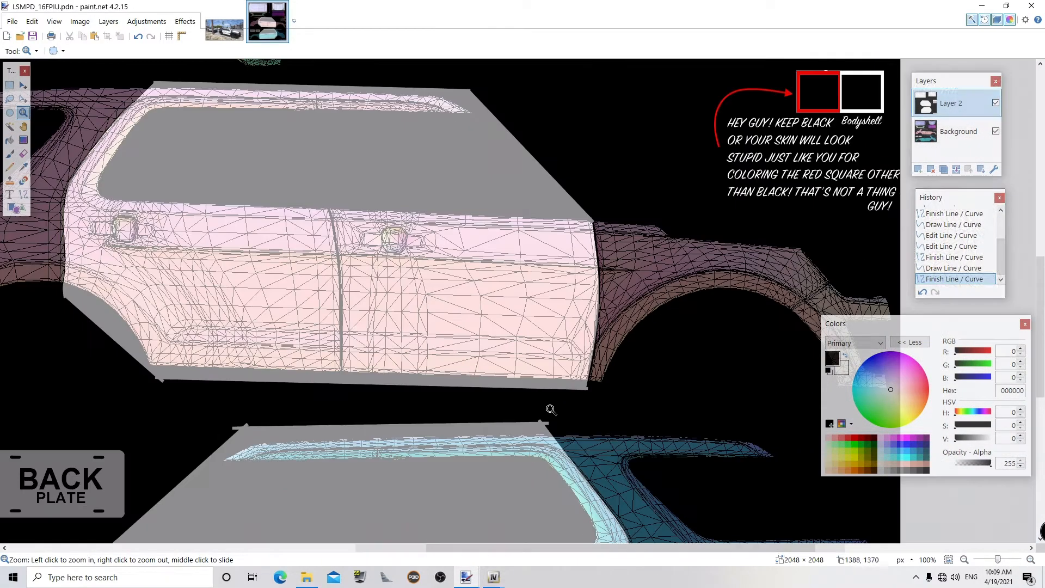
{"action": "left_click", "coordinate": [483, 576]}
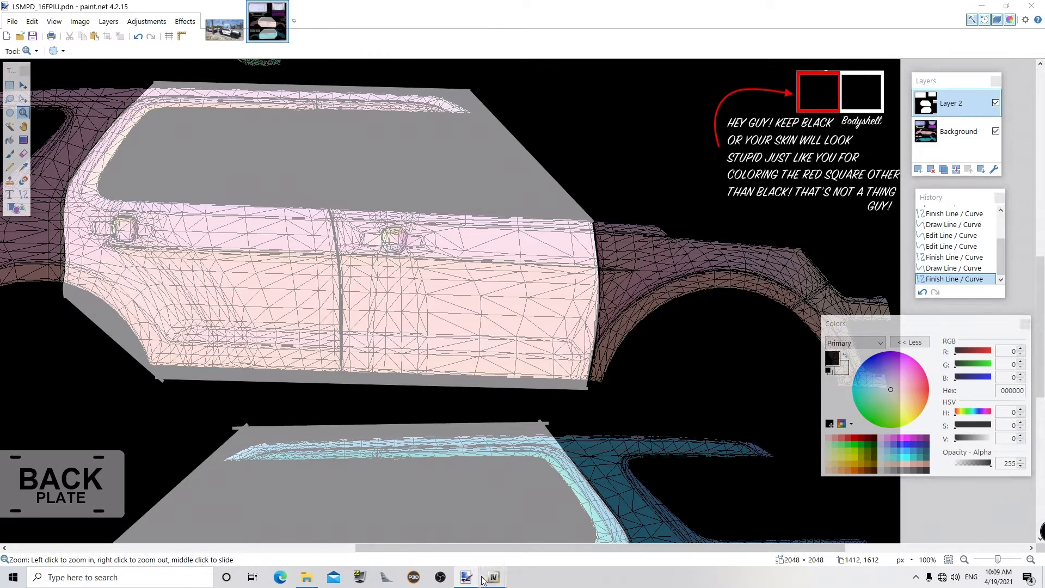
{"action": "left_click", "coordinate": [539, 508]}
{"action": "left_click_drag", "start_coordinate": [597, 331], "coordinate": [344, 308]}
{"action": "scroll", "coordinate": [498, 285], "scroll_direction": "down", "scroll_amount": 3}
{"action": "scroll", "coordinate": [498, 286], "scroll_direction": "up", "scroll_amount": 3}
{"action": "left_click_drag", "start_coordinate": [566, 277], "coordinate": [464, 276]}
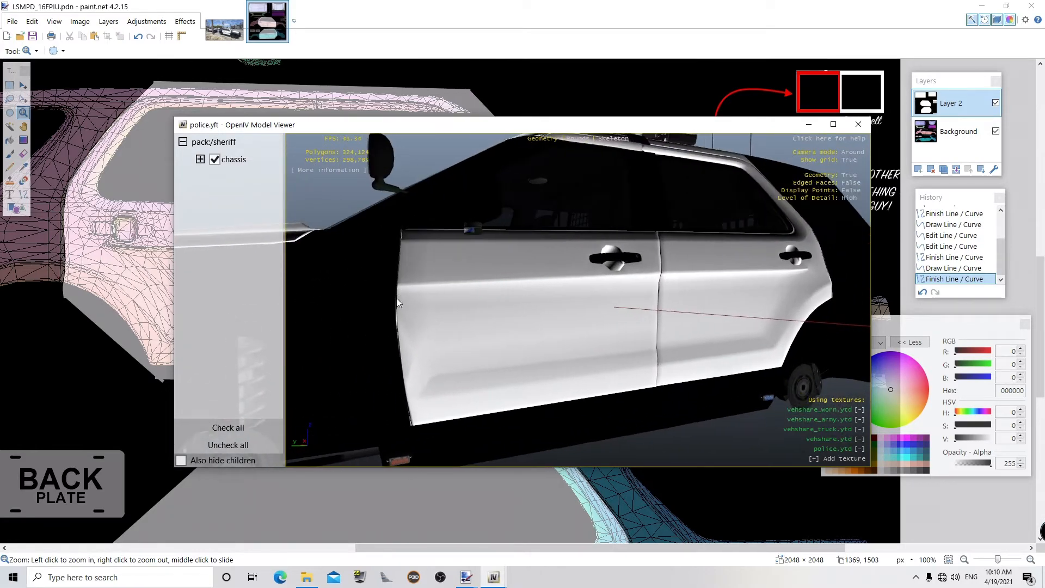
- Inspect the front edge of the driver's front door on the model up close
{"action": "scroll", "coordinate": [393, 307], "scroll_direction": "up", "scroll_amount": 3}
{"action": "scroll", "coordinate": [392, 307], "scroll_direction": "down", "scroll_amount": 3}
{"action": "left_click_drag", "start_coordinate": [393, 311], "coordinate": [352, 310]}
{"action": "scroll", "coordinate": [318, 312], "scroll_direction": "up", "scroll_amount": 3}
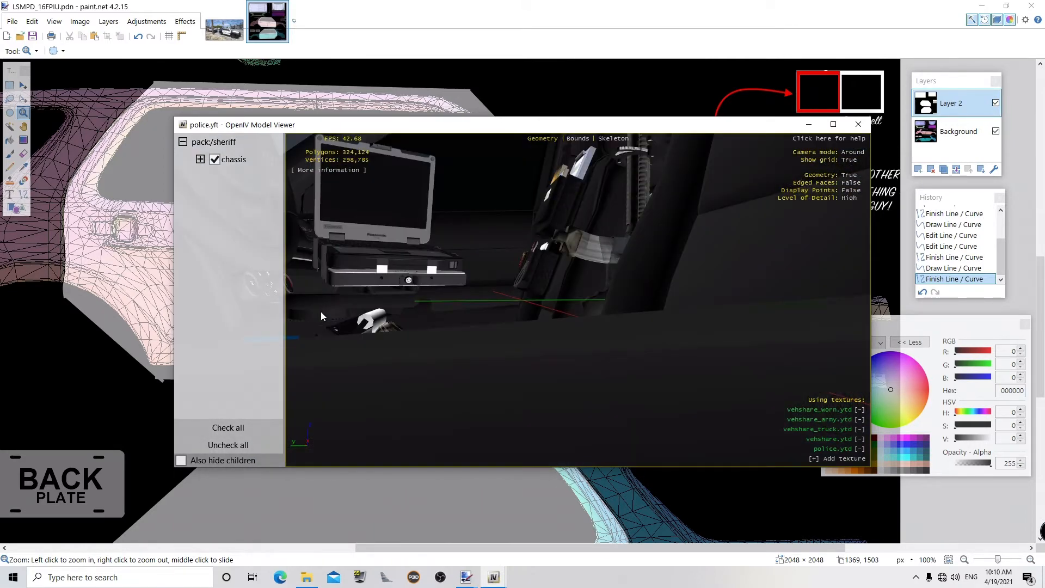
{"action": "scroll", "coordinate": [321, 316], "scroll_direction": "down", "scroll_amount": 3}
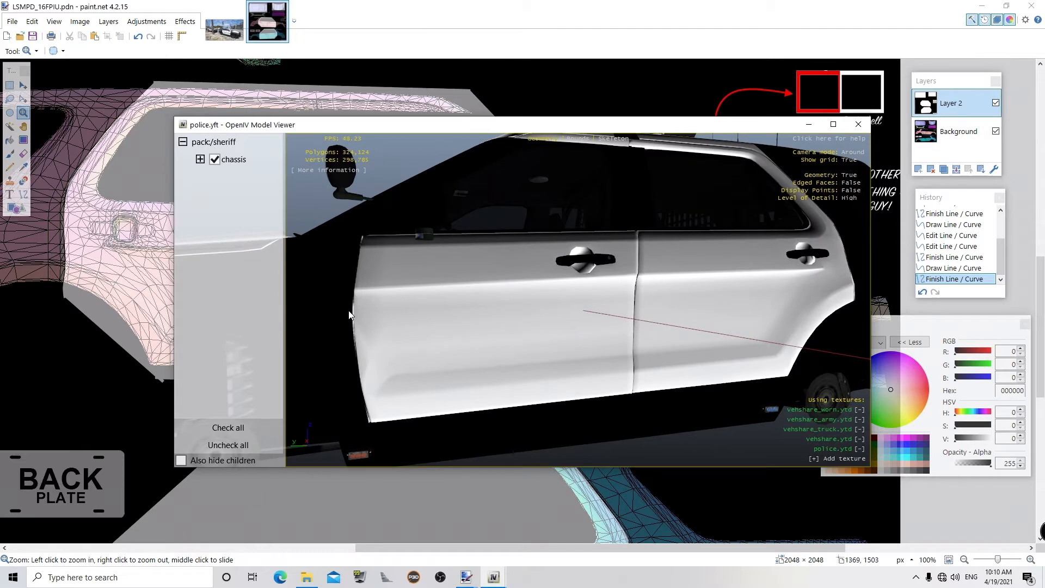
- Examine the driver's side rear door and its edge behind the window on the model, and return to paint.net
{"action": "left_click_drag", "start_coordinate": [598, 319], "coordinate": [533, 353]}
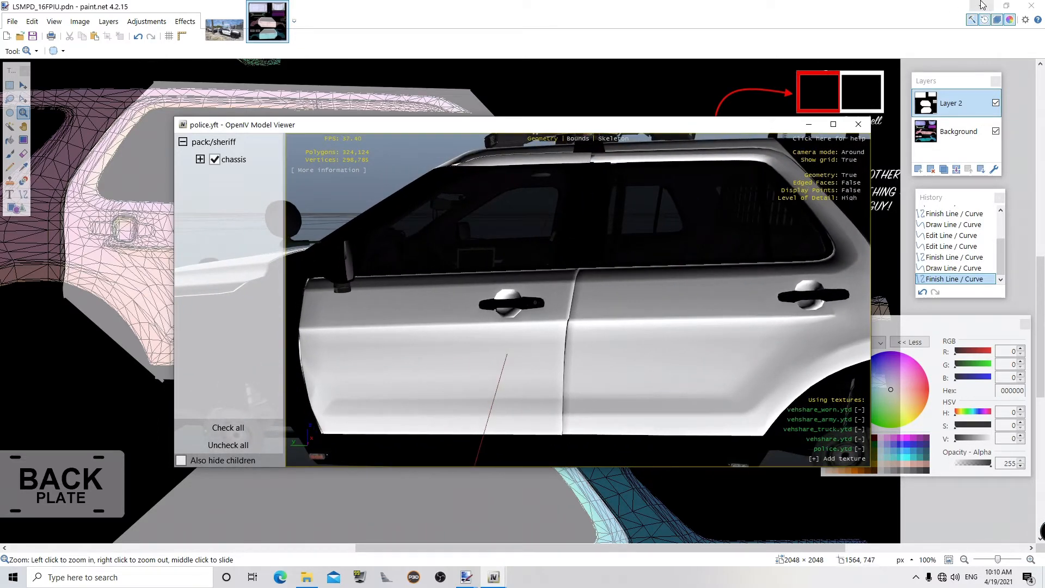
{"action": "left_click_drag", "start_coordinate": [772, 240], "coordinate": [683, 243]}
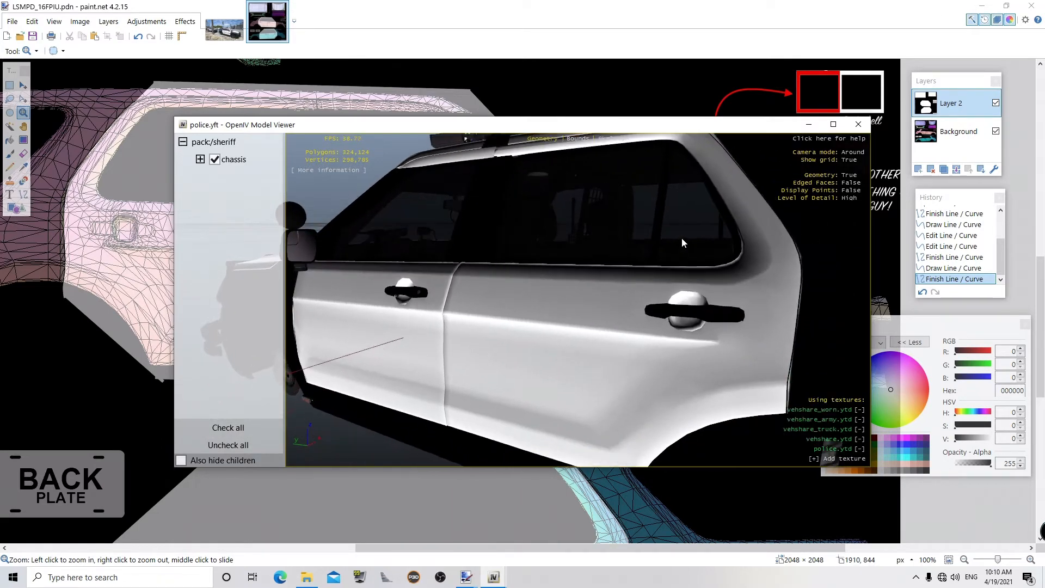
{"action": "left_click", "coordinate": [980, 5]}
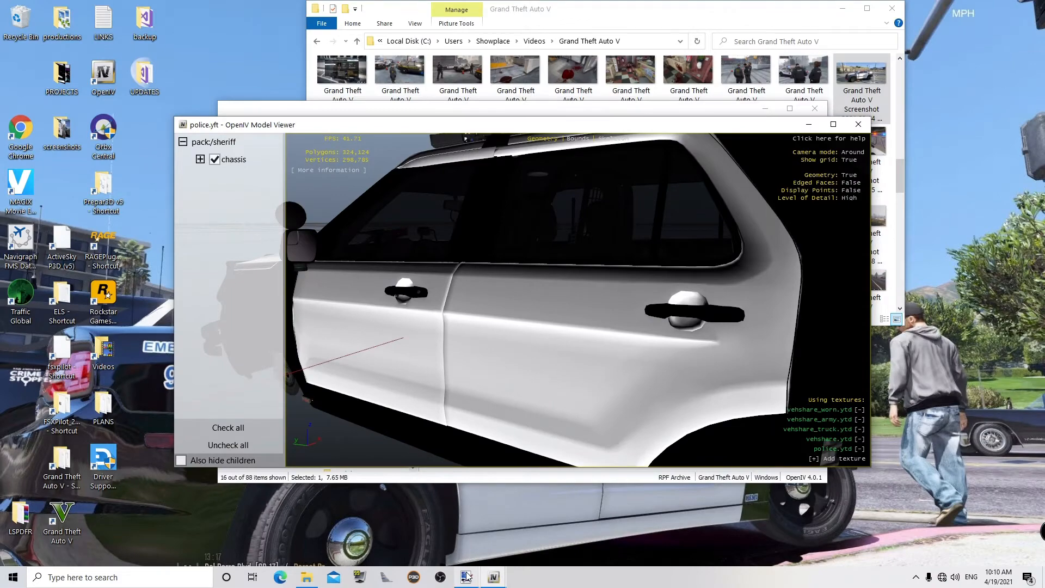
{"action": "mouse_move", "coordinate": [466, 577]}
{"action": "left_click", "coordinate": [547, 522]}
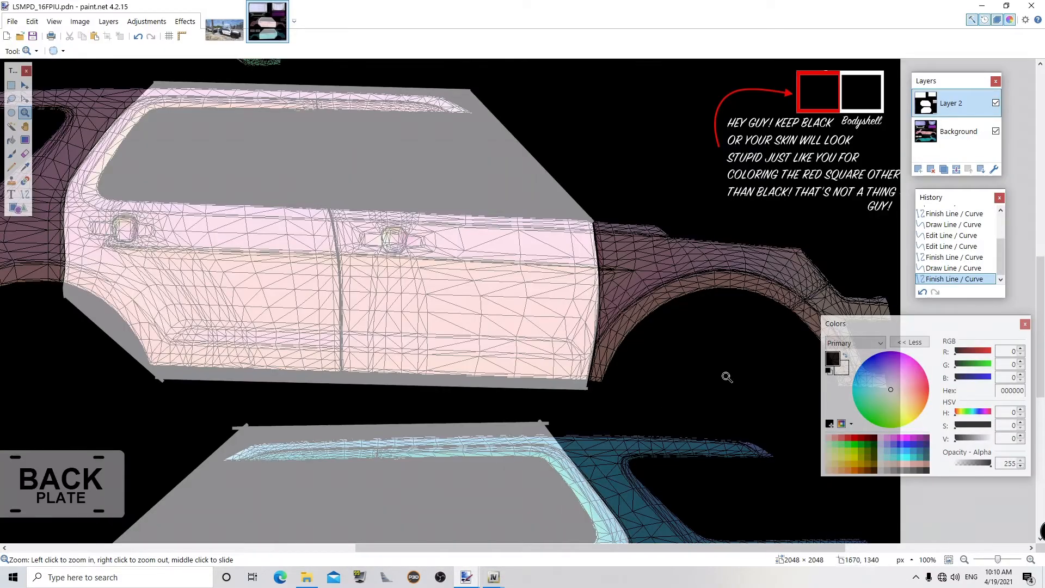
- Draw a short black curved line along the back edge of the driver's side rear door, just above the wheel arch
{"action": "left_click_drag", "start_coordinate": [1041, 266], "coordinate": [1041, 355]}
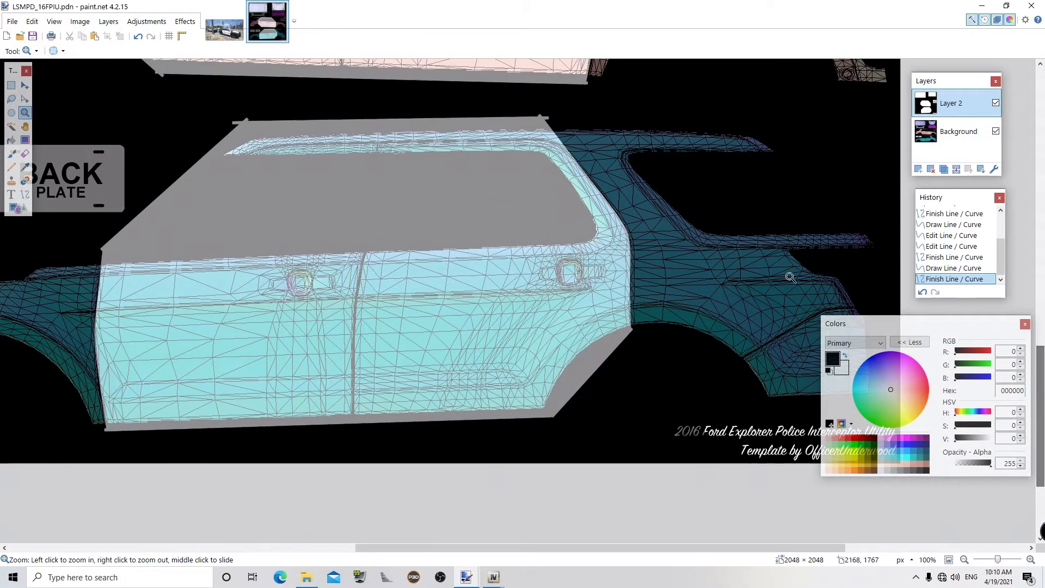
{"action": "left_click", "coordinate": [648, 324]}
{"action": "left_click", "coordinate": [647, 324]}
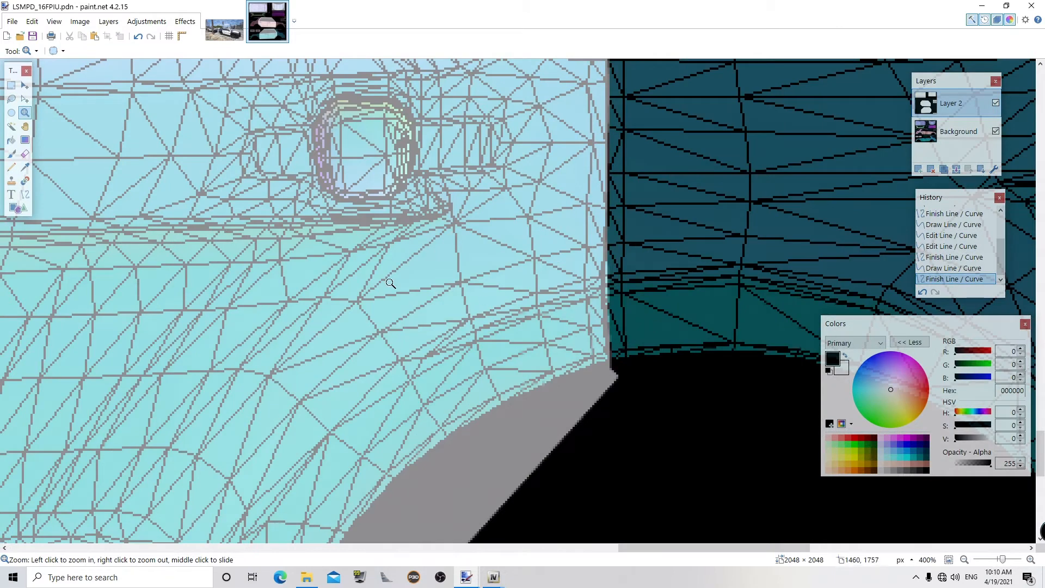
{"action": "left_click", "coordinate": [25, 194]}
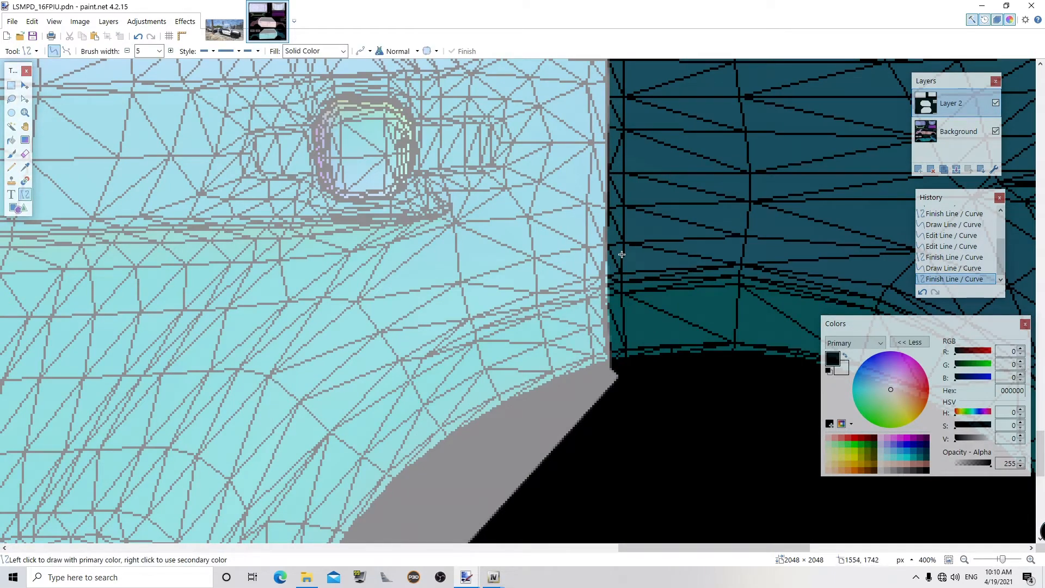
{"action": "mouse_move", "coordinate": [613, 236]}
{"action": "left_mouse_down"}
{"action": "mouse_move", "coordinate": [613, 336]}
{"action": "mouse_move", "coordinate": [621, 264]}
{"action": "left_mouse_up"}
{"action": "key", "text": "Return"}
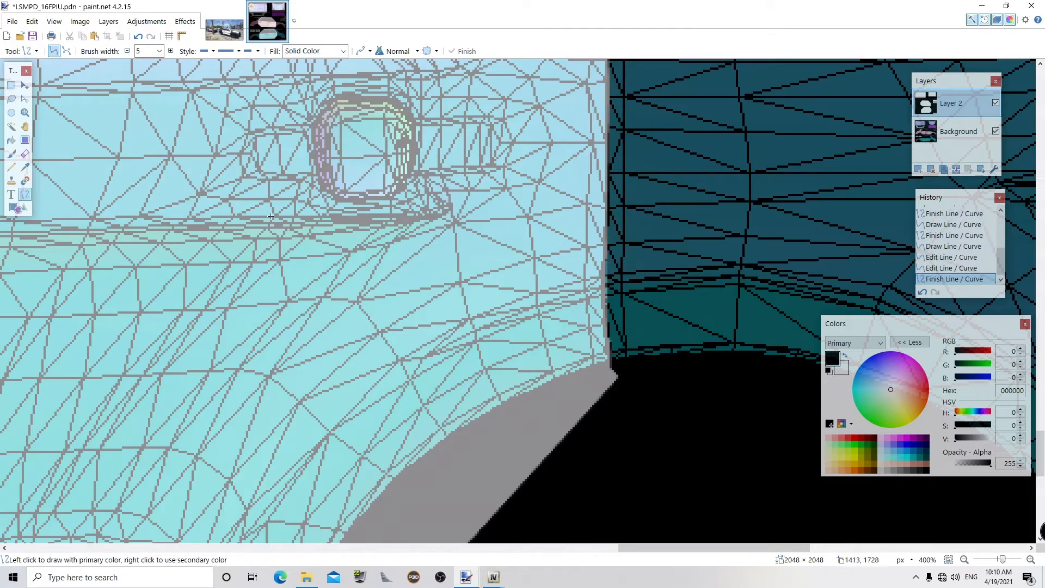
- Examine the front edge of the driver's side front door on the template up close
{"action": "left_click", "coordinate": [24, 114]}
{"action": "right_click", "coordinate": [195, 236]}
{"action": "right_click", "coordinate": [194, 236]}
{"action": "right_click", "coordinate": [194, 237]}
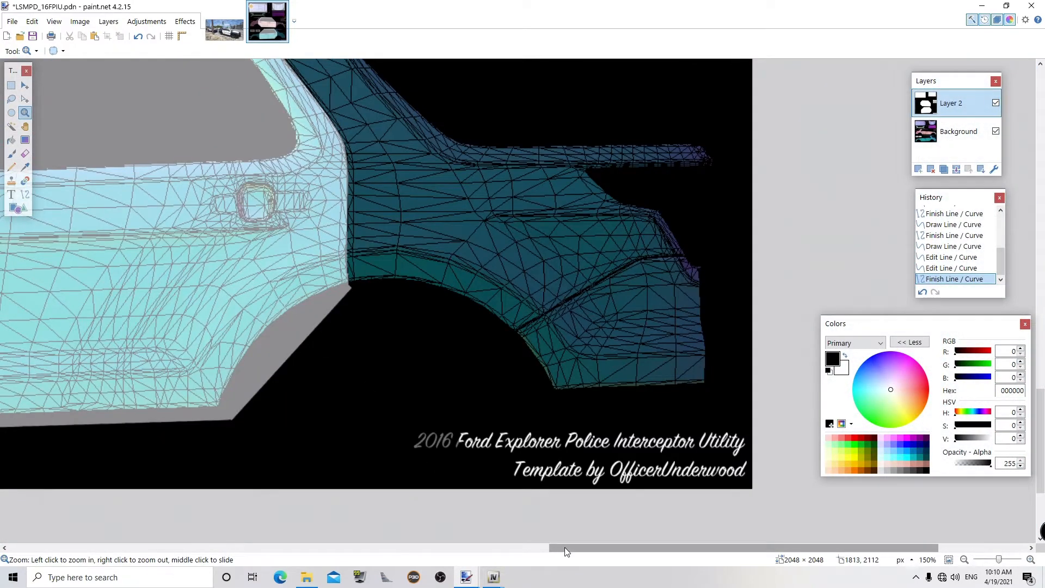
{"action": "left_click_drag", "start_coordinate": [563, 547], "coordinate": [359, 547]}
{"action": "left_click", "coordinate": [210, 327]}
{"action": "left_click", "coordinate": [210, 327]}
{"action": "left_click", "coordinate": [209, 326]}
{"action": "left_click", "coordinate": [210, 326]}
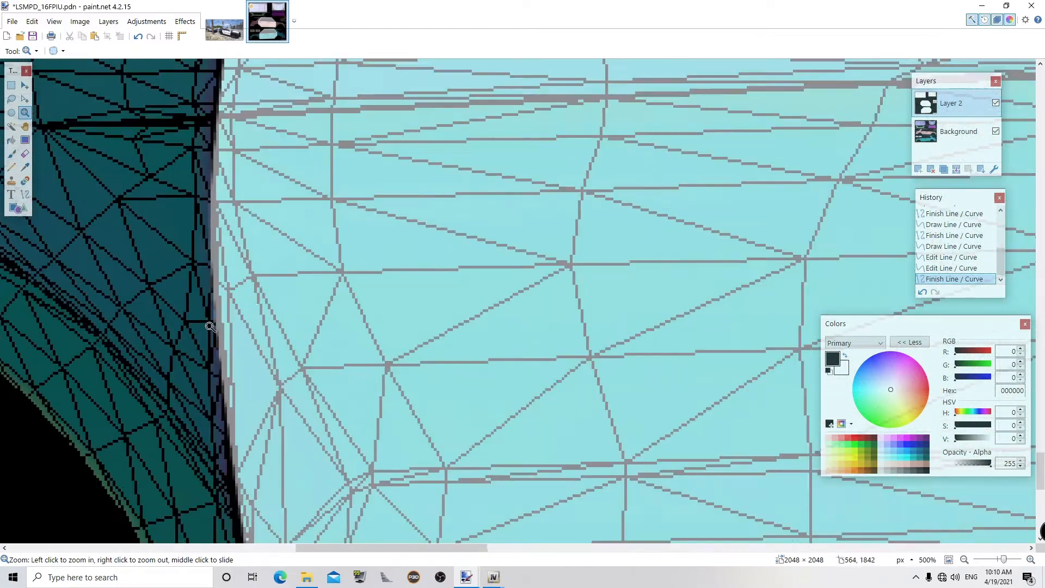
{"action": "left_click", "coordinate": [209, 327]}
{"action": "left_click", "coordinate": [237, 183]}
{"action": "left_click", "coordinate": [236, 179]}
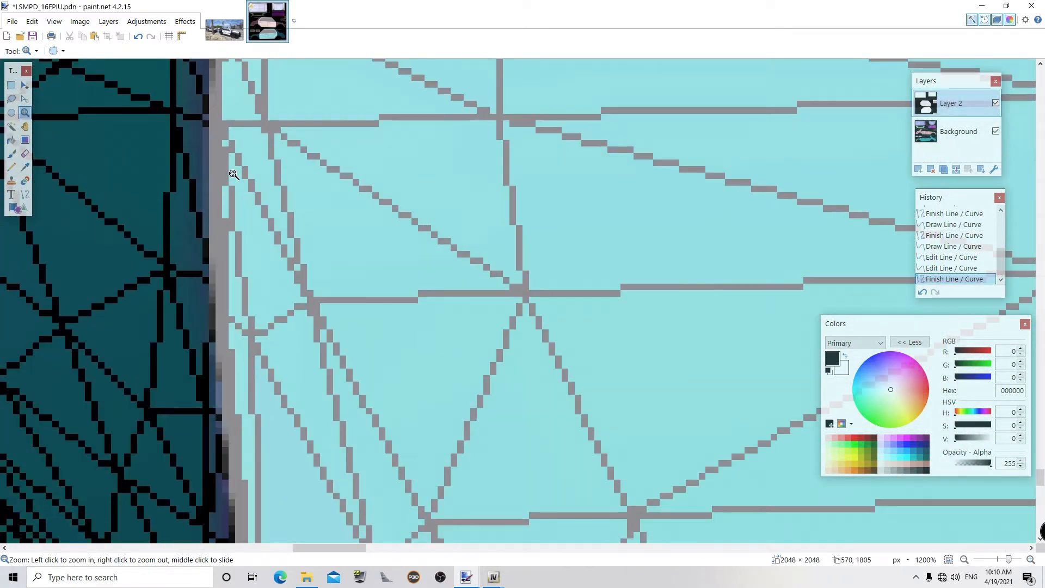
{"action": "left_click", "coordinate": [234, 175]}
{"action": "right_click", "coordinate": [234, 175]}
{"action": "right_click", "coordinate": [234, 174]}
{"action": "right_click", "coordinate": [234, 174]}
{"action": "right_click", "coordinate": [234, 174]}
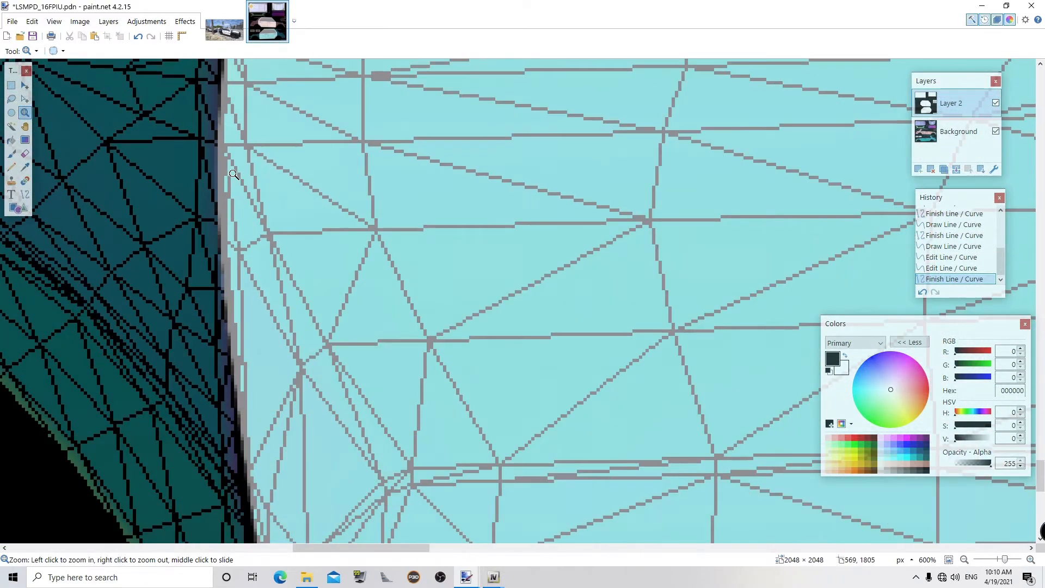
{"action": "right_click", "coordinate": [234, 175]}
{"action": "right_click", "coordinate": [234, 174]}
{"action": "right_click", "coordinate": [234, 174]}
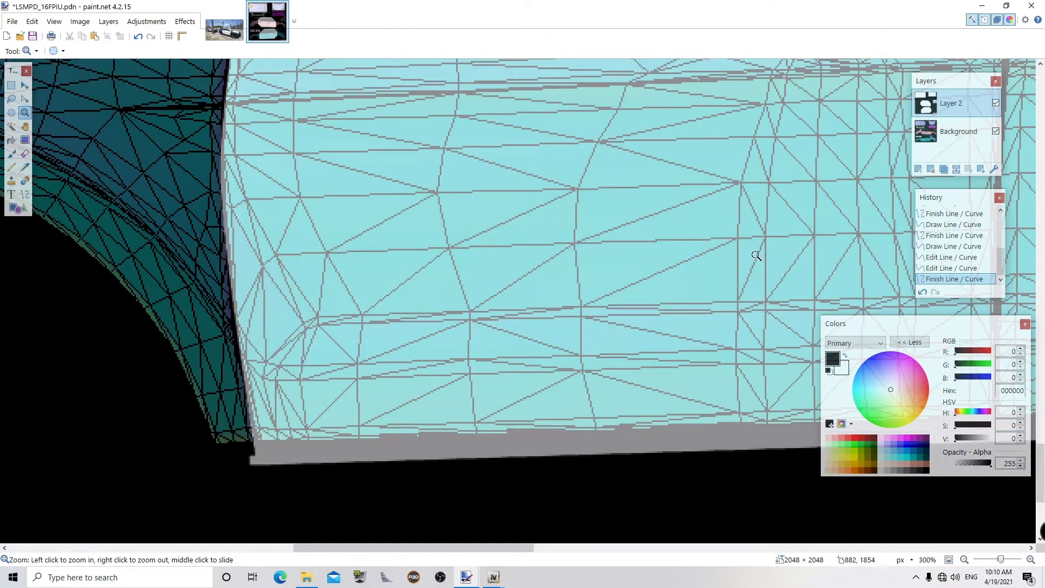
- Draw a black curved line along the front edge of the driver's side front door, following its contour, and save the livery
{"action": "mouse_move", "coordinate": [1039, 465]}
{"action": "left_mouse_down"}
{"action": "mouse_move", "coordinate": [1040, 438]}
{"action": "mouse_move", "coordinate": [1039, 453]}
{"action": "left_mouse_up"}
{"action": "left_click", "coordinate": [232, 297]}
{"action": "left_click", "coordinate": [231, 295]}
{"action": "left_click", "coordinate": [232, 295]}
{"action": "left_click", "coordinate": [231, 294]}
{"action": "left_click", "coordinate": [231, 294]}
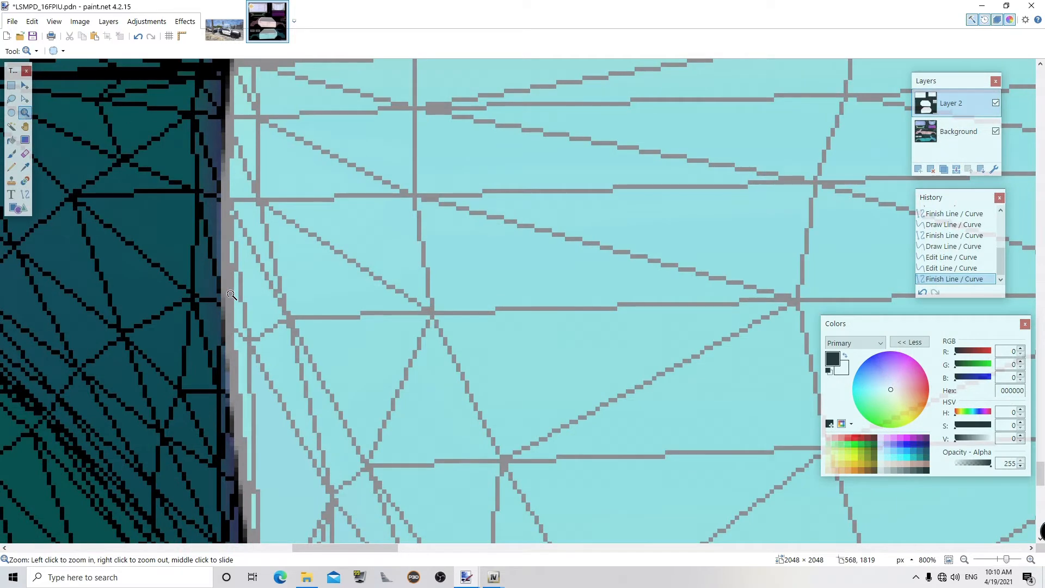
{"action": "right_click", "coordinate": [235, 293]}
{"action": "right_click", "coordinate": [234, 293]}
{"action": "right_click", "coordinate": [234, 293]}
{"action": "right_click", "coordinate": [234, 293]}
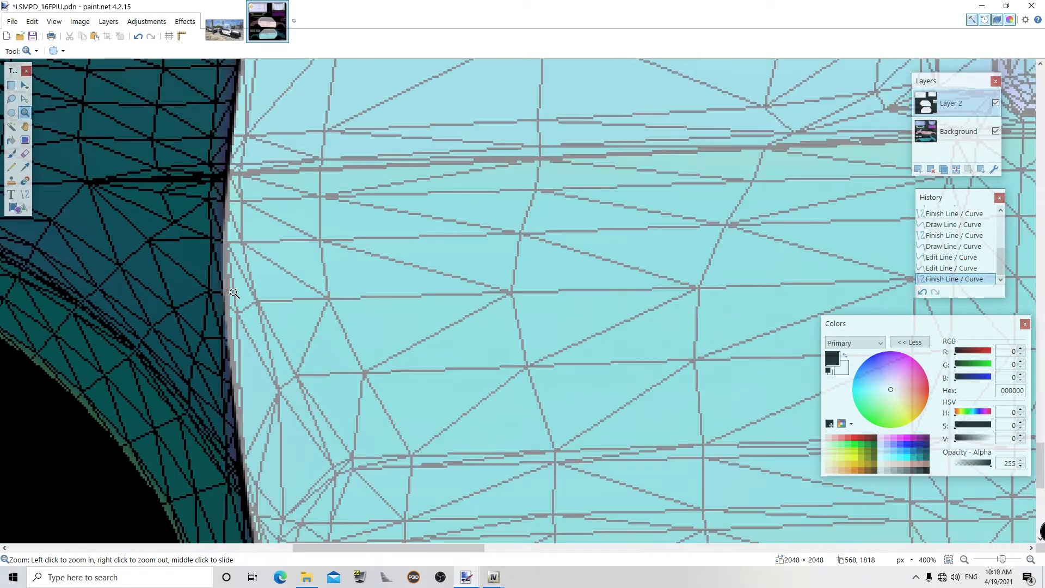
{"action": "left_click", "coordinate": [25, 181]}
{"action": "left_click", "coordinate": [24, 195]}
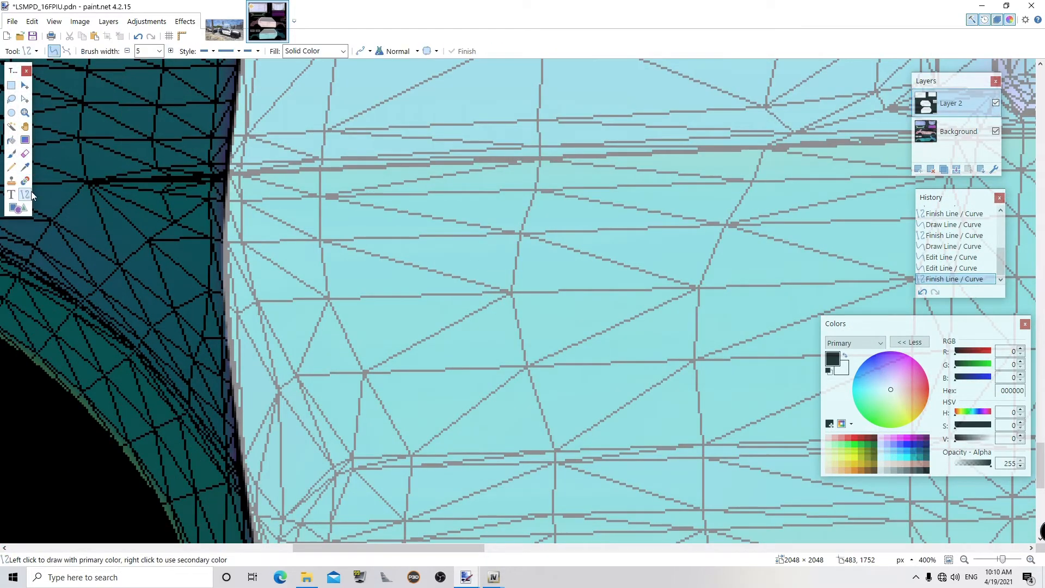
{"action": "left_click_drag", "start_coordinate": [229, 197], "coordinate": [231, 420]}
{"action": "left_click_drag", "start_coordinate": [231, 272], "coordinate": [227, 272]}
{"action": "left_click_drag", "start_coordinate": [223, 336], "coordinate": [220, 333]}
{"action": "key", "text": "Return"}
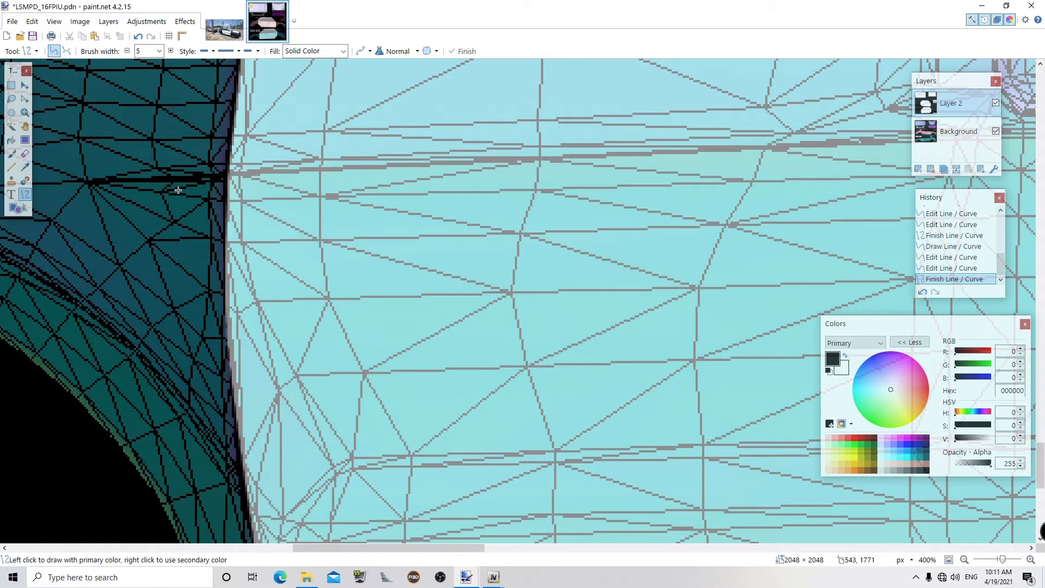
{"action": "left_click", "coordinate": [25, 112]}
{"action": "right_click", "coordinate": [176, 156]}
{"action": "key", "text": "ctrl+s"}
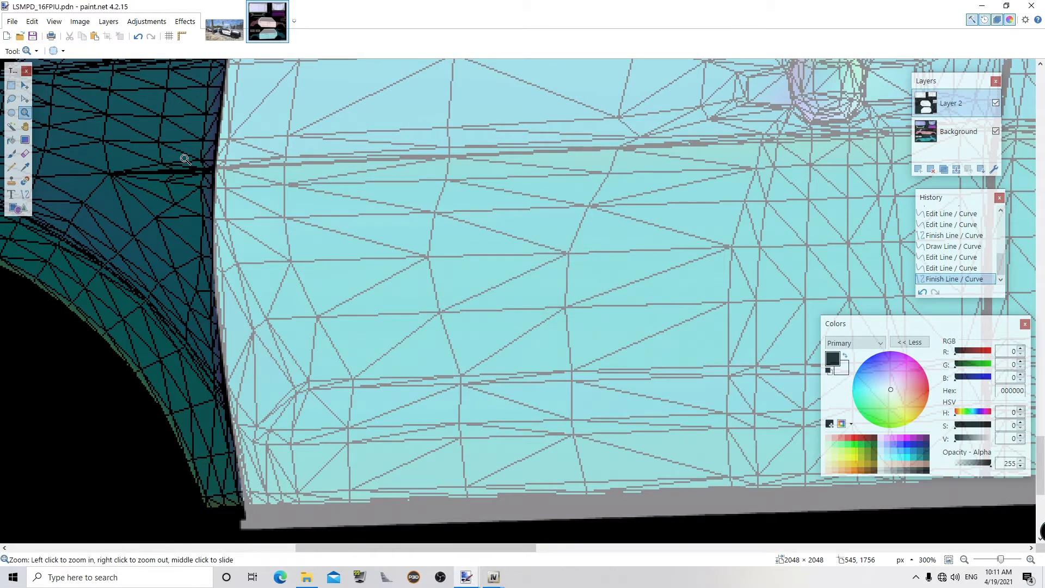
- Open the Los Santos Metropolitan star badge image from the PROJECTS folder
{"action": "right_click", "coordinate": [462, 209]}
{"action": "right_click", "coordinate": [462, 209]}
{"action": "right_click", "coordinate": [462, 209]}
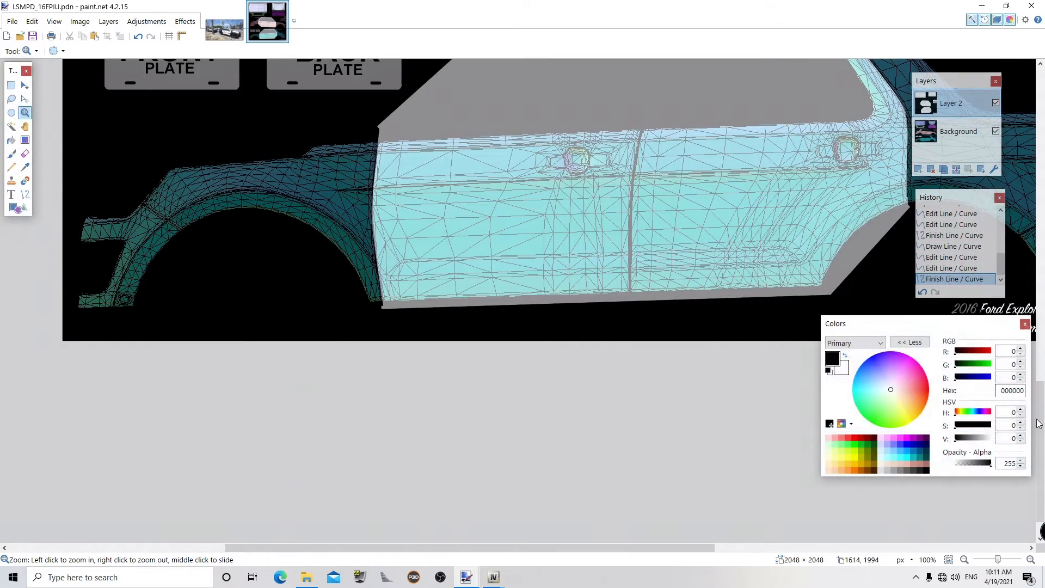
{"action": "scroll", "coordinate": [591, 227], "scroll_direction": "up", "scroll_amount": 8}
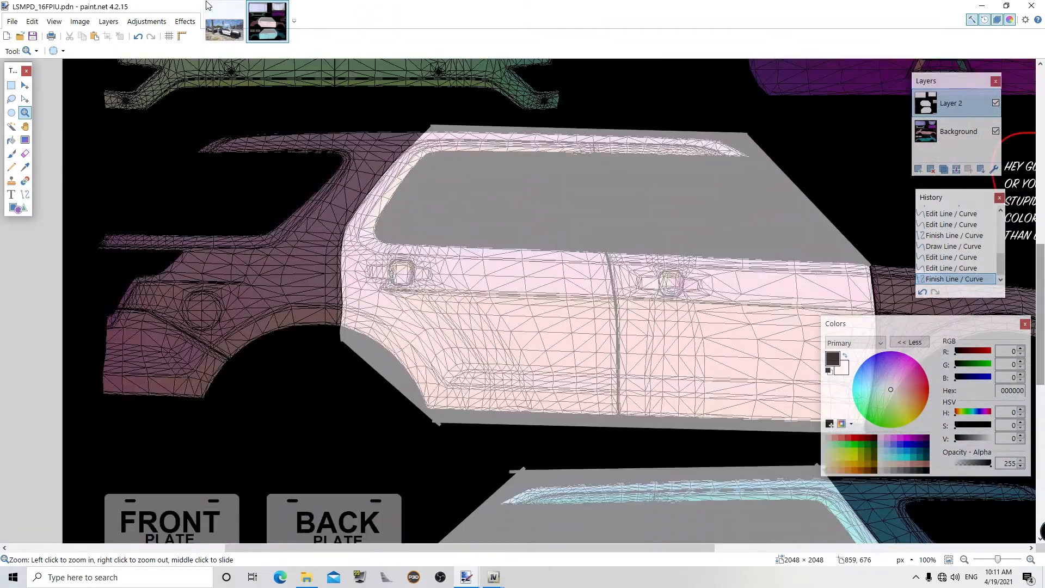
{"action": "left_click", "coordinate": [12, 22]}
{"action": "left_click", "coordinate": [53, 51]}
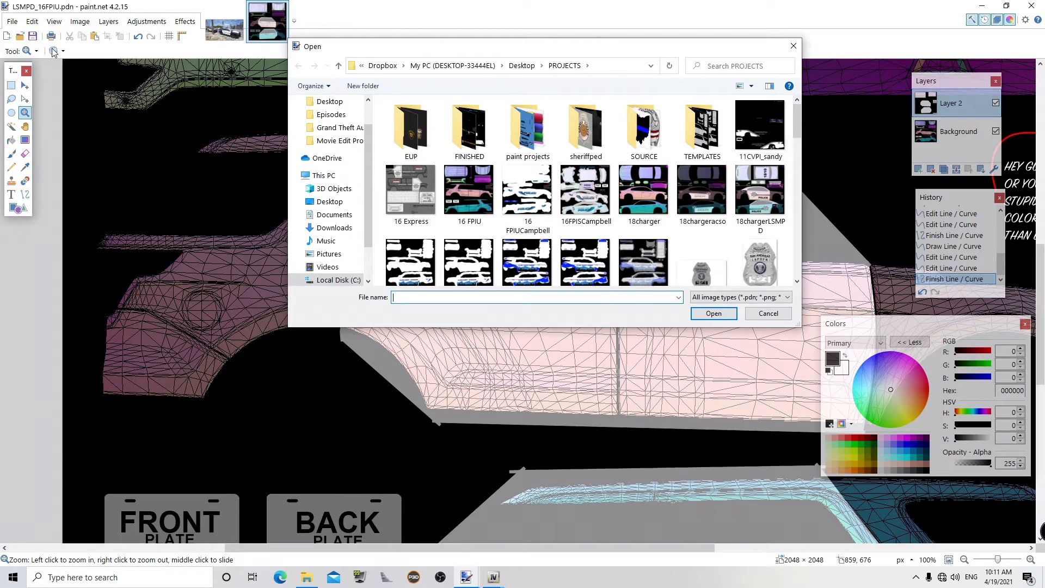
{"action": "scroll", "coordinate": [577, 204], "scroll_direction": "down", "scroll_amount": 5}
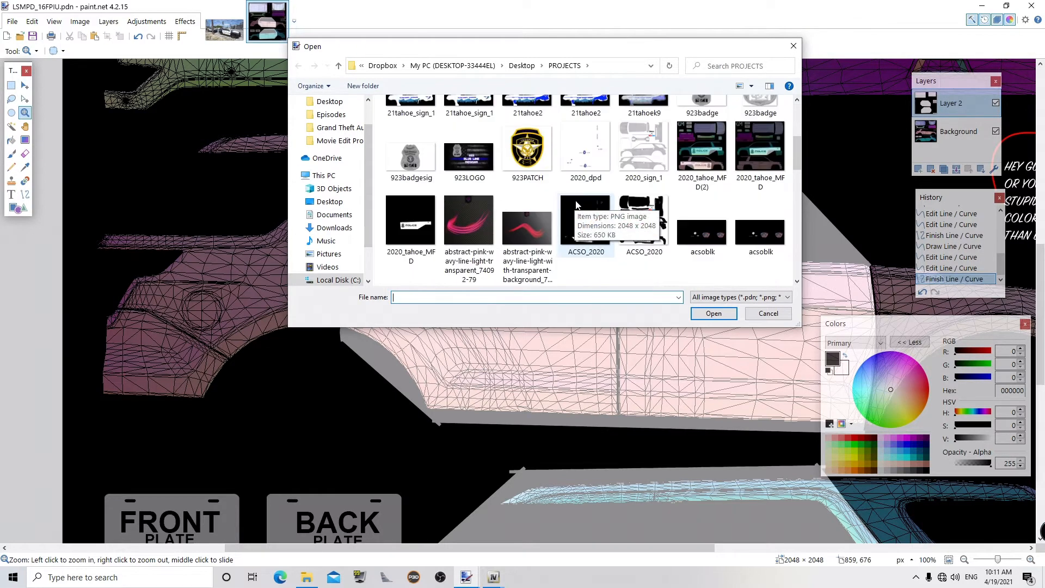
{"action": "scroll", "coordinate": [577, 204], "scroll_direction": "down", "scroll_amount": 2}
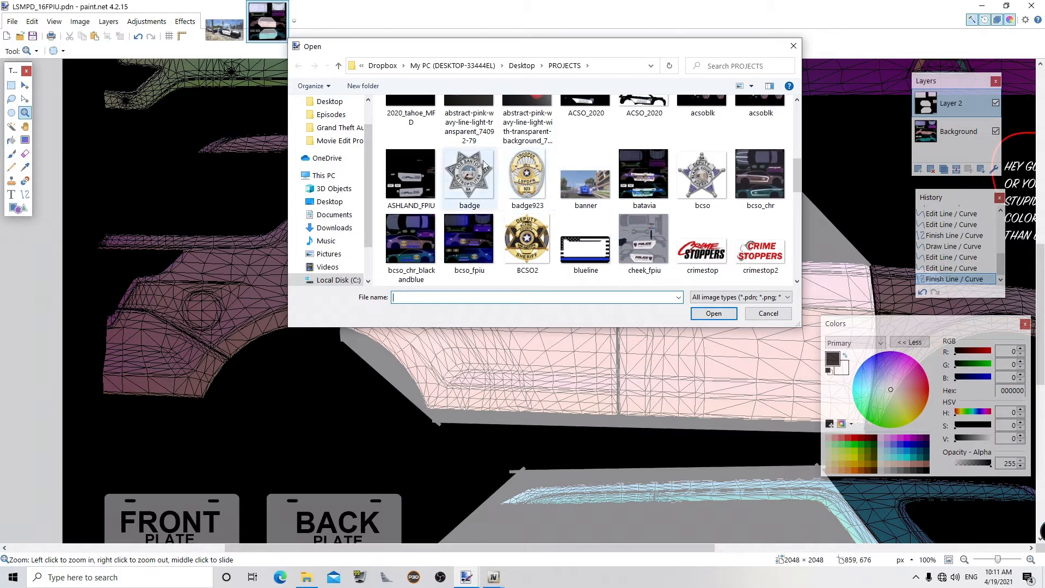
{"action": "double_click", "coordinate": [483, 165]}
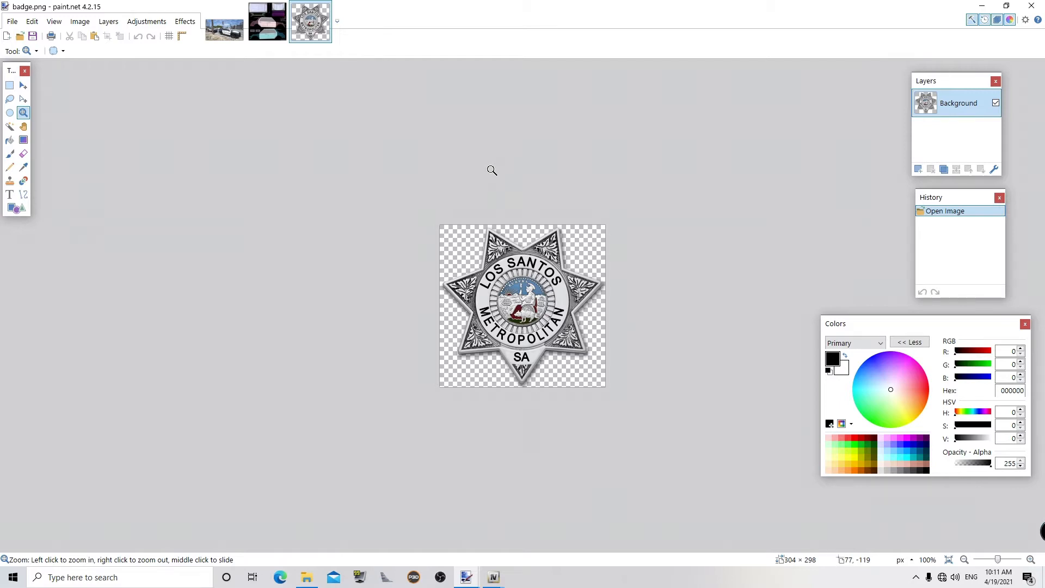
- Open the 91120logo emergency image from the SOURCE folder inside PROJECTS
{"action": "left_click", "coordinate": [12, 22]}
{"action": "left_click", "coordinate": [31, 50]}
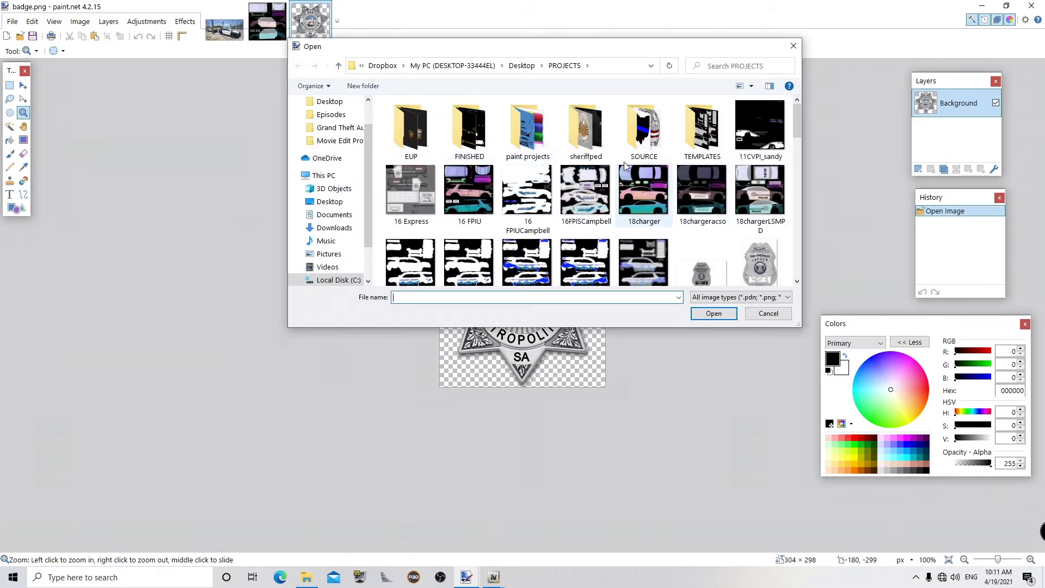
{"action": "double_click", "coordinate": [626, 140]}
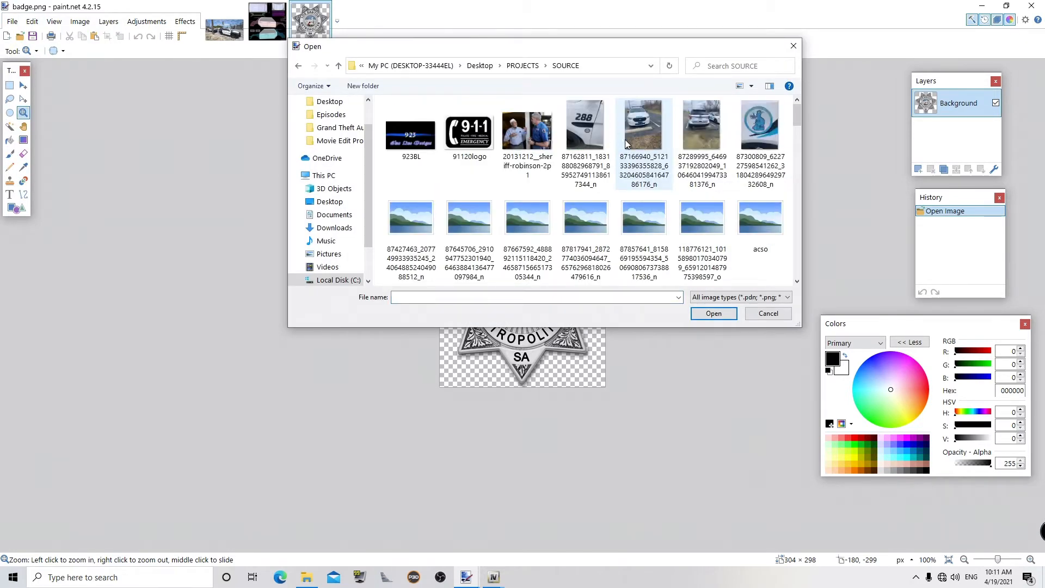
{"action": "double_click", "coordinate": [479, 133]}
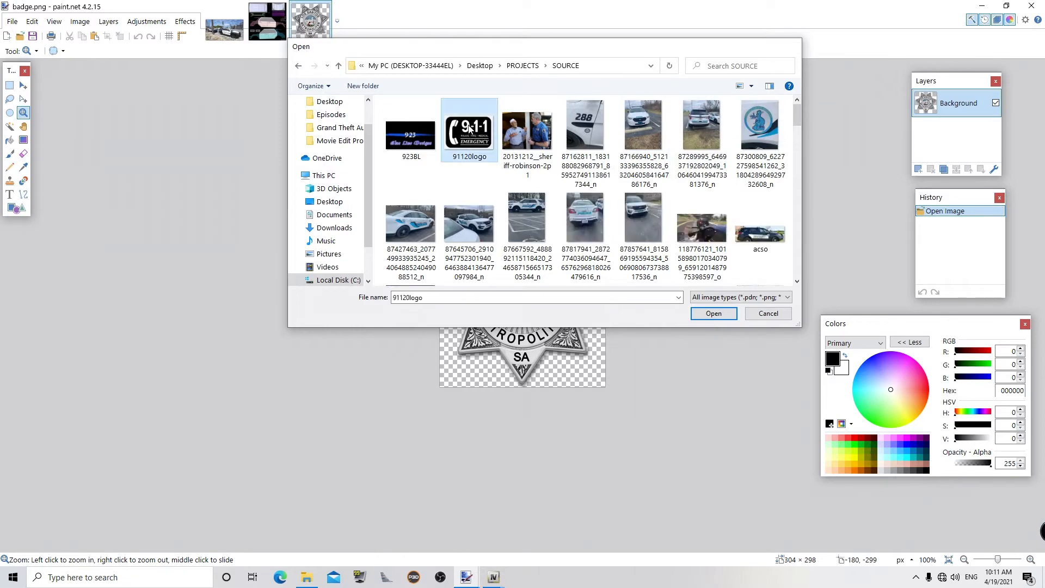
- Open the black San Andreas crimestoppers image from the SOURCE folder
{"action": "left_click", "coordinate": [12, 21]}
{"action": "left_click", "coordinate": [23, 49]}
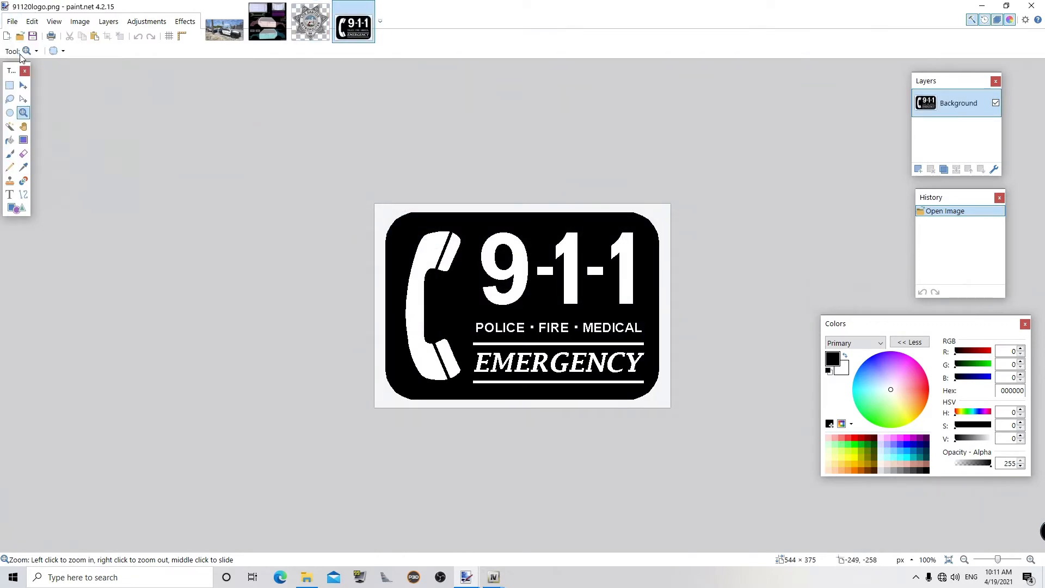
{"action": "scroll", "coordinate": [564, 196], "scroll_direction": "down", "scroll_amount": 3}
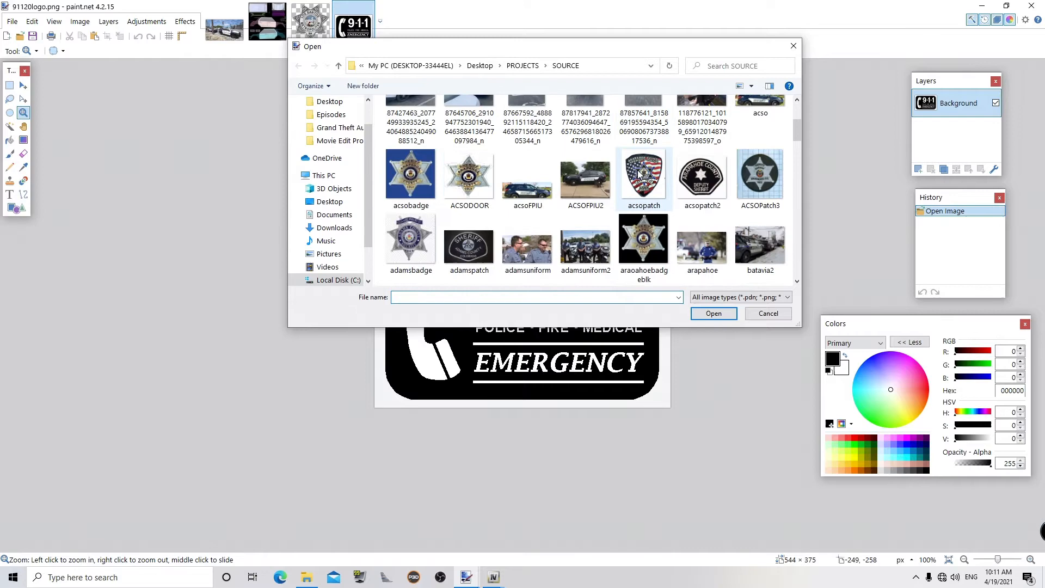
{"action": "scroll", "coordinate": [567, 213], "scroll_direction": "down", "scroll_amount": 3}
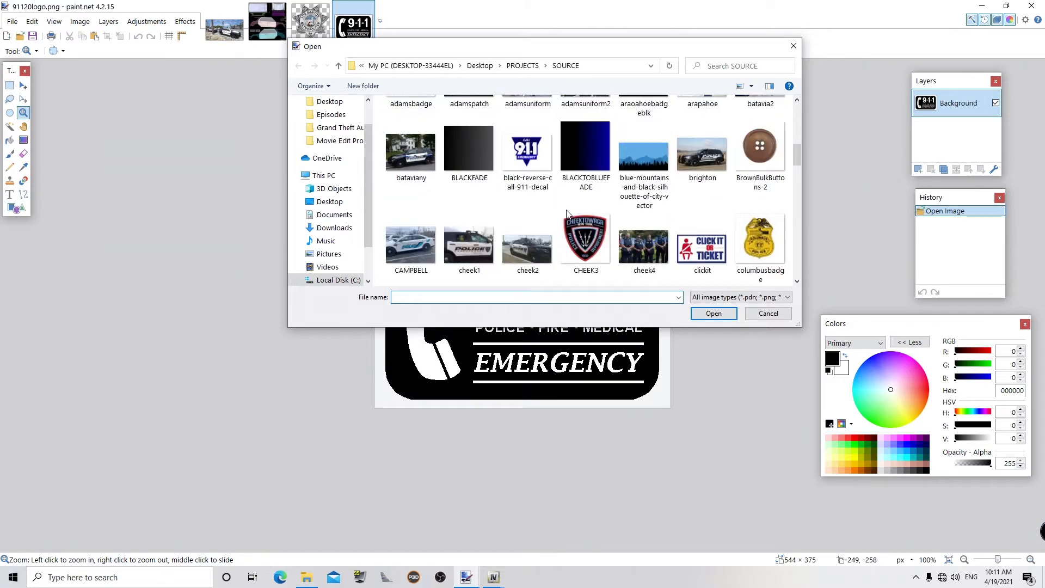
{"action": "scroll", "coordinate": [566, 213], "scroll_direction": "down", "scroll_amount": 2}
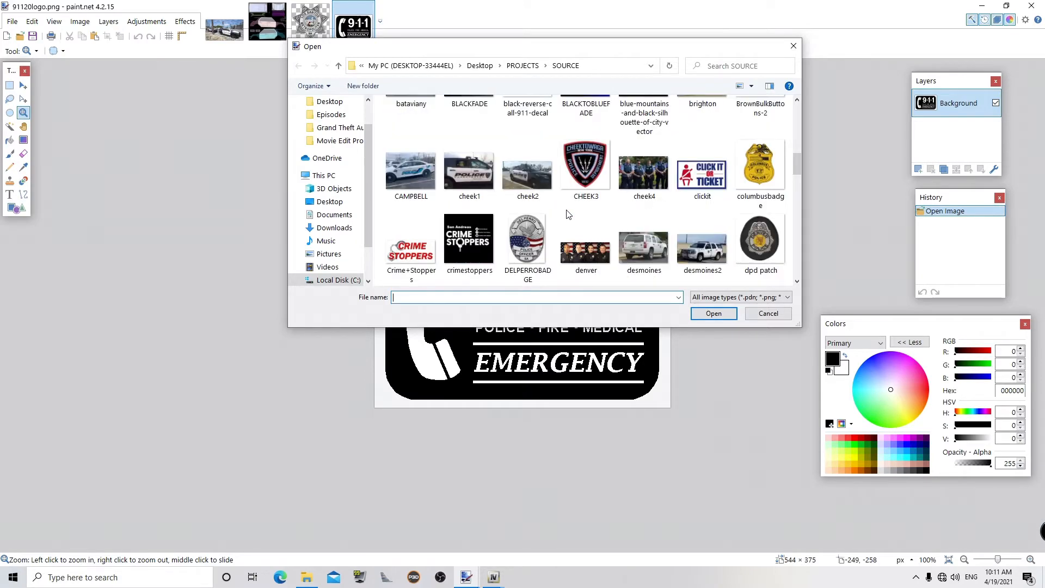
{"action": "left_click", "coordinate": [479, 235]}
{"action": "double_click", "coordinate": [478, 235]}
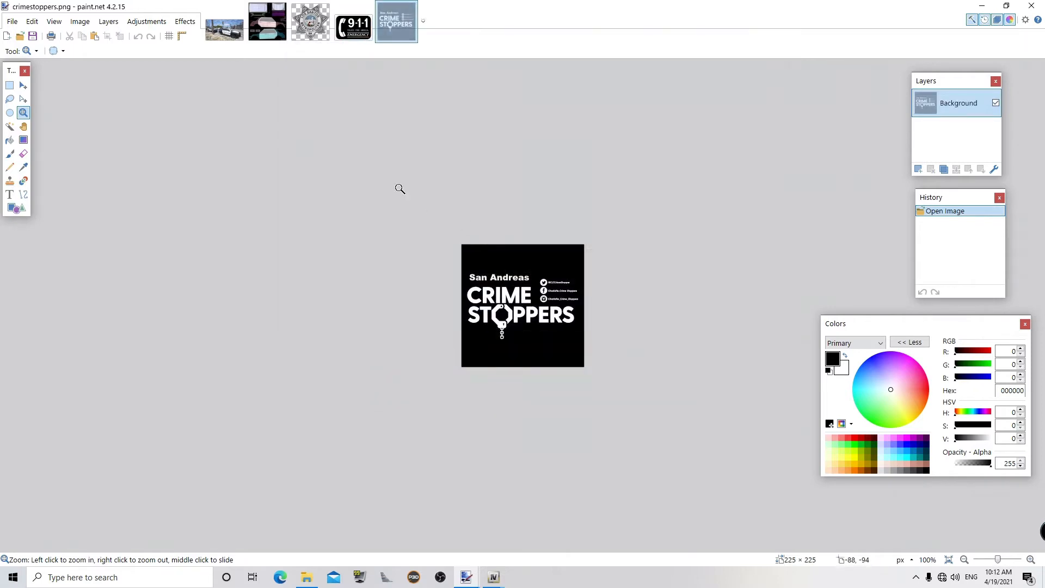
- Open the flat American flag image, flag.jpg, from the SOURCE folder
{"action": "left_click", "coordinate": [12, 21]}
{"action": "left_click", "coordinate": [31, 49]}
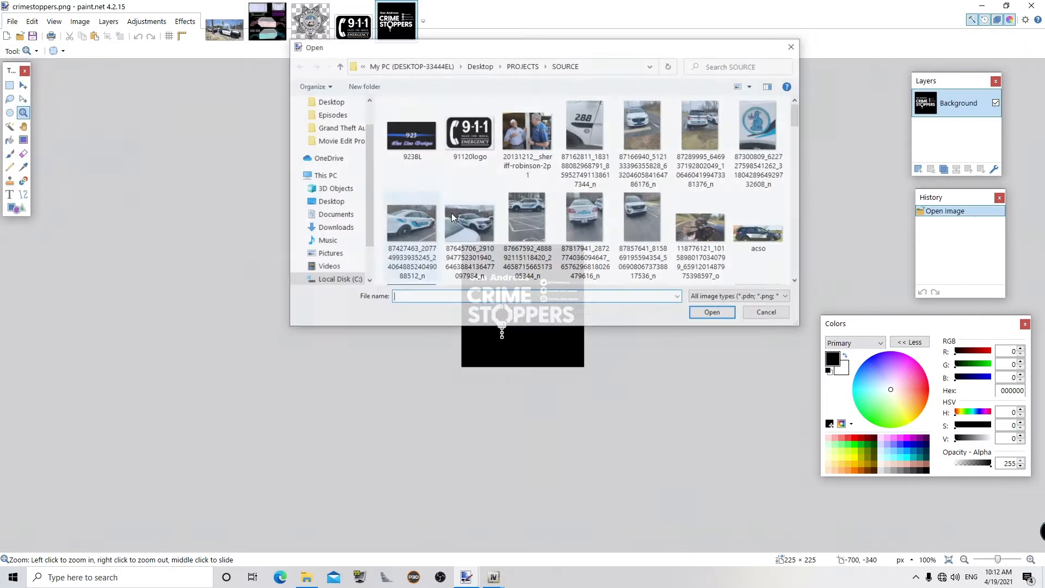
{"action": "scroll", "coordinate": [569, 251], "scroll_direction": "down", "scroll_amount": 6}
{"action": "scroll", "coordinate": [567, 250], "scroll_direction": "down", "scroll_amount": 2}
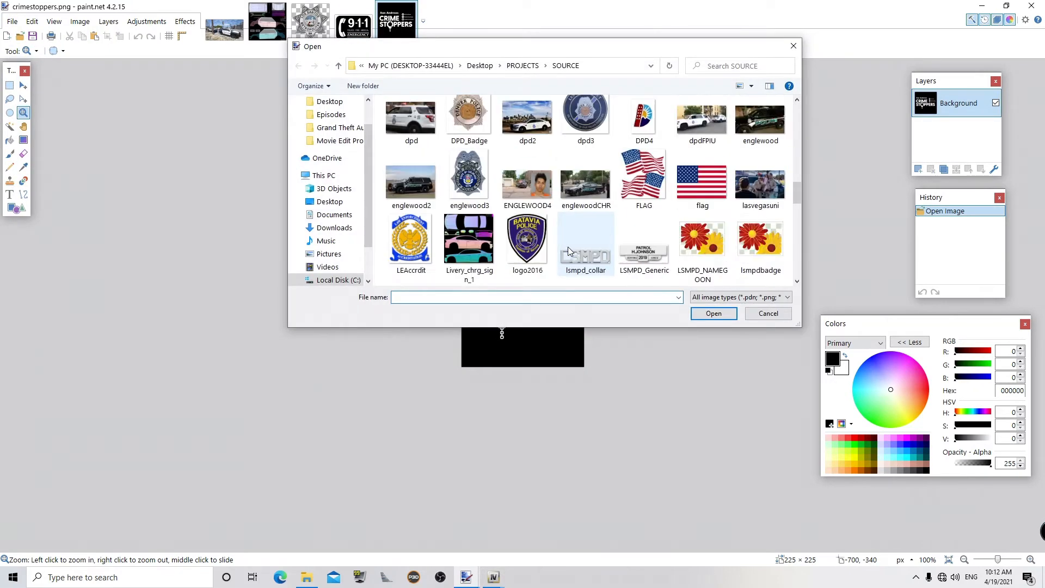
{"action": "double_click", "coordinate": [716, 187]}
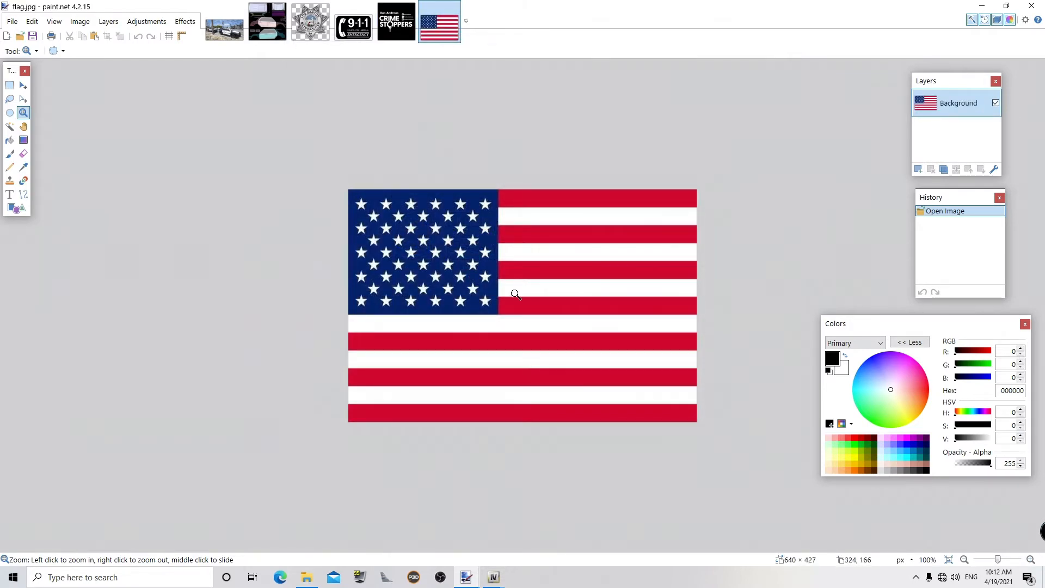
- Switch to the star badge image and select the whole canvas
{"action": "left_click", "coordinate": [310, 22]}
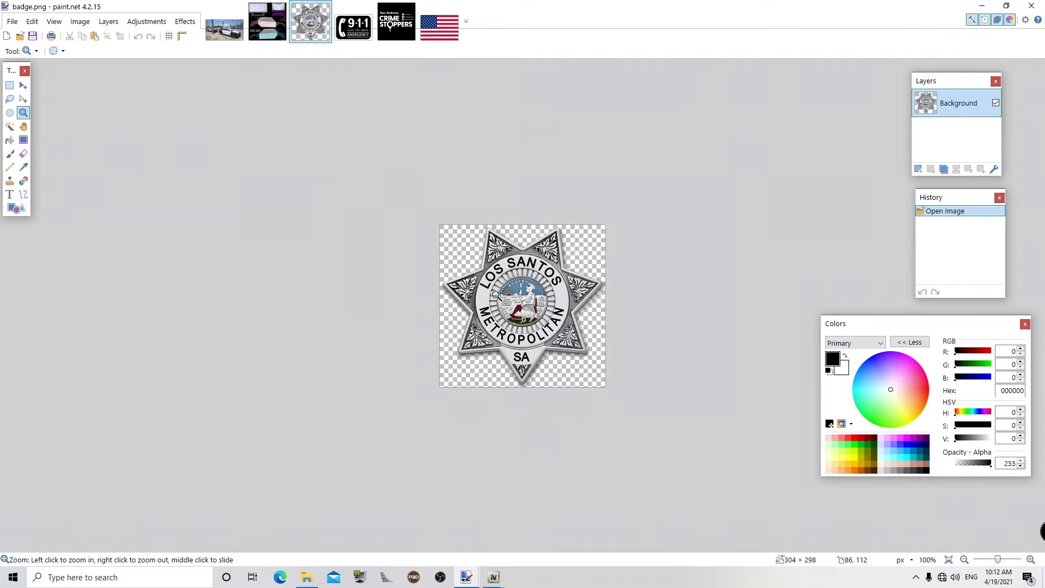
{"action": "key", "text": "ctrl+a"}
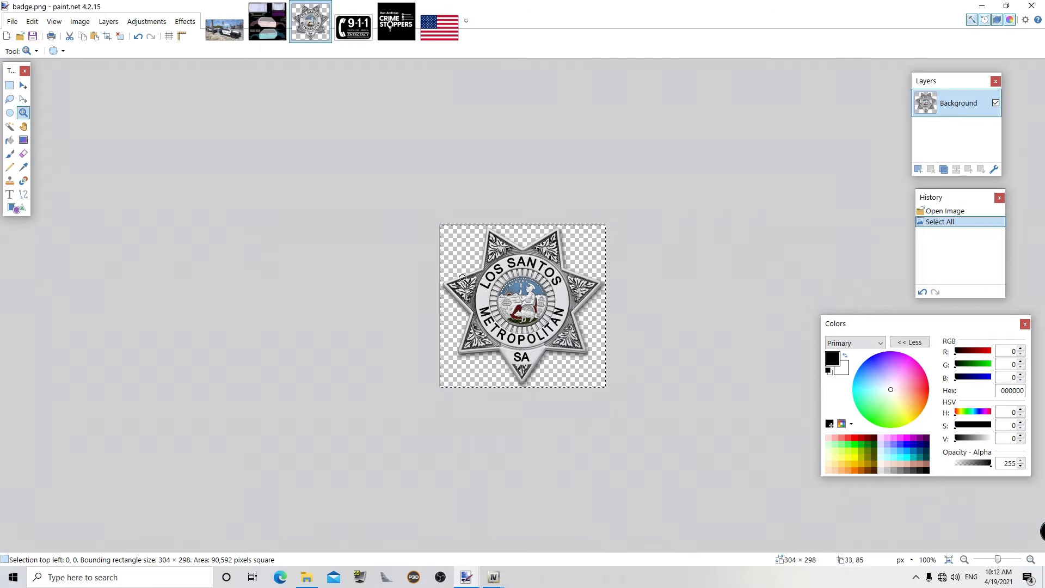
{"action": "left_click", "coordinate": [587, 266]}
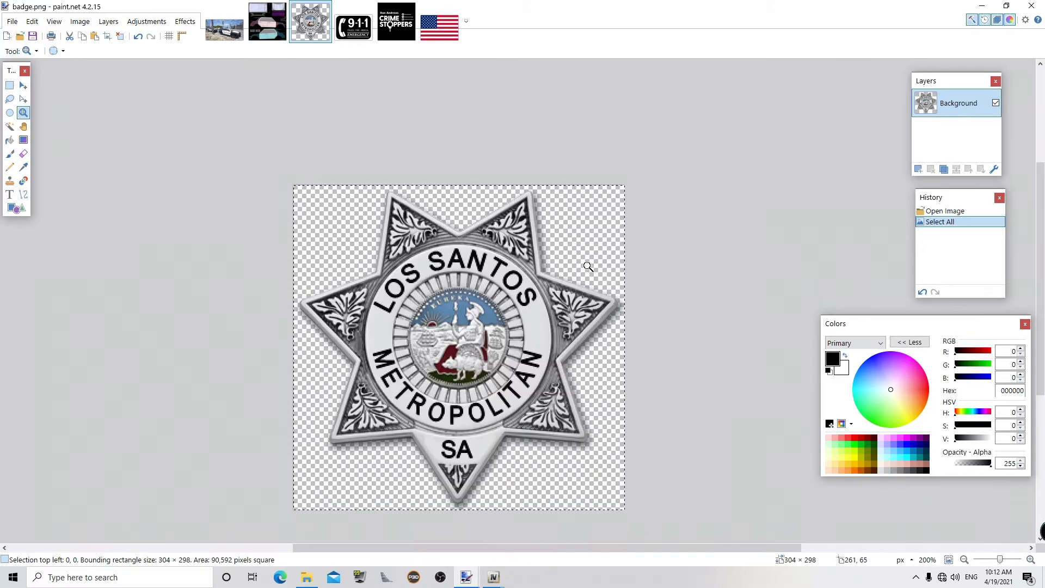
{"action": "right_click", "coordinate": [390, 354]}
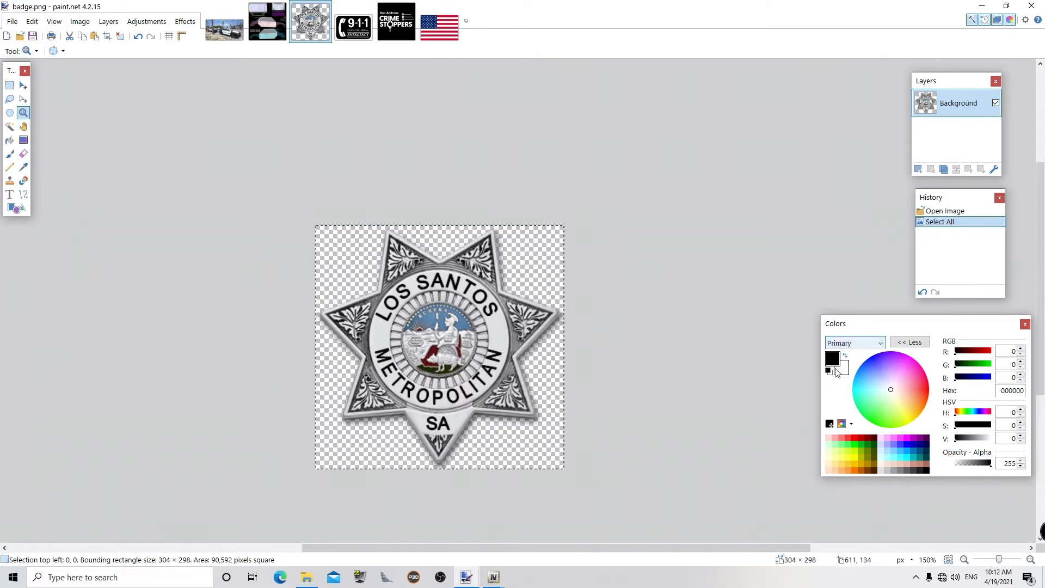
- Fill the transparent area around the star badge with black and erase that area using a Magic Wand selection at 50% tolerance
{"action": "left_click", "coordinate": [10, 140]}
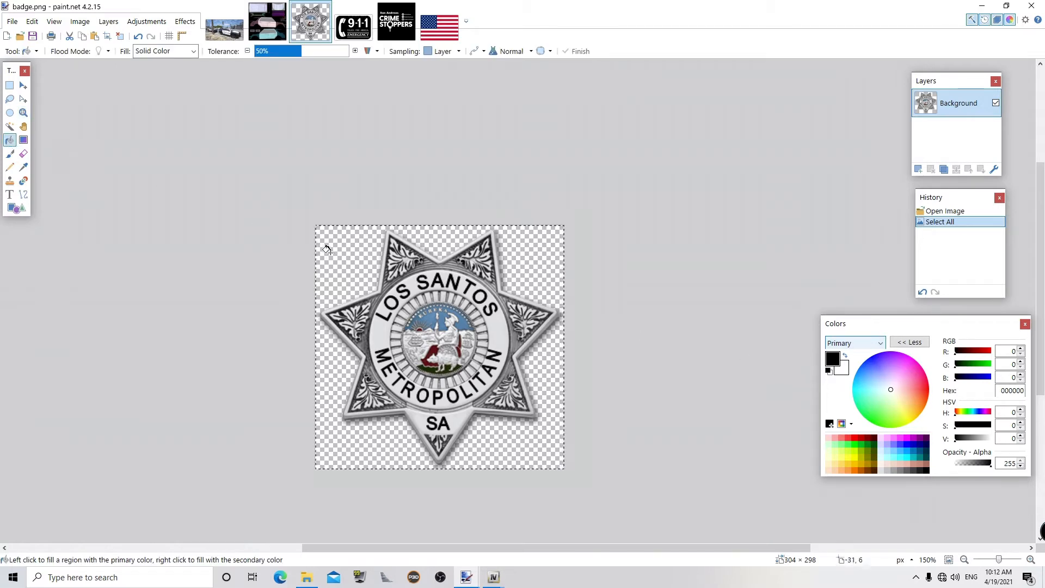
{"action": "left_click", "coordinate": [374, 269]}
{"action": "key", "text": "s"}
{"action": "key", "text": "s"}
{"action": "key", "text": "s"}
{"action": "key", "text": "s"}
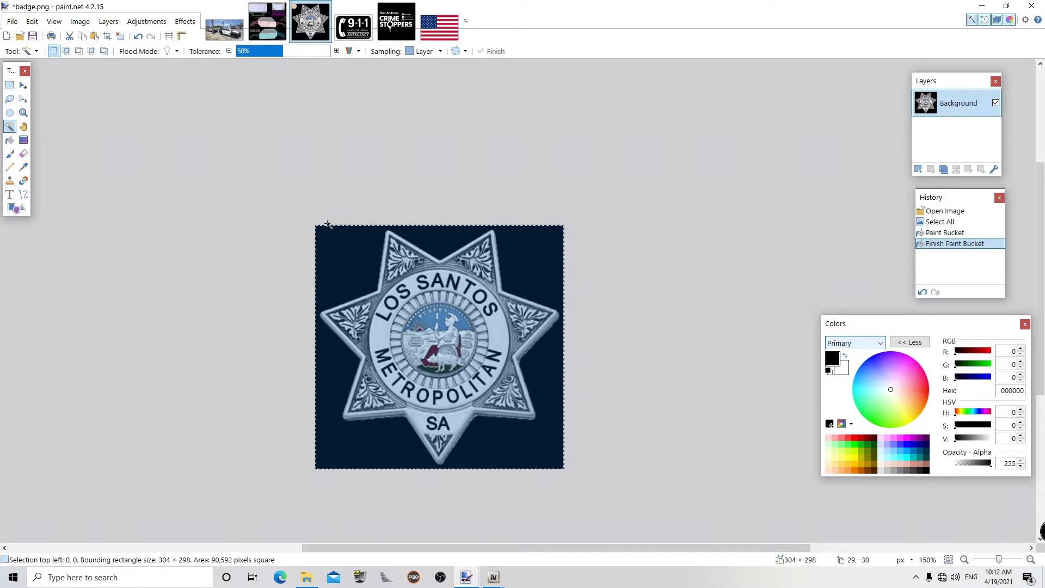
{"action": "left_click", "coordinate": [353, 257]}
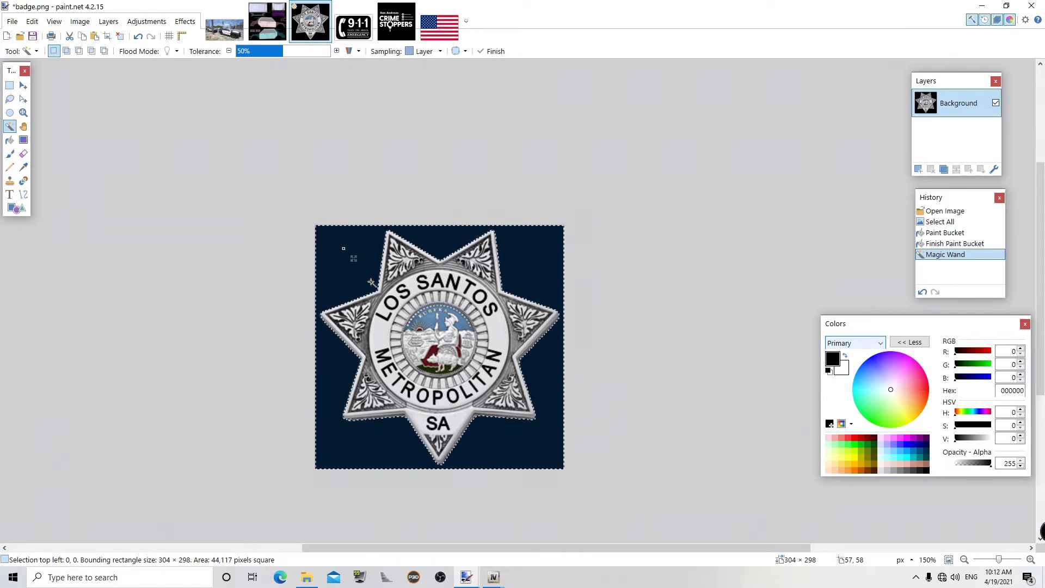
{"action": "key", "text": "Delete"}
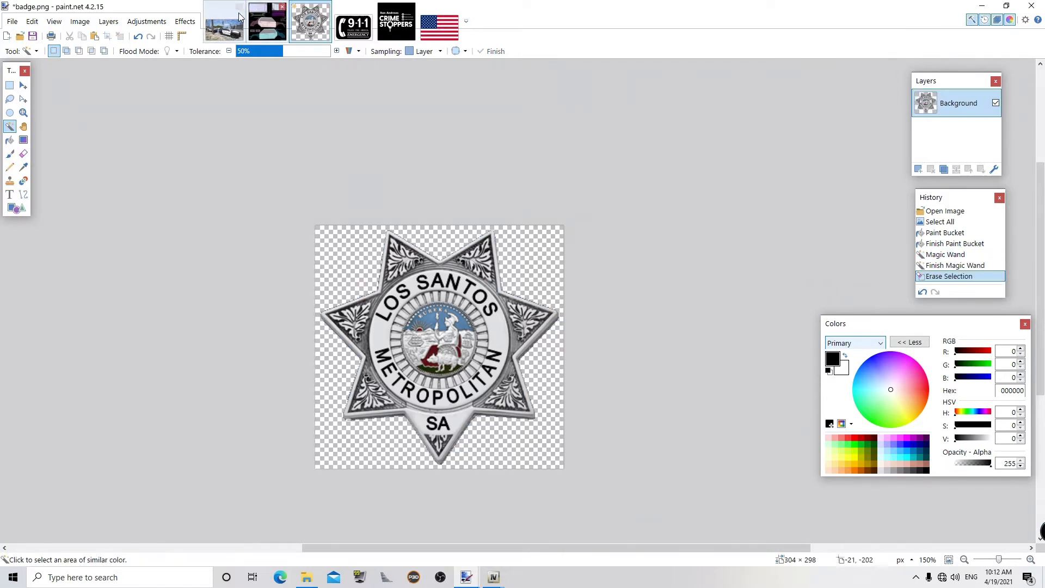
- Switch to the LSMPD_16FPIU.pdn template and add a new layer above Layer 2
{"action": "left_click", "coordinate": [267, 24]}
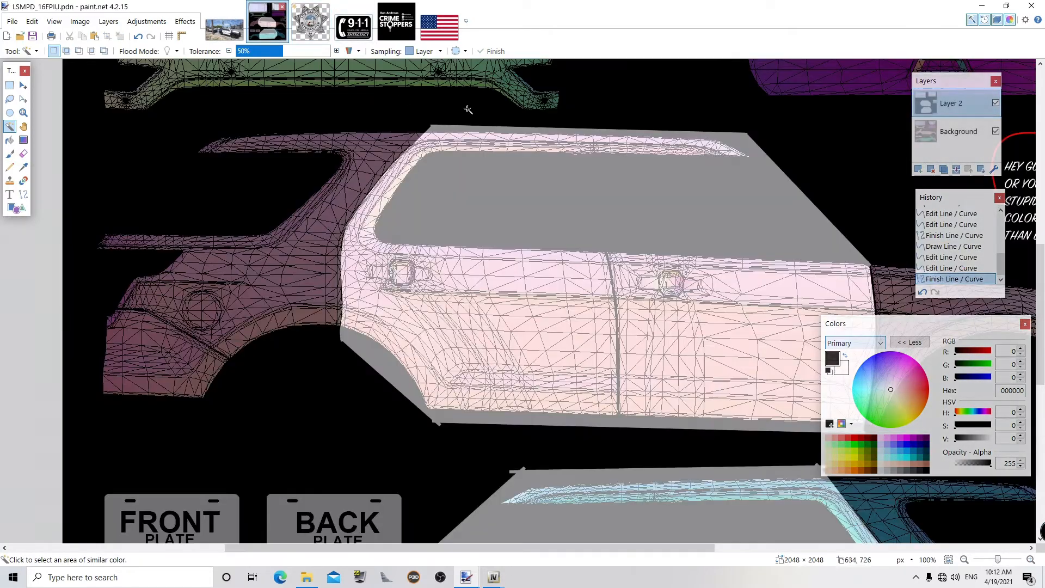
{"action": "left_click", "coordinate": [108, 21]}
{"action": "left_click", "coordinate": [117, 33]}
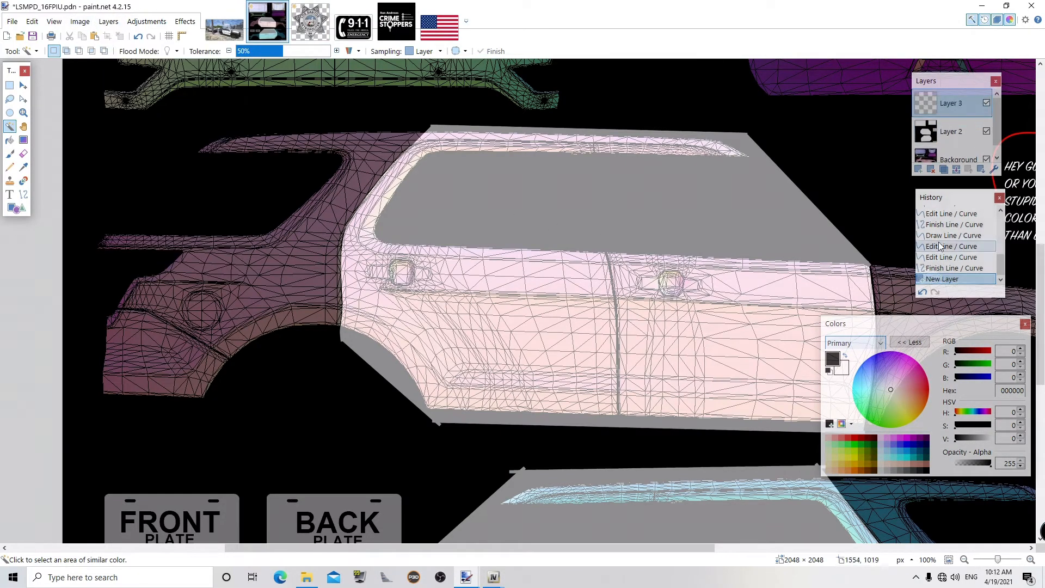
{"action": "scroll", "coordinate": [653, 163], "scroll_direction": "down", "scroll_amount": 1}
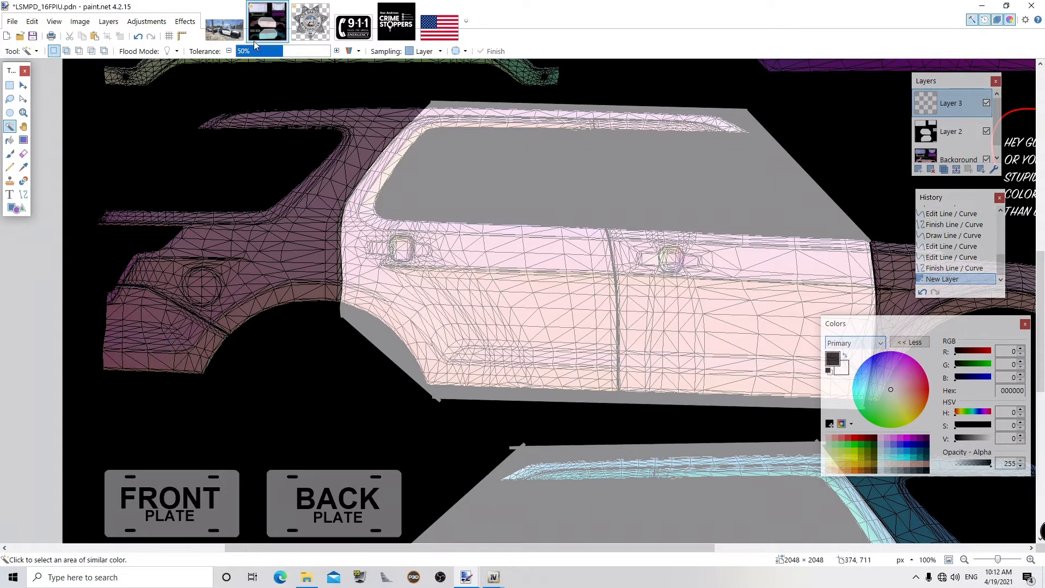
- Examine the badge's size and placement on the Explorer's doors in the reference game screenshot
{"action": "left_click", "coordinate": [224, 24]}
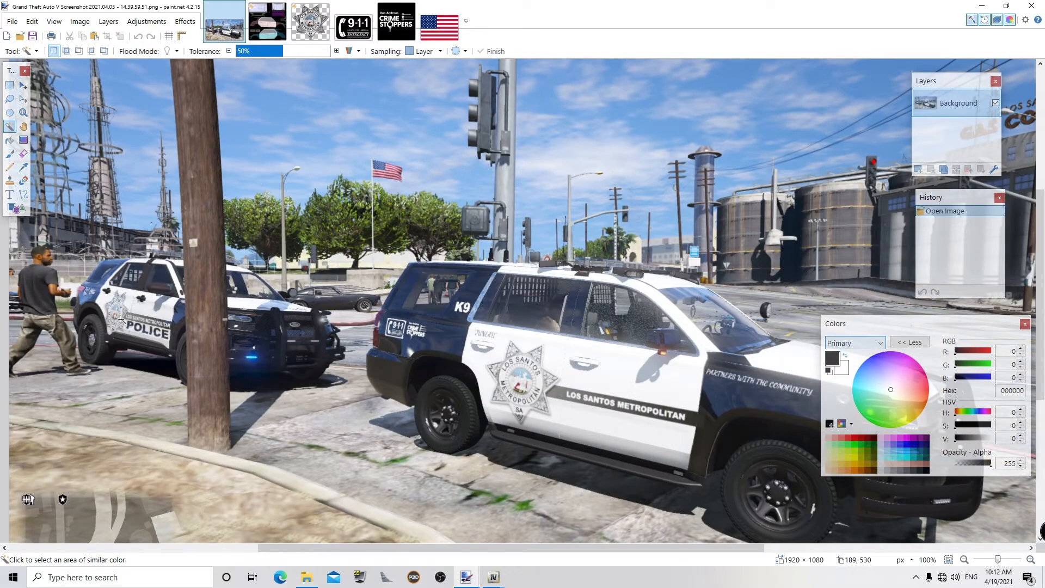
{"action": "left_click", "coordinate": [23, 112]}
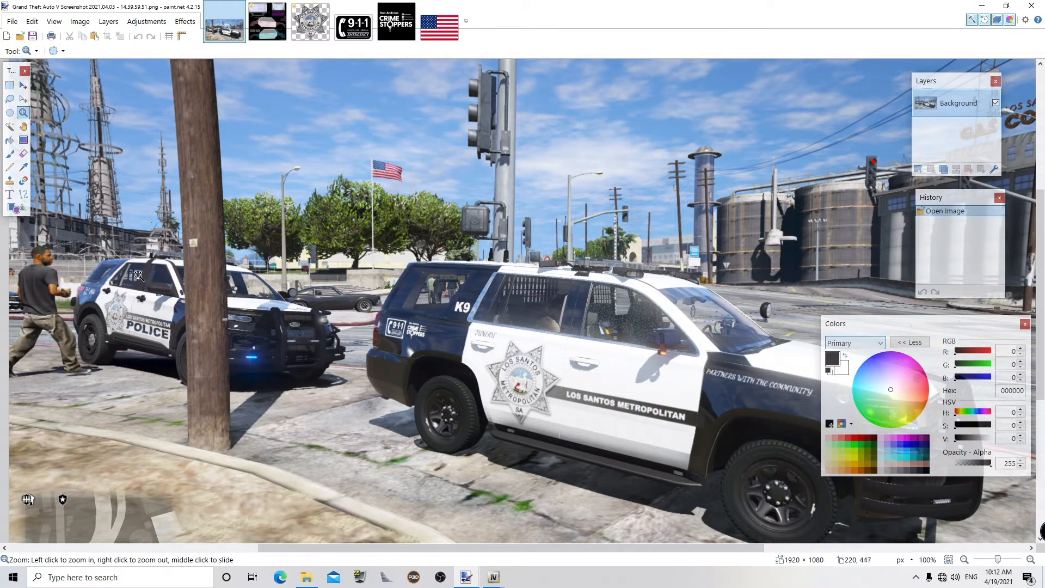
{"action": "left_click", "coordinate": [111, 329]}
{"action": "left_click", "coordinate": [131, 323]}
{"action": "left_click", "coordinate": [184, 321]}
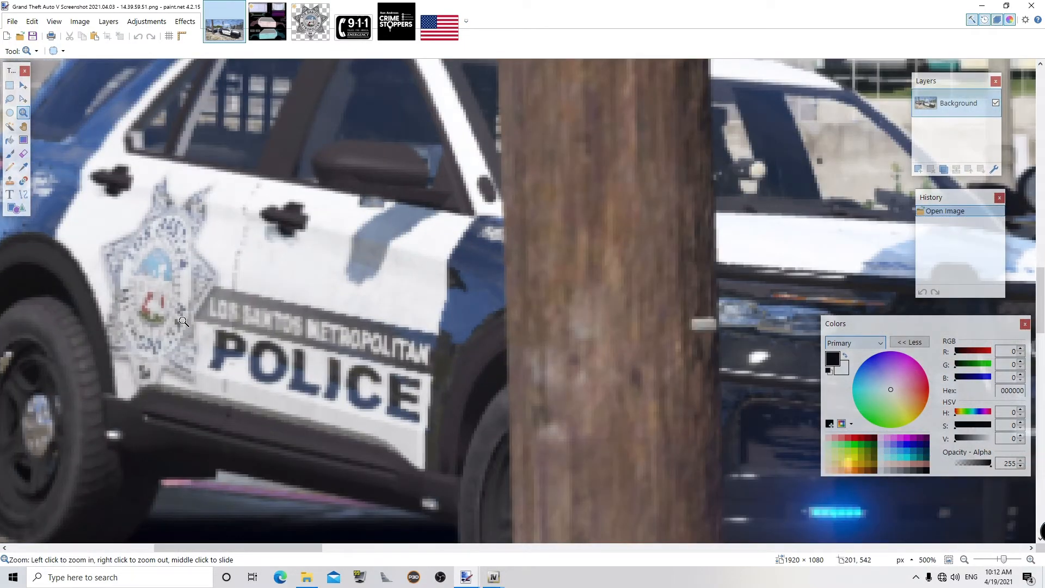
{"action": "right_click", "coordinate": [182, 318]}
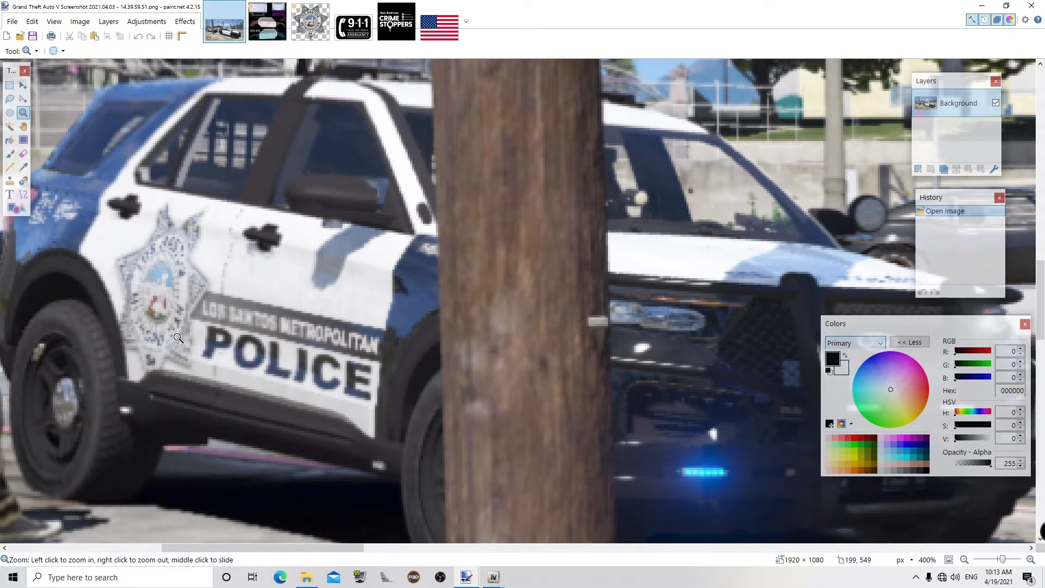
{"action": "right_click", "coordinate": [178, 338]}
{"action": "right_click", "coordinate": [178, 338]}
{"action": "right_click", "coordinate": [177, 338]}
{"action": "right_click", "coordinate": [178, 338]}
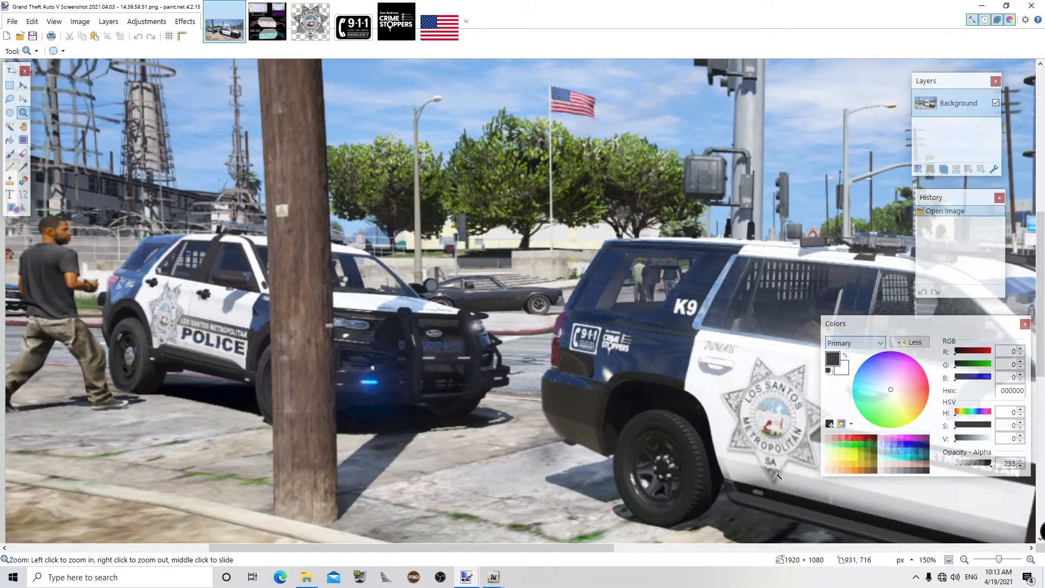
{"action": "left_click", "coordinate": [165, 321]}
{"action": "left_click", "coordinate": [175, 322]}
{"action": "left_click", "coordinate": [185, 324]}
{"action": "left_click", "coordinate": [202, 326]}
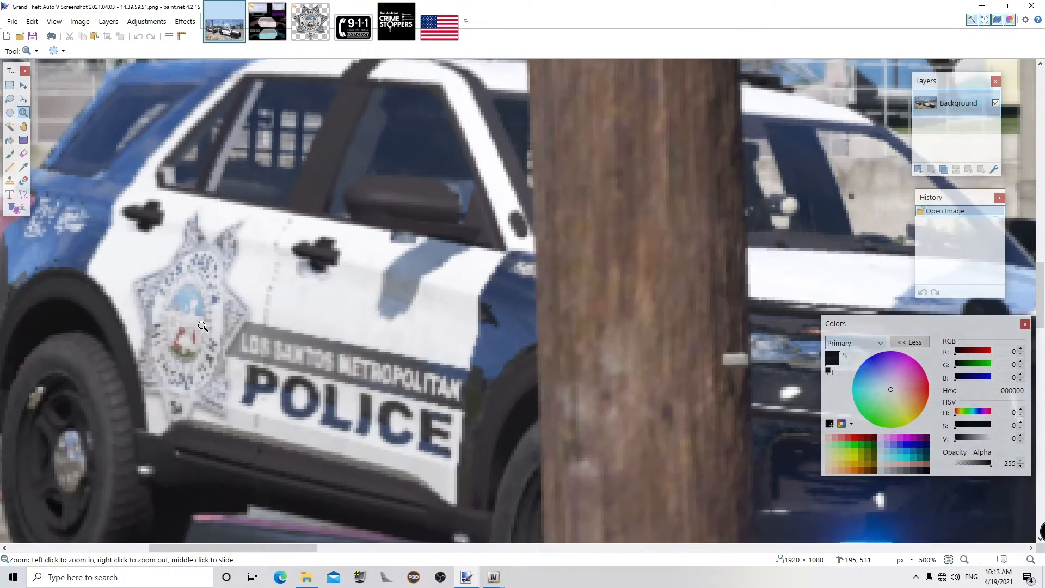
{"action": "right_click", "coordinate": [206, 331]}
{"action": "right_click", "coordinate": [205, 330]}
{"action": "right_click", "coordinate": [206, 330]}
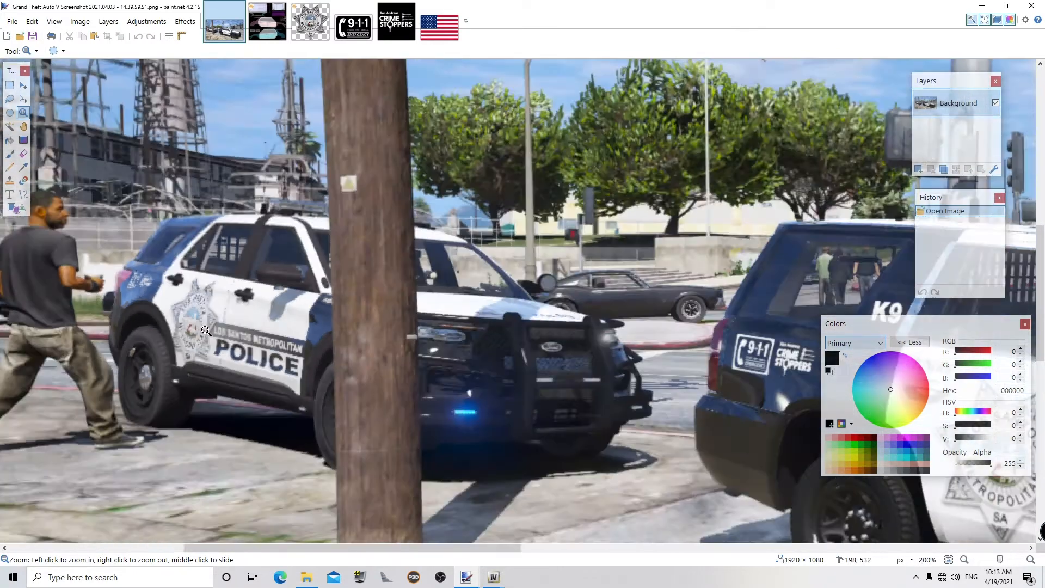
- Paste the star badge onto Layer 3 of the template and place it on the lower rear door
{"action": "left_click", "coordinate": [266, 18]}
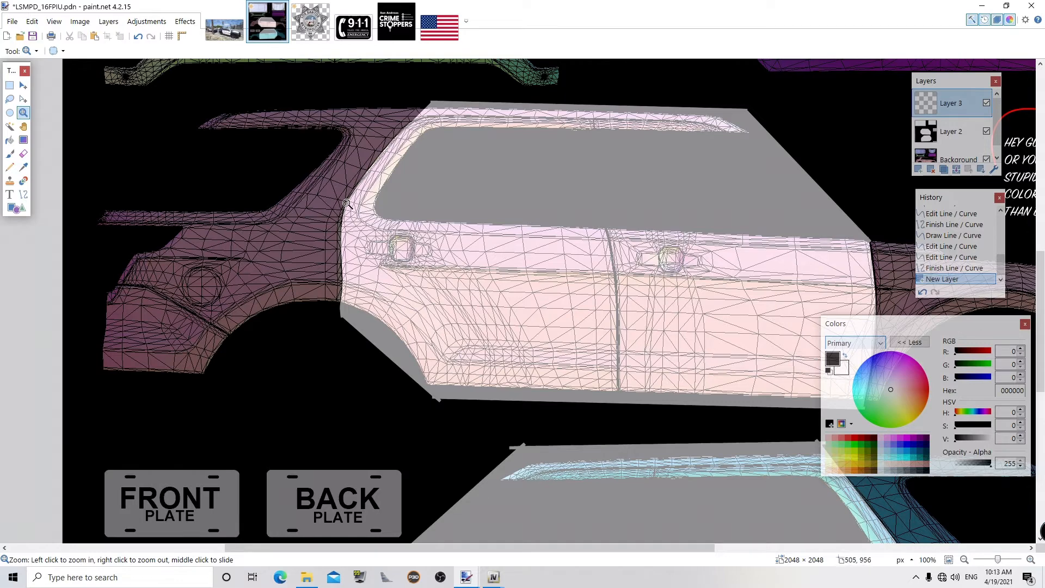
{"action": "key", "text": "ctrl+v"}
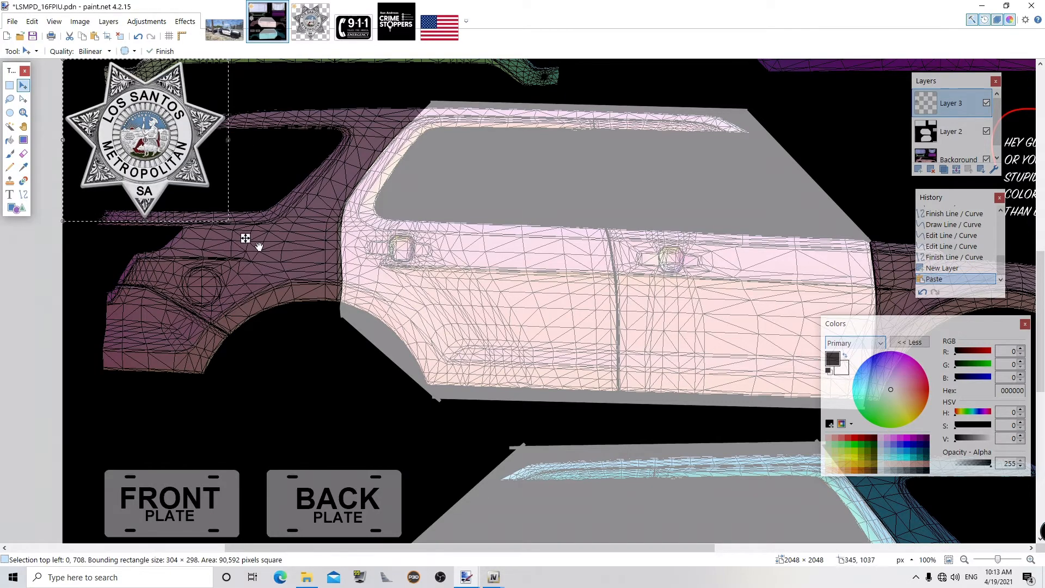
{"action": "left_click_drag", "start_coordinate": [246, 238], "coordinate": [594, 419]}
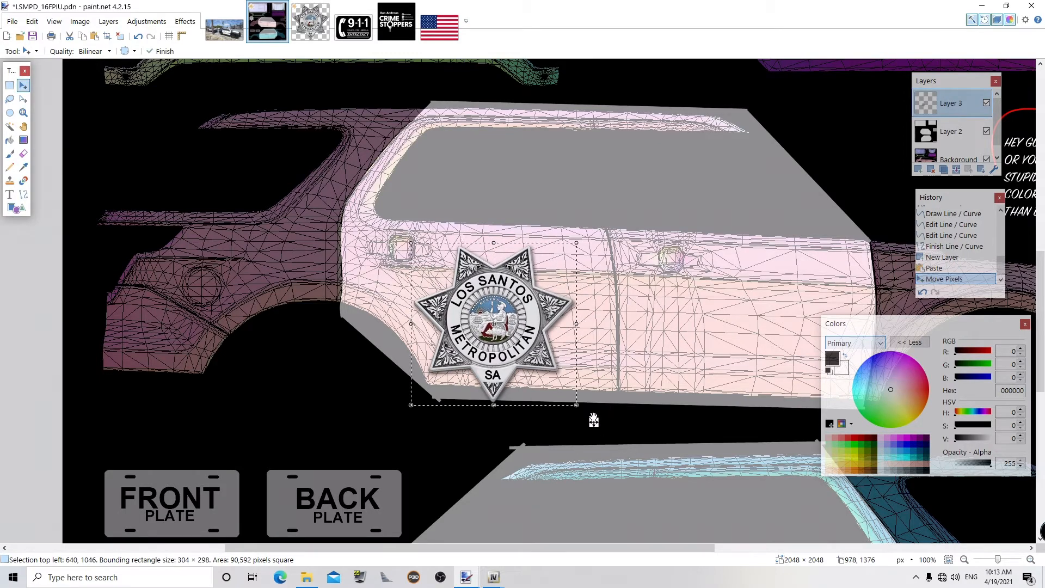
- Compare with the reference screenshot, enlarge the badge to about 317 × 319 px and shift it slightly toward the rear wheel arch
{"action": "left_click", "coordinate": [238, 36]}
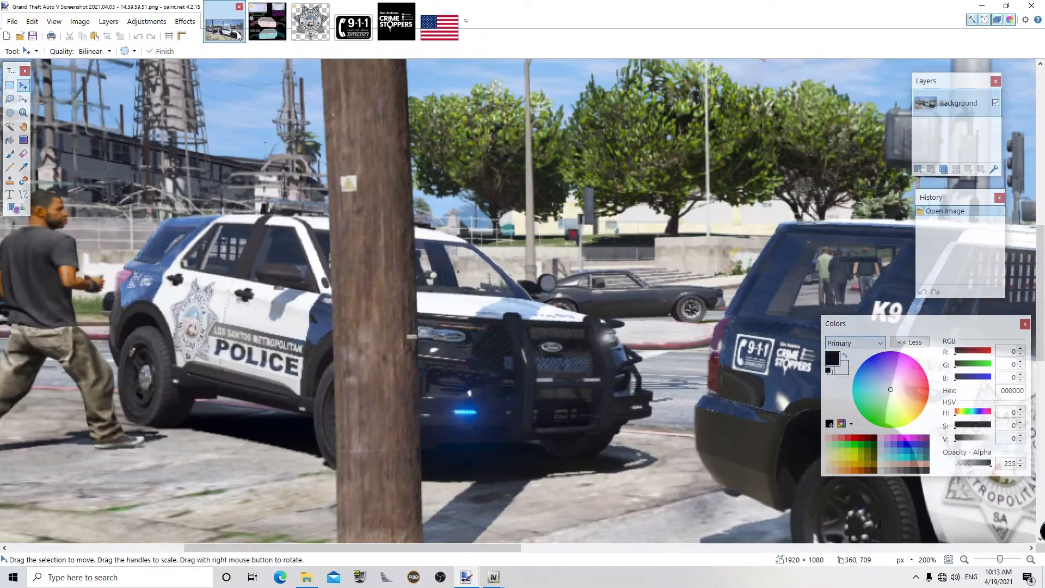
{"action": "left_click", "coordinate": [269, 20]}
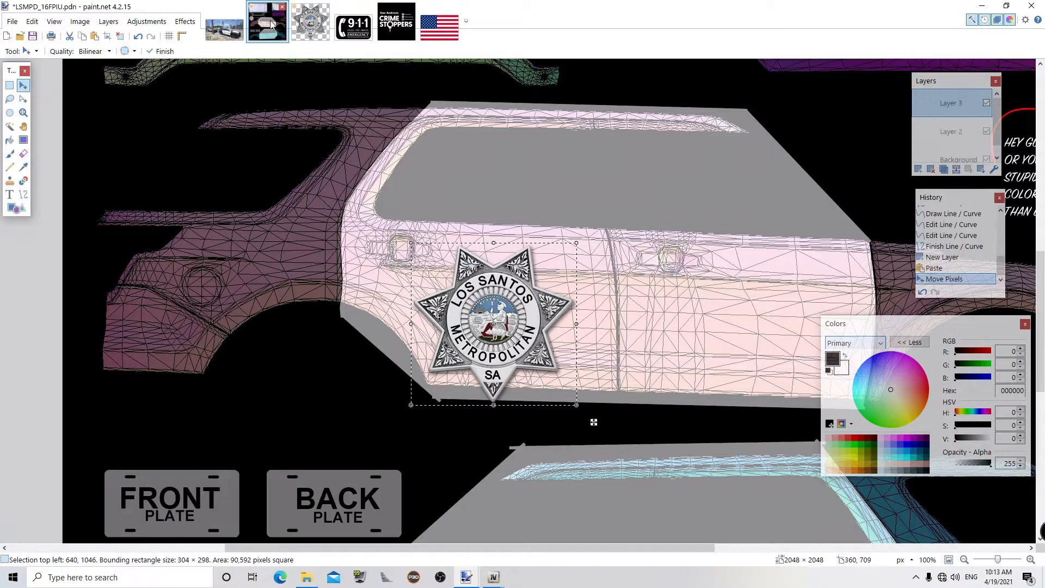
{"action": "left_click_drag", "start_coordinate": [585, 254], "coordinate": [592, 242]}
{"action": "left_click_drag", "start_coordinate": [510, 354], "coordinate": [493, 354]}
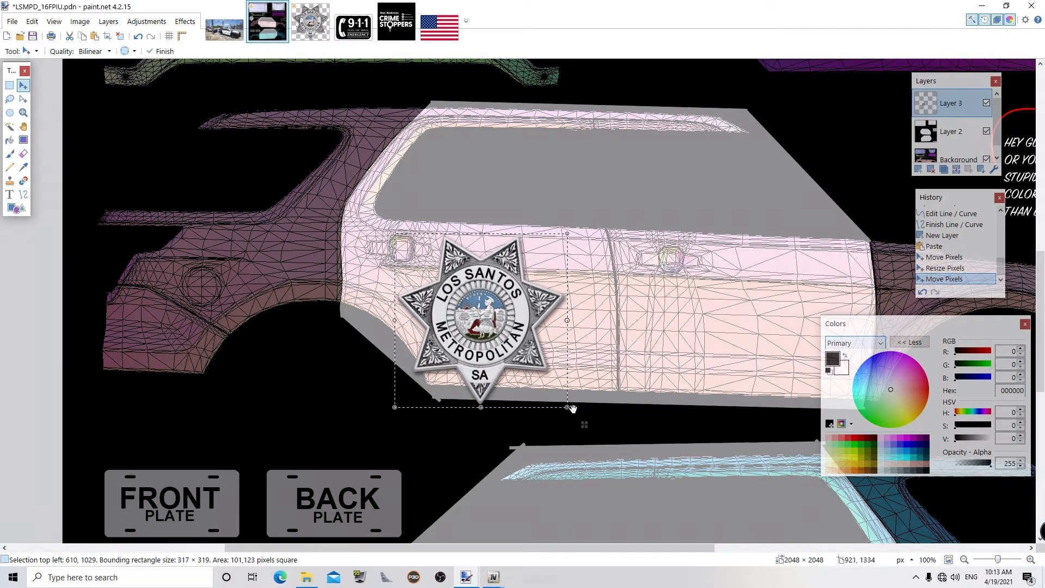
- Rotate the star badge slightly clockwise to an angle of about -1.87° to follow the rear door's lines, and finish the transformation
{"action": "left_click_drag", "start_coordinate": [569, 411], "coordinate": [569, 418]}
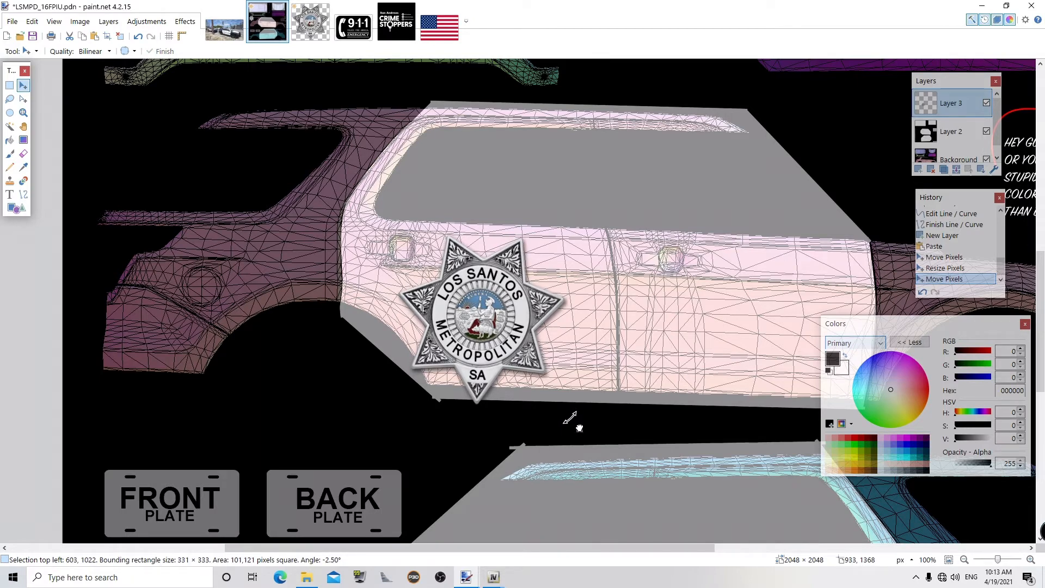
{"action": "left_click_drag", "start_coordinate": [568, 418], "coordinate": [570, 418]}
{"action": "left_click", "coordinate": [23, 112]}
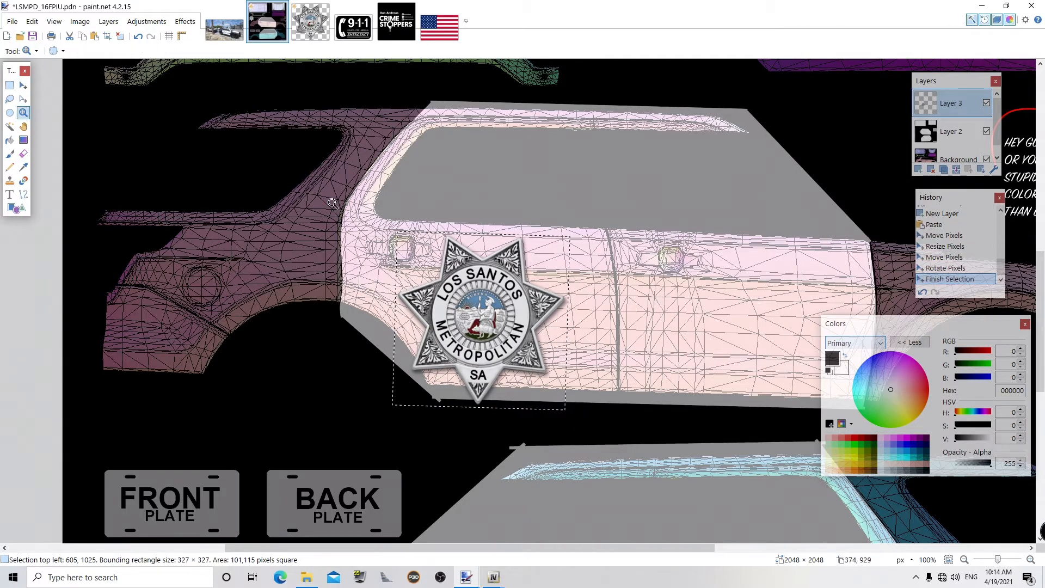
{"action": "right_click", "coordinate": [608, 303]}
{"action": "right_click", "coordinate": [609, 304]}
{"action": "left_click", "coordinate": [598, 325]}
{"action": "left_click", "coordinate": [599, 325]}
{"action": "left_click", "coordinate": [598, 325]}
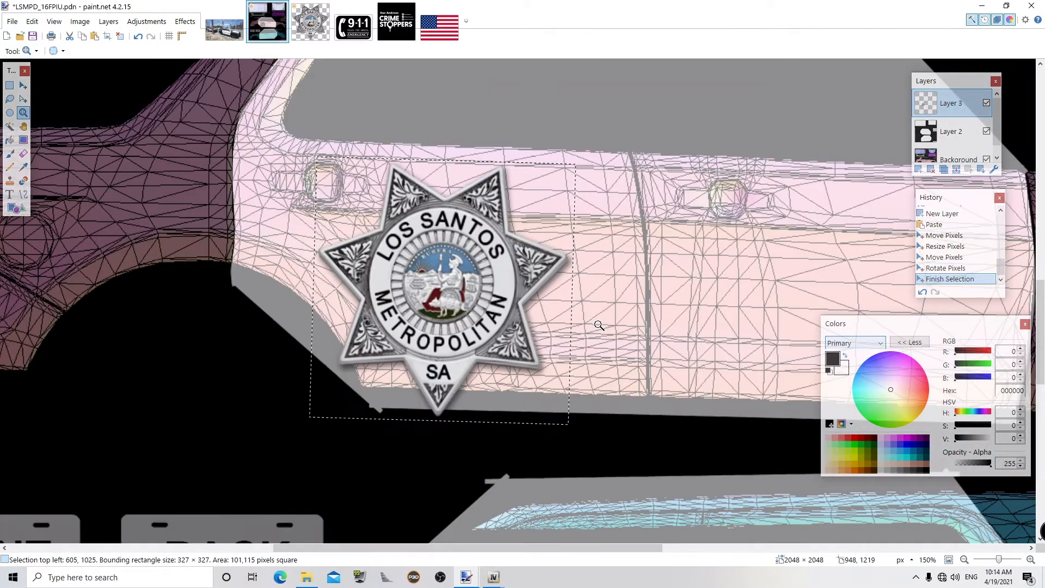
{"action": "key", "text": "ctrl+z"}
{"action": "mouse_move", "coordinate": [571, 433]}
{"action": "left_mouse_down"}
{"action": "mouse_move", "coordinate": [583, 436]}
{"action": "mouse_move", "coordinate": [574, 433]}
{"action": "left_mouse_up"}
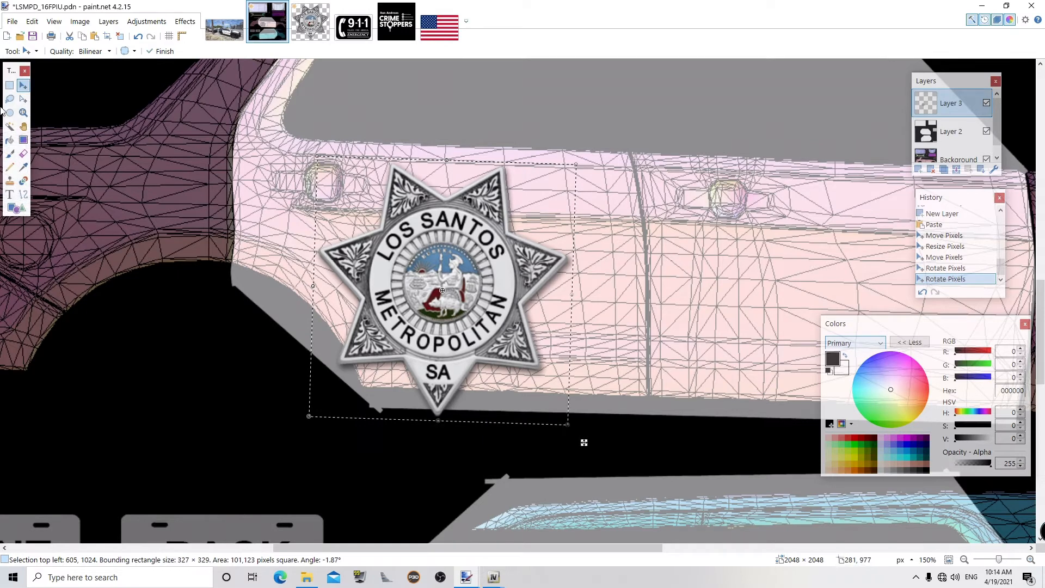
{"action": "key", "text": "z"}
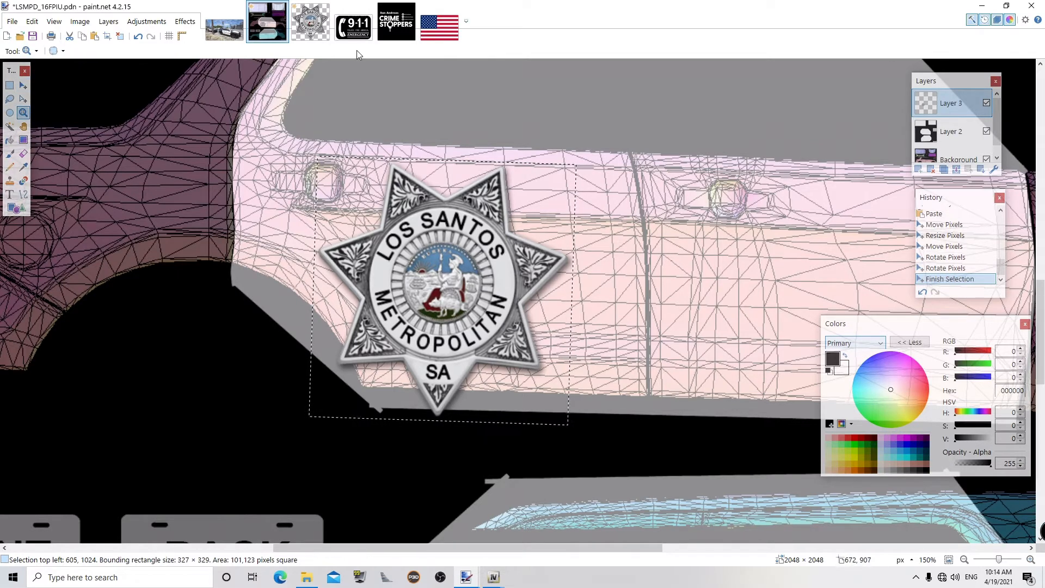
- Copy the whole 9-1-1 emergency logo into Layer 3 of the livery and scale it to about 107 × 67 px on the upper car's rear quarter panel
{"action": "left_click", "coordinate": [225, 34]}
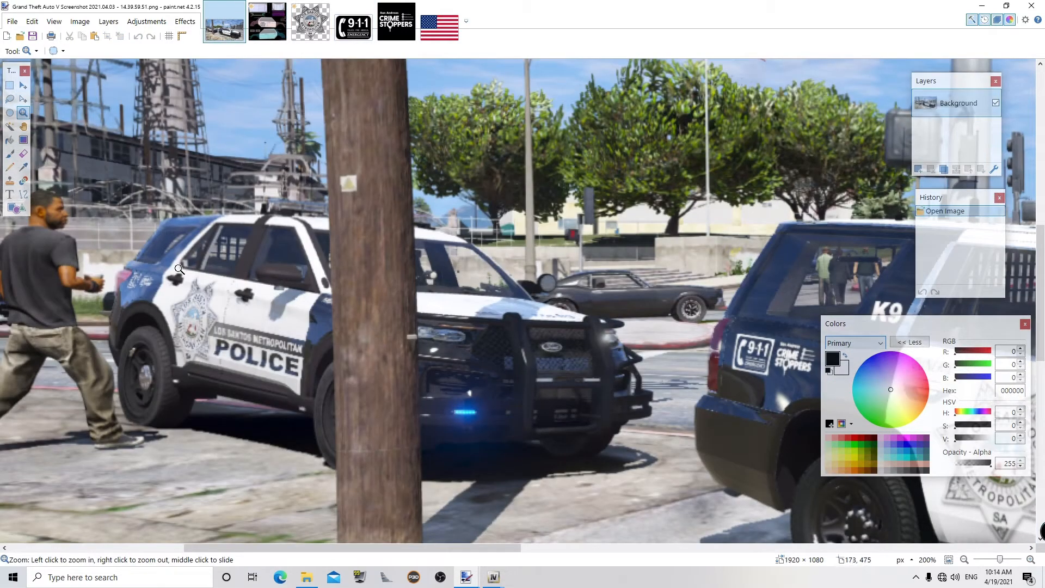
{"action": "left_click", "coordinate": [353, 22]}
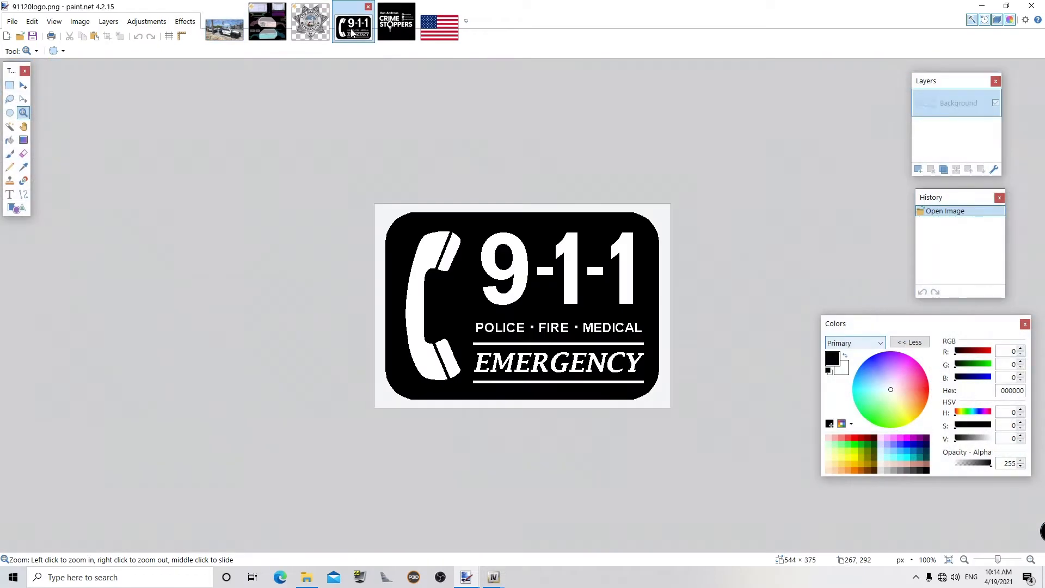
{"action": "key", "text": "ctrl+a"}
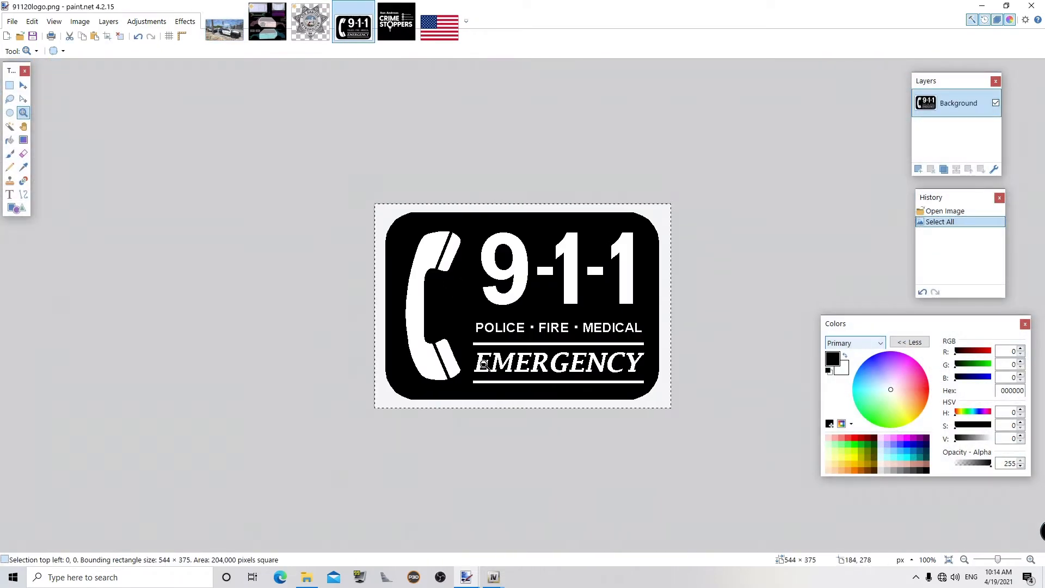
{"action": "left_click", "coordinate": [267, 22]}
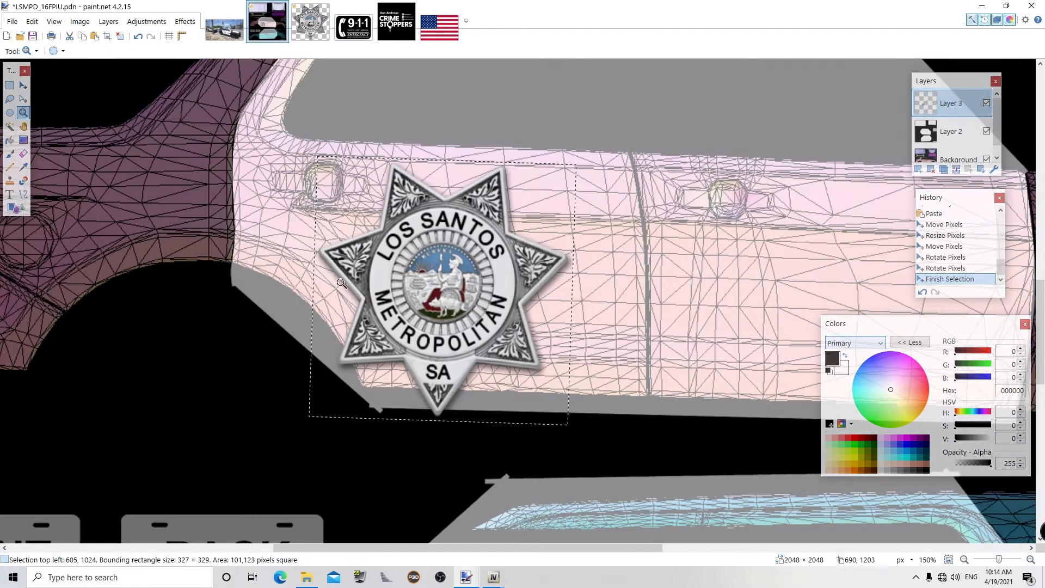
{"action": "right_click", "coordinate": [98, 176]}
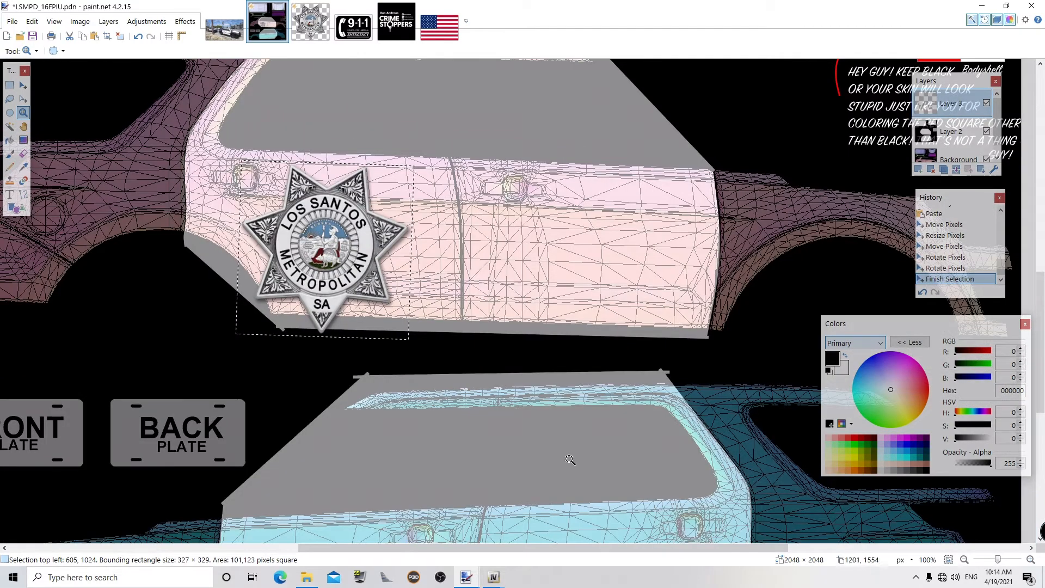
{"action": "scroll", "coordinate": [322, 258], "scroll_direction": "left", "scroll_amount": 5}
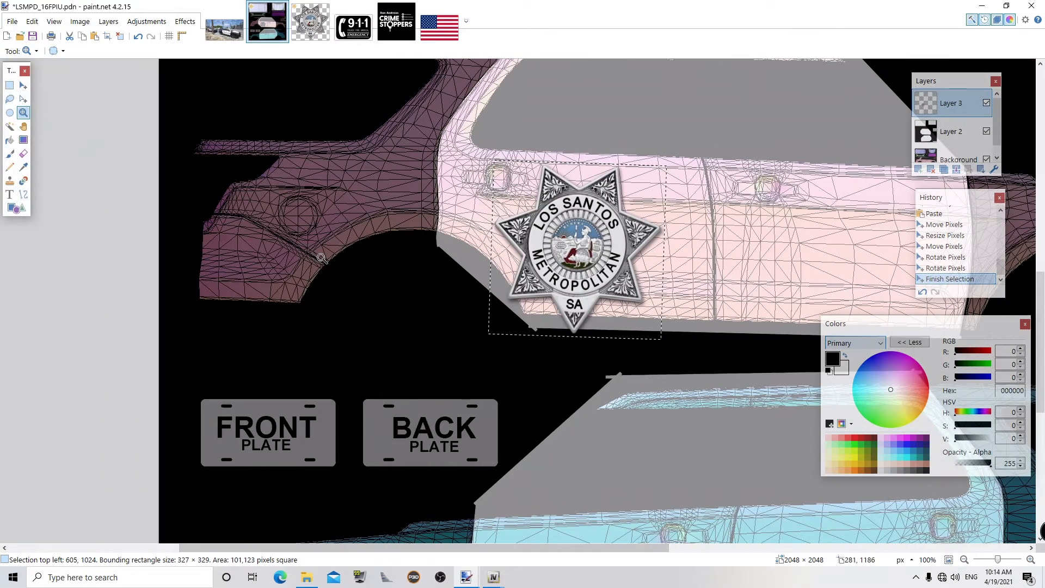
{"action": "key", "text": "ctrl+v"}
{"action": "left_click_drag", "start_coordinate": [457, 267], "coordinate": [351, 204]}
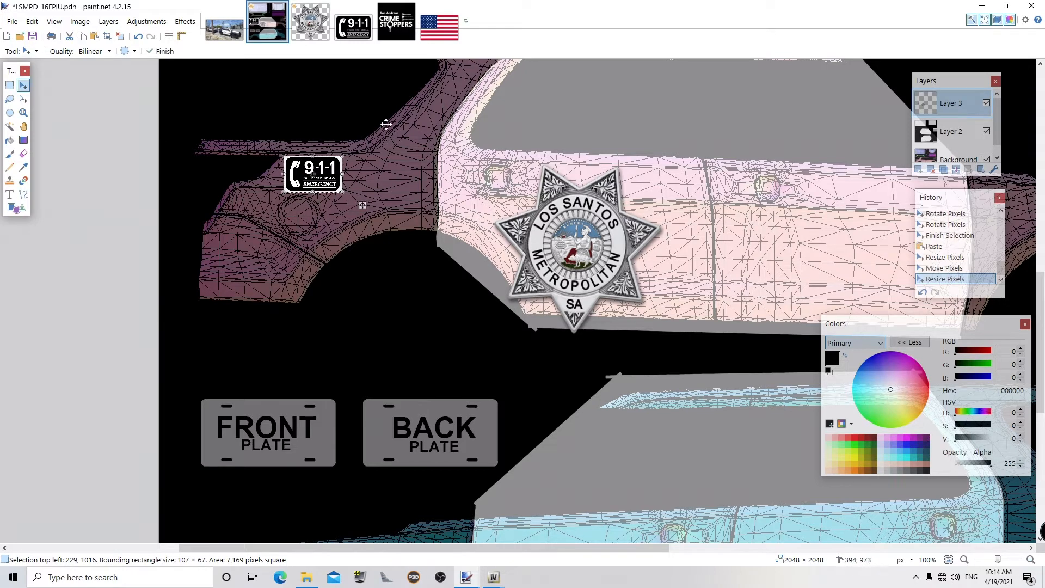
- Copy the Crime Stoppers logo into the livery, scale it to about 105 × 93 px beside the 9-1-1 logo, and save the file
{"action": "left_click", "coordinate": [394, 24]}
{"action": "key", "text": "ctrl+a"}
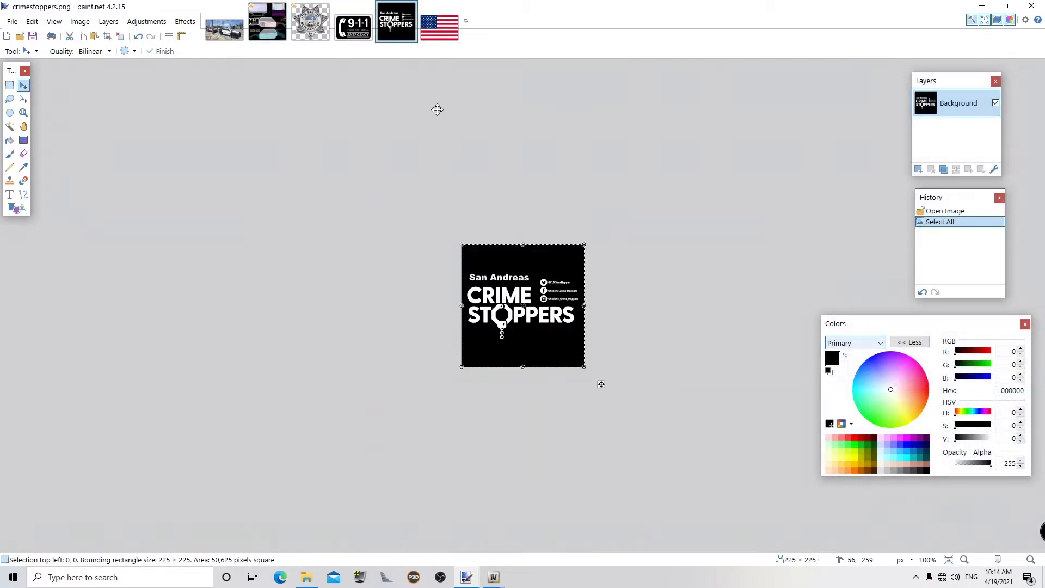
{"action": "left_click", "coordinate": [281, 20]}
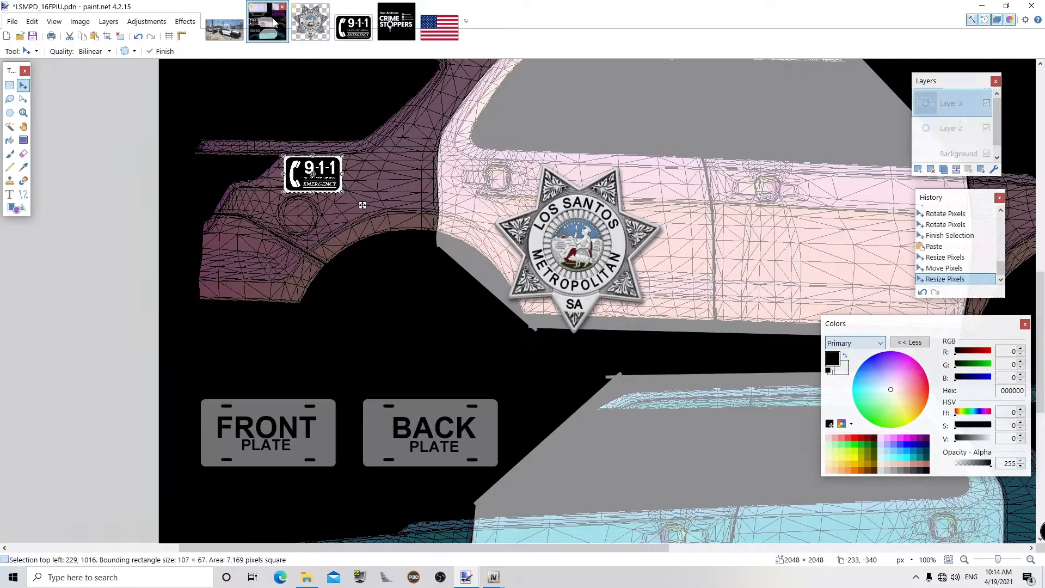
{"action": "key", "text": "ctrl+v"}
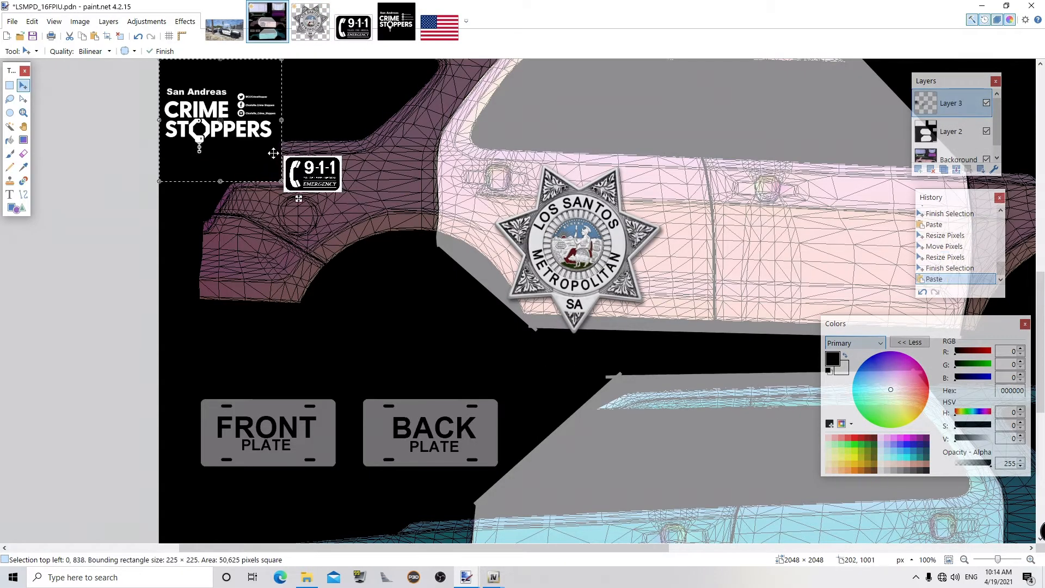
{"action": "left_click_drag", "start_coordinate": [304, 200], "coordinate": [429, 231]}
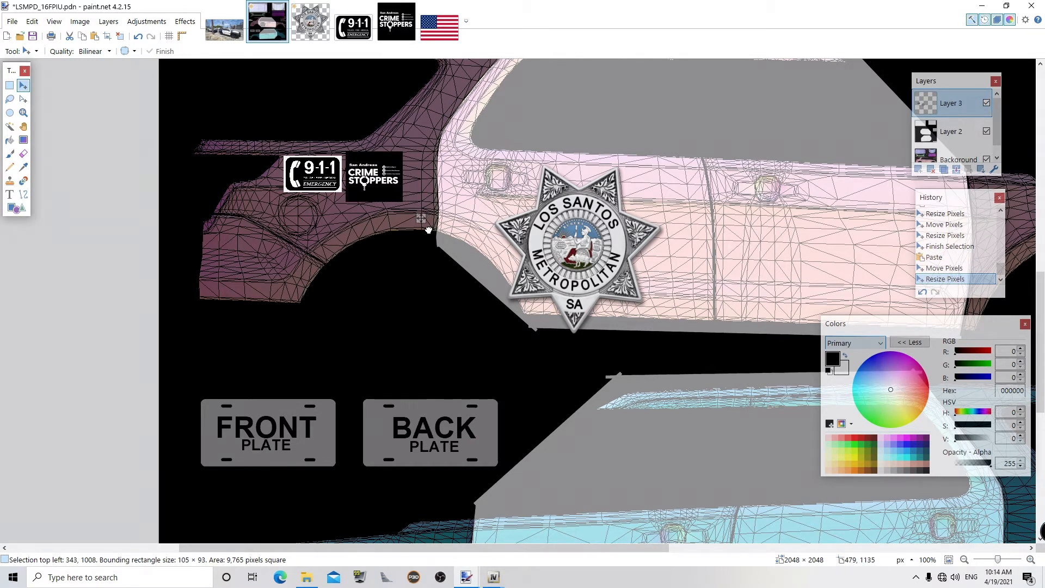
{"action": "left_click_drag", "start_coordinate": [428, 229], "coordinate": [429, 229]}
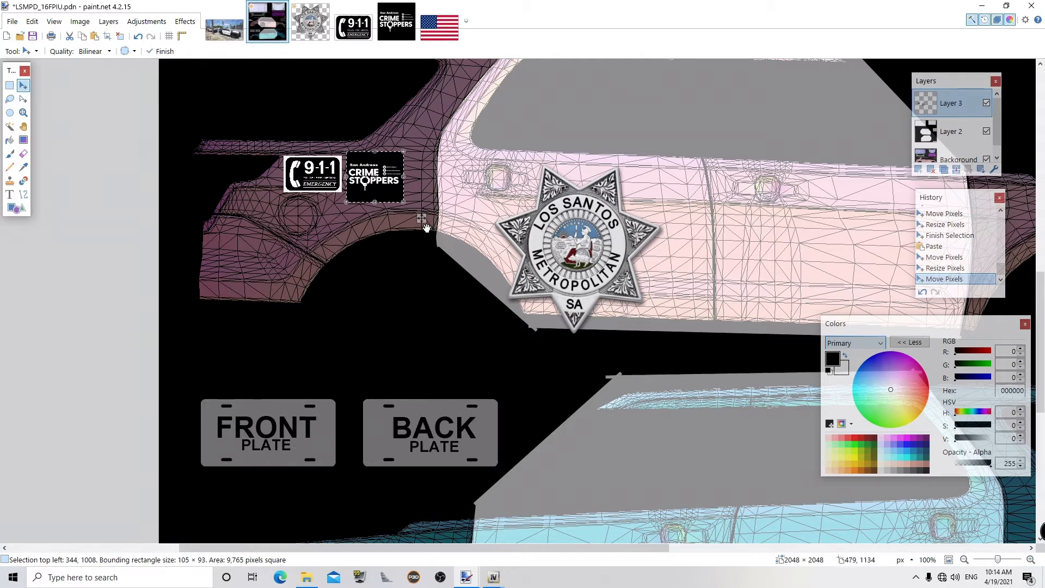
{"action": "key", "text": "ctrl+s"}
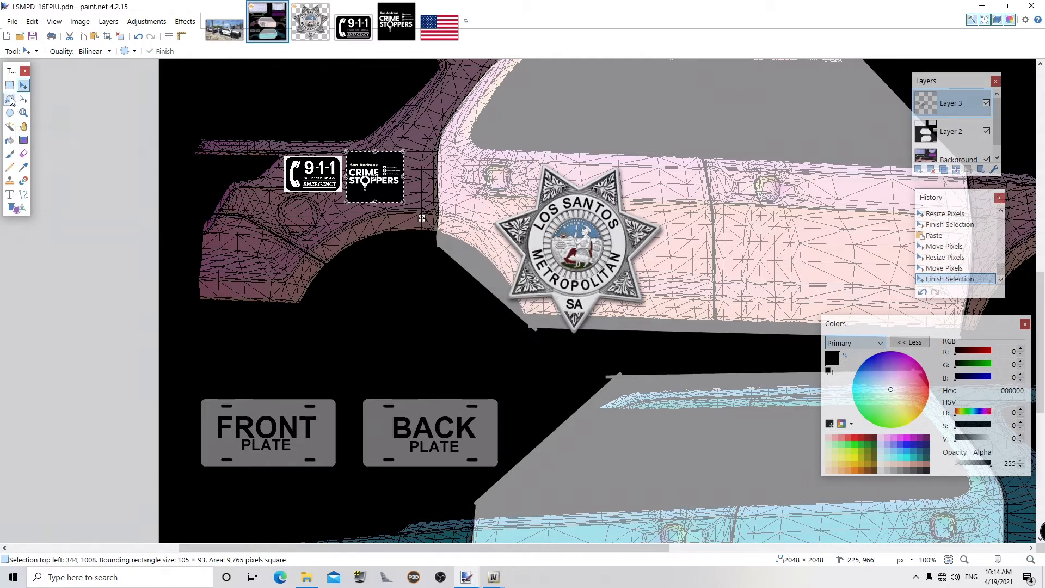
- Replace the selection around the Crime Stoppers logo with a selection of the entire livery canvas
{"action": "left_click", "coordinate": [9, 85]}
{"action": "left_click", "coordinate": [23, 113]}
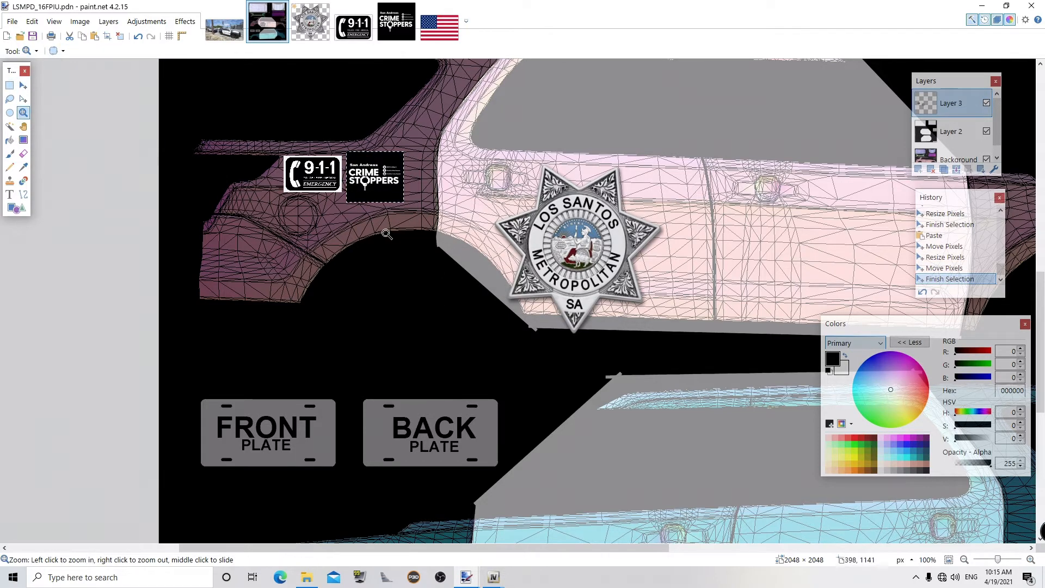
{"action": "right_click", "coordinate": [384, 233]}
{"action": "left_click_drag", "start_coordinate": [634, 548], "coordinate": [715, 549]}
{"action": "key", "text": "ctrl+a"}
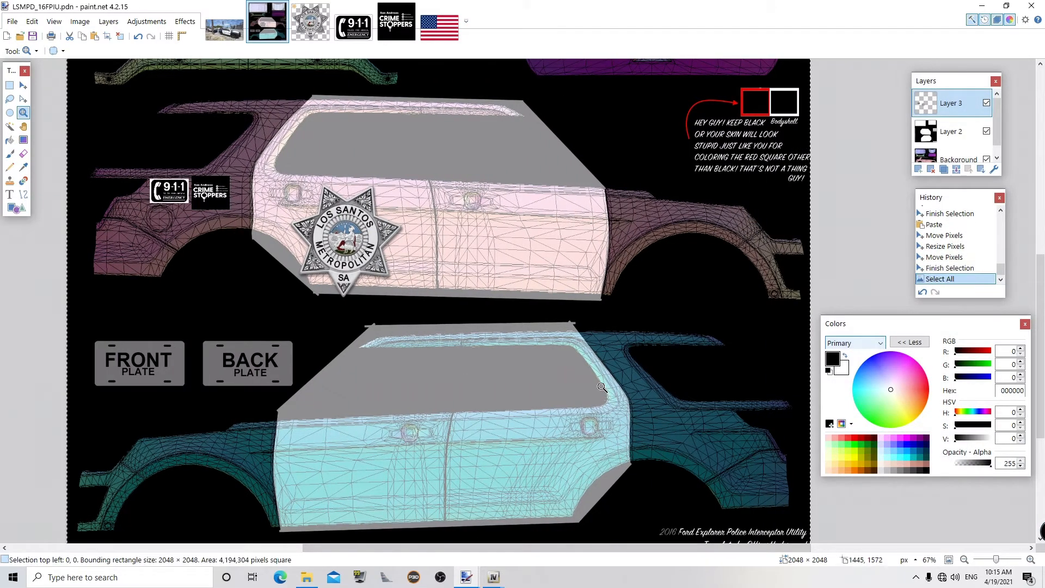
- Sample opaque white (FFFFFF) from the door area on Layer 2 as the primary color, and make Layer 3 active again
{"action": "left_click", "coordinate": [635, 220]}
{"action": "left_click", "coordinate": [636, 220]}
{"action": "left_click", "coordinate": [636, 221]}
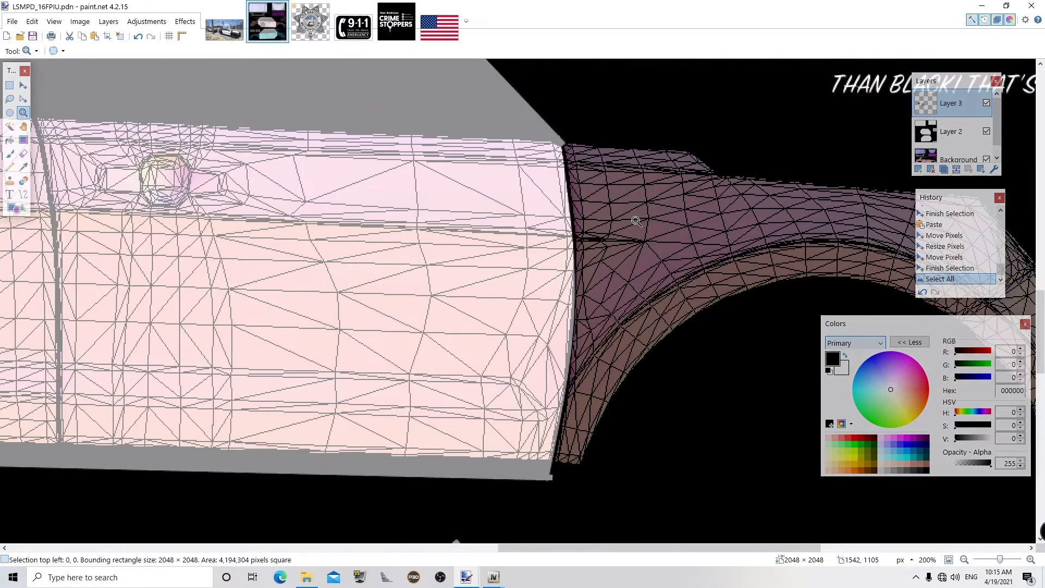
{"action": "right_click", "coordinate": [652, 214]}
{"action": "right_click", "coordinate": [652, 214]}
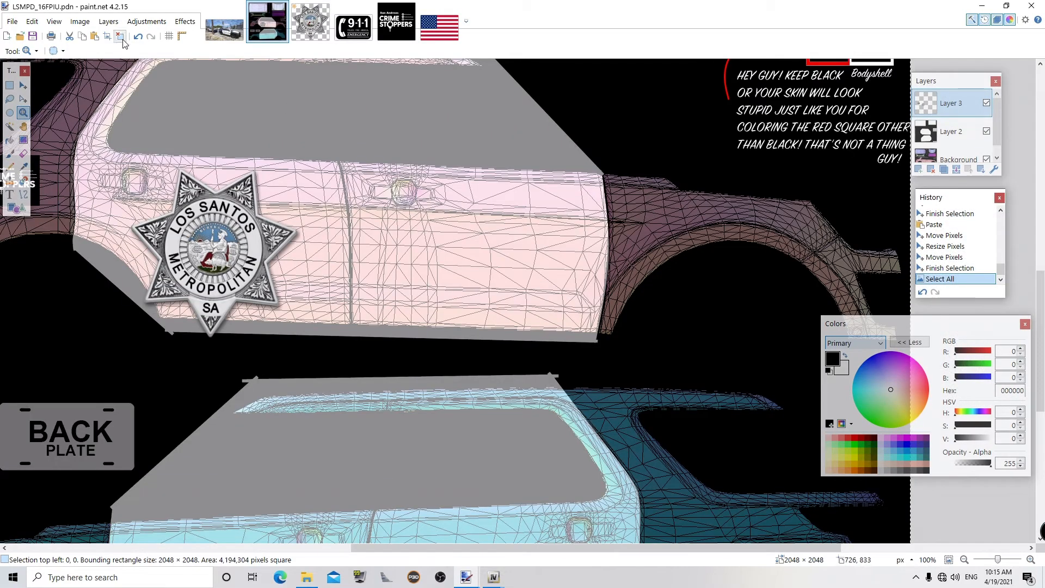
{"action": "left_click", "coordinate": [10, 194]}
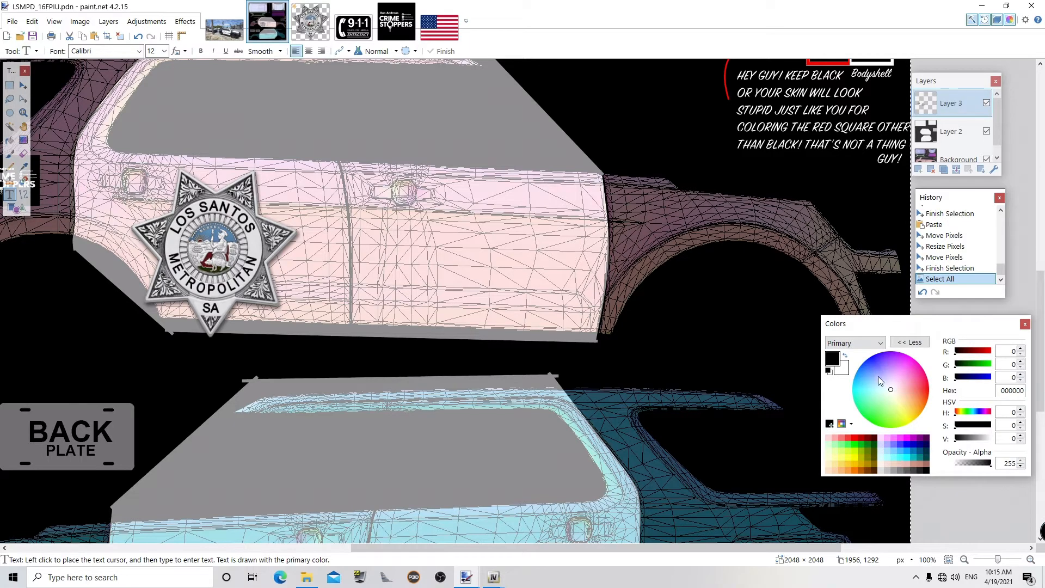
{"action": "left_click", "coordinate": [23, 166]}
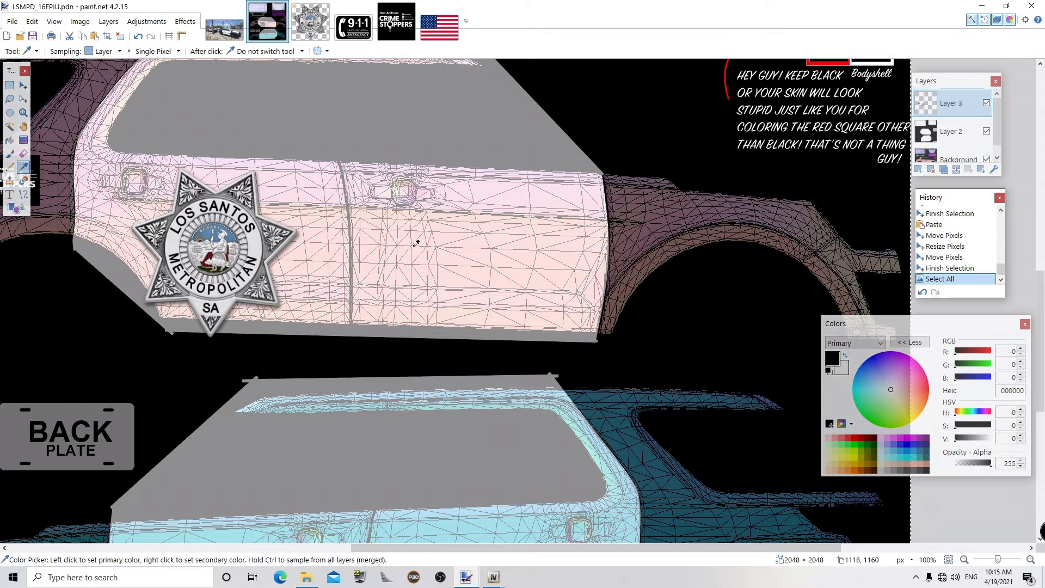
{"action": "left_click", "coordinate": [478, 254]}
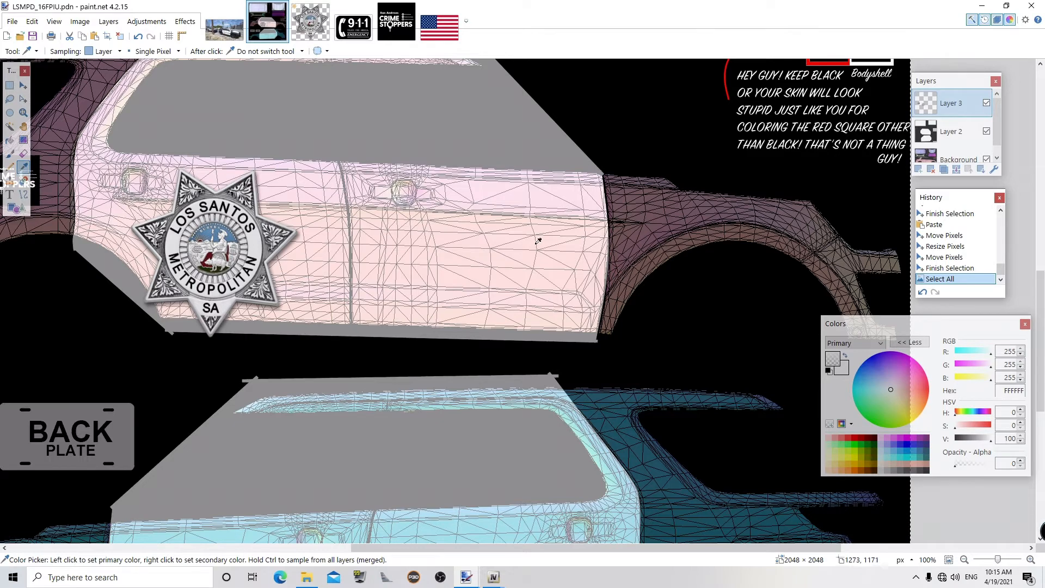
{"action": "left_click", "coordinate": [951, 132]}
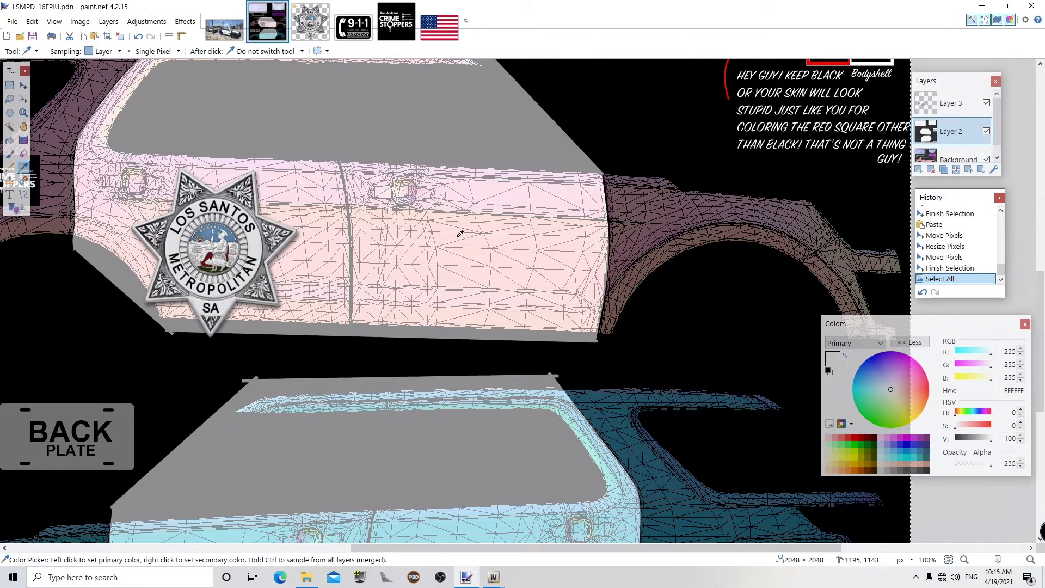
{"action": "left_click", "coordinate": [947, 109]}
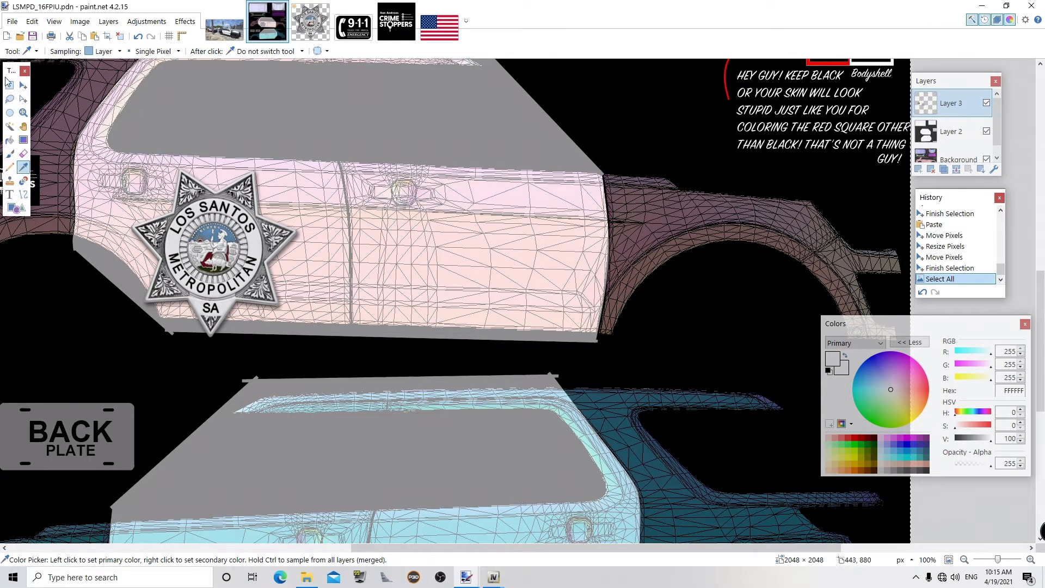
- Start a text entry on the upper car's front fender, using the Dancing Script font at size 48 in bold
{"action": "left_click", "coordinate": [10, 194]}
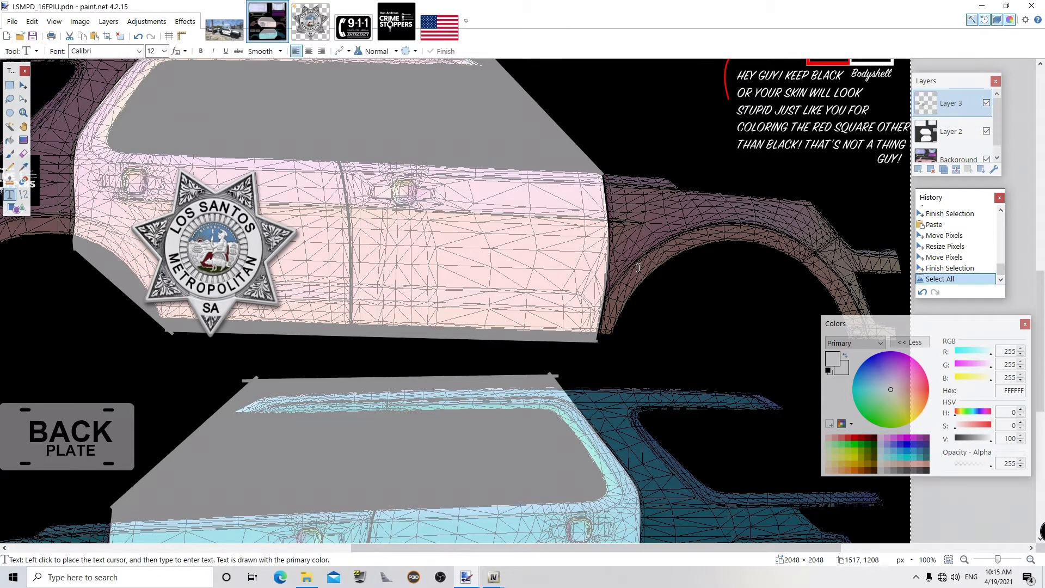
{"action": "left_click", "coordinate": [617, 200]}
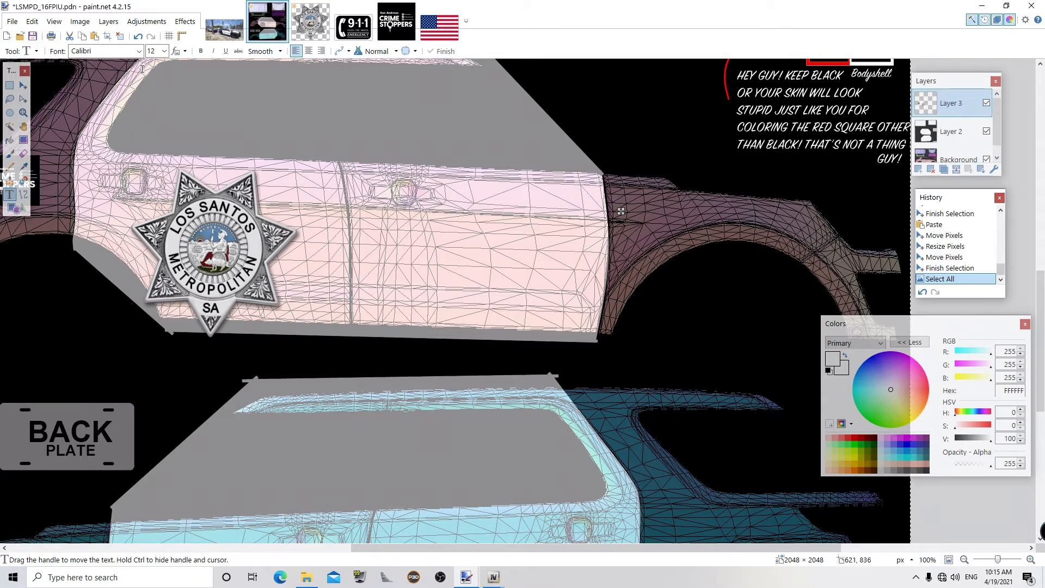
{"action": "left_click", "coordinate": [163, 52]}
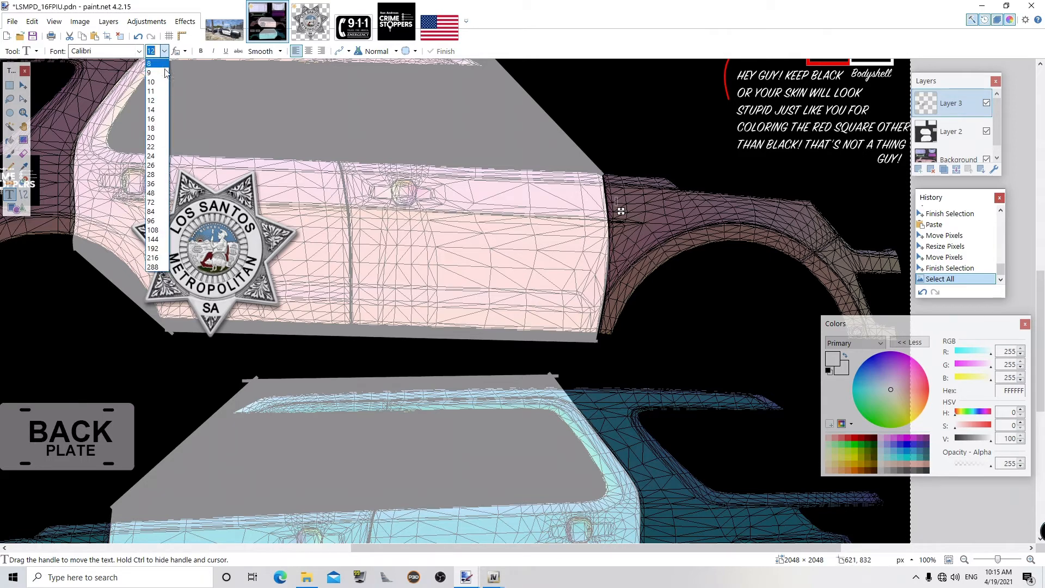
{"action": "left_click", "coordinate": [150, 194]}
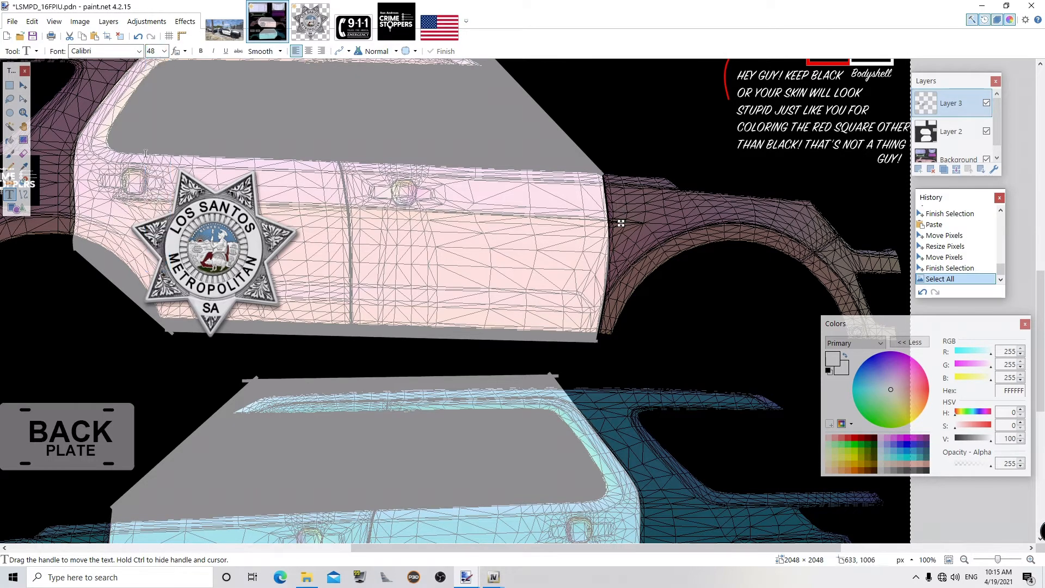
{"action": "left_click", "coordinate": [139, 53]}
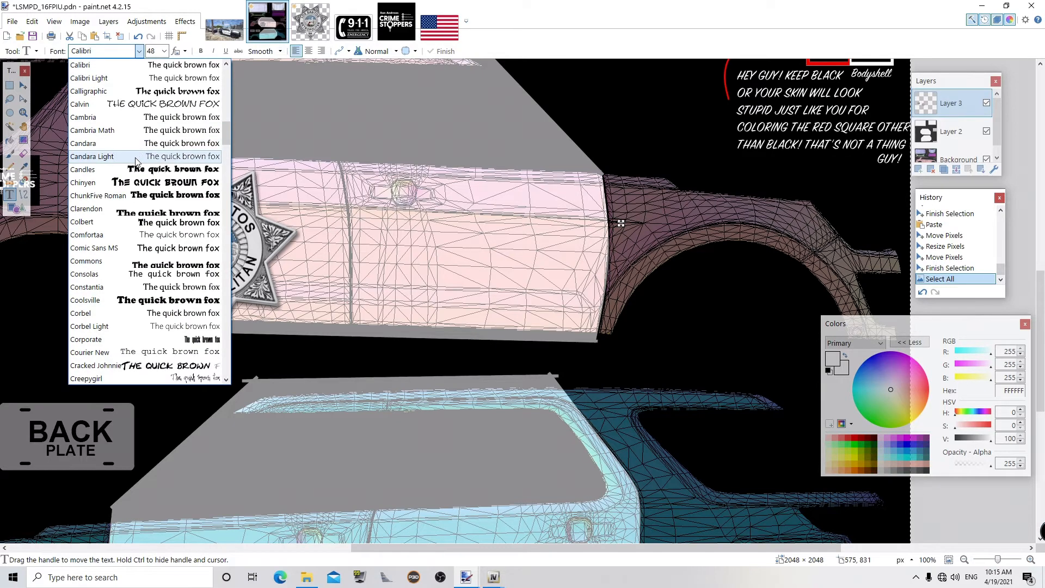
{"action": "scroll", "coordinate": [141, 166], "scroll_direction": "down", "scroll_amount": 9}
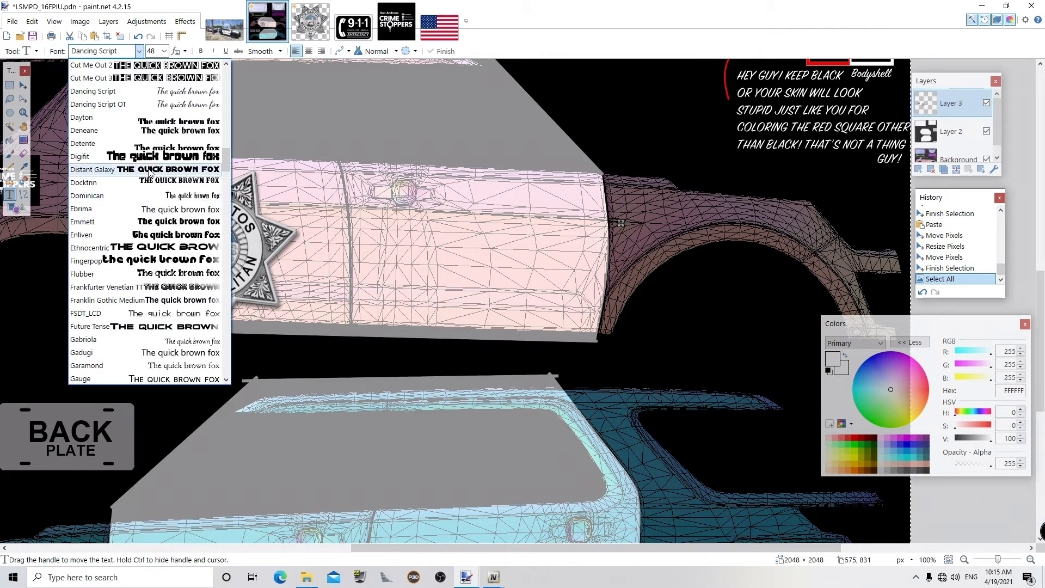
{"action": "left_click", "coordinate": [148, 93]}
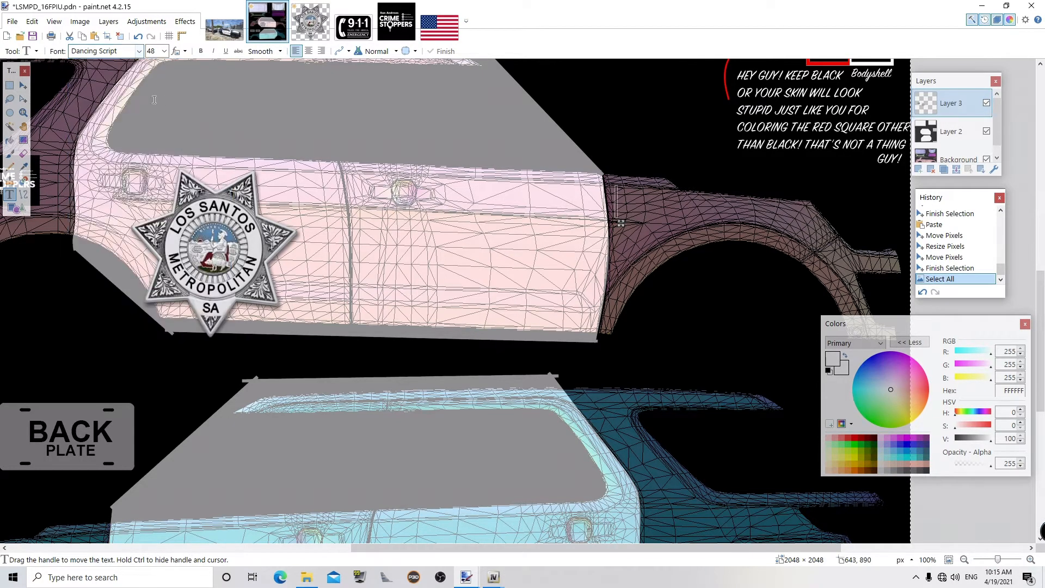
{"action": "left_click", "coordinate": [201, 51]}
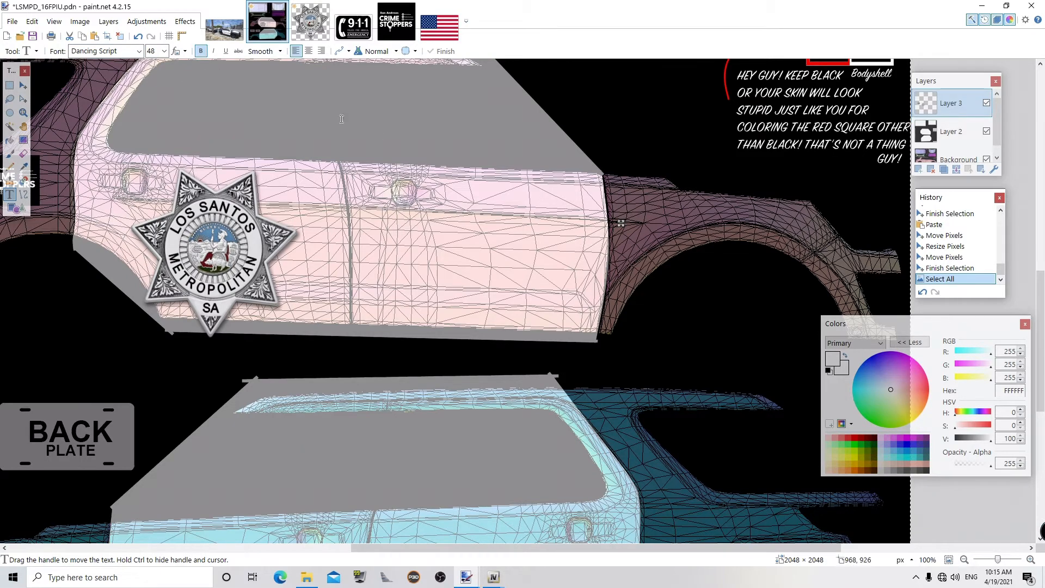
- Write the slogan "Partners with the Community" across the upper car's front fender
{"action": "type", "text": "P"}
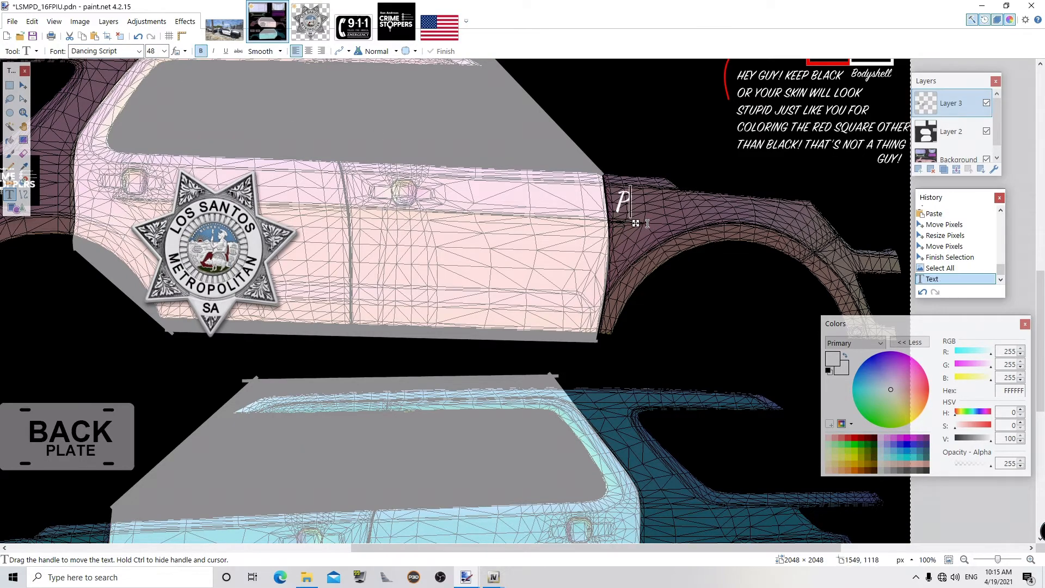
{"action": "type", "text": "artners"}
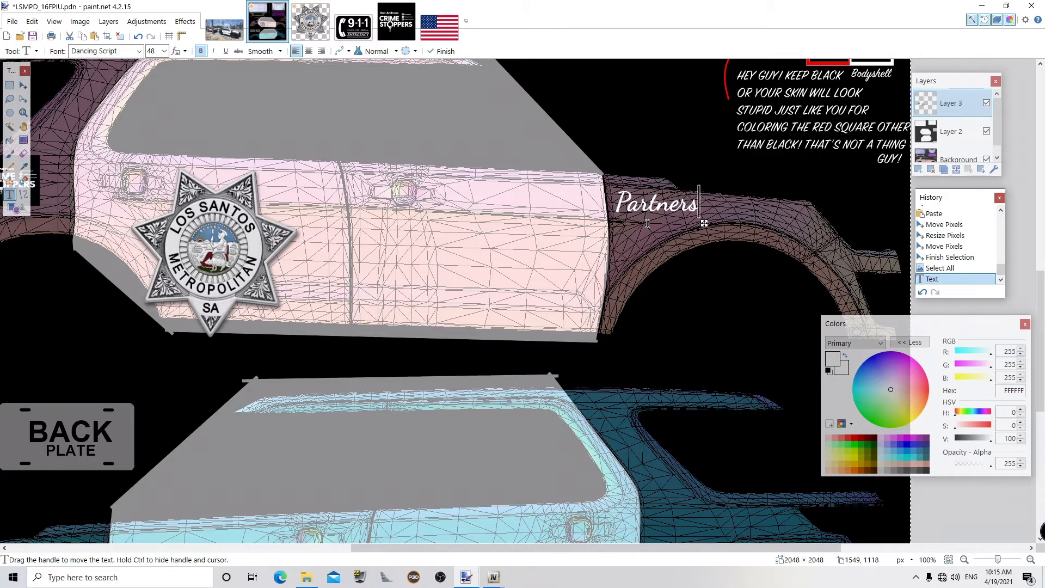
{"action": "type", "text": " with the"}
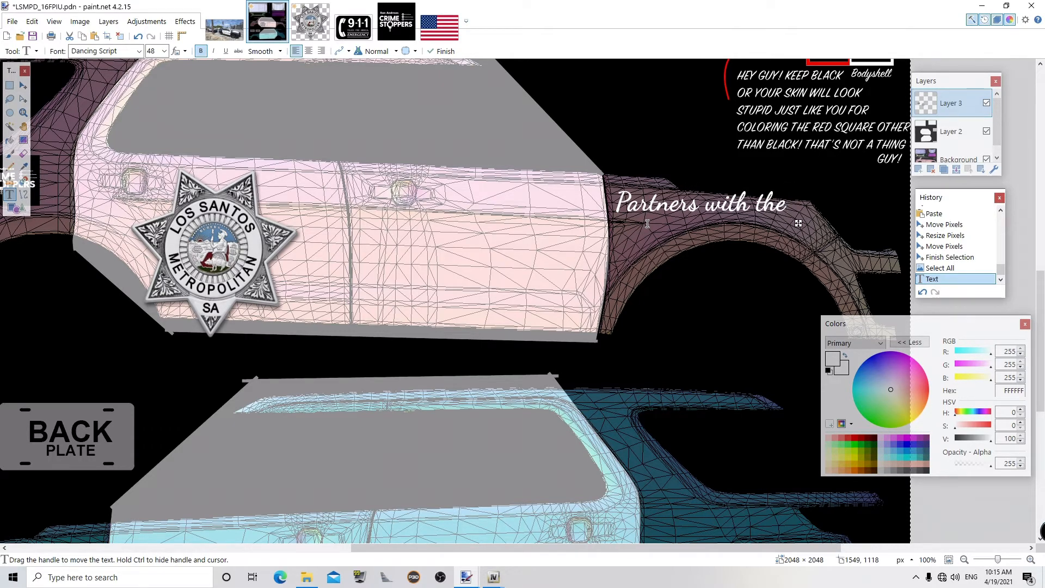
{"action": "type", "text": " Comm"}
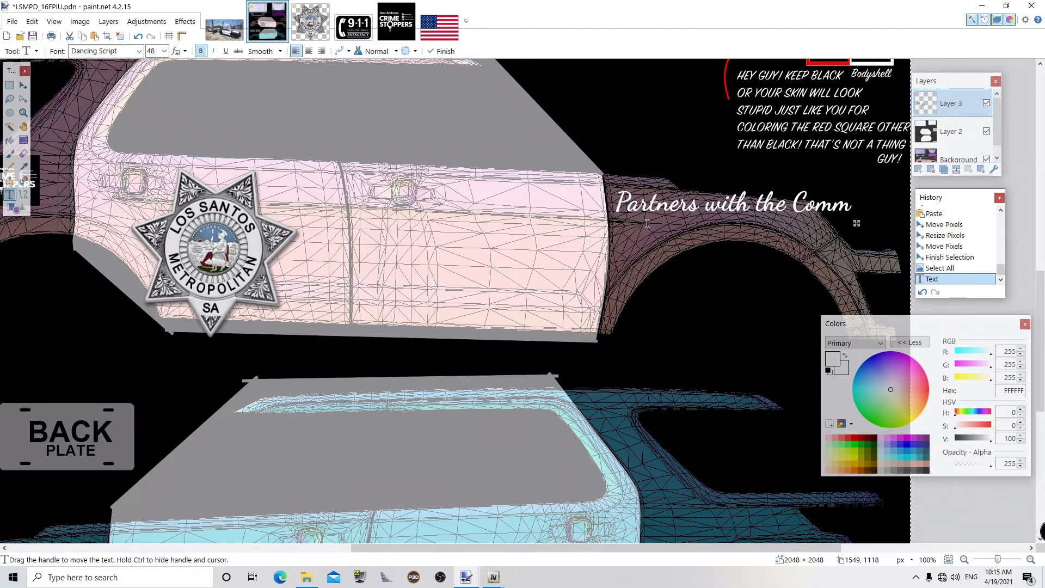
{"action": "type", "text": "unity"}
{"action": "scroll", "coordinate": [647, 223], "scroll_direction": "left", "scroll_amount": 2}
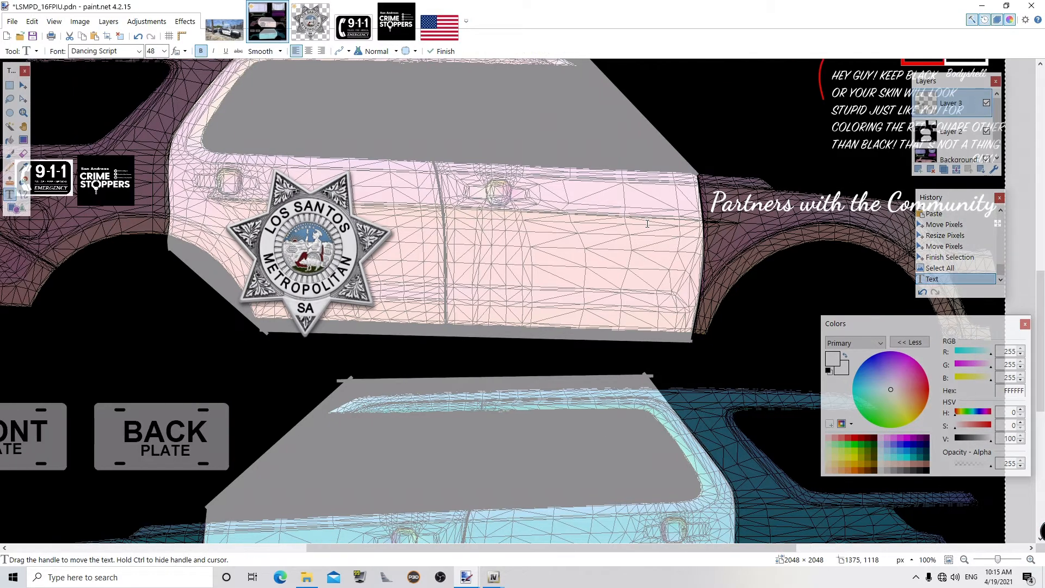
- Check the fender slogan in the reference screenshot and rewrite the livery's slogan in capitals as "PARTNERS WITH THE COMMUNITY"
{"action": "left_click_drag", "start_coordinate": [371, 547], "coordinate": [446, 557]}
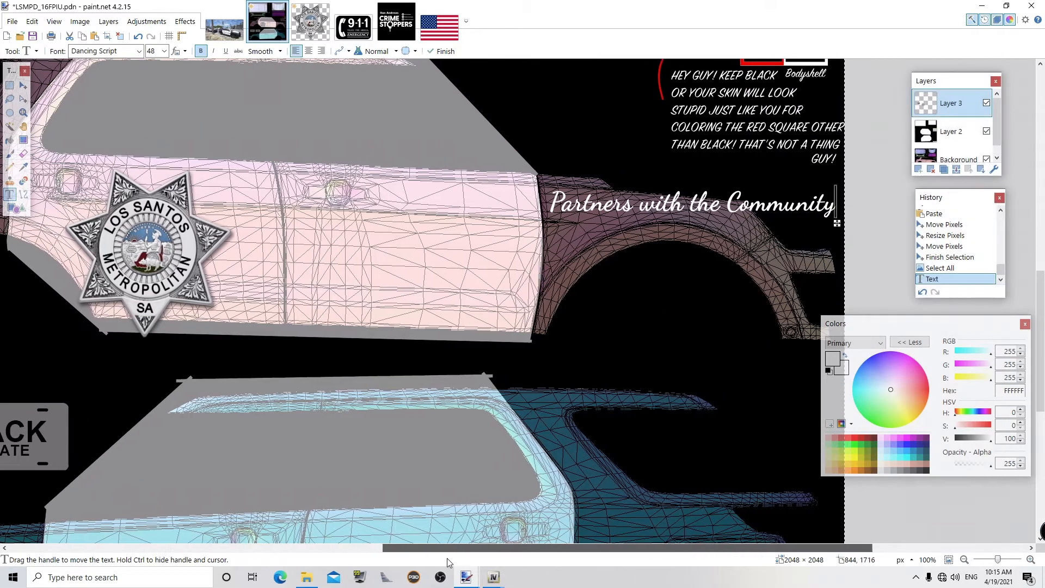
{"action": "left_click", "coordinate": [224, 22]}
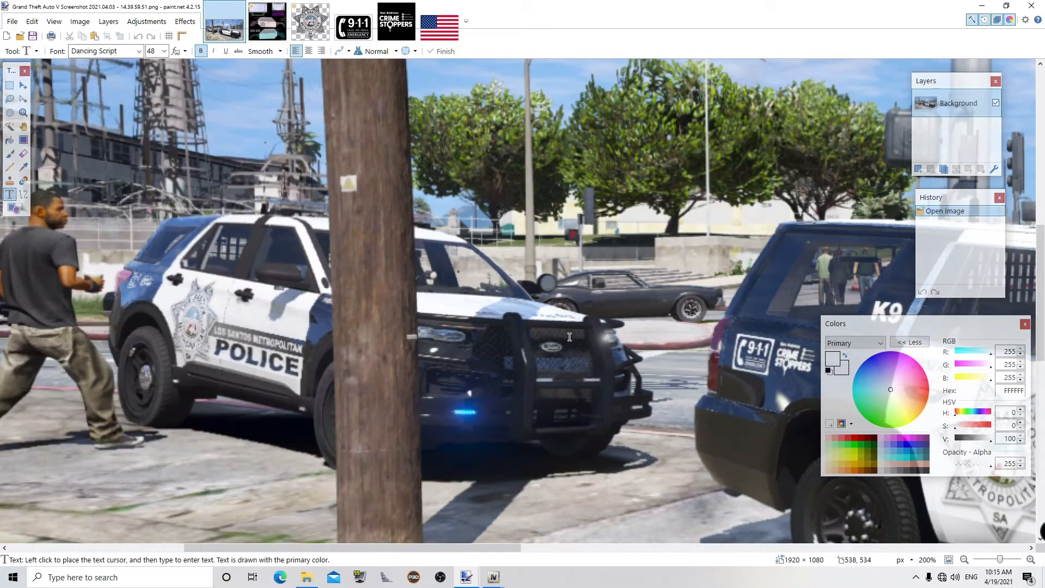
{"action": "left_click_drag", "start_coordinate": [538, 544], "coordinate": [770, 555]}
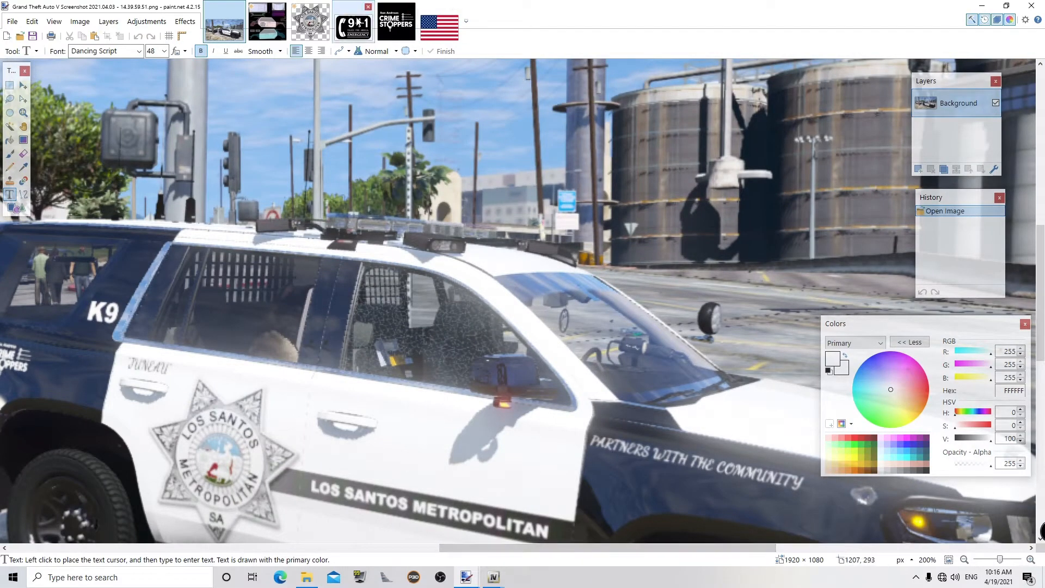
{"action": "left_click", "coordinate": [261, 15]}
{"action": "key", "text": "BackSpace"}
{"action": "key", "text": "BackSpace"}
{"action": "key", "text": "BackSpace"}
{"action": "key", "text": "BackSpace"}
{"action": "key", "text": "BackSpace"}
{"action": "key", "text": "BackSpace"}
{"action": "key", "text": "BackSpace"}
{"action": "key", "text": "BackSpace"}
{"action": "key", "text": "BackSpace"}
{"action": "key", "text": "BackSpace"}
{"action": "key", "text": "BackSpace"}
{"action": "key", "text": "BackSpace"}
{"action": "key", "text": "BackSpace"}
{"action": "key", "text": "BackSpace"}
{"action": "key", "text": "BackSpace"}
{"action": "key", "text": "BackSpace"}
{"action": "key", "text": "BackSpace"}
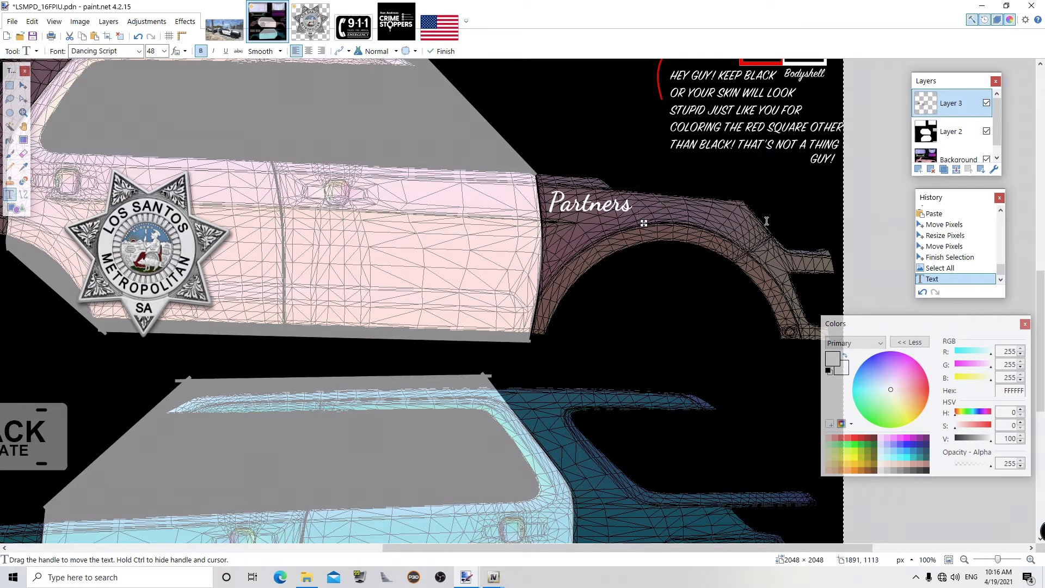
{"action": "key", "text": "BackSpace"}
{"action": "key", "text": "BackSpace"}
{"action": "key", "text": "BackSpace"}
{"action": "key", "text": "BackSpace"}
{"action": "key", "text": "BackSpace"}
{"action": "key", "text": "BackSpace"}
{"action": "key", "text": "BackSpace"}
{"action": "key", "text": "BackSpace"}
{"action": "type", "text": "PARTNERS"}
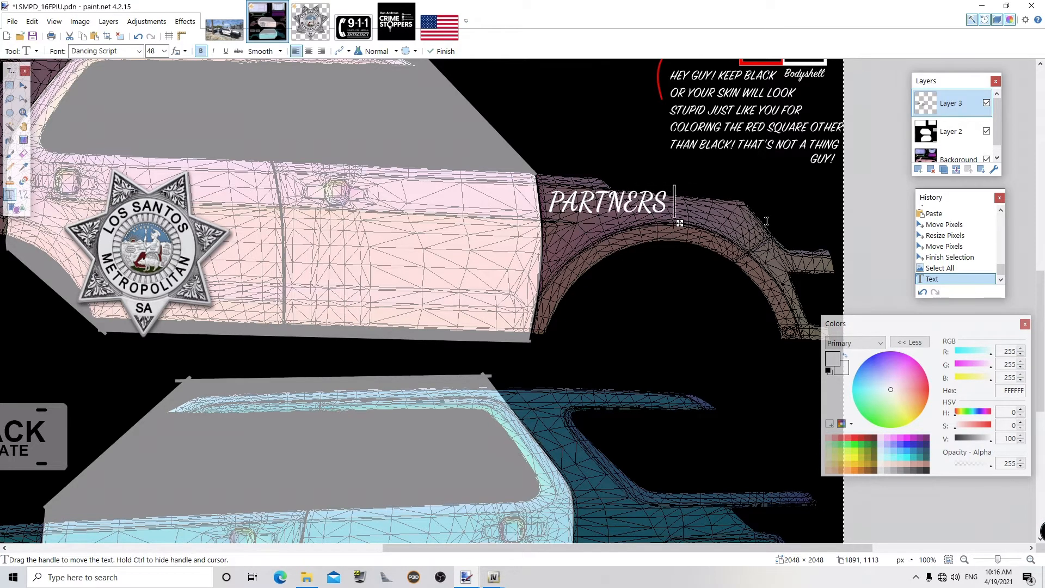
{"action": "type", "text": " WITH THE COMMU"}
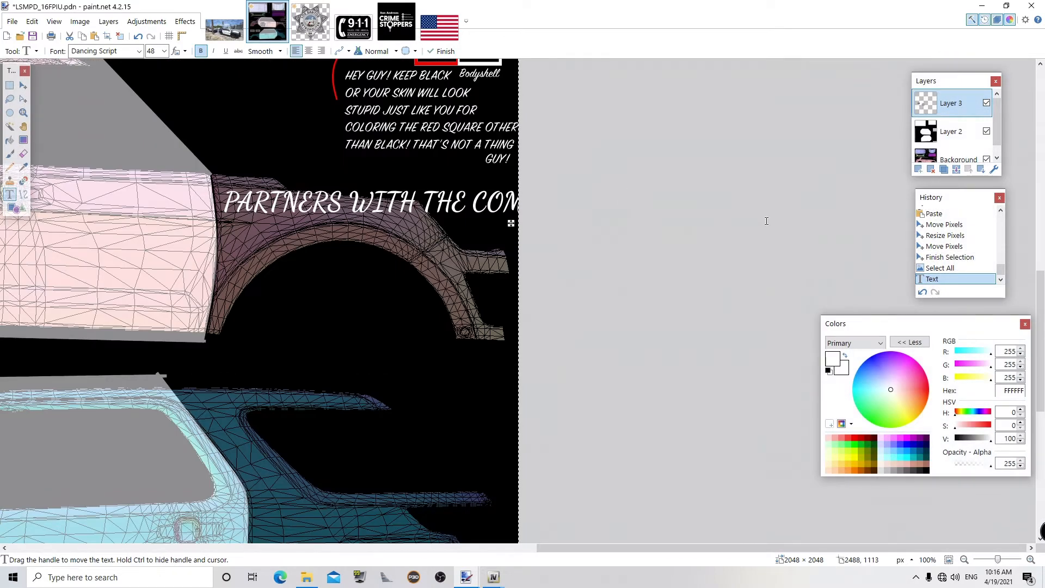
- Set the slogan's font size to 16 and nudge the text slightly lower on the upper car's front fender
{"action": "left_click", "coordinate": [164, 51]}
{"action": "left_click", "coordinate": [153, 119]}
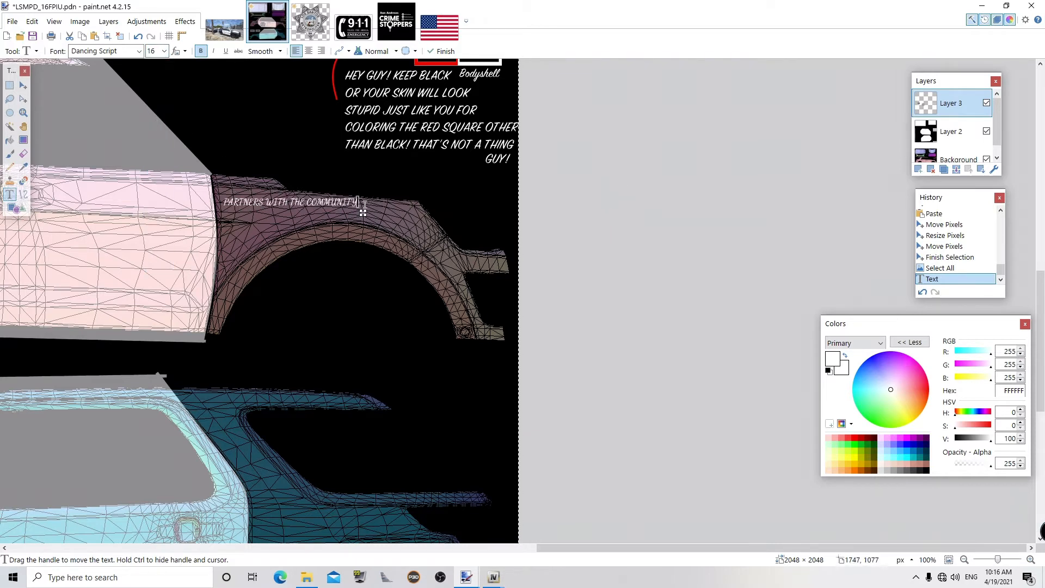
{"action": "mouse_move", "coordinate": [363, 212]}
{"action": "left_mouse_down"}
{"action": "mouse_move", "coordinate": [372, 227]}
{"action": "mouse_move", "coordinate": [364, 216]}
{"action": "left_mouse_up"}
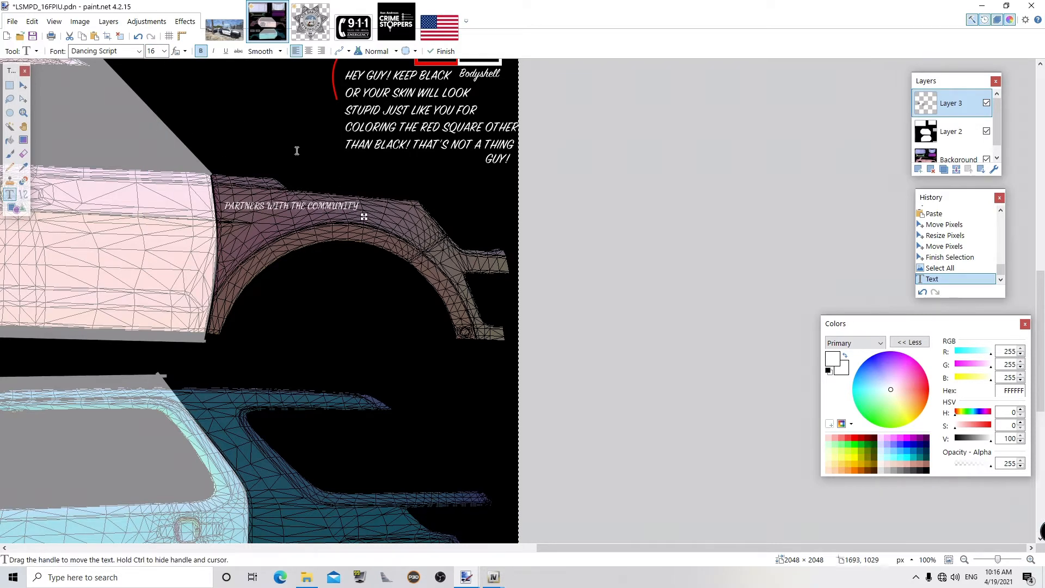
- Select the slogan with a rectangle and tilt it about -4.17° to follow the slope of the upper car's front fender
{"action": "left_click", "coordinate": [10, 85]}
{"action": "left_click", "coordinate": [178, 116]}
{"action": "left_click_drag", "start_coordinate": [221, 196], "coordinate": [364, 219]}
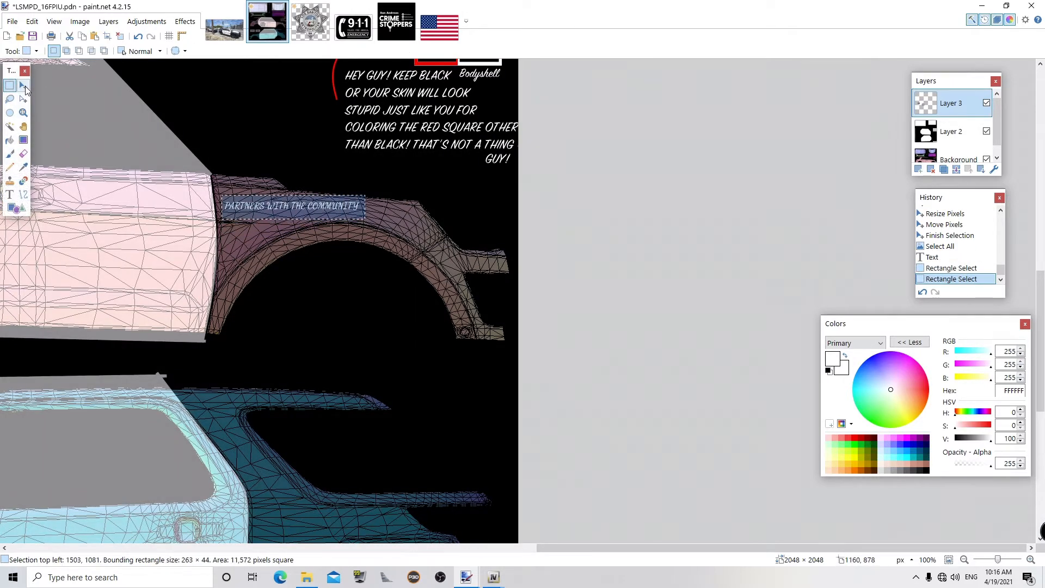
{"action": "left_click", "coordinate": [22, 87]}
{"action": "left_click_drag", "start_coordinate": [380, 223], "coordinate": [388, 236]}
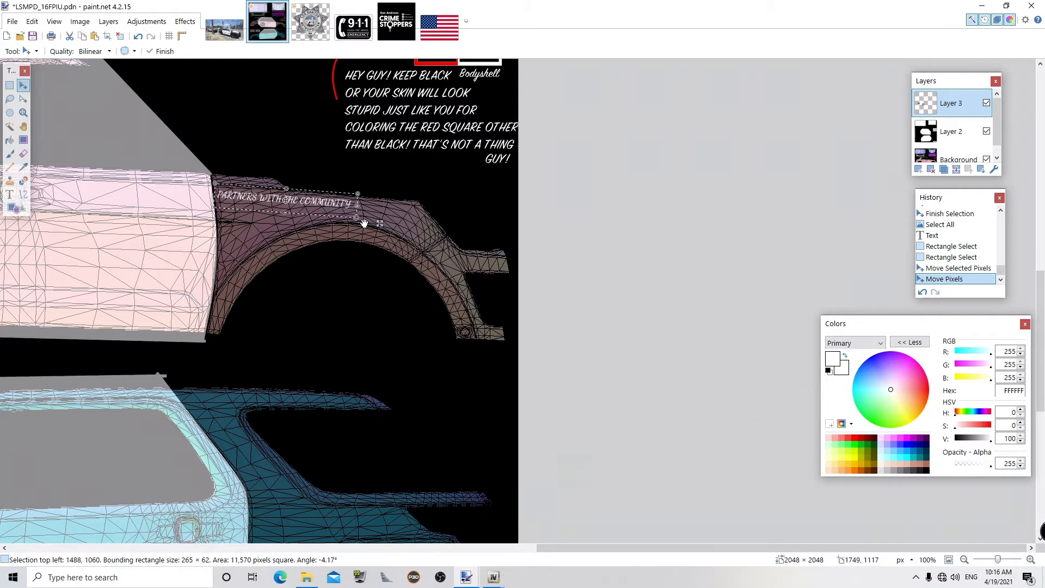
- Place a copy of the slogan on the lower car's front fender, rotated to about 7.92°
{"action": "key", "text": "ctrl+v"}
{"action": "left_click_drag", "start_coordinate": [386, 231], "coordinate": [267, 408]}
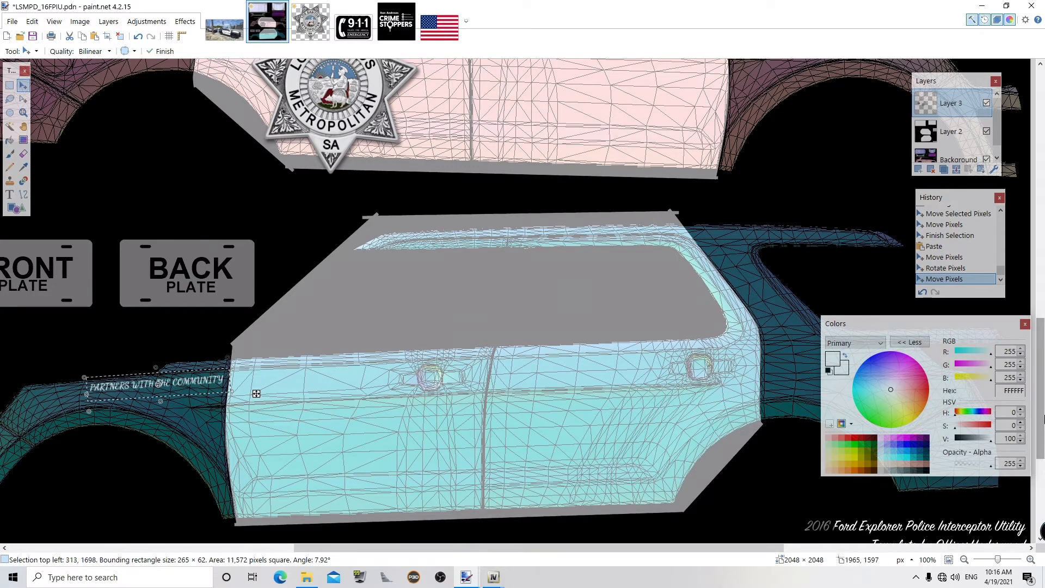
- Try to copy the 9-1-1 and Crime Stoppers logos together onto the lower car's rear quarter panel
{"action": "scroll", "coordinate": [1041, 428], "scroll_direction": "up", "scroll_amount": 5}
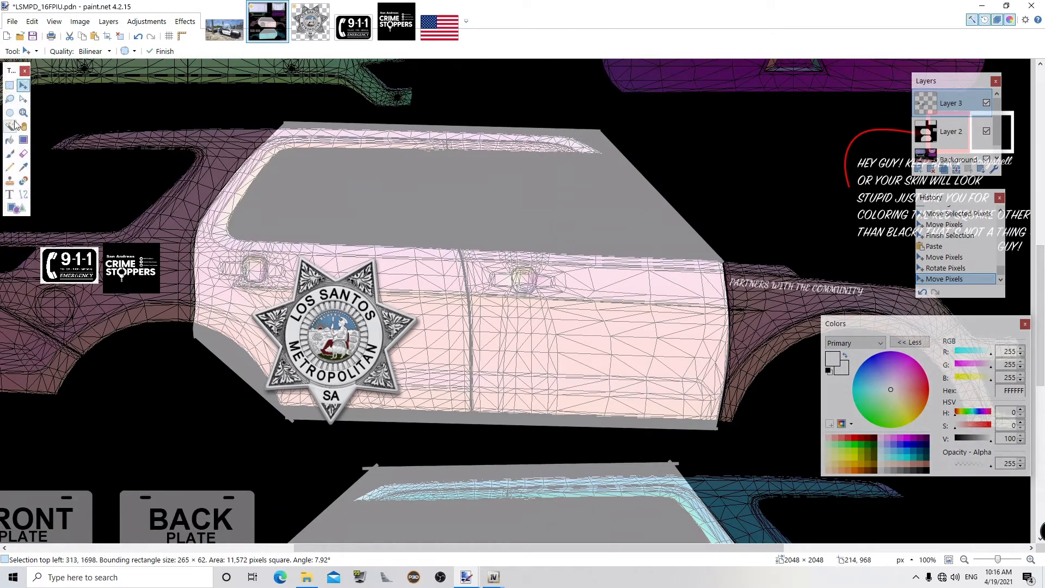
{"action": "left_click", "coordinate": [9, 85]}
{"action": "left_click_drag", "start_coordinate": [36, 239], "coordinate": [175, 303]}
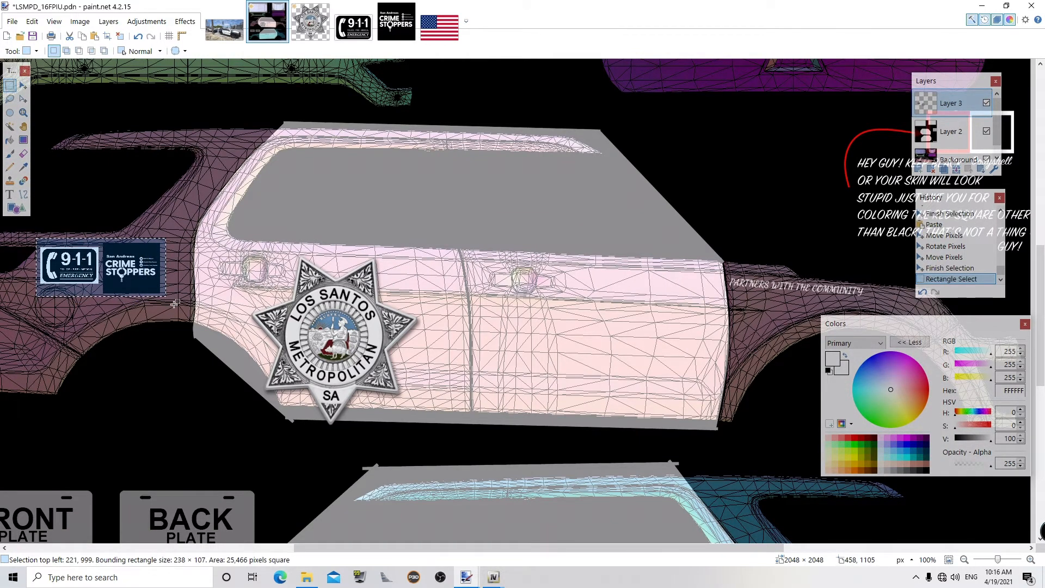
{"action": "key", "text": "ctrl+v"}
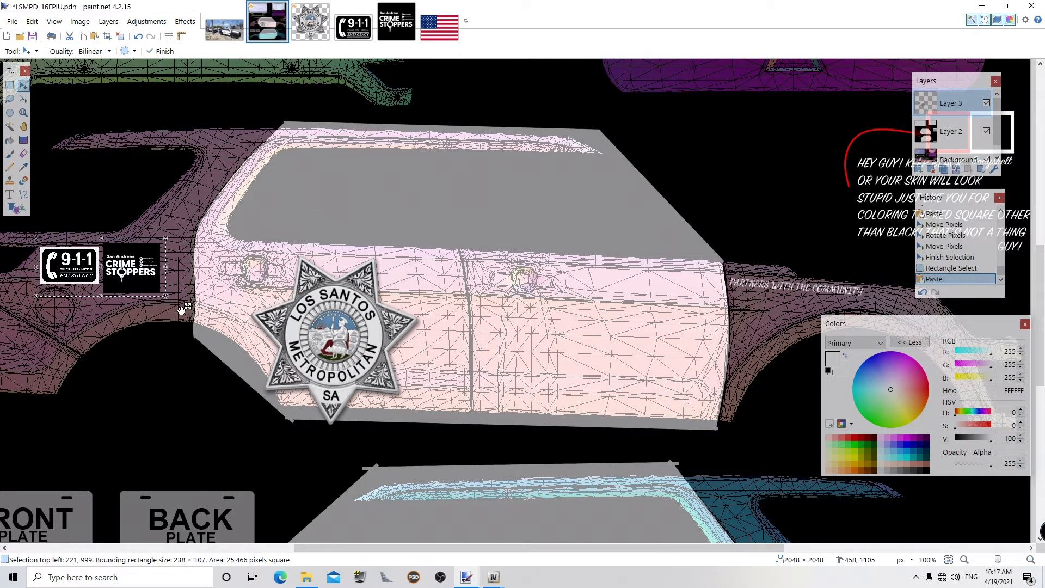
{"action": "left_click_drag", "start_coordinate": [193, 311], "coordinate": [925, 387]}
{"action": "left_click_drag", "start_coordinate": [727, 548], "coordinate": [895, 560]}
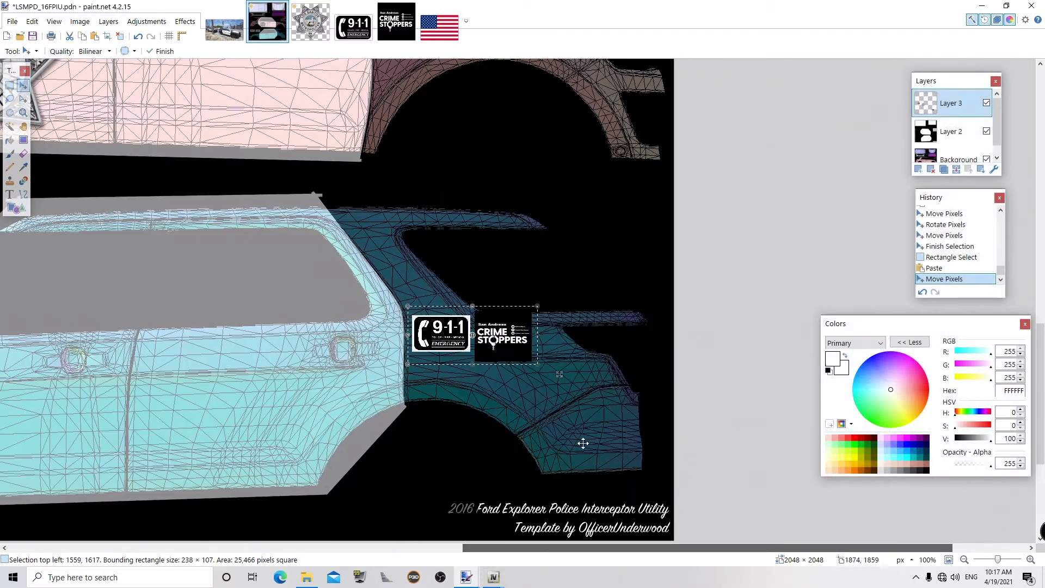
{"action": "left_click_drag", "start_coordinate": [570, 387], "coordinate": [579, 405]}
{"action": "key", "text": "ctrl+z"}
{"action": "key", "text": "ctrl+z"}
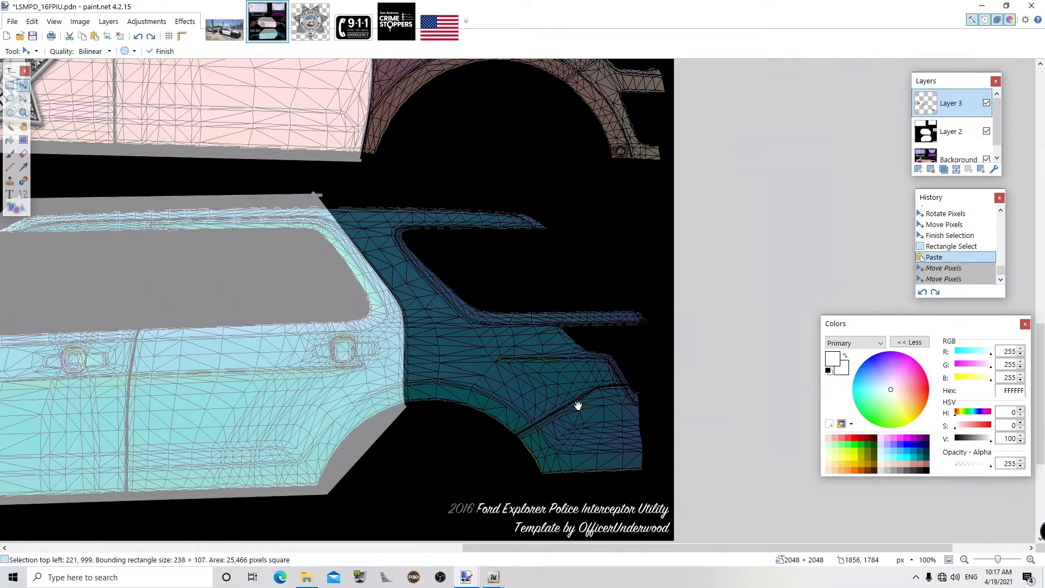
- Try to resize the pasted pair of logos on the upper car, and undo both the resize and the paste
{"action": "left_click_drag", "start_coordinate": [515, 547], "coordinate": [299, 548]}
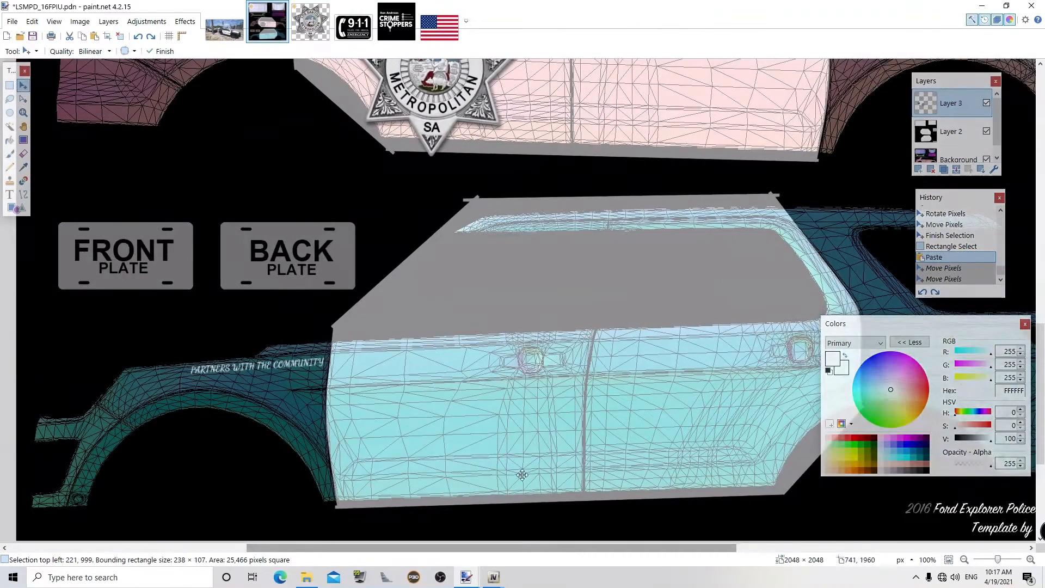
{"action": "left_click_drag", "start_coordinate": [1040, 393], "coordinate": [1039, 326]}
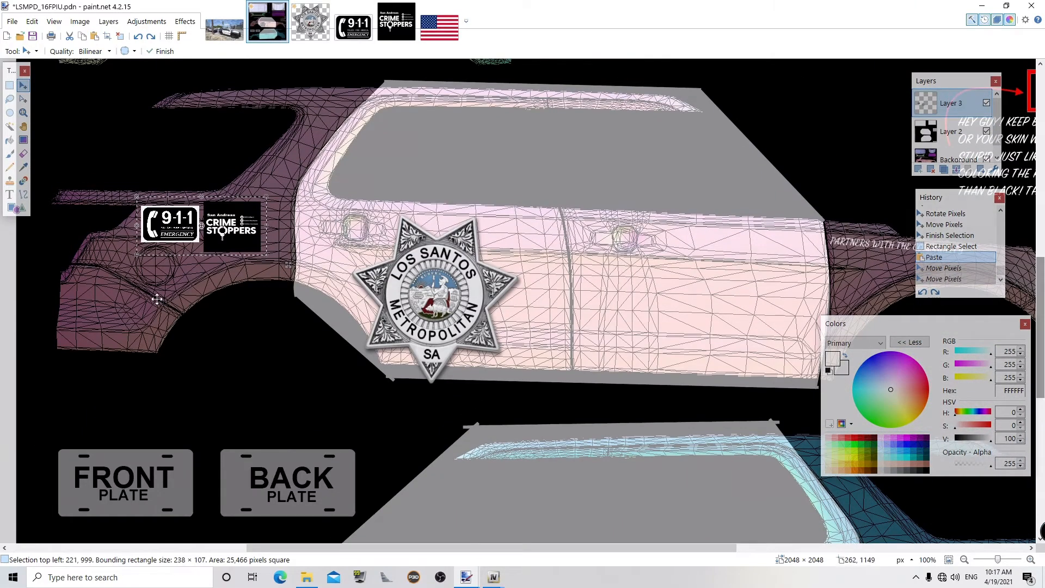
{"action": "left_click_drag", "start_coordinate": [266, 256], "coordinate": [237, 259]}
{"action": "key", "text": "ctrl+z"}
{"action": "key", "text": "ctrl+z"}
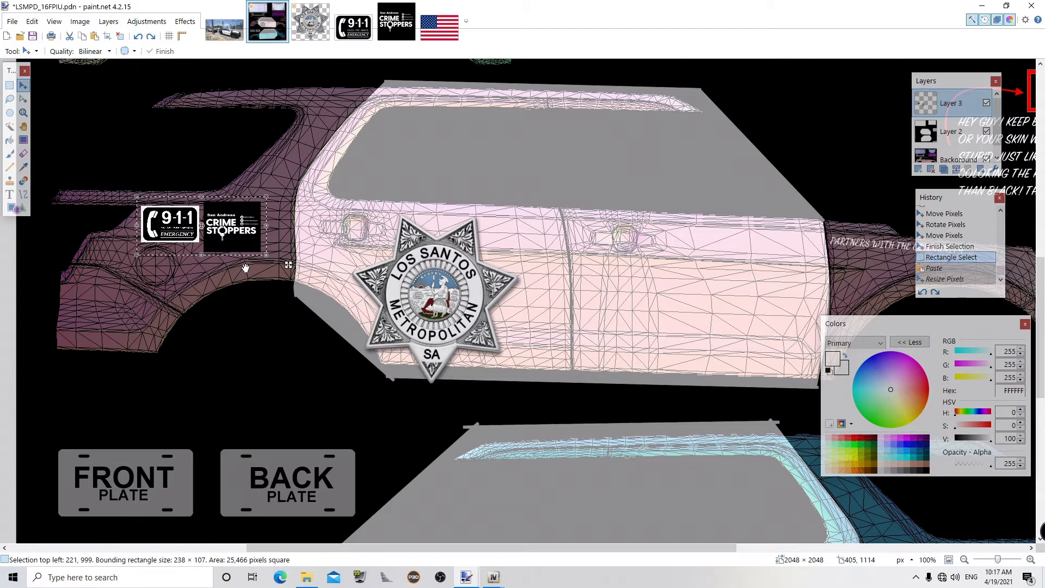
{"action": "left_click", "coordinate": [167, 212]}
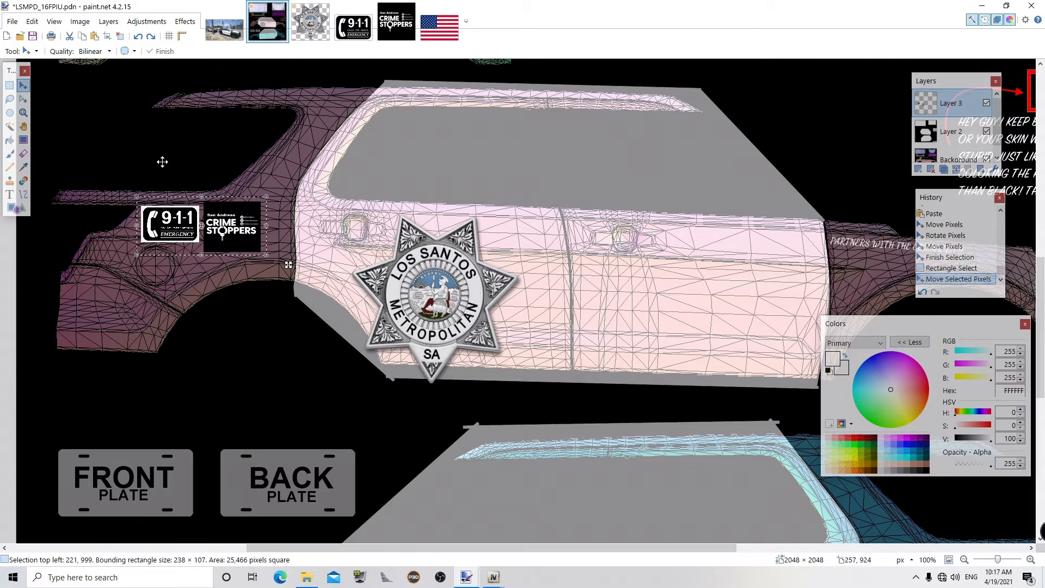
- Copy only the 9-1-1 logo from the upper car and place it on the lower car's rear quarter panel, below the window line
{"action": "left_click", "coordinate": [10, 85]}
{"action": "left_click_drag", "start_coordinate": [130, 199], "coordinate": [210, 253]}
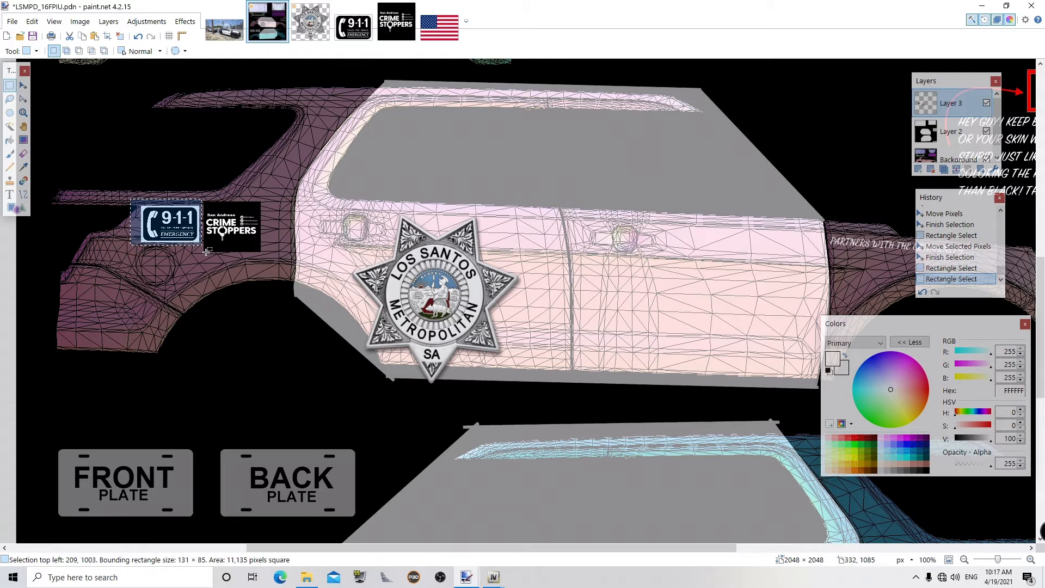
{"action": "key", "text": "ctrl+v"}
{"action": "left_click_drag", "start_coordinate": [229, 267], "coordinate": [921, 418]}
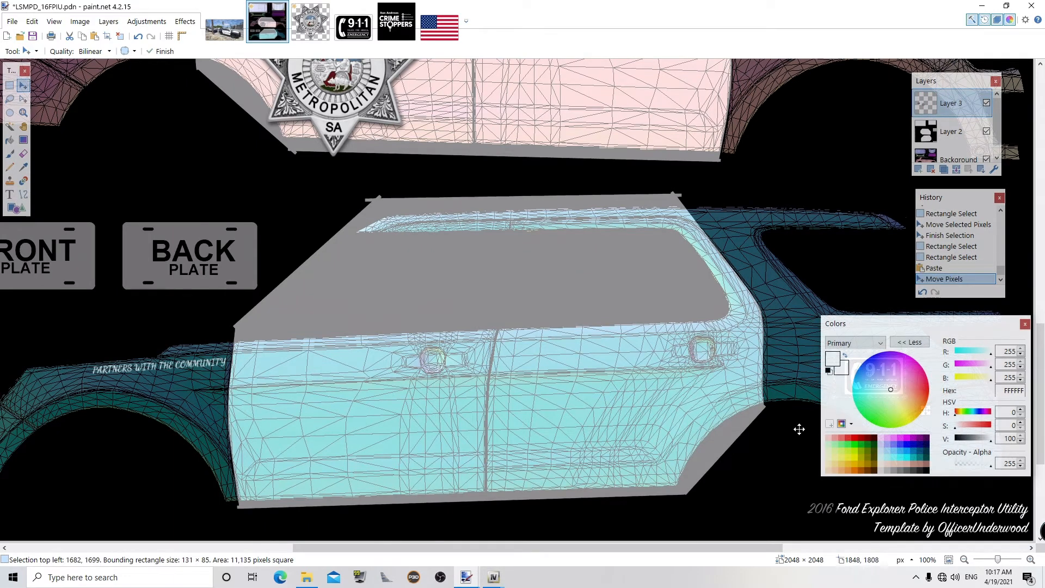
{"action": "left_click_drag", "start_coordinate": [541, 546], "coordinate": [716, 561]}
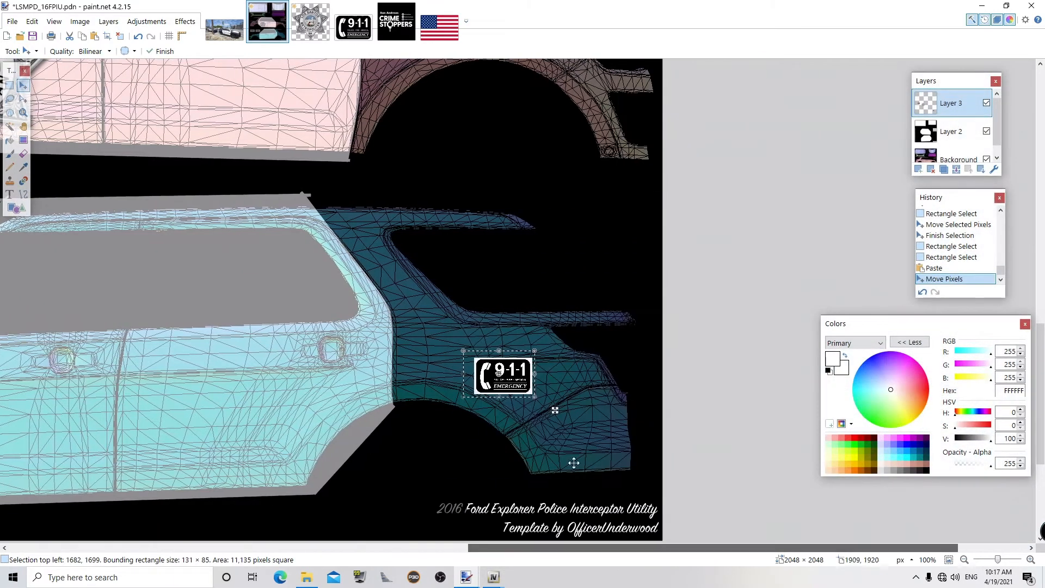
{"action": "left_click_drag", "start_coordinate": [555, 411], "coordinate": [568, 379]}
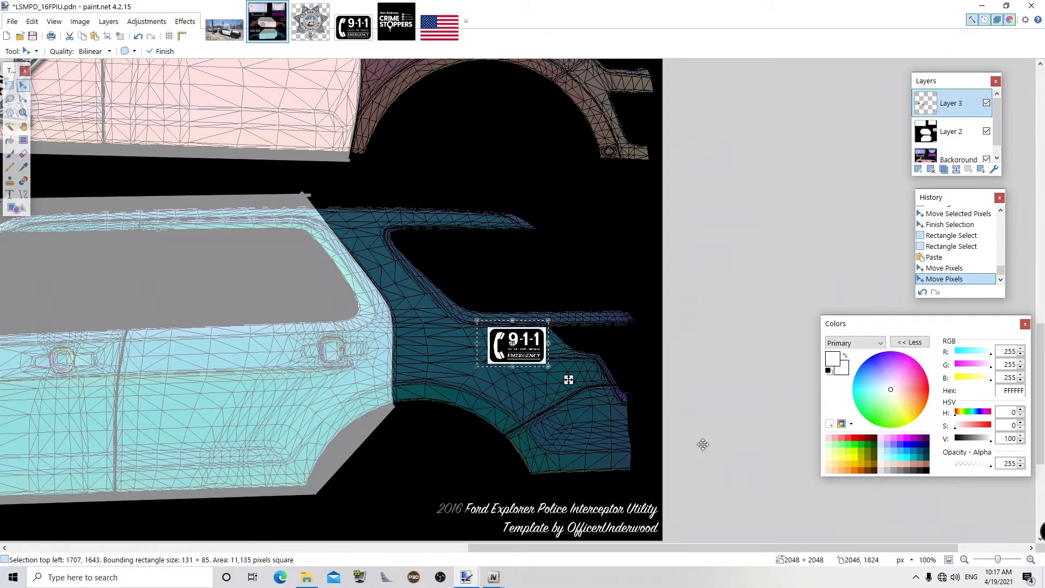
- Compare with the upper car's logo placement and rotate the lower car's 9-1-1 logo slightly
{"action": "left_click_drag", "start_coordinate": [666, 546], "coordinate": [388, 547]}
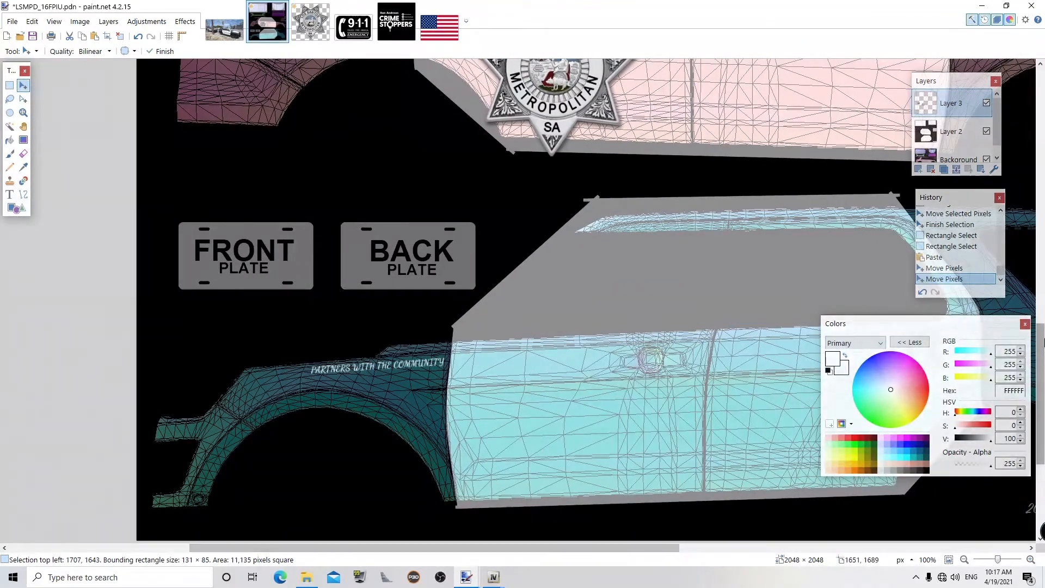
{"action": "scroll", "coordinate": [392, 525], "scroll_direction": "up", "scroll_amount": 5}
{"action": "left_click_drag", "start_coordinate": [1039, 270], "coordinate": [1034, 303]}
{"action": "left_click_drag", "start_coordinate": [634, 547], "coordinate": [890, 547]}
{"action": "left_click_drag", "start_coordinate": [1039, 321], "coordinate": [1041, 376]}
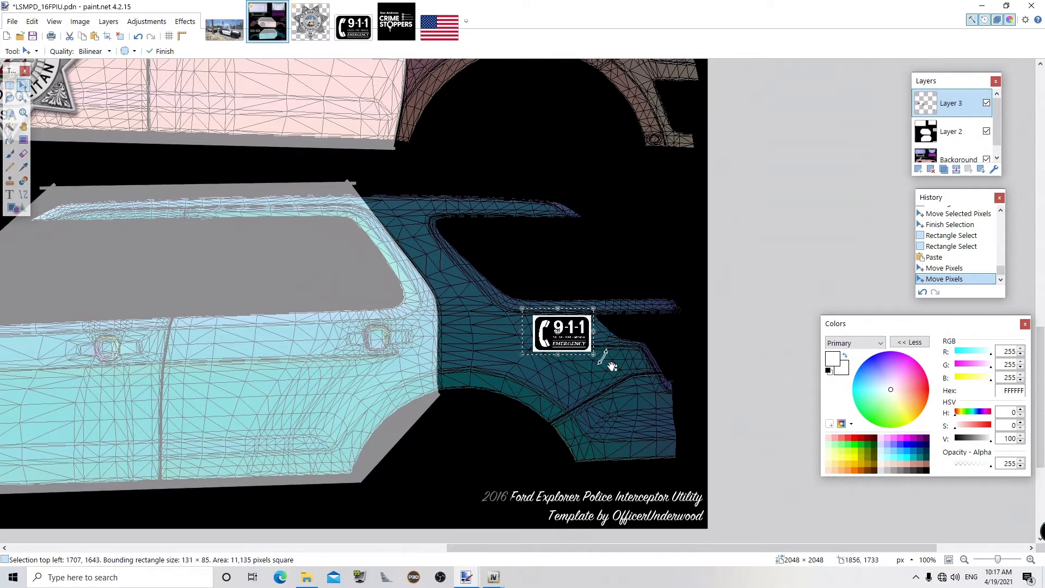
{"action": "mouse_move", "coordinate": [611, 366]}
{"action": "left_mouse_down"}
{"action": "mouse_move", "coordinate": [618, 359]}
{"action": "mouse_move", "coordinate": [626, 371]}
{"action": "left_mouse_up"}
- Copy the Crime Stoppers logo beside the 9-1-1 logo on the lower car's rear quarter panel, rotated about 1.24°, and clear the selection
{"action": "left_click_drag", "start_coordinate": [471, 547], "coordinate": [291, 547]}
{"action": "left_click_drag", "start_coordinate": [1039, 371], "coordinate": [1039, 303]}
{"action": "left_click", "coordinate": [9, 85]}
{"action": "left_click_drag", "start_coordinate": [160, 193], "coordinate": [231, 256]}
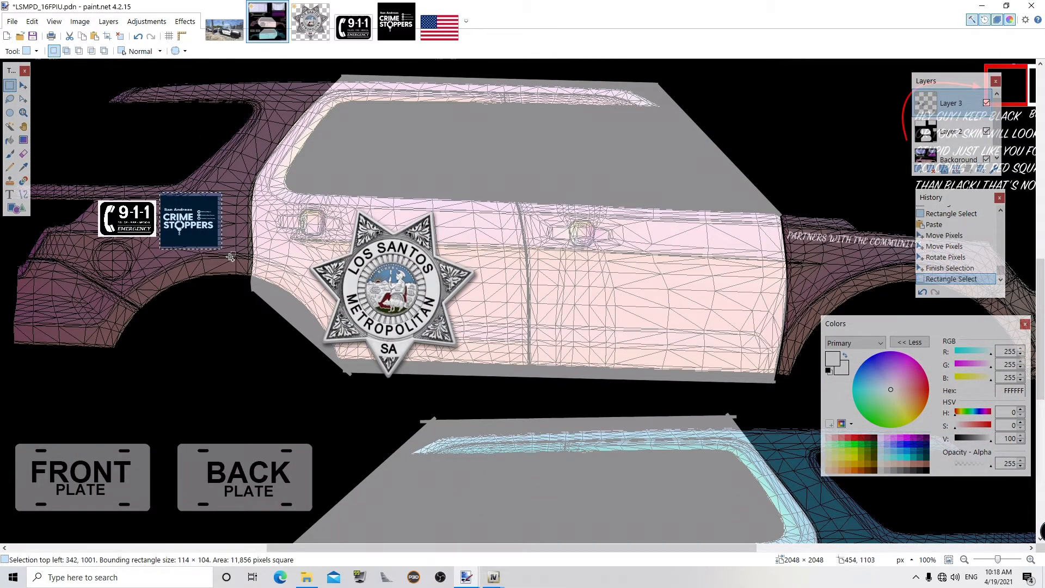
{"action": "key", "text": "ctrl+v"}
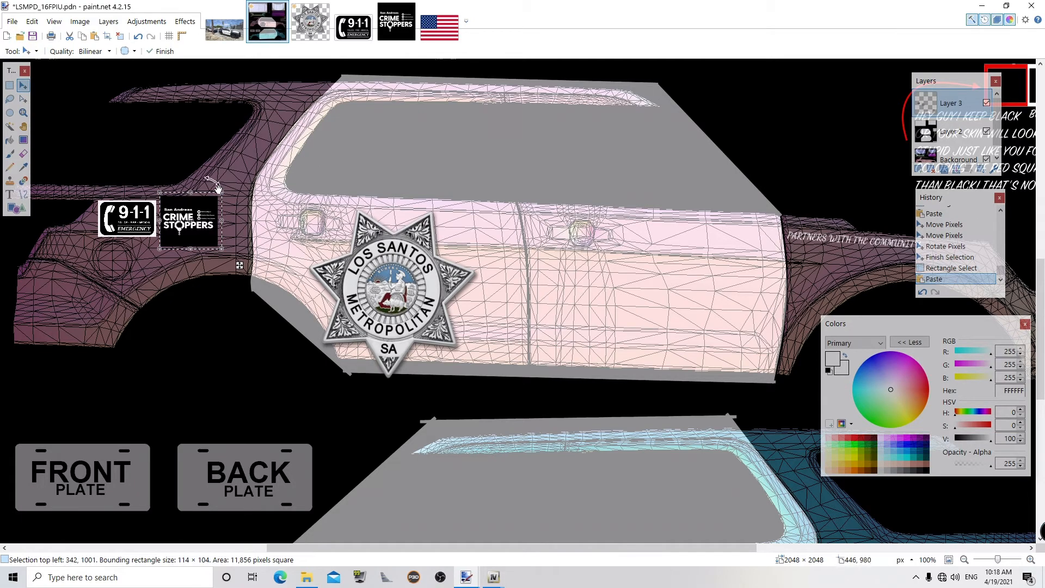
{"action": "left_click_drag", "start_coordinate": [235, 266], "coordinate": [504, 393]}
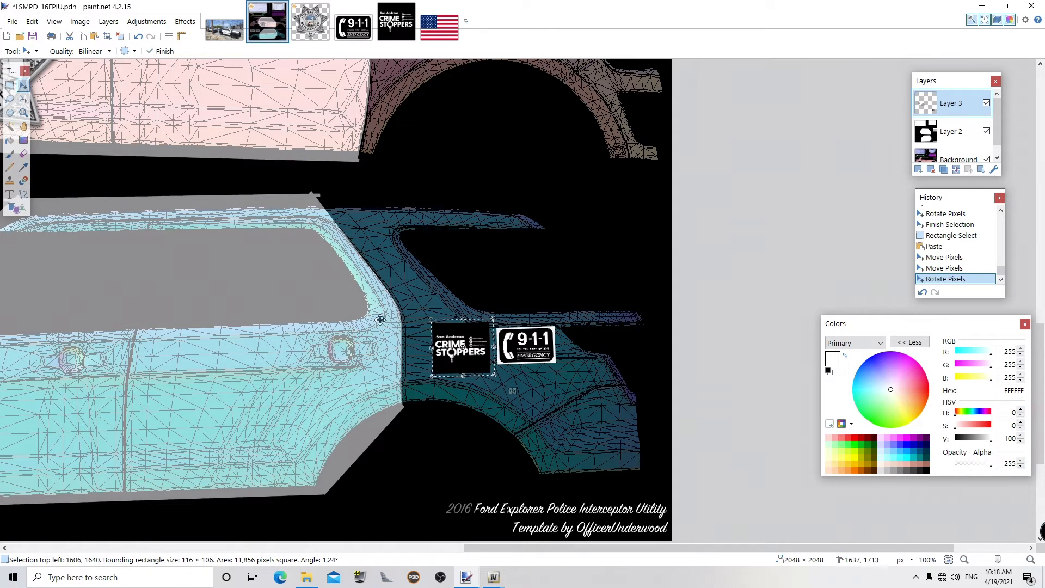
{"action": "left_click", "coordinate": [10, 86]}
{"action": "left_click", "coordinate": [311, 280]}
- Copy the entire Los Santos Metropolitan badge image from badge.png and return to the livery
{"action": "left_click_drag", "start_coordinate": [1040, 408], "coordinate": [1040, 371]}
{"action": "left_click", "coordinate": [319, 38]}
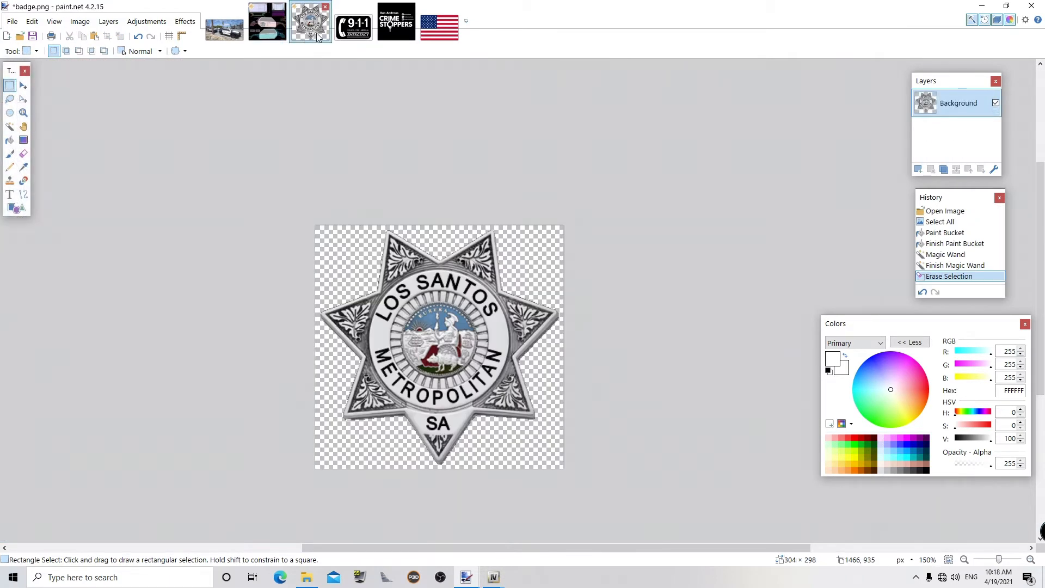
{"action": "key", "text": "ctrl+a"}
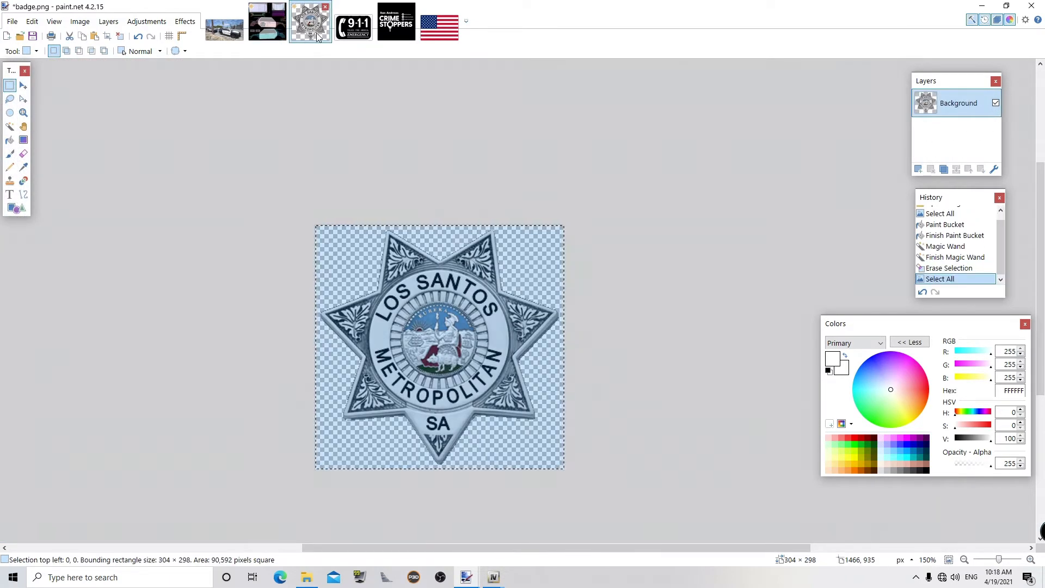
{"action": "left_click", "coordinate": [268, 29]}
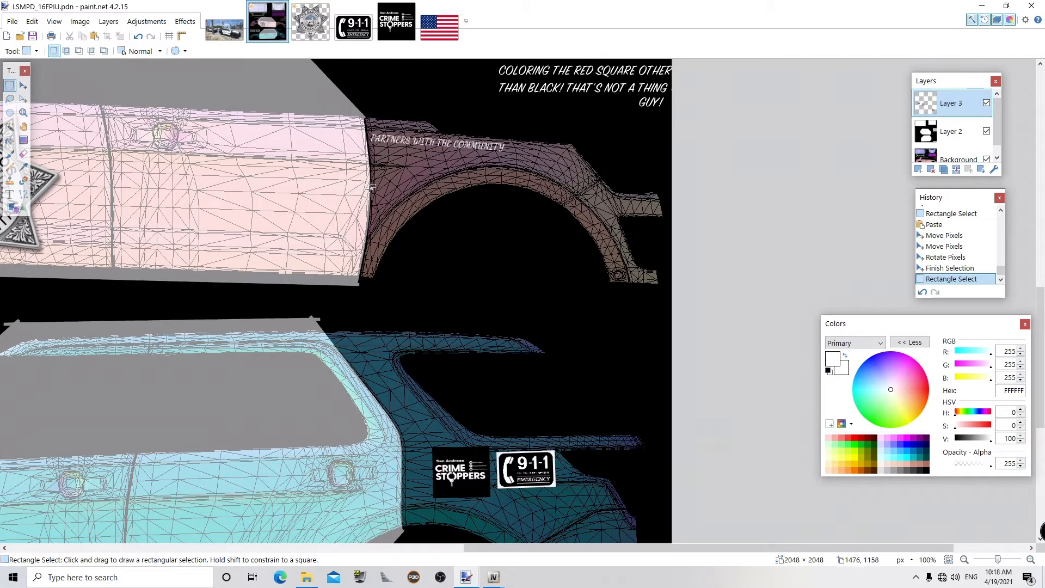
- Try to place a pasted badge copy over the existing badge on the upper car, and undo the move and paste
{"action": "key", "text": "ctrl+v"}
{"action": "left_click_drag", "start_coordinate": [183, 238], "coordinate": [494, 299]}
{"action": "scroll", "coordinate": [222, 373], "scroll_direction": "left", "scroll_amount": 5}
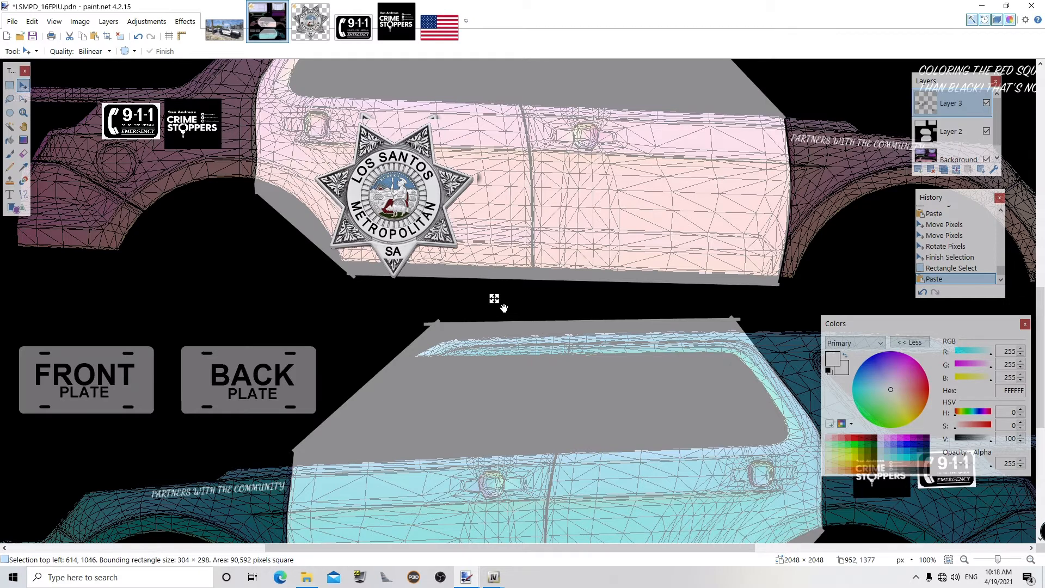
{"action": "key", "text": "ctrl+z"}
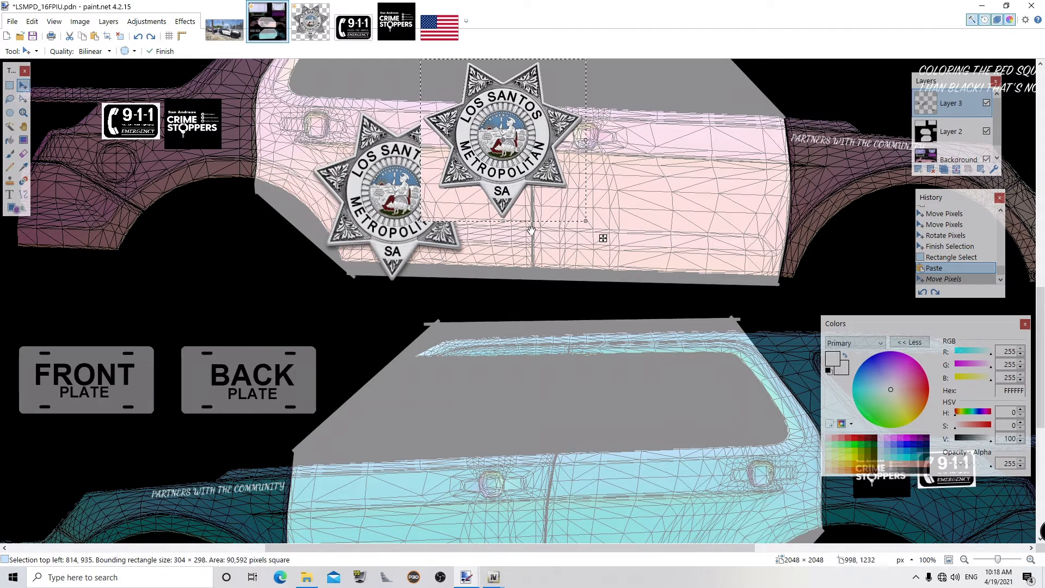
{"action": "key", "text": "ctrl+z"}
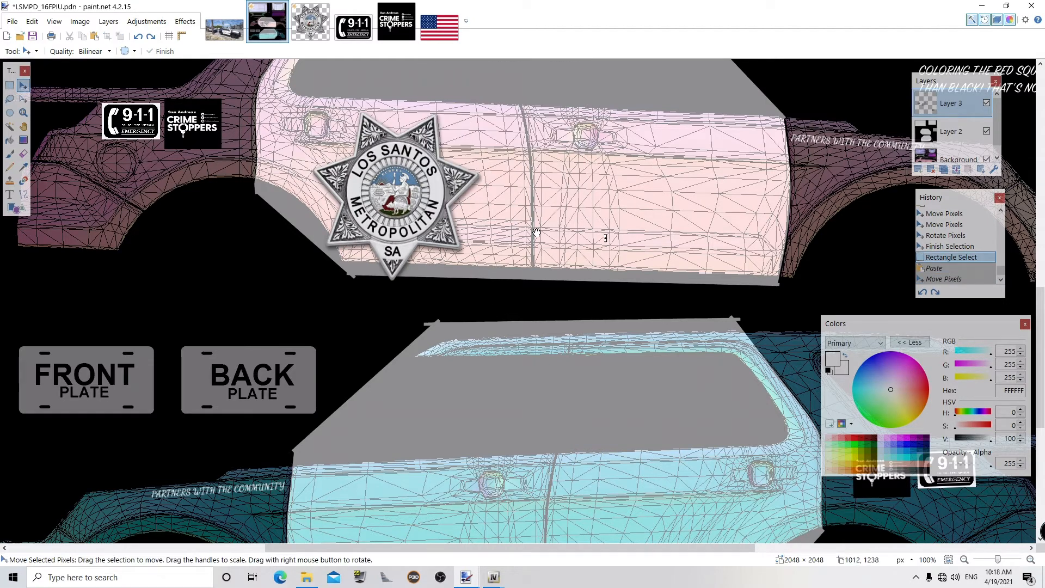
- Paste a copy of the badge onto the lower car's rear door, rotated about 2.40°, and adjust its position
{"action": "left_click", "coordinate": [9, 86]}
{"action": "left_click_drag", "start_coordinate": [299, 103], "coordinate": [485, 283]}
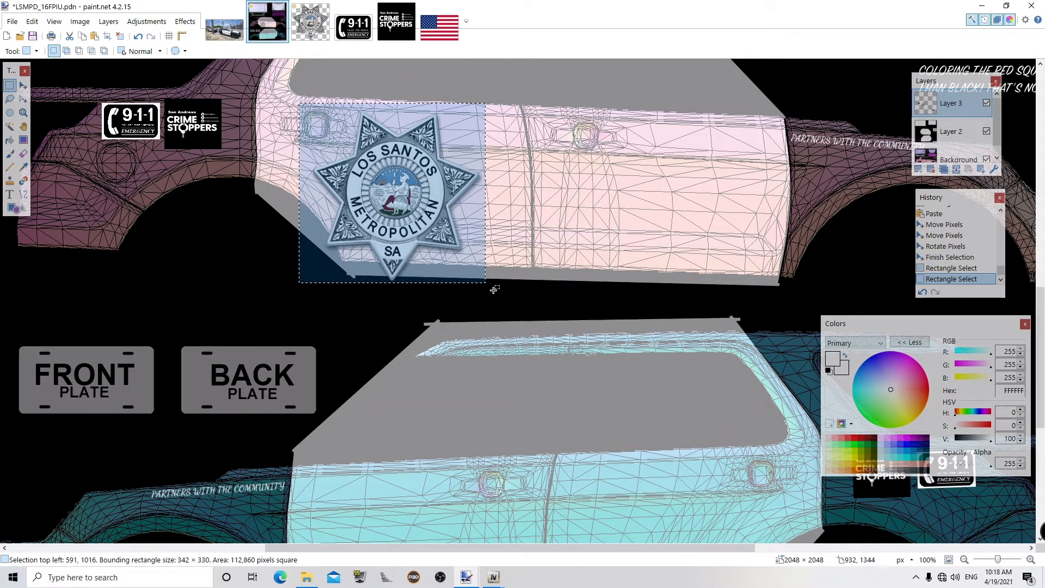
{"action": "key", "text": "ctrl+v"}
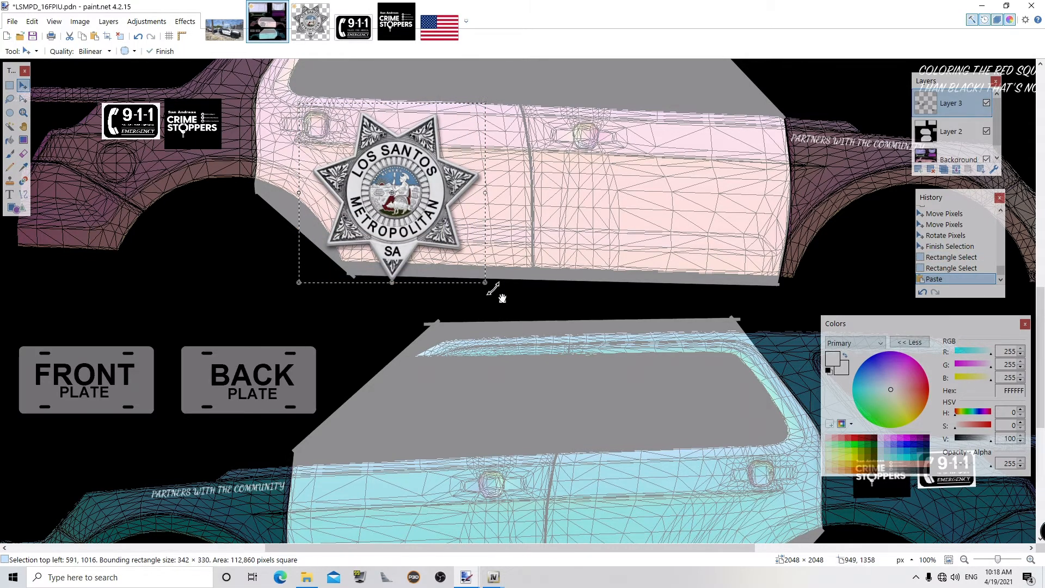
{"action": "left_click_drag", "start_coordinate": [506, 299], "coordinate": [806, 532]}
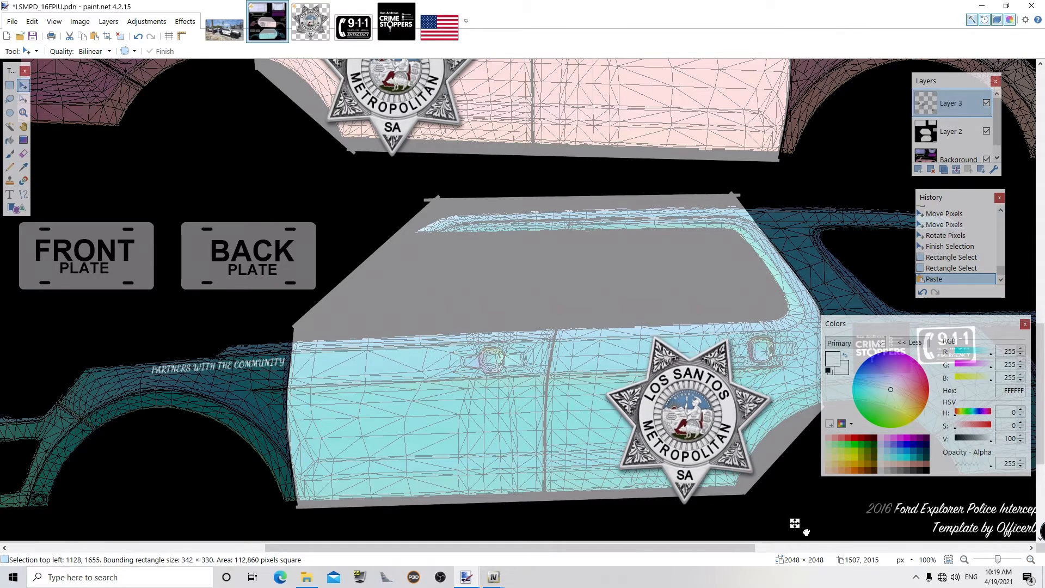
{"action": "left_click_drag", "start_coordinate": [806, 532], "coordinate": [798, 514]}
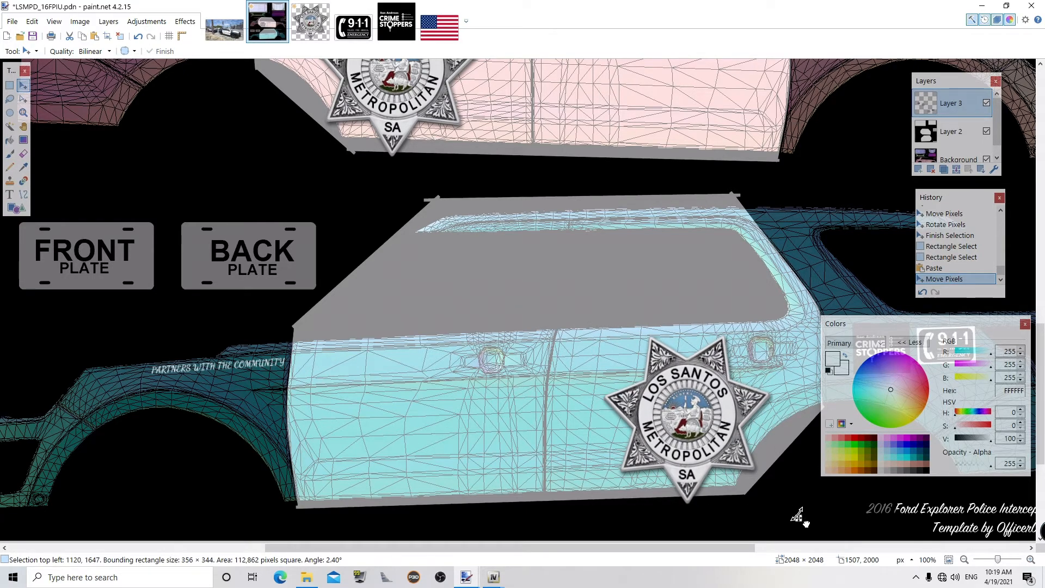
{"action": "left_click_drag", "start_coordinate": [798, 513], "coordinate": [808, 530]}
- Compare the badge placement with the upper car, clear the selection and save the livery
{"action": "mouse_move", "coordinate": [1040, 441]}
{"action": "left_mouse_down"}
{"action": "mouse_move", "coordinate": [1043, 396]}
{"action": "mouse_move", "coordinate": [1041, 458]}
{"action": "mouse_move", "coordinate": [1043, 427]}
{"action": "left_mouse_up"}
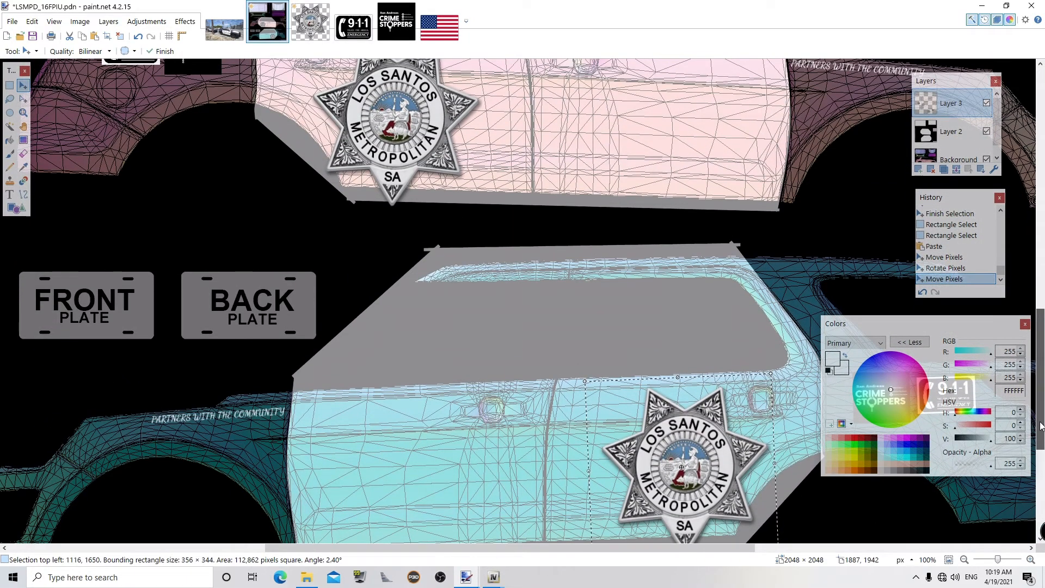
{"action": "left_click_drag", "start_coordinate": [1040, 427], "coordinate": [1040, 437]}
{"action": "left_click", "coordinate": [9, 87]}
{"action": "left_click", "coordinate": [496, 292]}
{"action": "key", "text": "ctrl+s"}
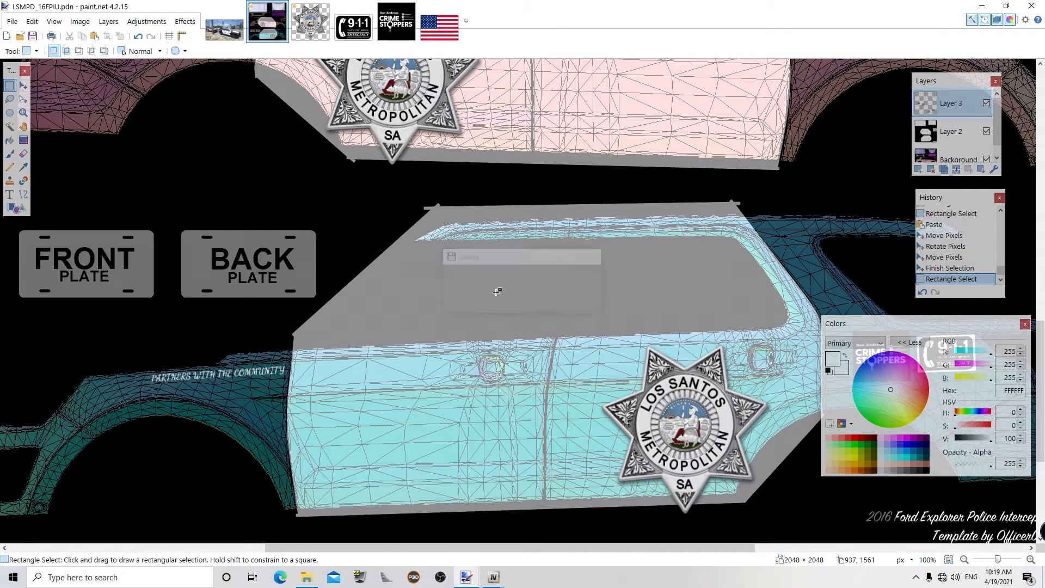
- Check the door stripe in the reference vehicle screenshot and open BLACKFADE.png from the SOURCE folder
{"action": "left_click_drag", "start_coordinate": [1044, 340], "coordinate": [1041, 272]}
{"action": "left_click", "coordinate": [224, 21]}
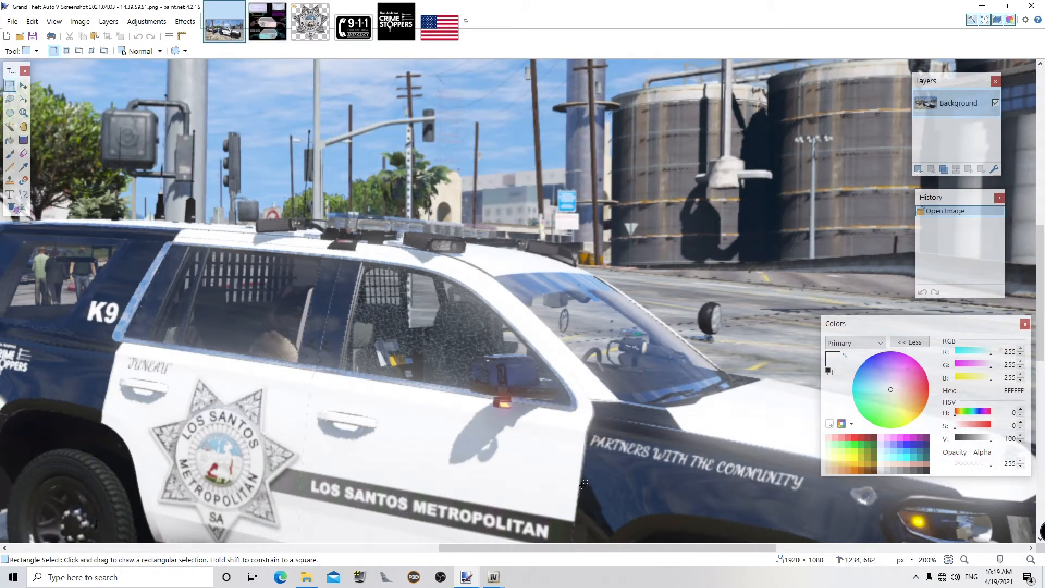
{"action": "left_click_drag", "start_coordinate": [1043, 360], "coordinate": [1042, 390]}
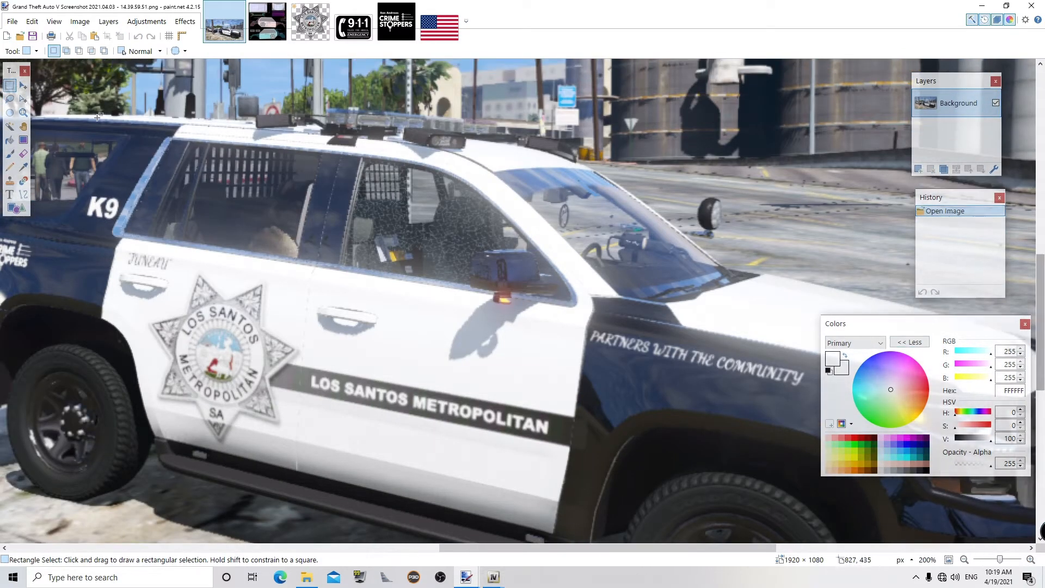
{"action": "left_click", "coordinate": [22, 113]}
{"action": "right_click", "coordinate": [270, 161]}
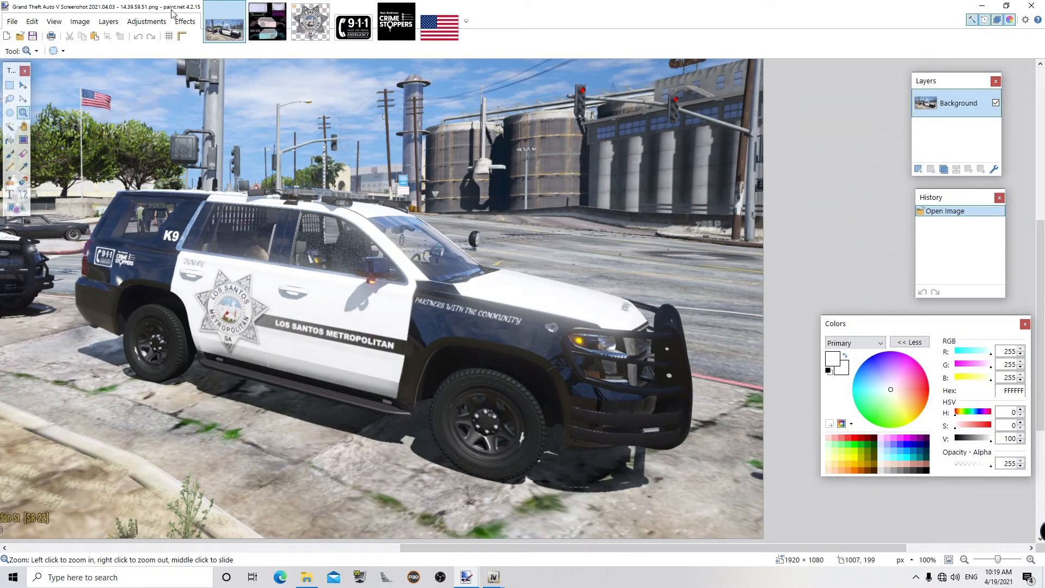
{"action": "left_click", "coordinate": [15, 26]}
{"action": "left_click", "coordinate": [18, 50]}
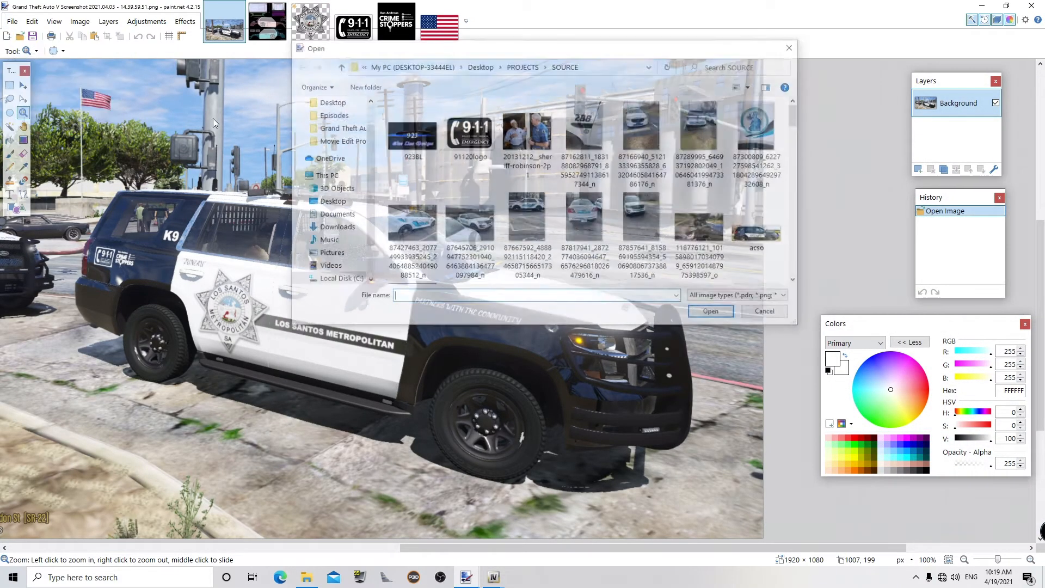
{"action": "scroll", "coordinate": [699, 181], "scroll_direction": "down", "scroll_amount": 3}
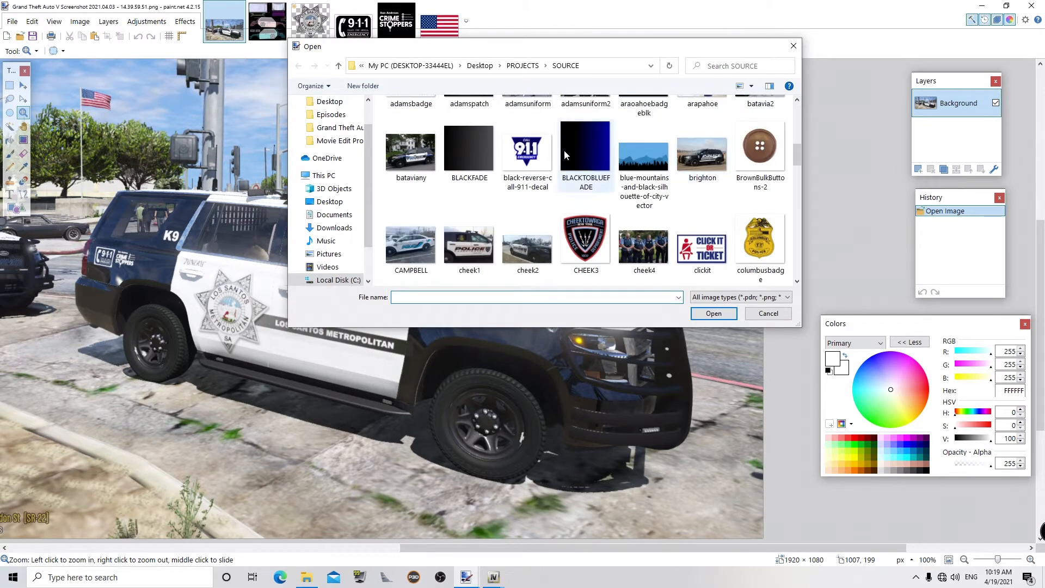
{"action": "left_click", "coordinate": [469, 142]}
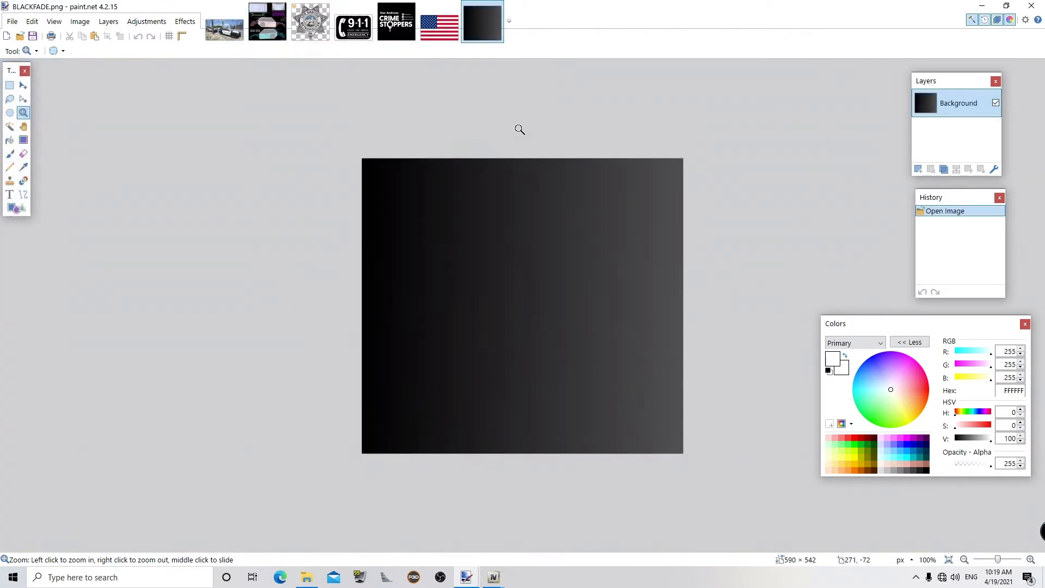
- Try a black-to-grey gradient in a new 342 × 330 pixel image and discard the image without saving
{"action": "left_click", "coordinate": [9, 21]}
{"action": "left_click", "coordinate": [24, 34]}
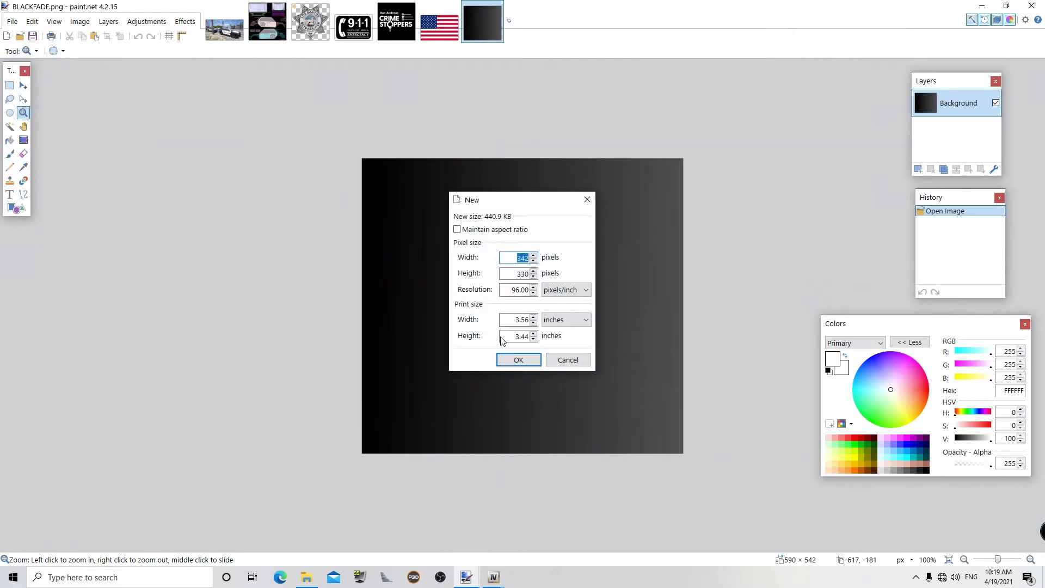
{"action": "left_click", "coordinate": [518, 361]}
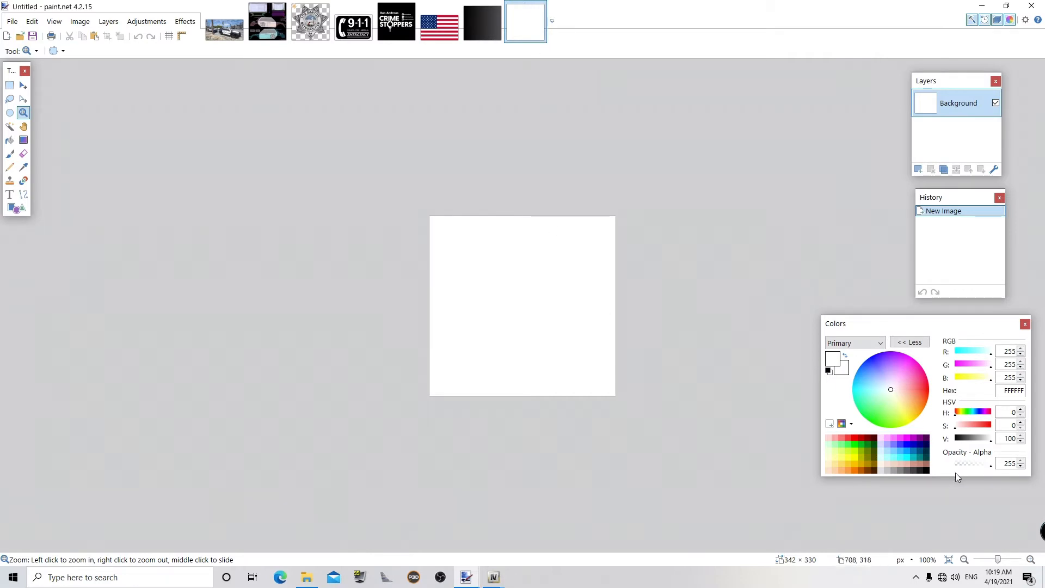
{"action": "left_click", "coordinate": [926, 471]}
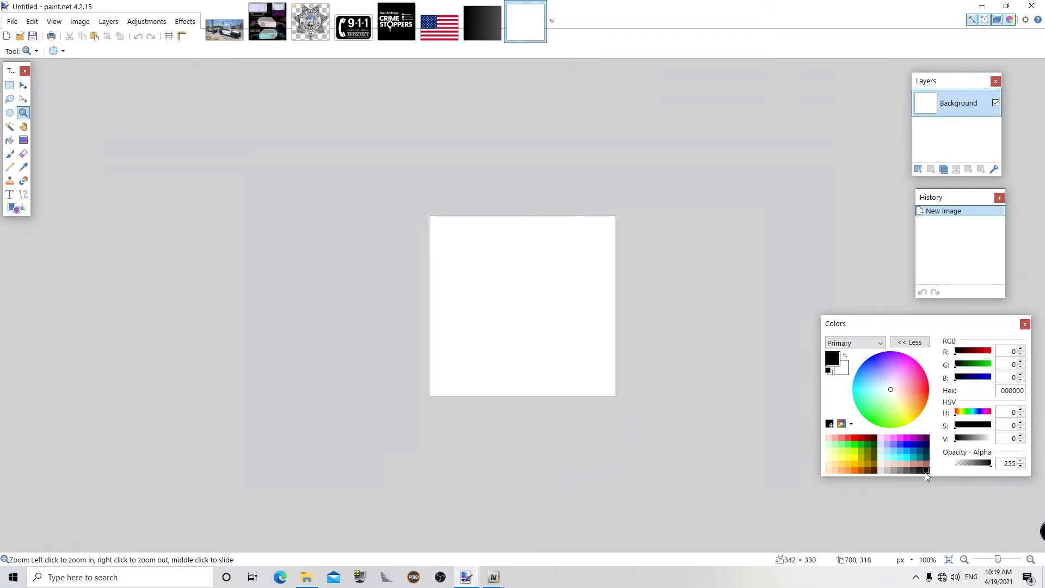
{"action": "right_click", "coordinate": [906, 469]}
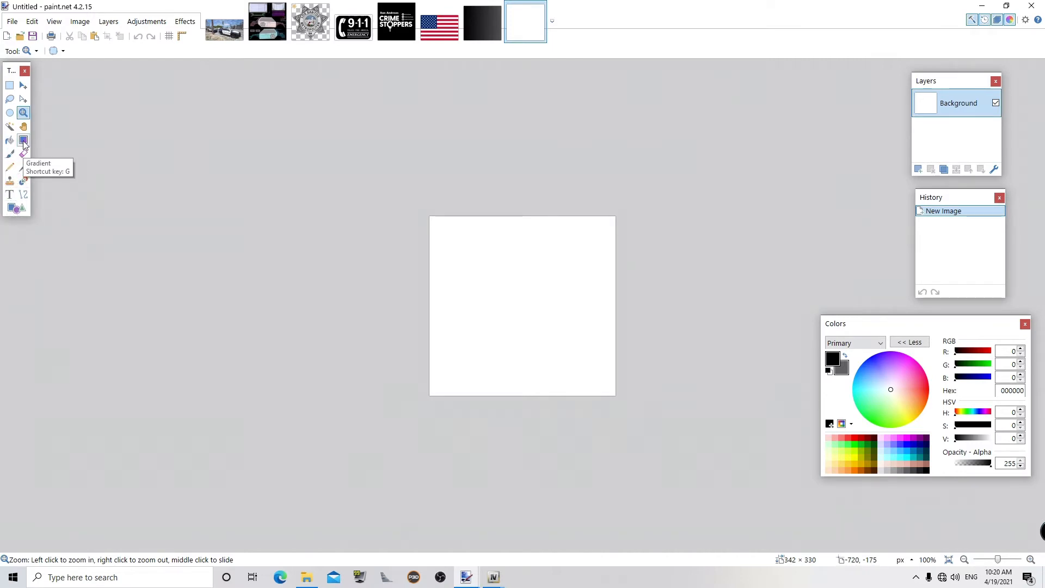
{"action": "left_click", "coordinate": [23, 143]}
{"action": "left_click_drag", "start_coordinate": [431, 217], "coordinate": [573, 280]}
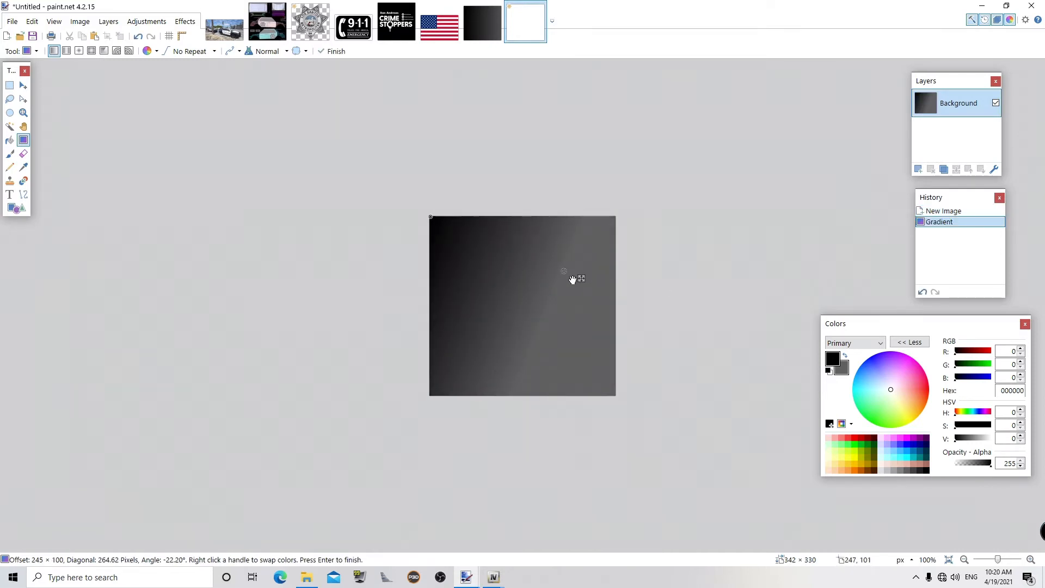
{"action": "left_click", "coordinate": [540, 7]}
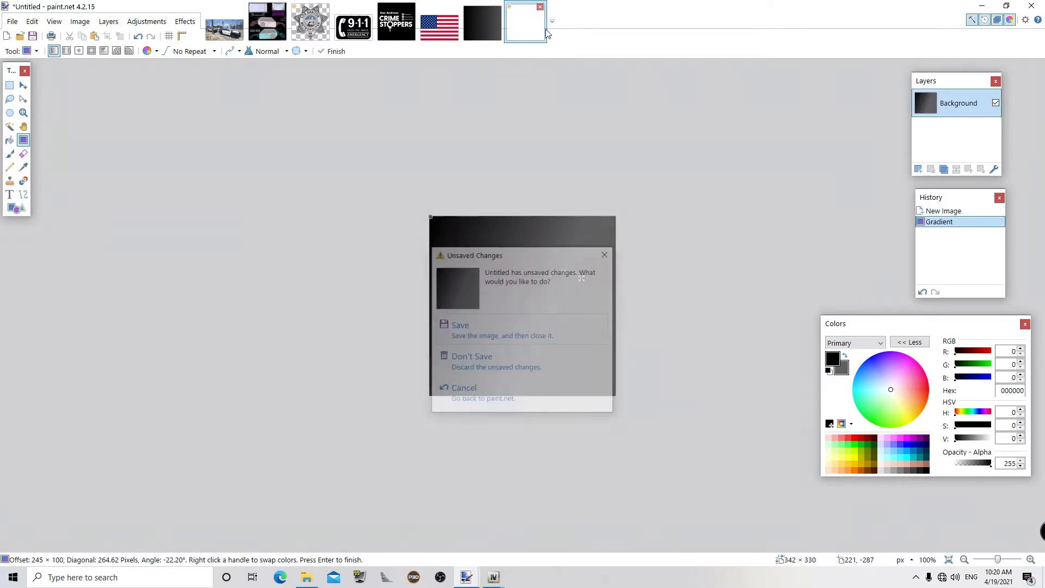
{"action": "left_click", "coordinate": [524, 357]}
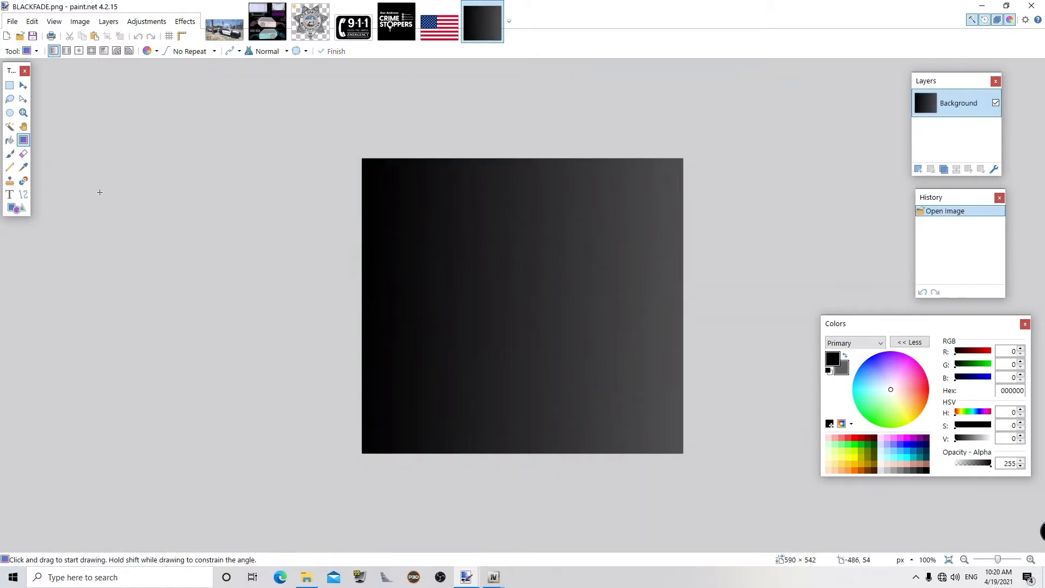
- Copy a 437 × 57 pixel strip of the black fade and paste it on Layer 2 beside the upper car's badge
{"action": "left_click", "coordinate": [9, 89]}
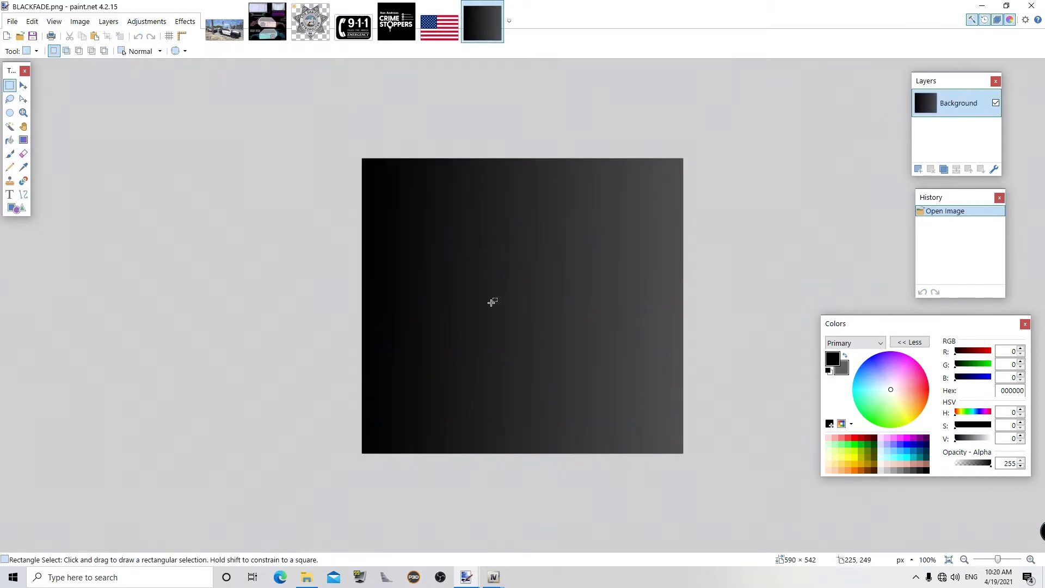
{"action": "left_click_drag", "start_coordinate": [443, 305], "coordinate": [690, 344]}
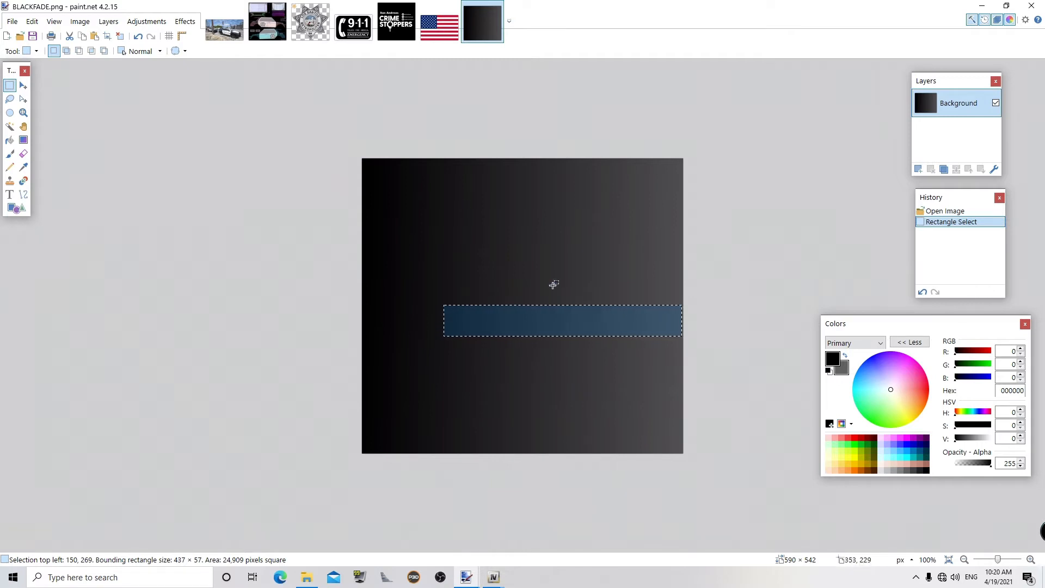
{"action": "left_click", "coordinate": [282, 22]}
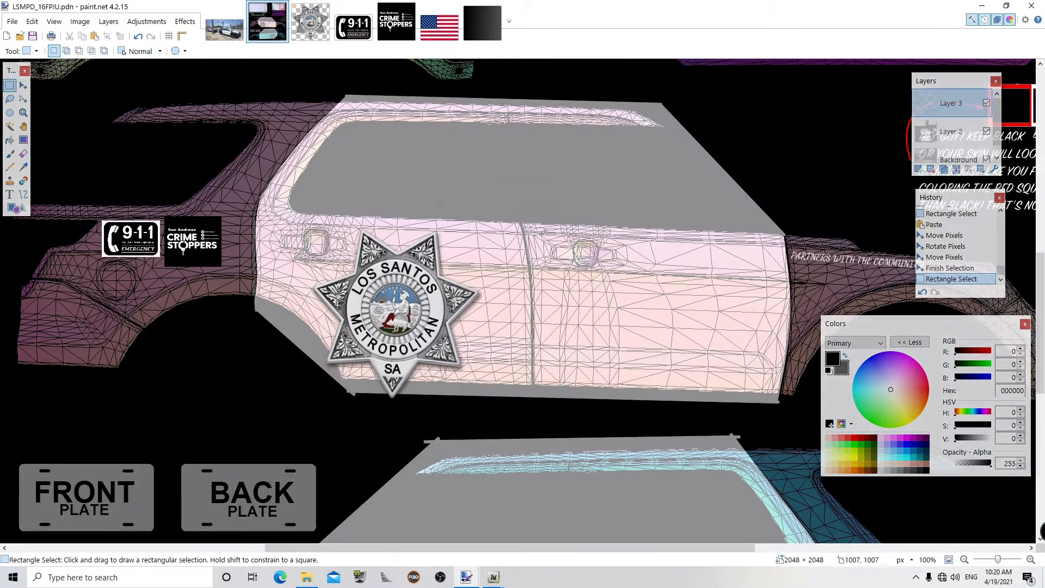
{"action": "left_click", "coordinate": [956, 132]}
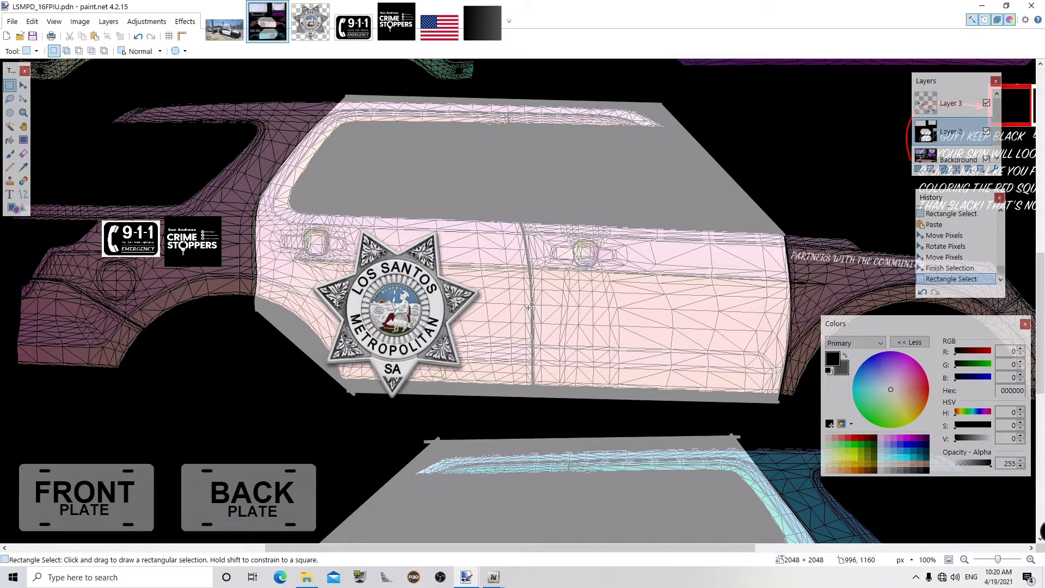
{"action": "key", "text": "ctrl+v"}
{"action": "left_click_drag", "start_coordinate": [328, 107], "coordinate": [721, 350]}
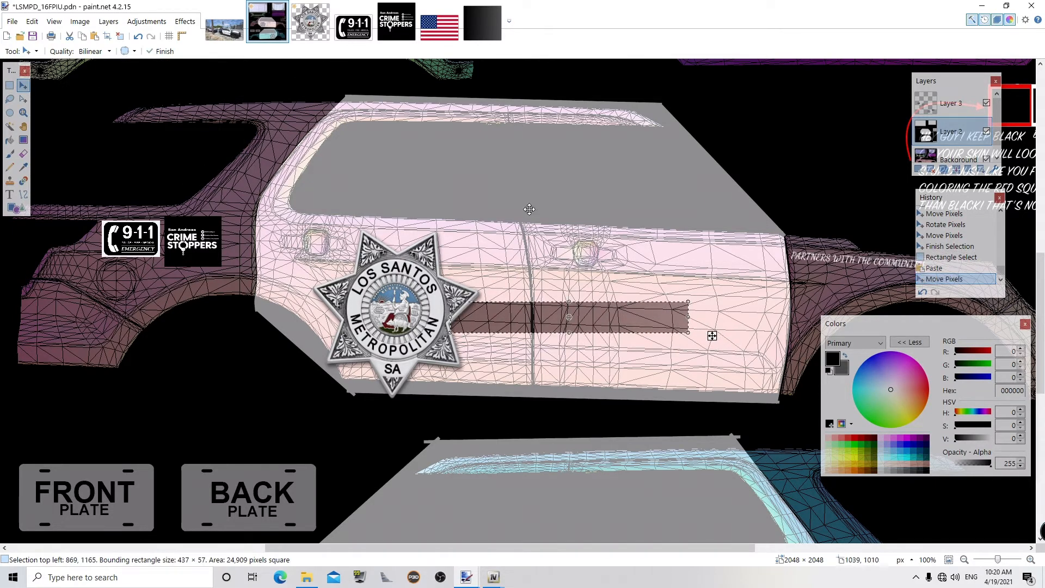
- Check the reference stripe, rotate the upper car's strip to 177.65° and stretch it from the badge to the front door's edge
{"action": "left_click", "coordinate": [237, 36]}
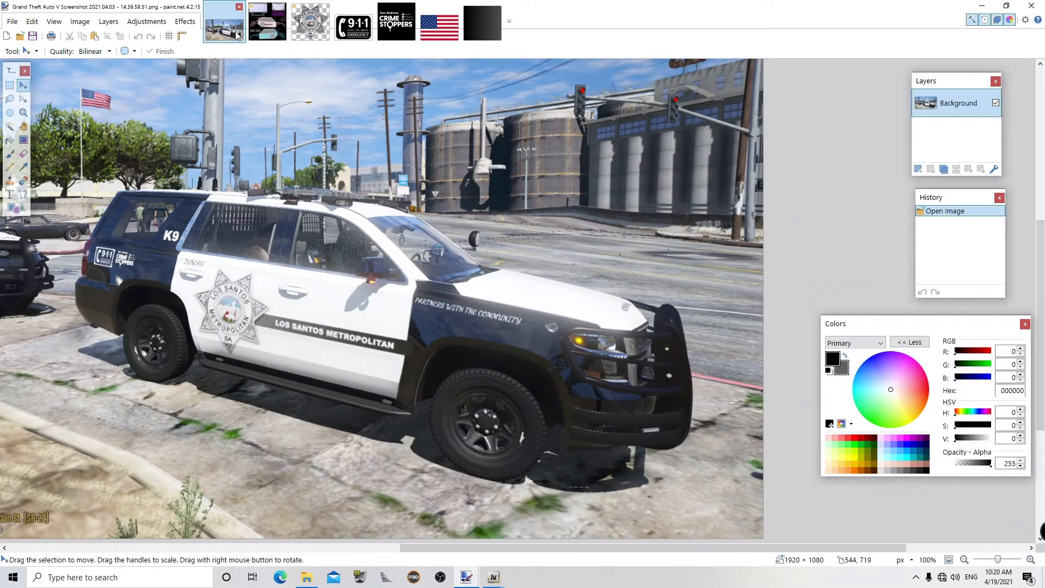
{"action": "left_click", "coordinate": [271, 37]}
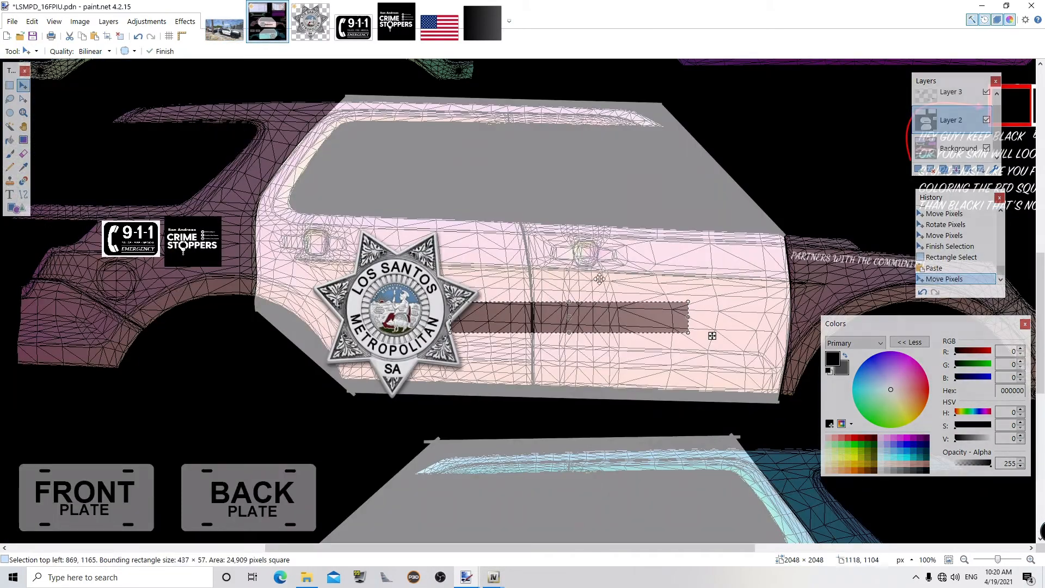
{"action": "left_click_drag", "start_coordinate": [708, 347], "coordinate": [552, 316]}
{"action": "left_click_drag", "start_coordinate": [696, 333], "coordinate": [800, 344]}
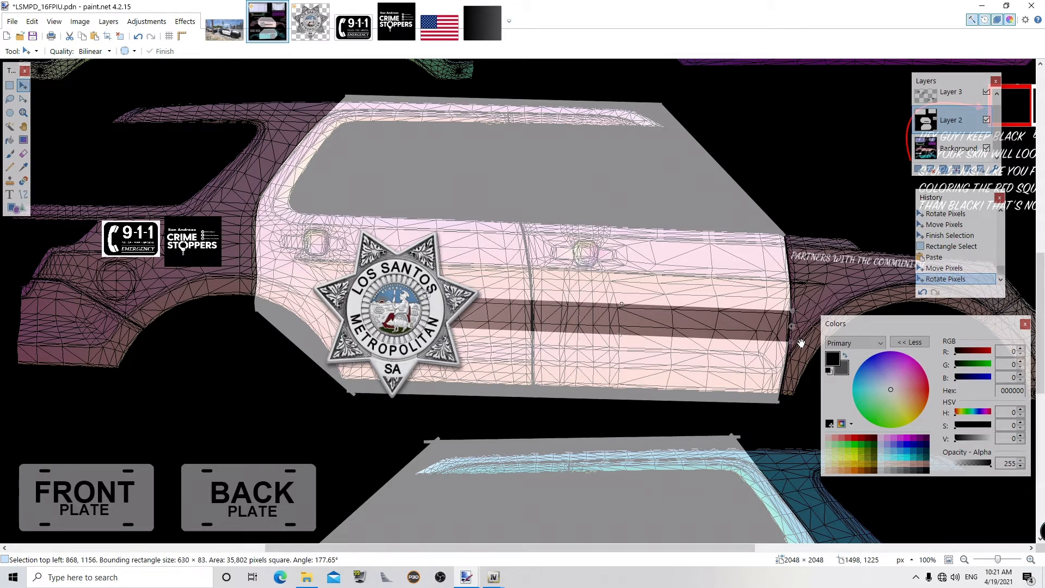
{"action": "left_click_drag", "start_coordinate": [801, 343], "coordinate": [801, 343]}
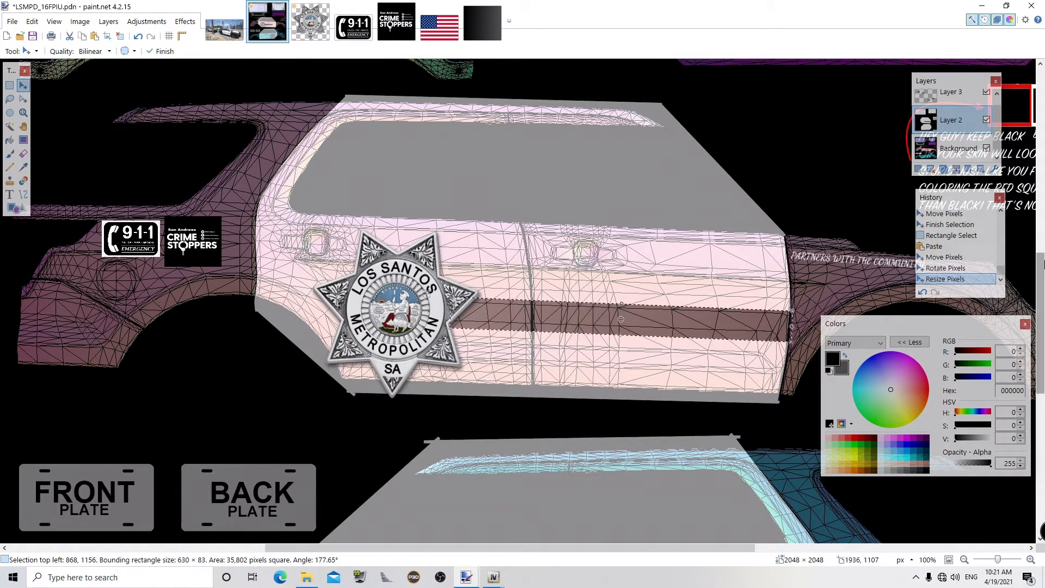
{"action": "scroll", "coordinate": [671, 267], "scroll_direction": "down", "scroll_amount": 2}
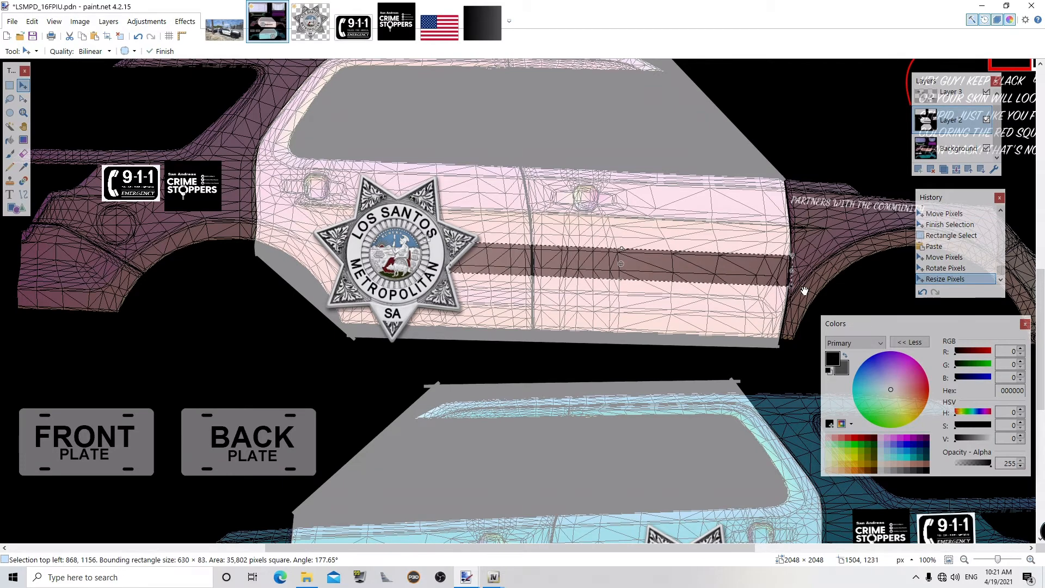
{"action": "key", "text": "Return"}
{"action": "left_click_drag", "start_coordinate": [621, 272], "coordinate": [621, 265]}
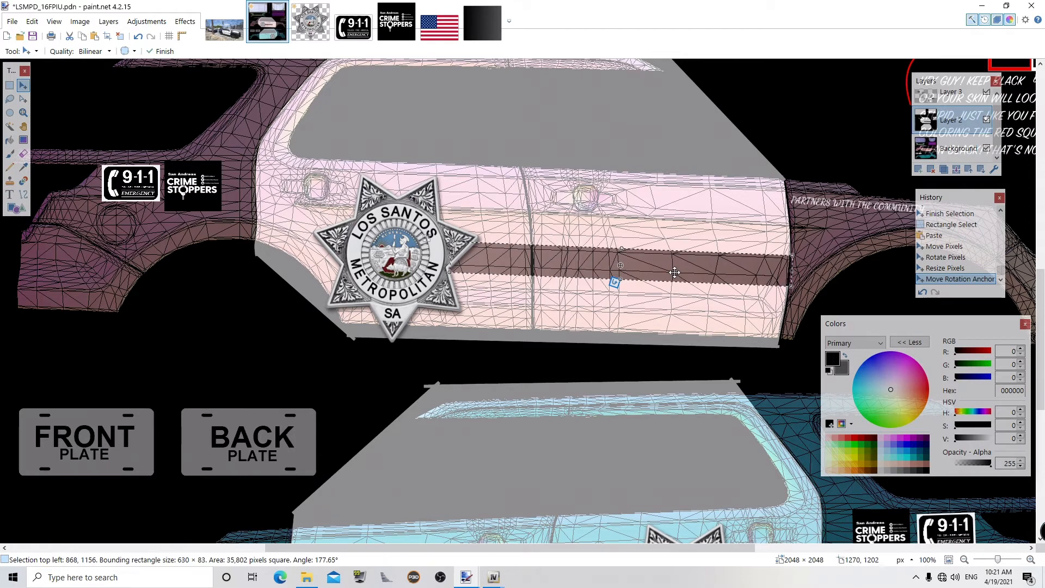
- Place a copy of the stripe across the lower car's doors, rotated to -175.96°, and extend it slightly between badge and door edge
{"action": "key", "text": "ctrl+v"}
{"action": "left_click_drag", "start_coordinate": [817, 289], "coordinate": [316, 440]}
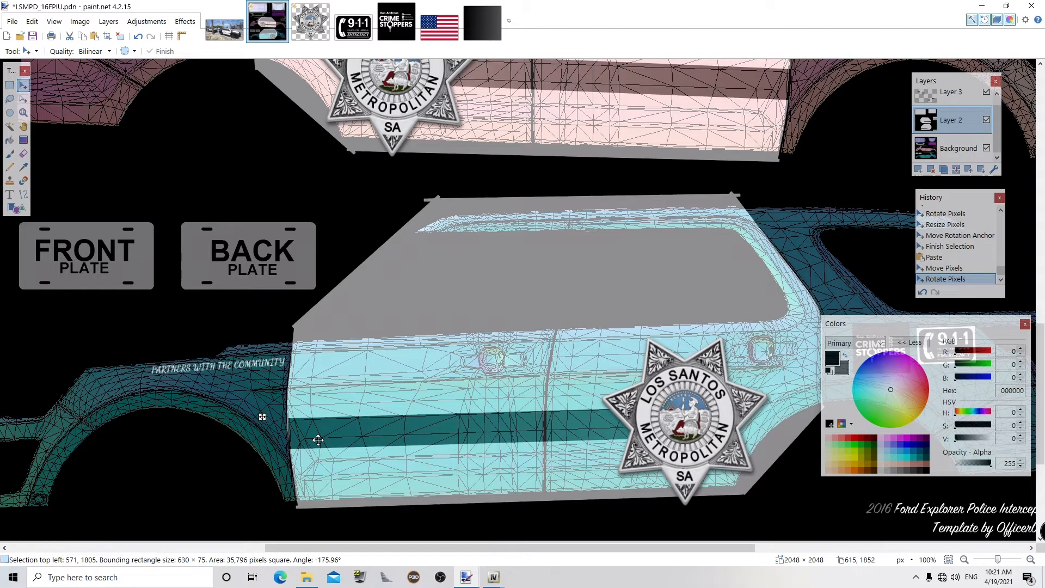
{"action": "left_click_drag", "start_coordinate": [318, 439], "coordinate": [318, 440]}
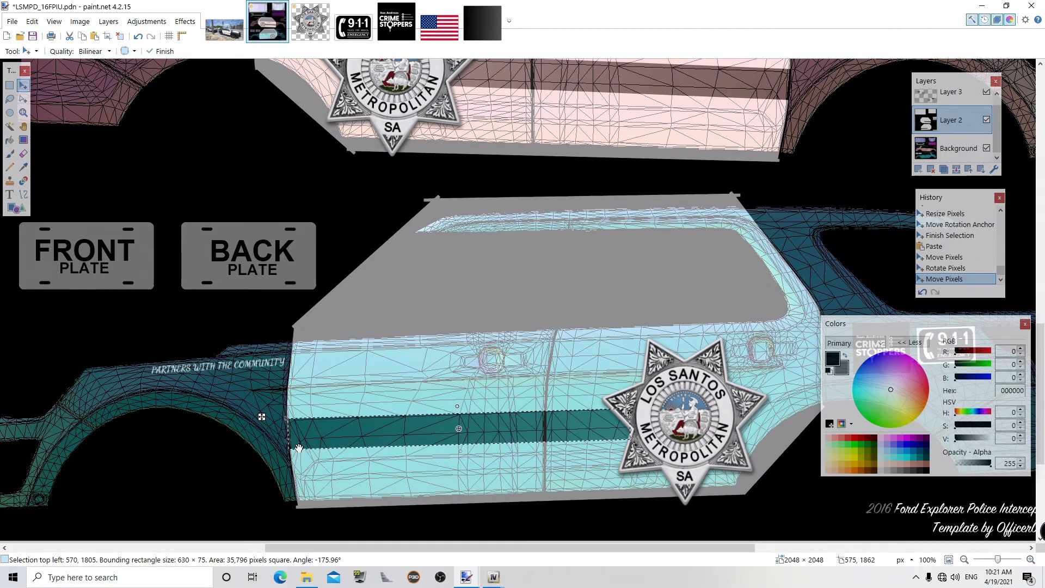
{"action": "left_click", "coordinate": [296, 449]}
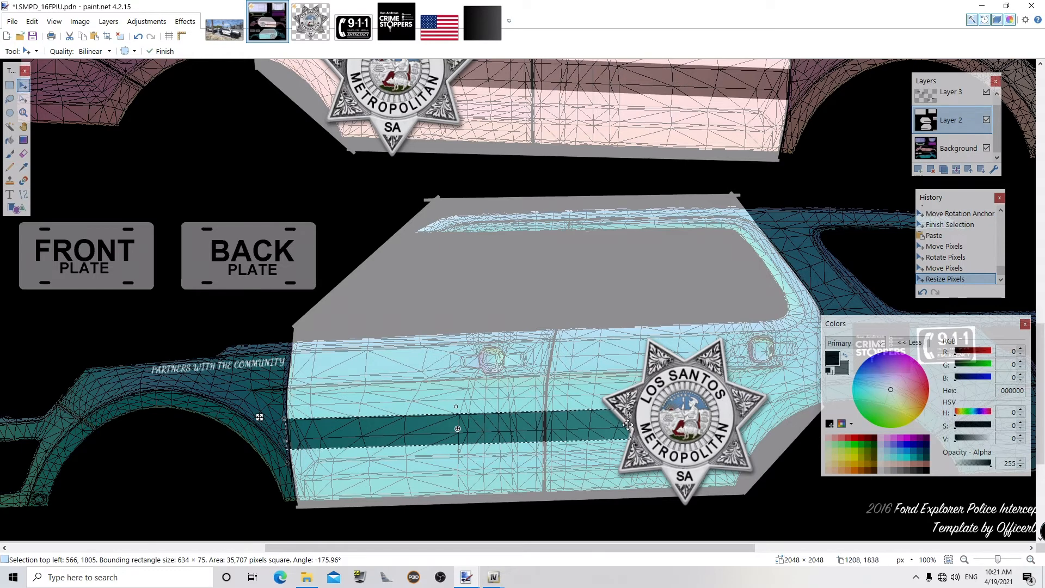
- Save the livery and make Layer 2 the active layer
{"action": "key", "text": "ctrl+s"}
{"action": "left_click", "coordinate": [965, 100]}
{"action": "scroll", "coordinate": [1040, 305], "scroll_direction": "up", "scroll_amount": 5}
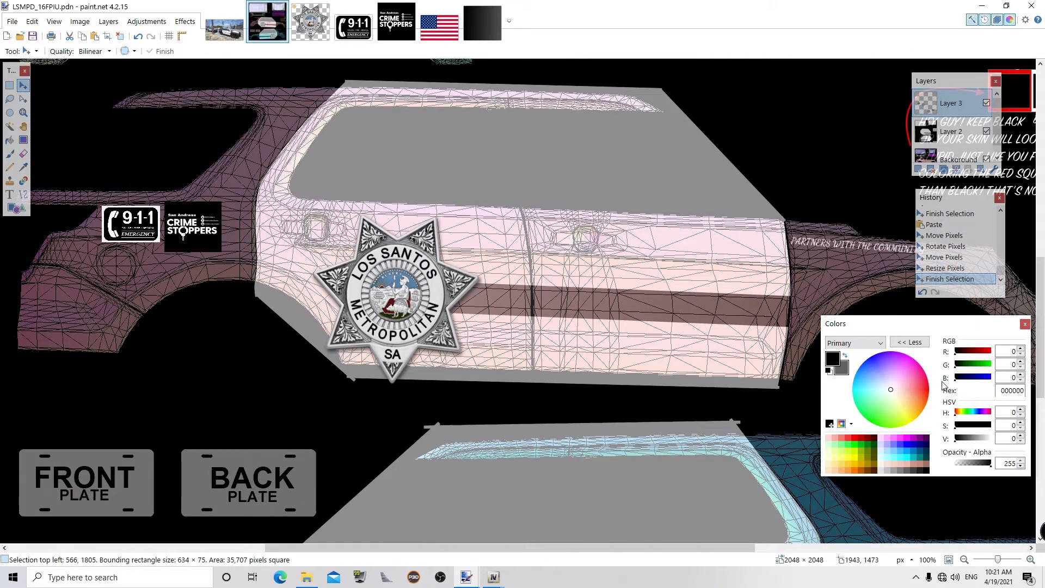
{"action": "left_click", "coordinate": [956, 138]}
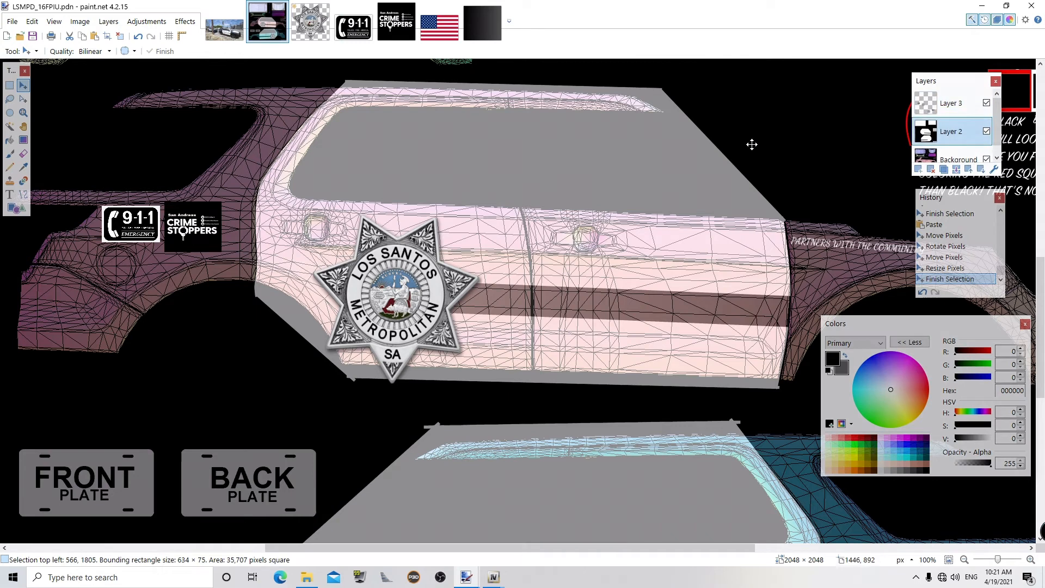
- Sample white from the upper car's door as the primary color and set the text font to Arial Black
{"action": "left_click", "coordinate": [23, 167]}
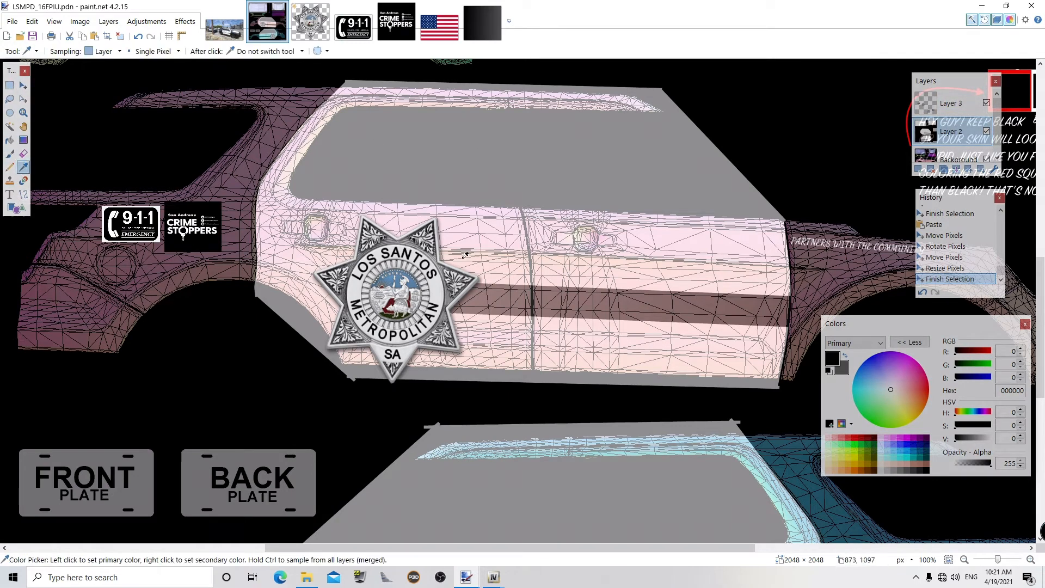
{"action": "left_click", "coordinate": [506, 237]}
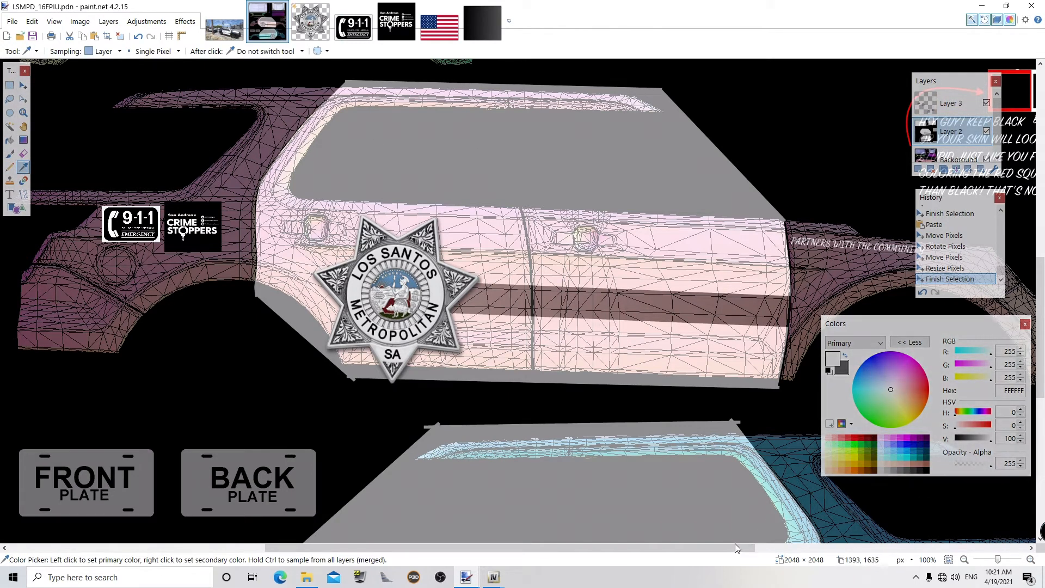
{"action": "scroll", "coordinate": [729, 360], "scroll_direction": "down", "scroll_amount": 5}
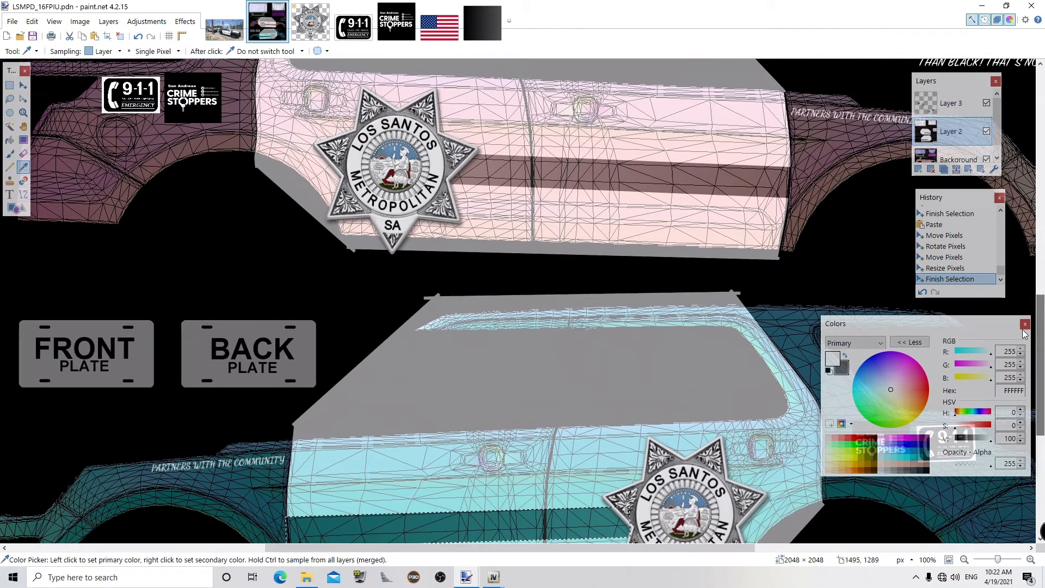
{"action": "left_click", "coordinate": [9, 195]}
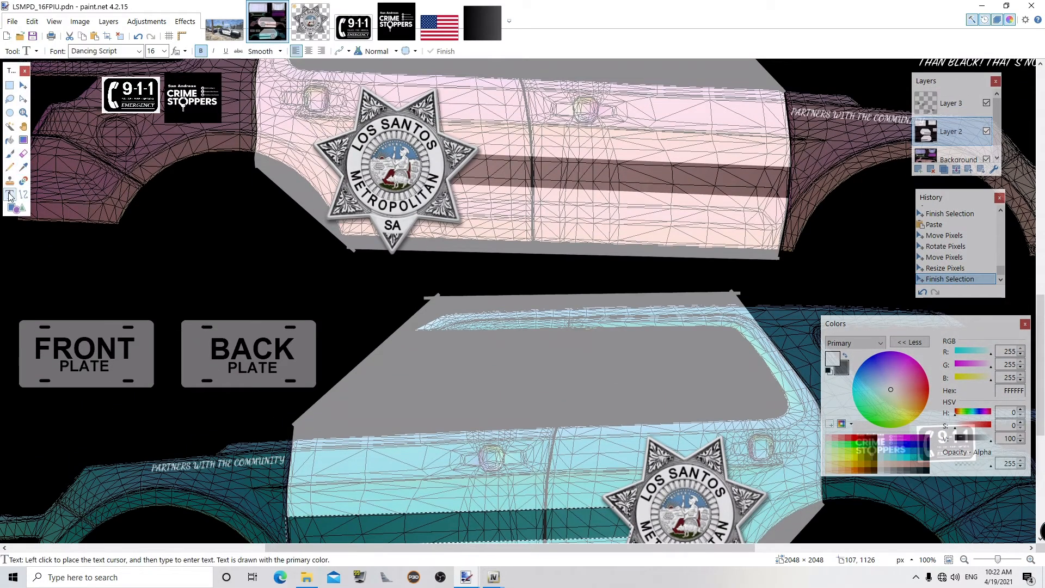
{"action": "left_click", "coordinate": [541, 169]}
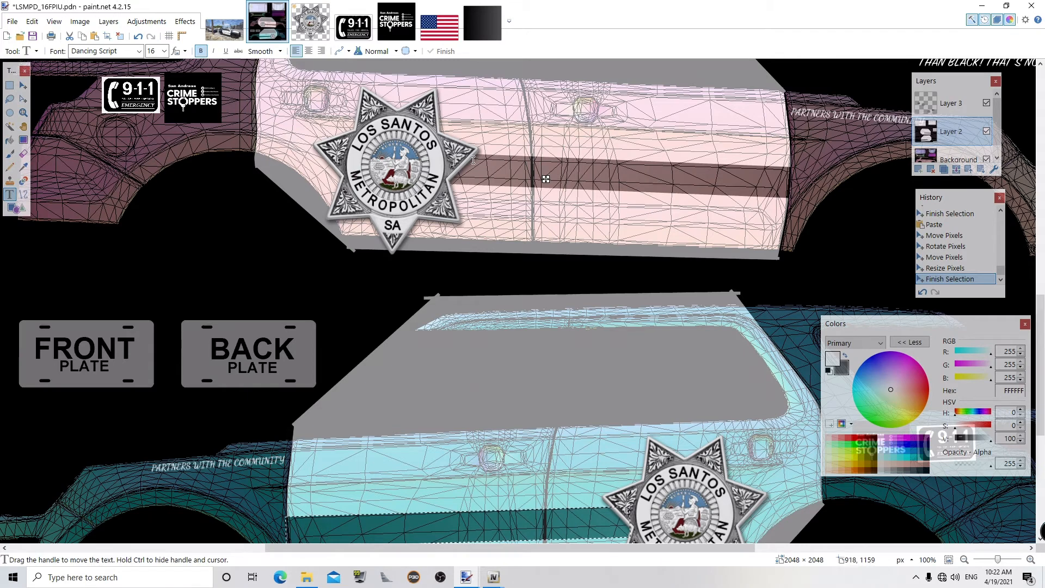
{"action": "left_click", "coordinate": [139, 51]}
{"action": "scroll", "coordinate": [151, 157], "scroll_direction": "up", "scroll_amount": 15}
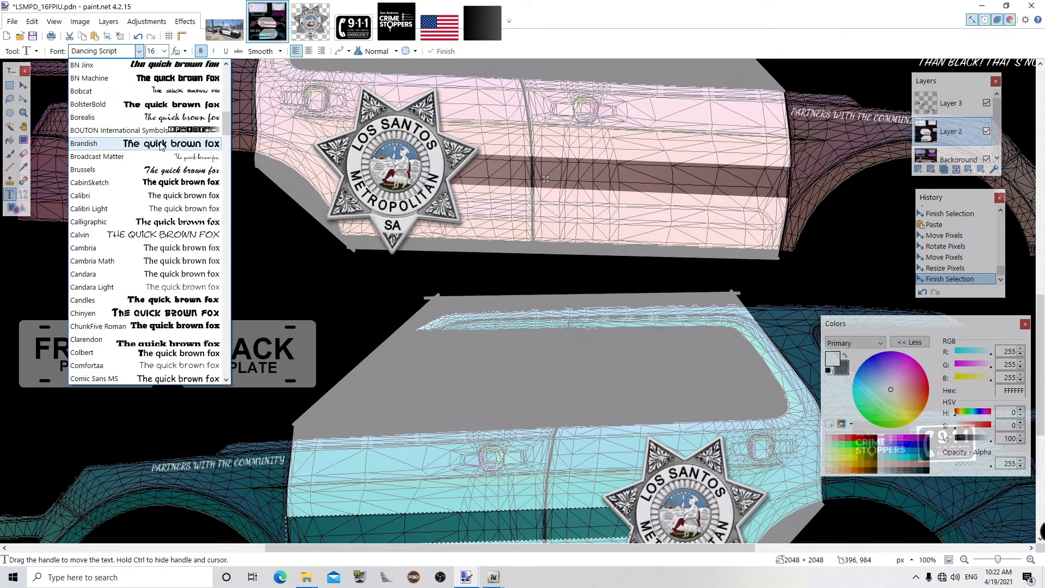
{"action": "scroll", "coordinate": [162, 143], "scroll_direction": "up", "scroll_amount": 12}
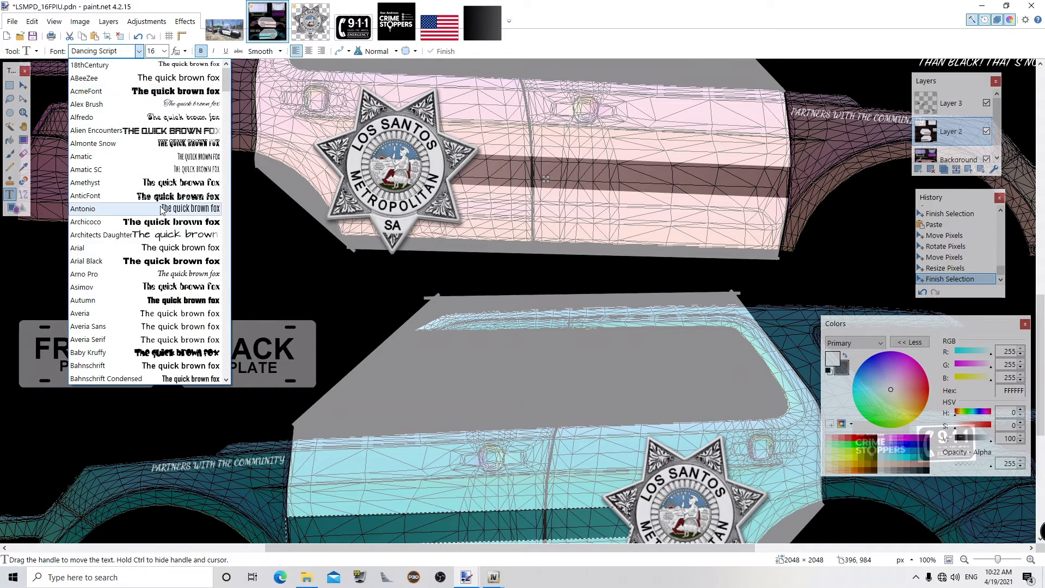
{"action": "left_click", "coordinate": [154, 265]}
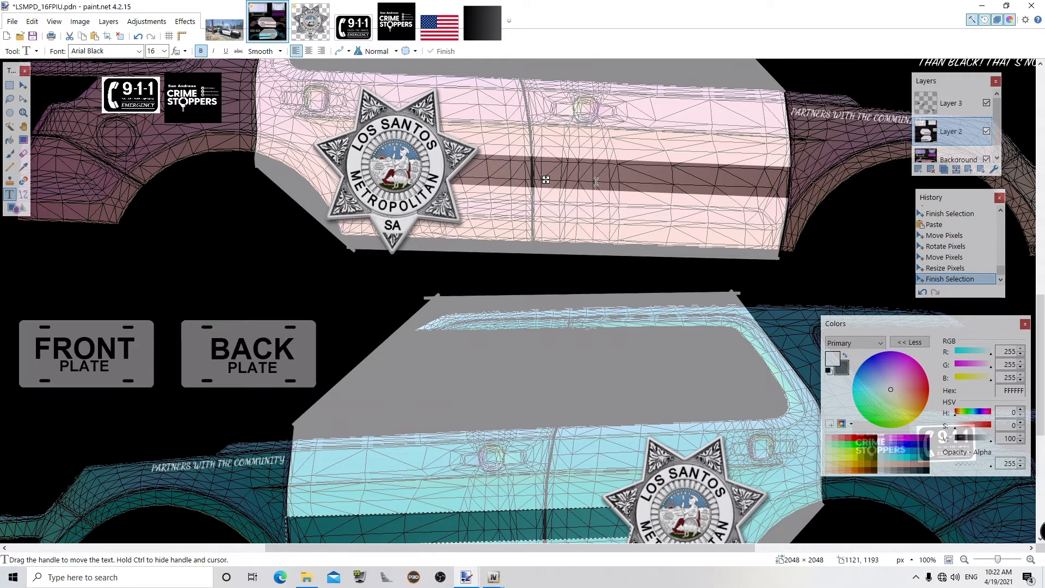
- Write LOS SANTOS METROPOLITAN in white on the upper car's front door stripe on Layer 2
{"action": "type", "text": "PO"}
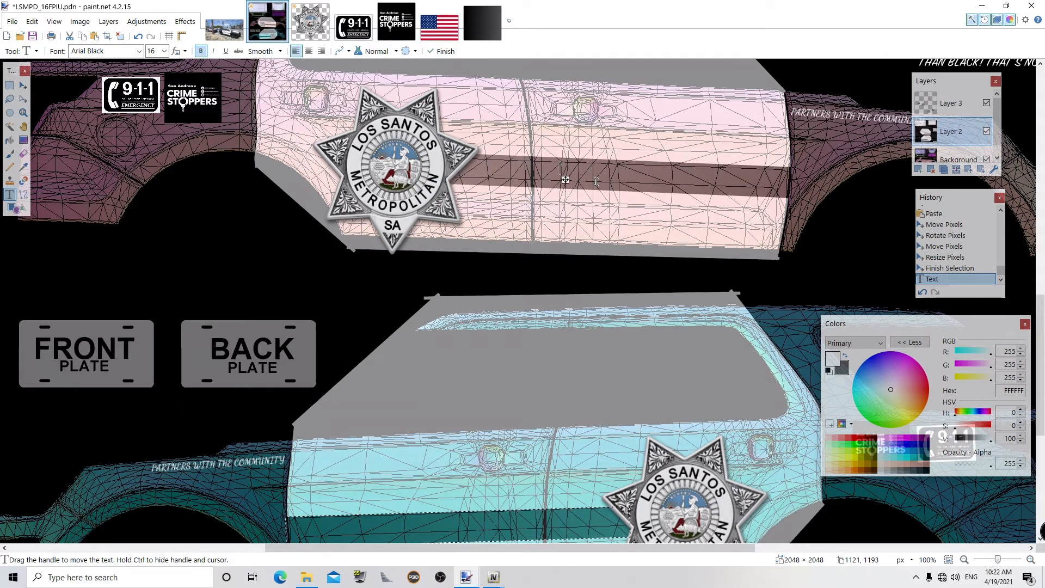
{"action": "key", "text": "ctrl+a"}
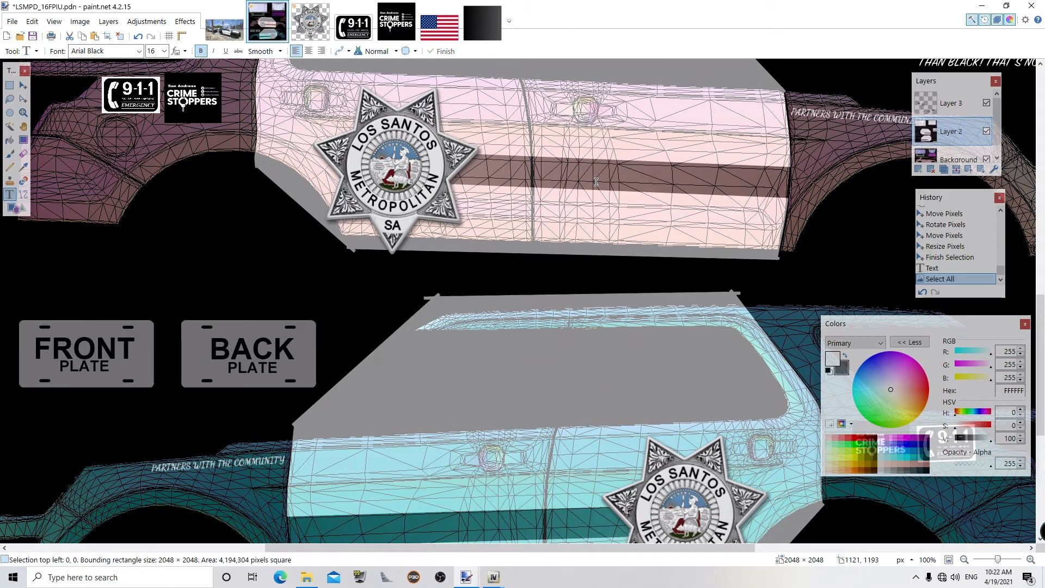
{"action": "left_click", "coordinate": [543, 172]}
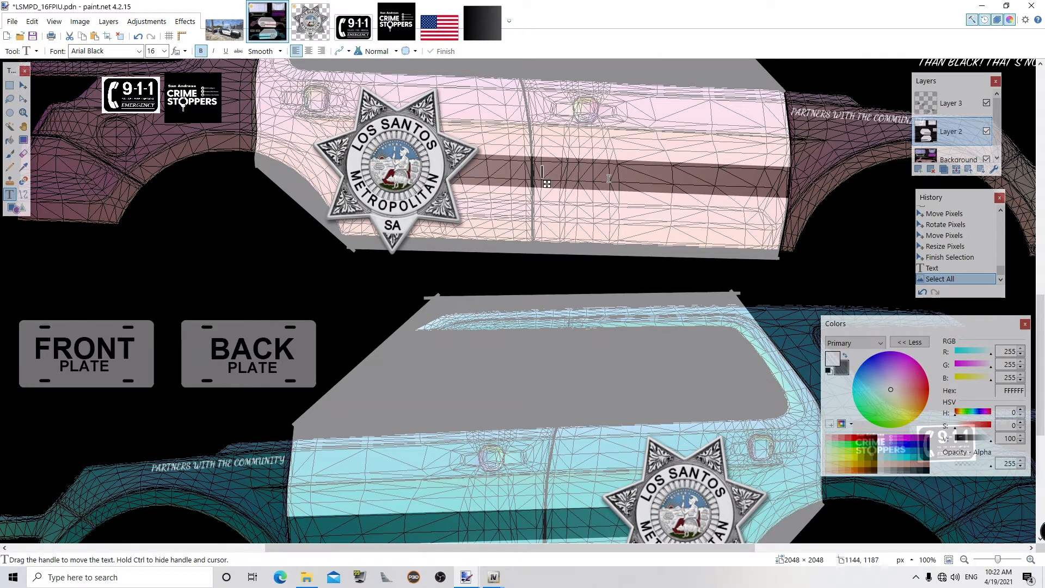
{"action": "type", "text": "LOS SANTOS METROPOLITAN"}
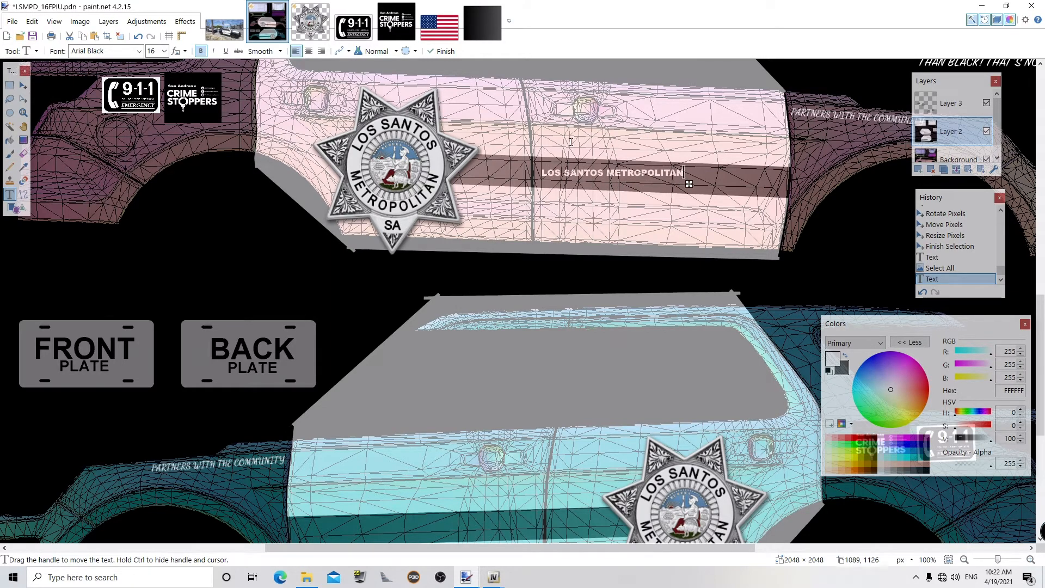
- Set the lettering size to 26 after trying 36, and move the text onto the stripe
{"action": "left_click", "coordinate": [163, 51]}
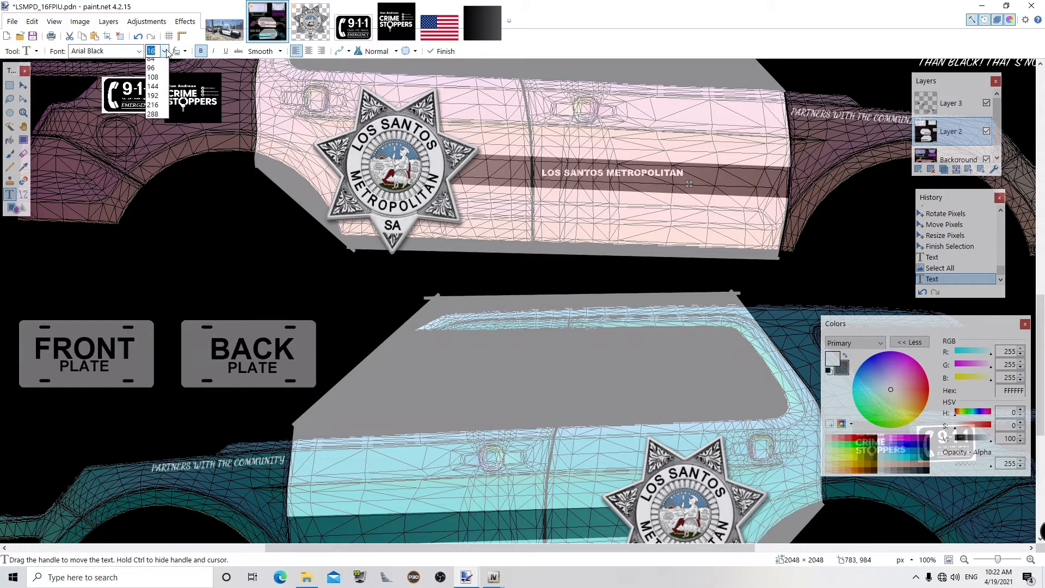
{"action": "left_click", "coordinate": [152, 184]}
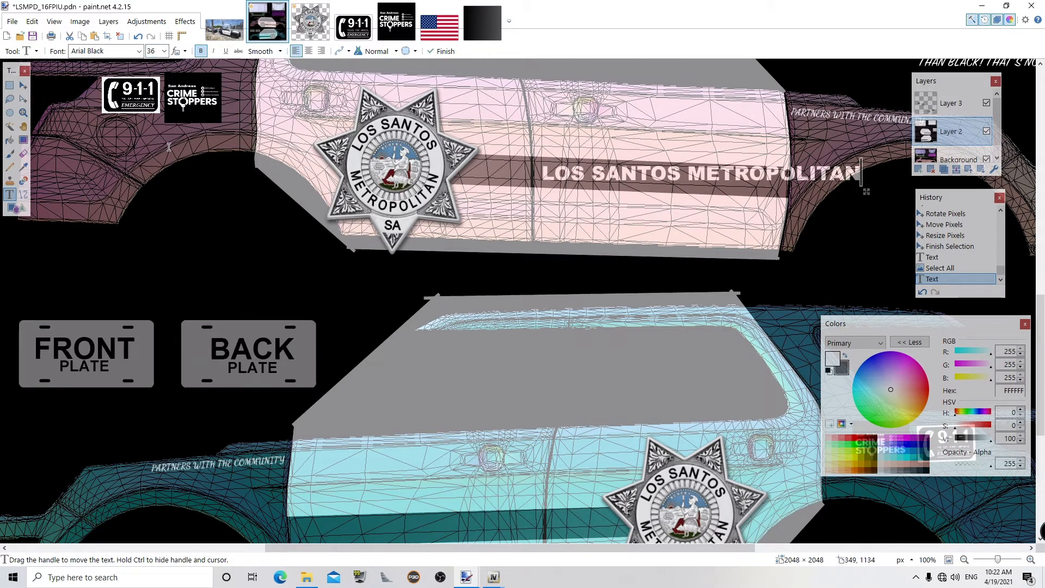
{"action": "left_click", "coordinate": [164, 51]}
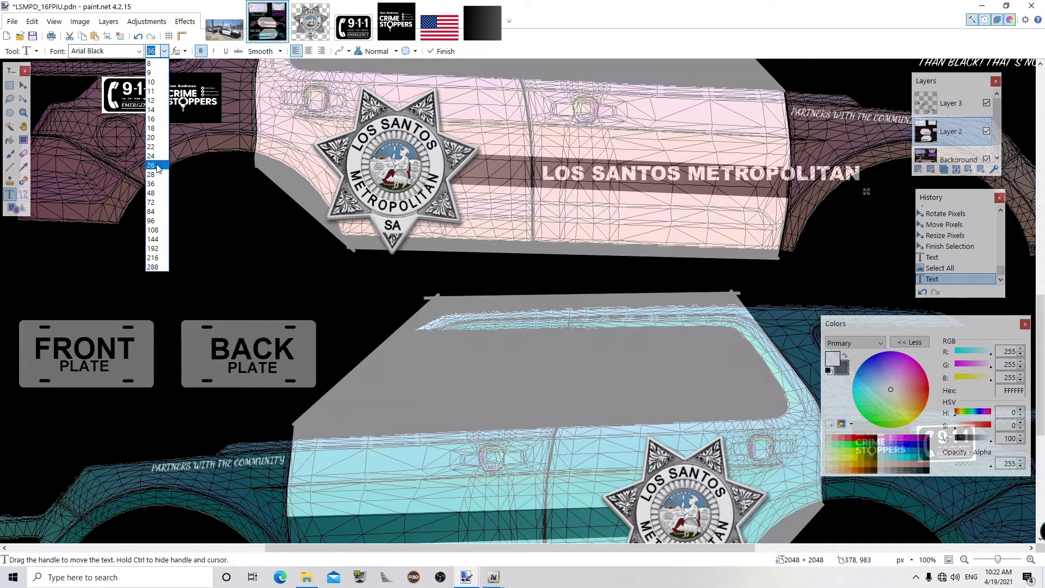
{"action": "left_click", "coordinate": [157, 166]}
{"action": "left_click_drag", "start_coordinate": [785, 197], "coordinate": [782, 202]}
- Select a 443 × 40 pixel area around the Layer 2 lettering and try tilting it to -1.76°
{"action": "left_click", "coordinate": [10, 85]}
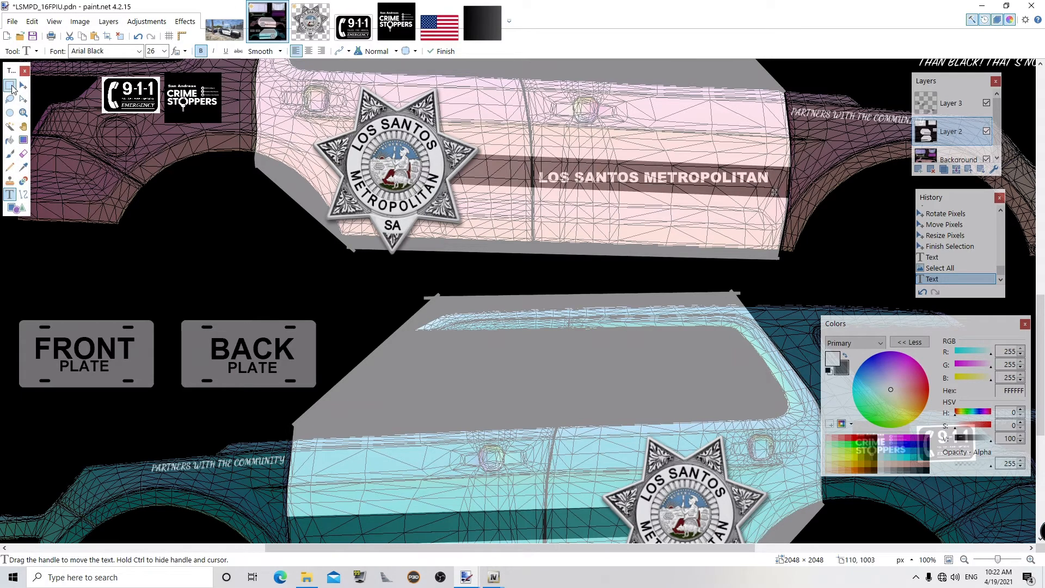
{"action": "left_click_drag", "start_coordinate": [544, 177], "coordinate": [777, 189]}
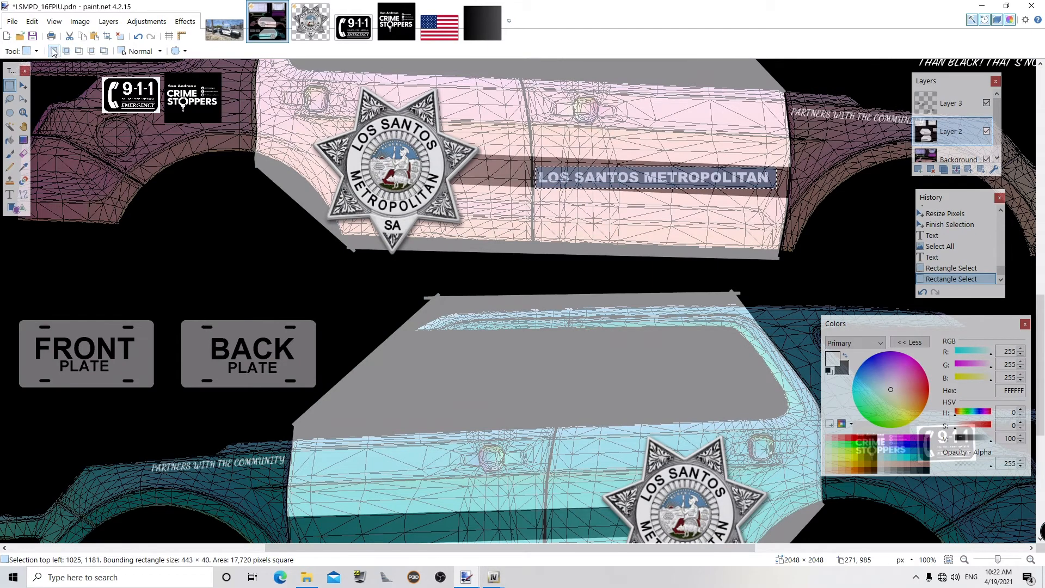
{"action": "left_click", "coordinate": [23, 85]}
{"action": "left_click_drag", "start_coordinate": [793, 199], "coordinate": [792, 202]}
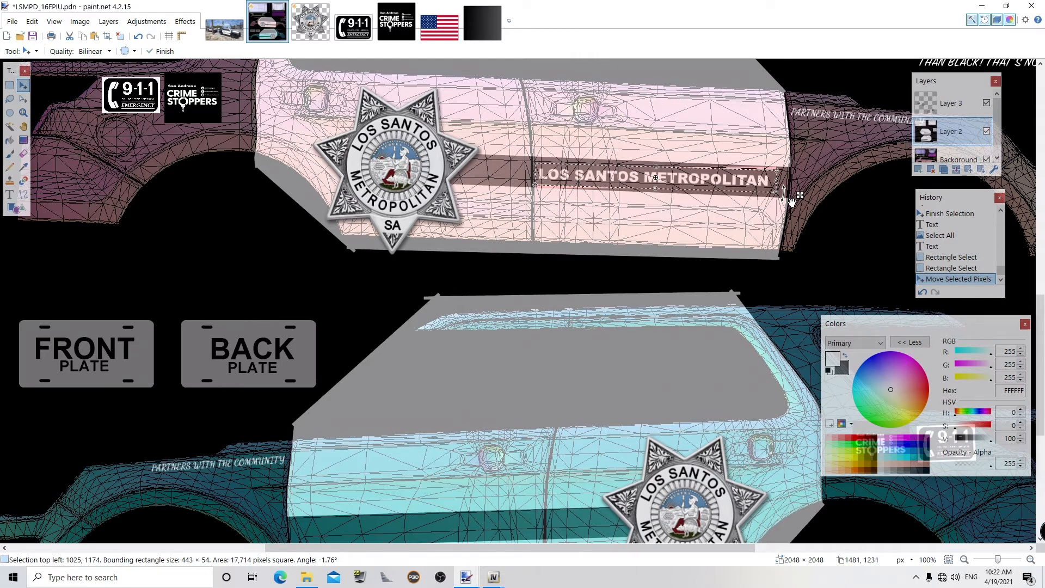
- Undo the tilt, the rectangular selections and the LOS SANTOS METROPOLITAN lettering on Layer 2
{"action": "key", "text": "ctrl+z"}
{"action": "key", "text": "ctrl+z"}
{"action": "key", "text": "ctrl+z"}
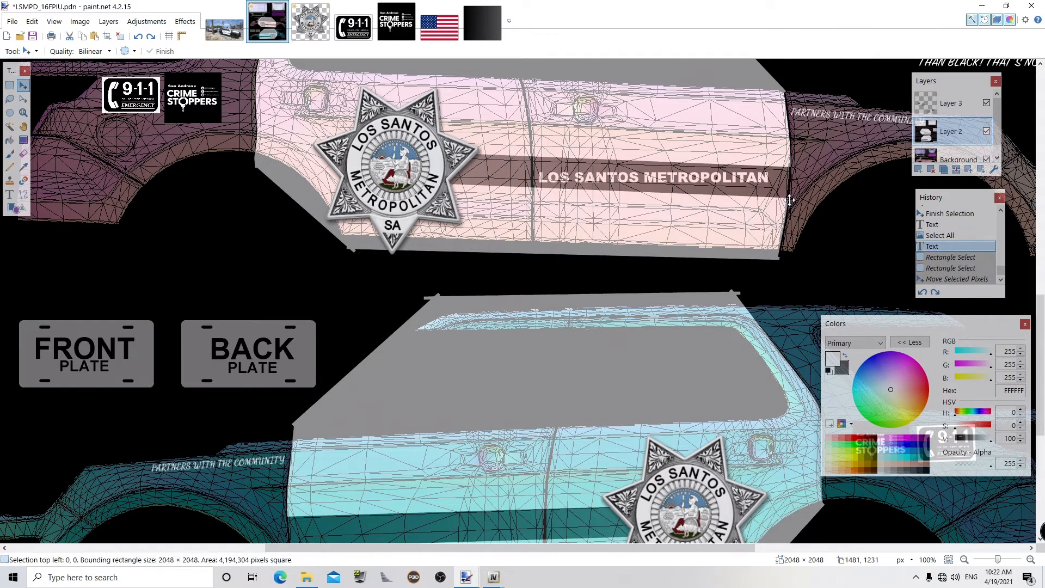
{"action": "key", "text": "ctrl+z"}
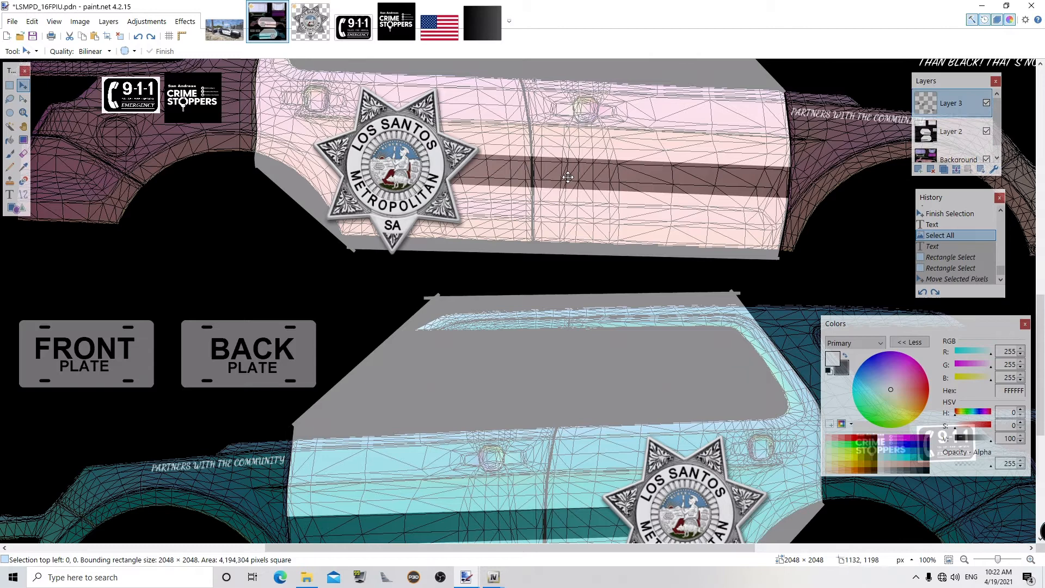
- Write LOS SANTOS METROPOLITAN on Layer 3 over the upper car's front door stripe in white Arial Black at size 26
{"action": "left_click", "coordinate": [9, 194]}
{"action": "left_click", "coordinate": [547, 172]}
{"action": "type", "text": "LOS SANTOS METROPOLITAN"}
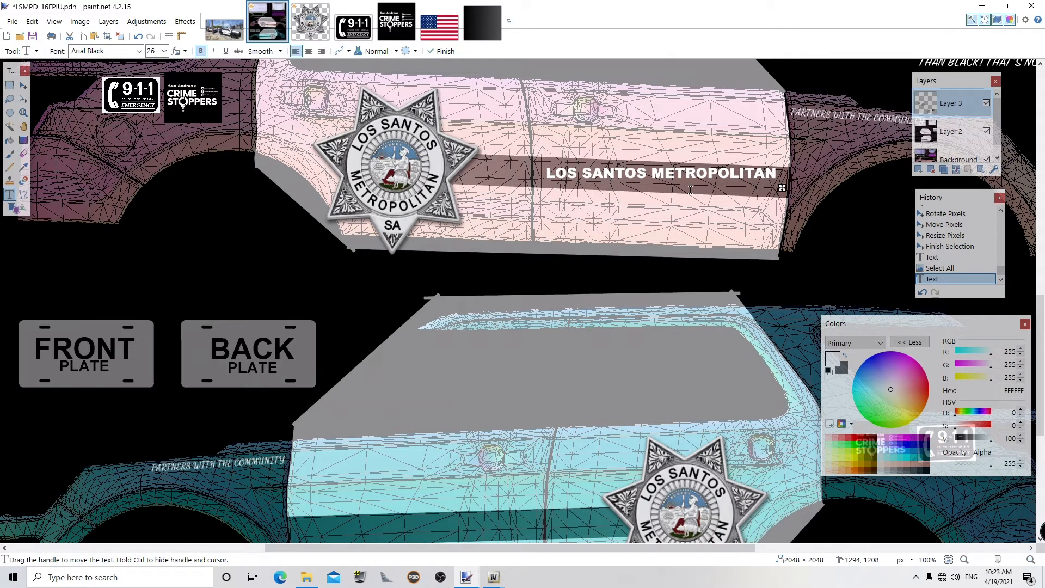
- Select a 467 × 47 pixel area around the lettering, rotate it to -2.36° and center it on the upper car's stripe
{"action": "left_click", "coordinate": [9, 85]}
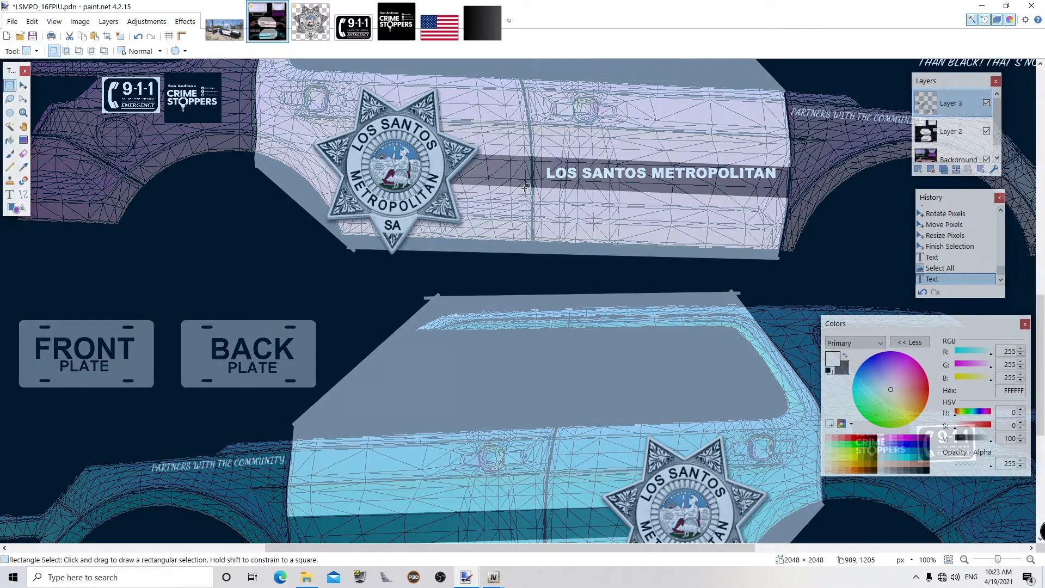
{"action": "left_click_drag", "start_coordinate": [536, 160], "coordinate": [797, 193]}
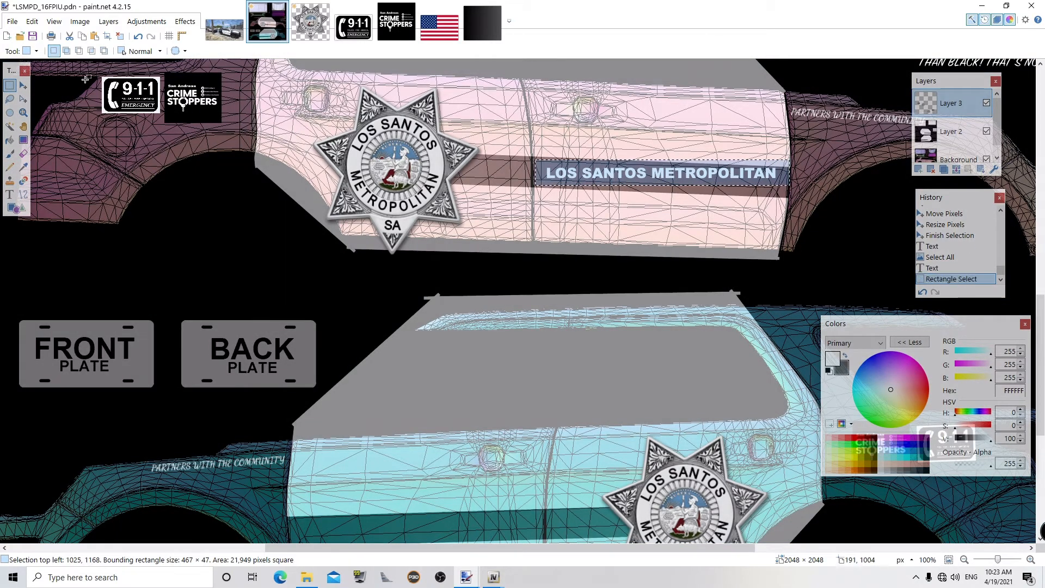
{"action": "key", "text": "m"}
{"action": "left_click_drag", "start_coordinate": [804, 195], "coordinate": [811, 208]}
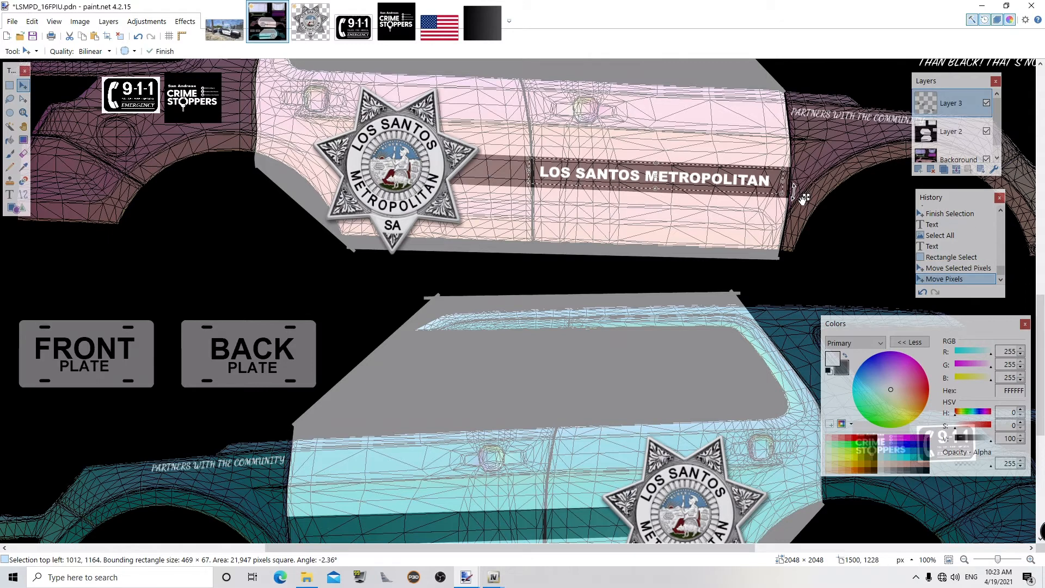
- Paste a copy of the lettering onto the lower car's front door stripe, rotated to 3.83°
{"action": "key", "text": "ctrl+v"}
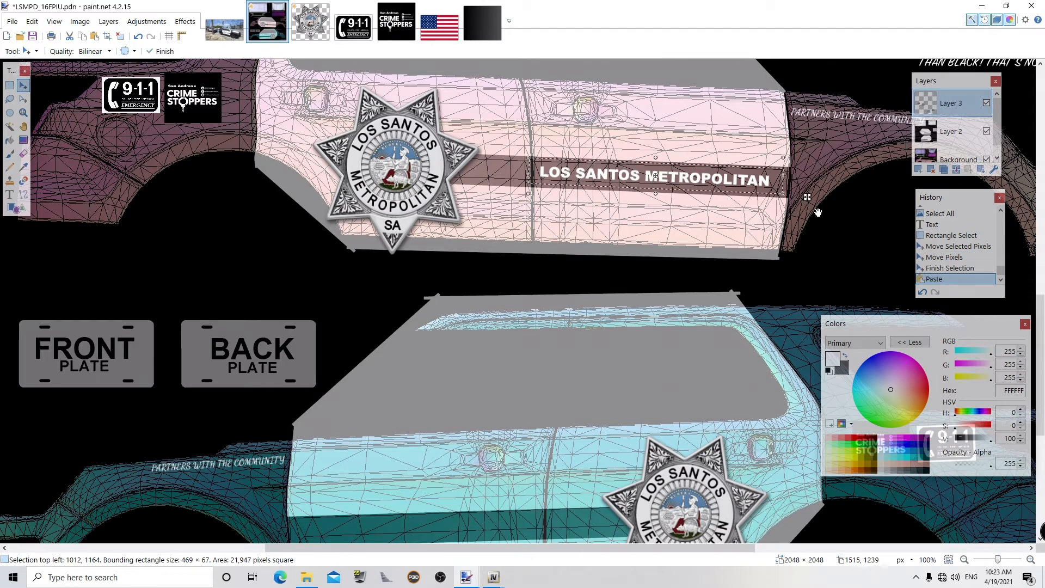
{"action": "left_click_drag", "start_coordinate": [818, 209], "coordinate": [580, 455]}
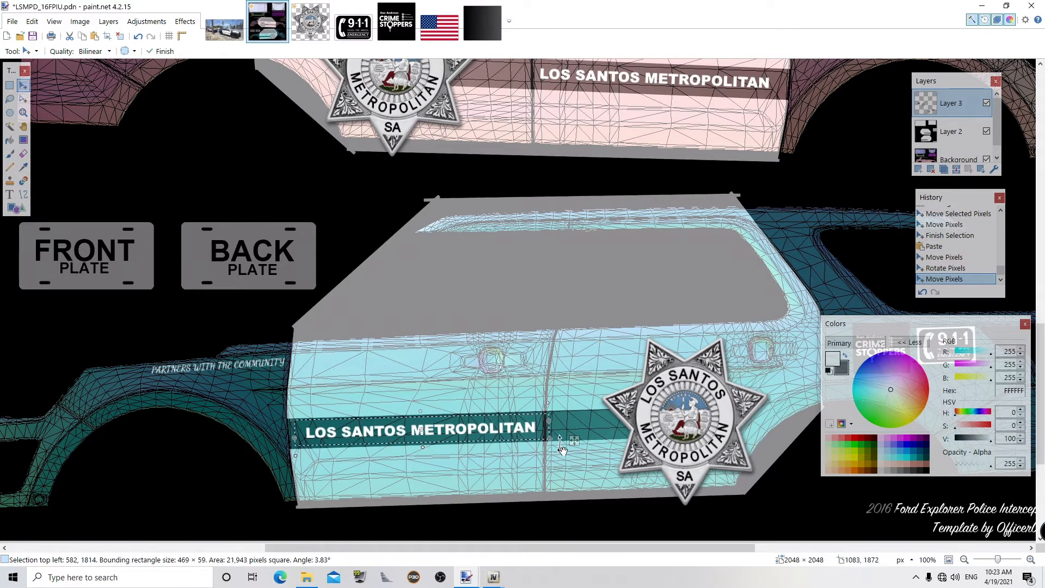
- Try moving the copied lettering off the lower car to just above the template credit, and undo the move
{"action": "left_click_drag", "start_coordinate": [575, 439], "coordinate": [1041, 494]}
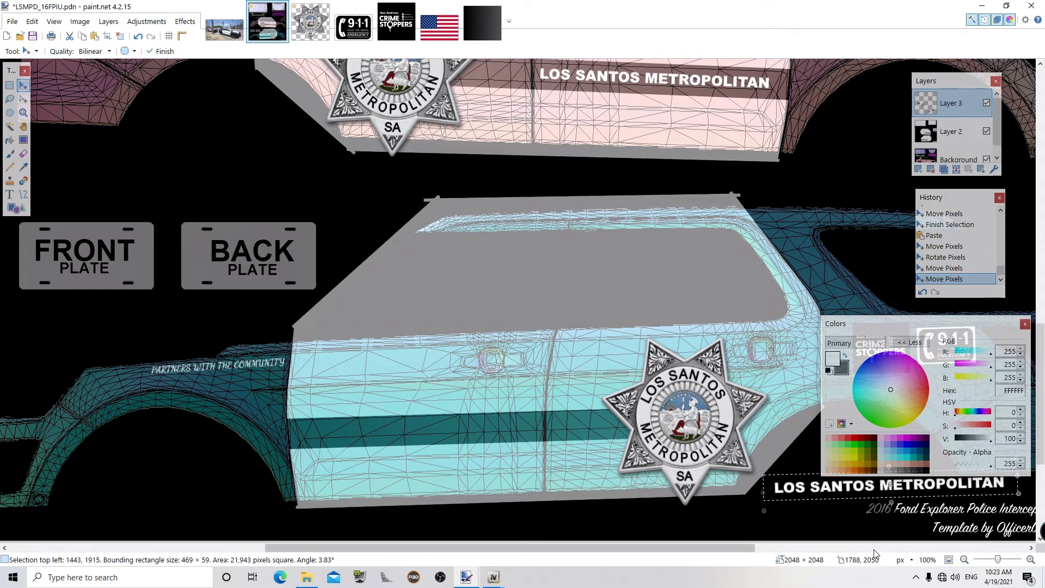
{"action": "scroll", "coordinate": [947, 509], "scroll_direction": "right", "scroll_amount": 3}
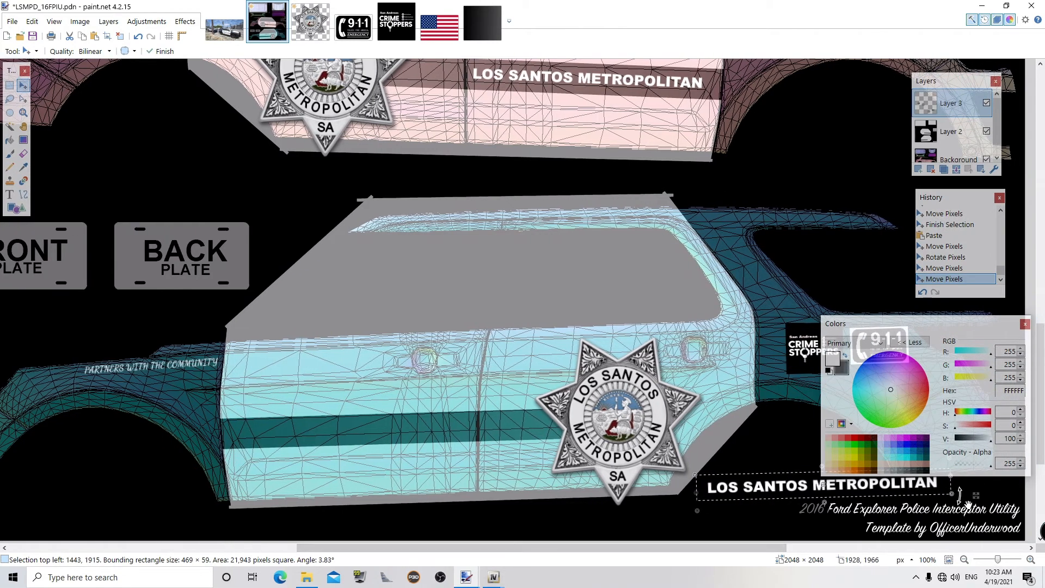
{"action": "key", "text": "ctrl+z"}
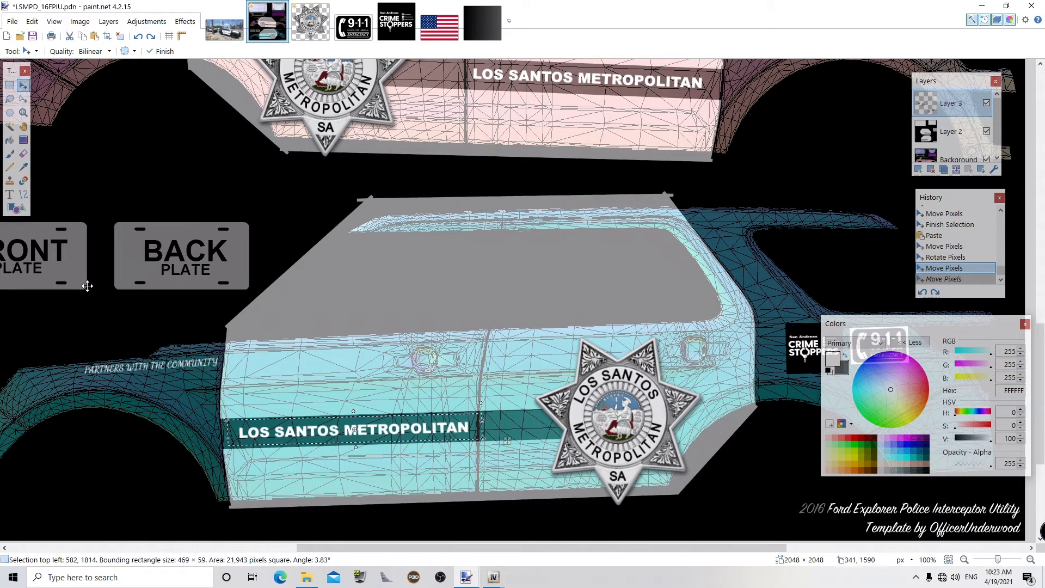
- Set the opacity of Layer 2 to 255
{"action": "double_click", "coordinate": [958, 132]}
{"action": "left_click_drag", "start_coordinate": [517, 321], "coordinate": [599, 320]}
{"action": "left_click", "coordinate": [527, 343]}
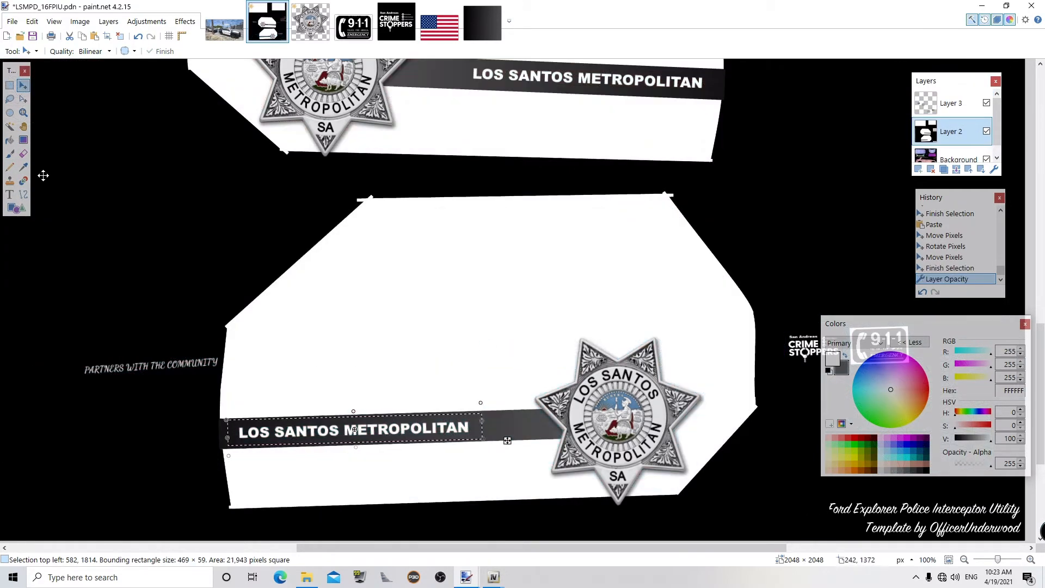
- Examine up close where the lower car's stripe meets the front edge of the door
{"action": "left_click", "coordinate": [22, 113]}
{"action": "left_click", "coordinate": [211, 451]}
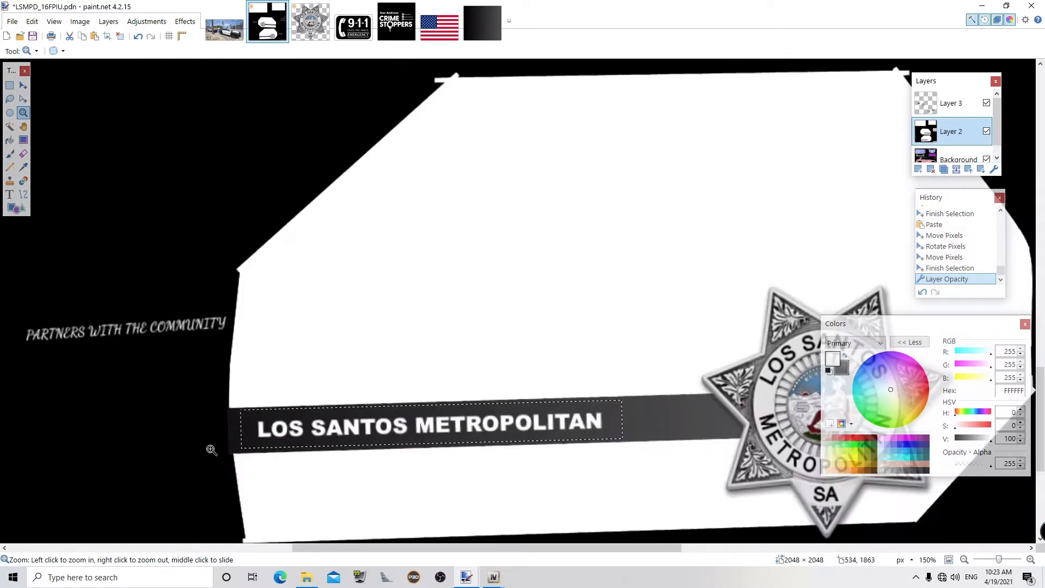
{"action": "left_click_drag", "start_coordinate": [211, 450], "coordinate": [231, 438]}
{"action": "right_click", "coordinate": [462, 337]}
{"action": "right_click", "coordinate": [462, 337]}
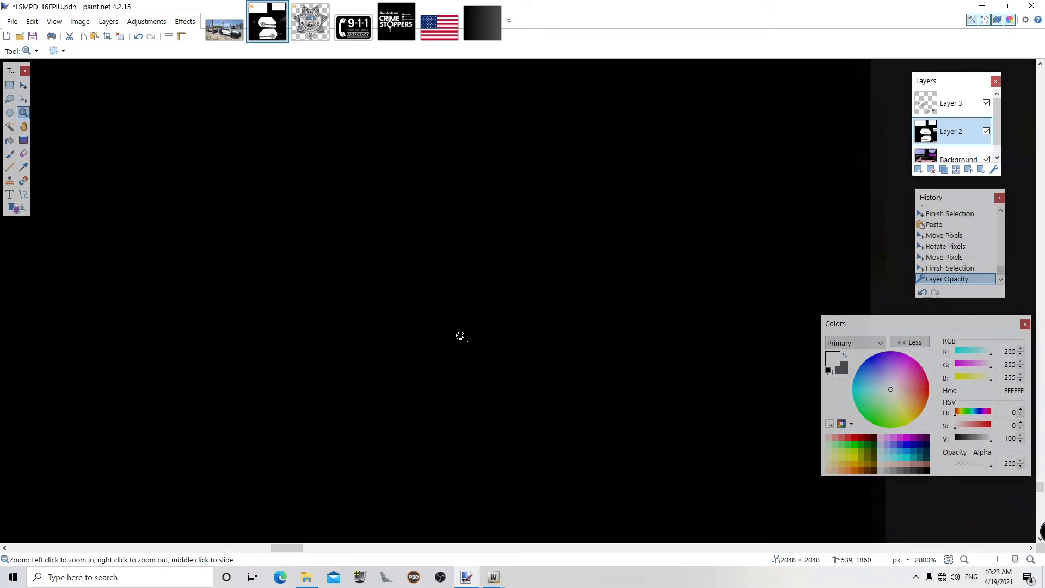
{"action": "right_click", "coordinate": [461, 337]}
{"action": "right_click", "coordinate": [461, 337]}
{"action": "right_click", "coordinate": [461, 337]}
{"action": "right_click", "coordinate": [462, 337]}
{"action": "right_click", "coordinate": [462, 337]}
{"action": "right_click", "coordinate": [461, 337]}
{"action": "right_click", "coordinate": [463, 333]}
{"action": "right_click", "coordinate": [469, 324]}
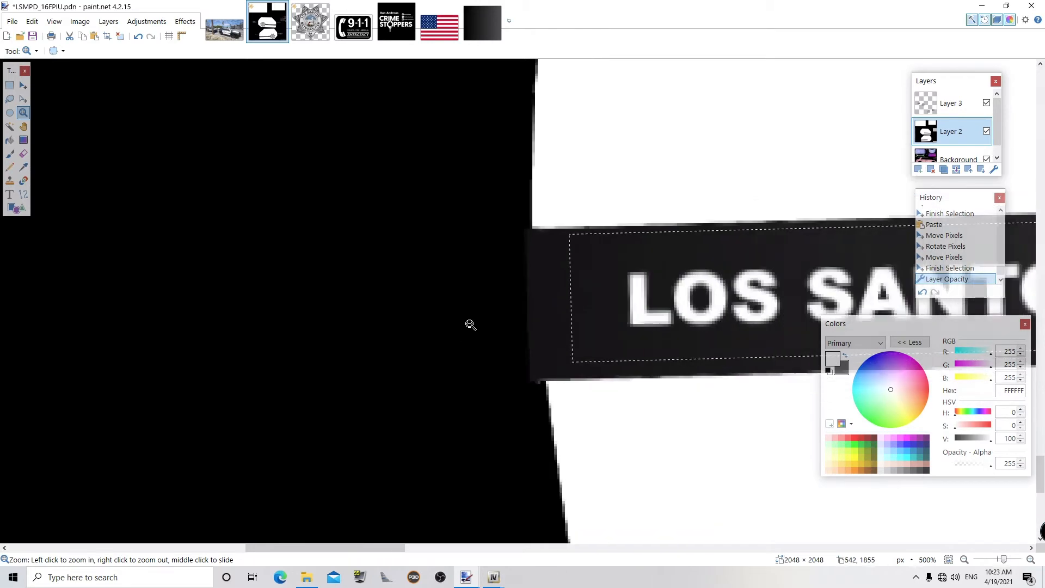
{"action": "right_click", "coordinate": [492, 310]}
{"action": "left_click", "coordinate": [528, 276]}
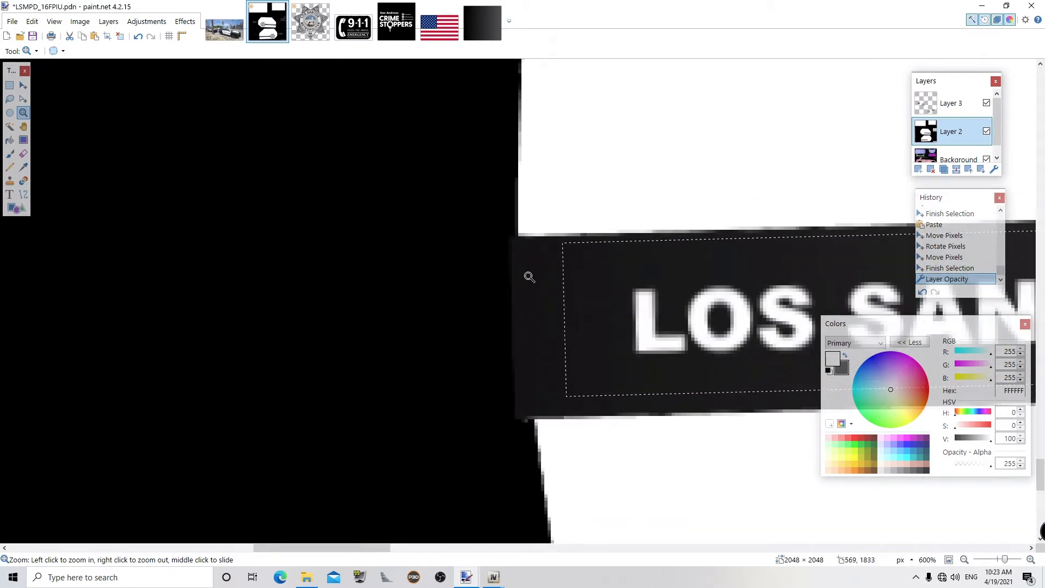
- Set the opacity of Layer 2 to 226
{"action": "double_click", "coordinate": [957, 130]}
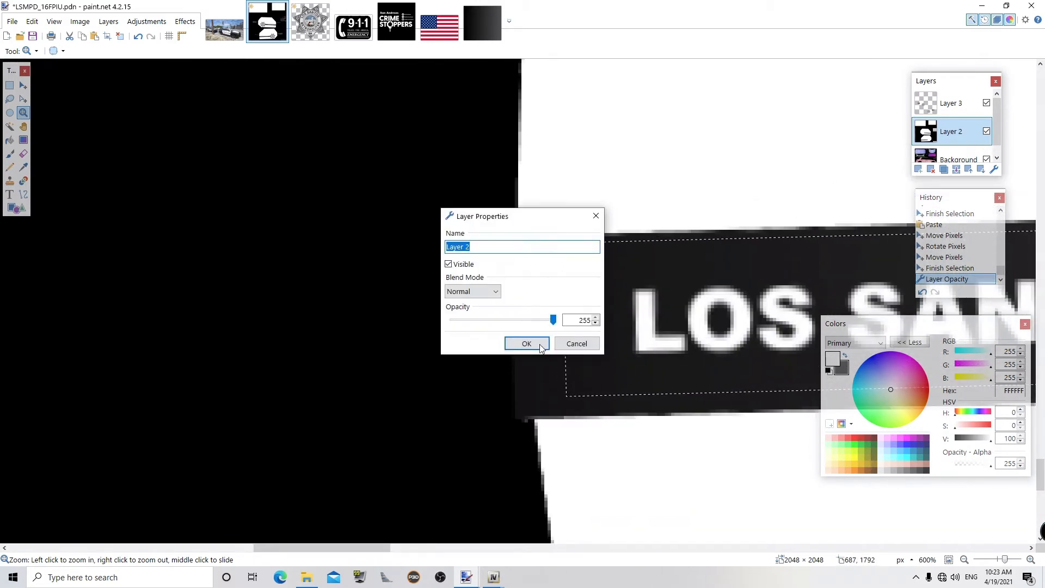
{"action": "left_click", "coordinate": [538, 344]}
{"action": "double_click", "coordinate": [960, 136]}
{"action": "left_click_drag", "start_coordinate": [552, 319], "coordinate": [539, 322]}
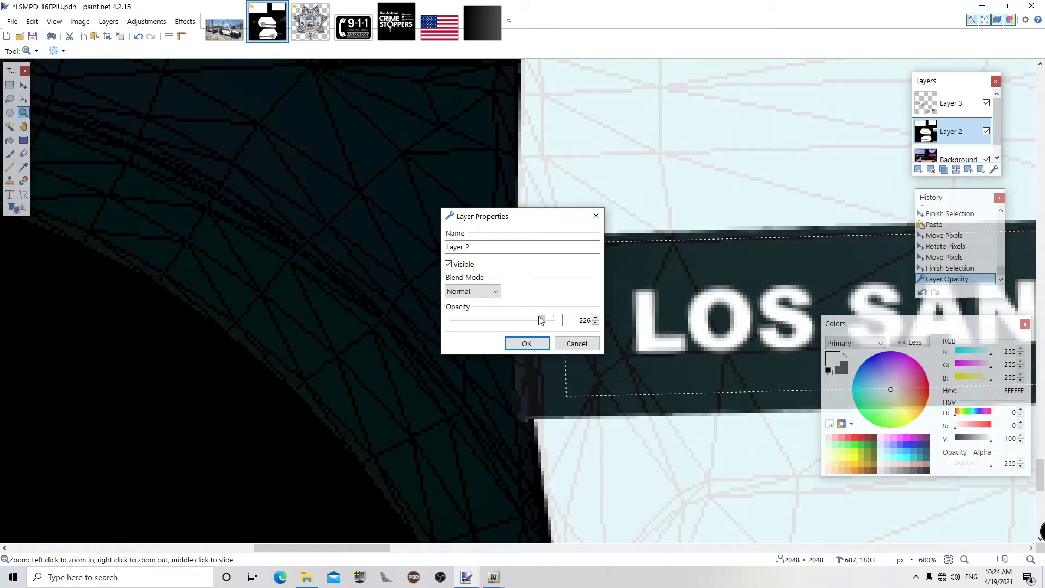
{"action": "left_click", "coordinate": [530, 343]}
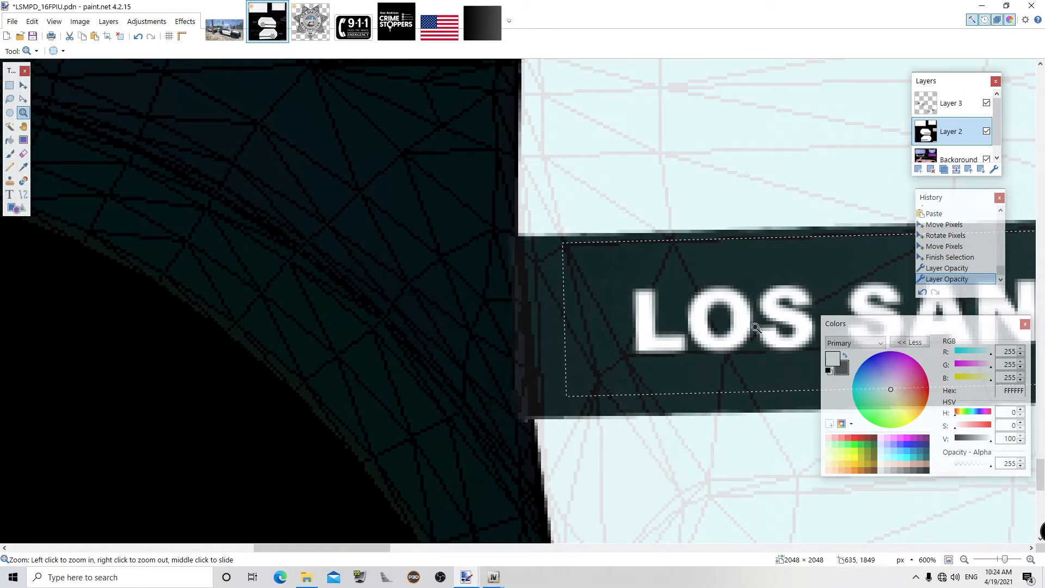
- Draw a black 5-pixel line down the front edge of the lower car's door stripe, with the whole canvas selected
{"action": "left_click", "coordinate": [926, 471]}
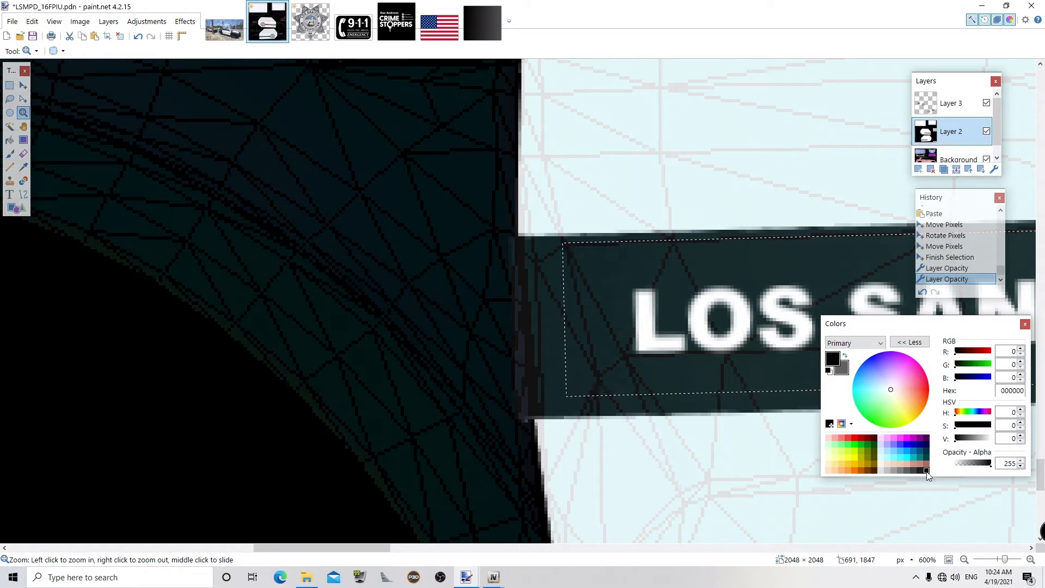
{"action": "left_click", "coordinate": [23, 194]}
{"action": "mouse_move", "coordinate": [514, 213]}
{"action": "left_mouse_down"}
{"action": "mouse_move", "coordinate": [539, 471]}
{"action": "mouse_move", "coordinate": [523, 437]}
{"action": "left_mouse_up"}
{"action": "key", "text": "ctrl+a"}
{"action": "left_click_drag", "start_coordinate": [516, 225], "coordinate": [529, 449]}
{"action": "key", "text": "Return"}
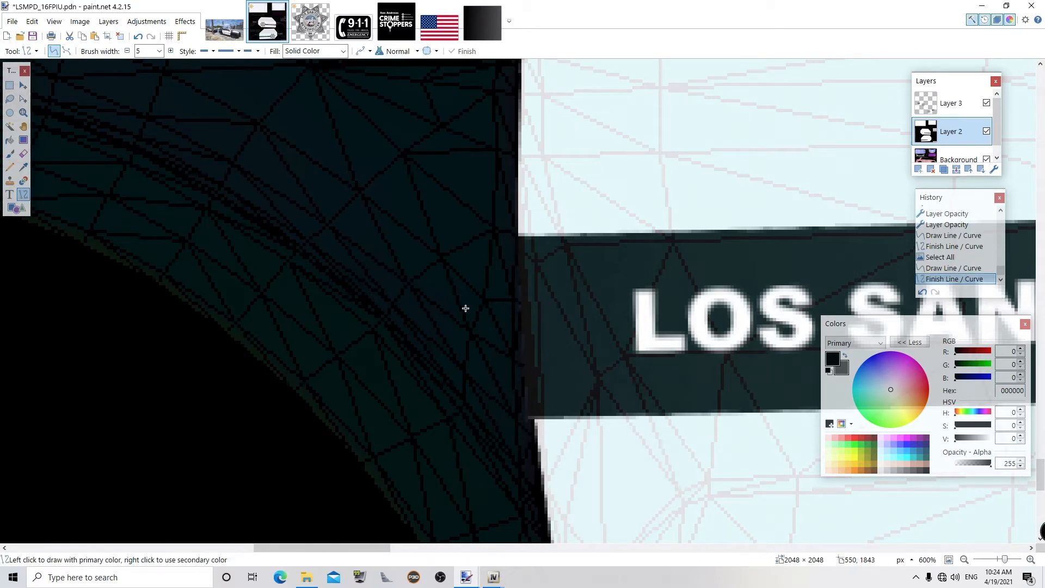
- Lower the opacity of Layer 2 in two stages to bring out the wireframe beneath the stripe
{"action": "double_click", "coordinate": [958, 134]}
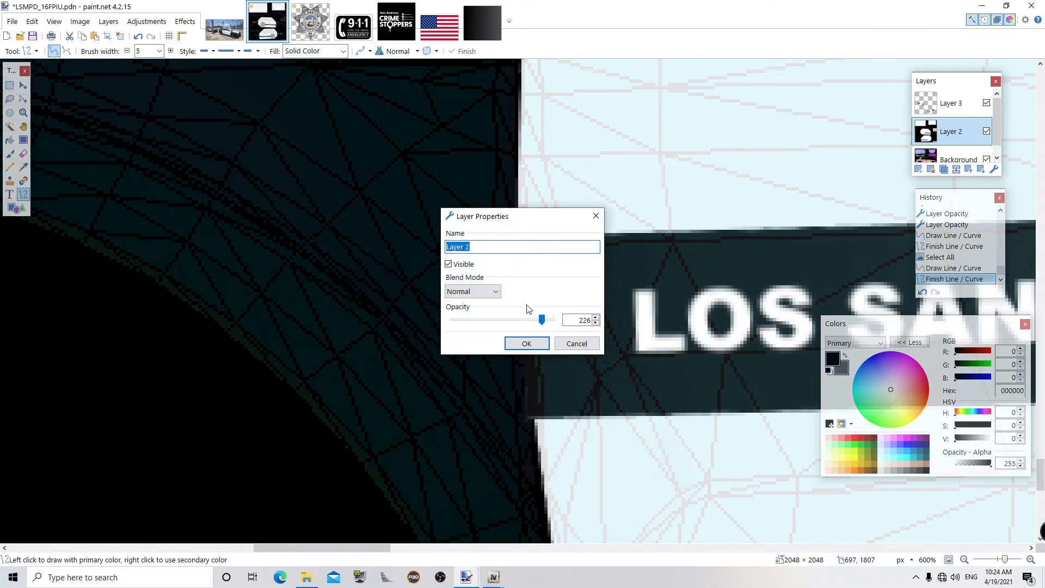
{"action": "mouse_move", "coordinate": [543, 321]}
{"action": "left_mouse_down"}
{"action": "mouse_move", "coordinate": [571, 326]}
{"action": "mouse_move", "coordinate": [527, 320]}
{"action": "left_mouse_up"}
{"action": "left_click", "coordinate": [527, 343]}
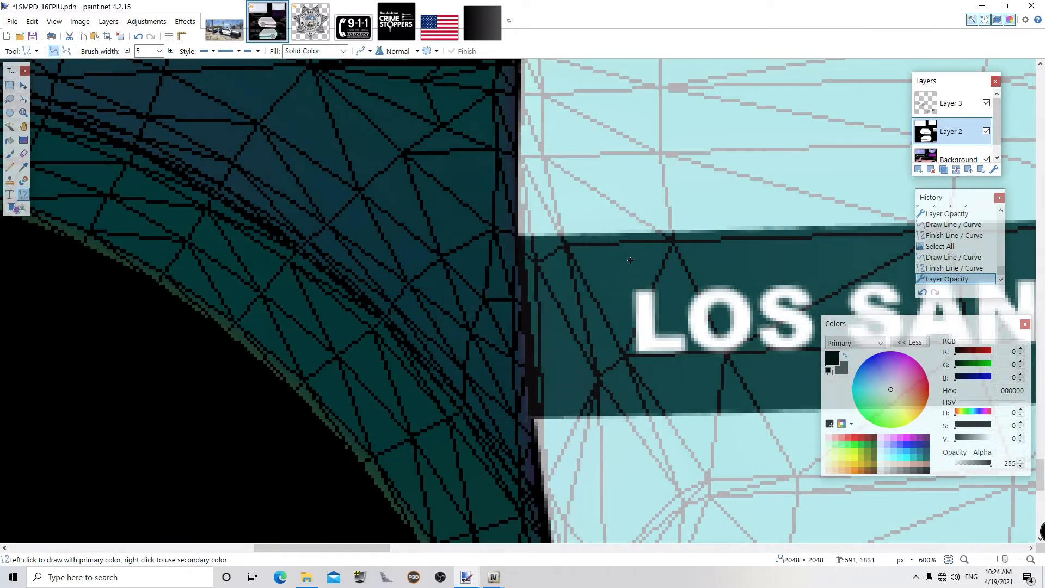
{"action": "double_click", "coordinate": [942, 137]}
{"action": "left_click_drag", "start_coordinate": [526, 316], "coordinate": [498, 319]}
{"action": "left_click", "coordinate": [527, 342]}
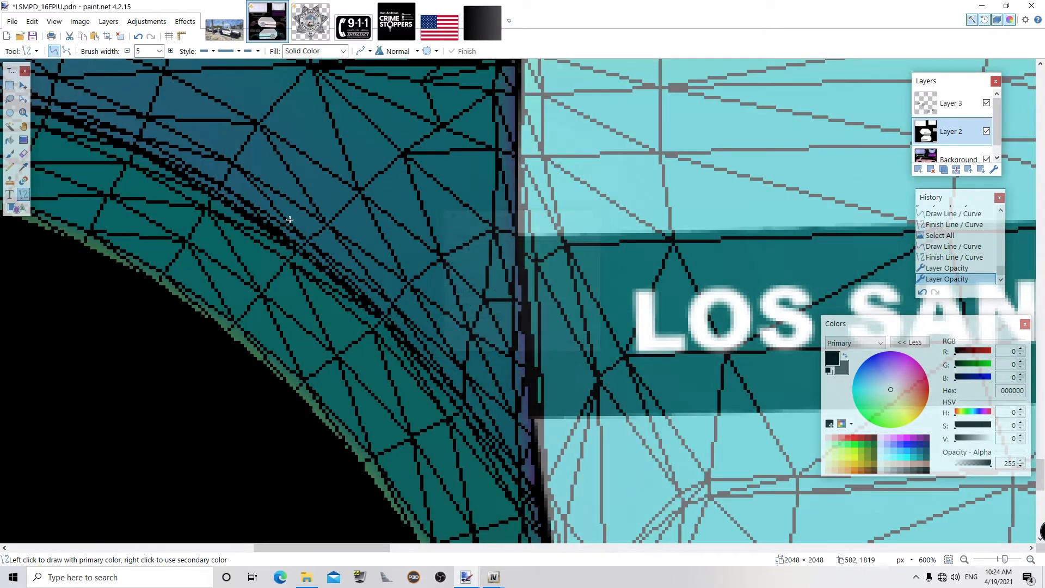
- Set the opacity of Layer 2 to 230 while viewing the front end of the upper car's door stripe
{"action": "left_click", "coordinate": [22, 113]}
{"action": "scroll", "coordinate": [425, 226], "scroll_direction": "down", "scroll_amount": 6}
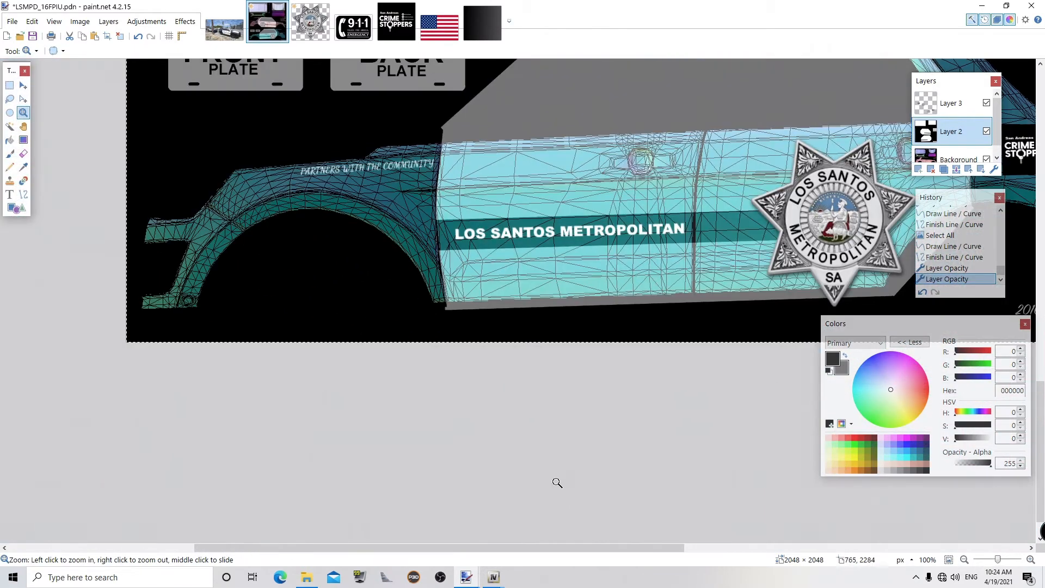
{"action": "left_click_drag", "start_coordinate": [598, 548], "coordinate": [714, 560]}
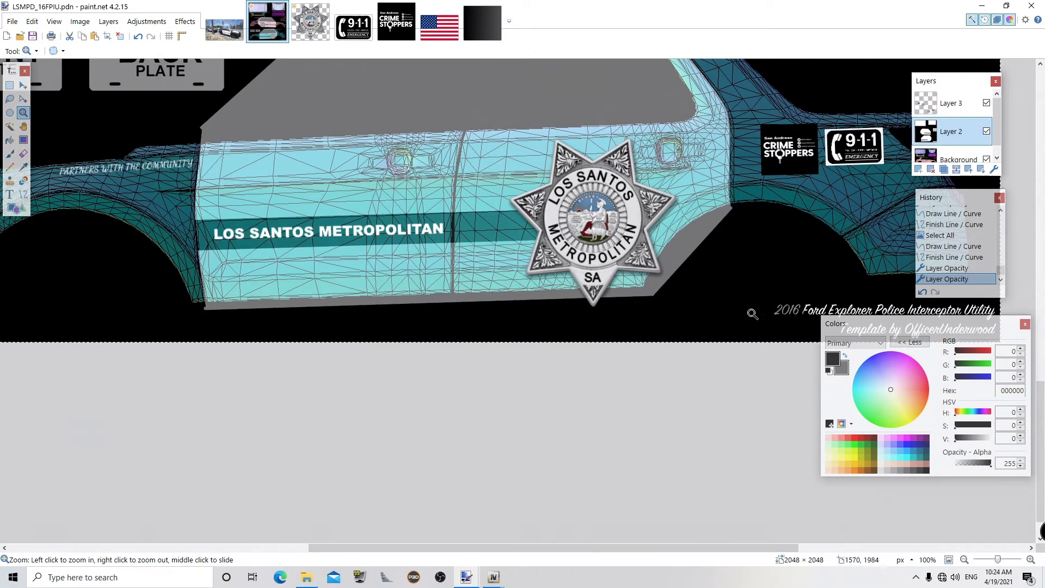
{"action": "scroll", "coordinate": [756, 299], "scroll_direction": "up", "scroll_amount": 6}
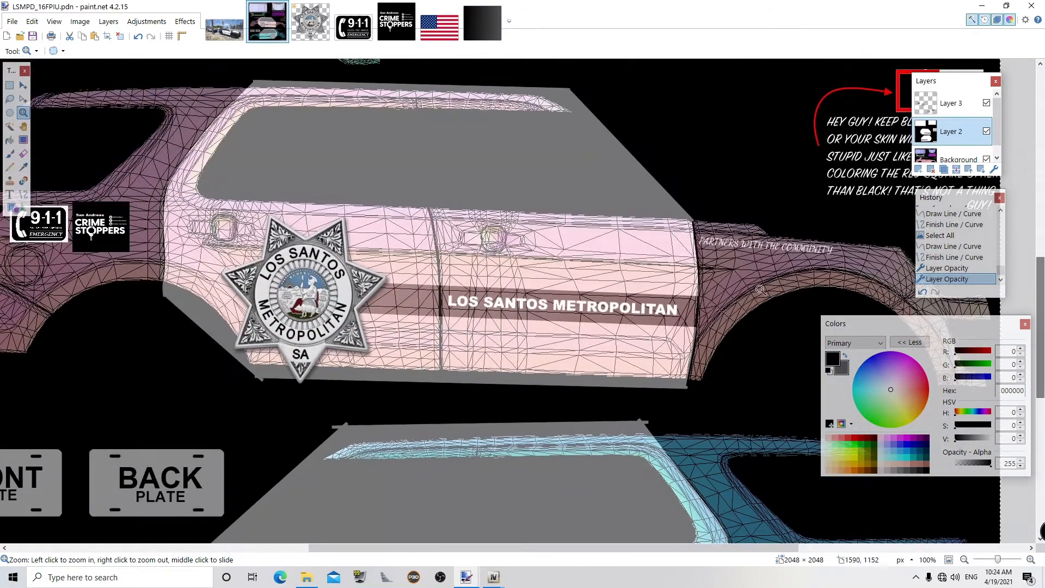
{"action": "scroll", "coordinate": [760, 289], "scroll_direction": "up", "scroll_amount": 5}
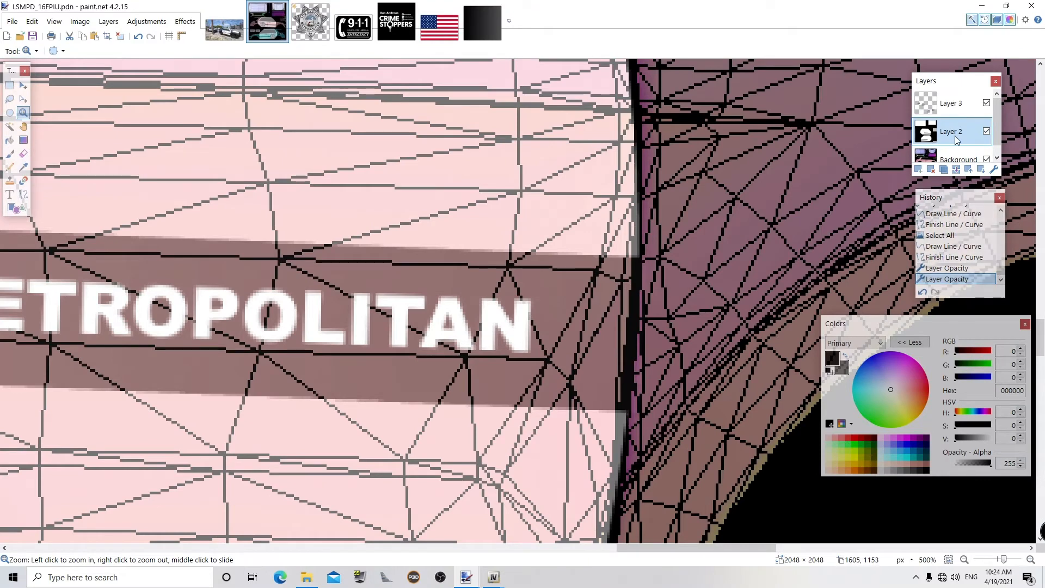
{"action": "double_click", "coordinate": [956, 139]}
{"action": "left_click_drag", "start_coordinate": [498, 320], "coordinate": [543, 322]}
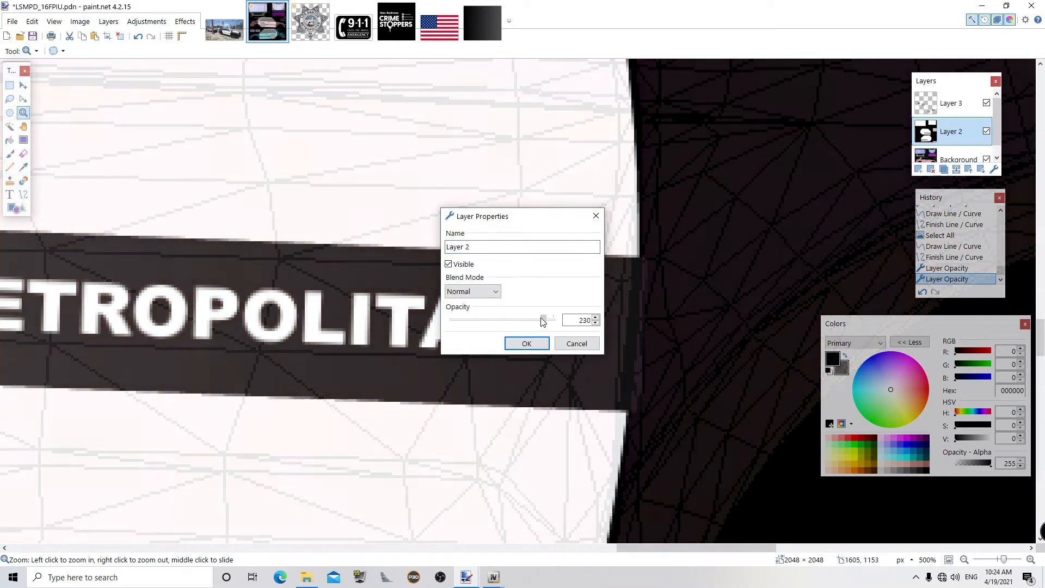
{"action": "left_click", "coordinate": [527, 344]}
- Draw a black 5-pixel line along the front edge of the upper car's door stripe and save the file
{"action": "left_click", "coordinate": [23, 194]}
{"action": "mouse_move", "coordinate": [663, 227]}
{"action": "left_mouse_down"}
{"action": "mouse_move", "coordinate": [675, 373]}
{"action": "mouse_move", "coordinate": [642, 435]}
{"action": "left_mouse_up"}
{"action": "left_click_drag", "start_coordinate": [665, 232], "coordinate": [656, 226]}
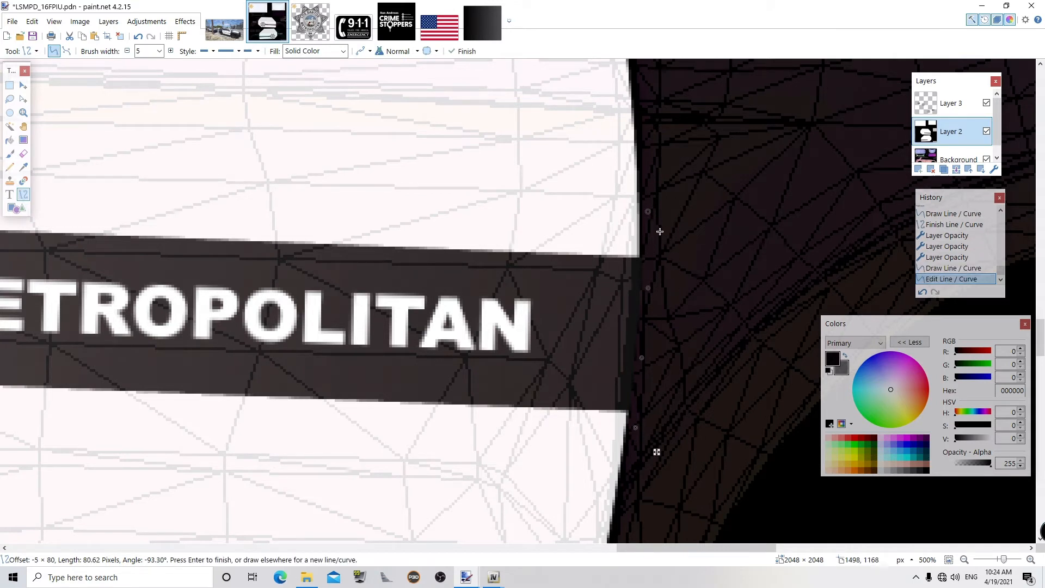
{"action": "left_click_drag", "start_coordinate": [660, 297], "coordinate": [656, 298]}
{"action": "key", "text": "Return"}
{"action": "left_click", "coordinate": [24, 112]}
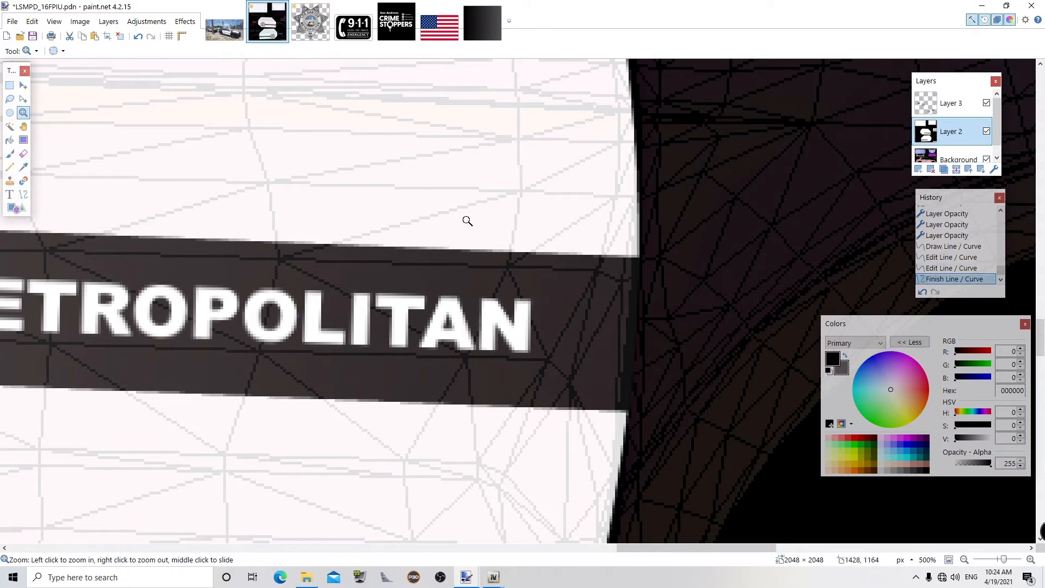
{"action": "right_click", "coordinate": [468, 221]}
{"action": "right_click", "coordinate": [468, 221]}
{"action": "right_click", "coordinate": [468, 221]}
{"action": "key", "text": "ctrl+s"}
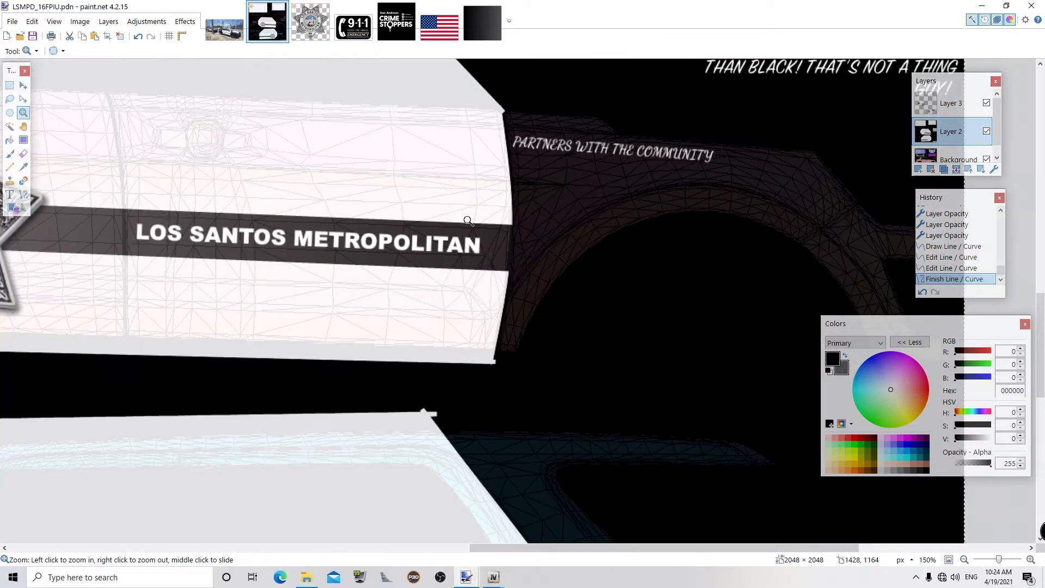
- Add the black text METRO POLICE in bold Arial Black 26 on Layer 3, near the hood's lower edge
{"action": "right_click", "coordinate": [454, 235]}
{"action": "right_click", "coordinate": [454, 235]}
{"action": "mouse_move", "coordinate": [1042, 304]}
{"action": "left_mouse_down"}
{"action": "mouse_move", "coordinate": [1042, 263]}
{"action": "mouse_move", "coordinate": [1041, 318]}
{"action": "left_mouse_up"}
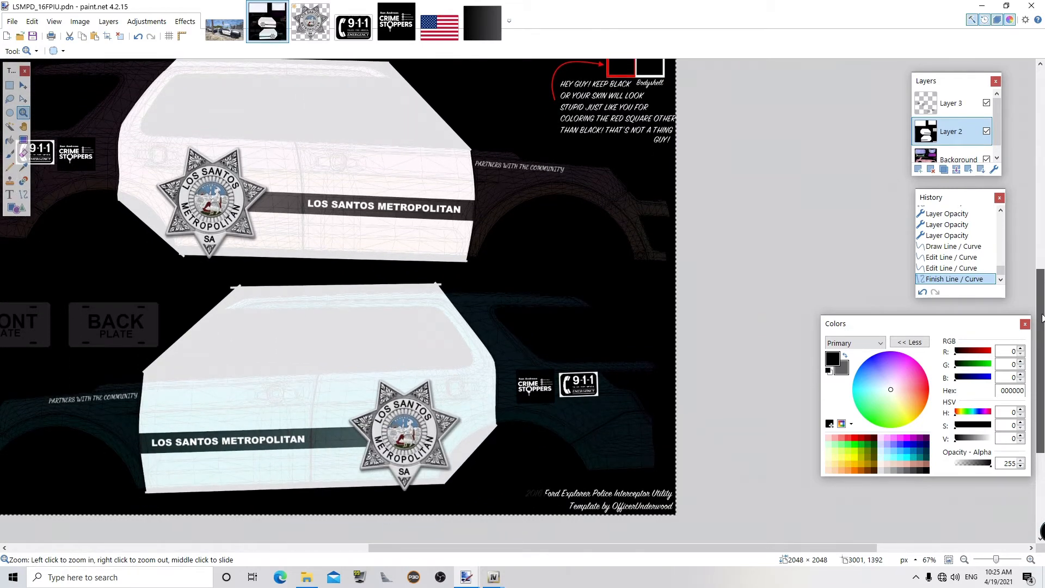
{"action": "left_click_drag", "start_coordinate": [1041, 318], "coordinate": [1043, 307]}
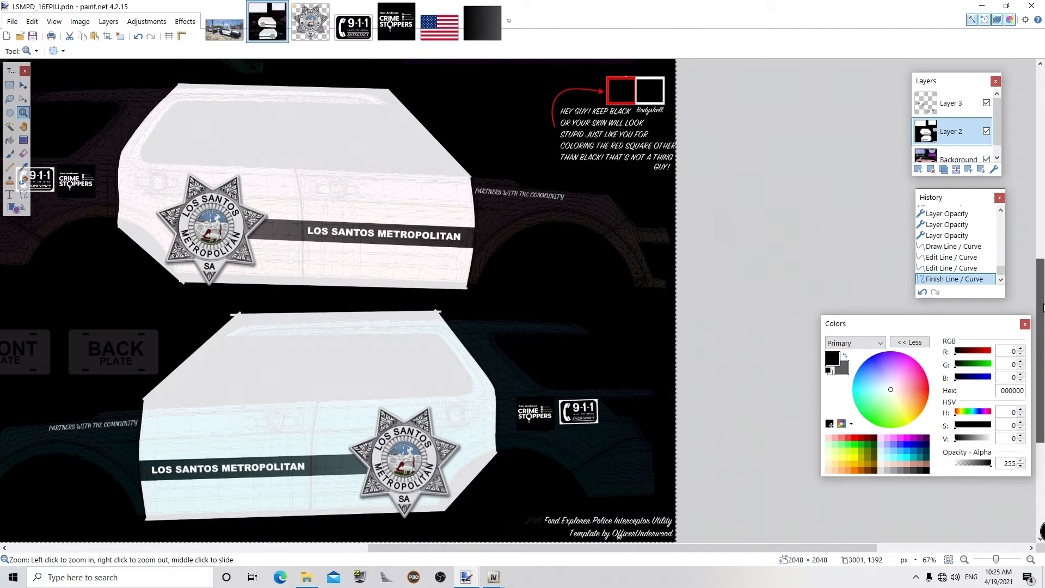
{"action": "left_click_drag", "start_coordinate": [1043, 307], "coordinate": [1042, 168]}
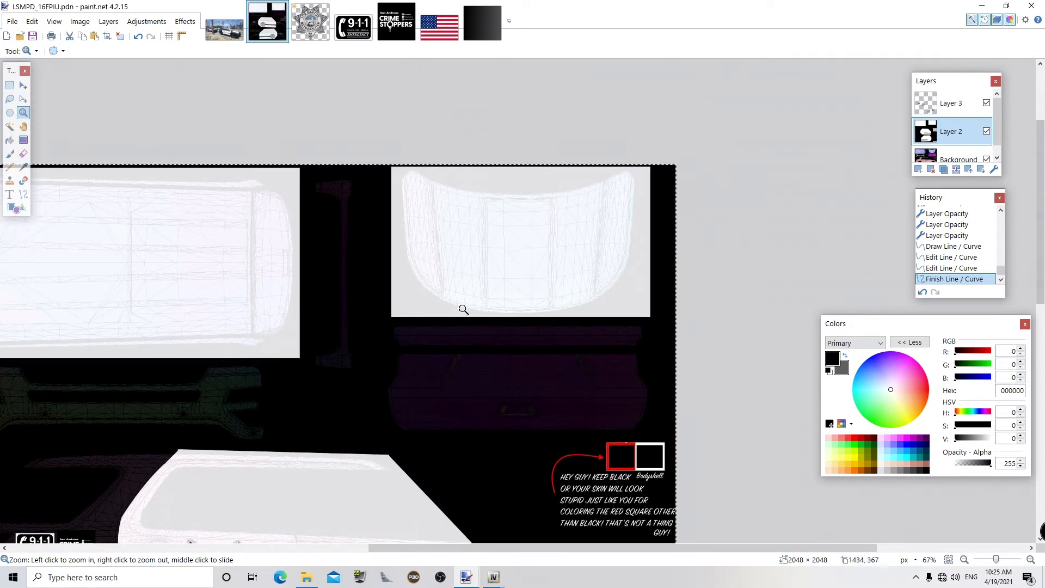
{"action": "left_click", "coordinate": [542, 315]}
{"action": "left_click", "coordinate": [542, 315]}
{"action": "left_click", "coordinate": [540, 315]}
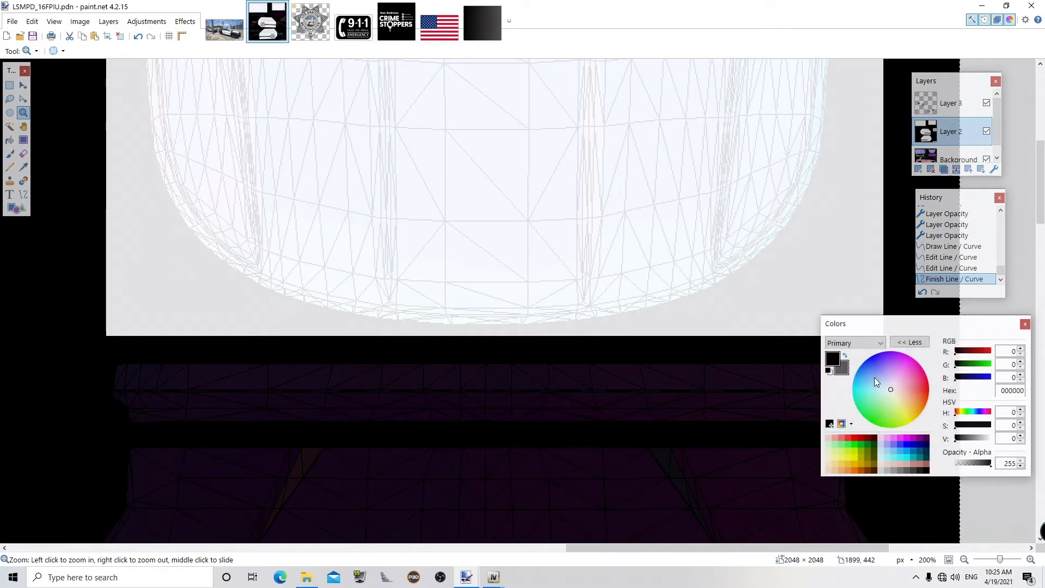
{"action": "left_click", "coordinate": [14, 197]}
{"action": "key", "text": "ctrl+a"}
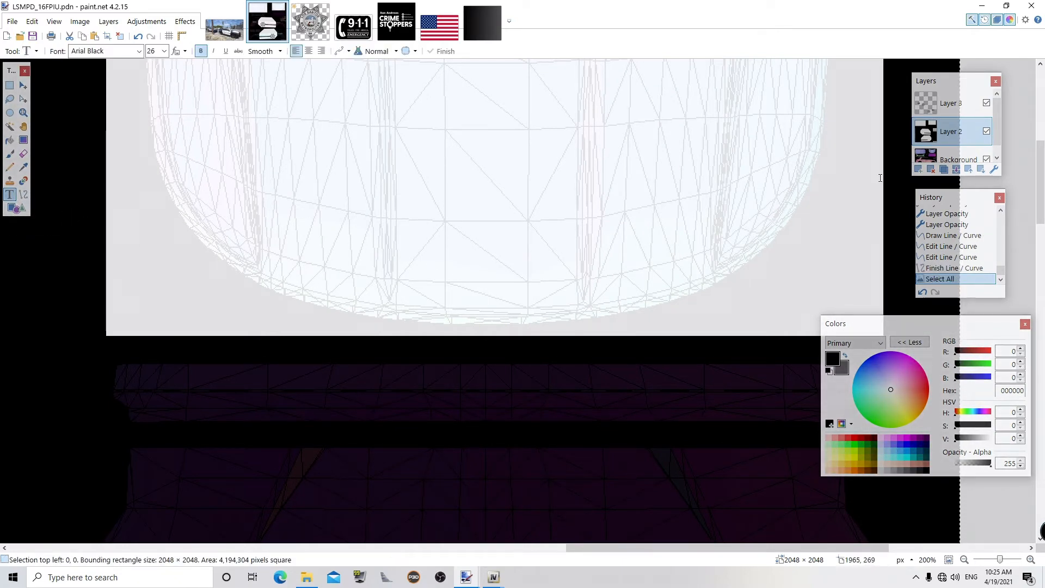
{"action": "left_click", "coordinate": [950, 103]}
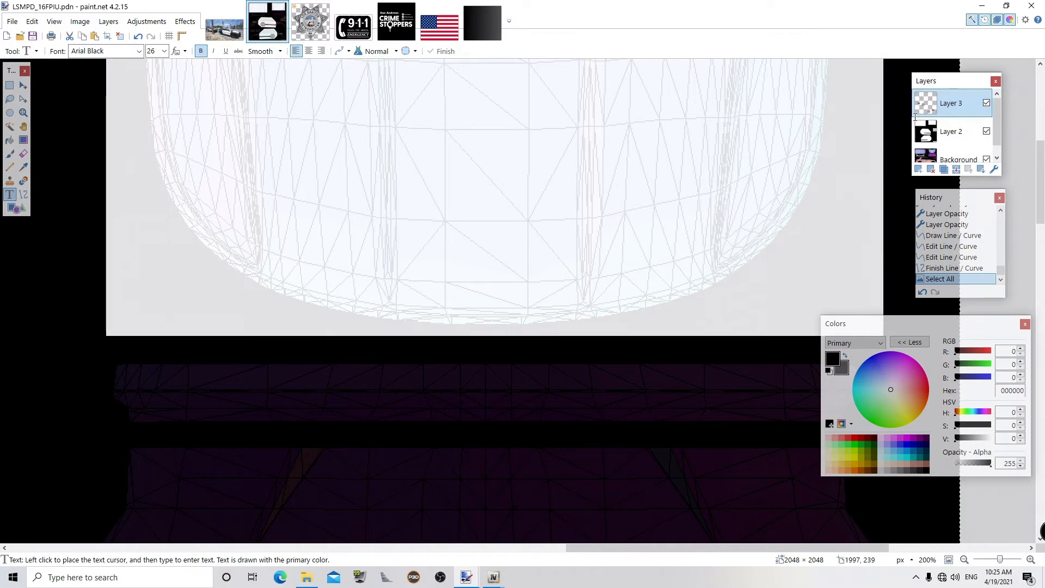
{"action": "left_click", "coordinate": [350, 286]}
{"action": "type", "text": "METRO P"}
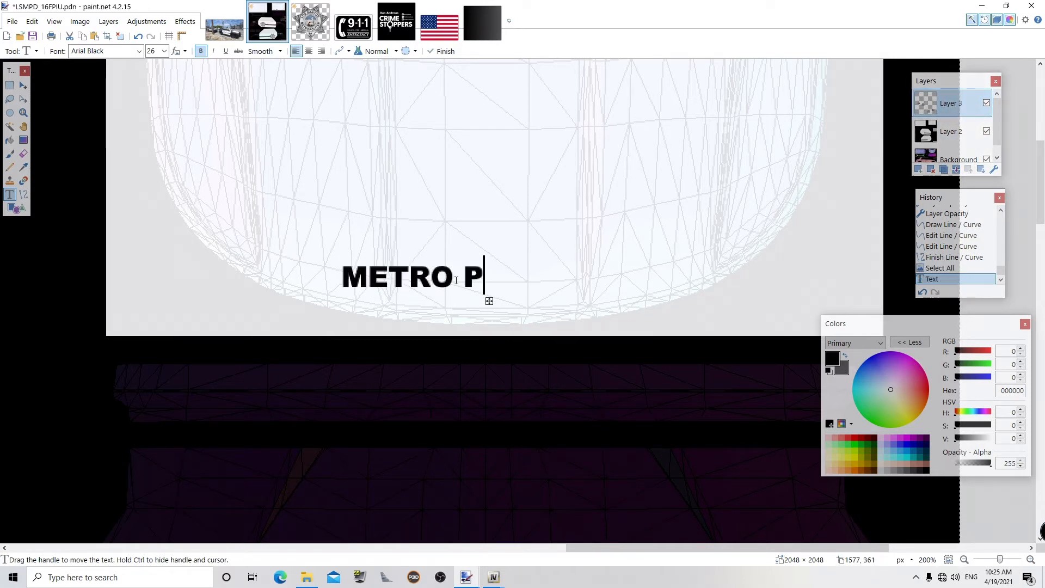
{"action": "type", "text": "OLICE"}
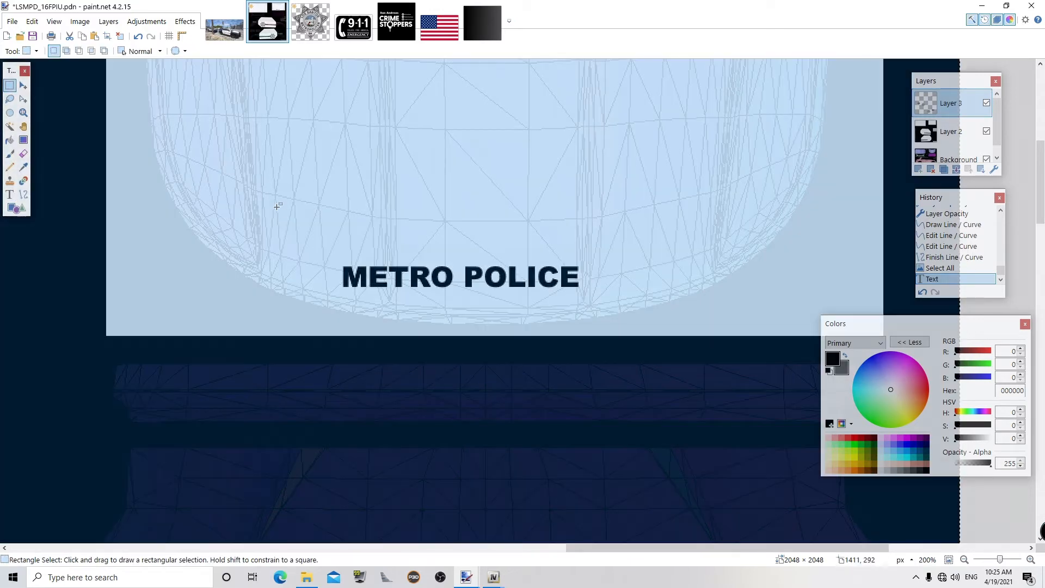
- Scale the METRO POLICE text selection down to 184 × 40 pixels, centre it at the hood's lower edge, and save the file
{"action": "left_click", "coordinate": [10, 85]}
{"action": "left_click_drag", "start_coordinate": [334, 252], "coordinate": [588, 307]}
{"action": "left_click", "coordinate": [23, 85]}
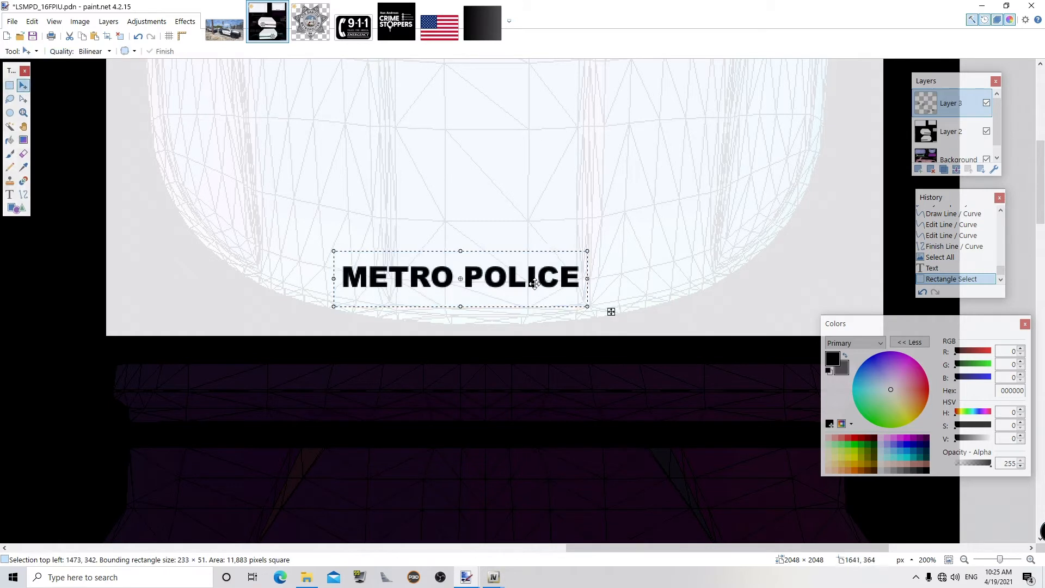
{"action": "left_click_drag", "start_coordinate": [608, 305], "coordinate": [646, 320]}
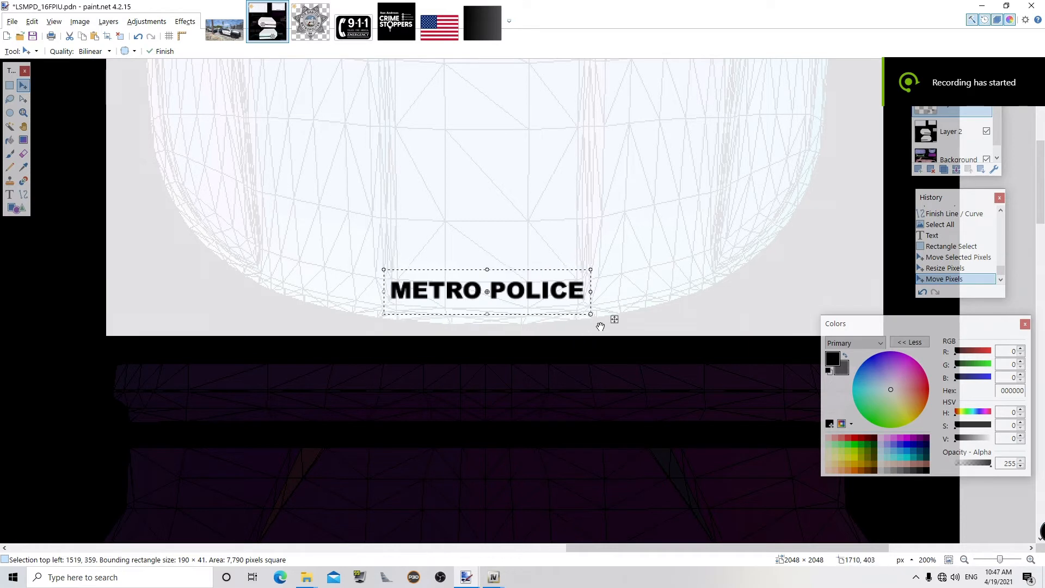
{"action": "left_click_drag", "start_coordinate": [601, 327], "coordinate": [621, 329]}
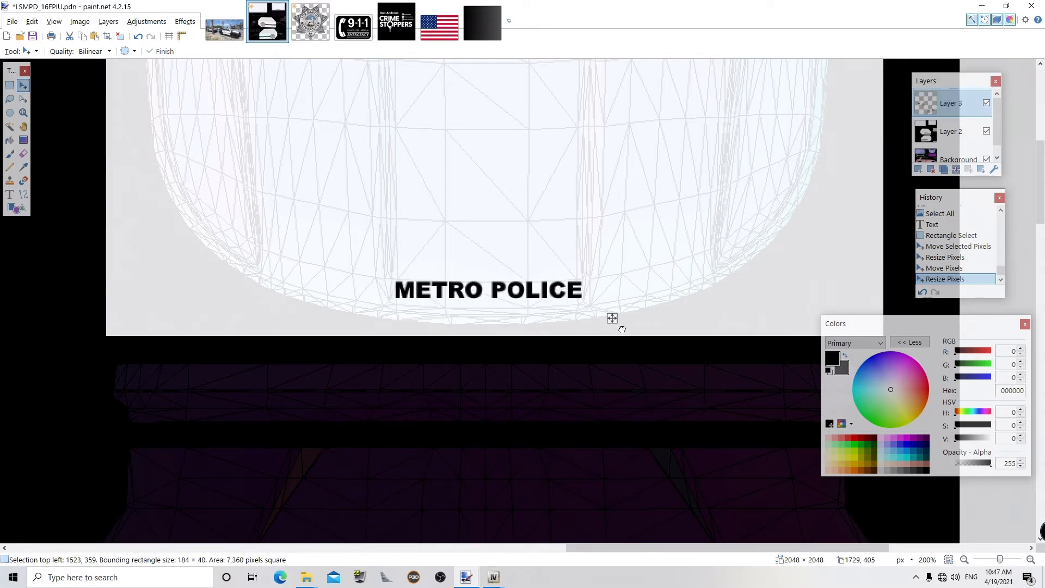
{"action": "left_click_drag", "start_coordinate": [622, 330], "coordinate": [621, 330]}
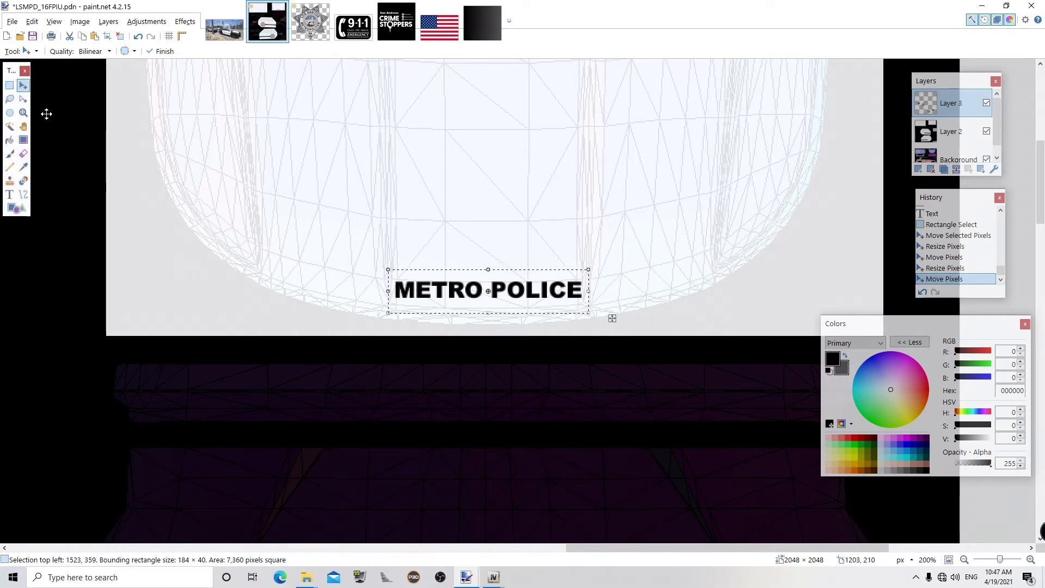
{"action": "left_click", "coordinate": [23, 113]}
{"action": "right_click", "coordinate": [374, 198]}
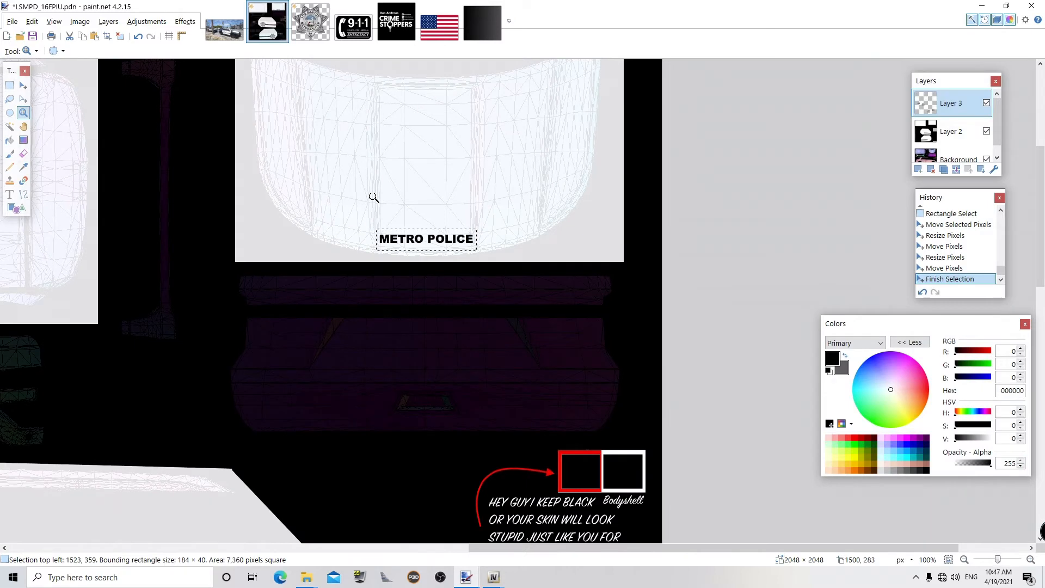
{"action": "key", "text": "ctrl+s"}
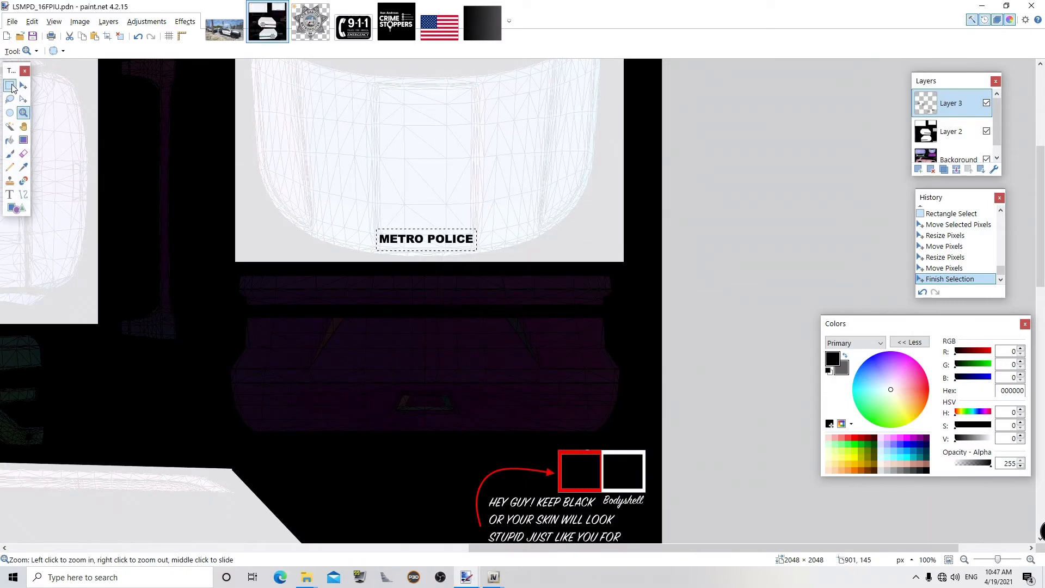
- Clear the selection and add the black text 1625 in bold Arial Black near the middle of the roof panel
{"action": "left_click", "coordinate": [10, 86]}
{"action": "left_click", "coordinate": [237, 168]}
{"action": "left_click_drag", "start_coordinate": [1042, 261], "coordinate": [1042, 236]}
{"action": "left_click_drag", "start_coordinate": [626, 548], "coordinate": [383, 548]}
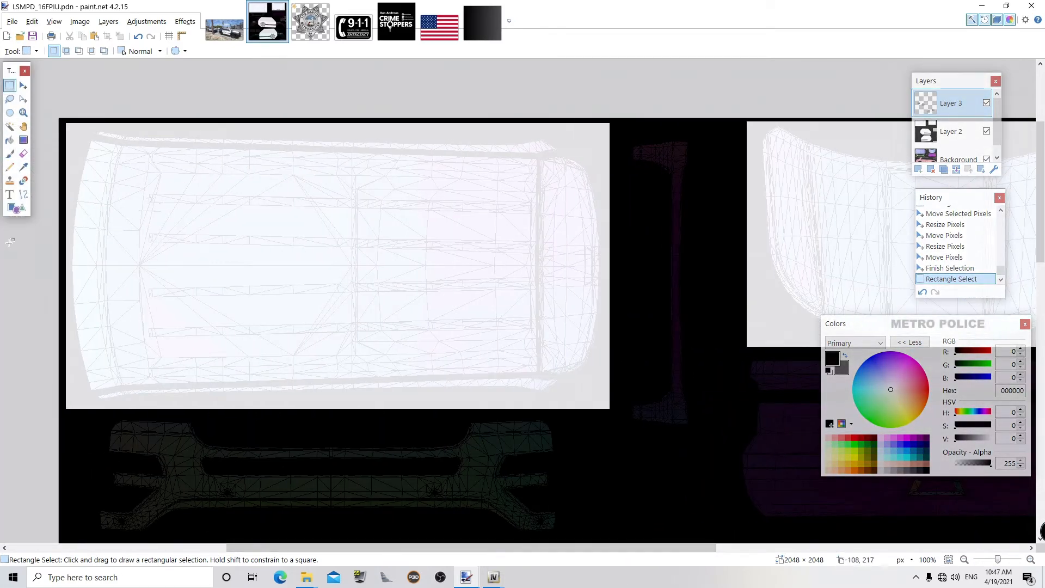
{"action": "left_click", "coordinate": [10, 194]}
{"action": "left_click", "coordinate": [366, 281]}
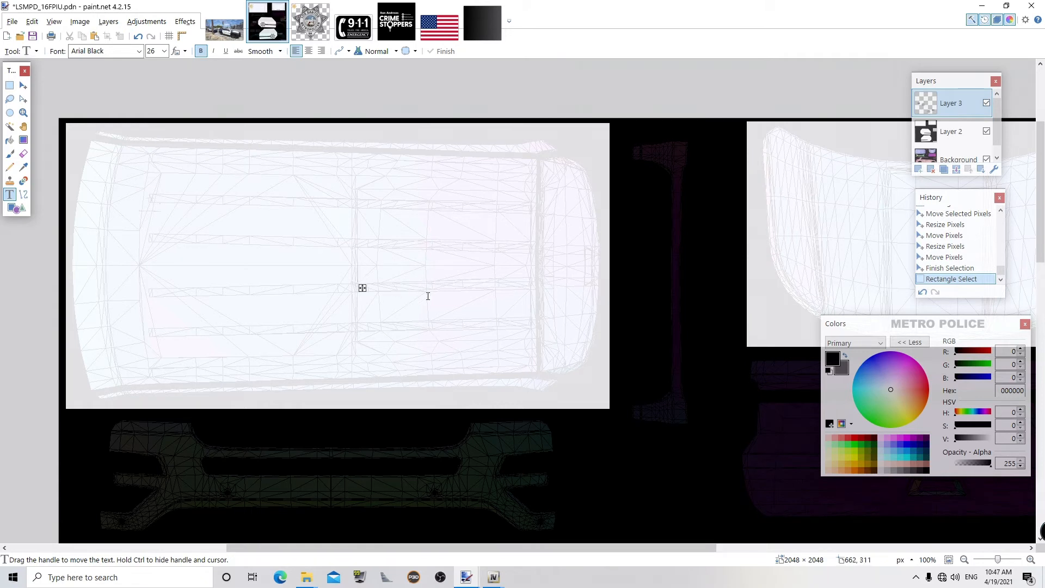
{"action": "type", "text": "1625"}
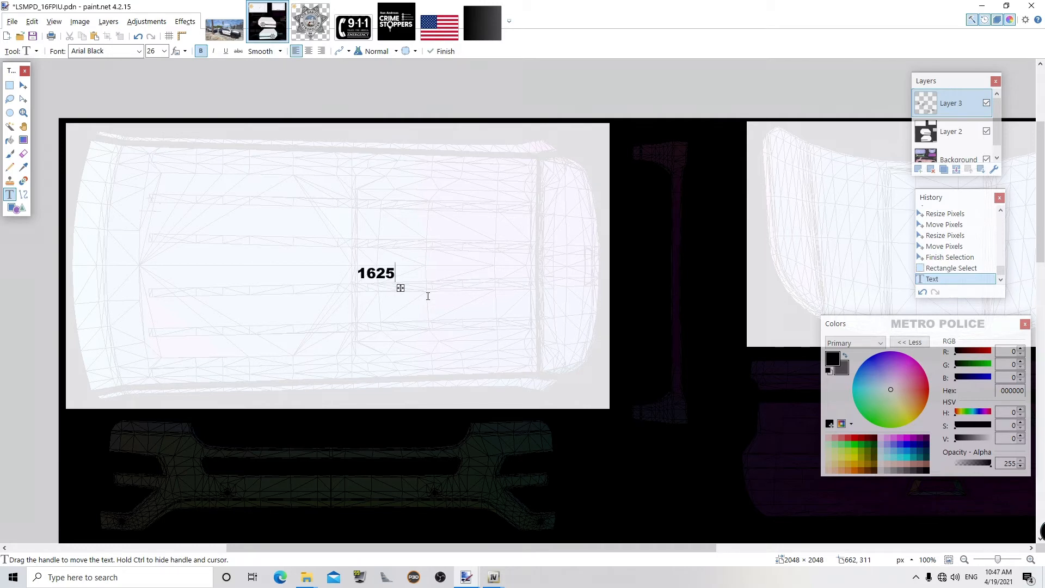
- Set the 1625 roof number's font size to 144 and move it to the middle of the roof panel
{"action": "left_click", "coordinate": [164, 51]}
{"action": "left_click", "coordinate": [163, 267]}
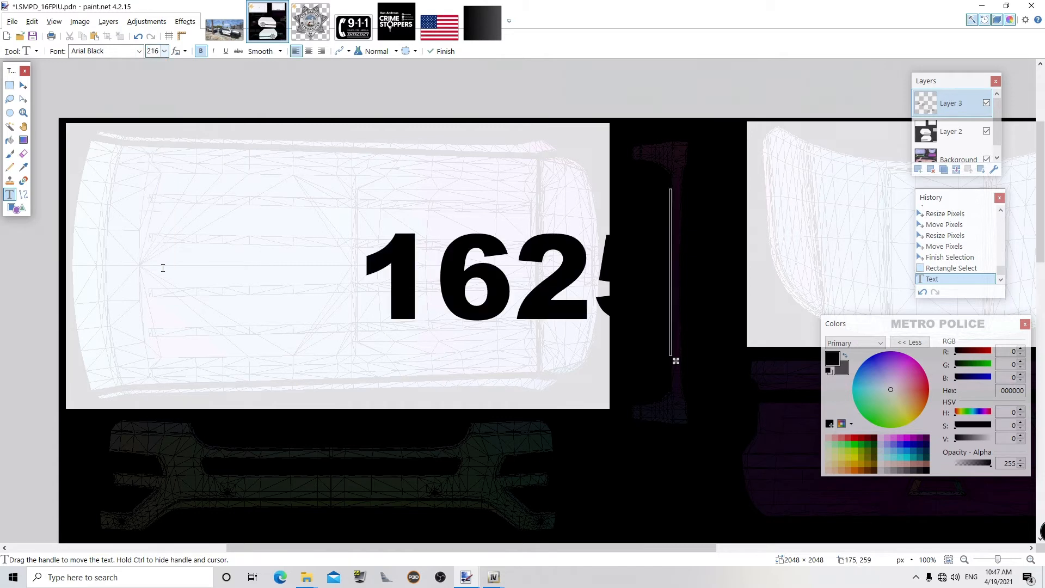
{"action": "left_click", "coordinate": [164, 50]}
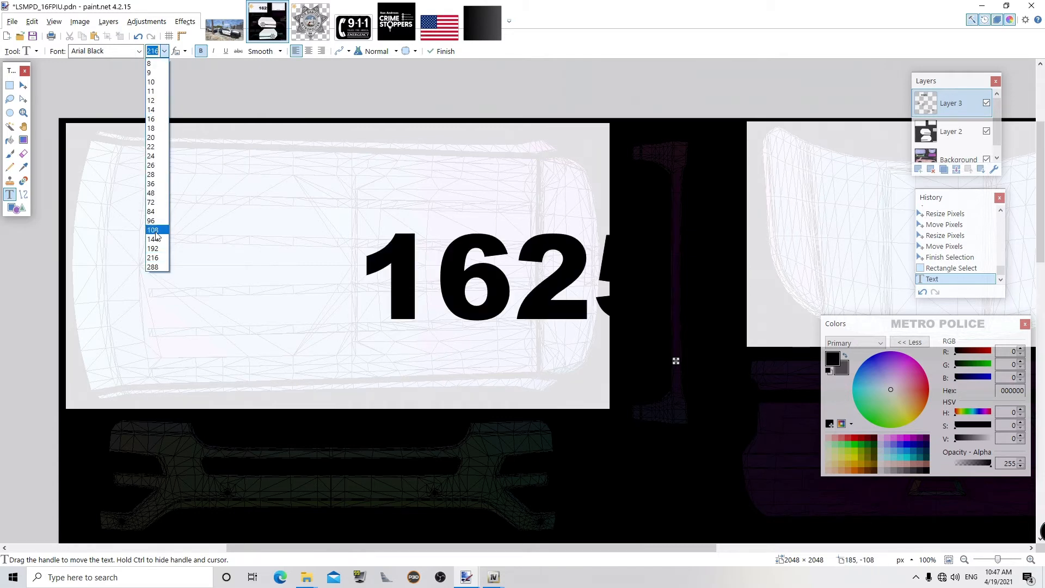
{"action": "left_click", "coordinate": [155, 248]}
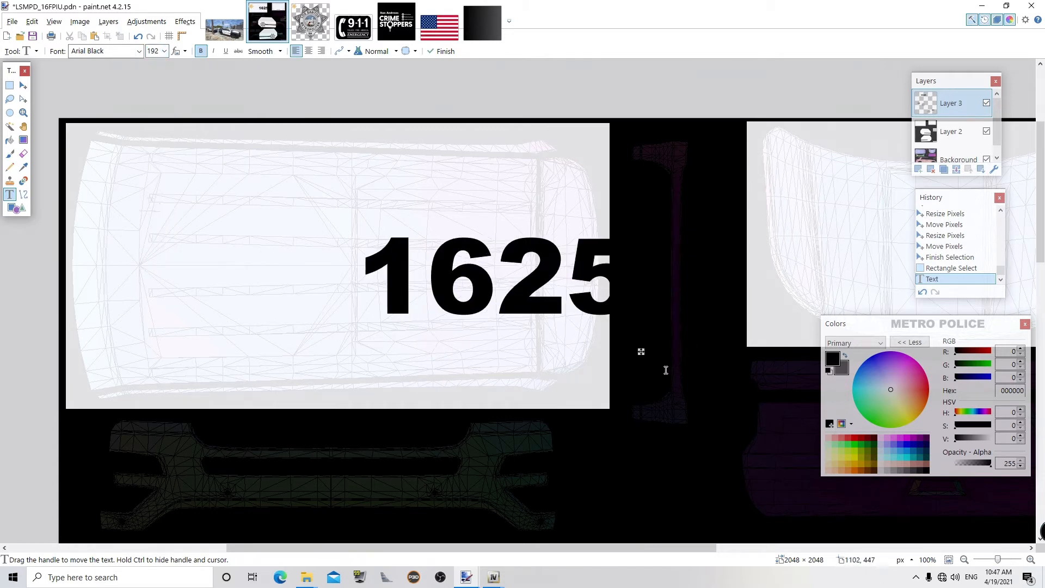
{"action": "left_click_drag", "start_coordinate": [651, 362], "coordinate": [542, 361]}
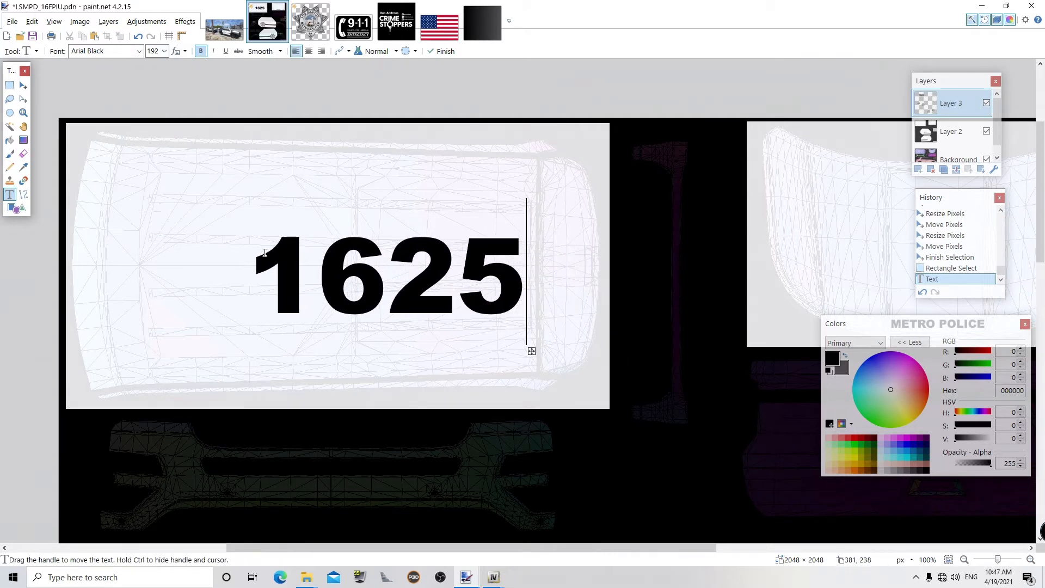
{"action": "left_click", "coordinate": [161, 52]}
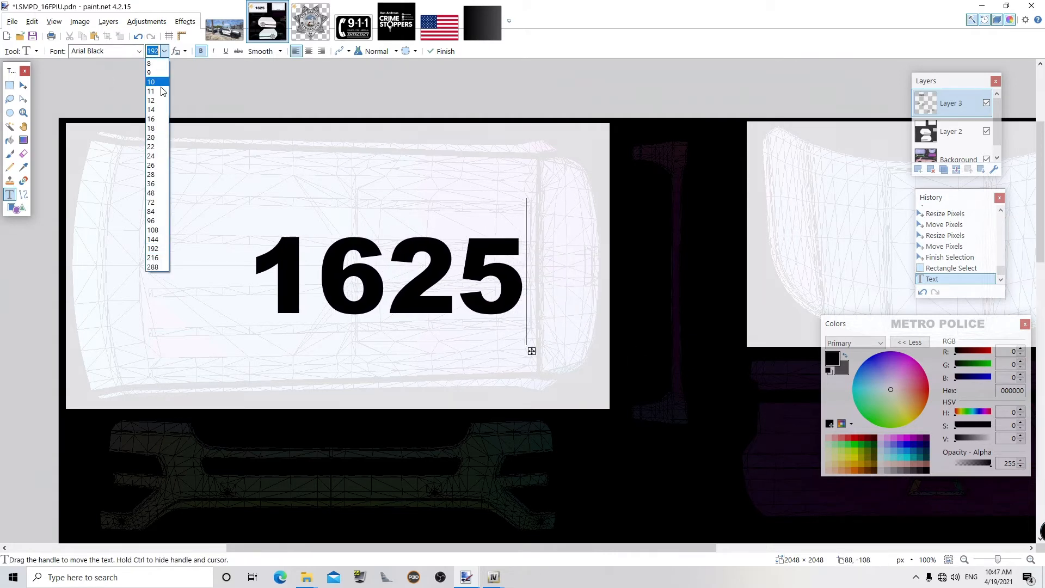
{"action": "left_click", "coordinate": [155, 240]}
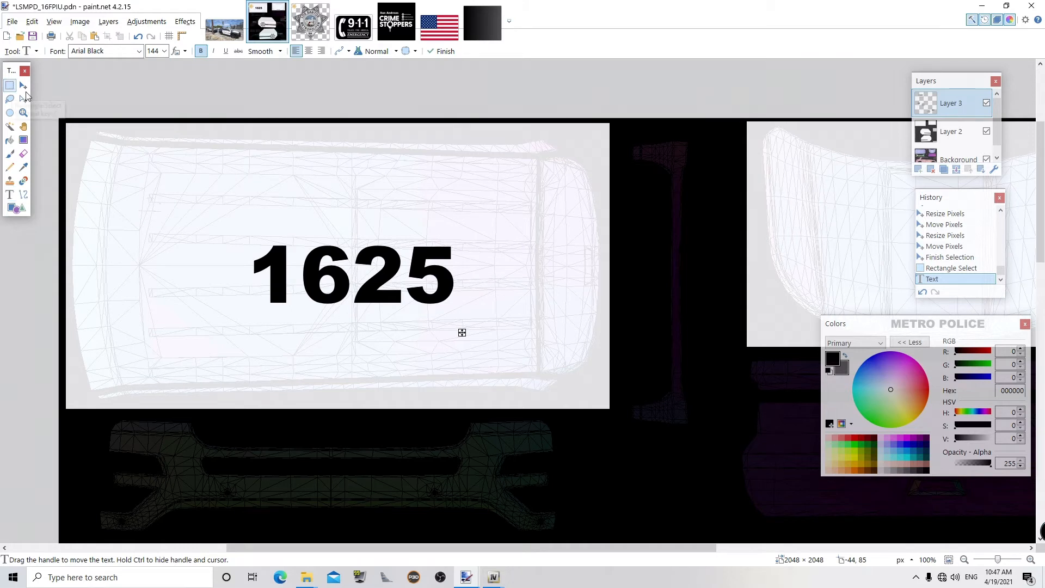
- Rotate the 1625 roof number about 90° counterclockwise, place it crosswise in the right half of the roof panel, and save the file
{"action": "left_click_drag", "start_coordinate": [201, 231], "coordinate": [471, 324]}
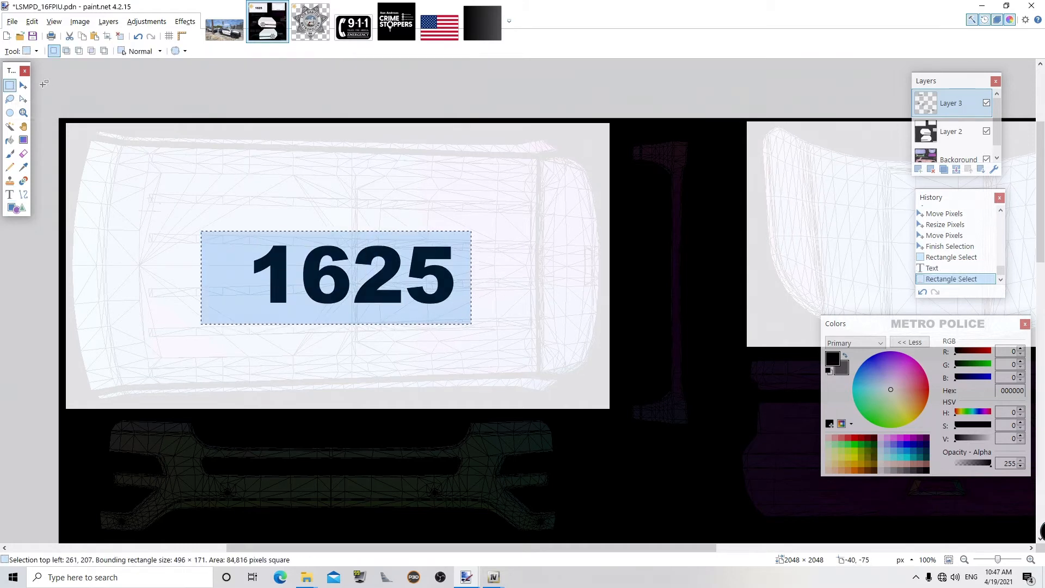
{"action": "left_click", "coordinate": [23, 86]}
{"action": "left_click_drag", "start_coordinate": [489, 333], "coordinate": [527, 145]}
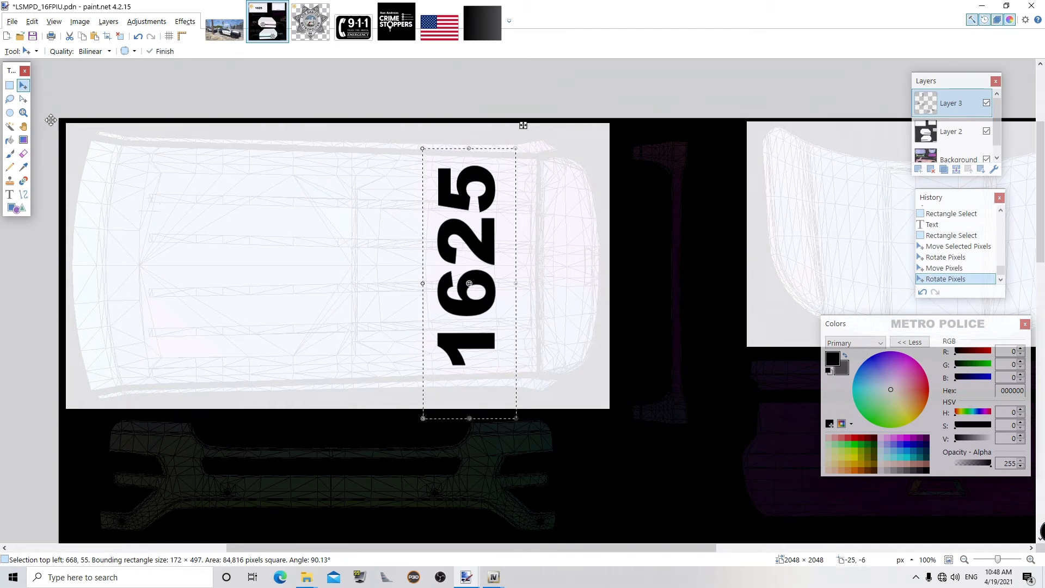
{"action": "left_click", "coordinate": [10, 85]}
{"action": "left_click", "coordinate": [334, 186]}
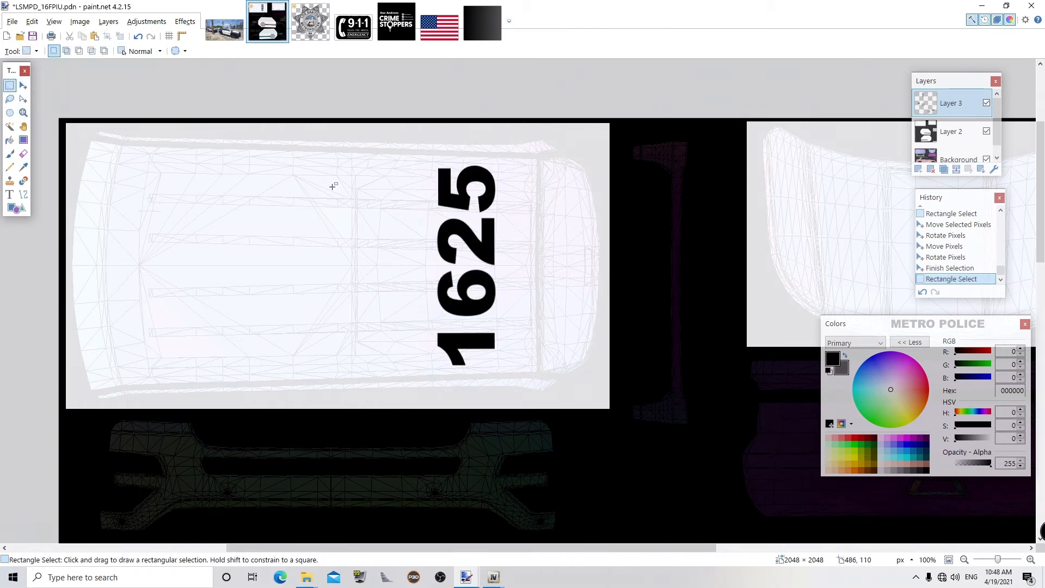
{"action": "left_click", "coordinate": [24, 113]}
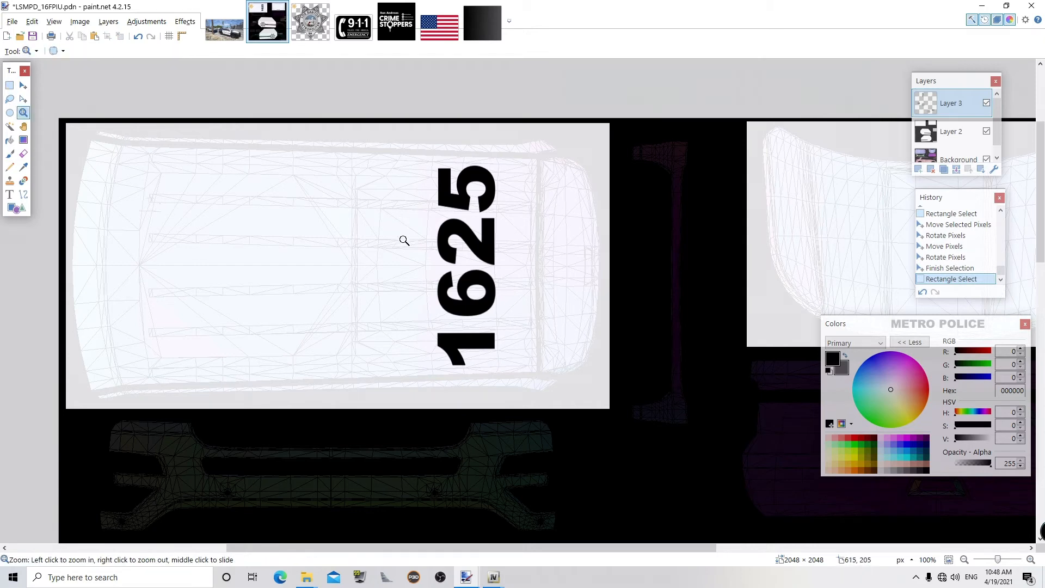
{"action": "right_click", "coordinate": [426, 276]}
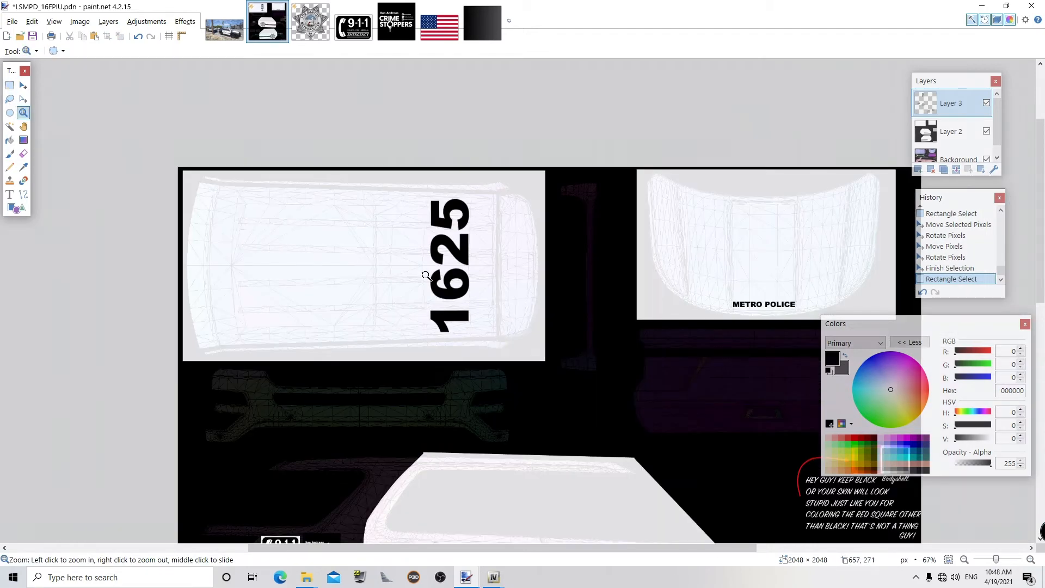
{"action": "left_click_drag", "start_coordinate": [1042, 191], "coordinate": [1041, 214]}
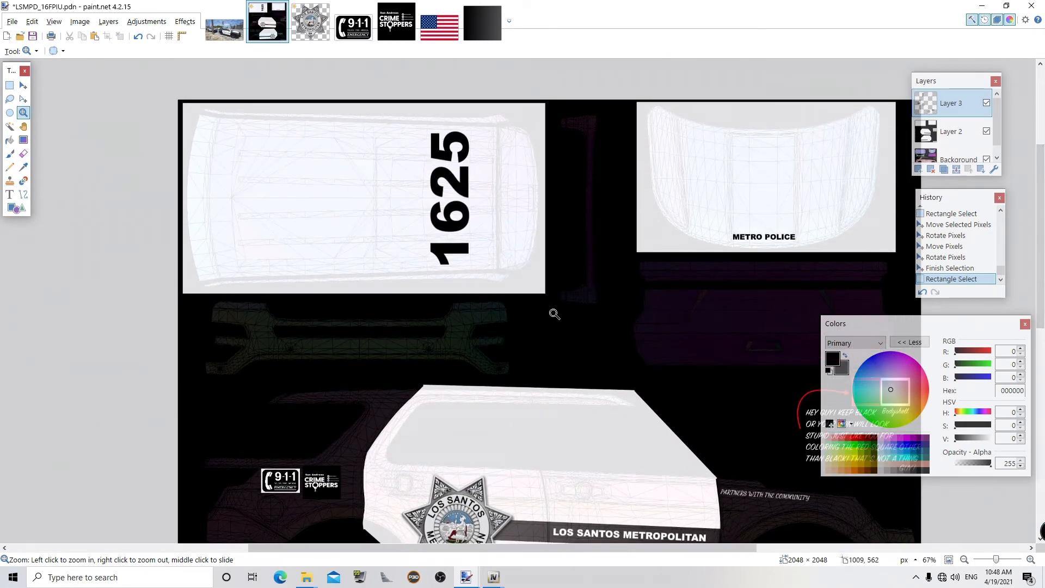
{"action": "key", "text": "ctrl+s"}
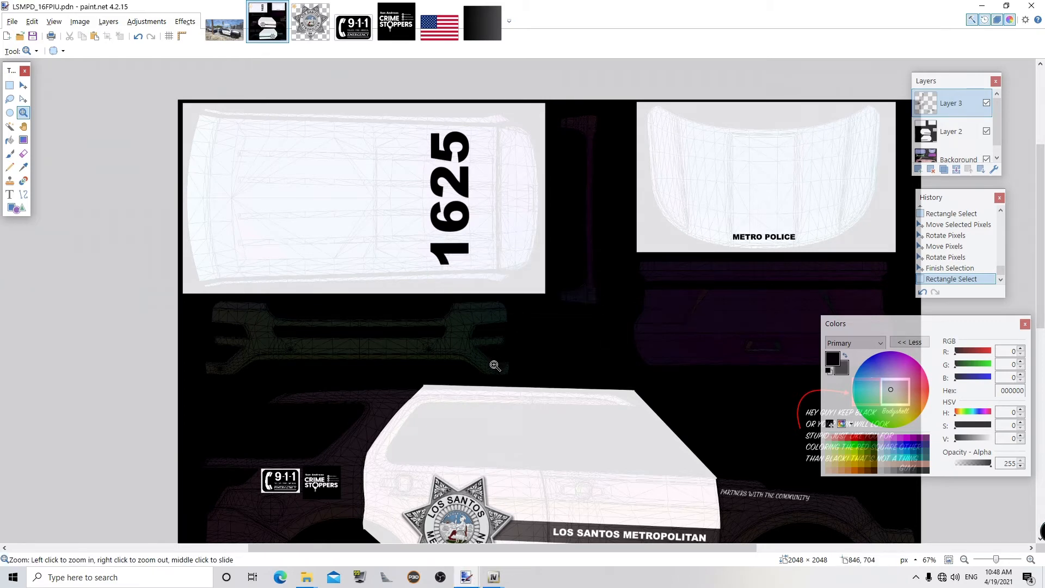
- Sample white from the roof panel on Layer 2 as the primary color
{"action": "left_click", "coordinate": [494, 365]}
{"action": "left_click", "coordinate": [494, 364]}
{"action": "left_click", "coordinate": [512, 261]}
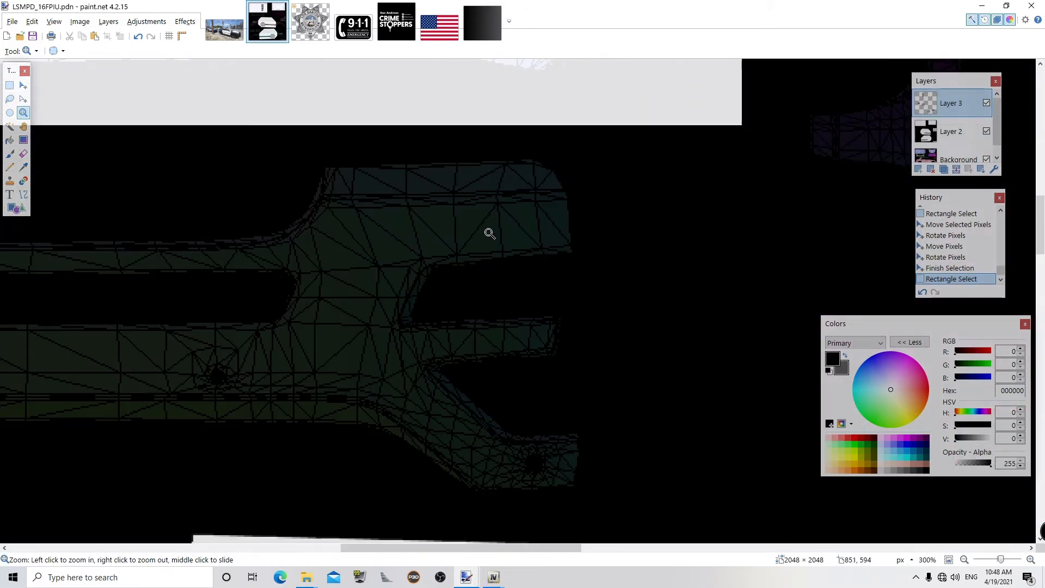
{"action": "left_click", "coordinate": [11, 194]}
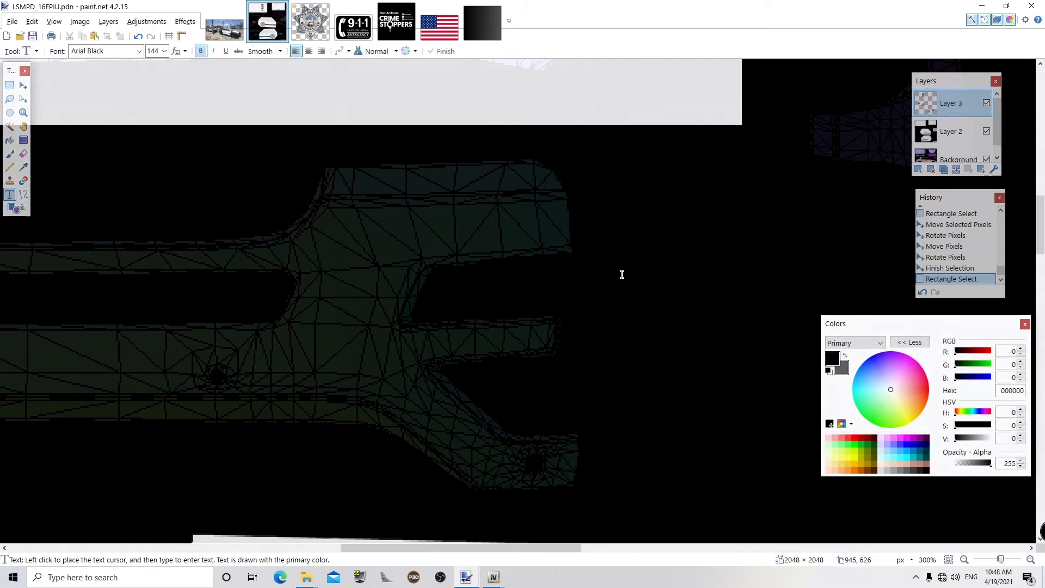
{"action": "left_click", "coordinate": [951, 131]}
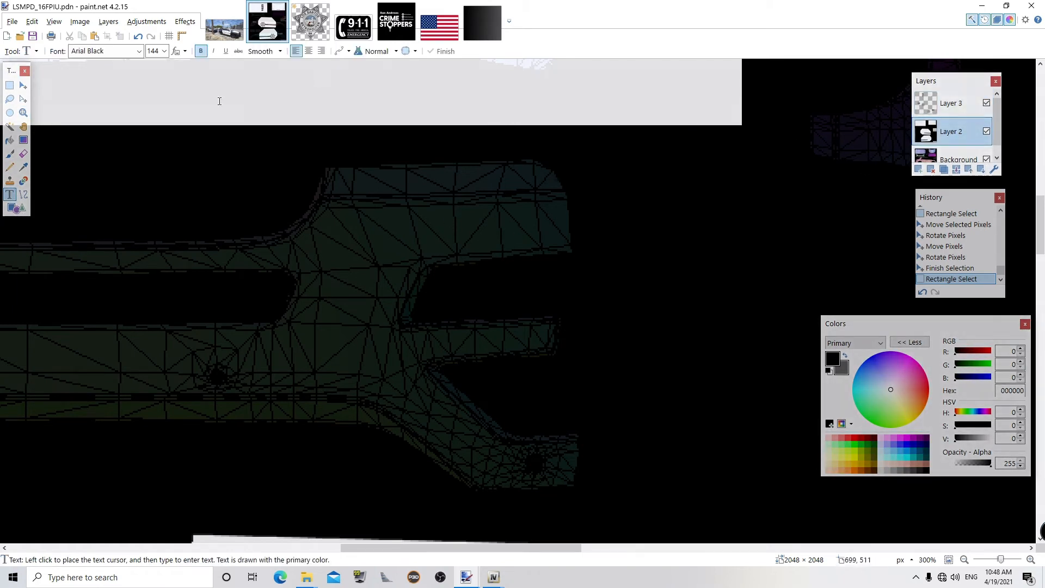
{"action": "left_click", "coordinate": [24, 167]}
{"action": "left_click", "coordinate": [204, 98]}
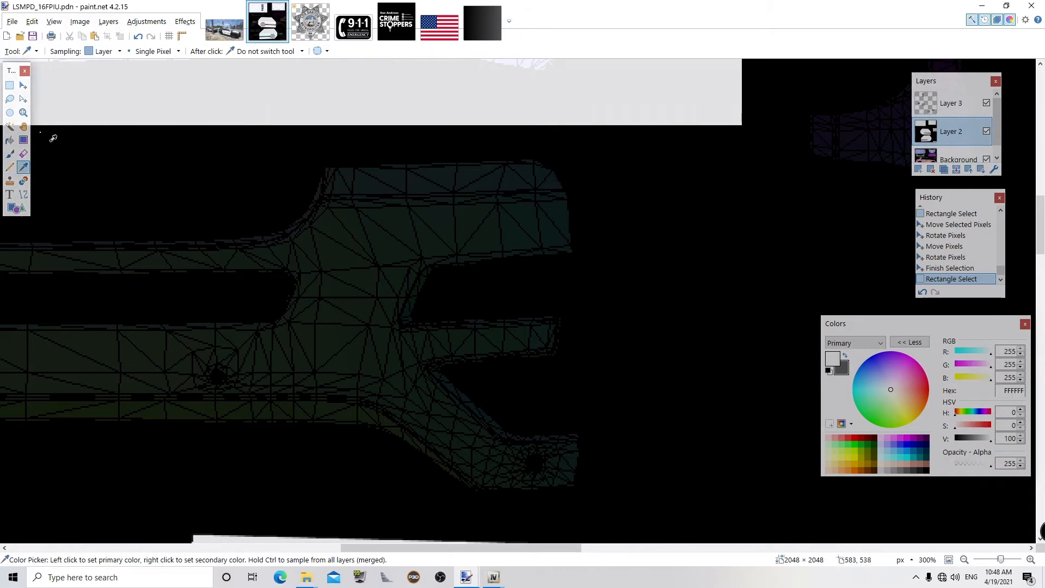
- Add the white text 1625 in bold Arial Black 36 on Layer 3, over the bumper's upper right section
{"action": "left_click", "coordinate": [10, 199]}
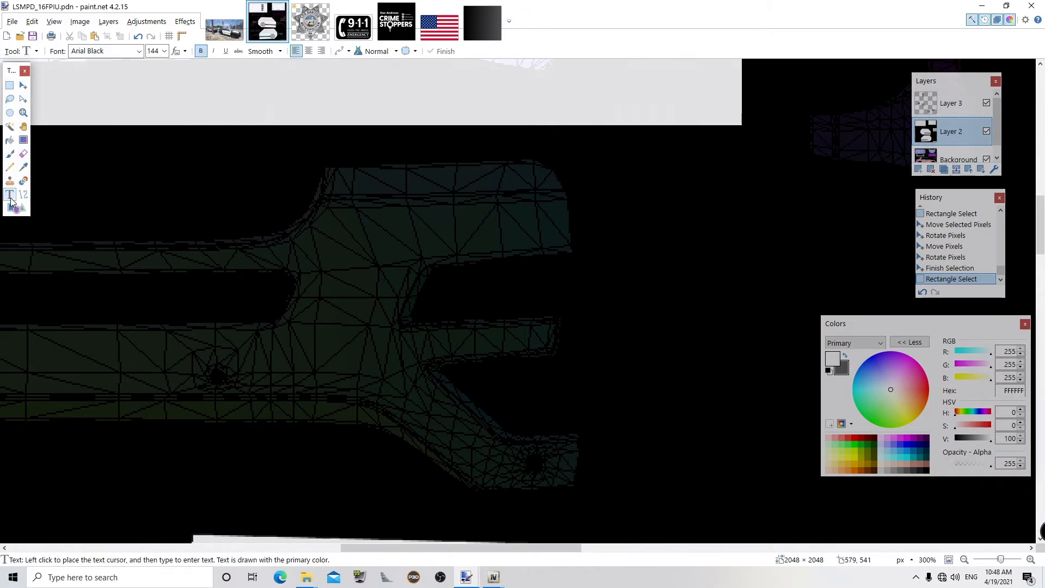
{"action": "left_click", "coordinate": [946, 106]}
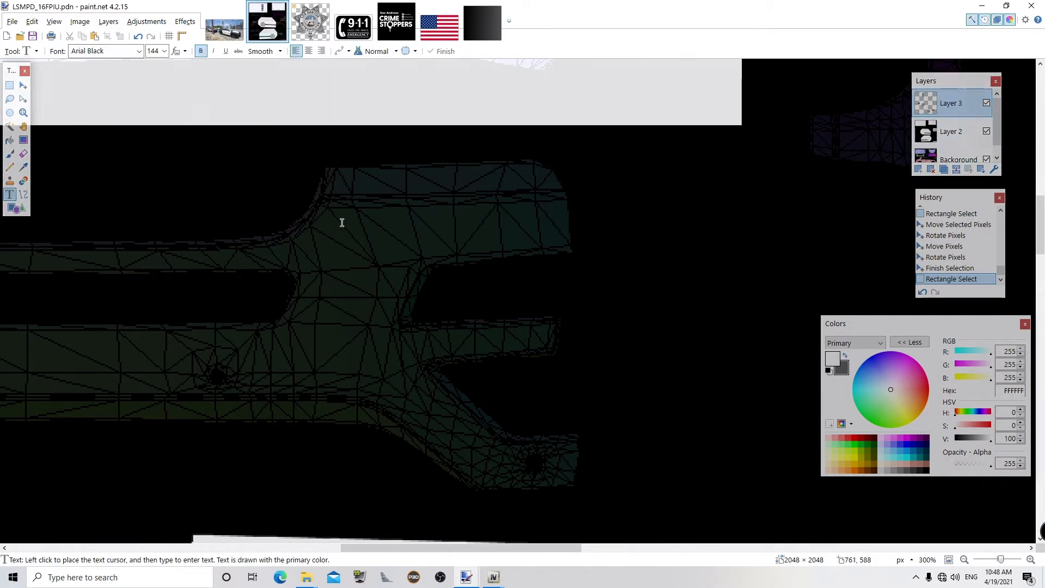
{"action": "left_click", "coordinate": [381, 225]}
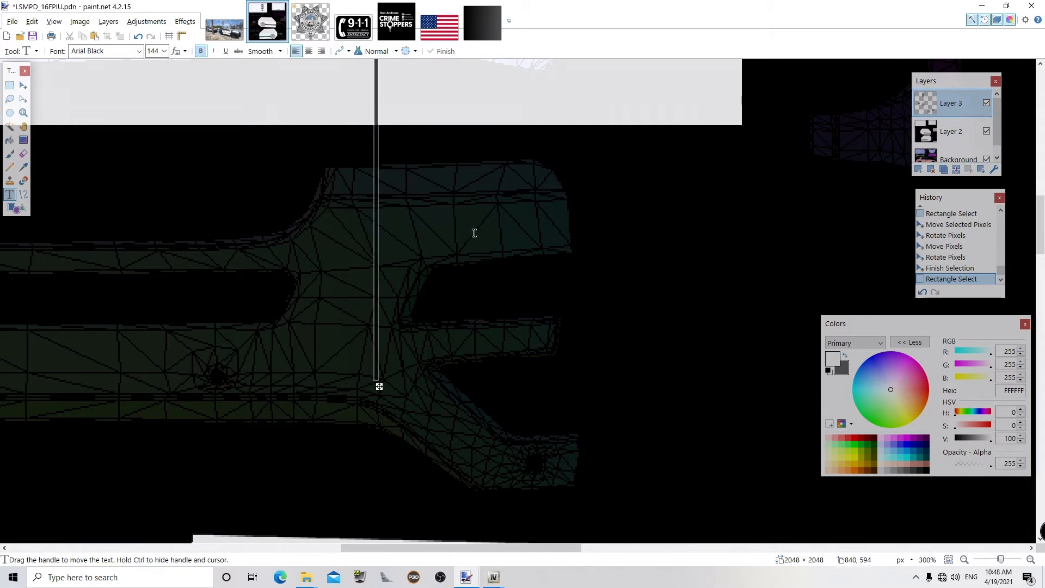
{"action": "left_click", "coordinate": [164, 51]}
{"action": "left_click", "coordinate": [152, 173]}
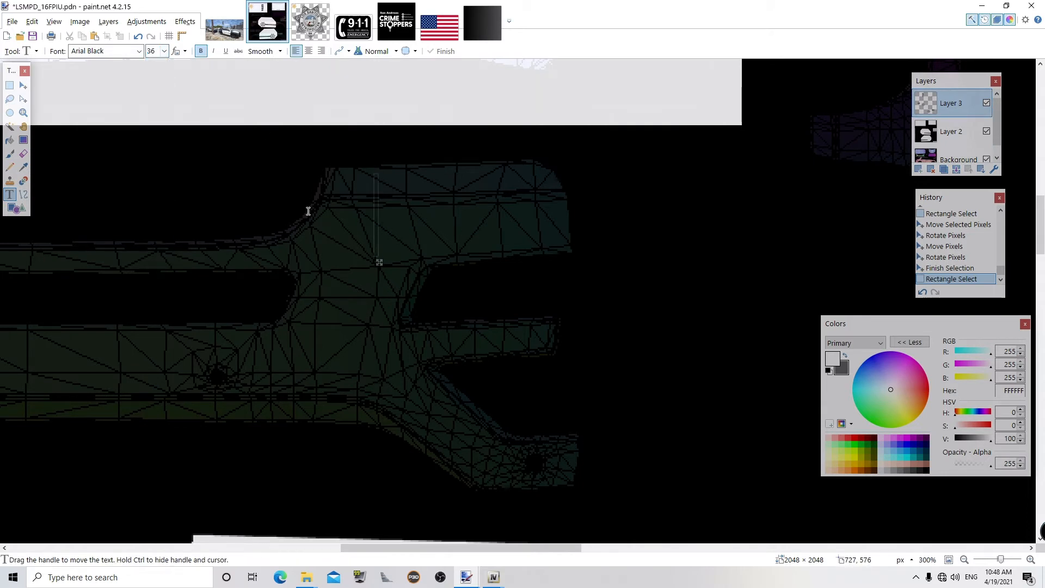
{"action": "type", "text": "1625"}
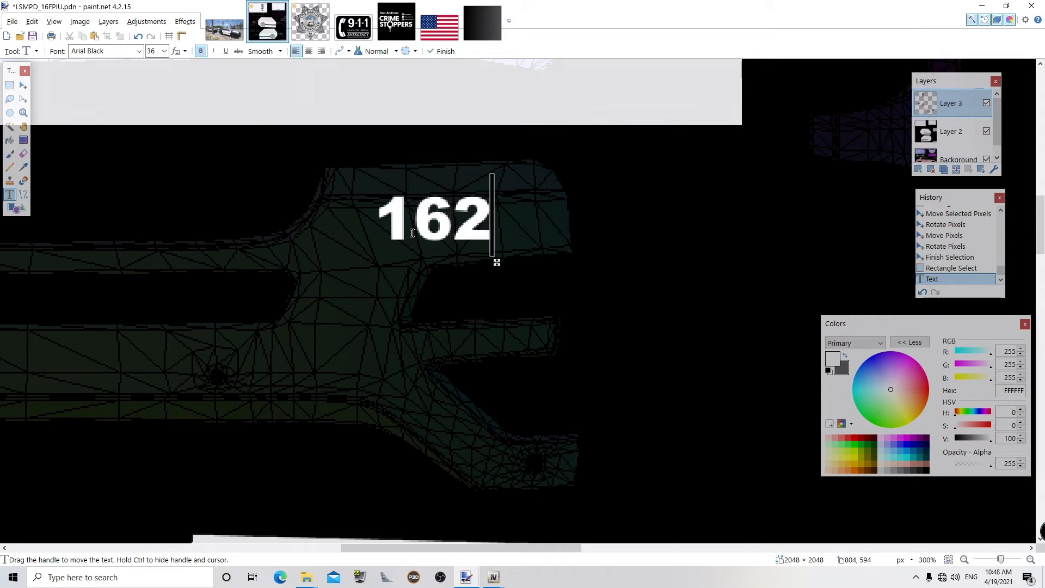
- Set the bumper number's font size to 24, fit it inside the bumper's upper right end, and save the file
{"action": "left_click", "coordinate": [164, 51]}
{"action": "left_click", "coordinate": [152, 156]}
{"action": "left_click_drag", "start_coordinate": [485, 245], "coordinate": [552, 266]}
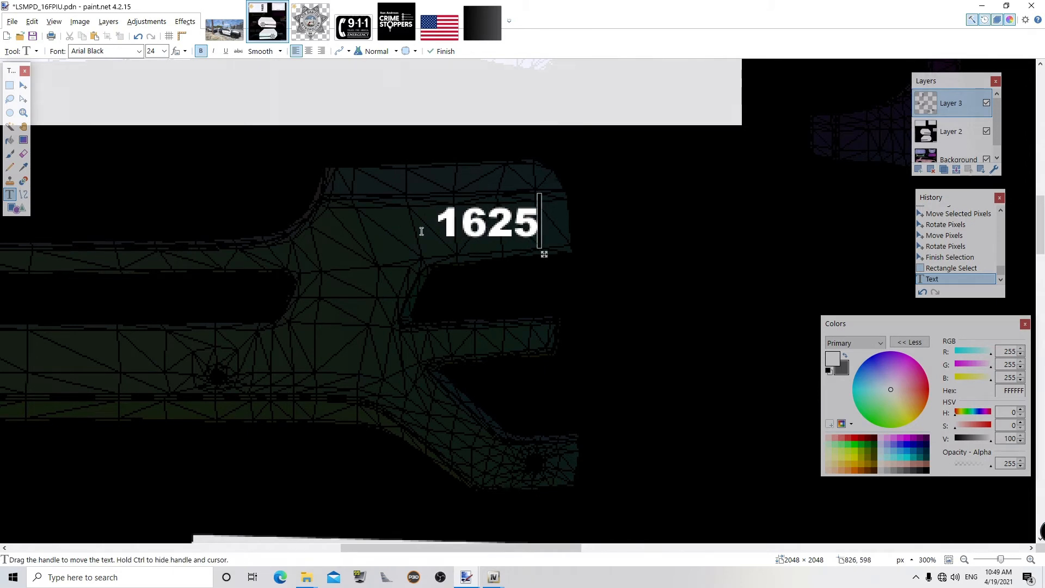
{"action": "key", "text": "s"}
{"action": "left_click", "coordinate": [273, 204]}
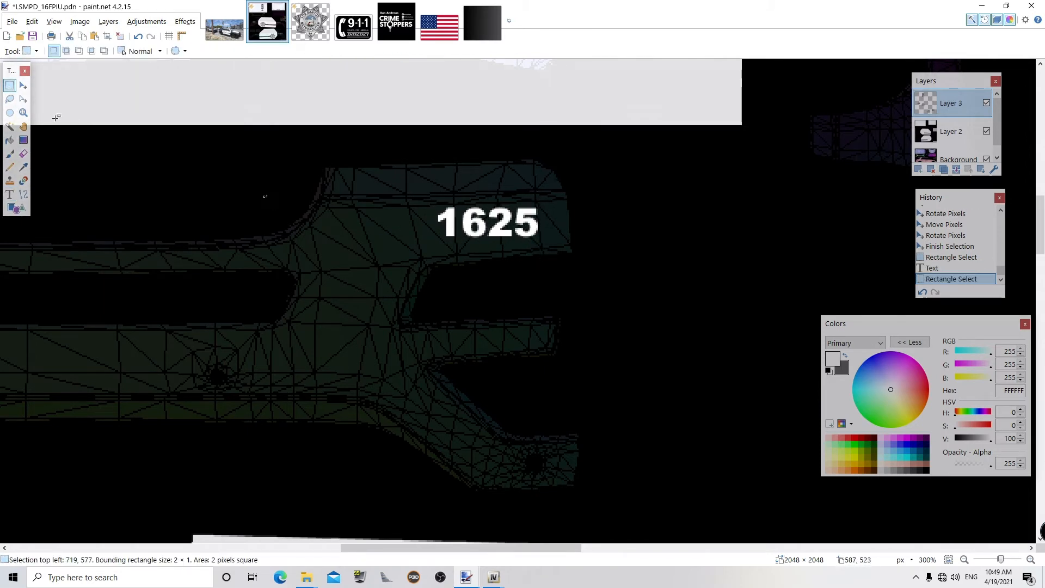
{"action": "left_click", "coordinate": [23, 113]}
{"action": "right_click", "coordinate": [352, 223]}
{"action": "right_click", "coordinate": [352, 224]}
{"action": "right_click", "coordinate": [352, 223]}
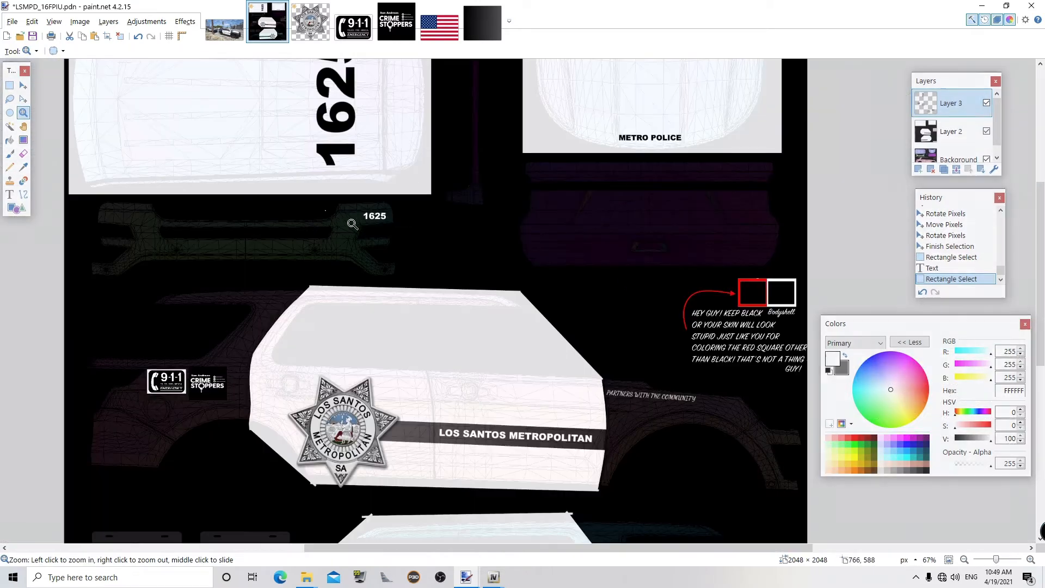
{"action": "key", "text": "ctrl+s"}
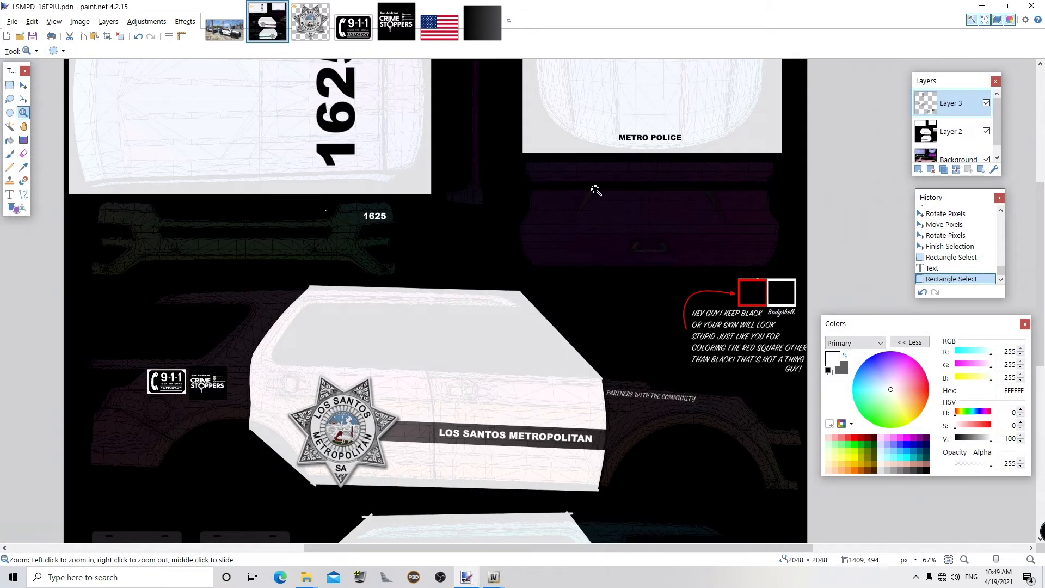
- Lower Layer 2's opacity to 185 so the template wireframe shows through, and save the file
{"action": "scroll", "coordinate": [1043, 213], "scroll_direction": "up", "scroll_amount": 1}
{"action": "mouse_move", "coordinate": [1044, 214]}
{"action": "left_mouse_down"}
{"action": "mouse_move", "coordinate": [1044, 183]}
{"action": "mouse_move", "coordinate": [1030, 261]}
{"action": "mouse_move", "coordinate": [1041, 340]}
{"action": "mouse_move", "coordinate": [1042, 194]}
{"action": "left_mouse_up"}
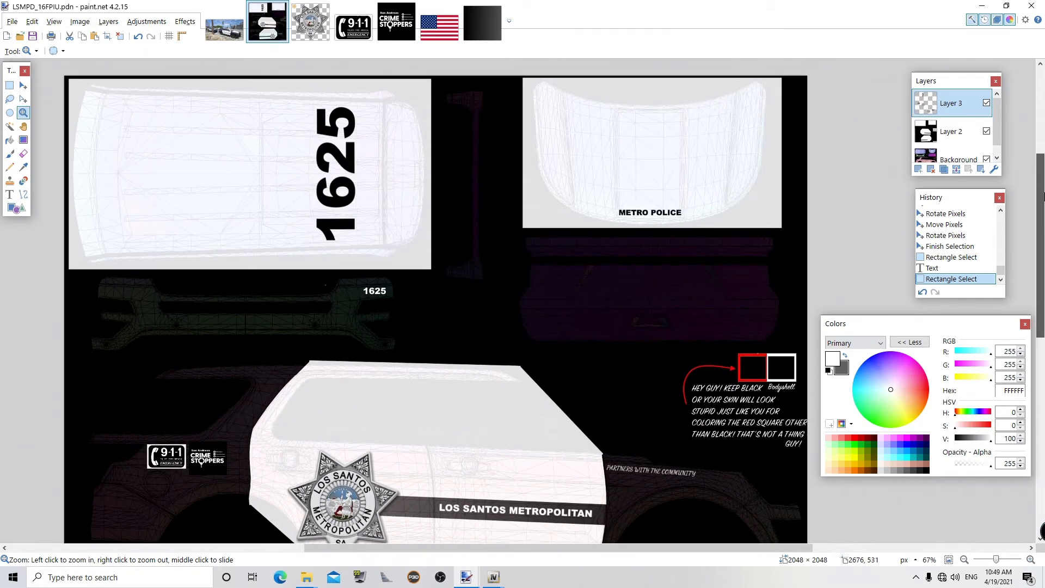
{"action": "double_click", "coordinate": [951, 131]}
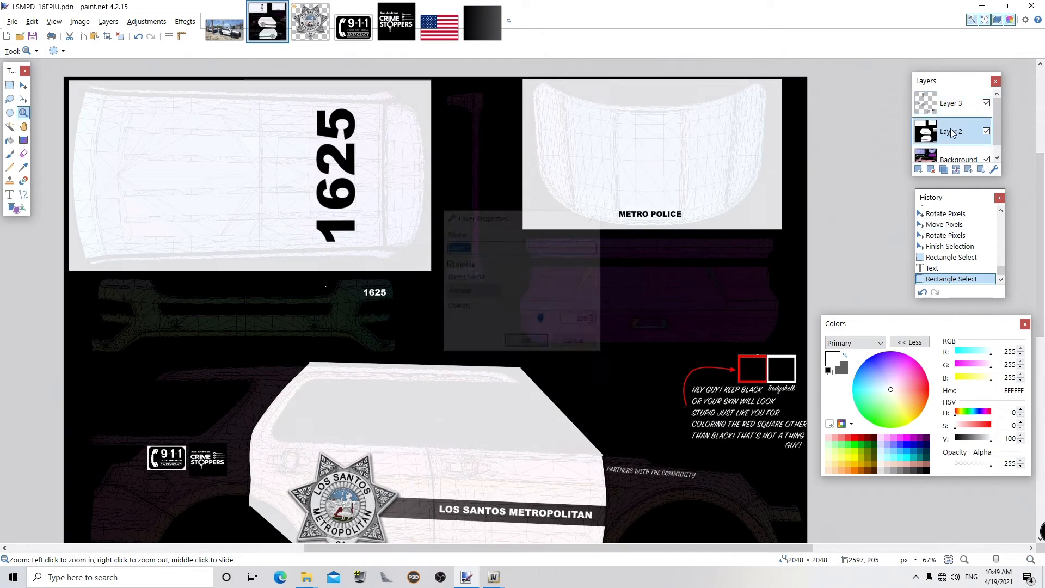
{"action": "left_click_drag", "start_coordinate": [542, 321], "coordinate": [525, 321]}
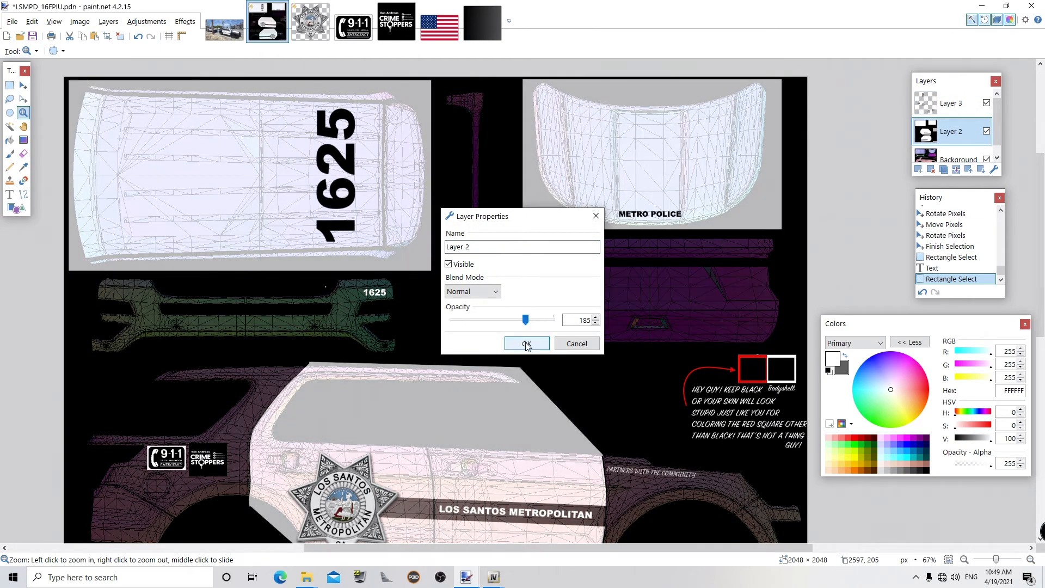
{"action": "left_click", "coordinate": [526, 342]}
{"action": "left_click", "coordinate": [672, 319]}
{"action": "left_click", "coordinate": [671, 317]}
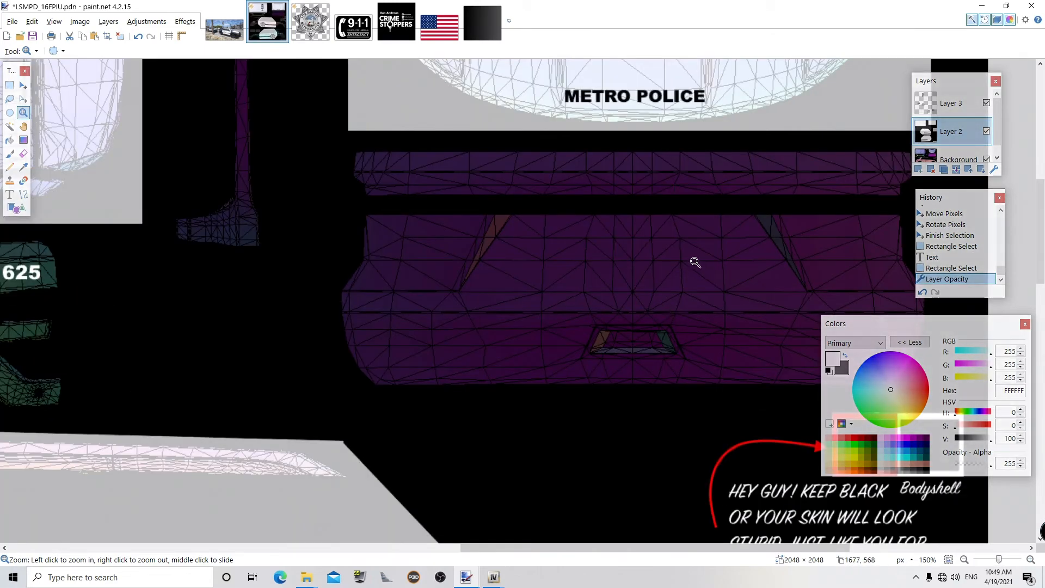
{"action": "left_click_drag", "start_coordinate": [599, 547], "coordinate": [678, 547]}
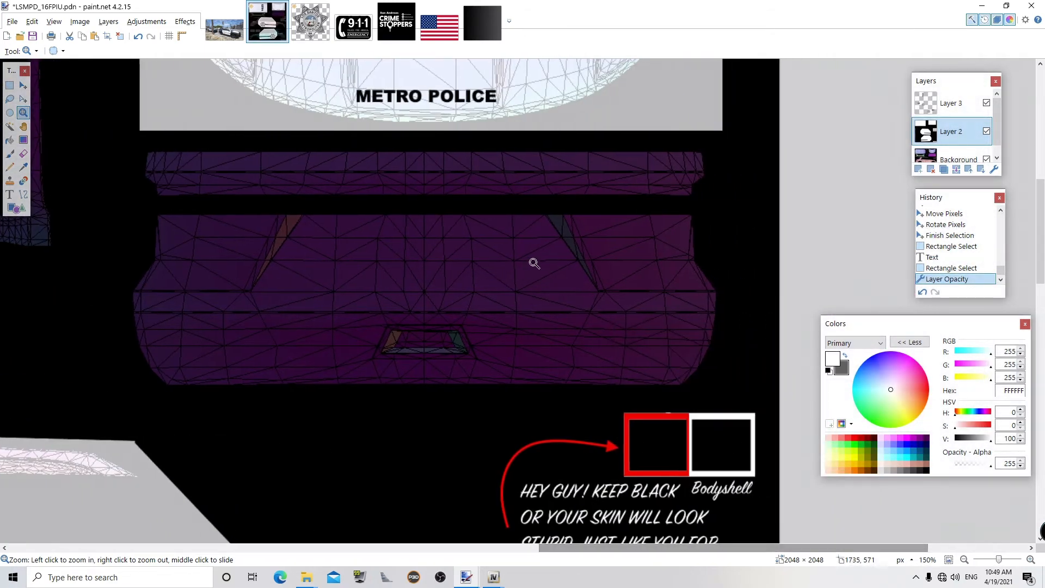
{"action": "left_click", "coordinate": [441, 168]}
{"action": "right_click", "coordinate": [441, 169]}
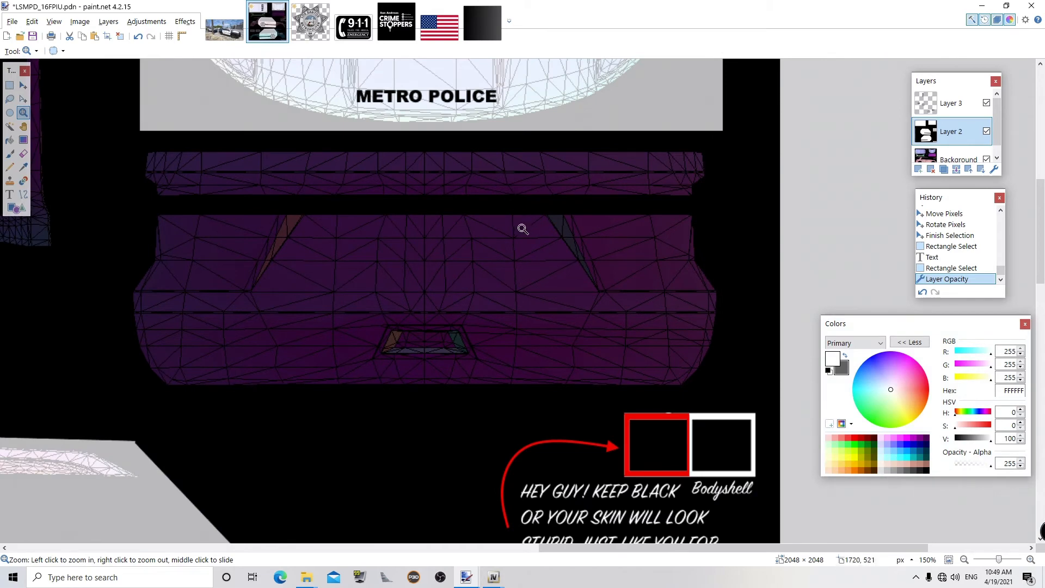
- Switch to the OpenIV Model Viewer and examine the rear of the police vehicle model around the tailgate and license plate
{"action": "left_click", "coordinate": [493, 577]}
{"action": "left_click", "coordinate": [526, 505]}
{"action": "left_click_drag", "start_coordinate": [683, 303], "coordinate": [493, 299]}
{"action": "scroll", "coordinate": [493, 298], "scroll_direction": "down", "scroll_amount": 5}
{"action": "scroll", "coordinate": [494, 298], "scroll_direction": "up", "scroll_amount": 5}
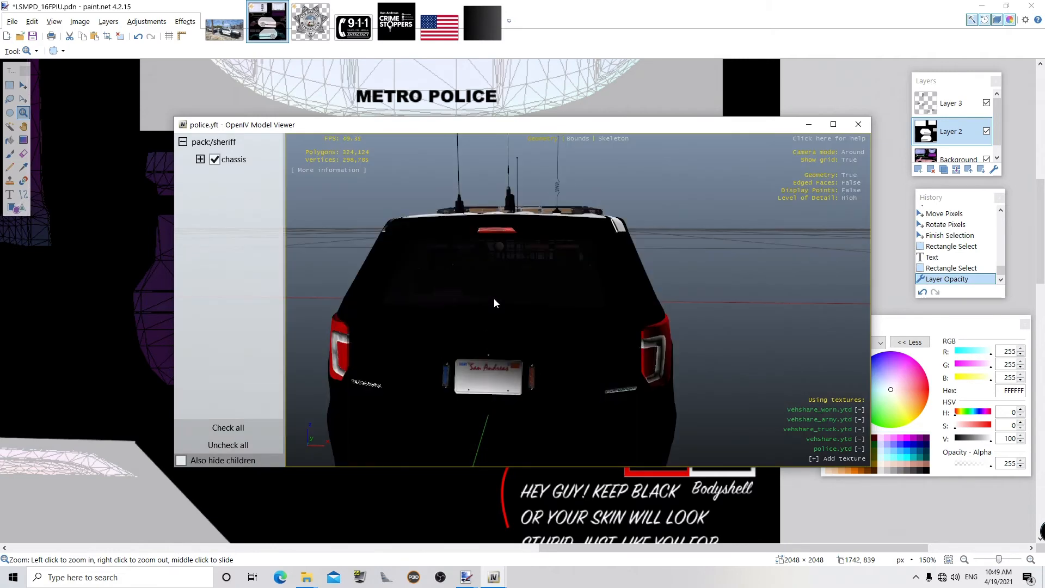
{"action": "scroll", "coordinate": [494, 298], "scroll_direction": "down", "scroll_amount": 5}
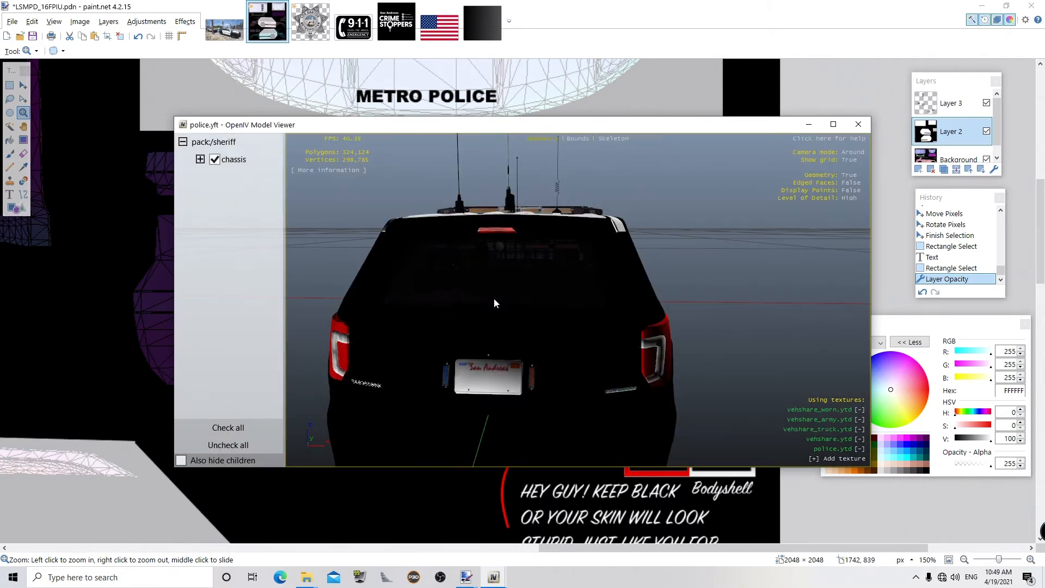
{"action": "left_click_drag", "start_coordinate": [494, 302], "coordinate": [504, 273]}
{"action": "scroll", "coordinate": [505, 274], "scroll_direction": "up", "scroll_amount": 5}
{"action": "scroll", "coordinate": [504, 273], "scroll_direction": "down", "scroll_amount": 5}
{"action": "mouse_move", "coordinate": [504, 273]}
{"action": "left_mouse_down"}
{"action": "mouse_move", "coordinate": [507, 290]}
{"action": "mouse_move", "coordinate": [495, 282]}
{"action": "left_mouse_up"}
{"action": "left_click", "coordinate": [808, 124]}
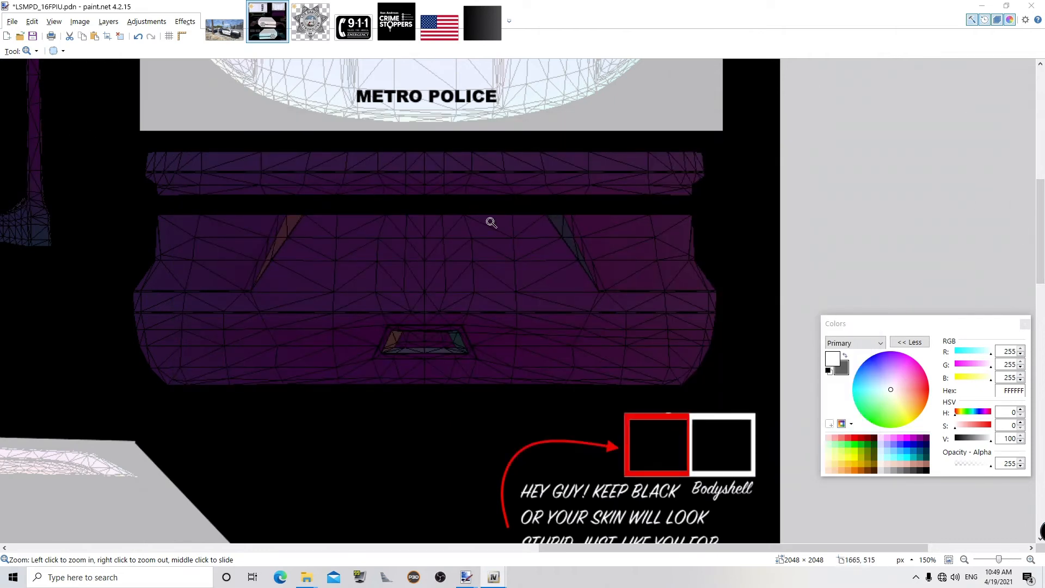
- Switch to the OpenIV Model Viewer, examine the vehicle's rear window and tailgate around the license plate, and return to paint.net
{"action": "mouse_move", "coordinate": [493, 577]}
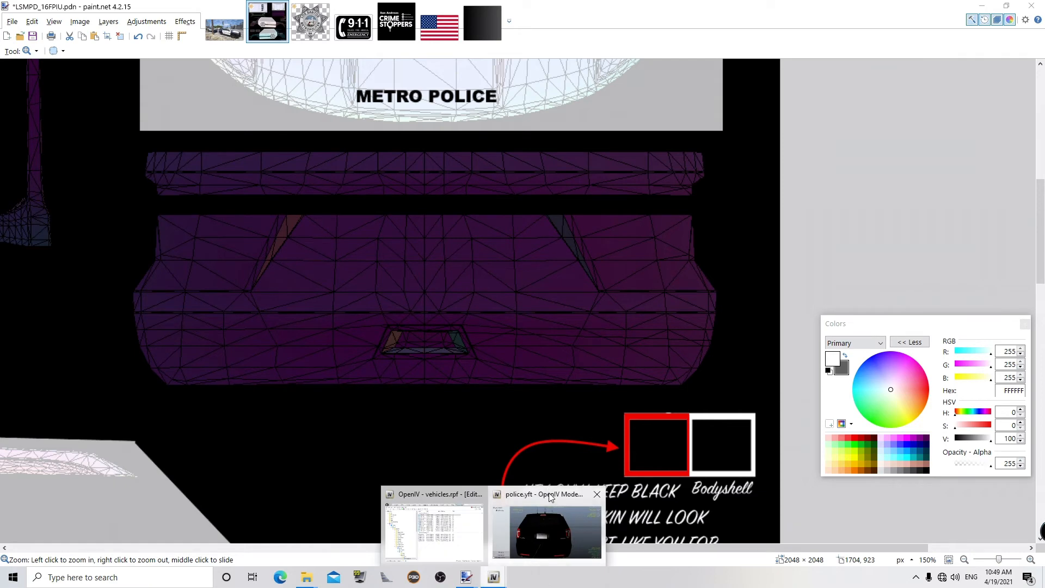
{"action": "left_click", "coordinate": [546, 511]}
{"action": "scroll", "coordinate": [509, 262], "scroll_direction": "up", "scroll_amount": 5}
{"action": "scroll", "coordinate": [502, 262], "scroll_direction": "down", "scroll_amount": 8}
{"action": "scroll", "coordinate": [502, 262], "scroll_direction": "up", "scroll_amount": 8}
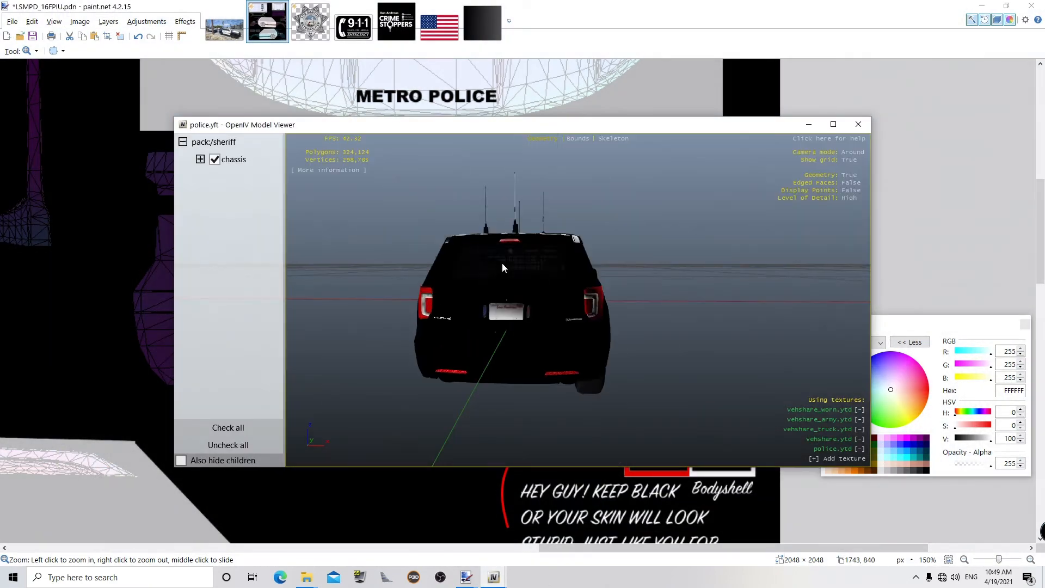
{"action": "scroll", "coordinate": [502, 263], "scroll_direction": "down", "scroll_amount": 5}
{"action": "scroll", "coordinate": [511, 290], "scroll_direction": "up", "scroll_amount": 4}
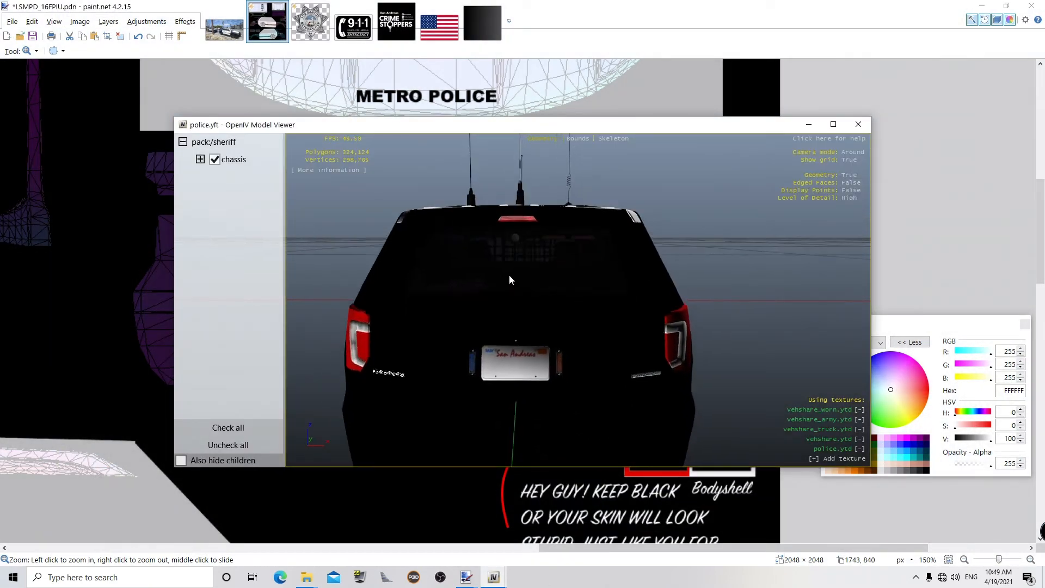
{"action": "left_click", "coordinate": [1035, 284]}
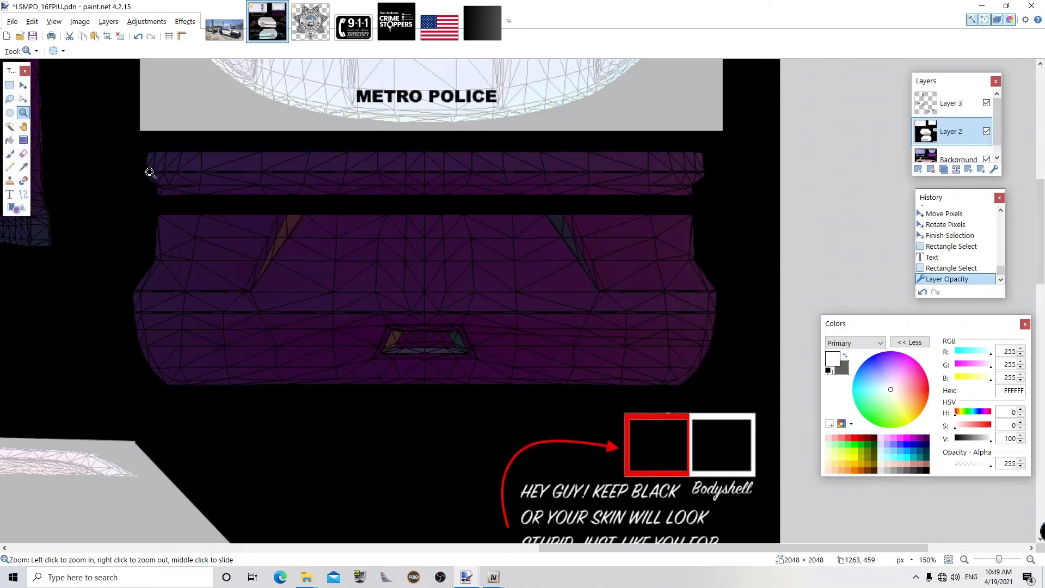
- Add the white text POLICE in bold Arial Black 36 on Layer 2, centered on the narrow strip above the rear panel
{"action": "left_click", "coordinate": [10, 195]}
{"action": "left_click", "coordinate": [320, 179]}
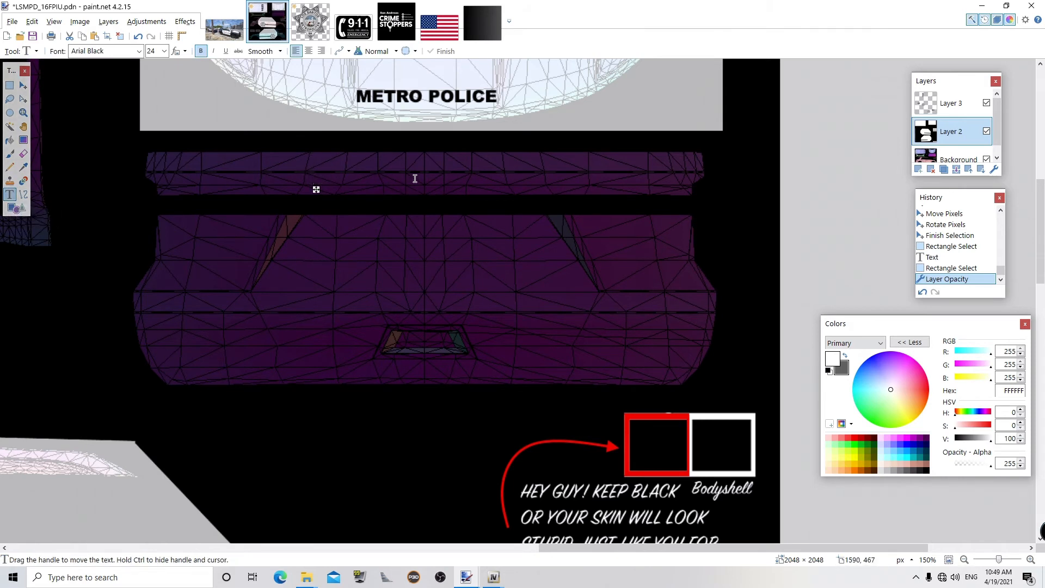
{"action": "type", "text": "PO"}
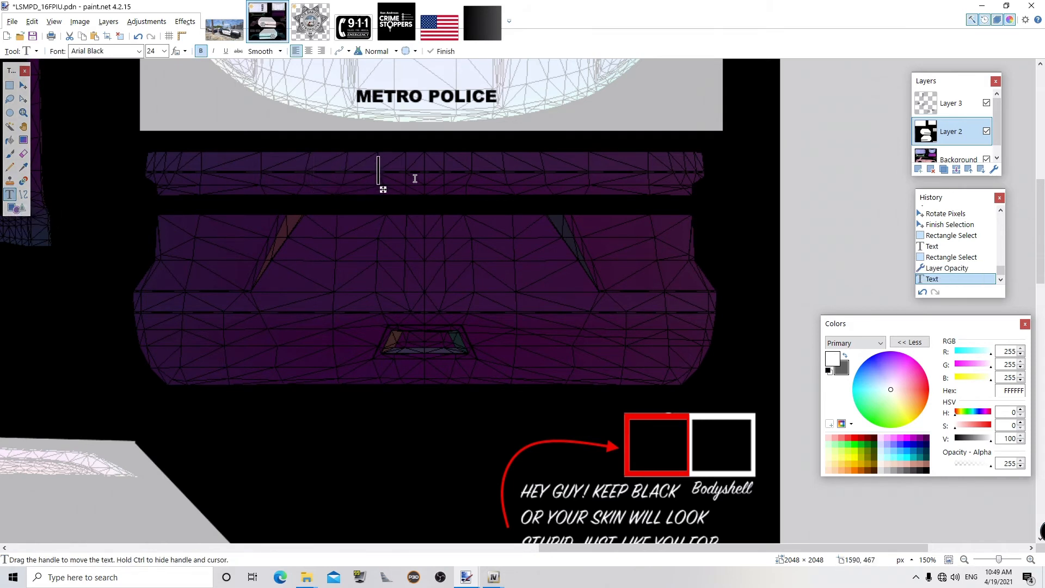
{"action": "key", "text": "ctrl+a"}
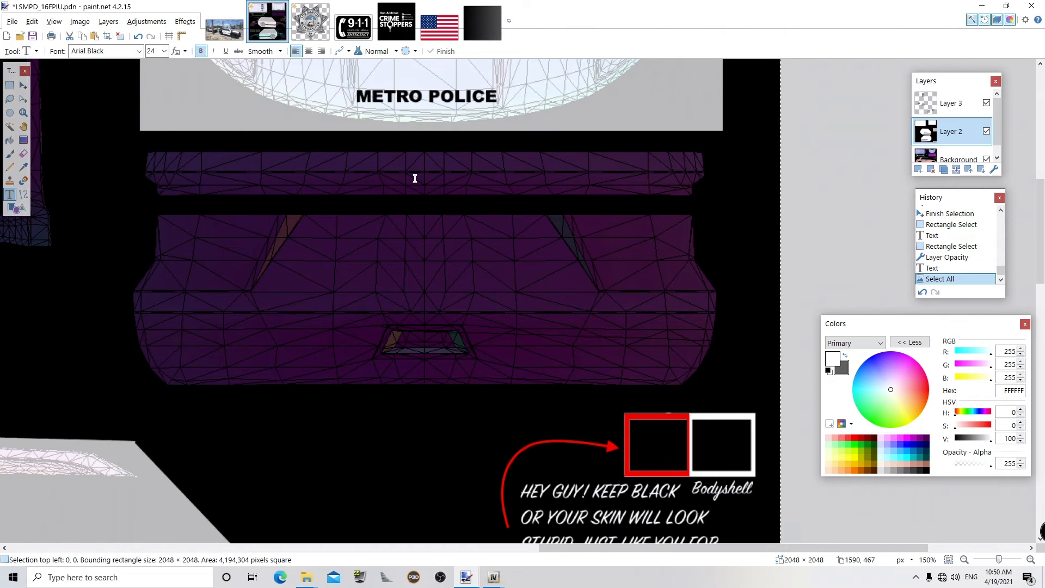
{"action": "left_click", "coordinate": [325, 173]}
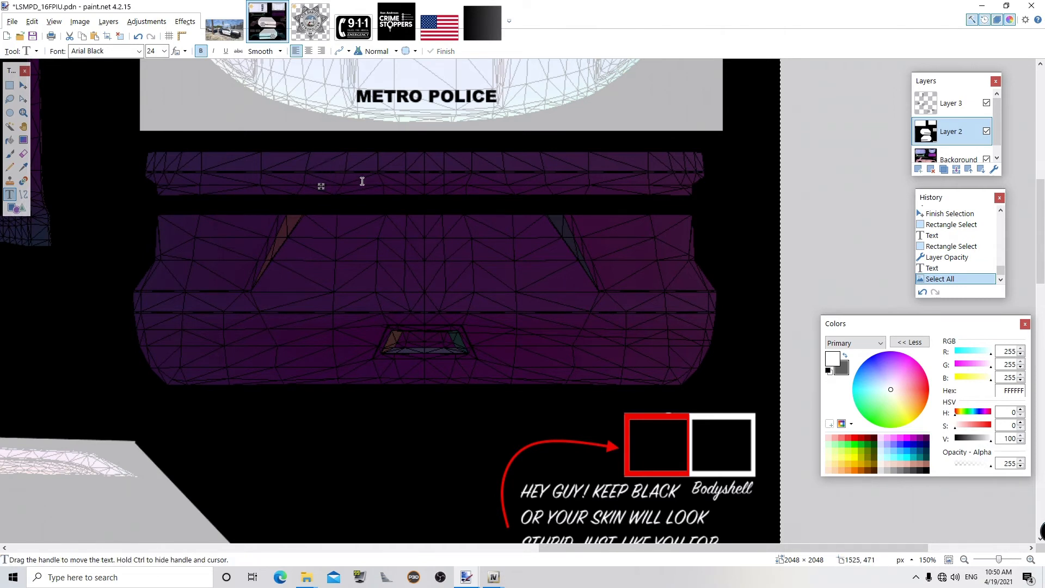
{"action": "type", "text": "POLICE"}
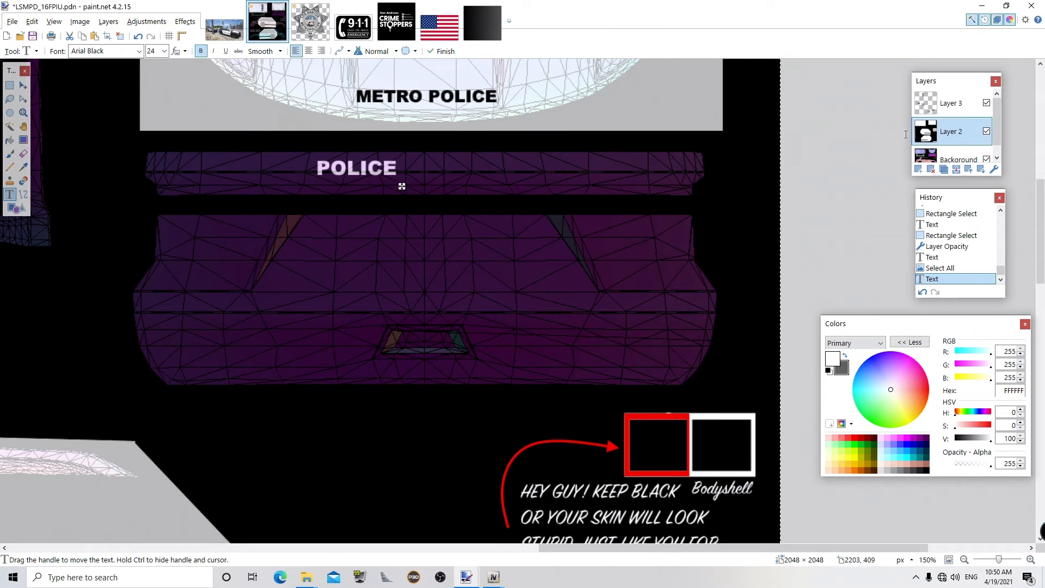
{"action": "left_click", "coordinate": [164, 51]}
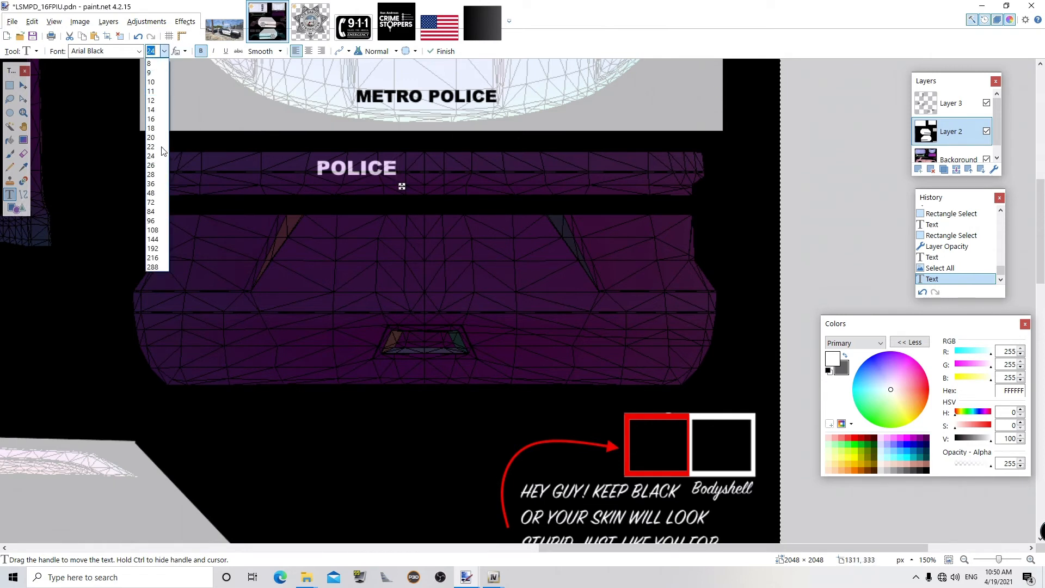
{"action": "left_click", "coordinate": [164, 185]}
{"action": "left_click_drag", "start_coordinate": [446, 196], "coordinate": [499, 205]}
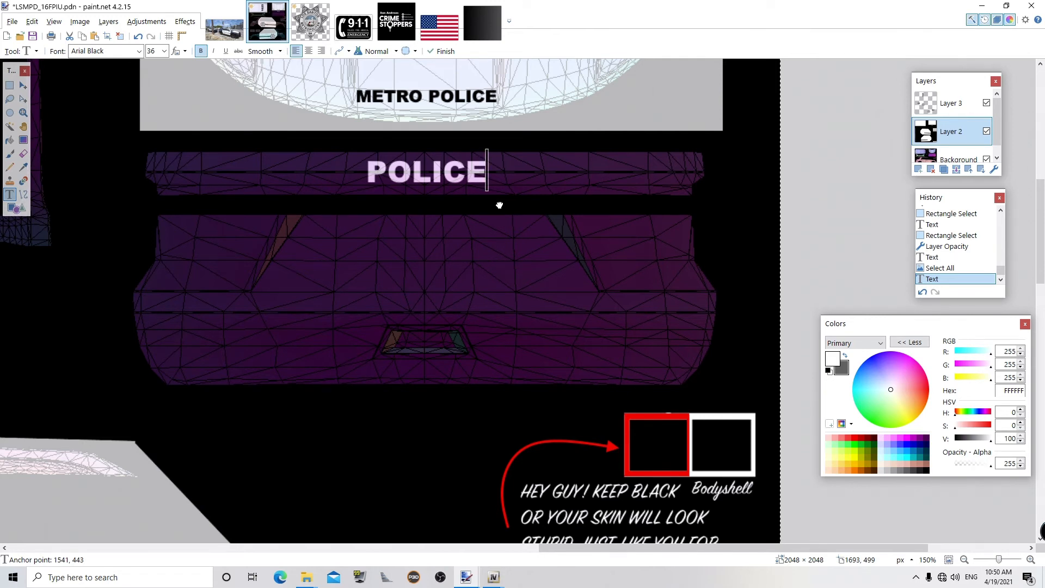
- Extend the strip's text to METRO POLICE and recenter it on the strip, with a wide gap between the words
{"action": "left_click", "coordinate": [371, 182]}
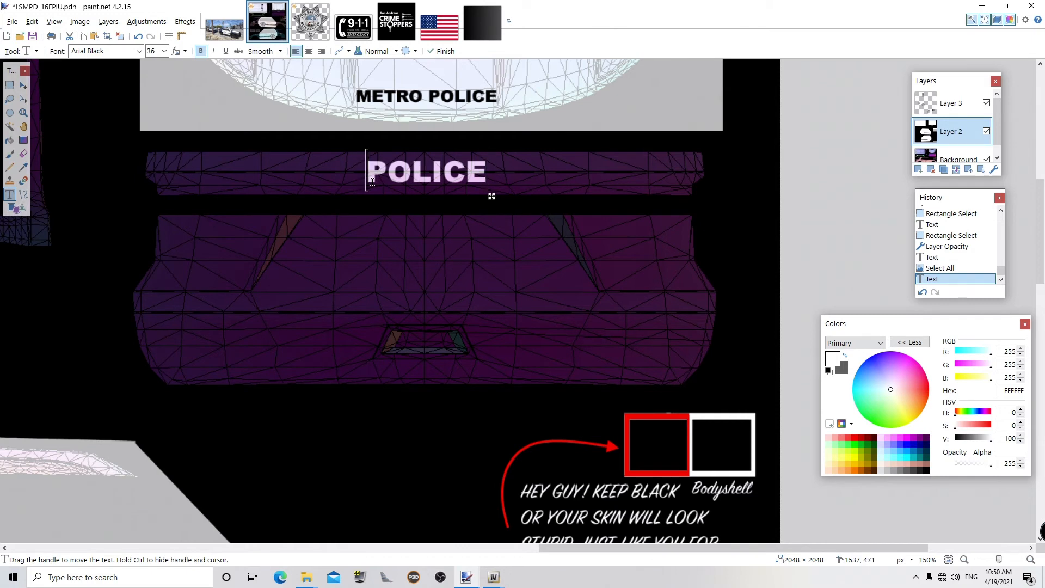
{"action": "type", "text": "METRO"}
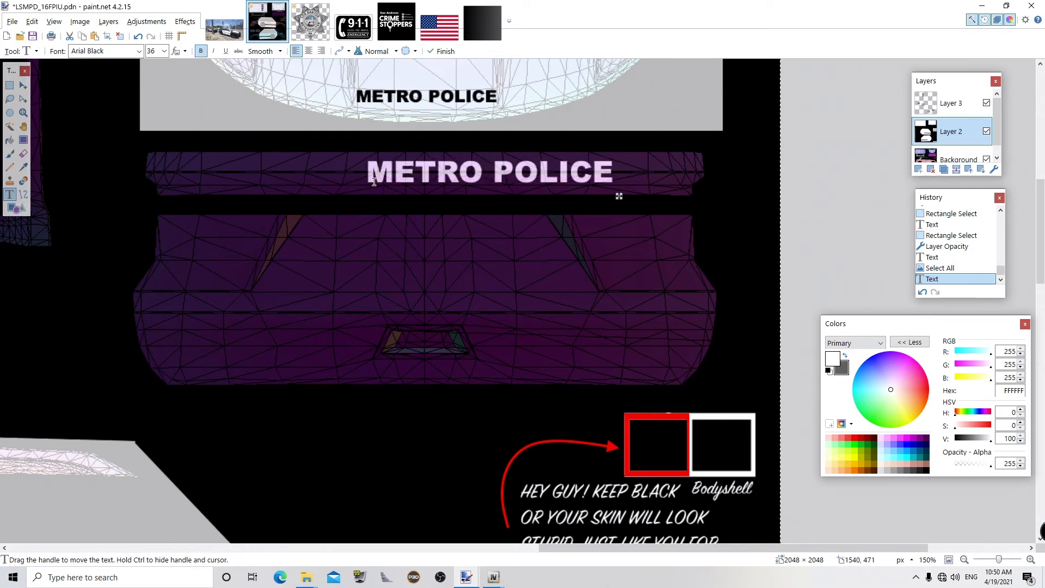
{"action": "left_click_drag", "start_coordinate": [636, 208], "coordinate": [576, 209]}
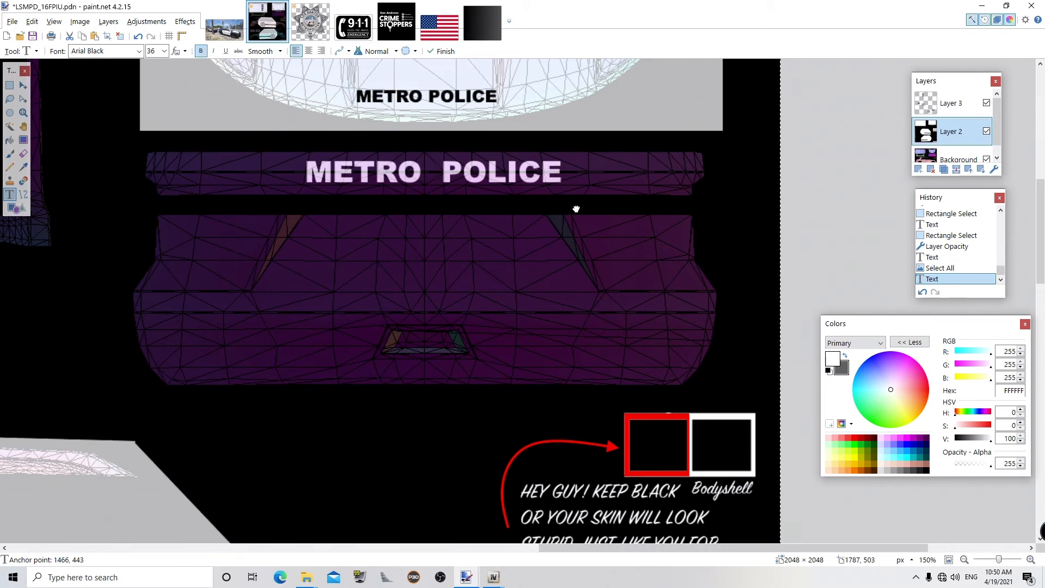
- Copy the American flag from flag.jpg onto Layer 2, shrunk to about 66 × 37 px, on the rear panel's upper left section
{"action": "left_click", "coordinate": [440, 32]}
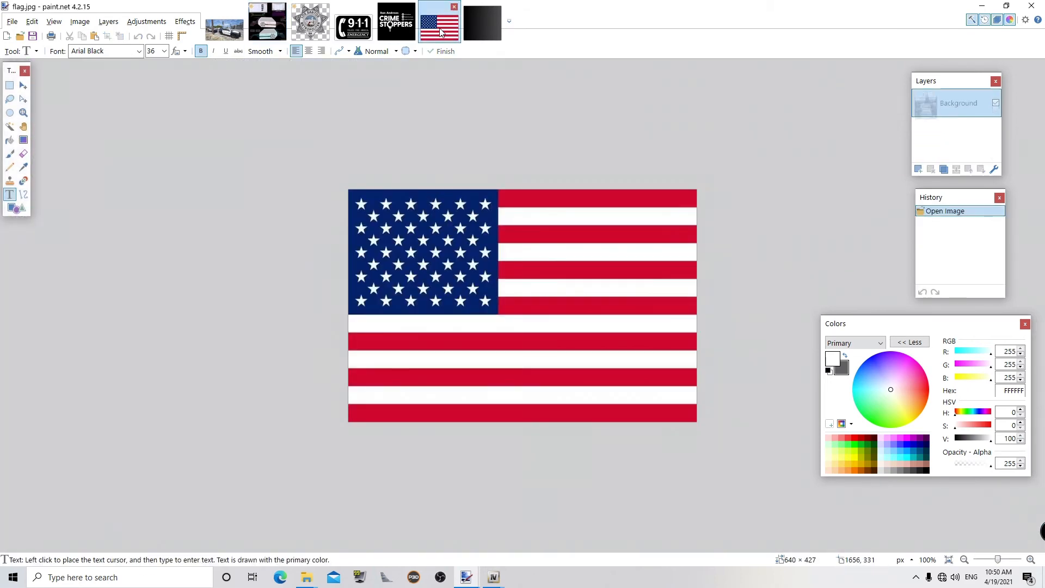
{"action": "key", "text": "ctrl+a"}
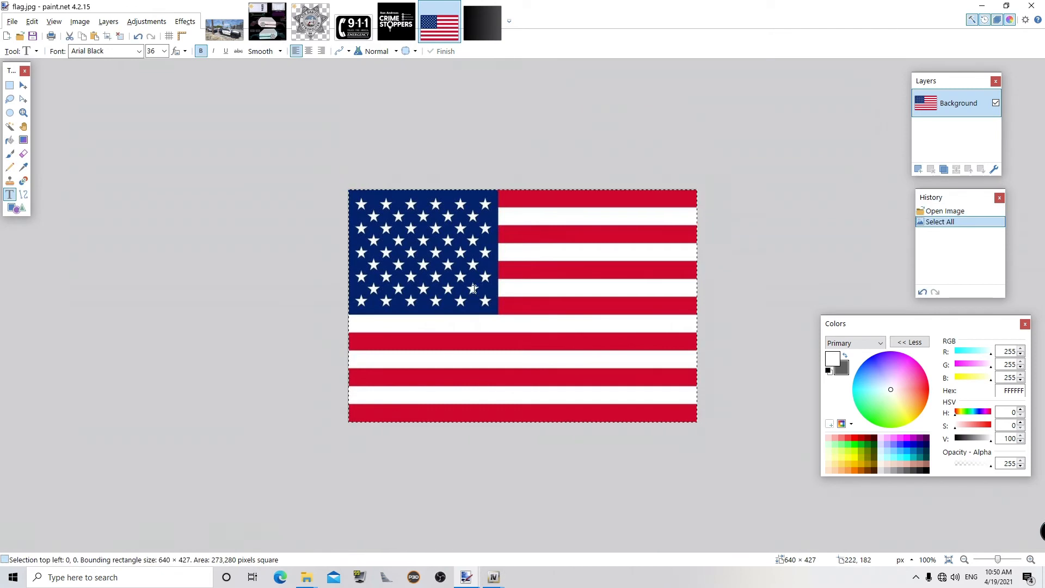
{"action": "left_click", "coordinate": [267, 14]}
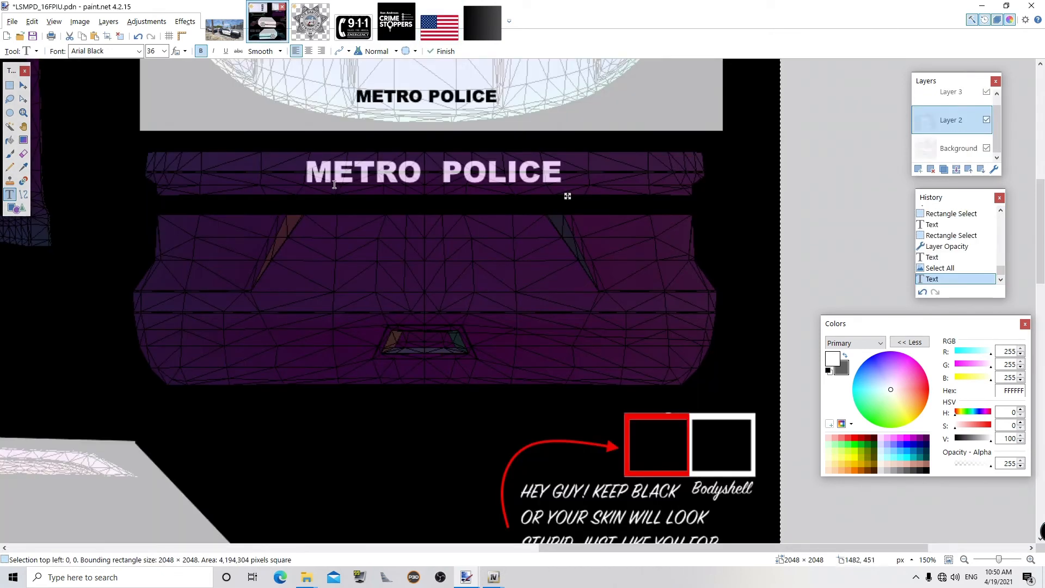
{"action": "key", "text": "ctrl+v"}
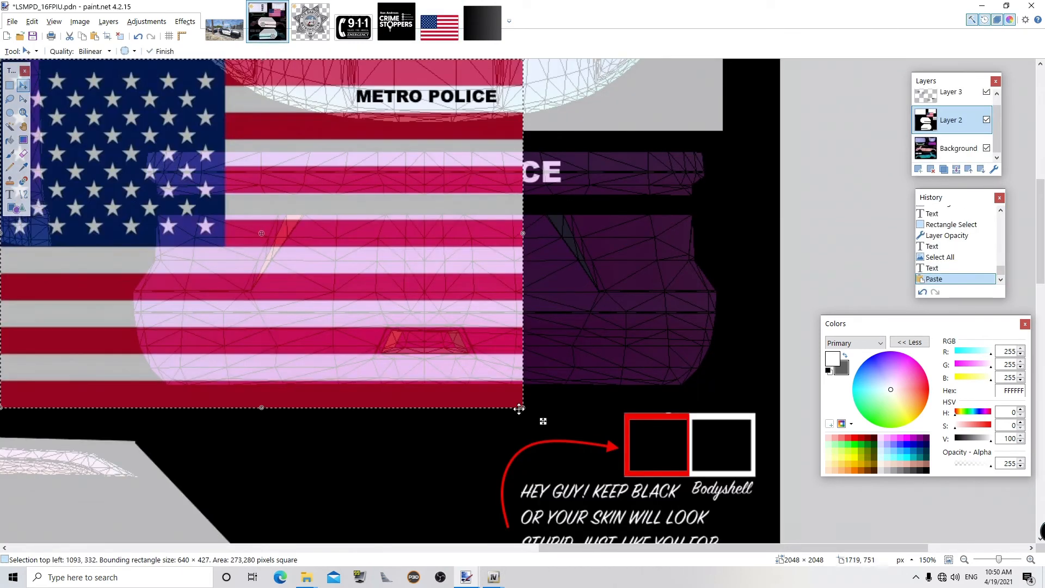
{"action": "left_click_drag", "start_coordinate": [518, 405], "coordinate": [351, 280]}
{"action": "left_click_drag", "start_coordinate": [370, 295], "coordinate": [369, 299]}
- Copy the Los Santos Metropolitan badge from badge.png onto Layer 3, shrunk to about 93 × 80 px, on the rear panel's upper right section
{"action": "left_click", "coordinate": [310, 22]}
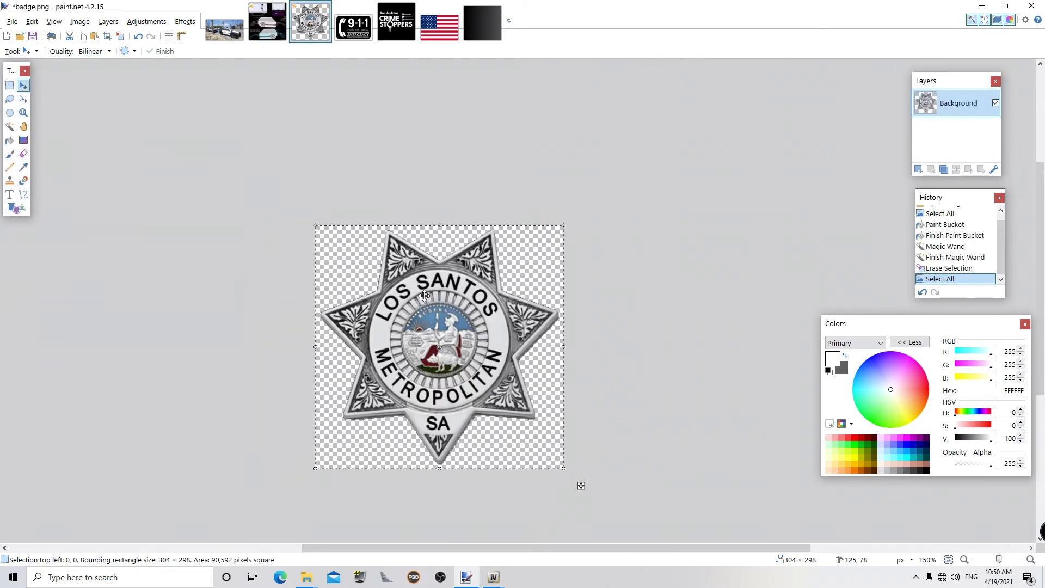
{"action": "left_click", "coordinate": [267, 22]}
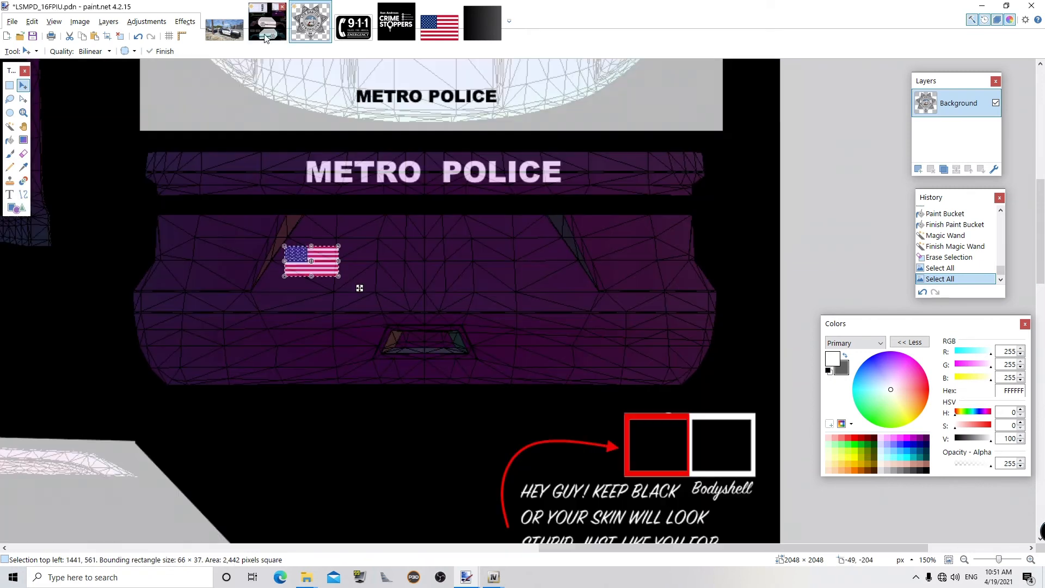
{"action": "key", "text": "ctrl+v"}
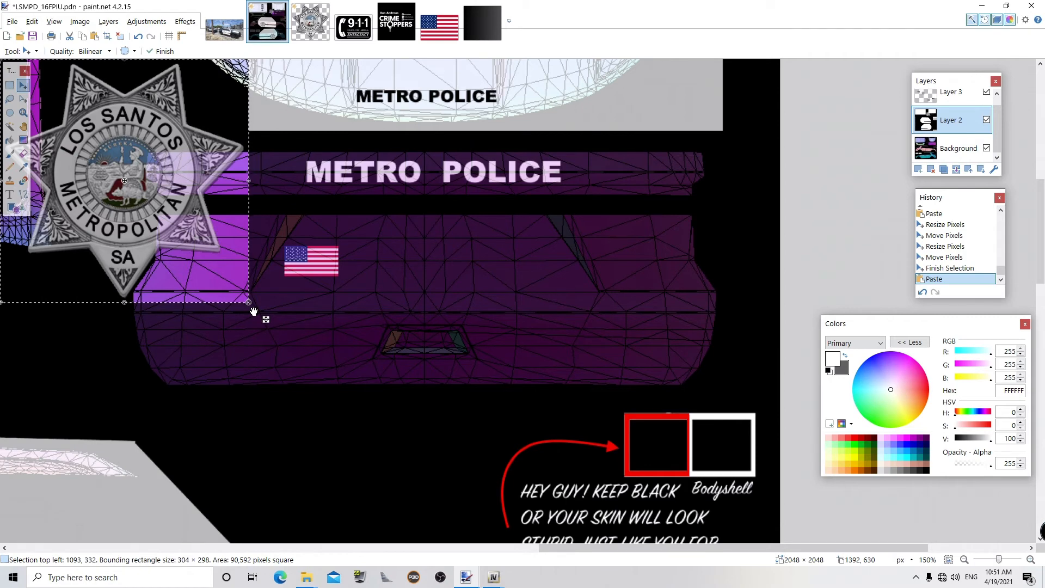
{"action": "key", "text": "ctrl+z"}
{"action": "left_click", "coordinate": [957, 101]}
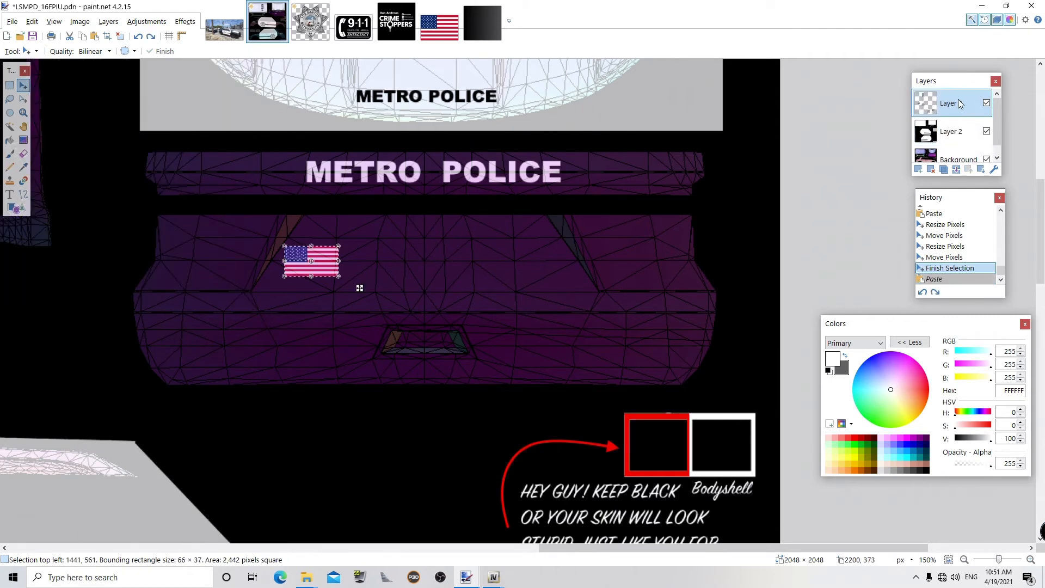
{"action": "key", "text": "ctrl+v"}
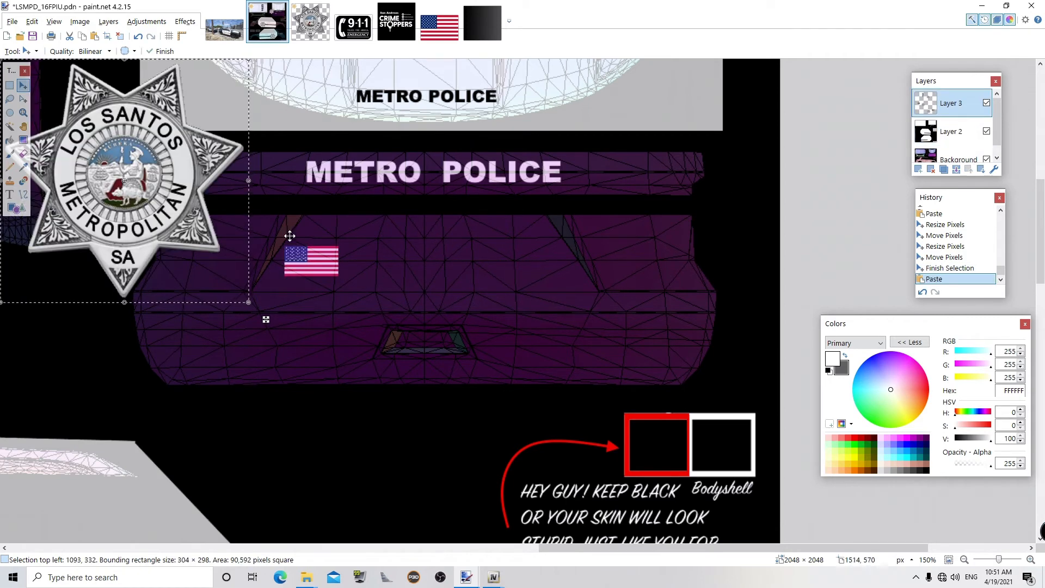
{"action": "left_click_drag", "start_coordinate": [261, 319], "coordinate": [587, 307]}
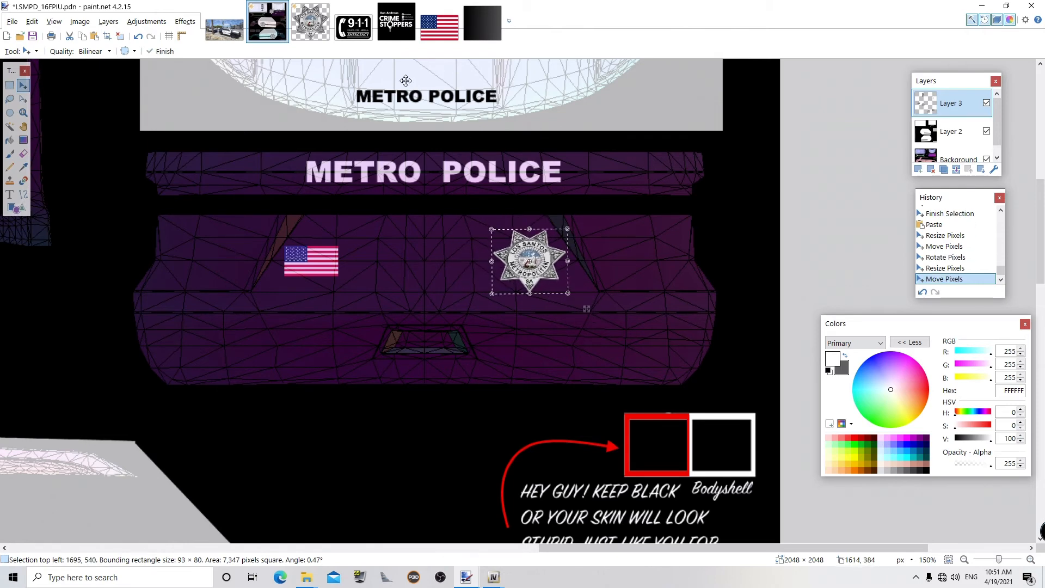
- Compare the pasted badge with the original badge image, rotate and nudge it slightly, and finish its placement on the rear panel
{"action": "left_click", "coordinate": [314, 31]}
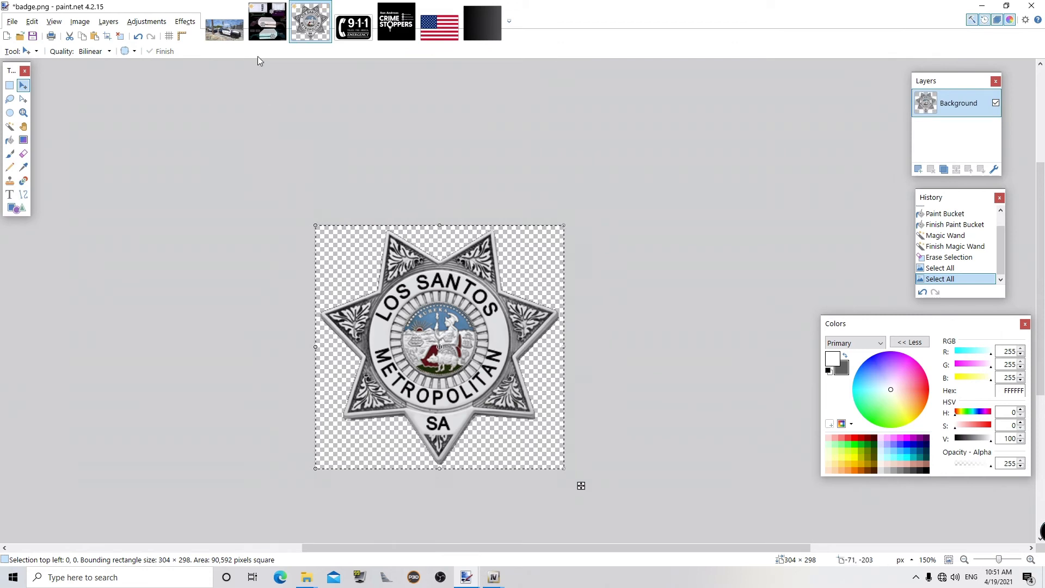
{"action": "left_click", "coordinate": [265, 23]}
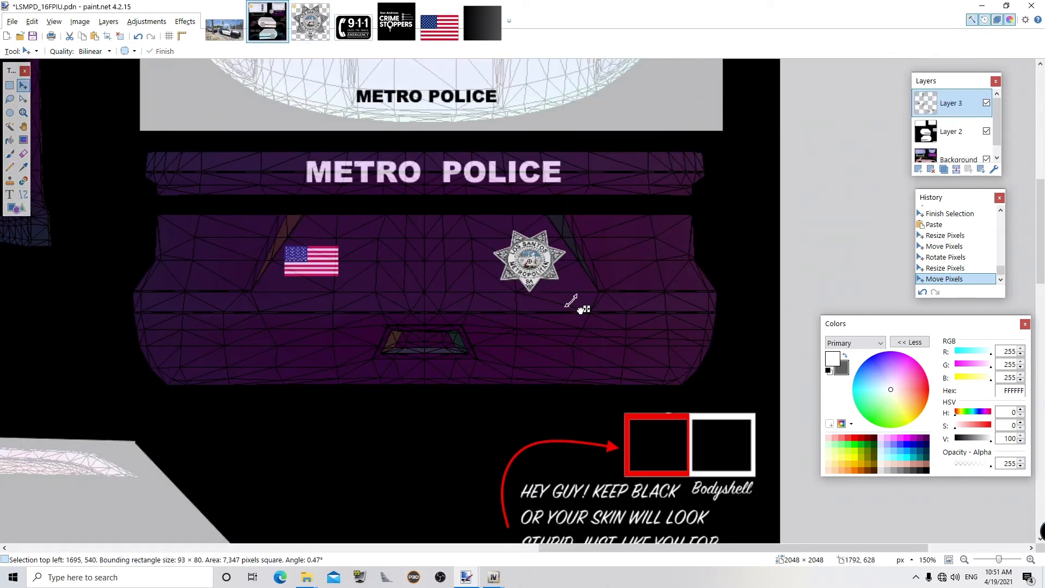
{"action": "left_click_drag", "start_coordinate": [583, 309], "coordinate": [581, 311]}
{"action": "left_click_drag", "start_coordinate": [581, 311], "coordinate": [590, 314]}
{"action": "left_click", "coordinate": [9, 194]}
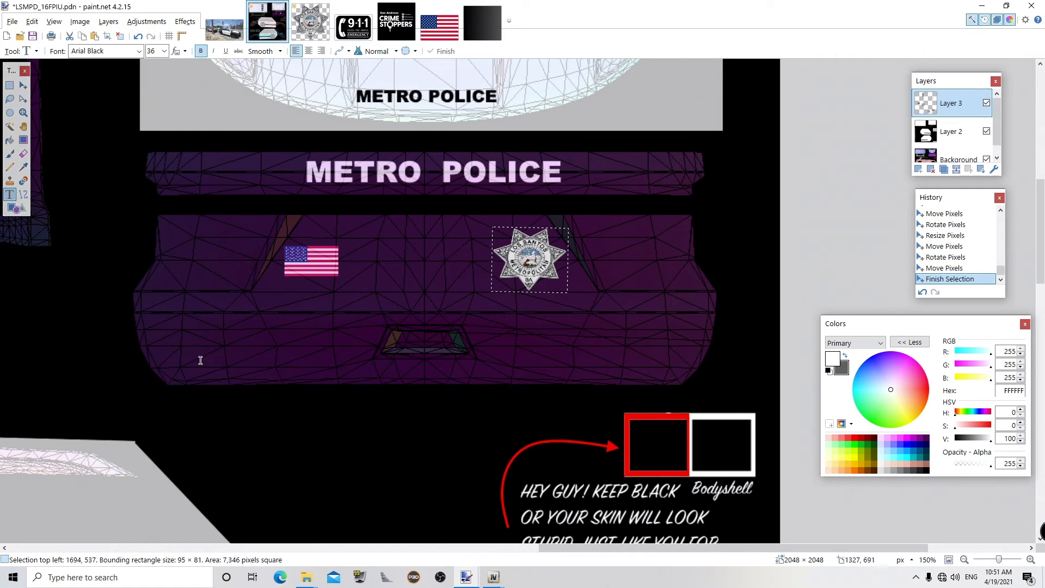
{"action": "left_click", "coordinate": [175, 349]}
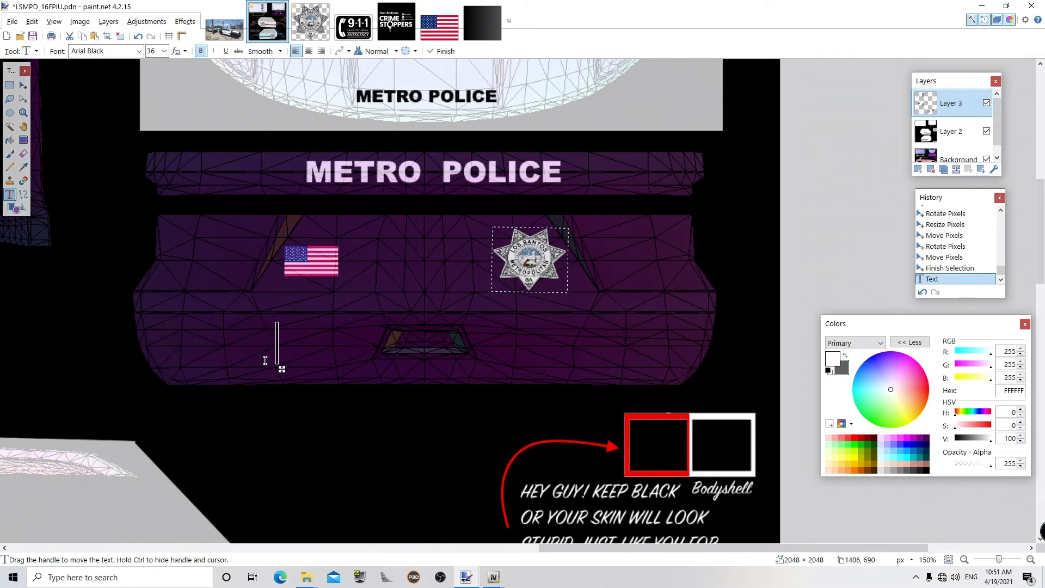
{"action": "key", "text": "BackSpace"}
{"action": "key", "text": "BackSpace"}
{"action": "key", "text": "BackSpace"}
{"action": "key", "text": "BackSpace"}
{"action": "key", "text": "BackSpace"}
{"action": "key", "text": "ctrl+a"}
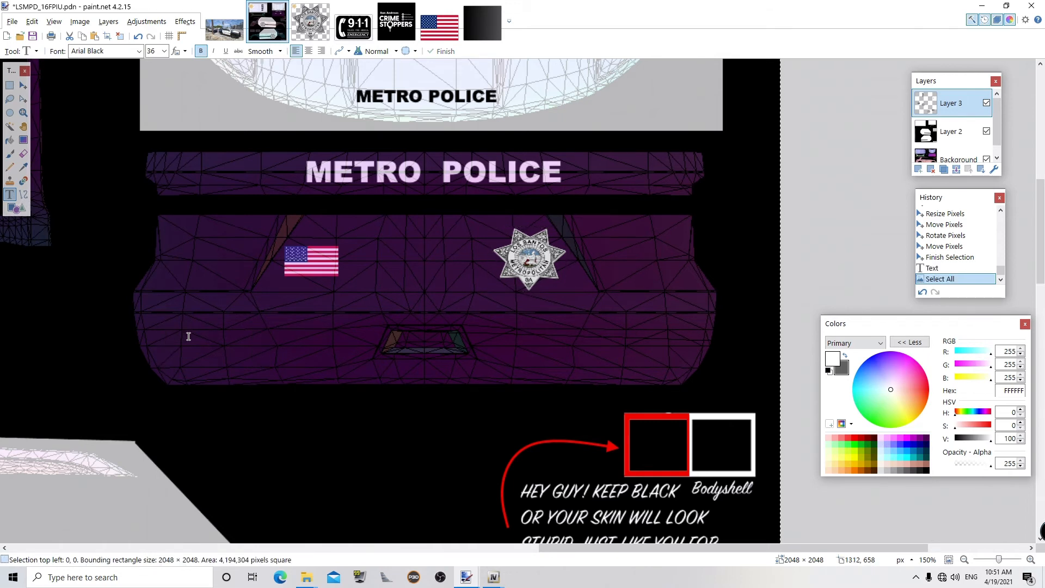
- Add the white text LSMPD.GOV in bold Arial Black 22 on Layer 3, at the rear panel's lower left, and clear the selection
{"action": "left_click", "coordinate": [190, 342]}
{"action": "type", "text": "LSMP"}
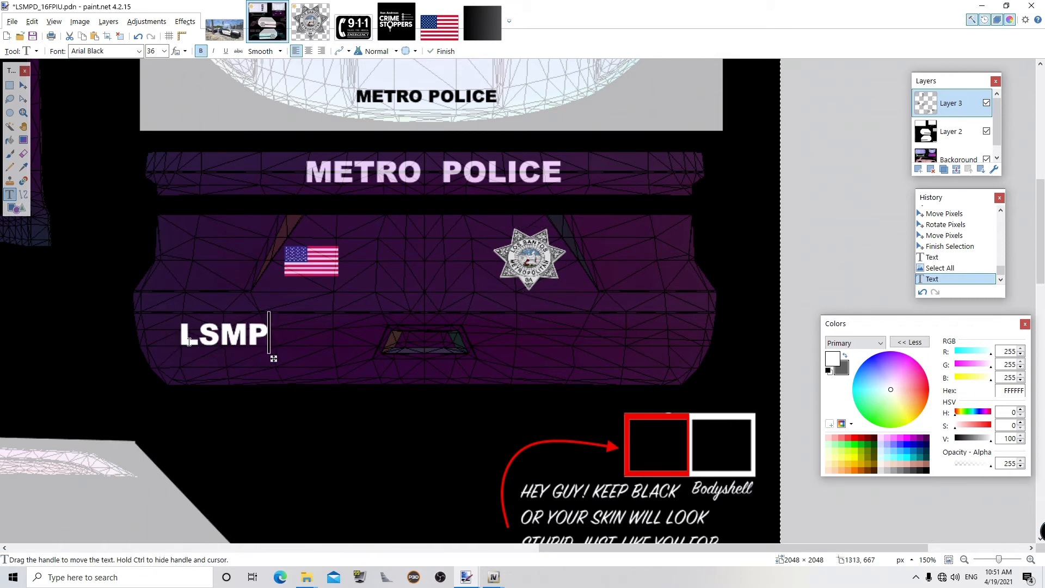
{"action": "type", "text": "D.GOV"}
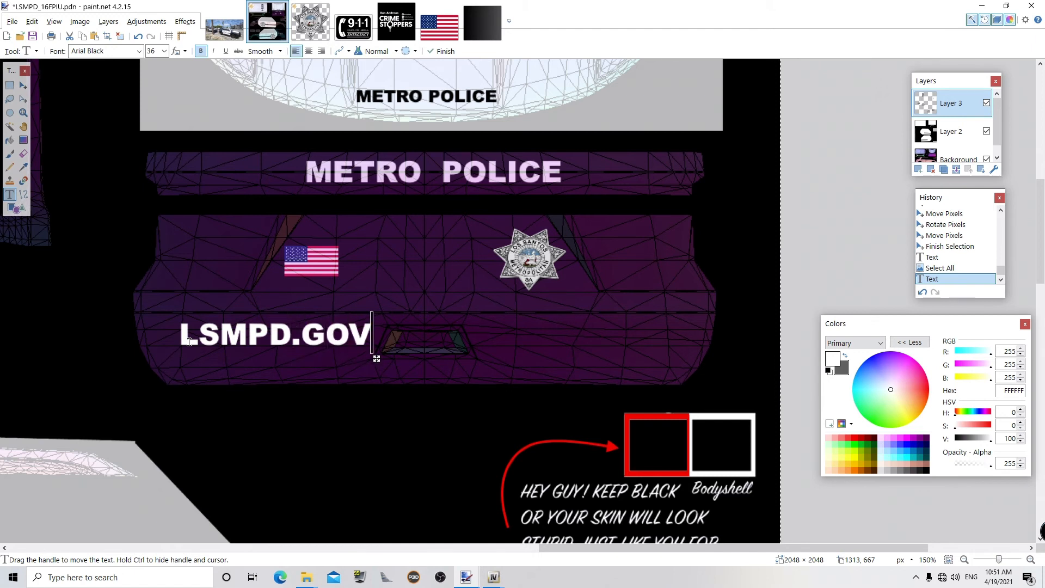
{"action": "left_click", "coordinate": [163, 50]}
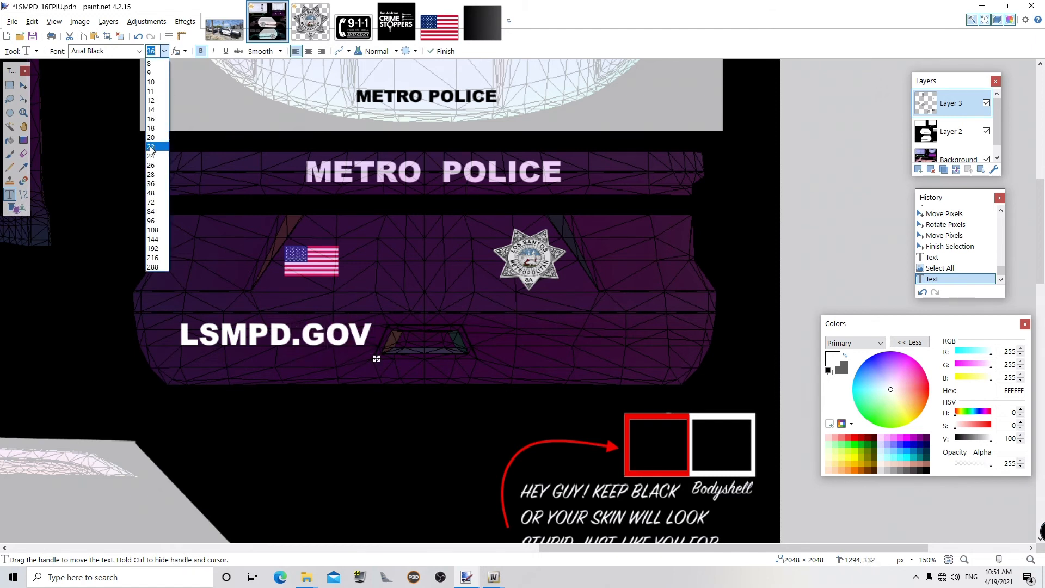
{"action": "left_click", "coordinate": [159, 155]}
{"action": "left_click_drag", "start_coordinate": [301, 350], "coordinate": [286, 374]}
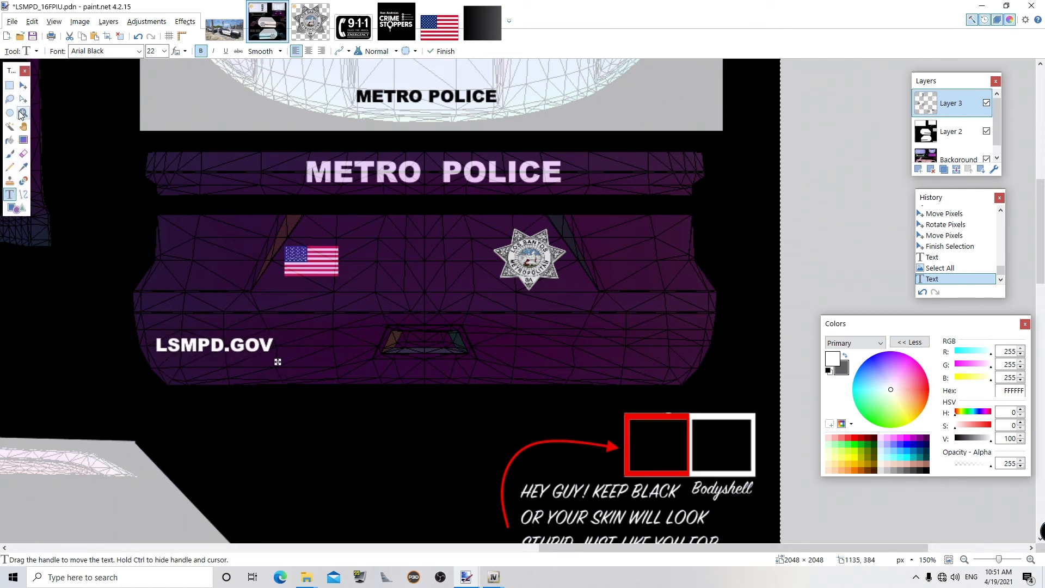
{"action": "left_click", "coordinate": [9, 85]}
{"action": "left_click", "coordinate": [221, 251]}
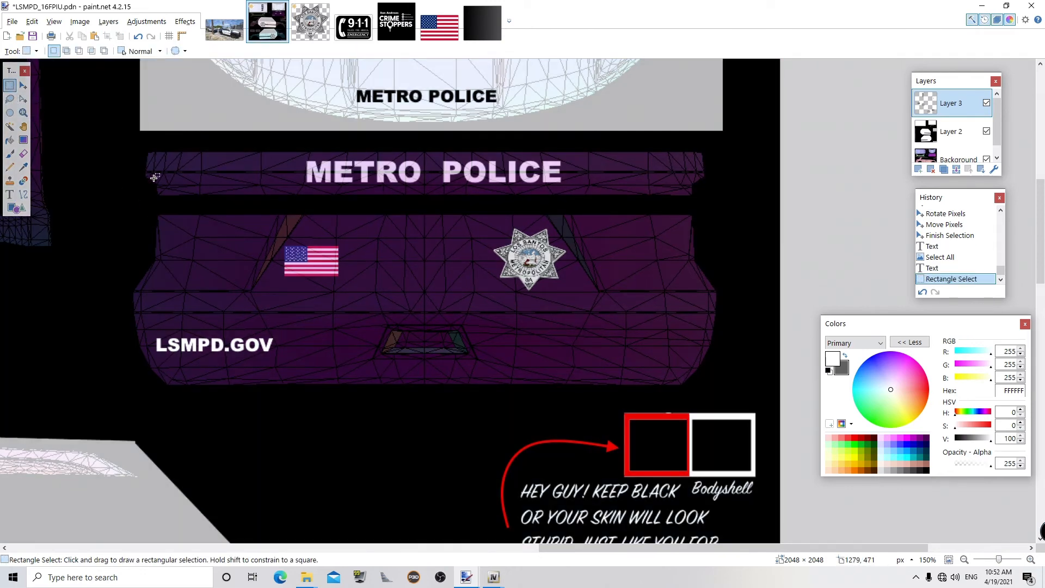
- Add the white text 1625 in bold Arial Black 22 at the rear panel's lower right on Layer 3, and save the file
{"action": "left_click", "coordinate": [11, 194]}
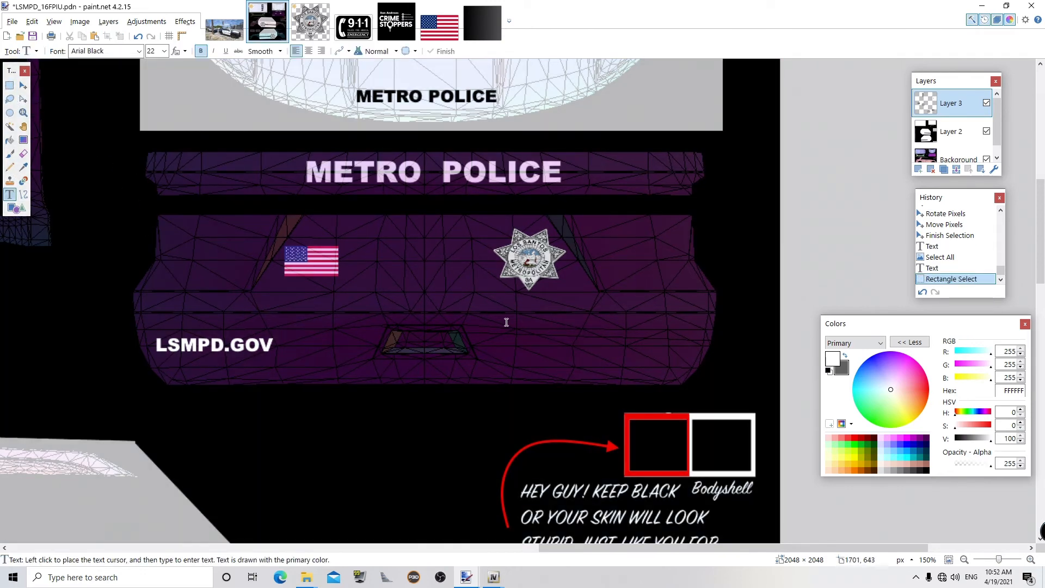
{"action": "left_click", "coordinate": [592, 337]}
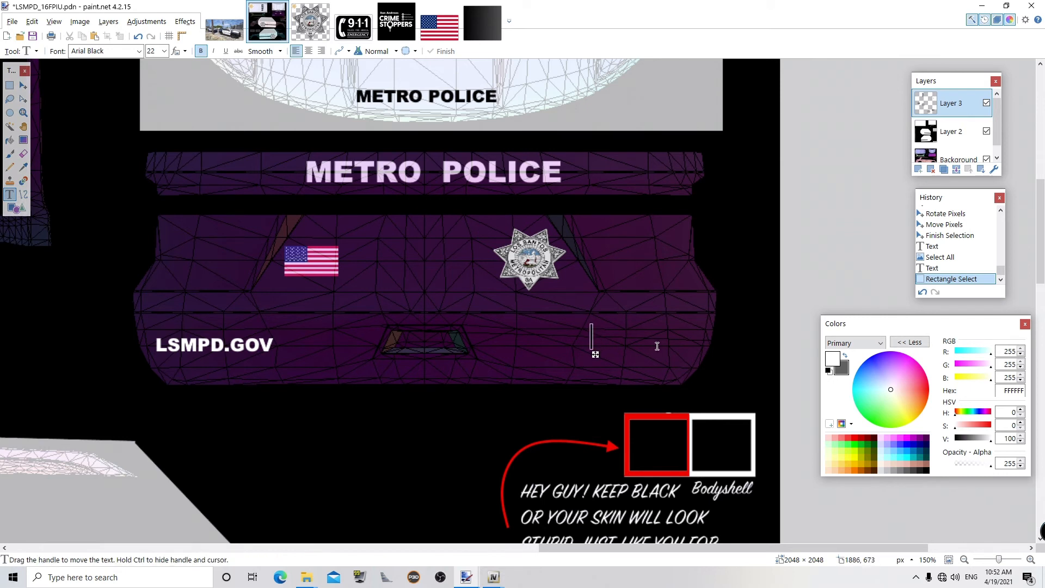
{"action": "type", "text": "1625"}
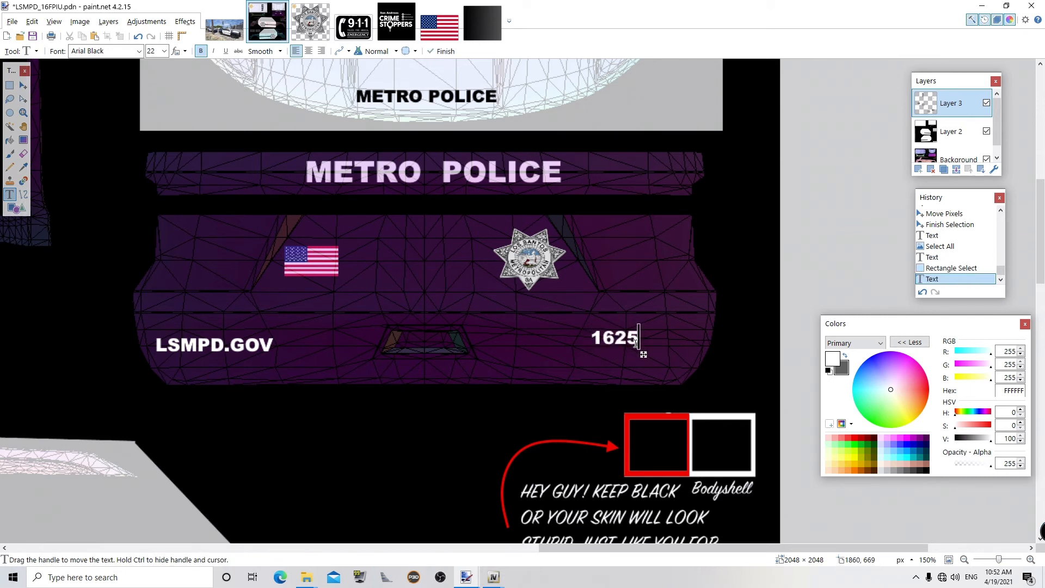
{"action": "left_click_drag", "start_coordinate": [645, 357], "coordinate": [683, 373]}
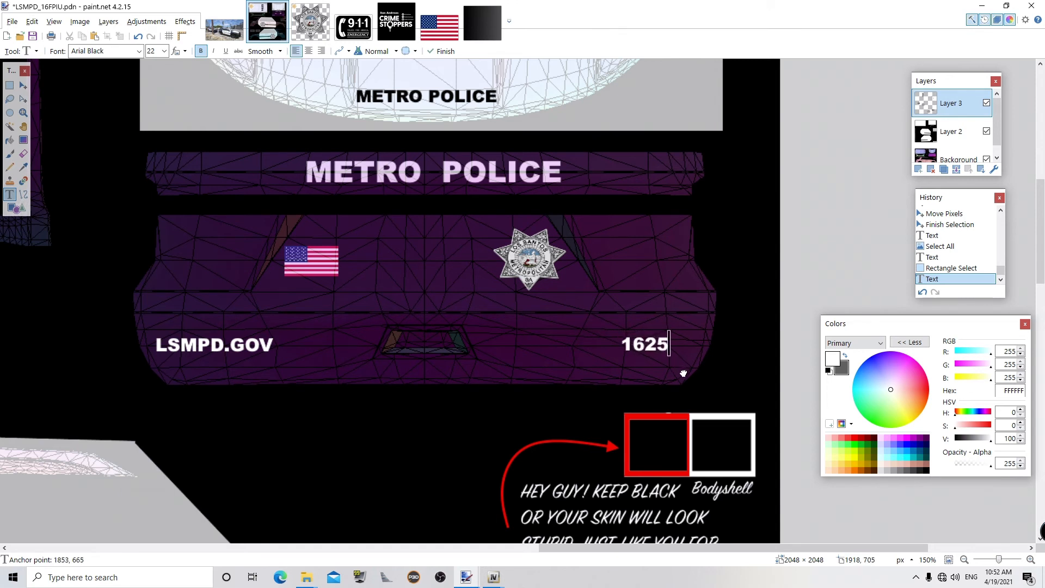
{"action": "key", "text": "s"}
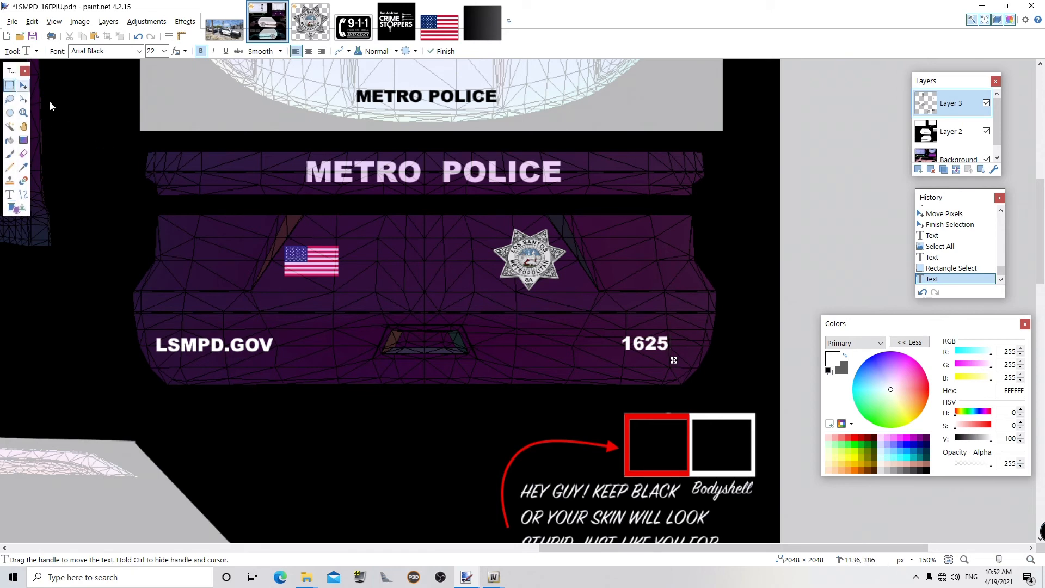
{"action": "key", "text": "ctrl+s"}
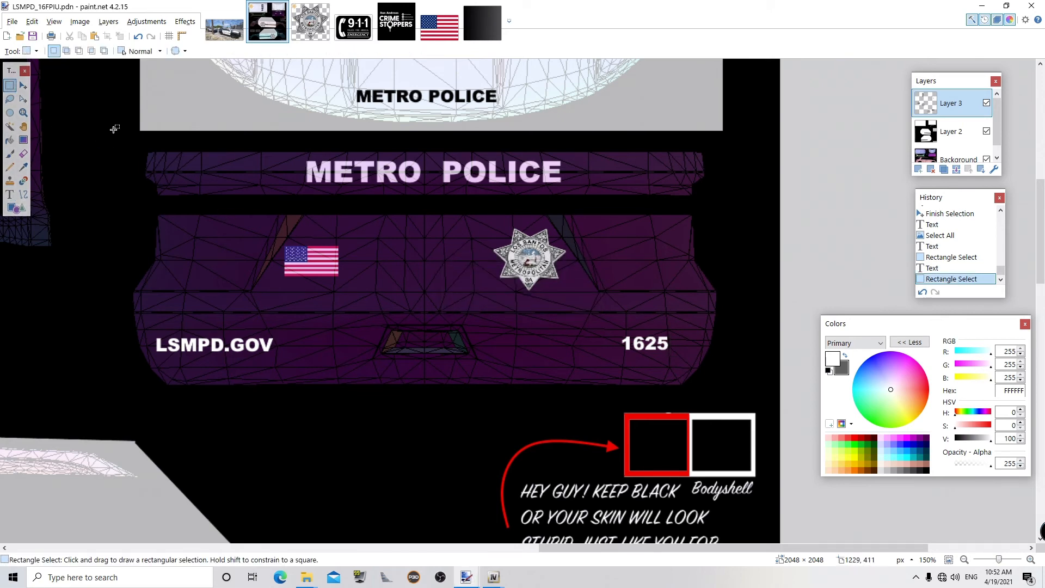
- Rotate the LOS SANTOS METROPOLITAN text on the teal side's door stripe by about 0.36° to follow the stripe
{"action": "left_click", "coordinate": [24, 112]}
{"action": "right_click", "coordinate": [370, 215]}
{"action": "right_click", "coordinate": [370, 215]}
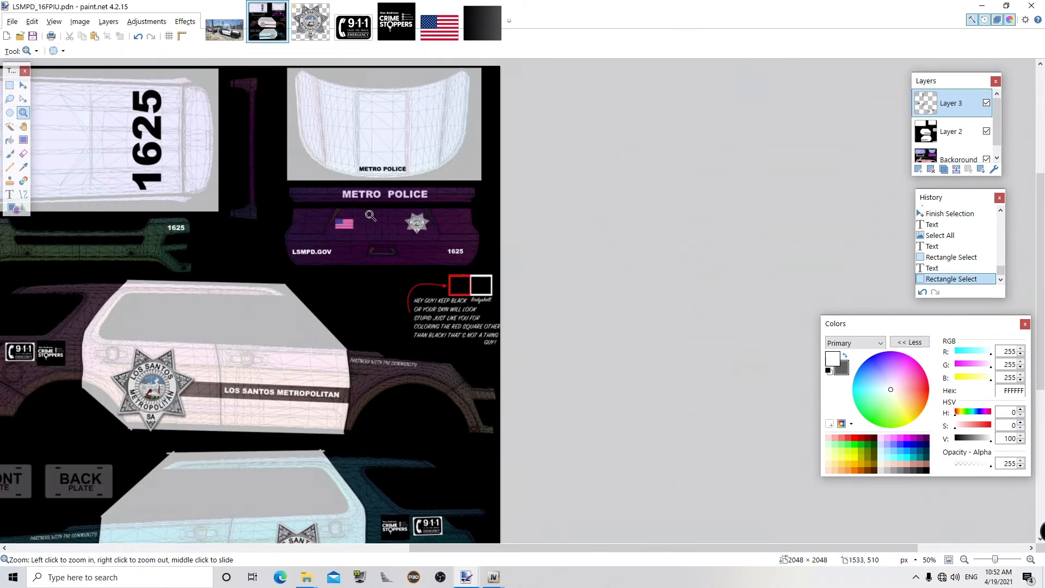
{"action": "left_click_drag", "start_coordinate": [1041, 275], "coordinate": [1042, 315]}
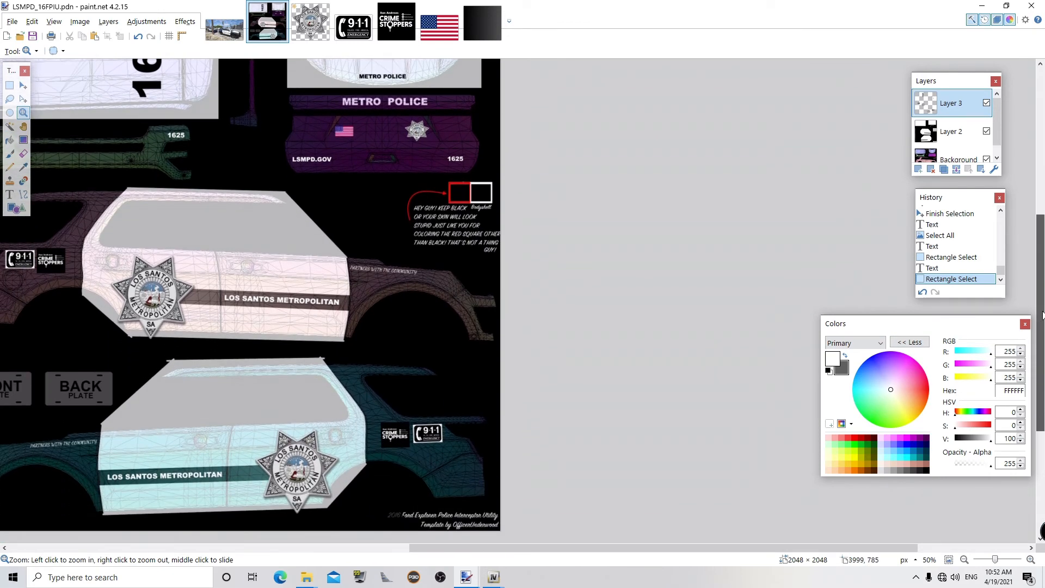
{"action": "left_click", "coordinate": [175, 485]}
{"action": "left_click", "coordinate": [174, 485]}
{"action": "left_click", "coordinate": [175, 485]}
{"action": "left_click", "coordinate": [174, 485]}
{"action": "left_click", "coordinate": [174, 485]}
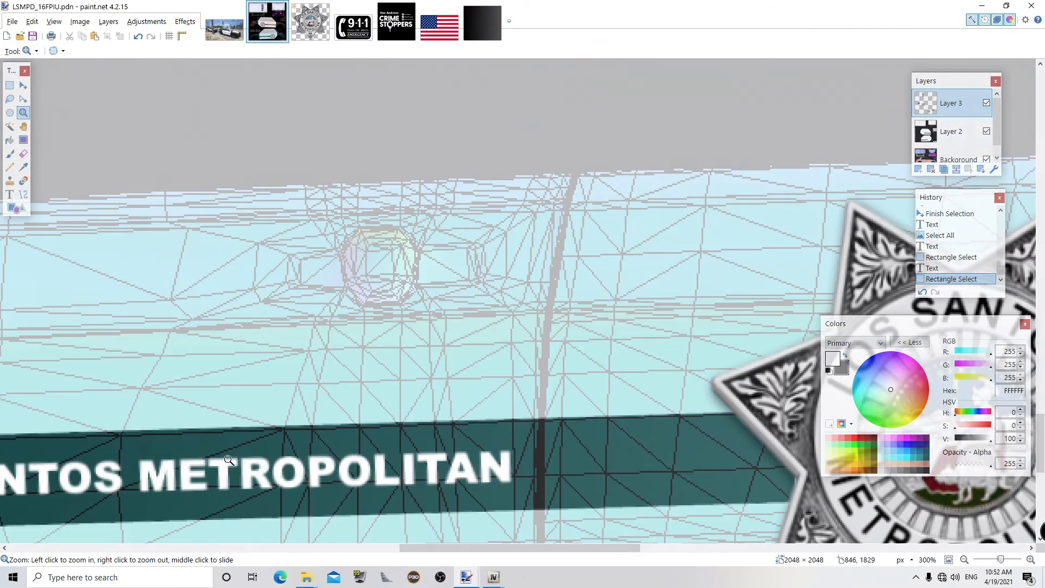
{"action": "right_click", "coordinate": [228, 460]}
{"action": "right_click", "coordinate": [228, 460]}
{"action": "right_click", "coordinate": [228, 460]}
{"action": "left_click", "coordinate": [201, 467]}
{"action": "left_click", "coordinate": [200, 467]}
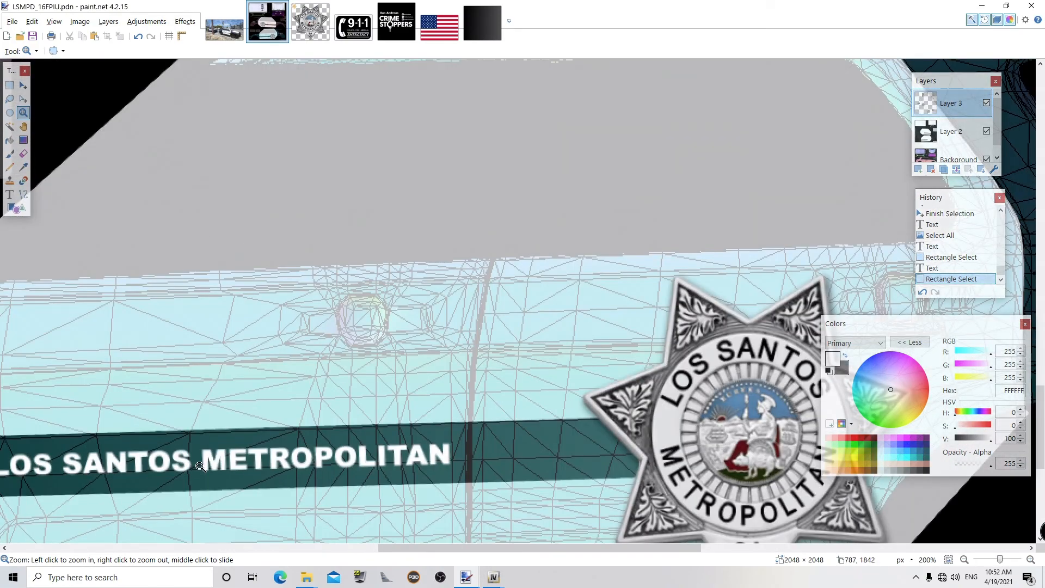
{"action": "right_click", "coordinate": [202, 465]}
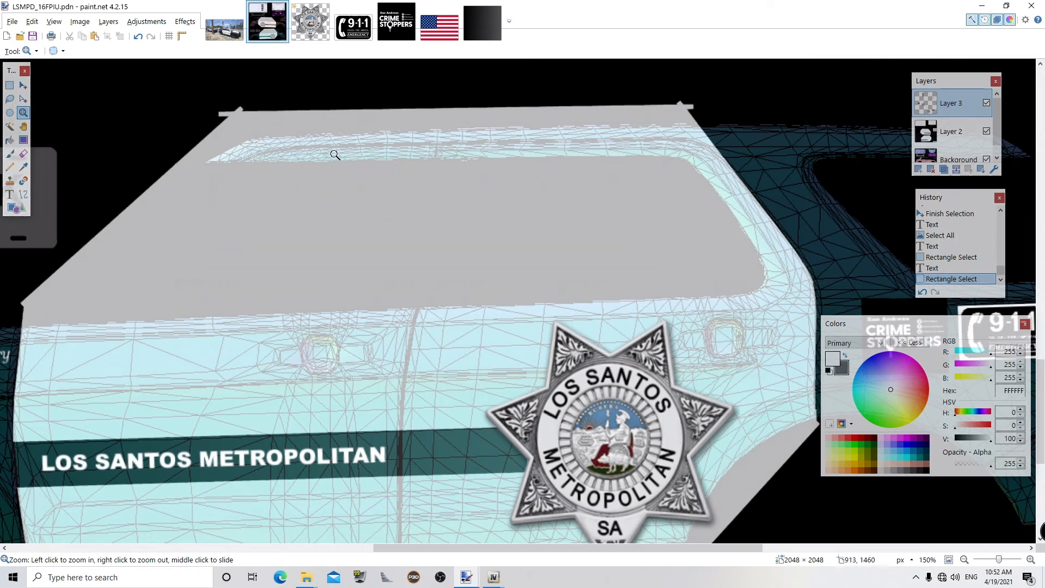
{"action": "left_click", "coordinate": [10, 85]}
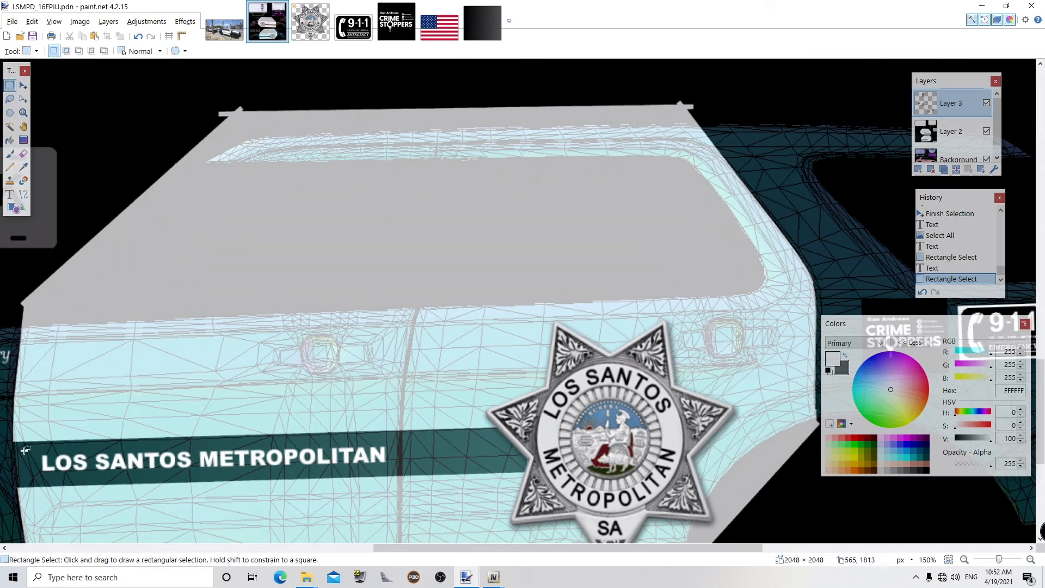
{"action": "left_click_drag", "start_coordinate": [42, 455], "coordinate": [398, 482]}
{"action": "left_click", "coordinate": [234, 472]}
{"action": "left_click_drag", "start_coordinate": [36, 451], "coordinate": [391, 473]}
{"action": "left_click", "coordinate": [23, 85]}
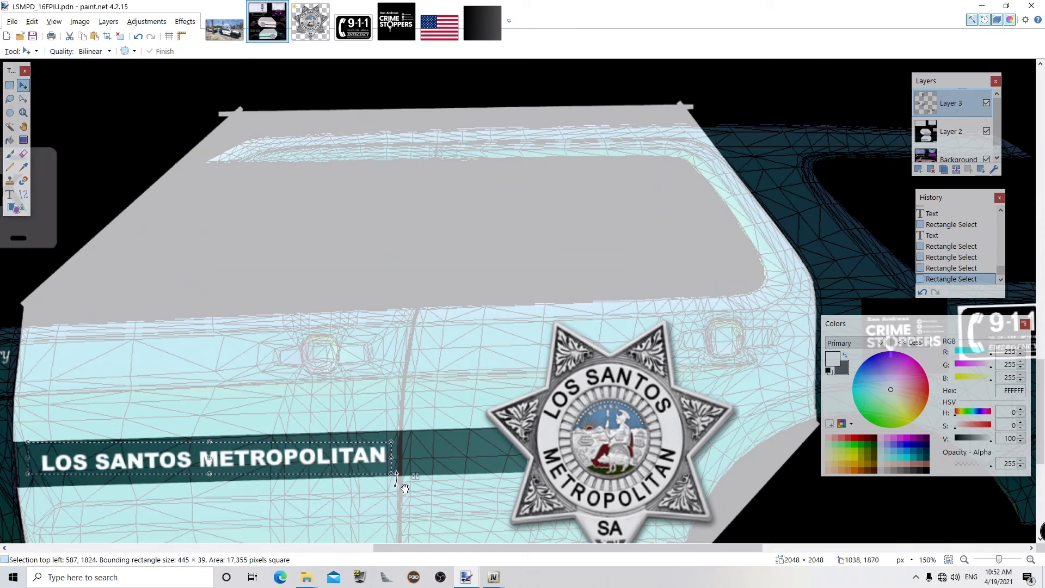
{"action": "left_click_drag", "start_coordinate": [395, 478], "coordinate": [402, 479]}
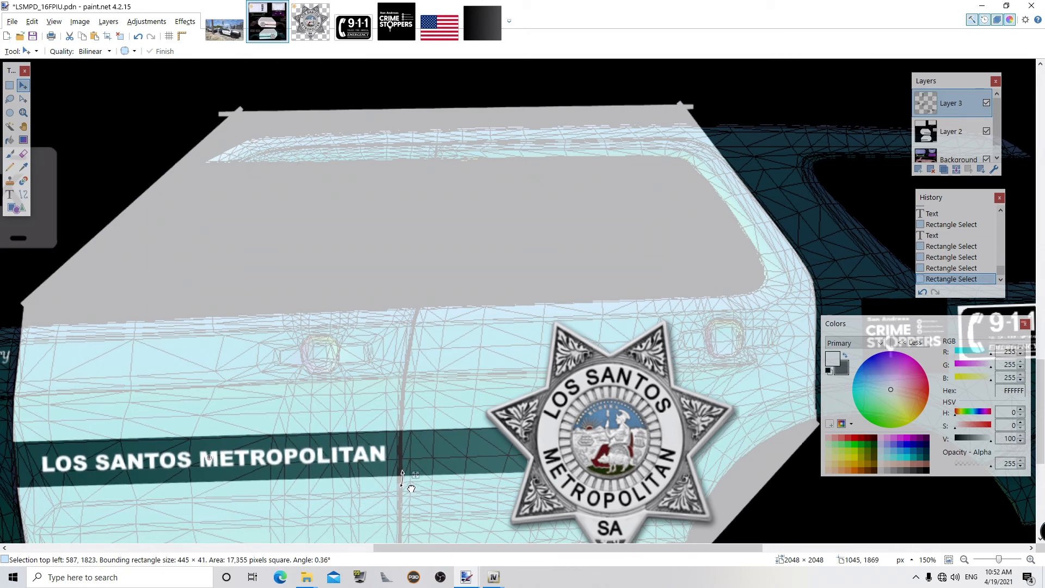
{"action": "left_click_drag", "start_coordinate": [401, 478], "coordinate": [402, 479]}
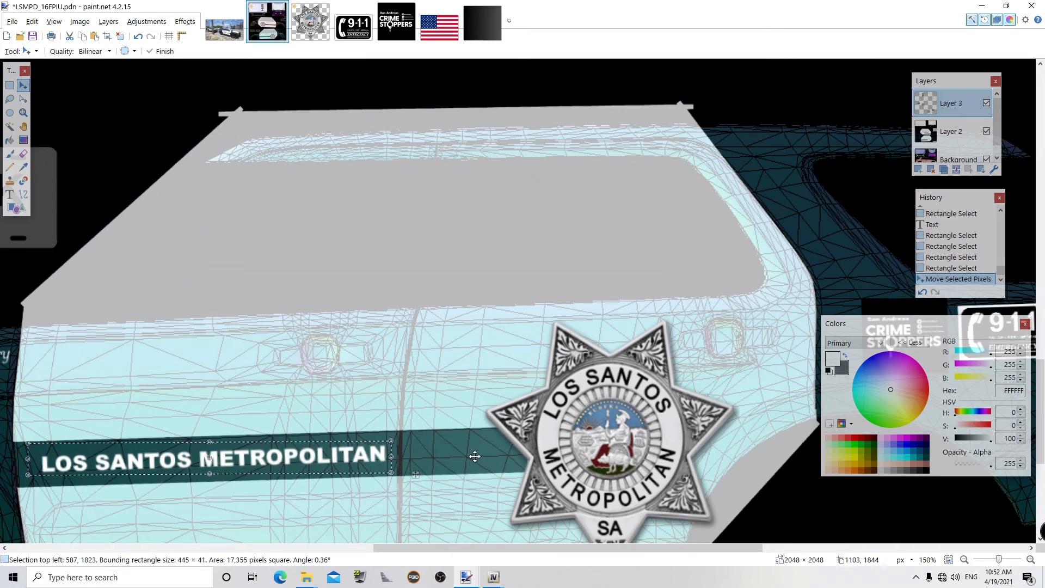
- Rotate the LOS SANTOS METROPOLITAN text on the pink side's door stripe by about 0.40° and finish the placement
{"action": "left_click_drag", "start_coordinate": [1042, 401], "coordinate": [1042, 323]}
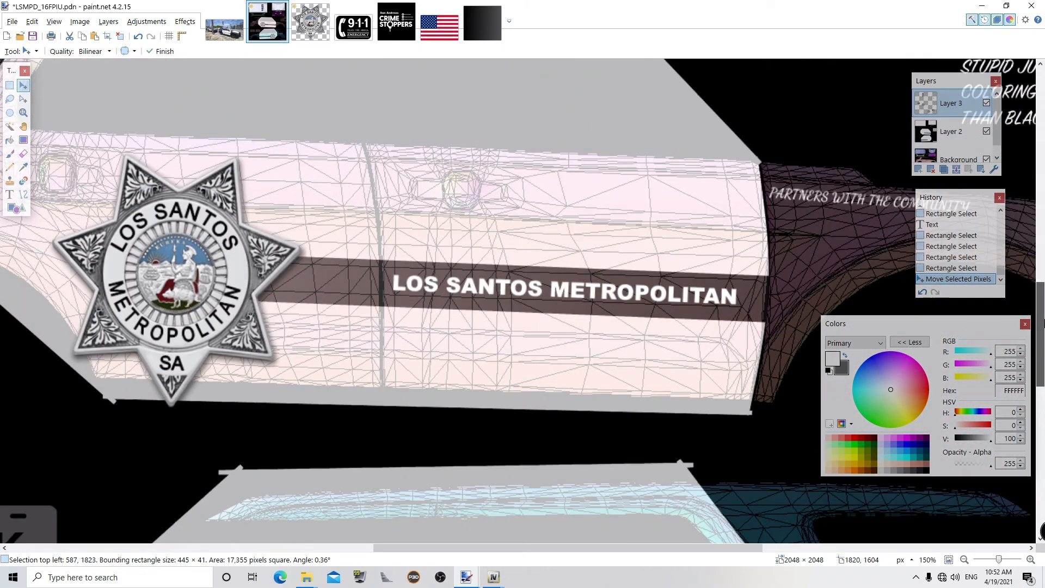
{"action": "left_click_drag", "start_coordinate": [1044, 324], "coordinate": [1044, 325]}
{"action": "left_click", "coordinate": [481, 319]}
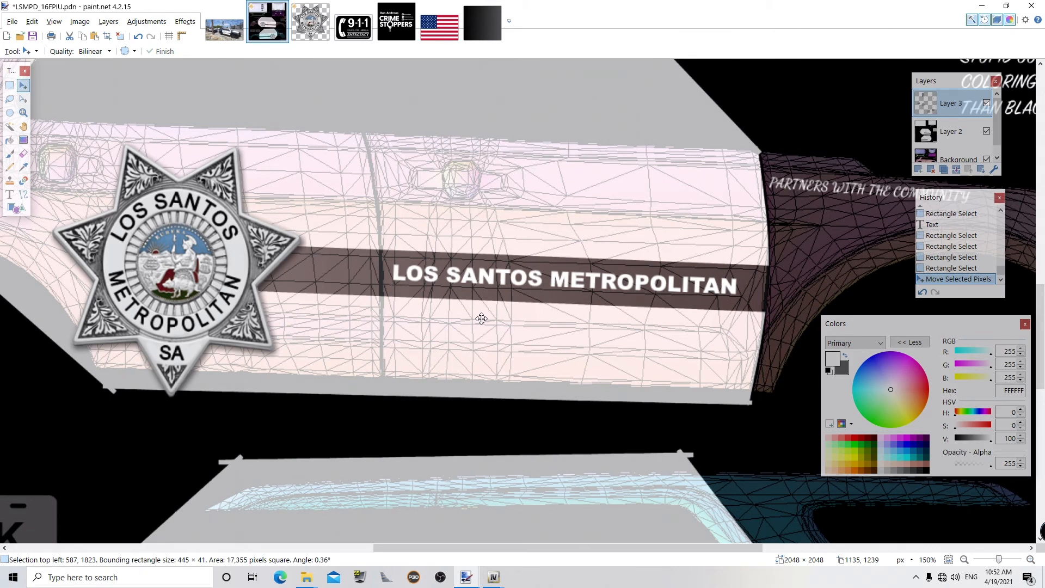
{"action": "left_click", "coordinate": [9, 85]}
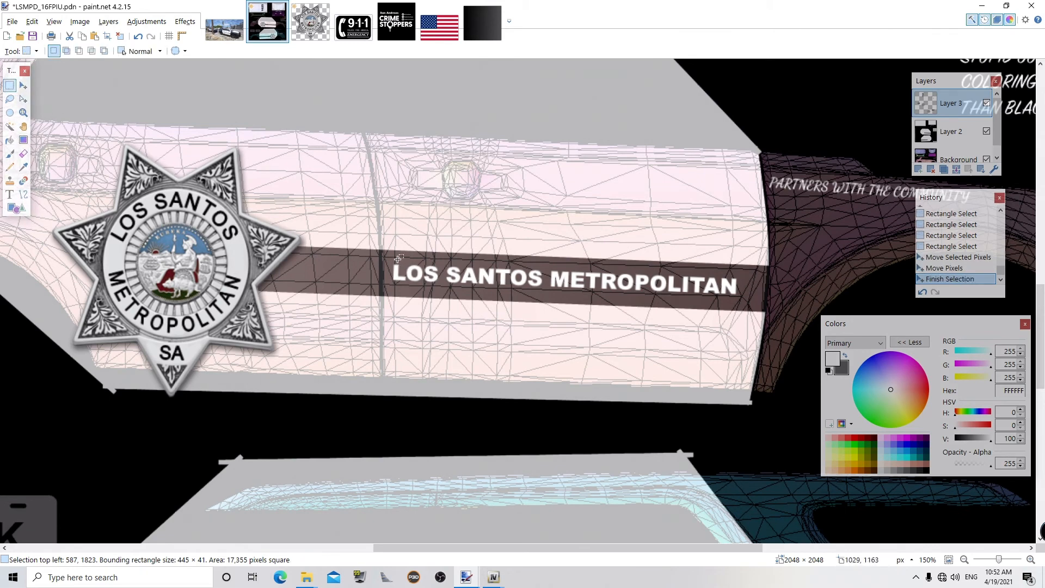
{"action": "left_click_drag", "start_coordinate": [383, 263], "coordinate": [747, 327]}
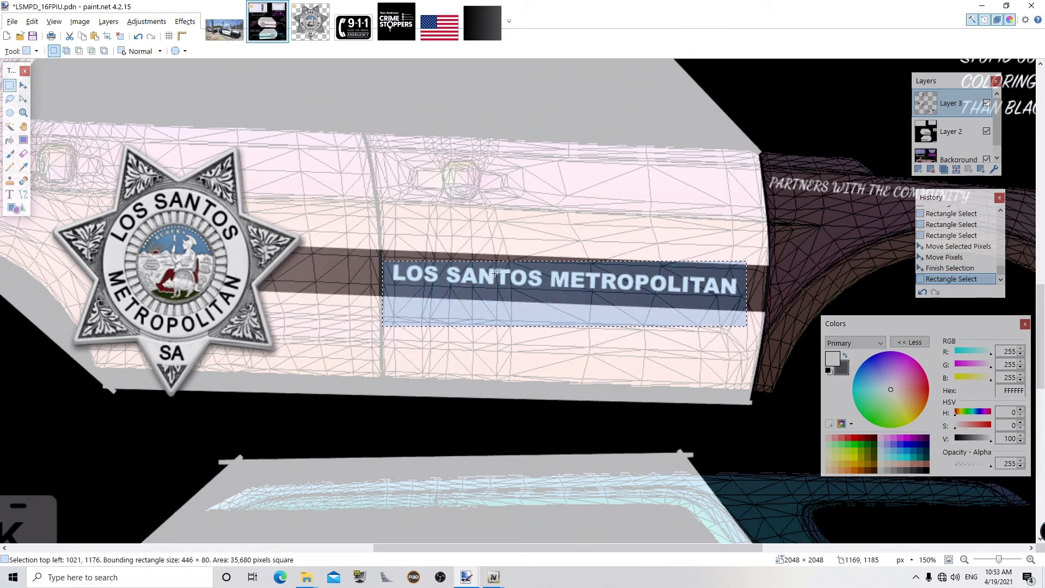
{"action": "left_click", "coordinate": [23, 85]}
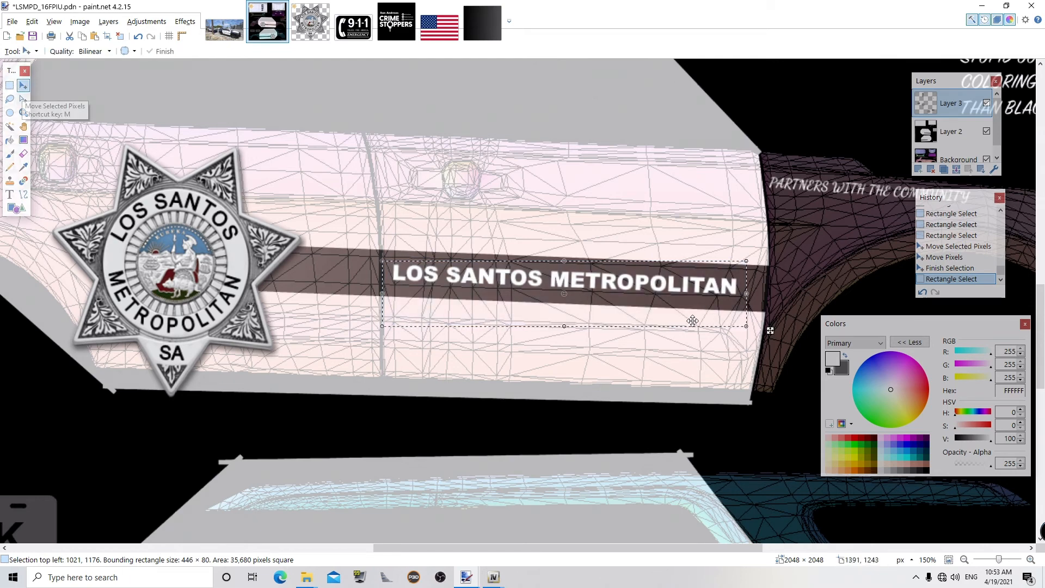
{"action": "left_click_drag", "start_coordinate": [757, 335], "coordinate": [760, 335]}
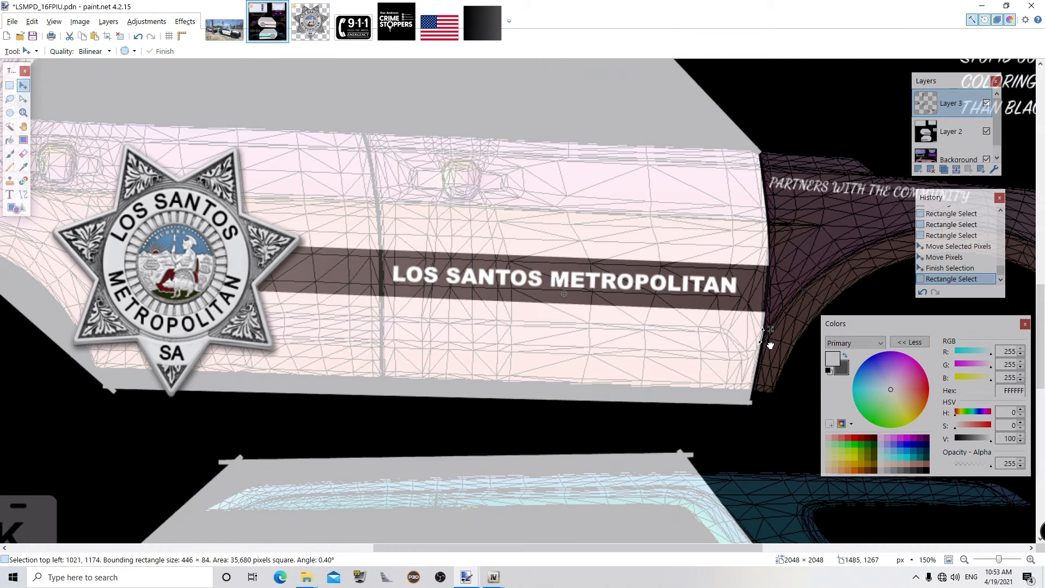
{"action": "left_click_drag", "start_coordinate": [761, 335], "coordinate": [761, 335]}
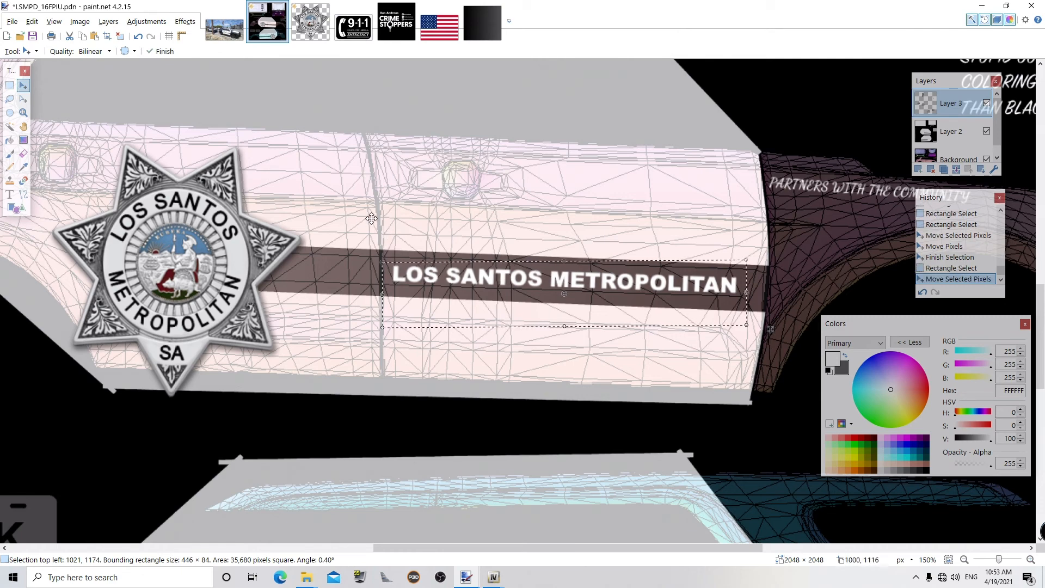
{"action": "left_click", "coordinate": [8, 86]}
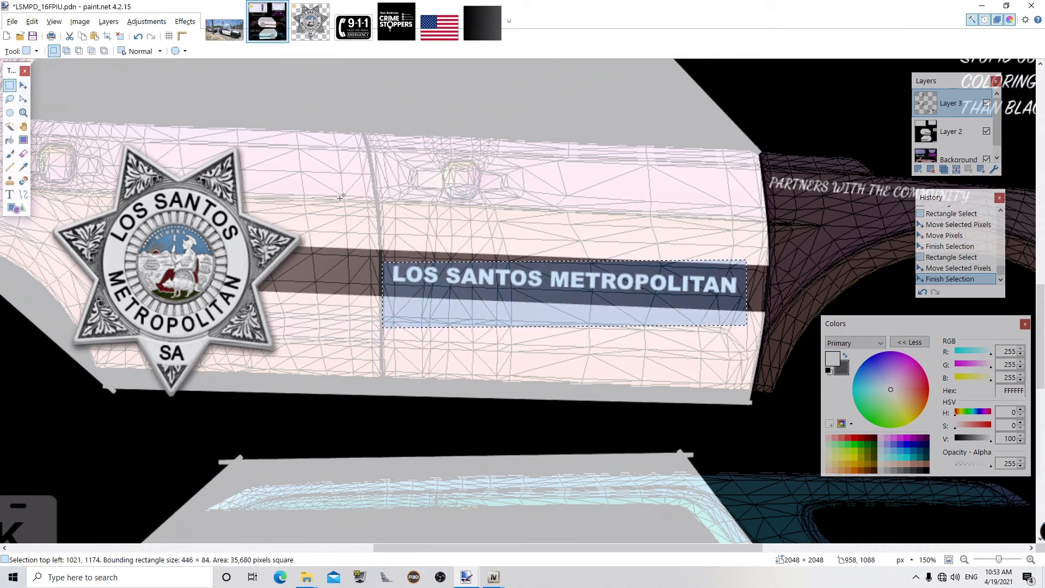
- Clear the selection around the stripe text and save the livery file
{"action": "left_click", "coordinate": [25, 112]}
{"action": "right_click", "coordinate": [326, 228]}
{"action": "right_click", "coordinate": [326, 229]}
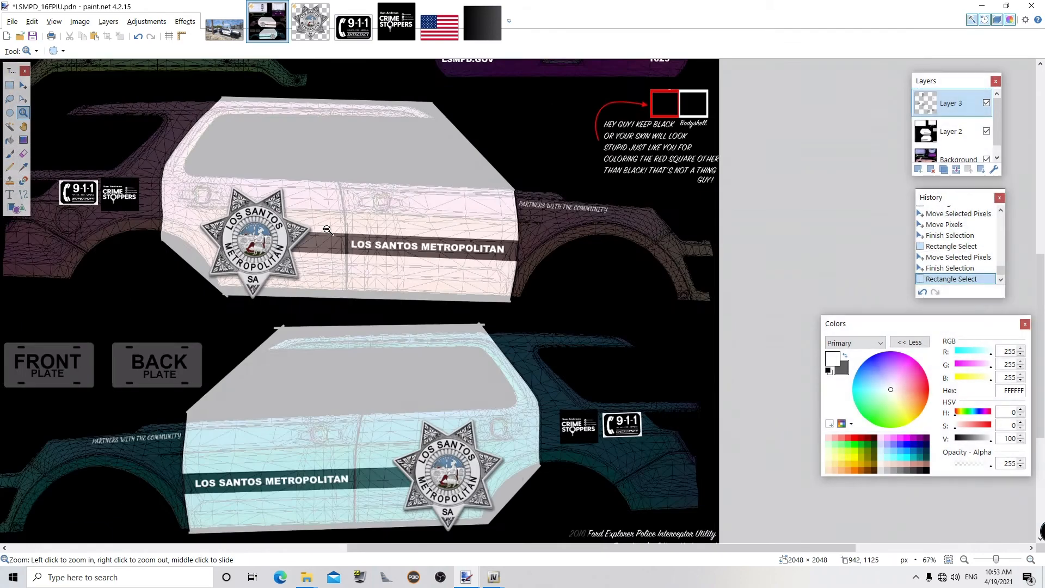
{"action": "right_click", "coordinate": [328, 230]}
{"action": "key", "text": "ctrl+s"}
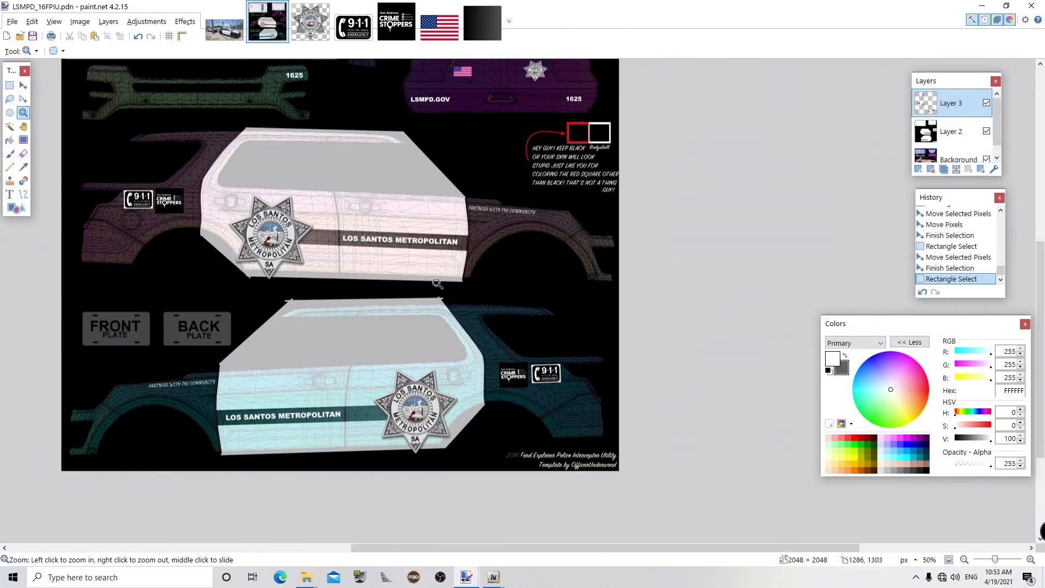
- Set Layer 2's opacity to 255 so it fully covers the template wireframe
{"action": "left_click_drag", "start_coordinate": [1040, 354], "coordinate": [1043, 212]}
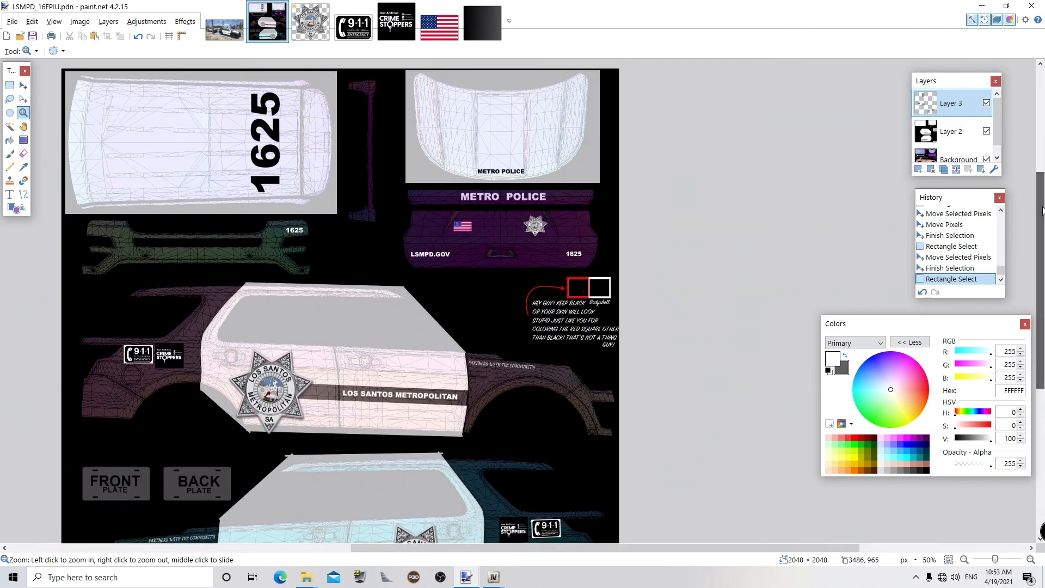
{"action": "double_click", "coordinate": [932, 132]}
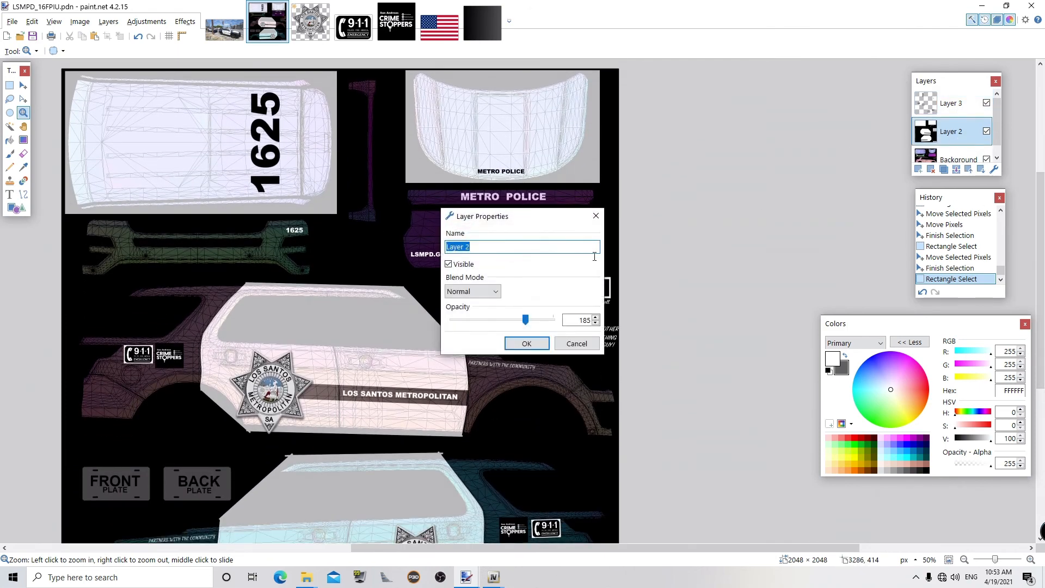
{"action": "left_click_drag", "start_coordinate": [525, 321], "coordinate": [555, 321]}
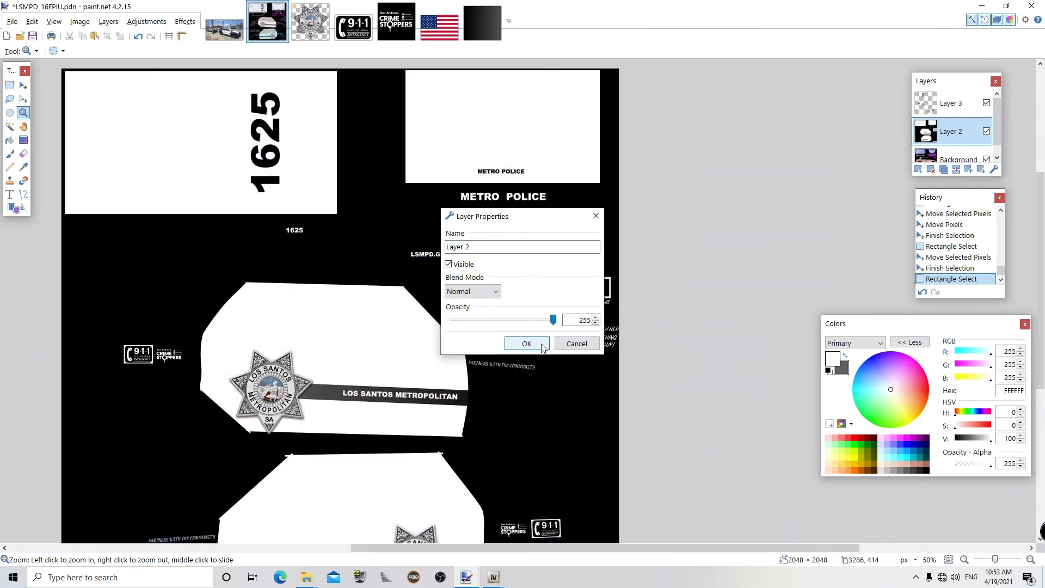
{"action": "left_click", "coordinate": [543, 345]}
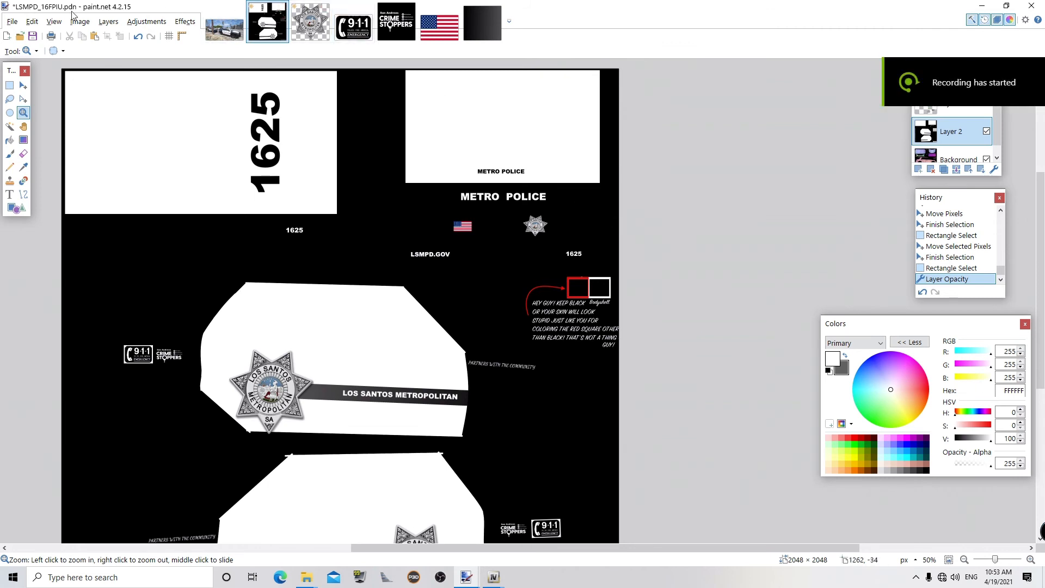
- Save all open images, cancel the save configuration for badge.png, and return to the LSMPD_16FPIU image
{"action": "left_click", "coordinate": [12, 22]}
{"action": "left_click", "coordinate": [33, 117]}
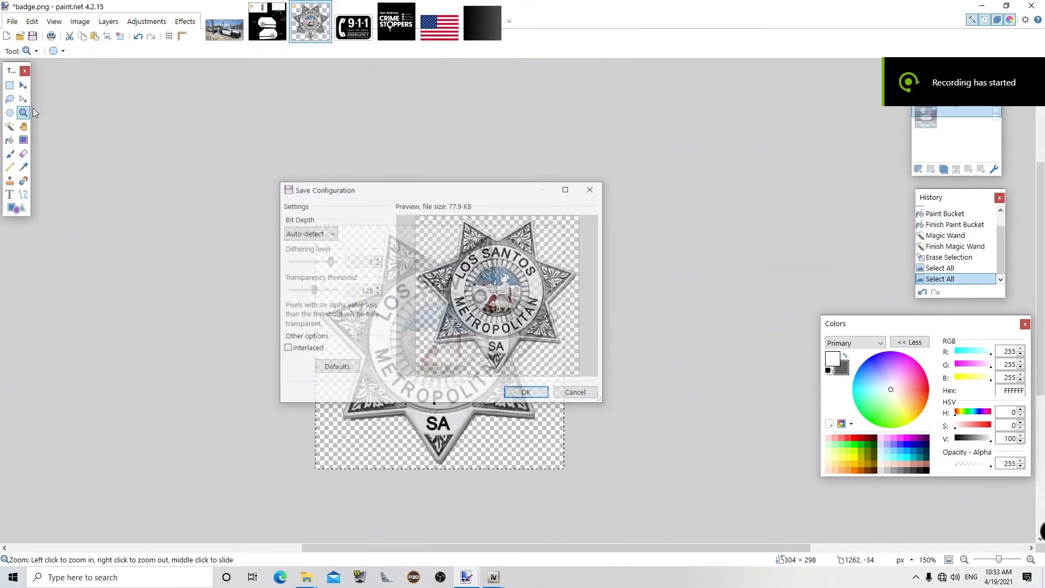
{"action": "left_click", "coordinate": [590, 395]}
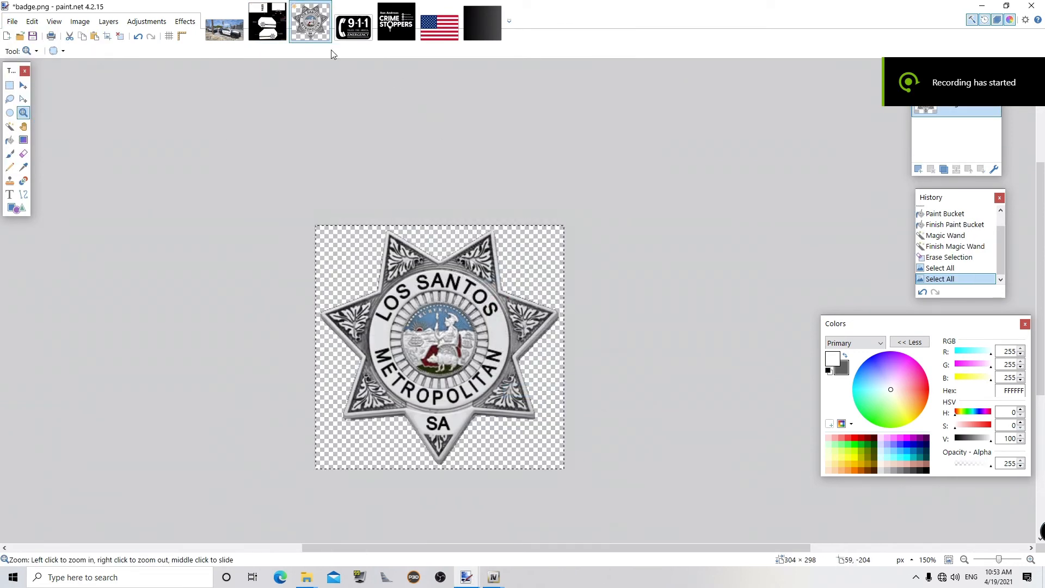
{"action": "left_click", "coordinate": [269, 33]}
- Start saving a copy of the LSMPD_16FPIU livery and browse to the 16FPIU folder inside PROJECTS, FINISHED, LSPD
{"action": "left_click", "coordinate": [12, 22]}
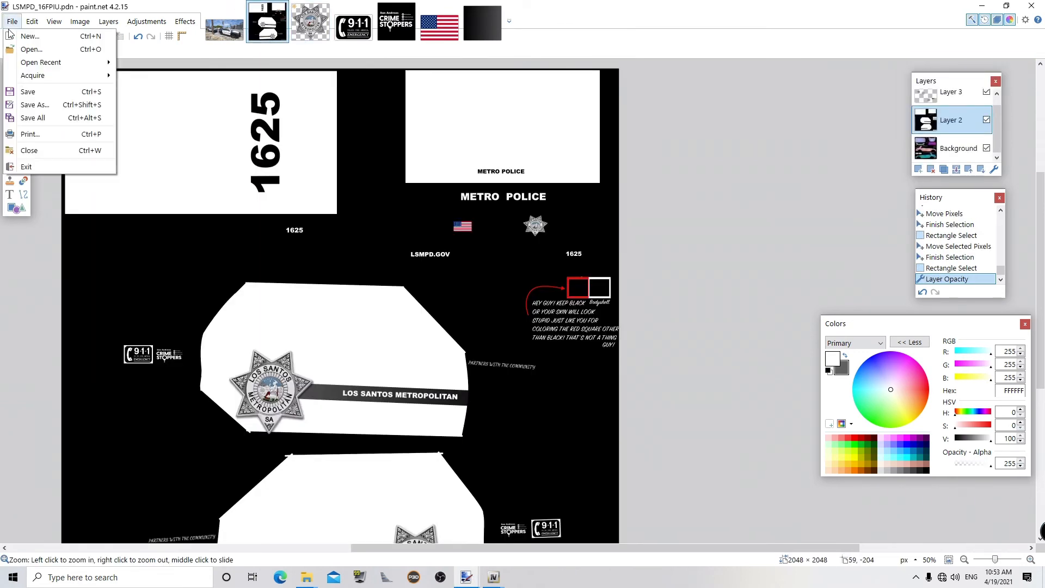
{"action": "left_click", "coordinate": [32, 116]}
{"action": "double_click", "coordinate": [469, 130]}
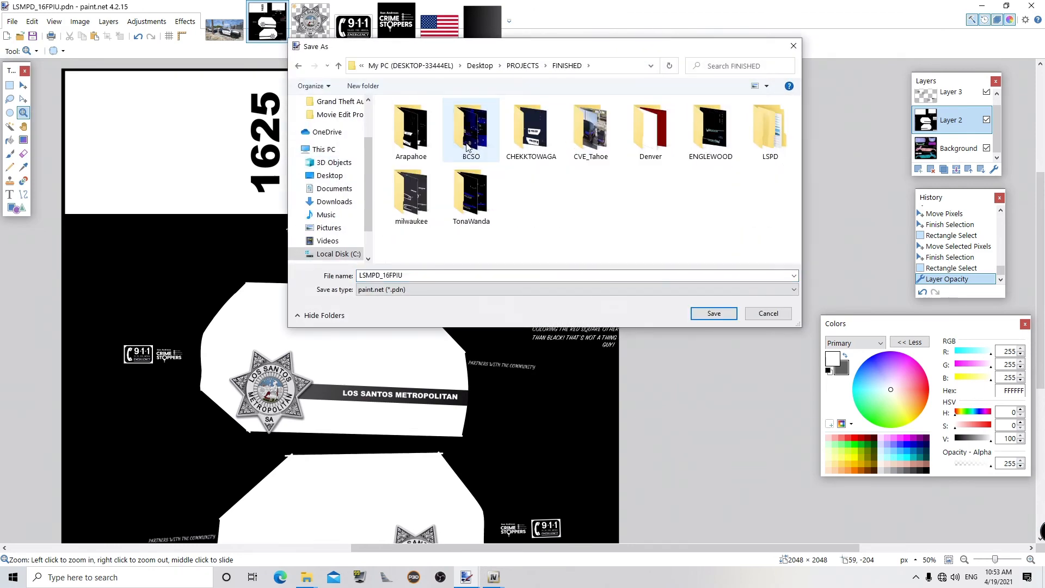
{"action": "double_click", "coordinate": [766, 132]}
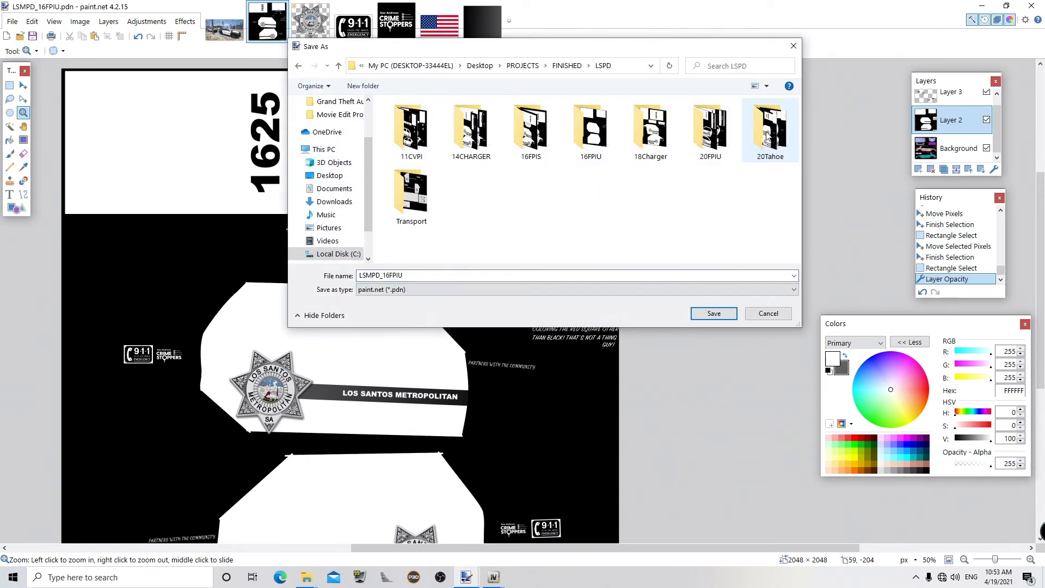
{"action": "double_click", "coordinate": [609, 142]}
- Save the livery as a flattened PNG over the existing exp_sign1 file, with auto-detected bit depth
{"action": "left_click", "coordinate": [425, 289]}
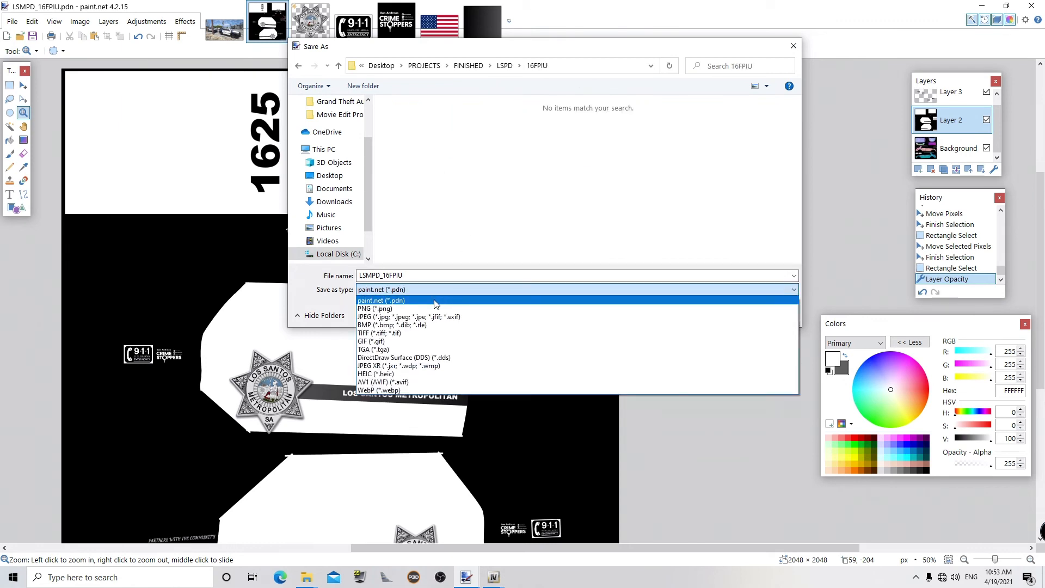
{"action": "left_click", "coordinate": [430, 304]}
{"action": "left_click", "coordinate": [408, 155]}
{"action": "left_click", "coordinate": [714, 313]}
{"action": "left_click", "coordinate": [549, 289]}
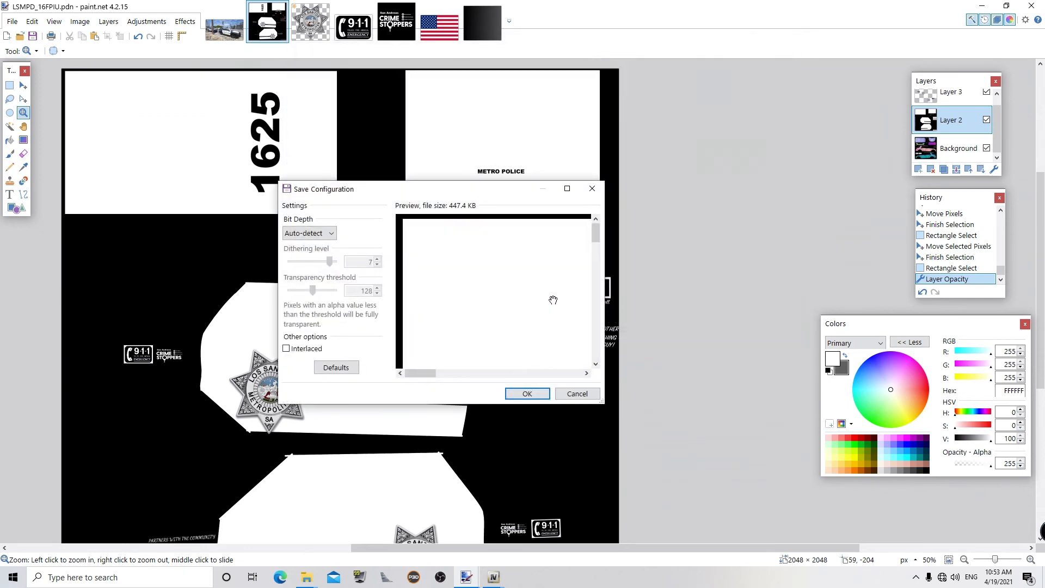
{"action": "left_click", "coordinate": [526, 395]}
{"action": "left_click", "coordinate": [537, 320]}
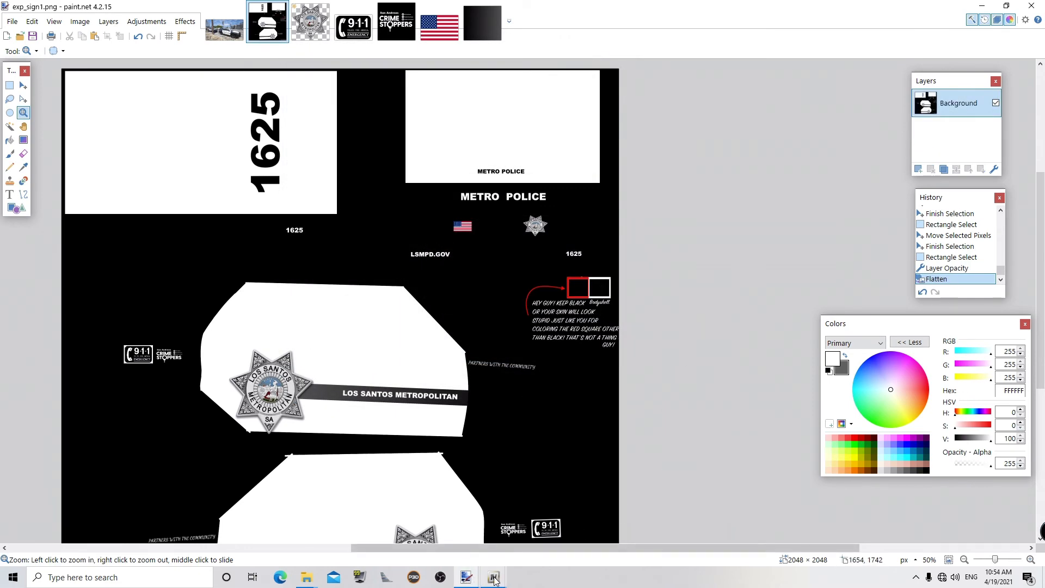
- Switch to the OpenIV Model Viewer, look at the rear of the police.yft vehicle, and close the viewer
{"action": "mouse_move", "coordinate": [493, 577]}
{"action": "left_click", "coordinate": [538, 502]}
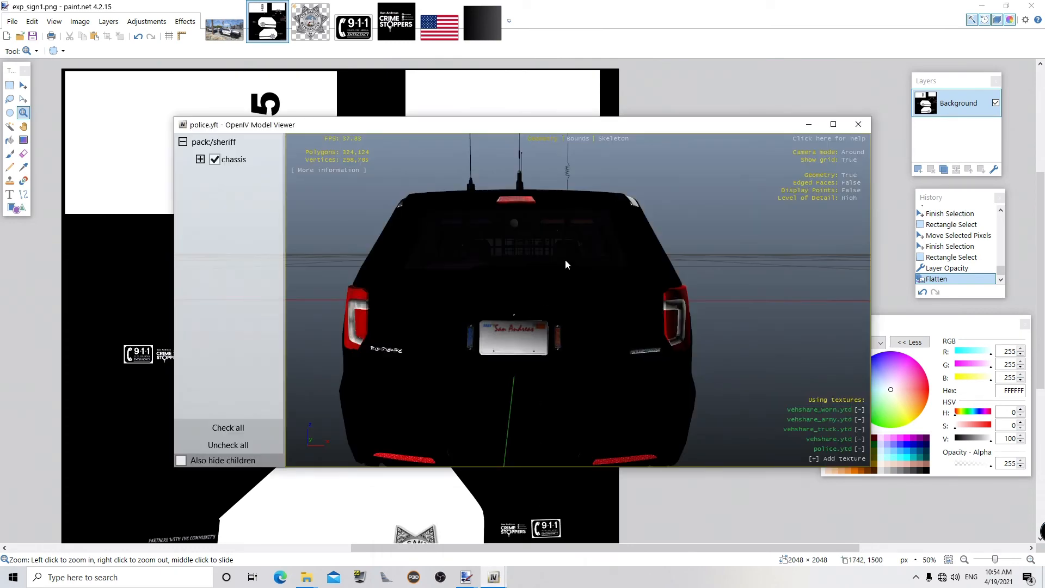
{"action": "left_click_drag", "start_coordinate": [544, 240], "coordinate": [452, 239]}
{"action": "left_click", "coordinate": [858, 124]}
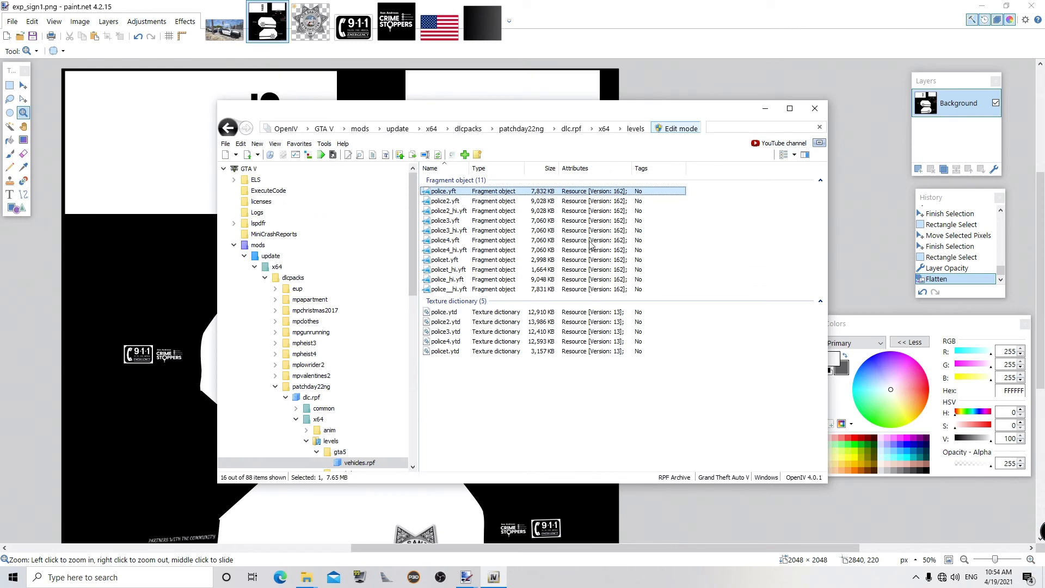
- Open police.ytd, filter its textures by SIGN, replace exp_sign_1 with the exp_sign1 image from the 16FPIU folder, and save
{"action": "double_click", "coordinate": [491, 312]}
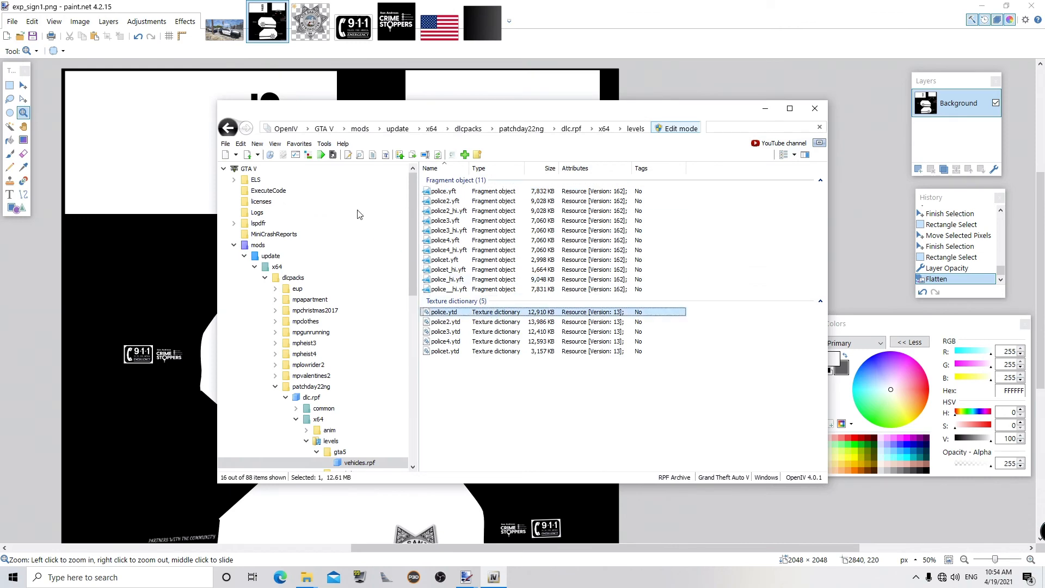
{"action": "type", "text": "SIGN"}
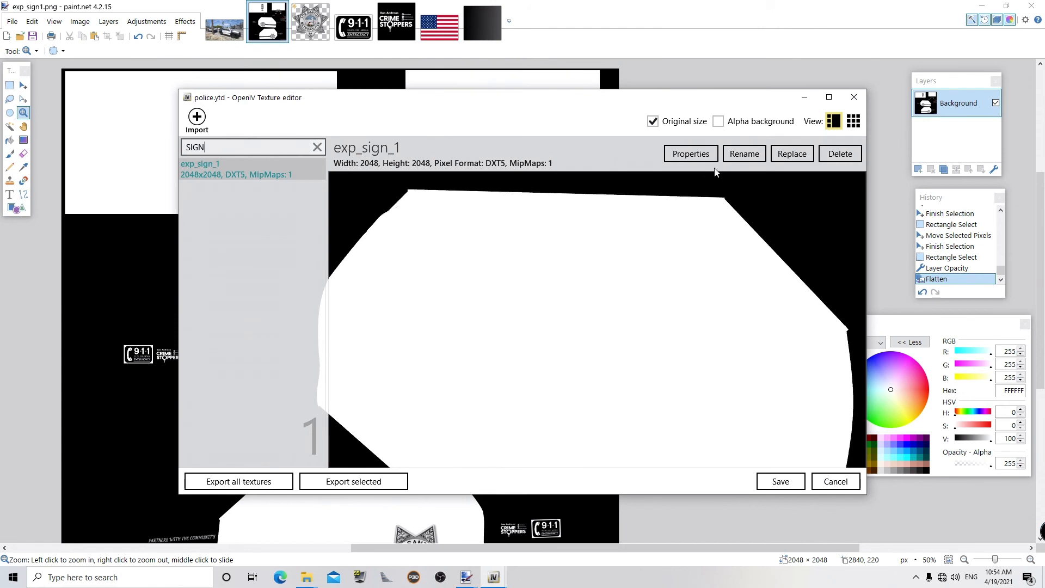
{"action": "left_click", "coordinate": [778, 155]}
{"action": "left_click", "coordinate": [307, 193]}
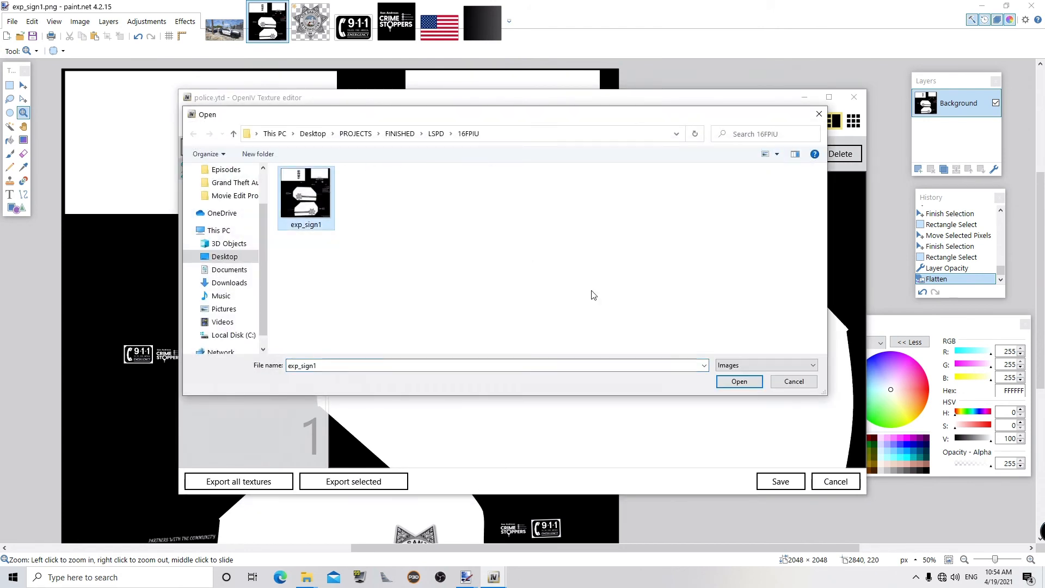
{"action": "left_click", "coordinate": [728, 381]}
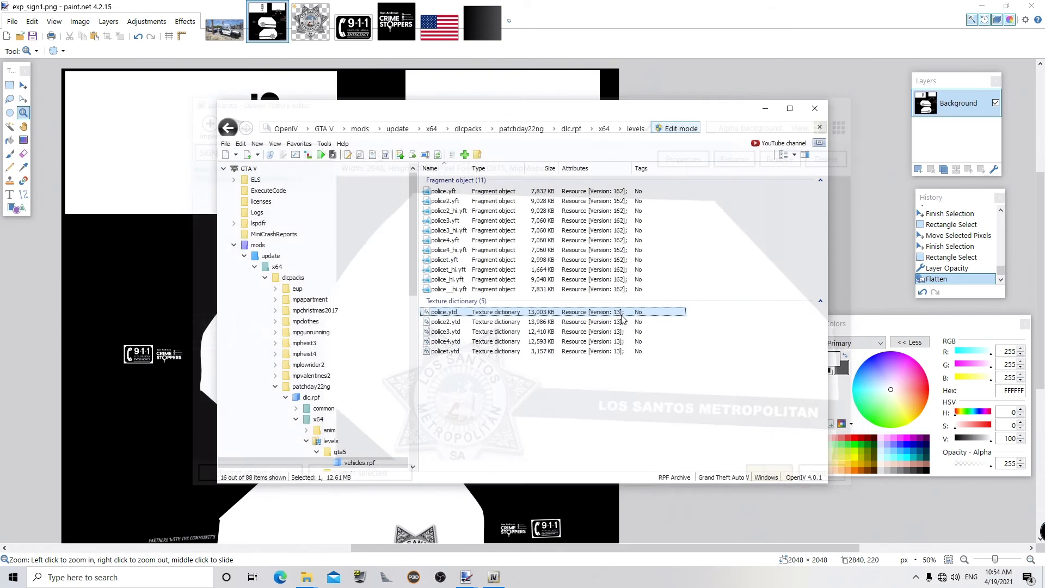
- Open the police.yft model and inspect the livery on its hood, rear and both sides
{"action": "double_click", "coordinate": [520, 193]}
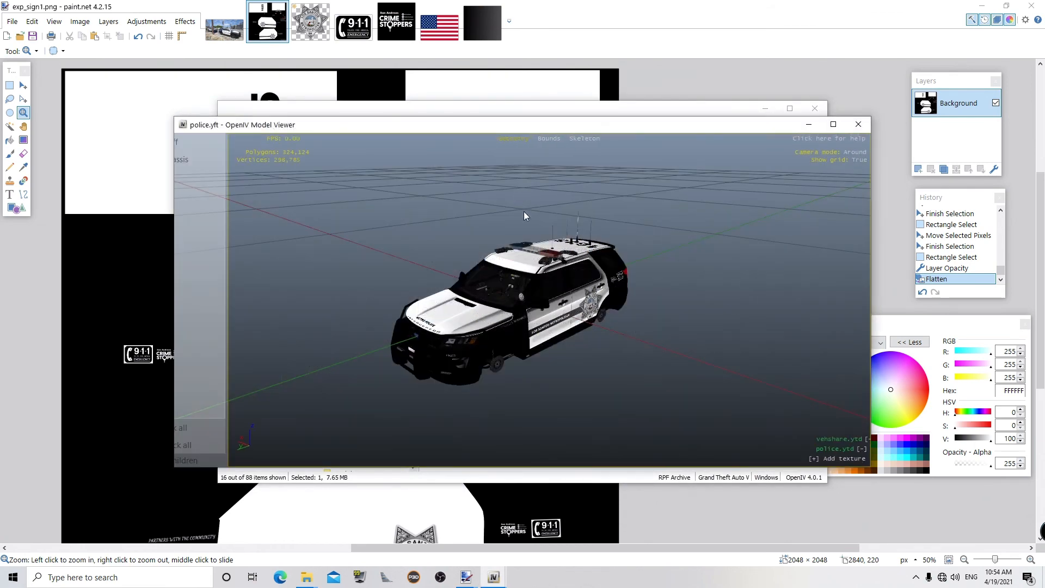
{"action": "scroll", "coordinate": [517, 316], "scroll_direction": "up", "scroll_amount": 5}
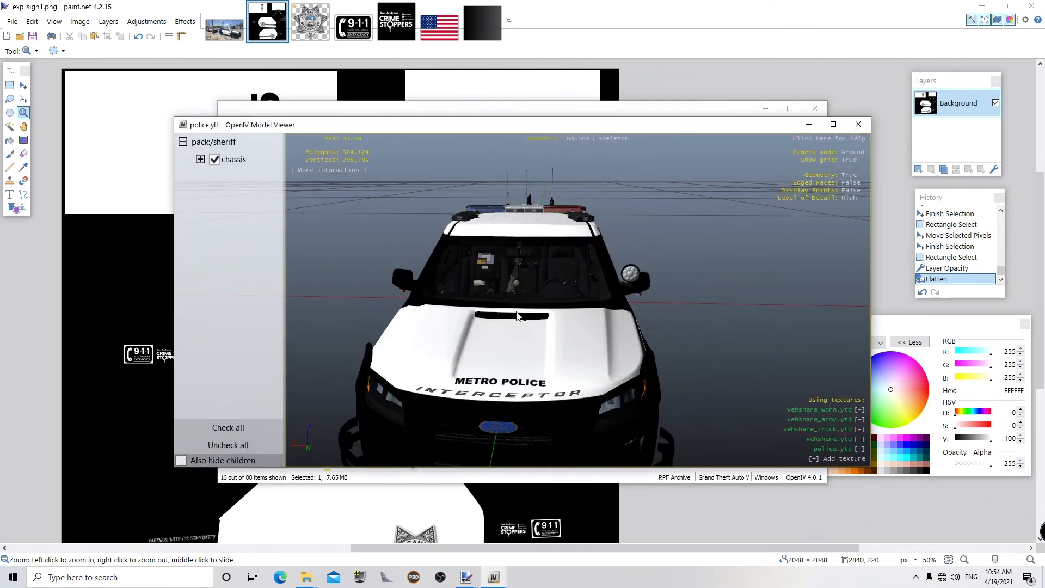
{"action": "scroll", "coordinate": [517, 316], "scroll_direction": "down", "scroll_amount": 1}
{"action": "left_click_drag", "start_coordinate": [517, 316], "coordinate": [291, 285]}
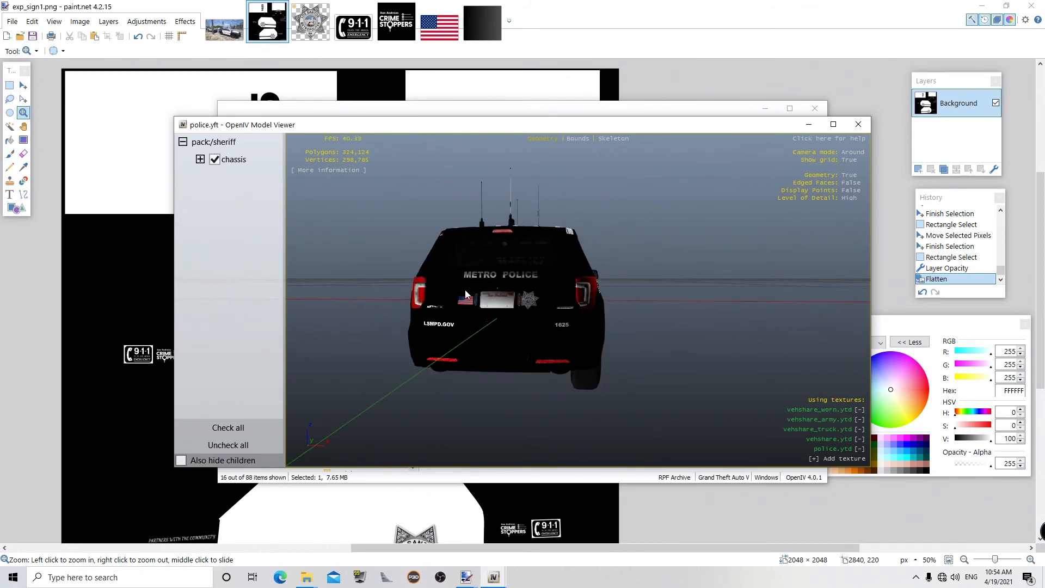
{"action": "scroll", "coordinate": [477, 293], "scroll_direction": "up", "scroll_amount": 2}
{"action": "scroll", "coordinate": [476, 288], "scroll_direction": "down", "scroll_amount": 2}
{"action": "left_click_drag", "start_coordinate": [504, 286], "coordinate": [323, 269]}
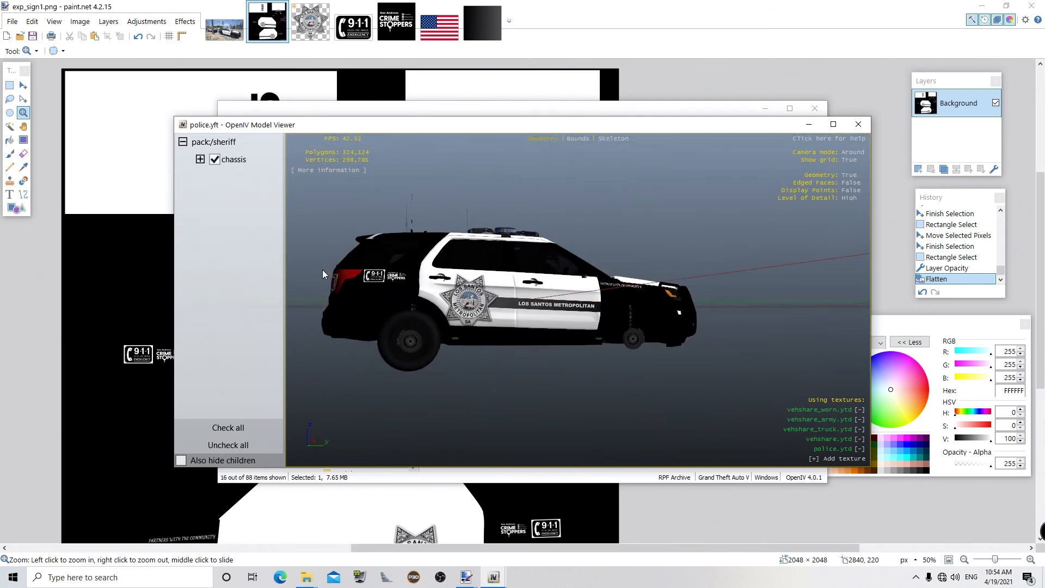
{"action": "scroll", "coordinate": [531, 278], "scroll_direction": "up", "scroll_amount": 2}
{"action": "left_click_drag", "start_coordinate": [531, 277], "coordinate": [644, 309]}
{"action": "scroll", "coordinate": [644, 309], "scroll_direction": "down", "scroll_amount": 3}
{"action": "left_click_drag", "start_coordinate": [462, 247], "coordinate": [637, 281]}
{"action": "left_click_drag", "start_coordinate": [505, 277], "coordinate": [638, 285]}
{"action": "scroll", "coordinate": [638, 285], "scroll_direction": "down", "scroll_amount": 2}
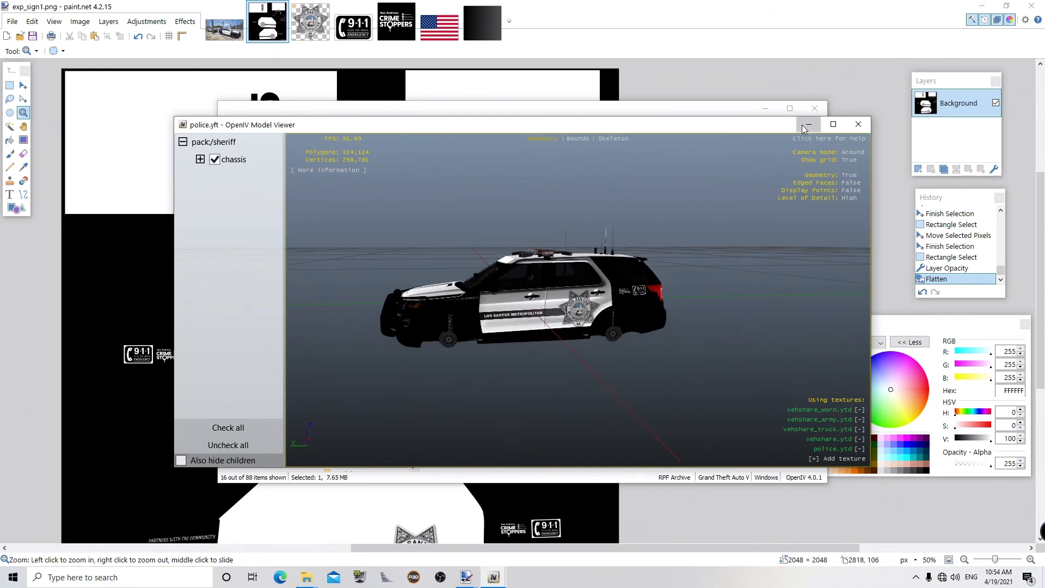
- Minimize the model viewer, OpenIV, paint.net and the Desktop videos folder, and close the Grand Theft Auto V screenshots folder
{"action": "left_click", "coordinate": [806, 125]}
{"action": "left_click", "coordinate": [774, 111]}
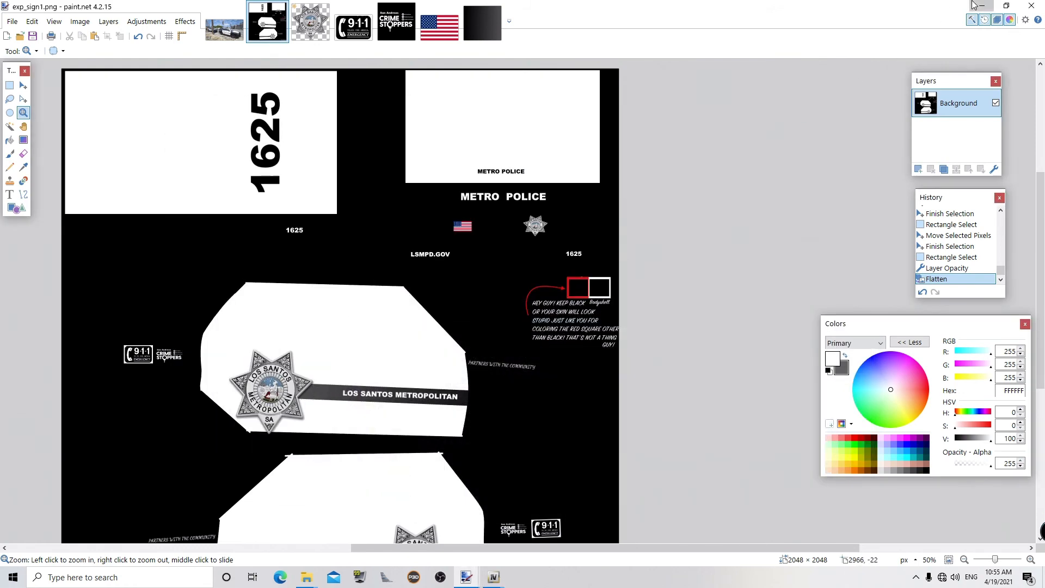
{"action": "left_click", "coordinate": [982, 6]}
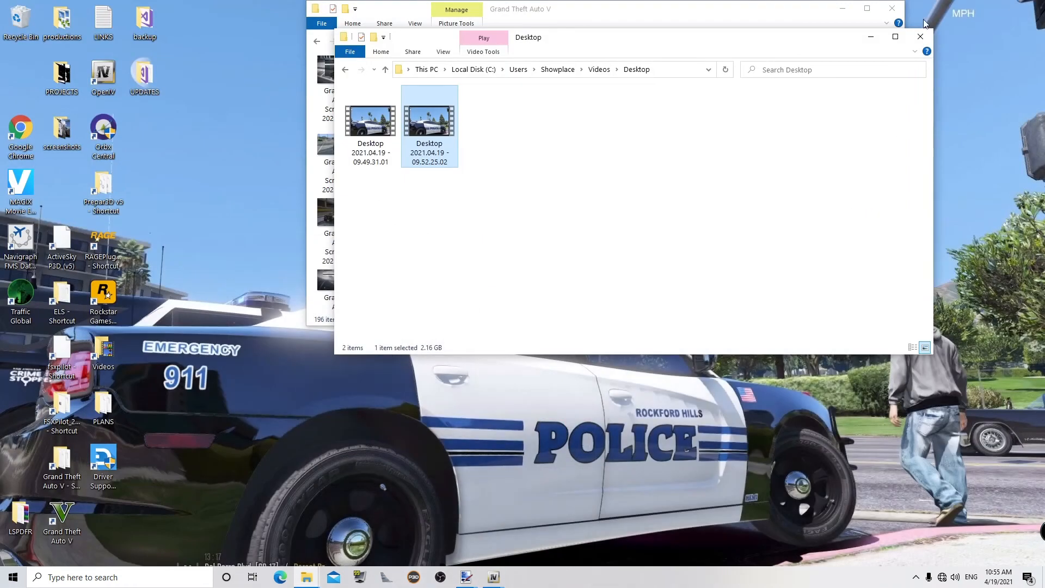
{"action": "left_click", "coordinate": [872, 37]}
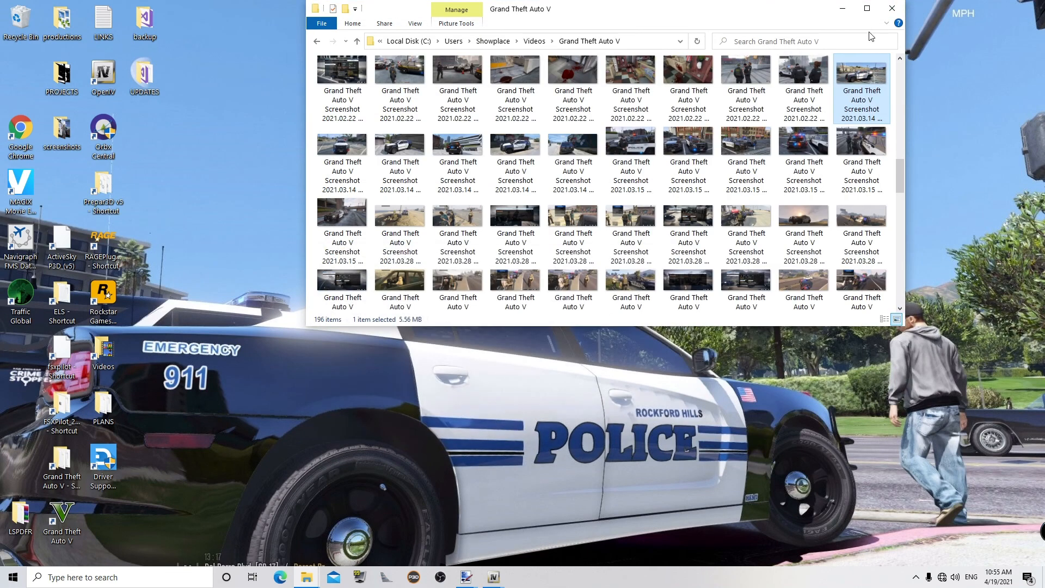
{"action": "left_click", "coordinate": [892, 9]}
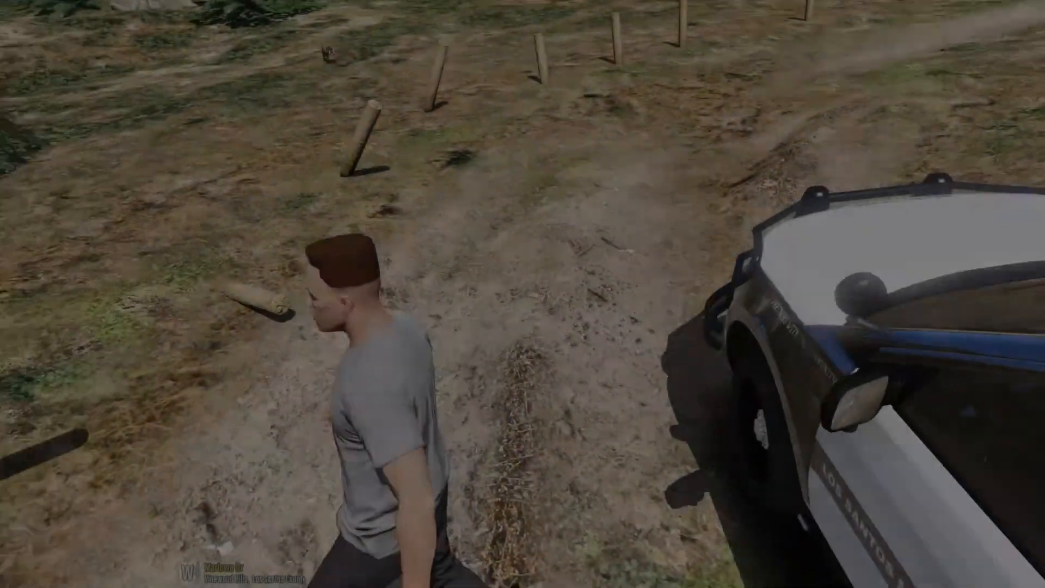
{"action": "key", "text": "w"}
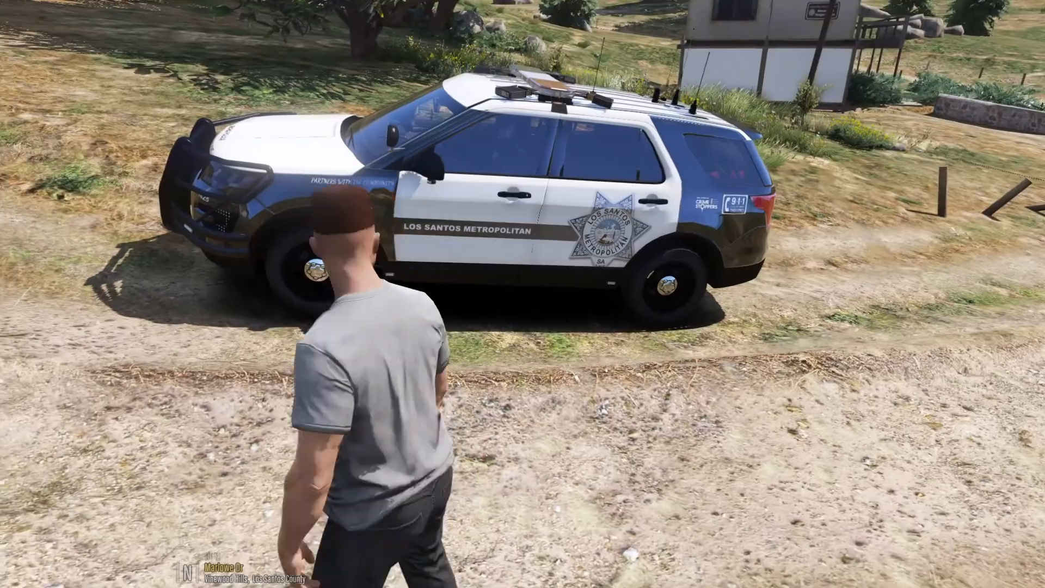